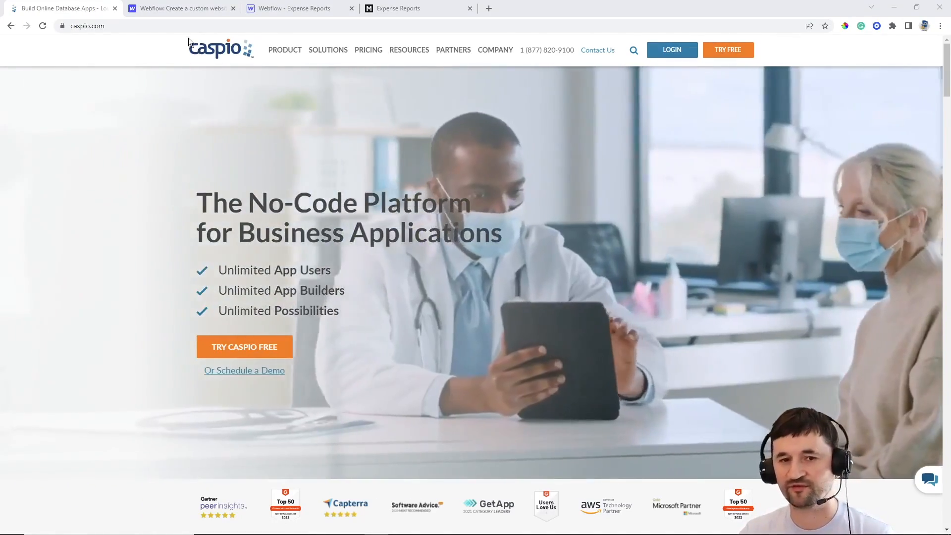
Switch to the 'Webflow: Create a custom website' browser tab
{"action": "left_click", "coordinate": [181, 10]}
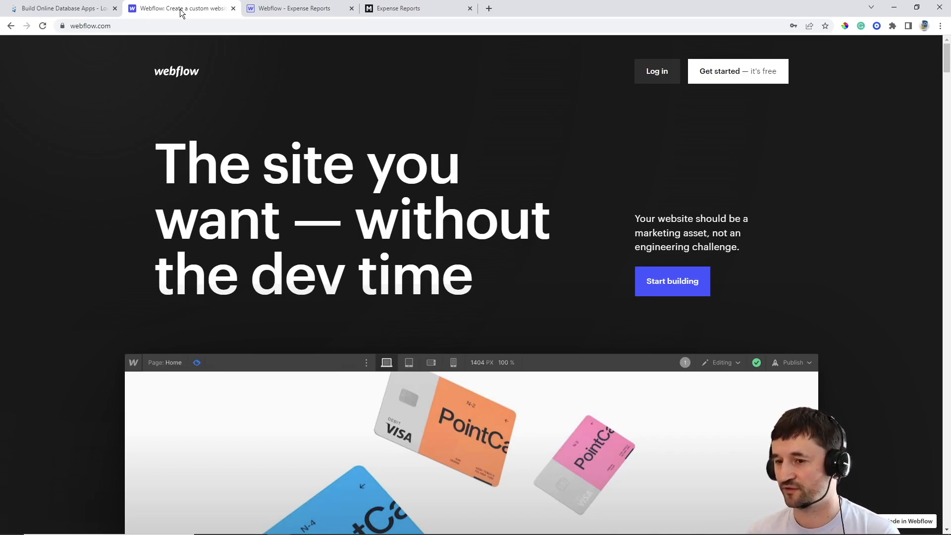
Switch to the Expense Reports tab and go to the Webflow Dashboard
{"action": "left_click", "coordinate": [289, 11]}
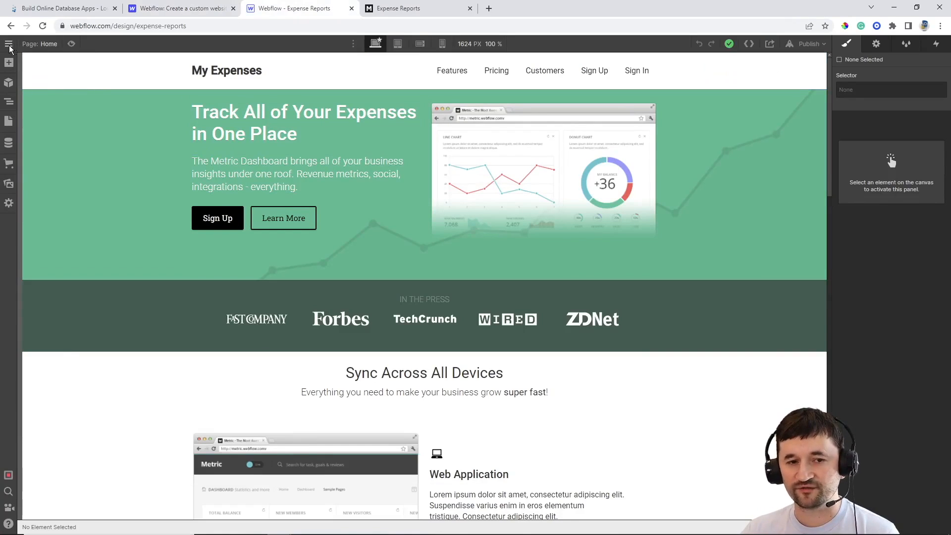
{"action": "mouse_move", "coordinate": [9, 44]}
{"action": "left_click", "coordinate": [55, 52]}
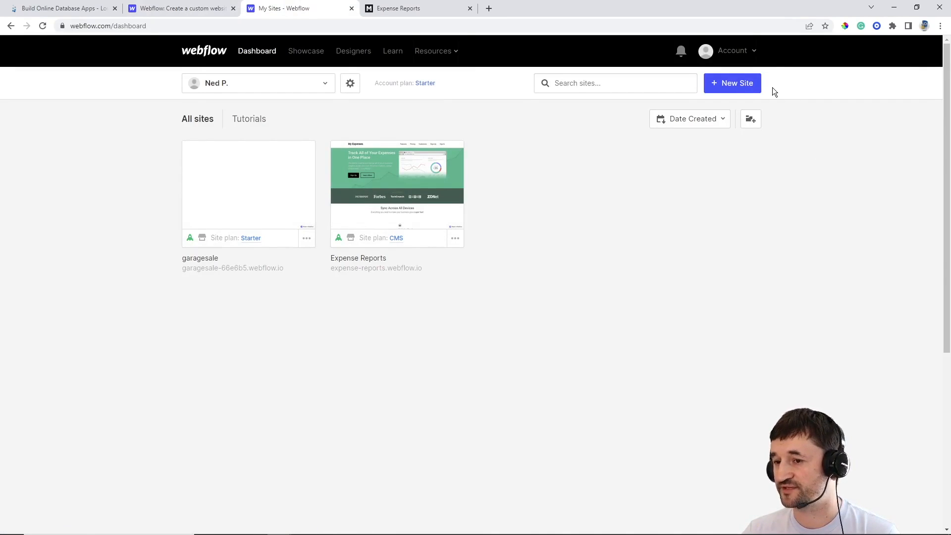
Browse the New Site templates, then open Expense Reports in the Designer
{"action": "left_click", "coordinate": [743, 88]}
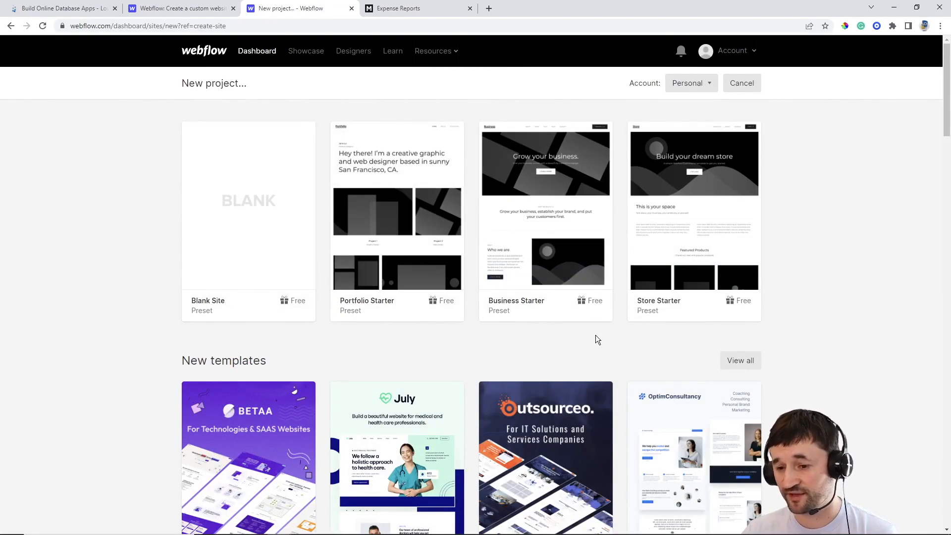
{"action": "scroll", "coordinate": [596, 335], "scroll_direction": "down", "scroll_amount": 3}
{"action": "scroll", "coordinate": [765, 299], "scroll_direction": "down", "scroll_amount": 4}
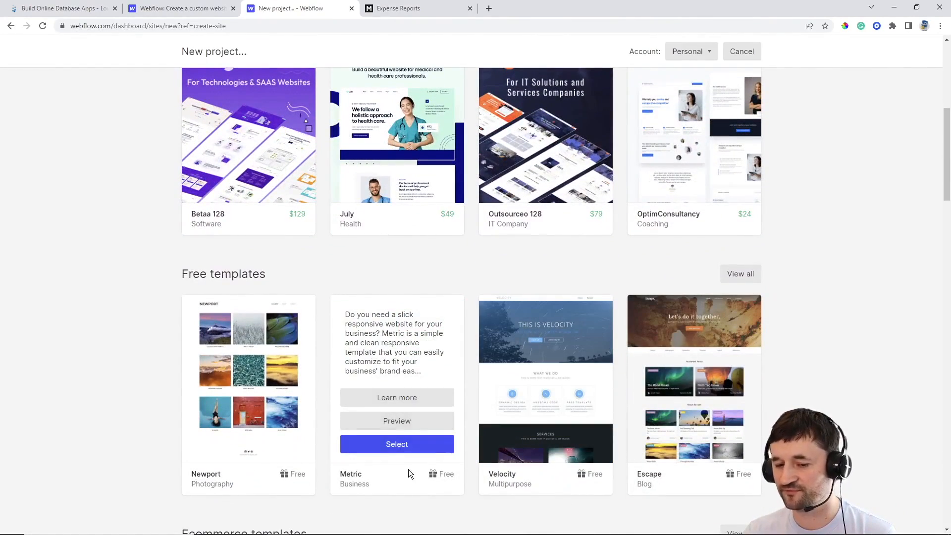
{"action": "scroll", "coordinate": [402, 443], "scroll_direction": "up", "scroll_amount": 8}
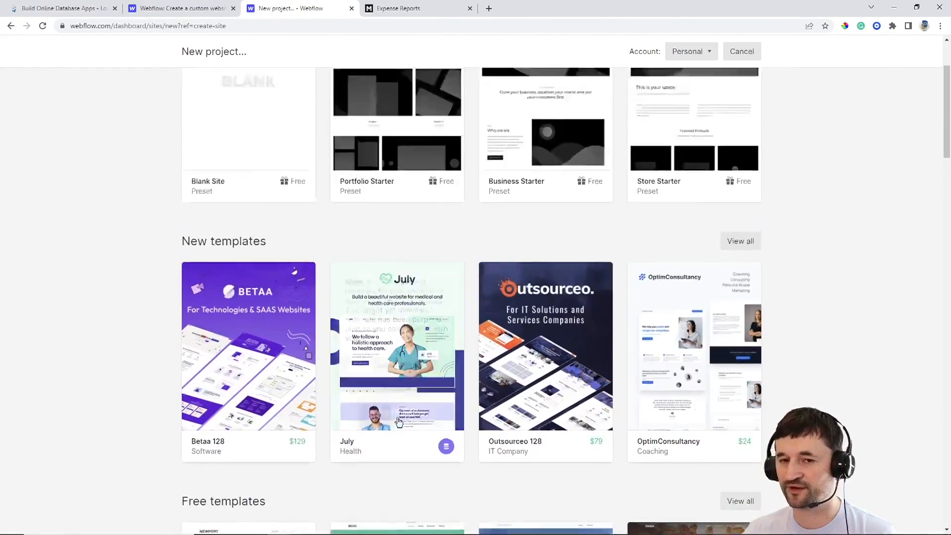
{"action": "left_click", "coordinate": [256, 59]}
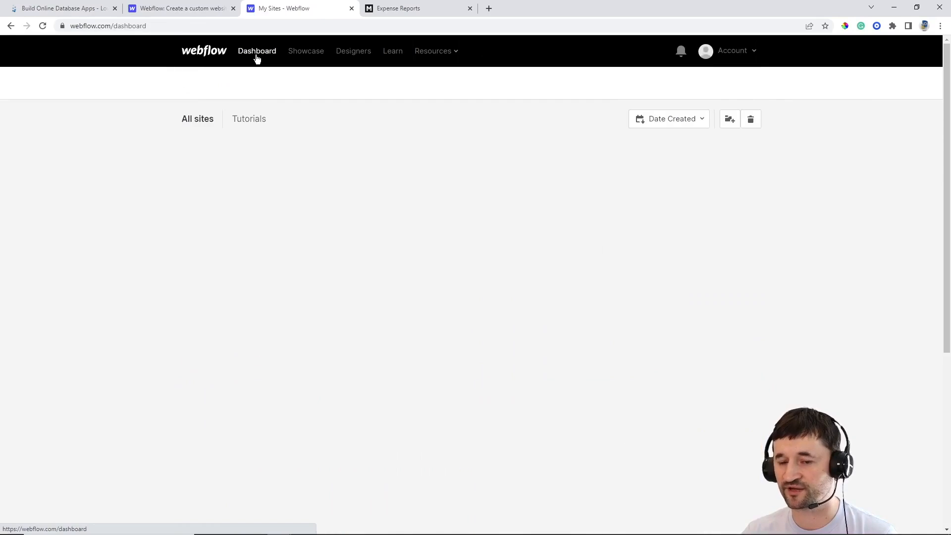
{"action": "left_click", "coordinate": [404, 192]}
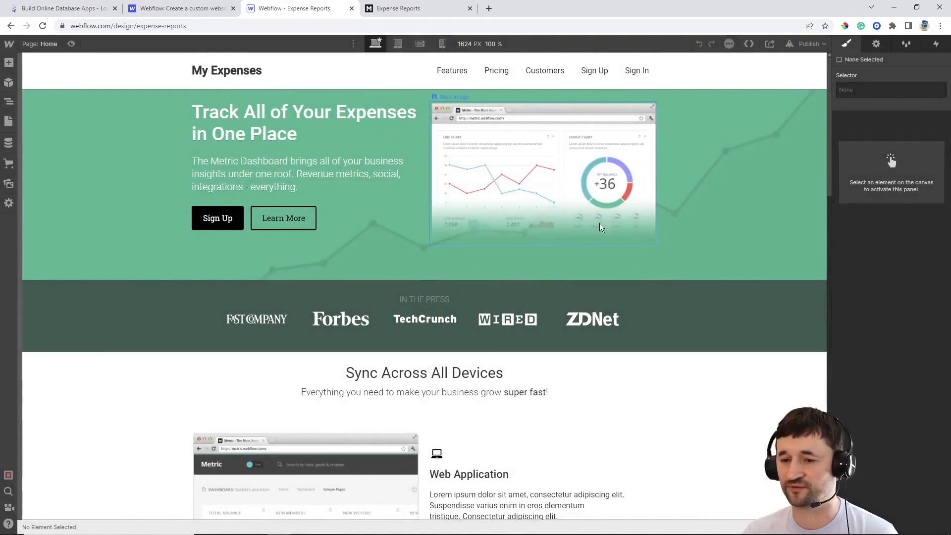
Select the hero Main Image, open the Pages panel and view then close Sign Up settings
{"action": "left_click", "coordinate": [572, 193]}
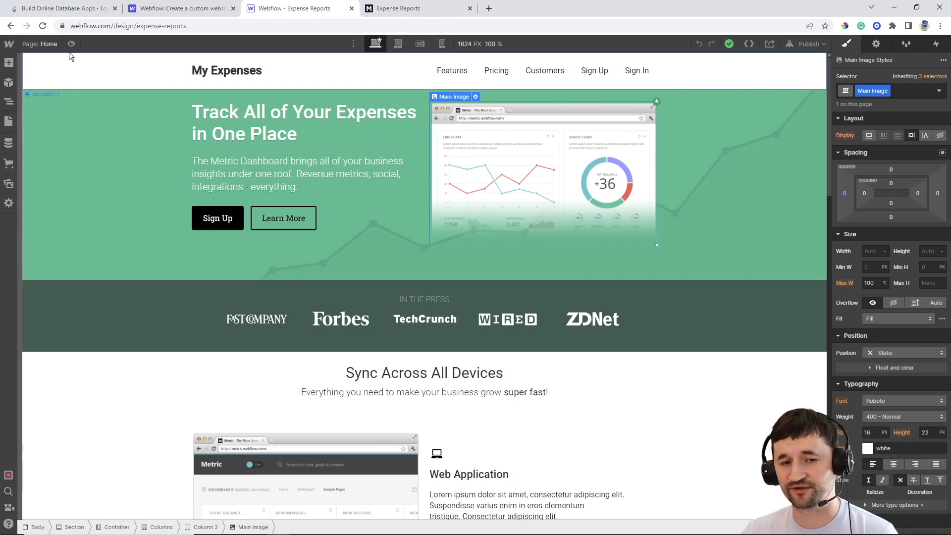
{"action": "left_click", "coordinate": [35, 42]}
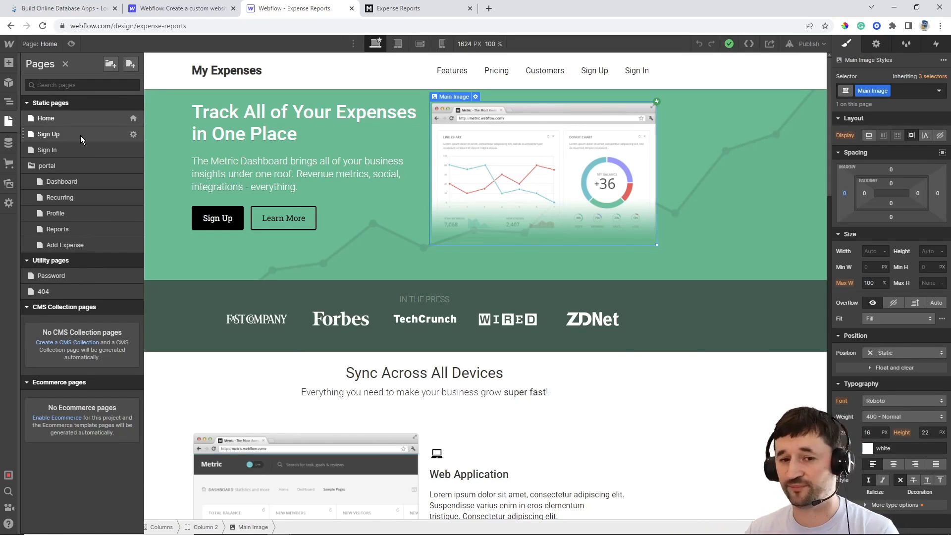
{"action": "left_click", "coordinate": [133, 135]}
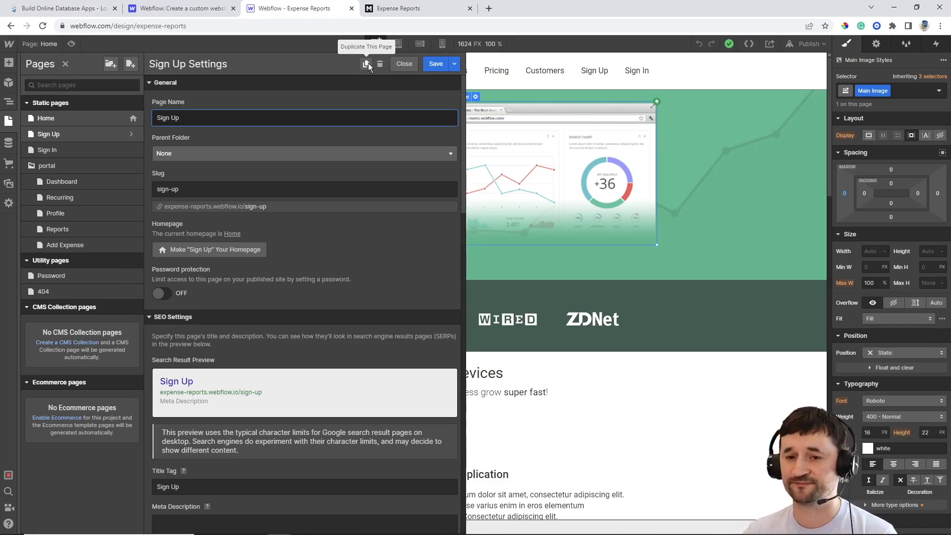
{"action": "left_click", "coordinate": [404, 64]}
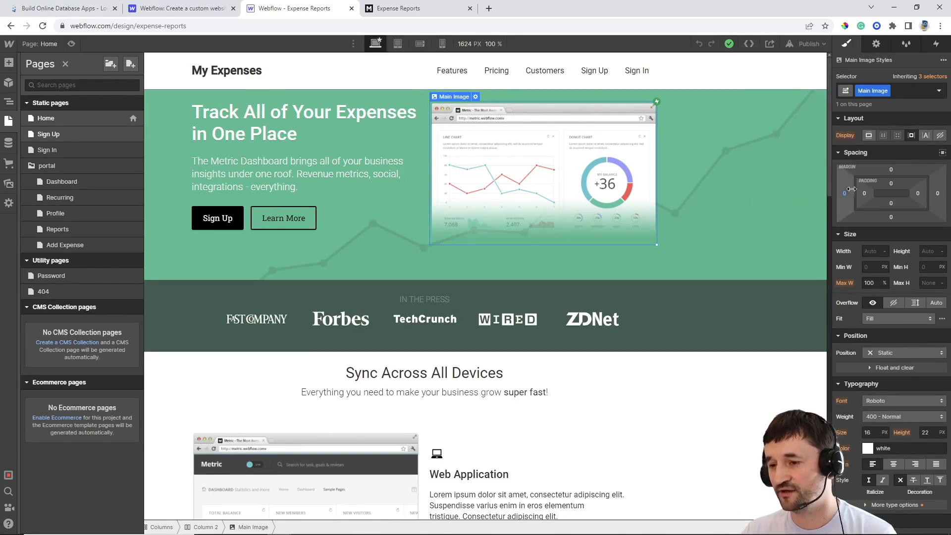
Try a left margin on the hero Main Image, reset it to 0, and close Pages
{"action": "left_click_drag", "start_coordinate": [845, 192], "coordinate": [825, 193]}
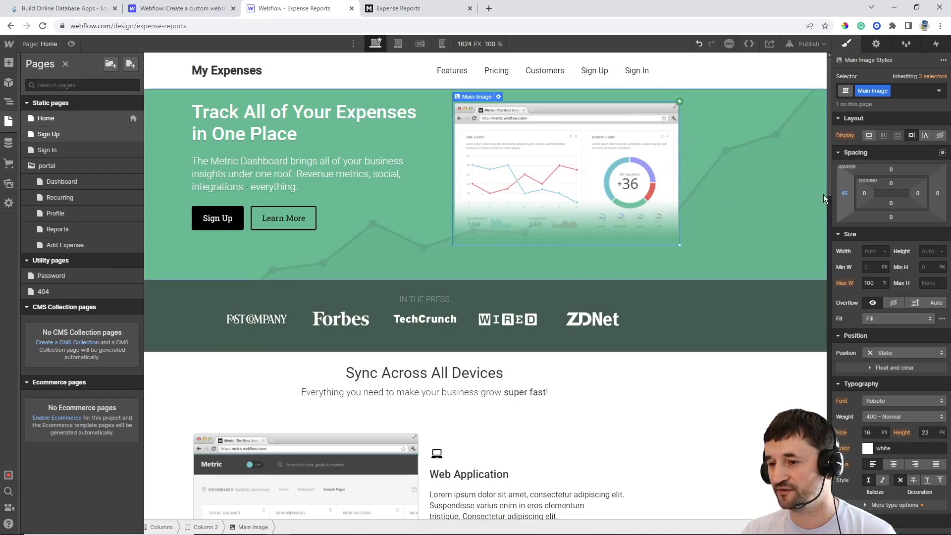
{"action": "left_click", "coordinate": [845, 194]}
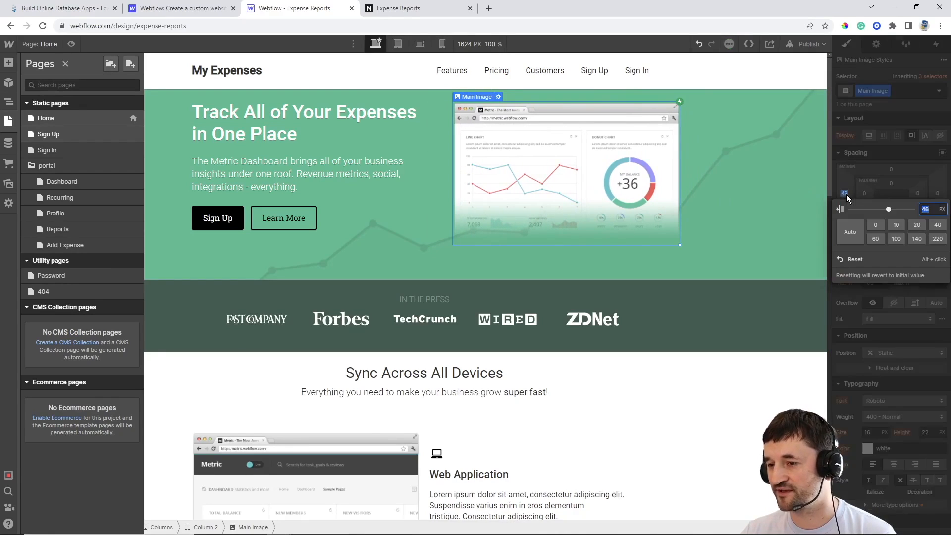
{"action": "left_click", "coordinate": [875, 224]}
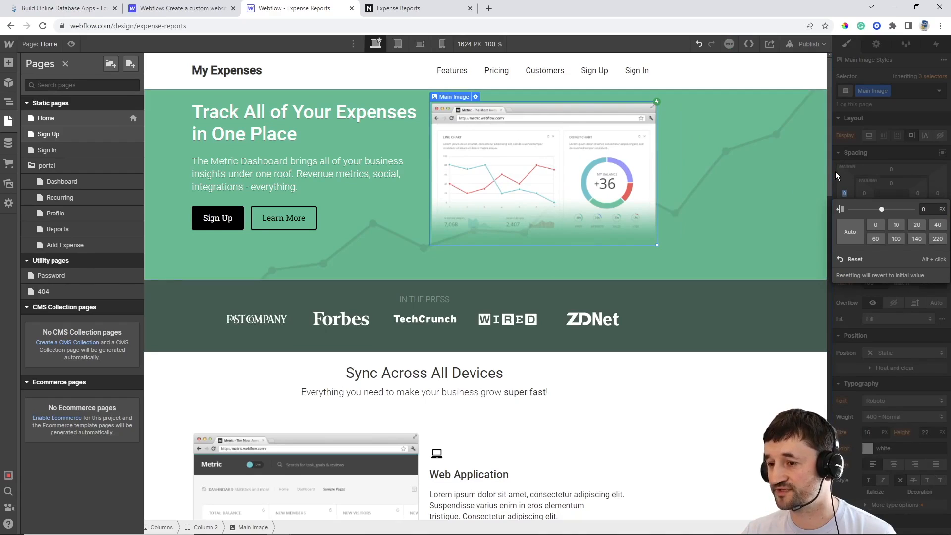
{"action": "left_click", "coordinate": [794, 163]}
Try center, right and italic on the Main Heading, restore left and upright, then view the live site
{"action": "left_click", "coordinate": [359, 111]}
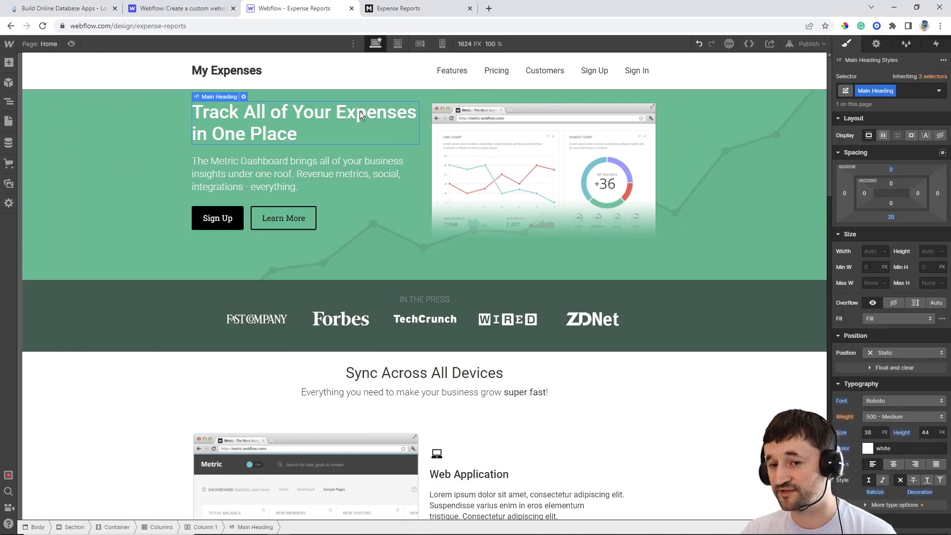
{"action": "scroll", "coordinate": [875, 275], "scroll_direction": "down", "scroll_amount": 2}
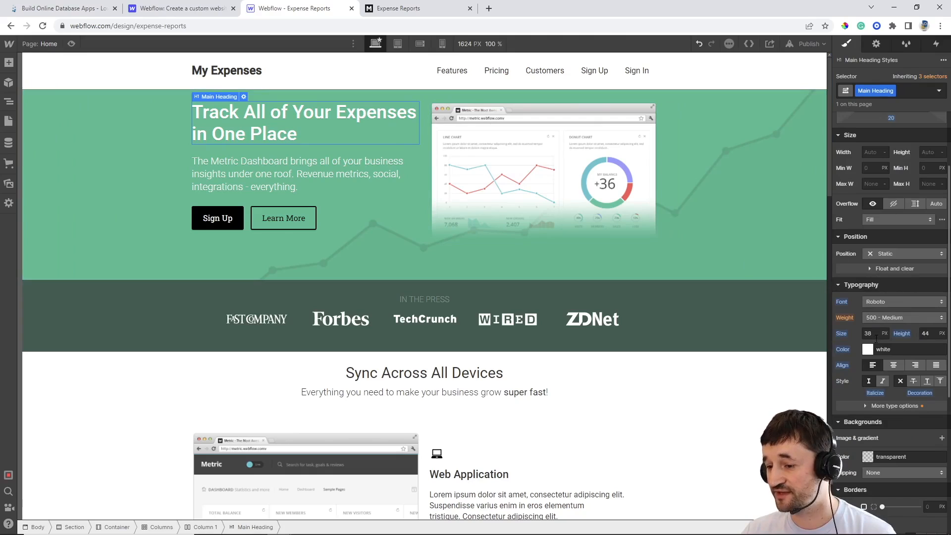
{"action": "left_click", "coordinate": [893, 365]}
{"action": "left_click", "coordinate": [914, 366]}
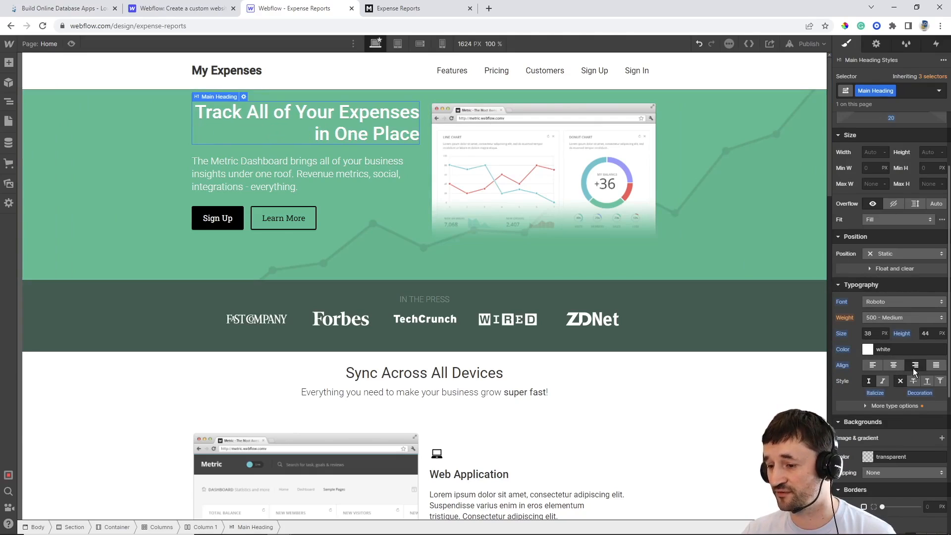
{"action": "left_click", "coordinate": [873, 366]}
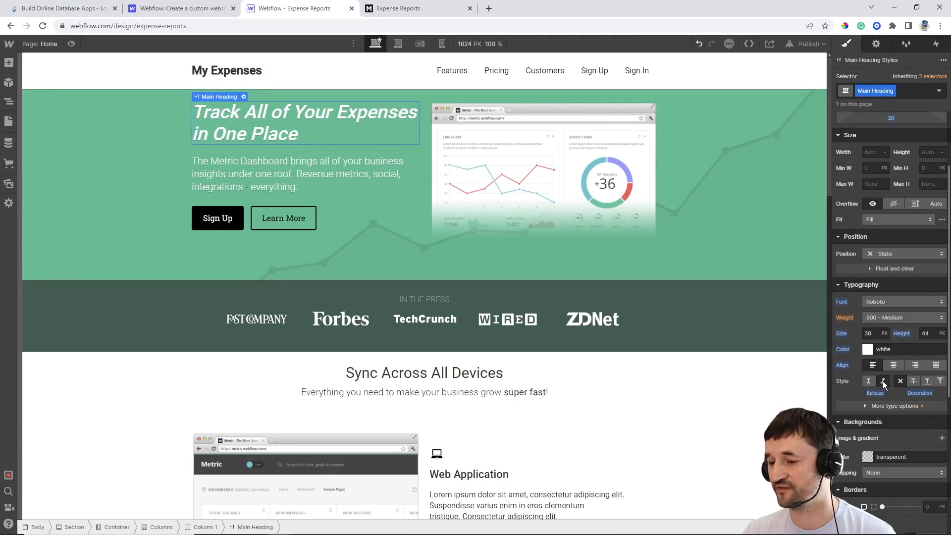
{"action": "left_click", "coordinate": [872, 382]}
{"action": "left_click", "coordinate": [871, 381]}
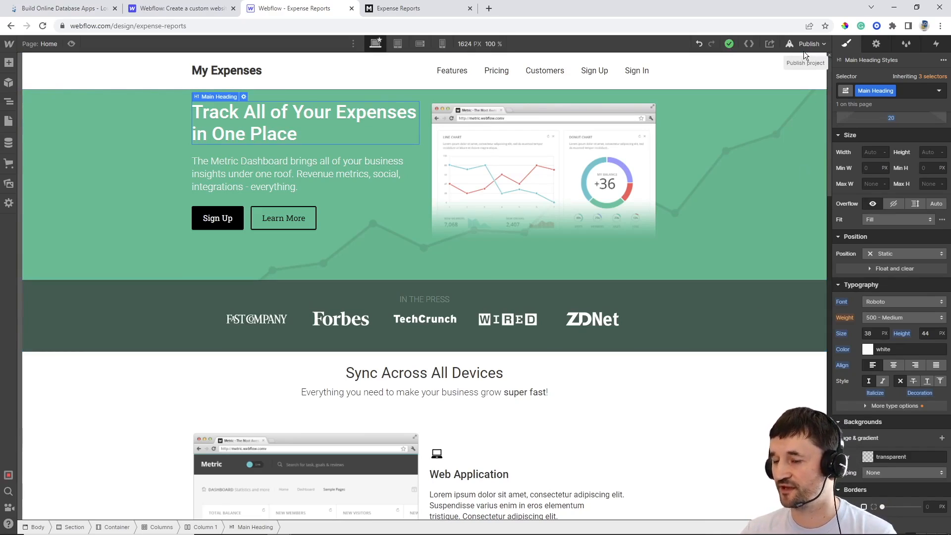
{"action": "left_click", "coordinate": [424, 8]}
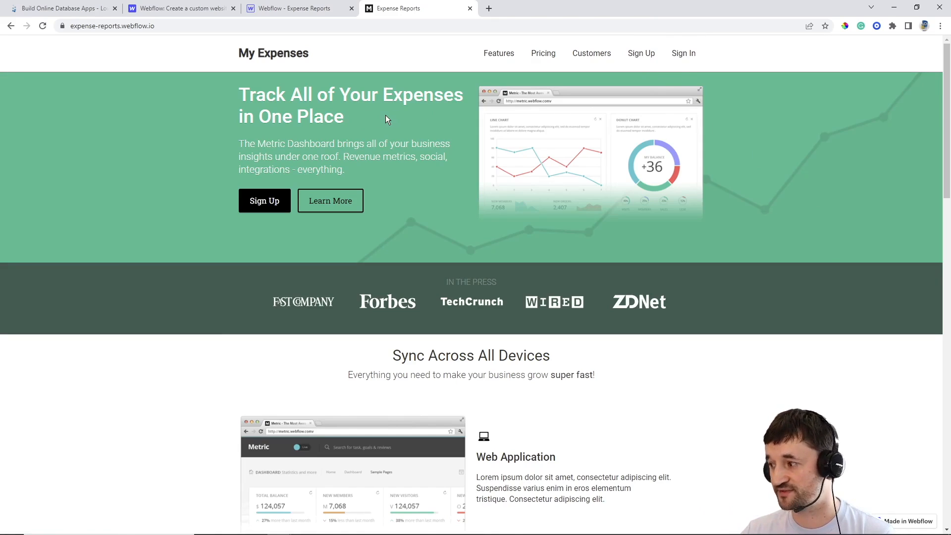
Open the Sign Up page and delete the autofilled email and password entries
{"action": "left_click", "coordinate": [640, 54]}
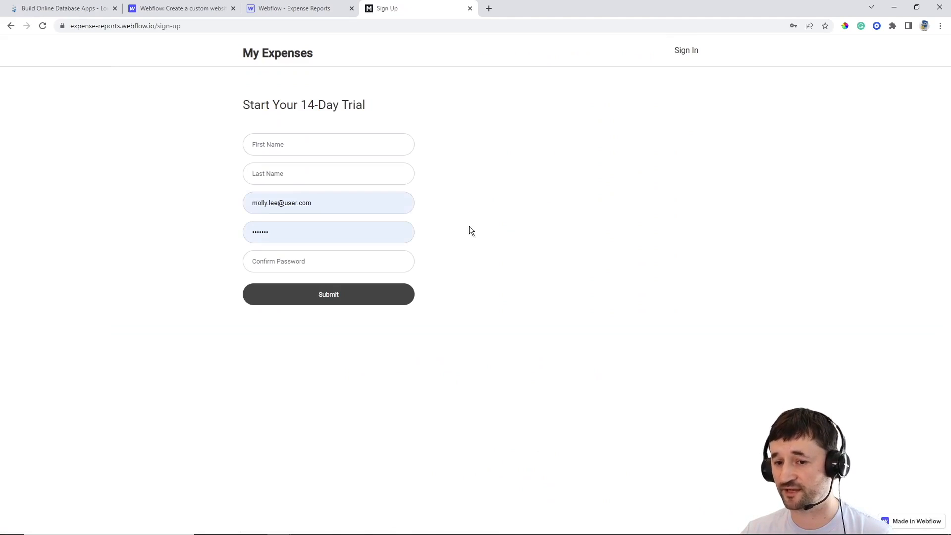
{"action": "triple_click", "coordinate": [345, 206]}
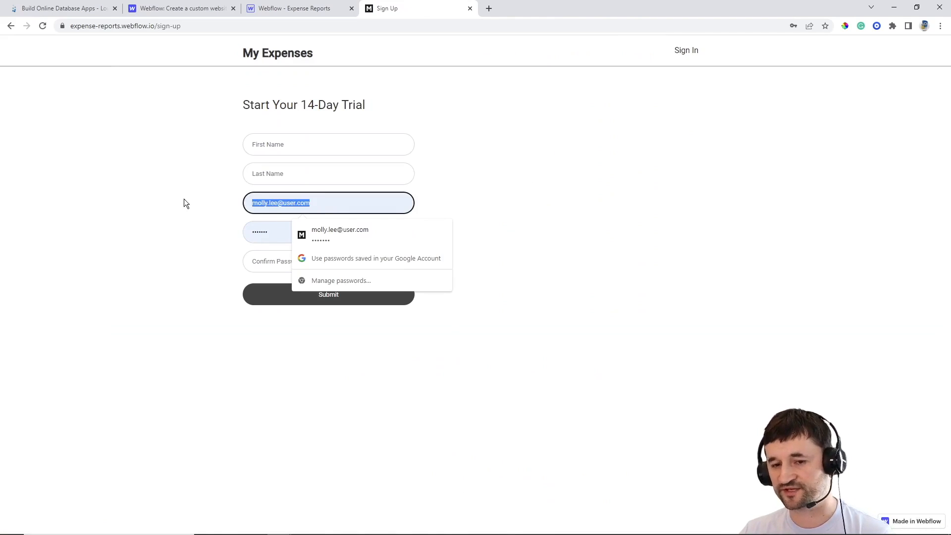
{"action": "key", "text": "BackSpace"}
{"action": "left_click", "coordinate": [480, 156]}
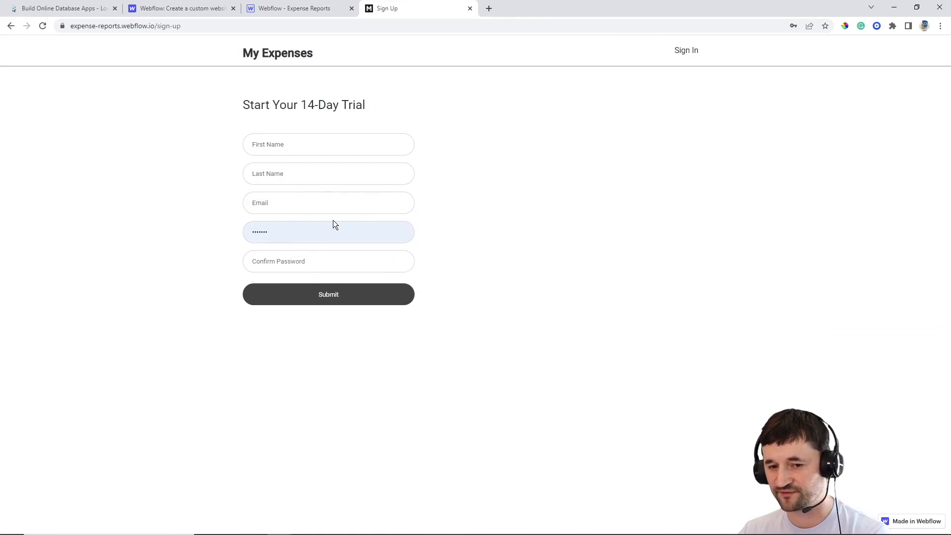
{"action": "left_click_drag", "start_coordinate": [329, 229], "coordinate": [91, 224]}
{"action": "key", "text": "BackSpace"}
{"action": "left_click", "coordinate": [582, 146]}
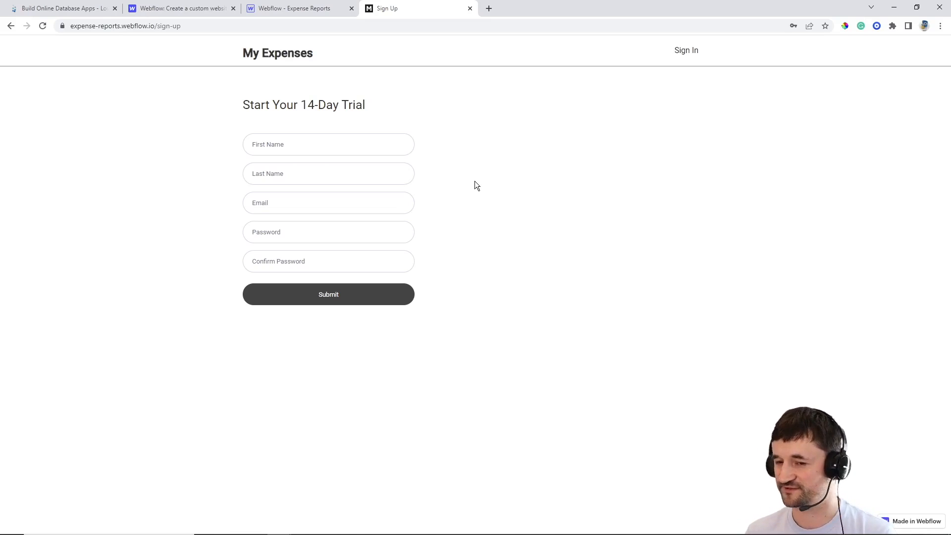
Sign in to the My Expenses portal
{"action": "left_click", "coordinate": [687, 55]}
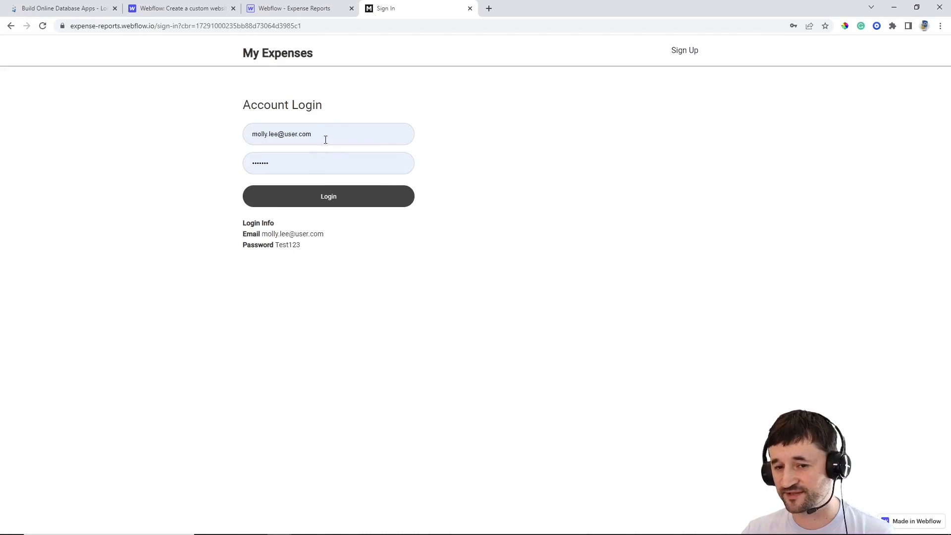
{"action": "left_click", "coordinate": [328, 198]}
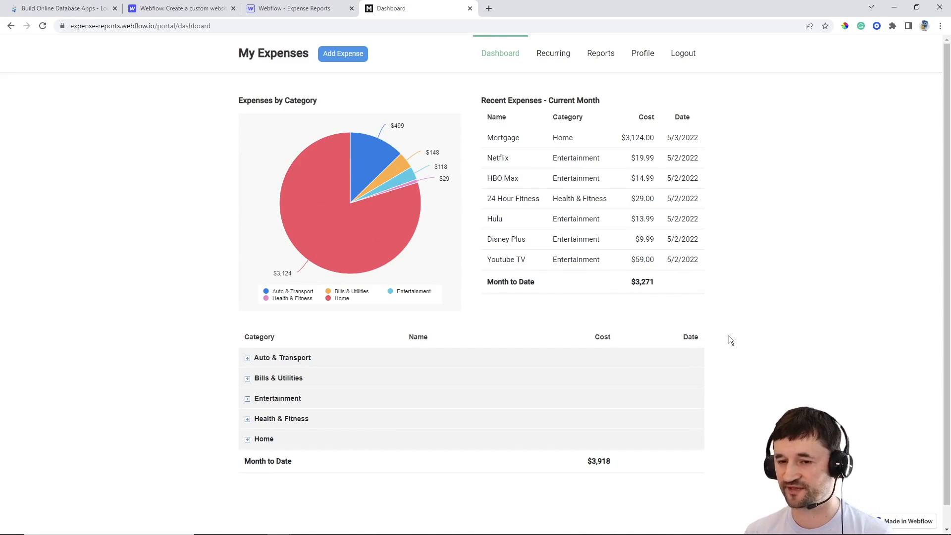
{"action": "mouse_move", "coordinate": [384, 202]}
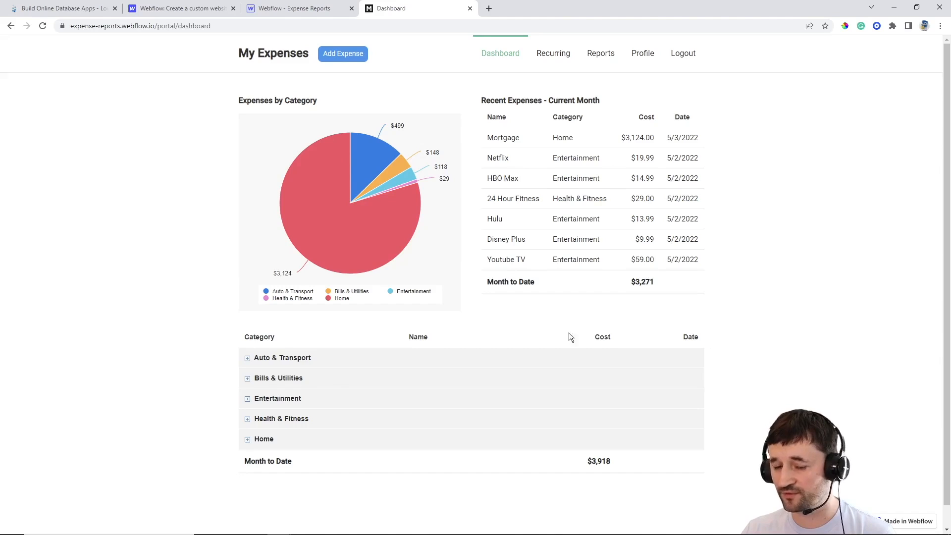
Expand the Auto & Transport and Bills & Utilities expenses, then open the Recurring page
{"action": "left_click", "coordinate": [247, 358]}
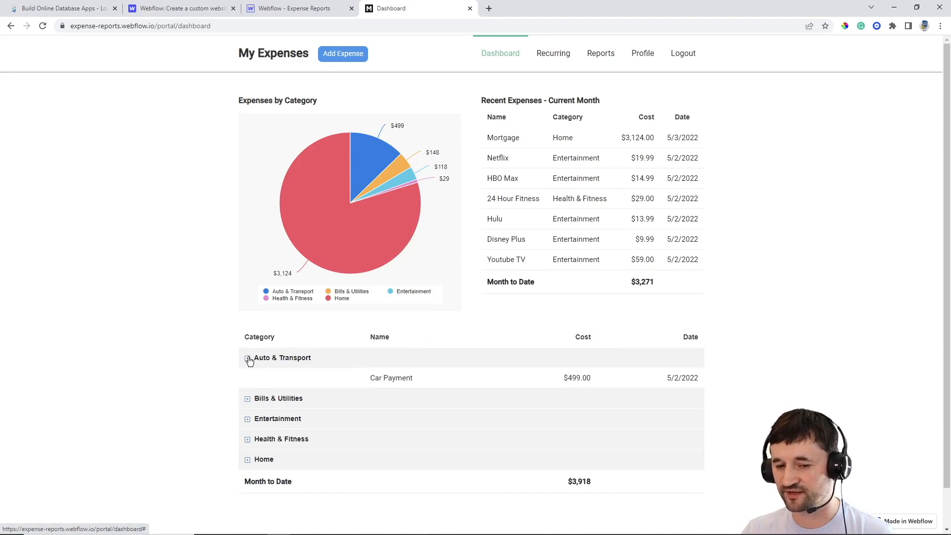
{"action": "left_click", "coordinate": [248, 399]}
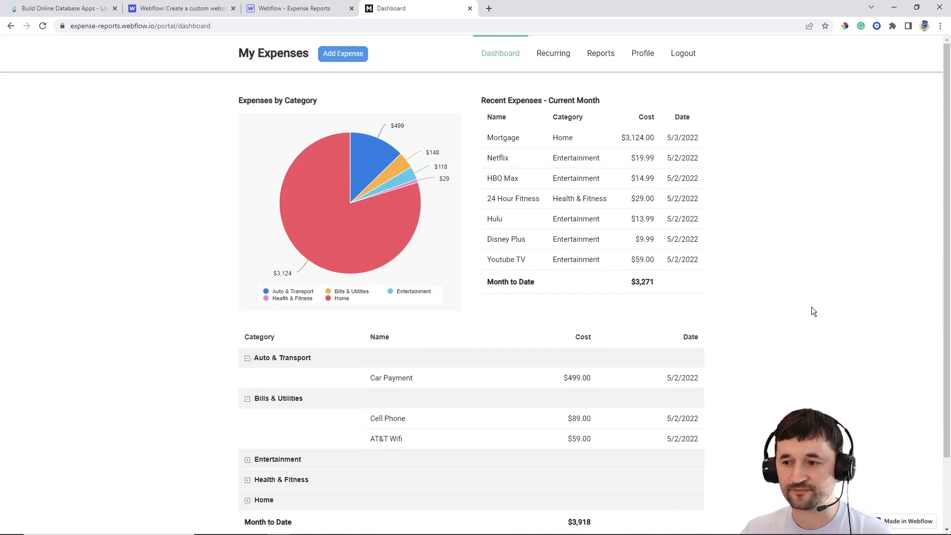
{"action": "left_click", "coordinate": [555, 56]}
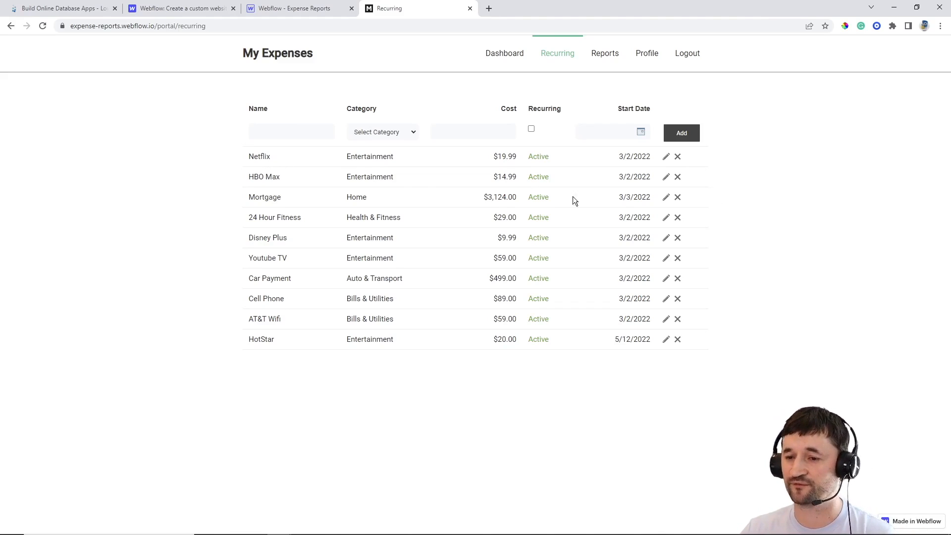
Start editing the Netflix recurring row, cancel it, and open the Reports page
{"action": "left_click", "coordinate": [665, 157]}
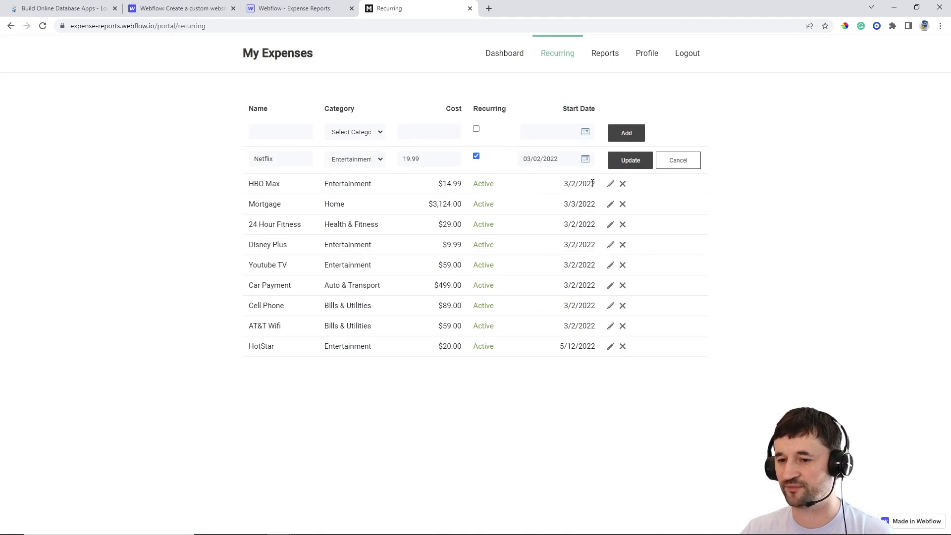
{"action": "left_click", "coordinate": [636, 162]}
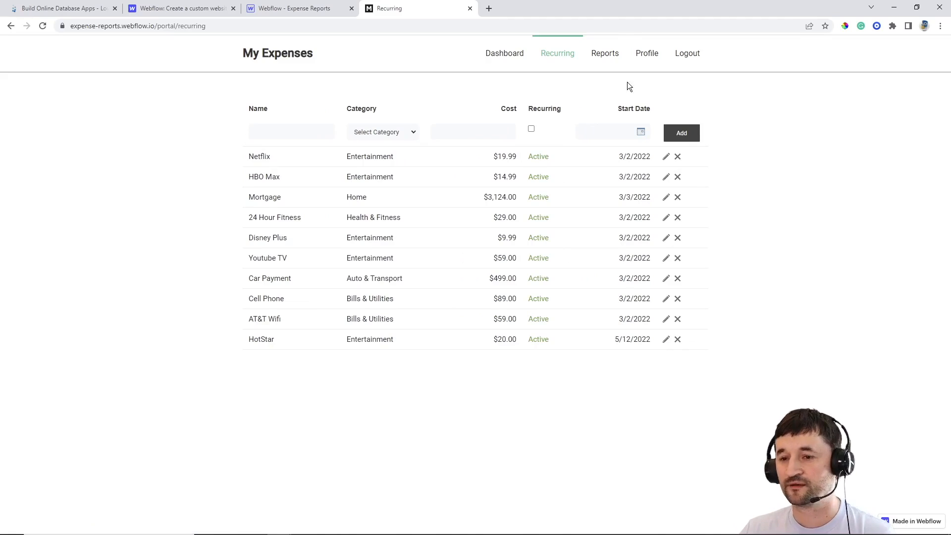
{"action": "left_click", "coordinate": [609, 54]}
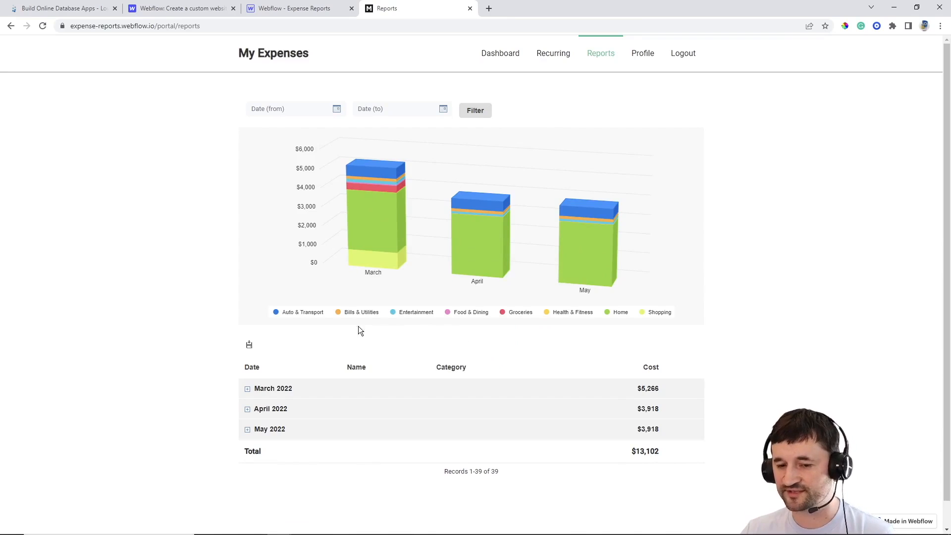
Hide then re-show Auto & Transport, Bills & Utilities and Entertainment in the chart
{"action": "left_click", "coordinate": [302, 313]}
{"action": "left_click", "coordinate": [361, 313]}
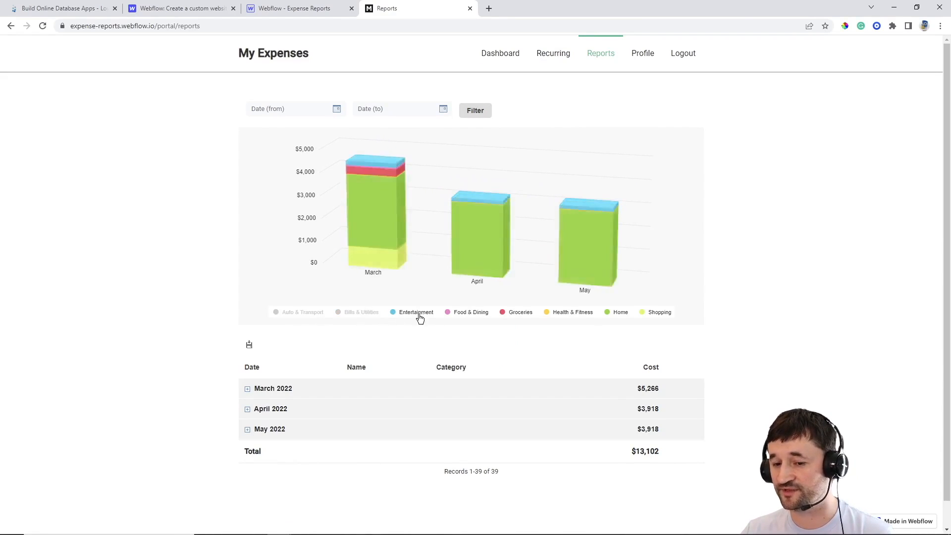
{"action": "left_click", "coordinate": [418, 317]}
{"action": "left_click", "coordinate": [365, 313]}
{"action": "left_click", "coordinate": [303, 313]}
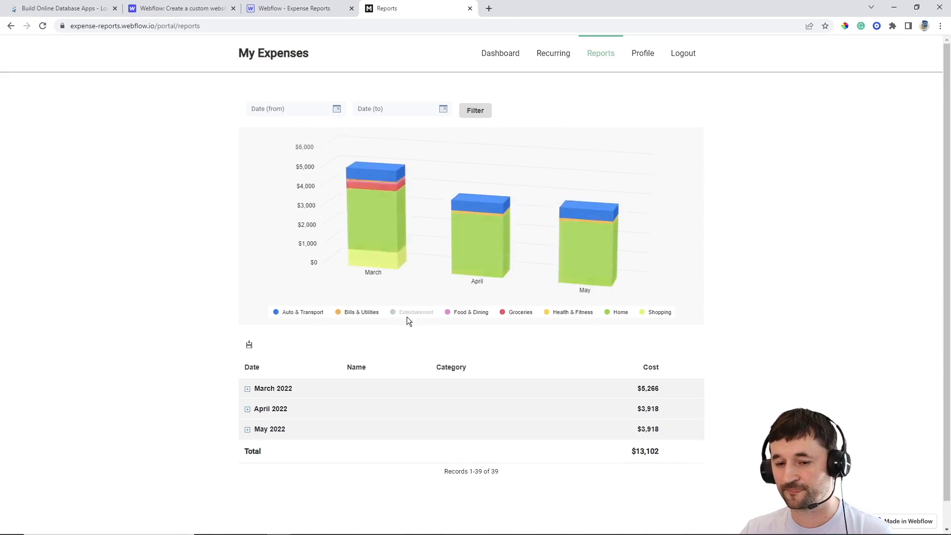
{"action": "left_click", "coordinate": [406, 316]}
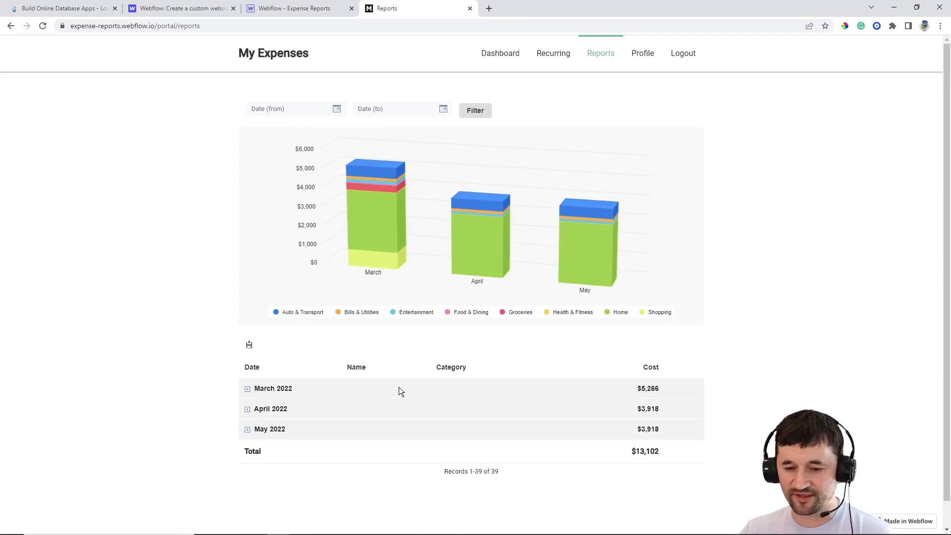
Expand and collapse the March 2022 expenses, then open the Profile page
{"action": "left_click", "coordinate": [248, 391]}
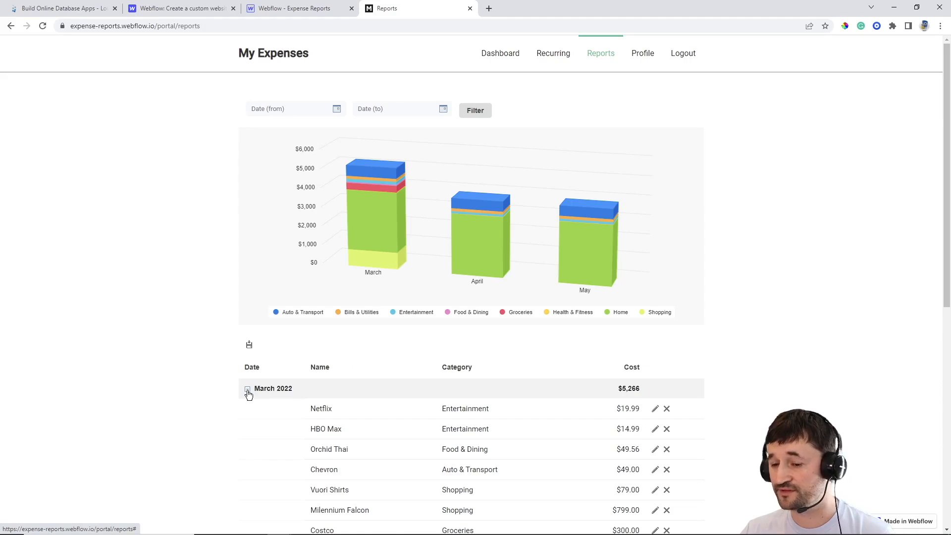
{"action": "left_click", "coordinate": [248, 391]}
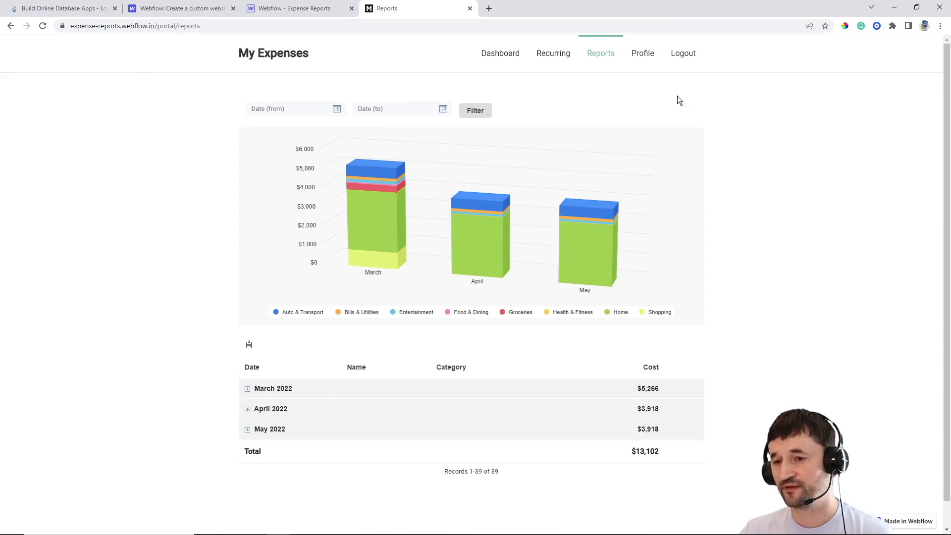
{"action": "left_click", "coordinate": [647, 58]}
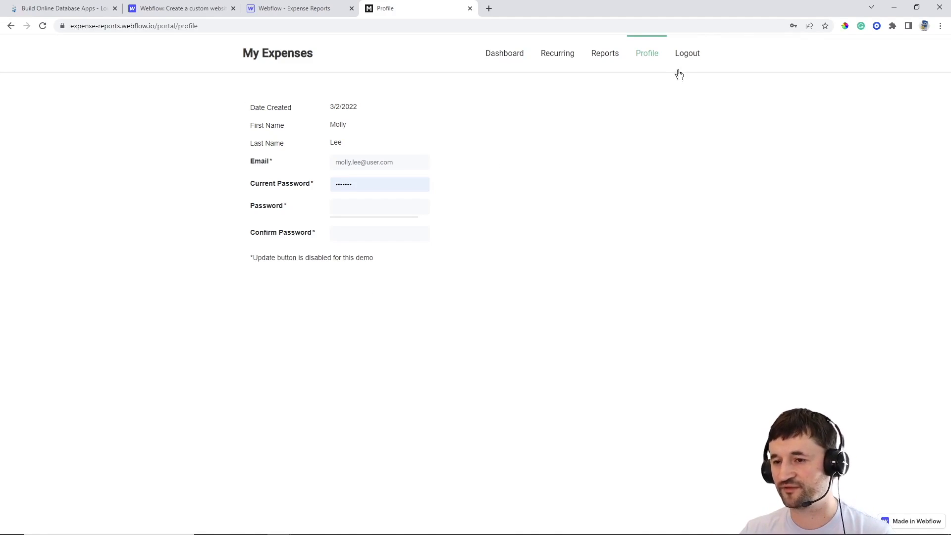
Log out, return to the My Expenses home page, and open the Sign Up form
{"action": "left_click", "coordinate": [685, 54]}
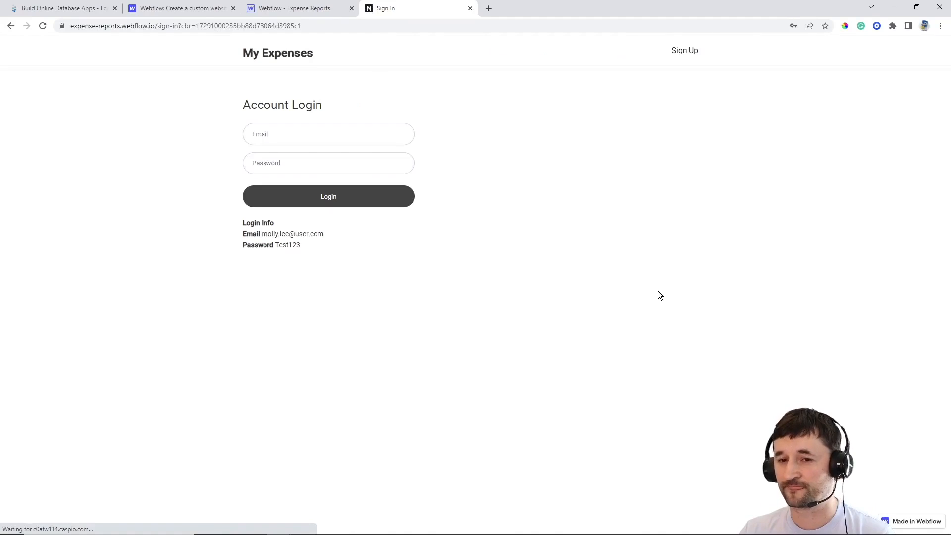
{"action": "left_click", "coordinate": [267, 55]}
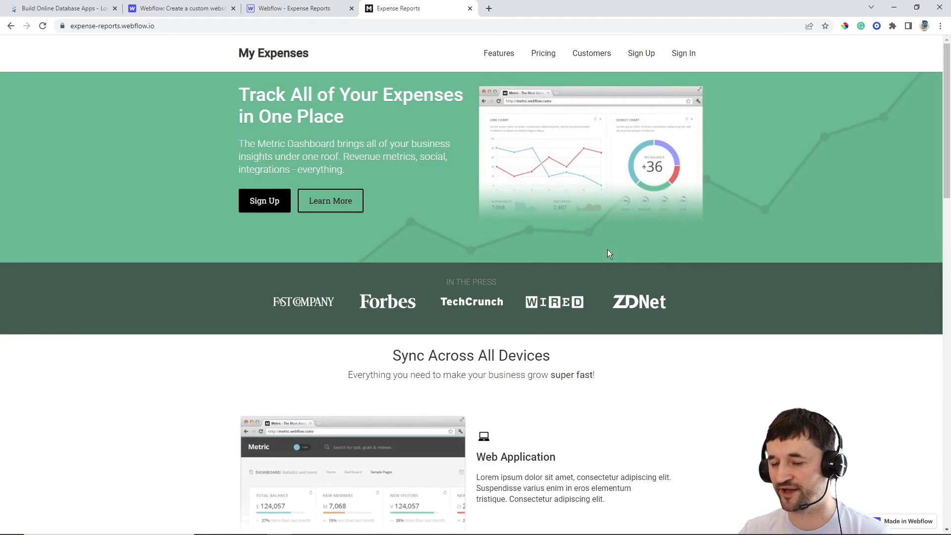
{"action": "left_click", "coordinate": [639, 56]}
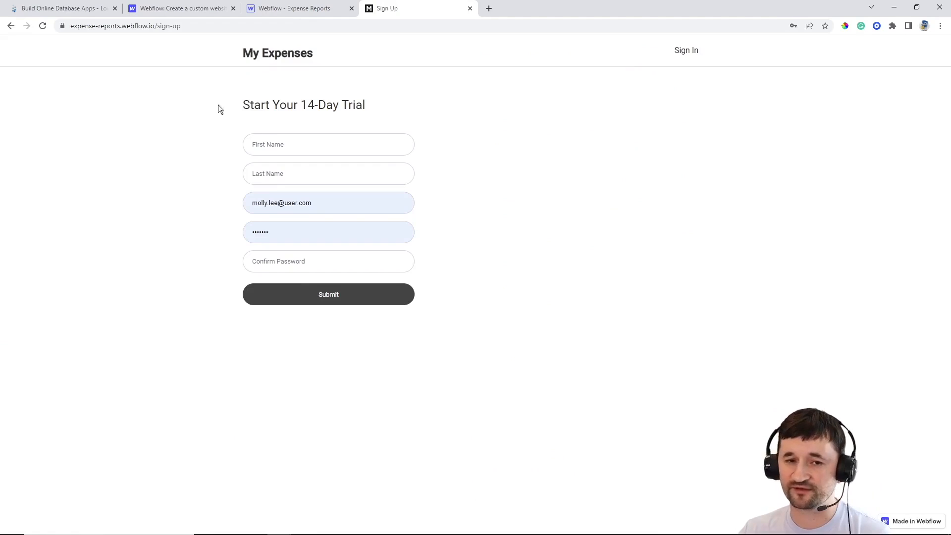
Back in the Webflow Designer, drag an Embed component from the Add panel into the hero section
{"action": "left_click", "coordinate": [289, 11]}
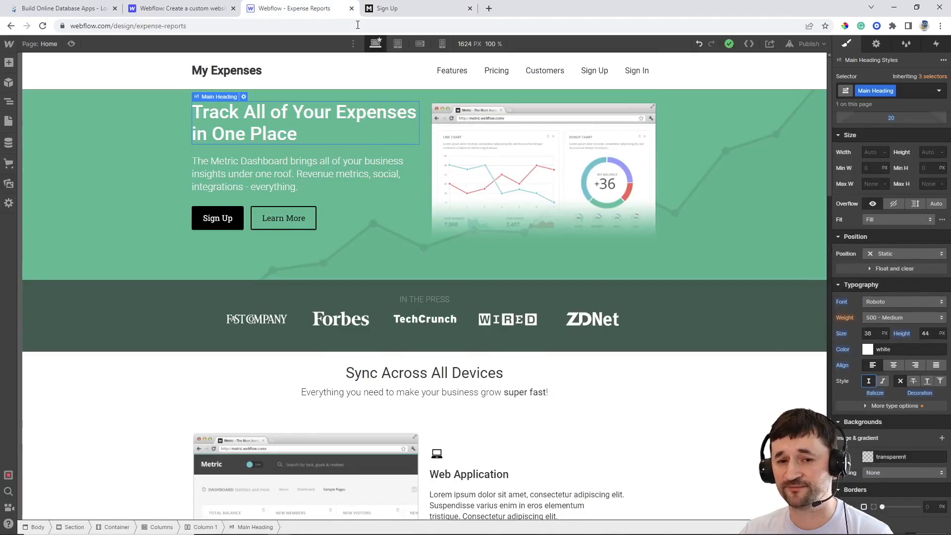
{"action": "left_click", "coordinate": [9, 64]}
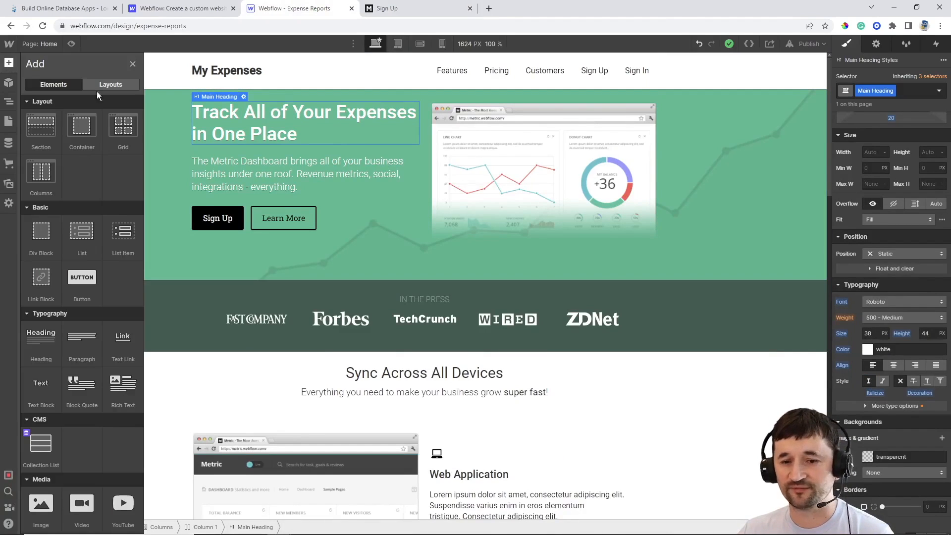
{"action": "scroll", "coordinate": [52, 286], "scroll_direction": "down", "scroll_amount": 8}
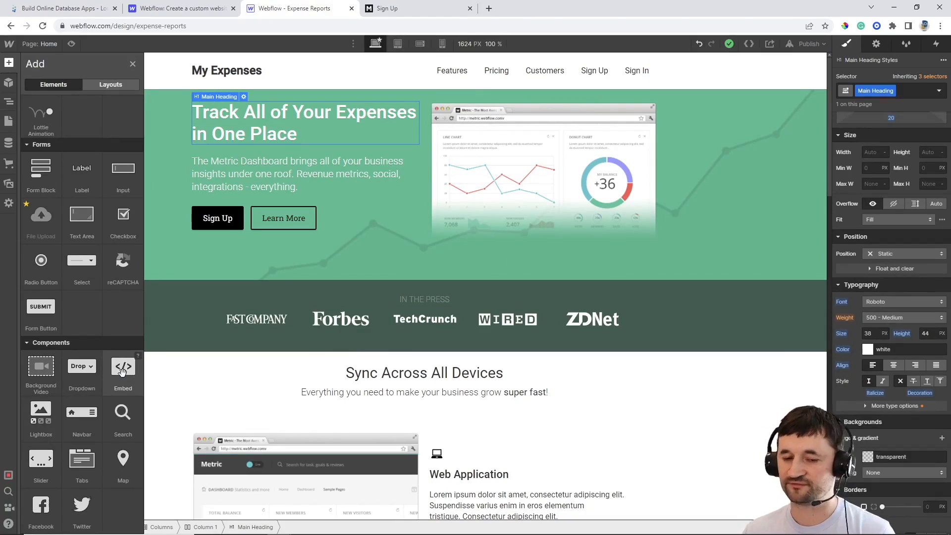
{"action": "left_click_drag", "start_coordinate": [121, 371], "coordinate": [401, 243]}
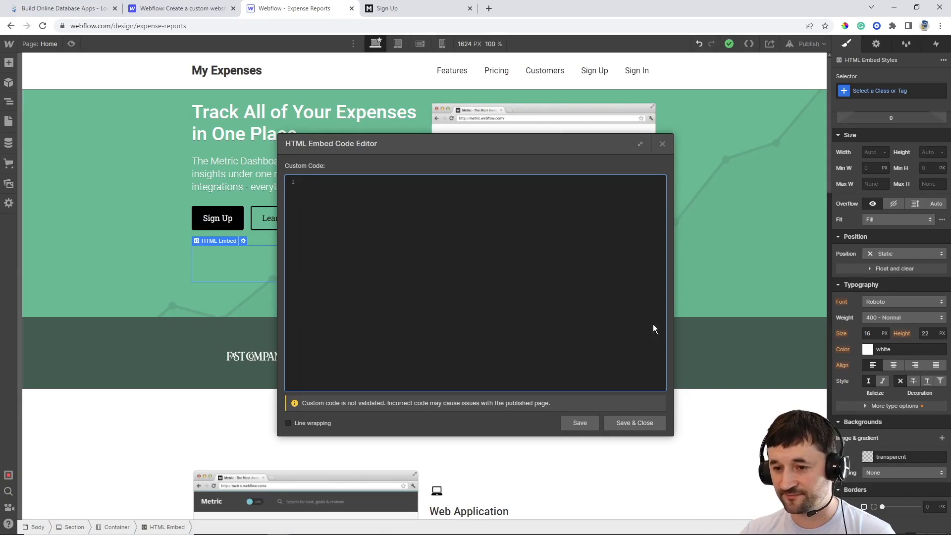
Close the embed code editor and remove the empty HTML embed from the Webflow hero section
{"action": "left_click", "coordinate": [662, 143]}
{"action": "key", "text": "ctrl+z"}
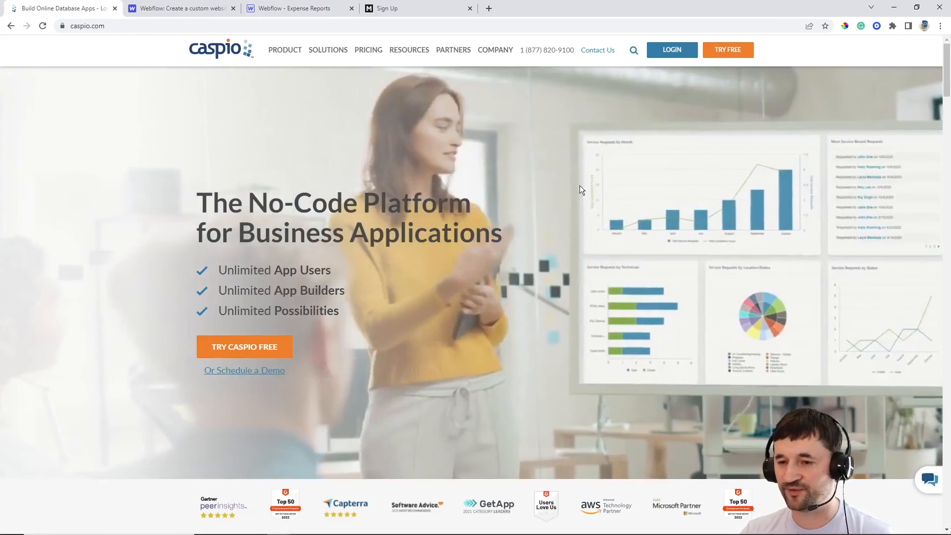
Log in to Caspio from caspio.com using the autofilled login form
{"action": "left_click", "coordinate": [673, 51]}
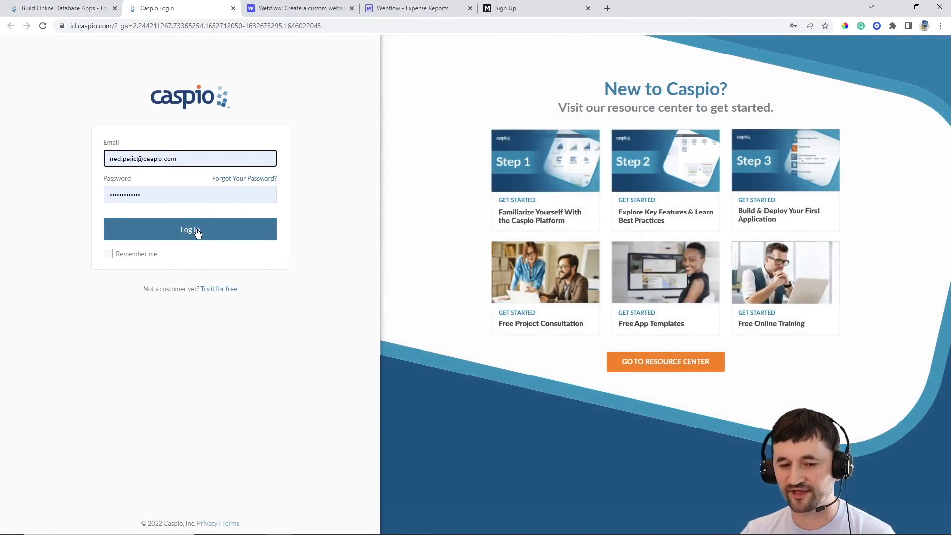
{"action": "left_click", "coordinate": [198, 231]}
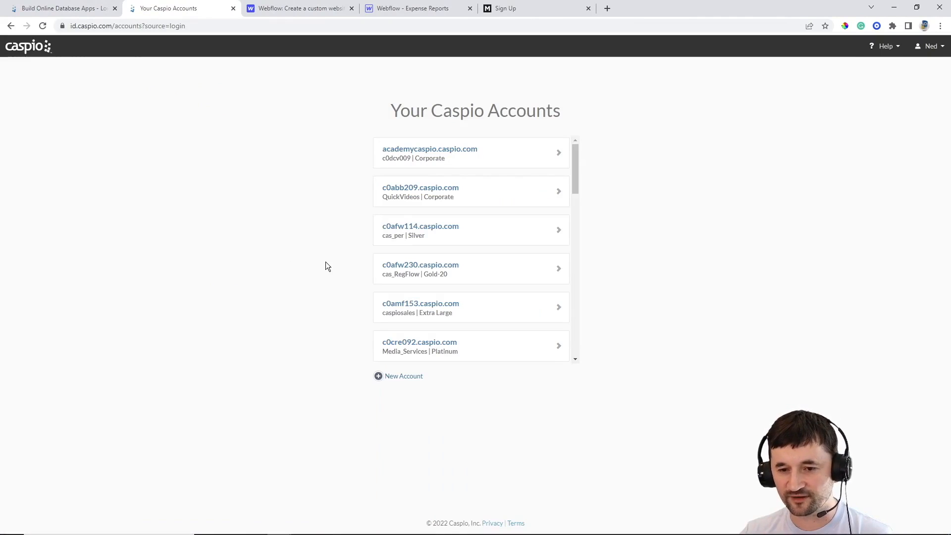
Open the chosen Caspio account's Applications list at 100% zoom and start a new app
{"action": "left_click", "coordinate": [422, 234]}
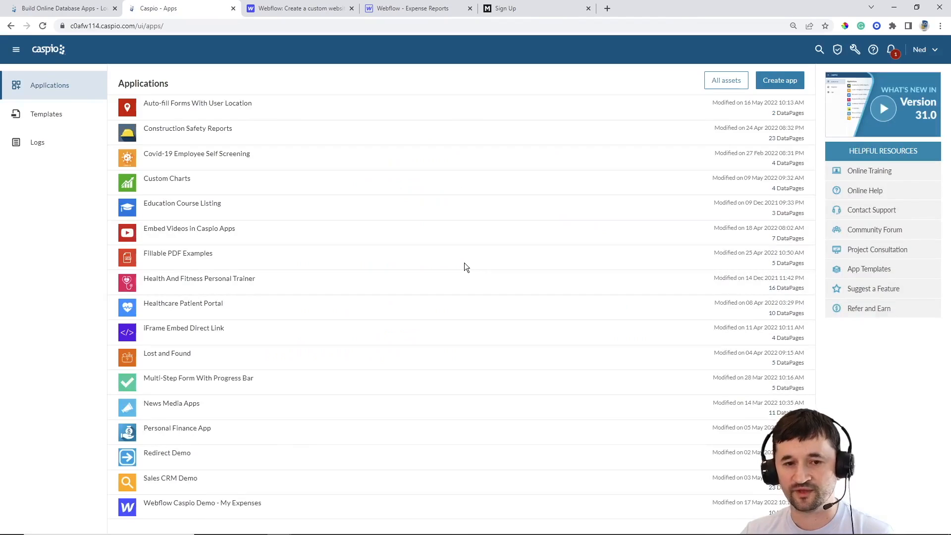
{"action": "mouse_move", "coordinate": [461, 265]}
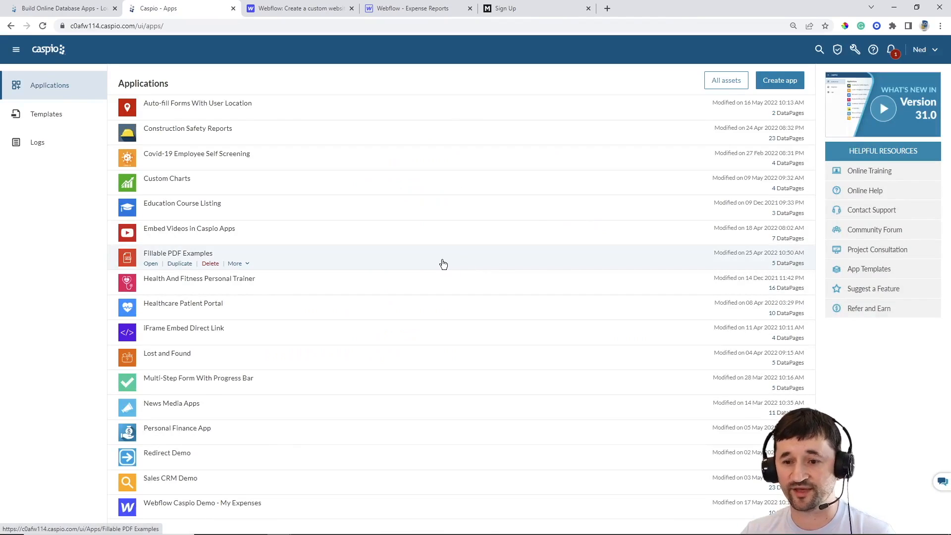
{"action": "mouse_move", "coordinate": [495, 201]}
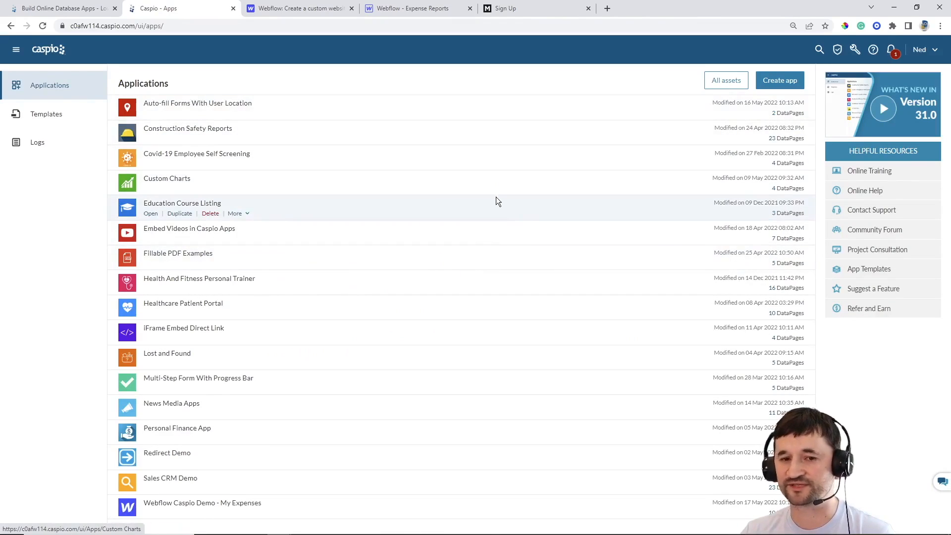
{"action": "key", "text": "ctrl+plus"}
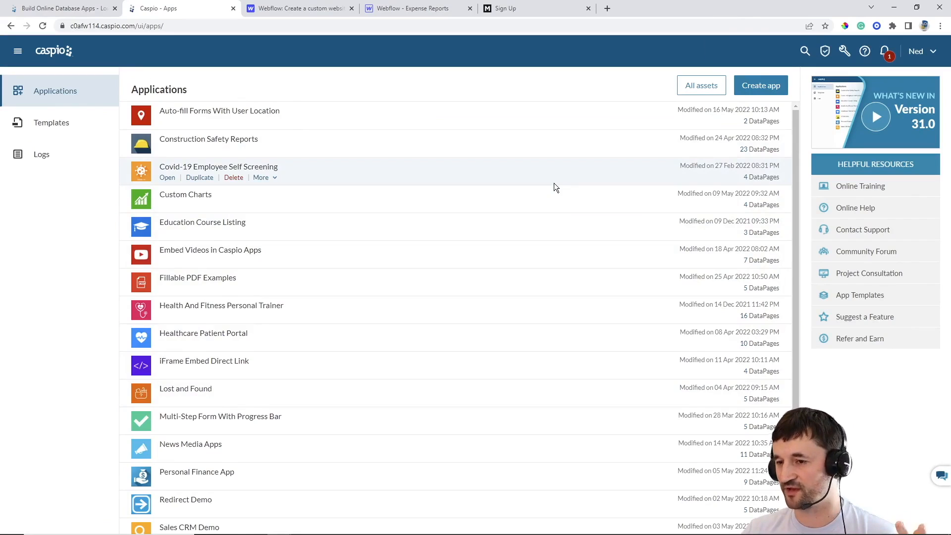
{"action": "left_click", "coordinate": [761, 88]}
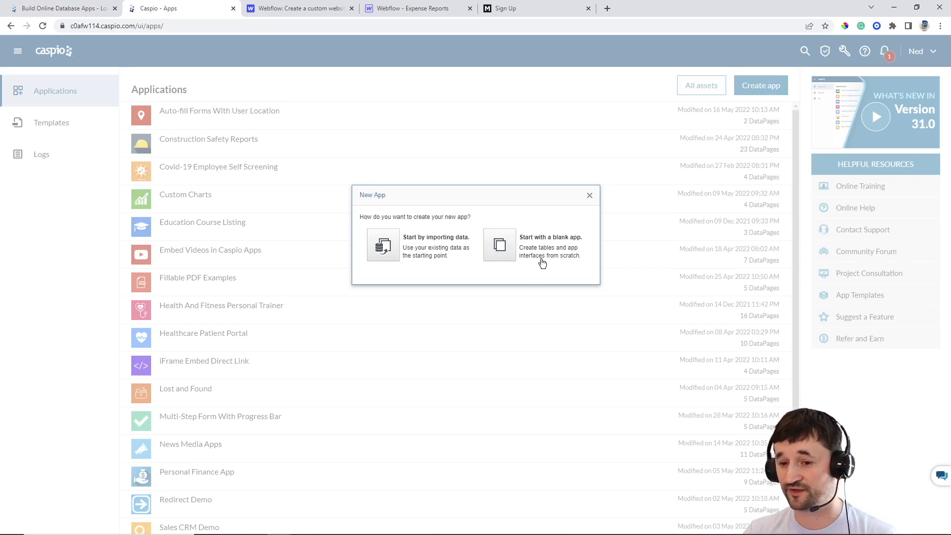
Create a blank app named '1 My Expenses' and open its Overview page
{"action": "left_click", "coordinate": [502, 246]}
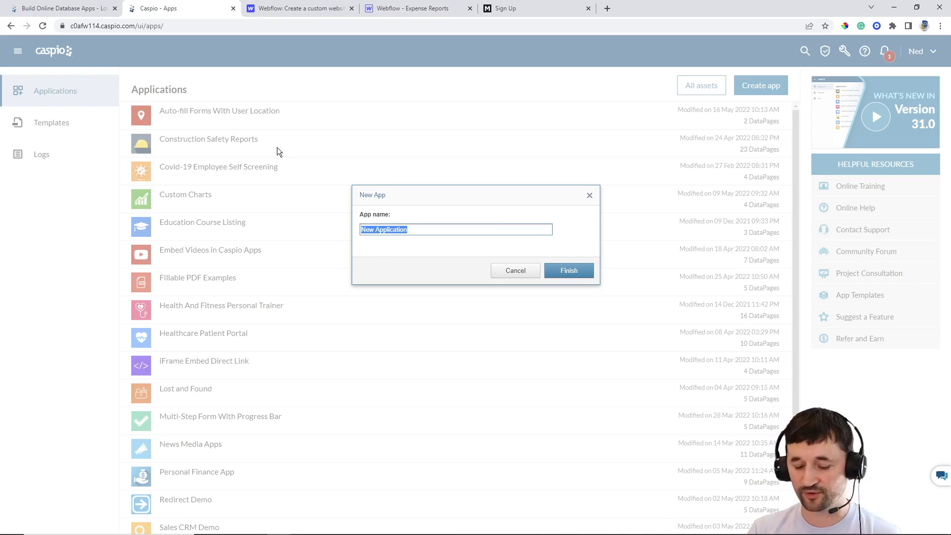
{"action": "type", "text": "1 My Expenses"}
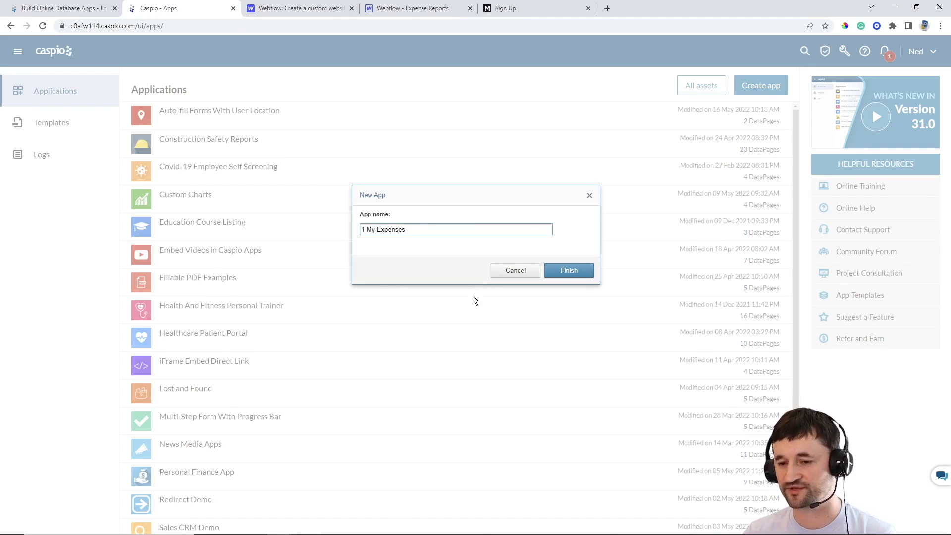
{"action": "left_click", "coordinate": [569, 271]}
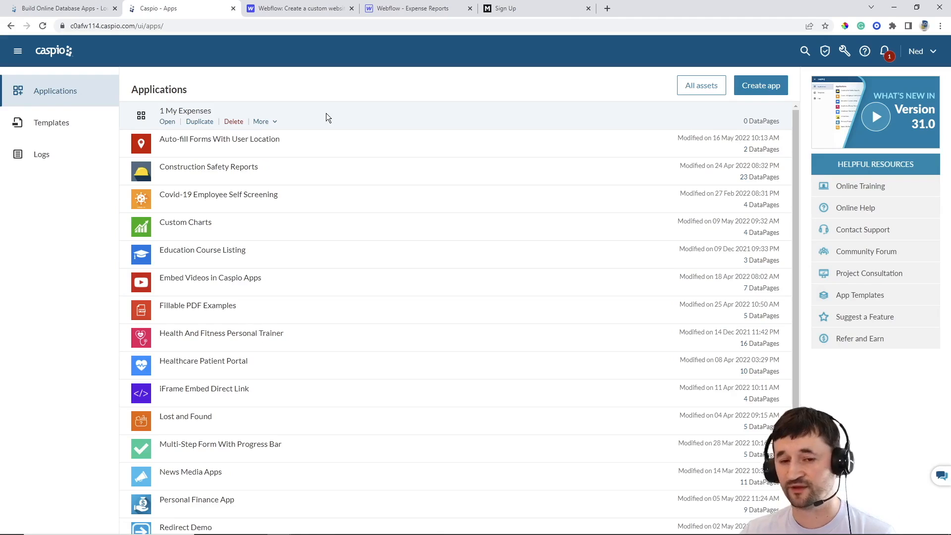
{"action": "left_click", "coordinate": [168, 121]}
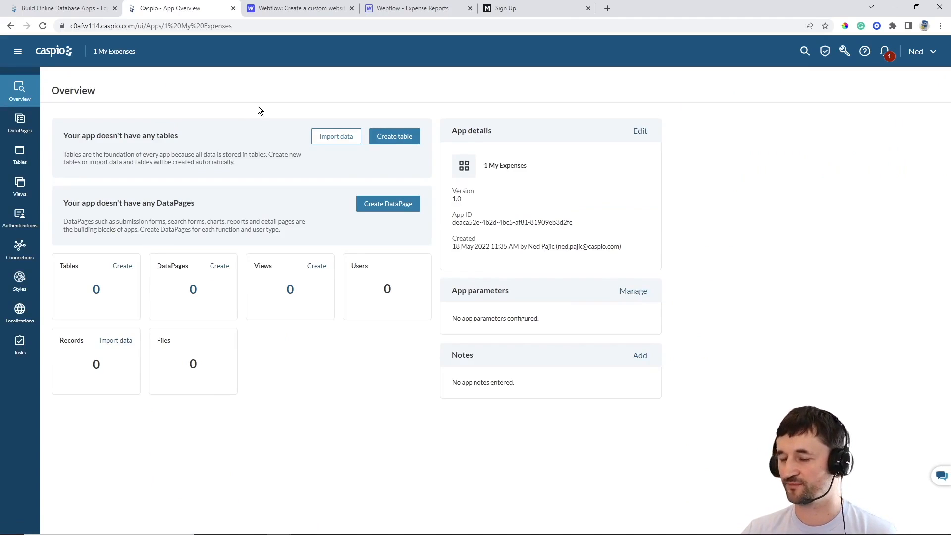
Go to the 1 My Expenses app's Tables page and begin a new table design
{"action": "left_click", "coordinate": [21, 160]}
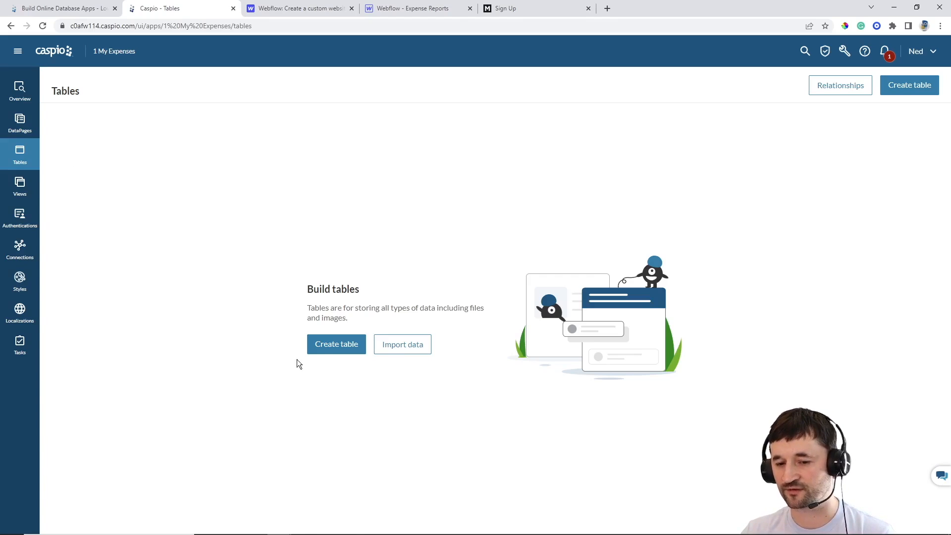
{"action": "left_click", "coordinate": [333, 350]}
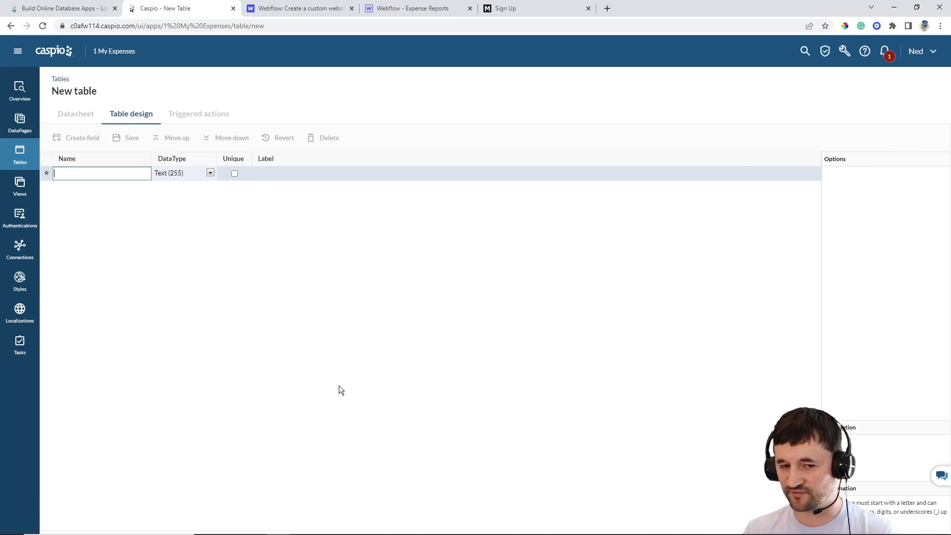
Add an Autonumber Category_ID and a text Category field, saving the table as ME_tbl_categories
{"action": "type", "text": "C"}
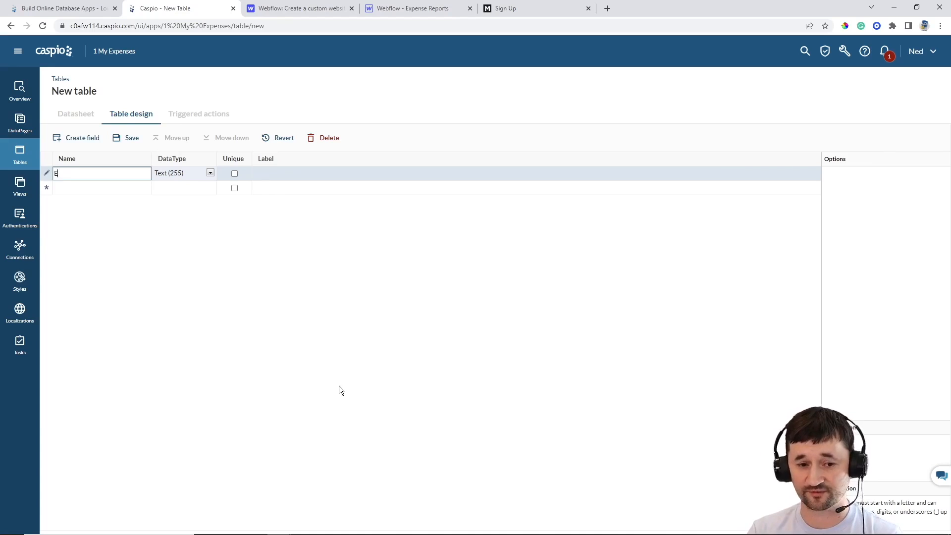
{"action": "type", "text": "ategory_ID"}
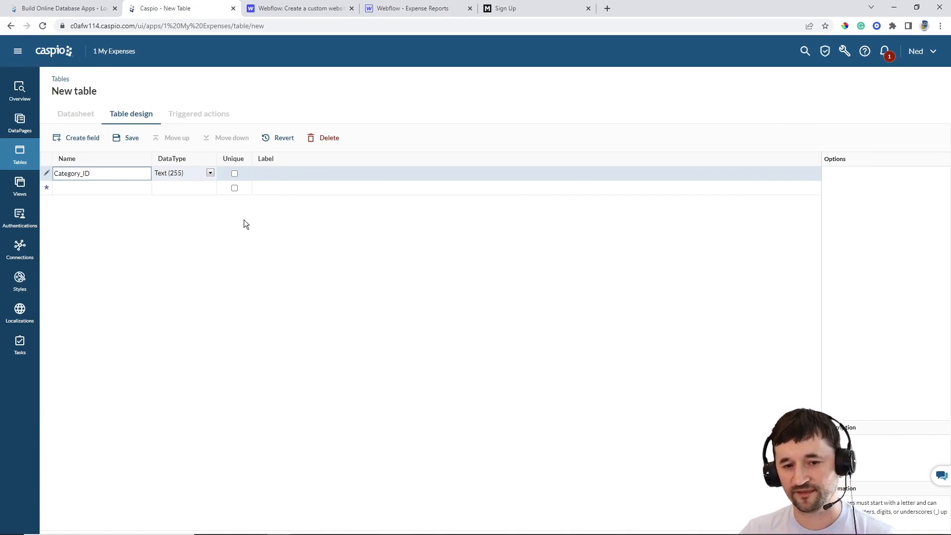
{"action": "left_click", "coordinate": [193, 173]}
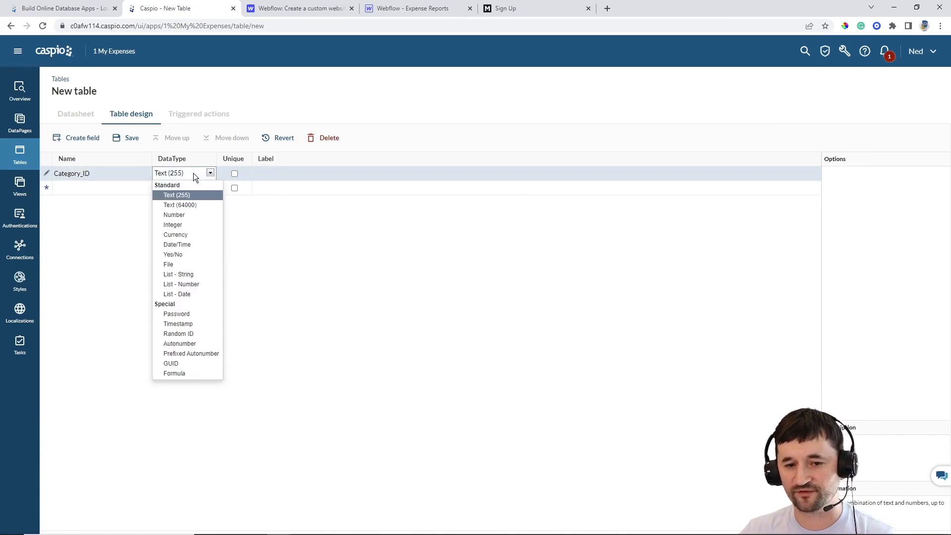
{"action": "left_click", "coordinate": [193, 344]}
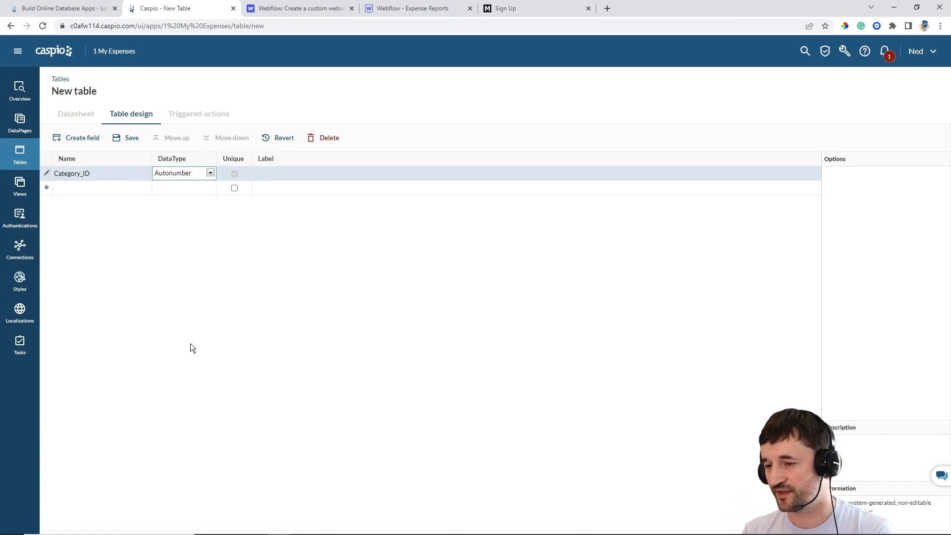
{"action": "left_click", "coordinate": [89, 190]}
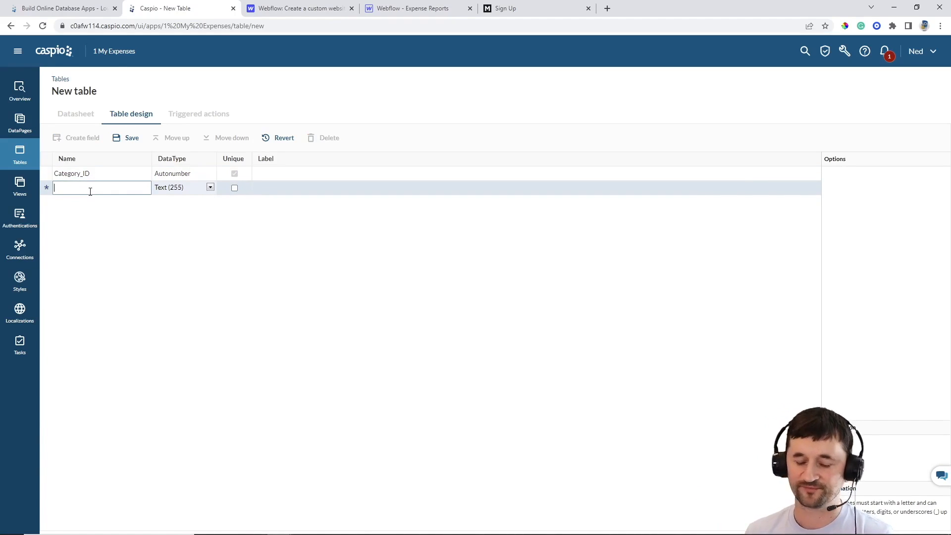
{"action": "type", "text": "Category"}
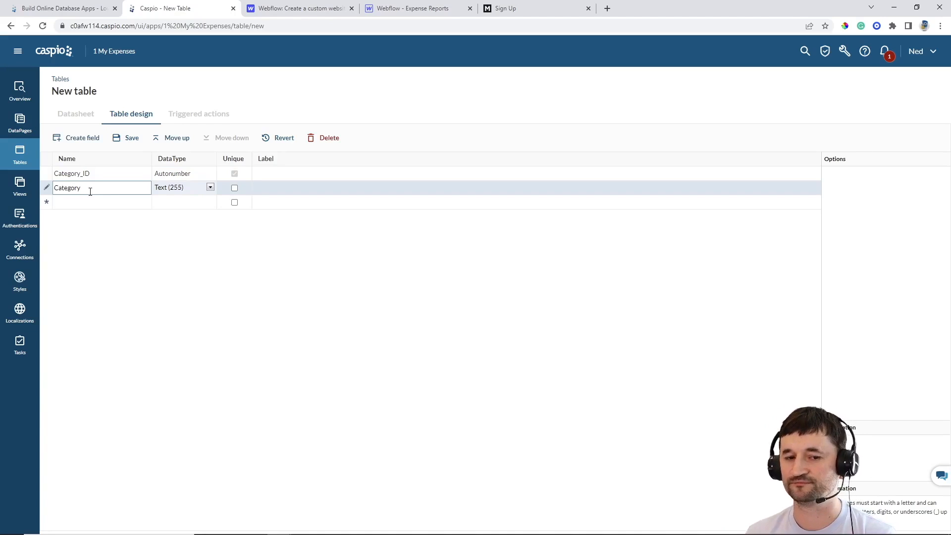
{"action": "left_click", "coordinate": [128, 138]}
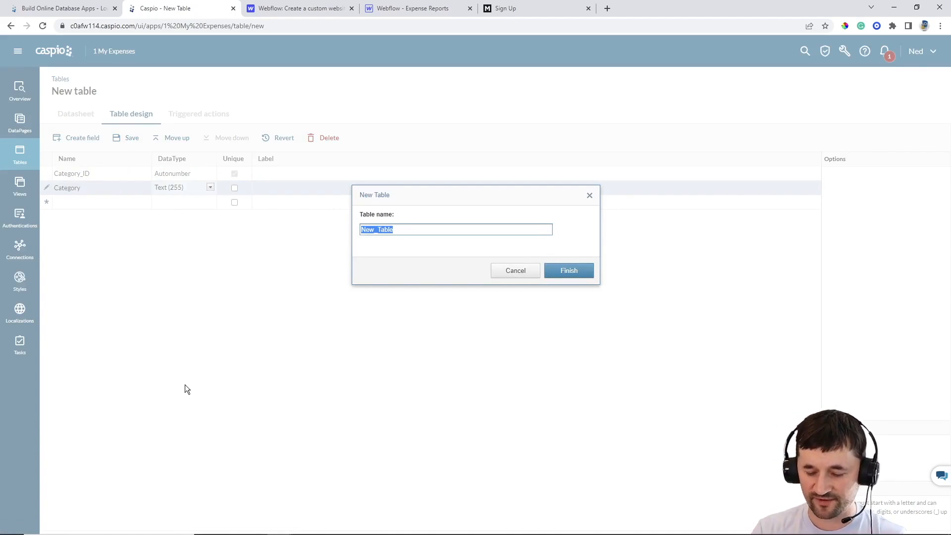
{"action": "type", "text": "ME"}
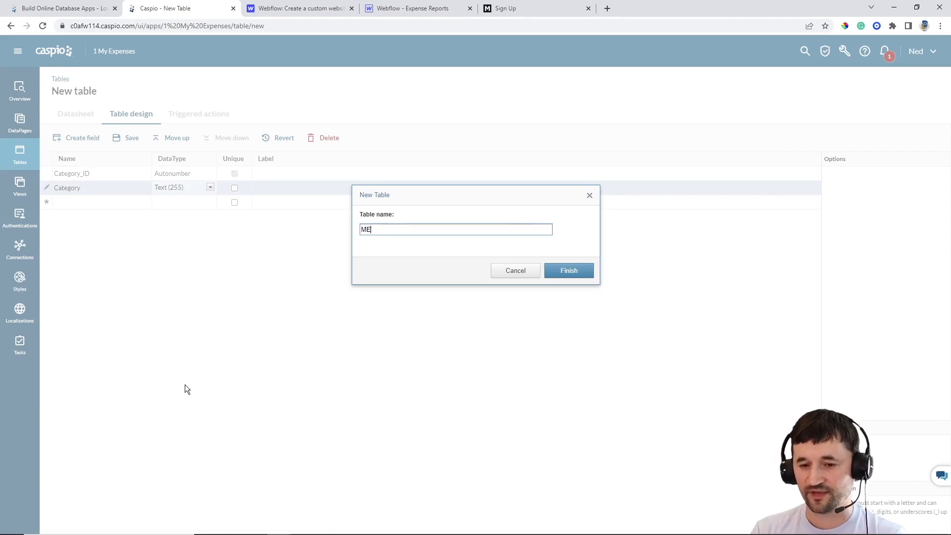
{"action": "type", "text": "_t"}
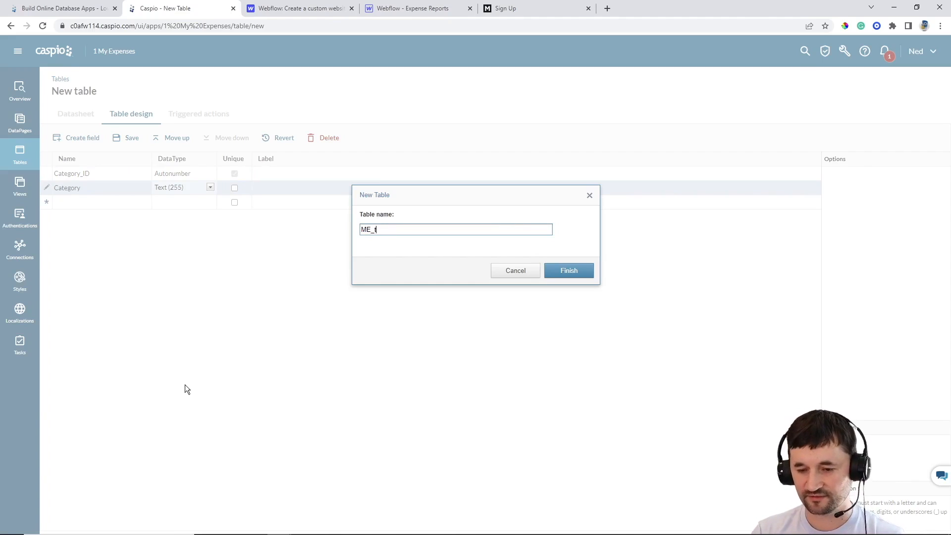
{"action": "type", "text": "bl_categories"}
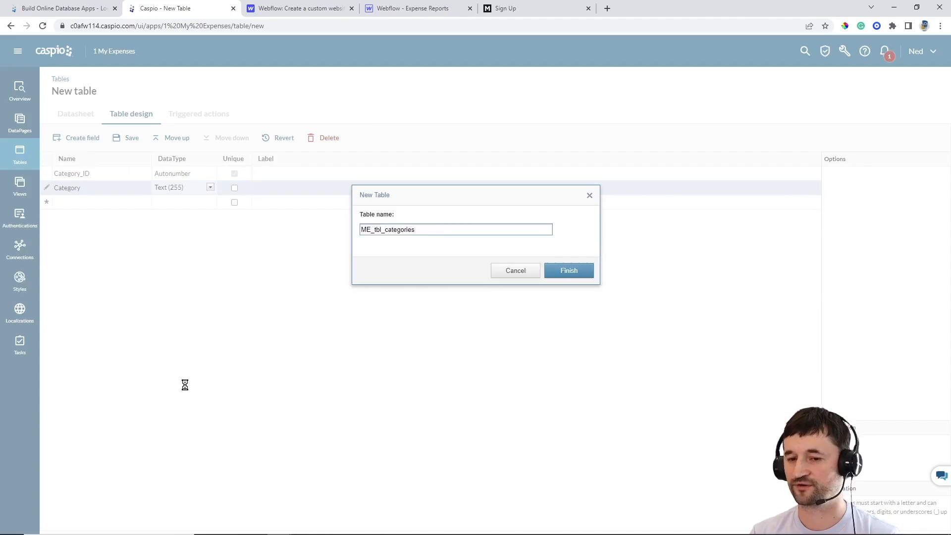
{"action": "key", "text": "Return"}
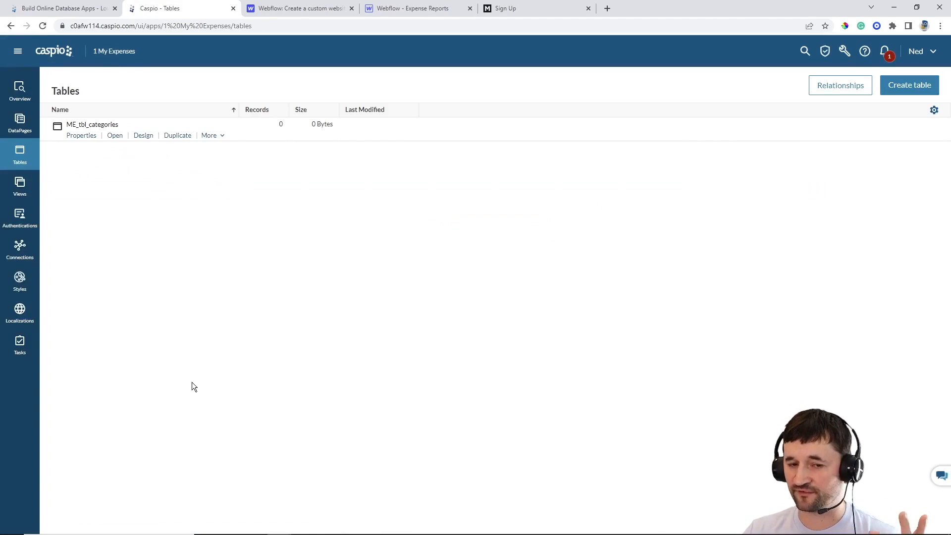
Enter Mortgage, Entertainment and Bills & Utilities as records in the ME_tbl_categories datasheet
{"action": "left_click", "coordinate": [112, 137]}
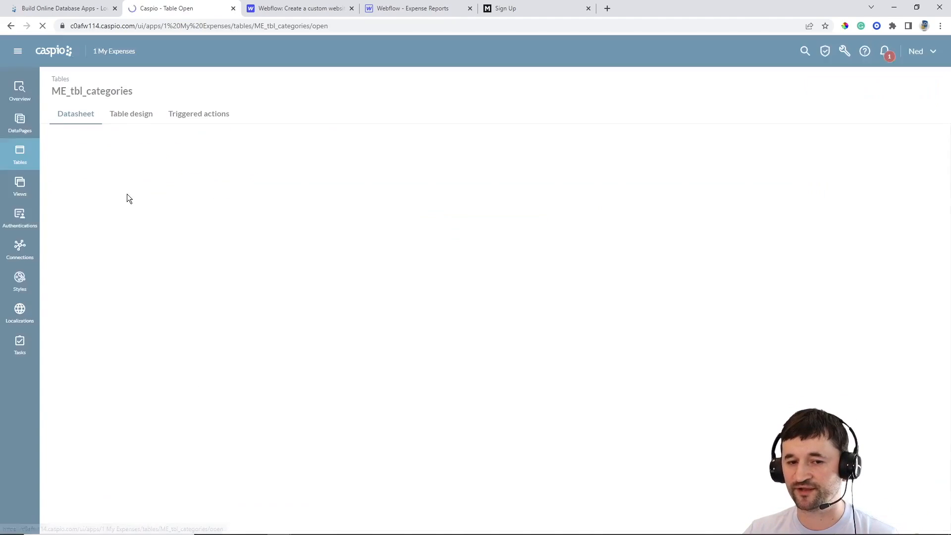
{"action": "left_click", "coordinate": [139, 176]}
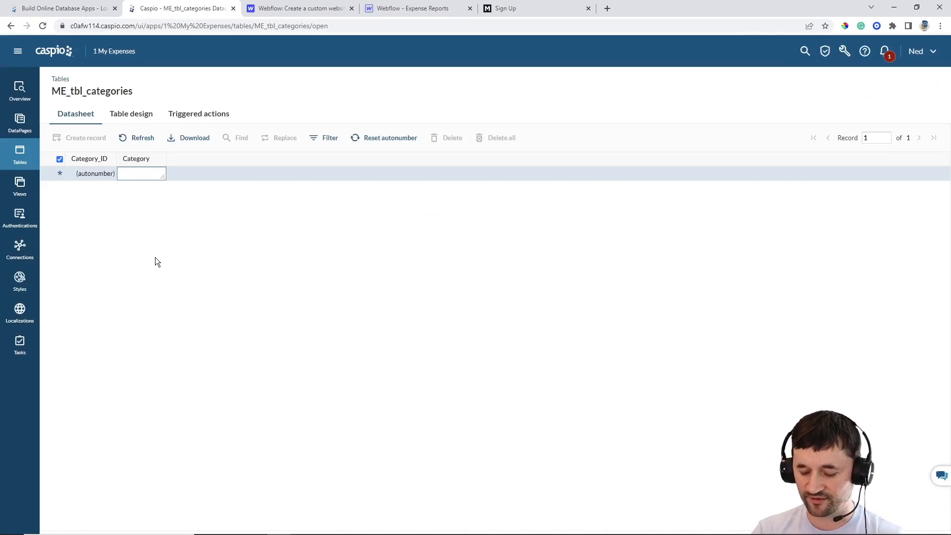
{"action": "type", "text": "Mortgage"}
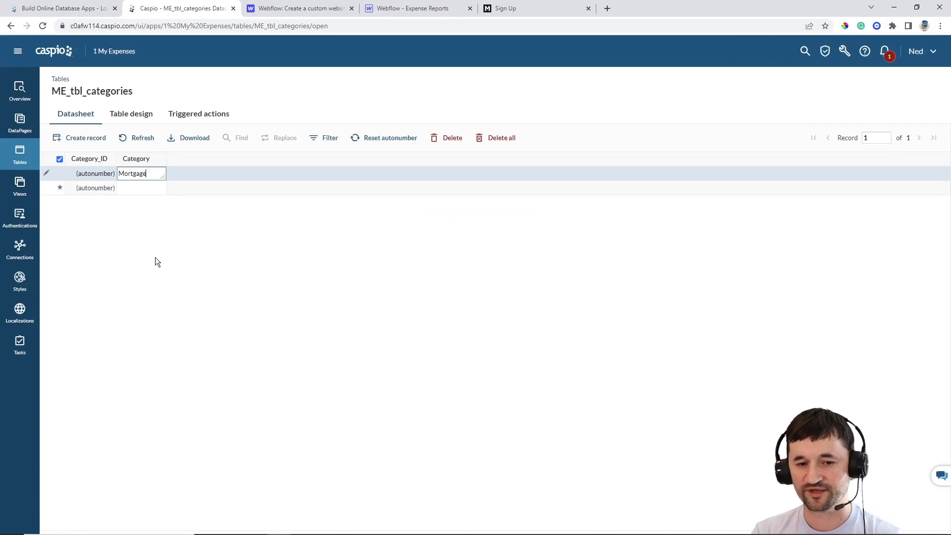
{"action": "key", "text": "Return"}
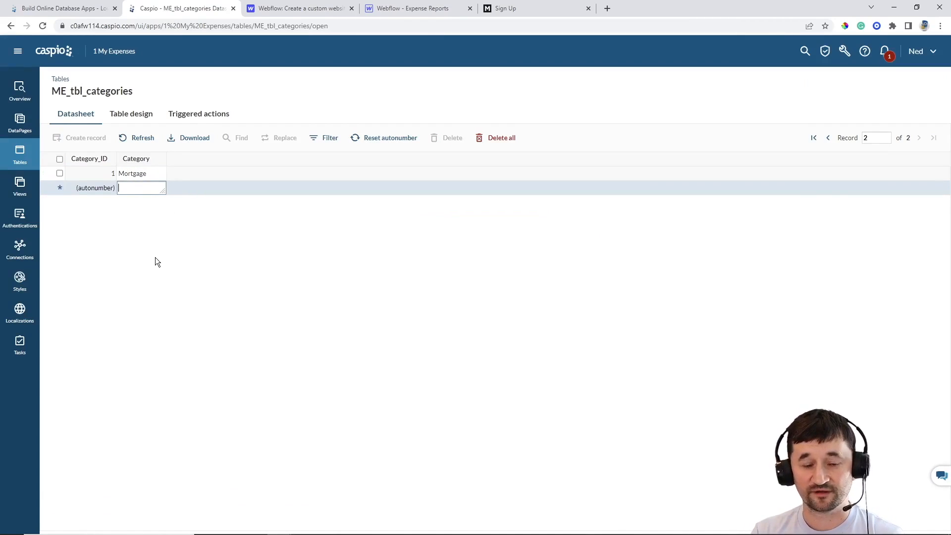
{"action": "type", "text": "Entertainment"}
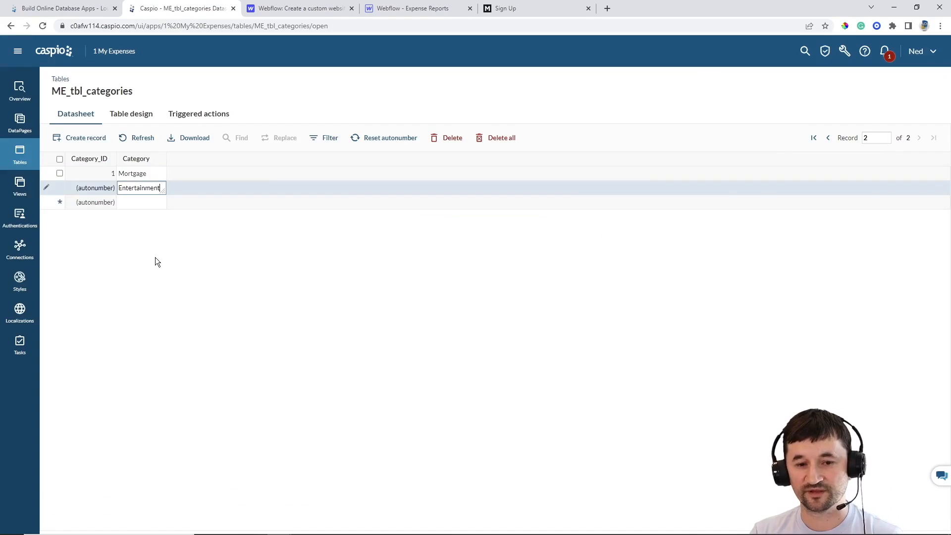
{"action": "key", "text": "Return"}
{"action": "type", "text": "B"}
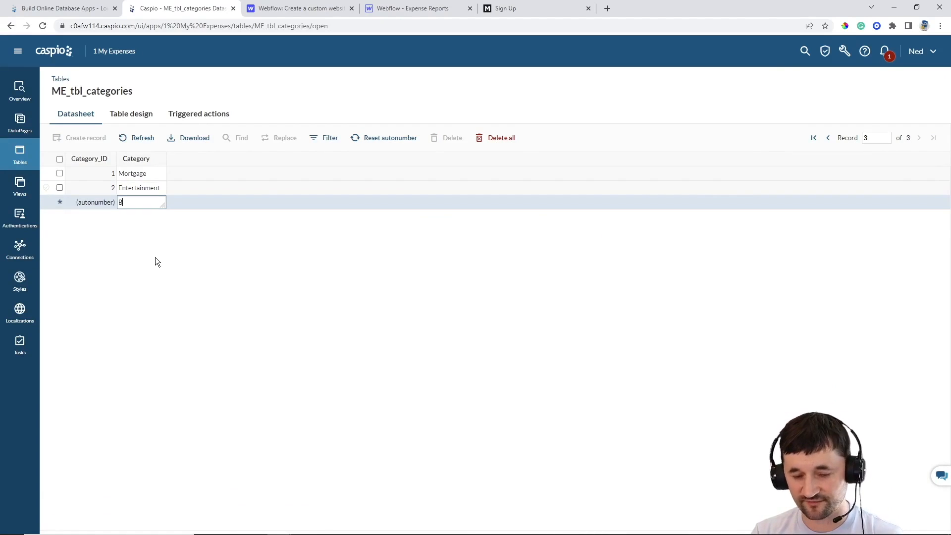
{"action": "type", "text": "ills & U"}
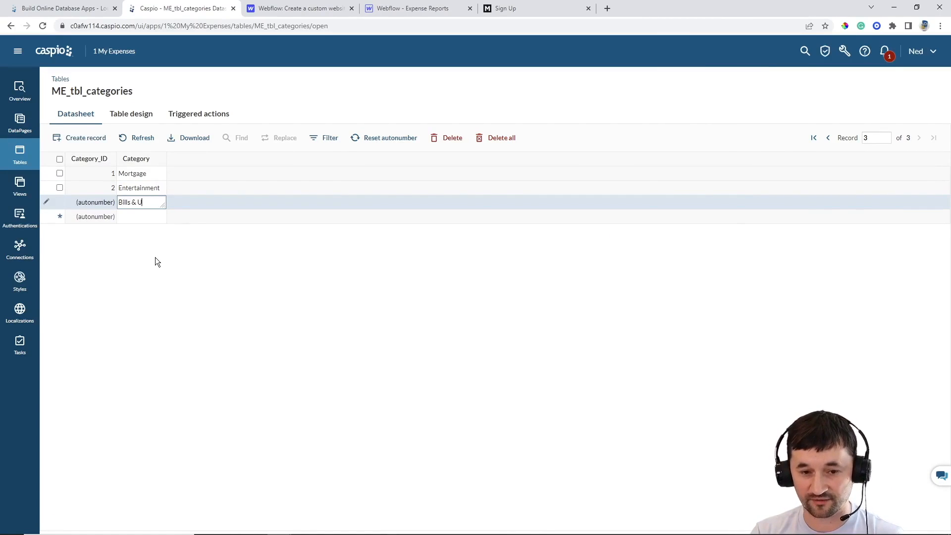
{"action": "type", "text": "tilities"}
{"action": "key", "text": "Return"}
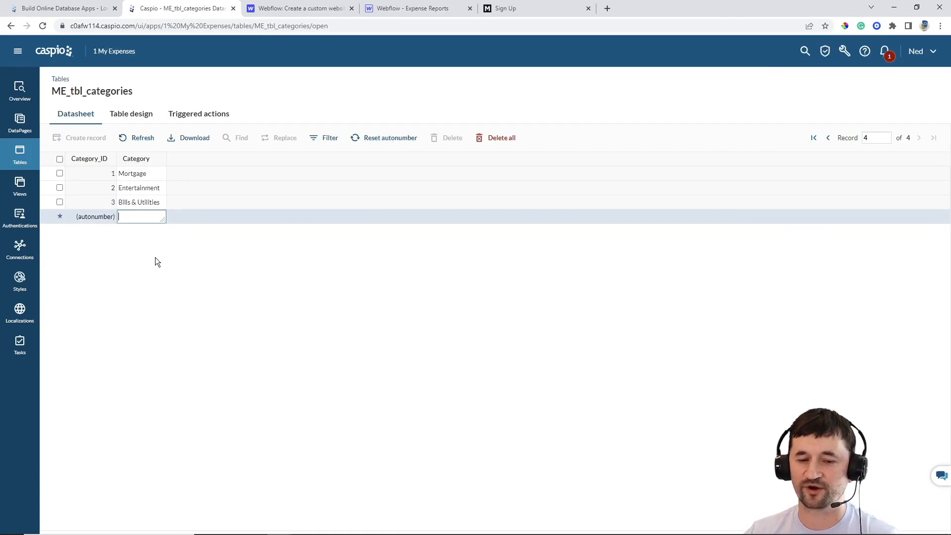
{"action": "left_click", "coordinate": [530, 9]}
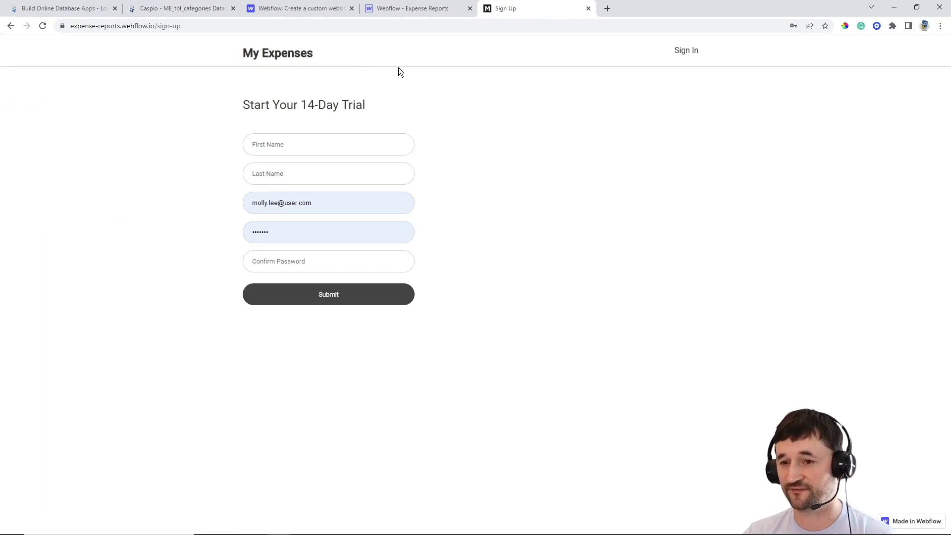
Log into the My Expenses portal and view the category dropdown on the Add Expense form
{"action": "left_click", "coordinate": [676, 54]}
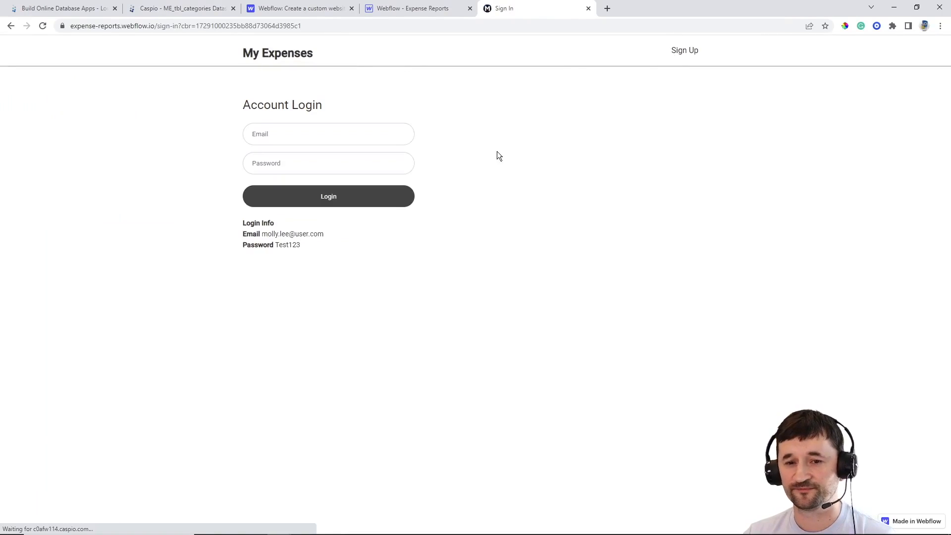
{"action": "left_click", "coordinate": [366, 201]}
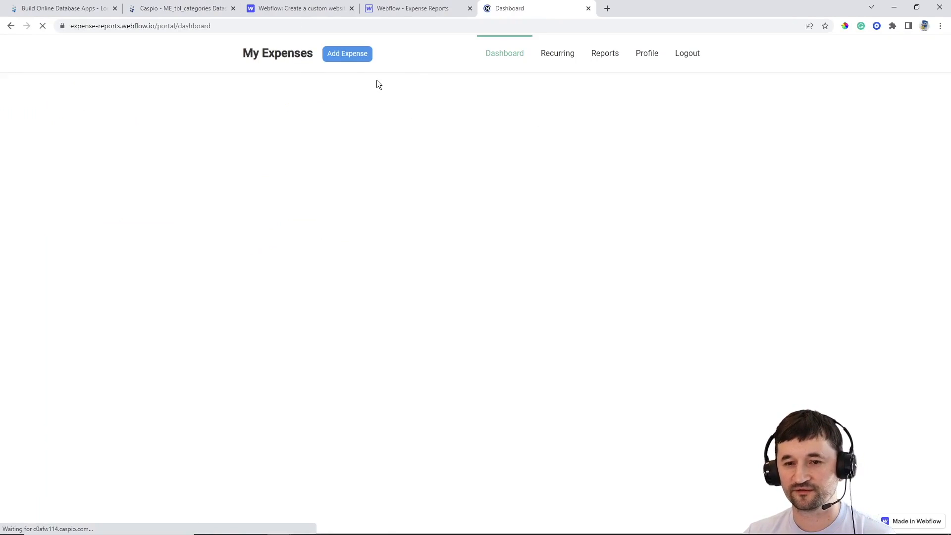
{"action": "left_click", "coordinate": [353, 57]}
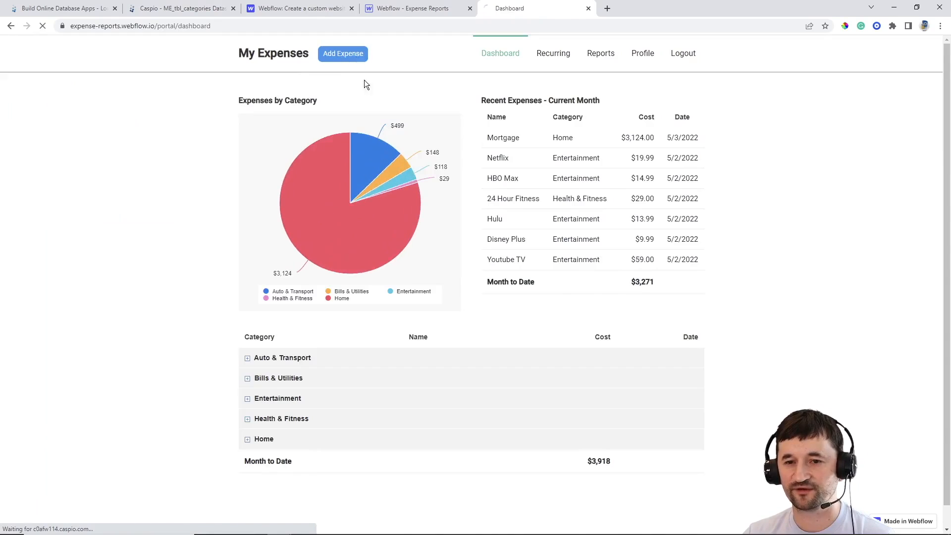
{"action": "left_click", "coordinate": [367, 164]}
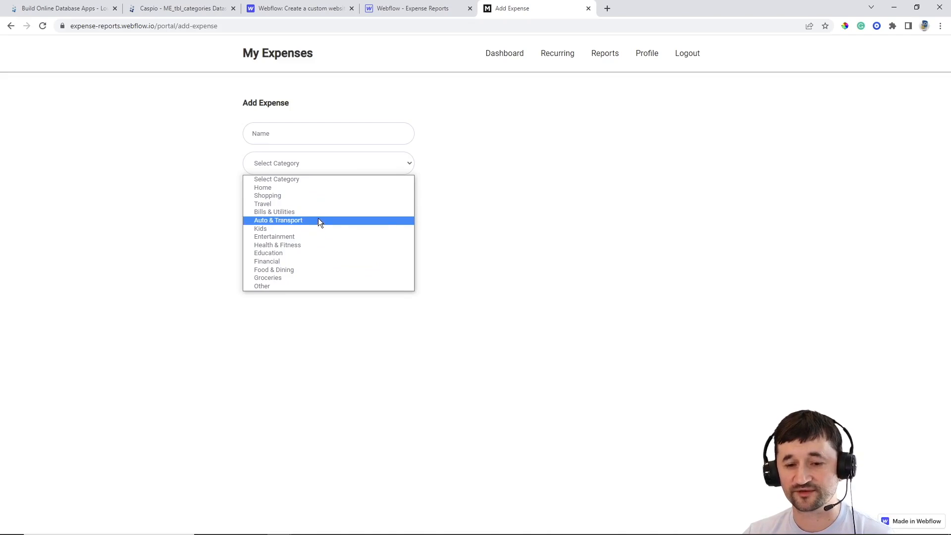
Add Shopping, Auto and Groceries records to the ME_tbl_categories datasheet
{"action": "left_click", "coordinate": [168, 8]}
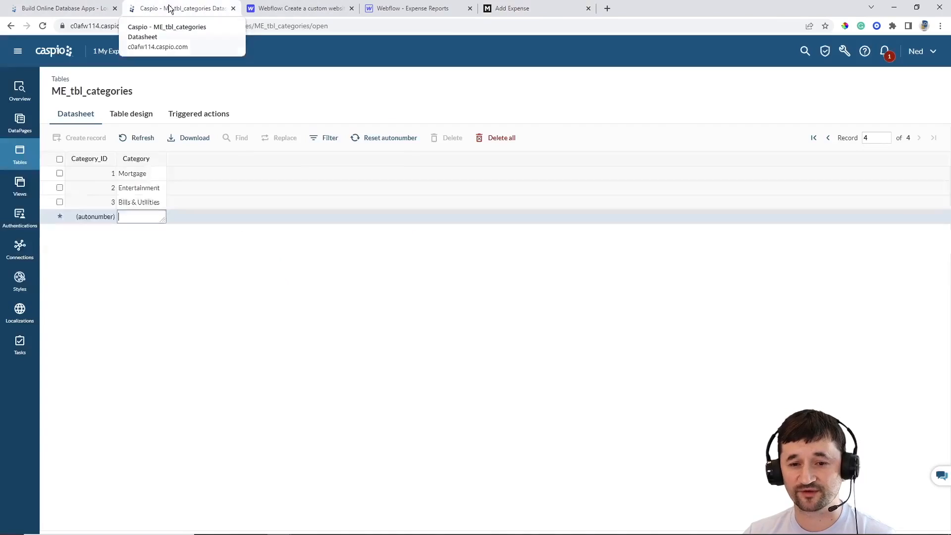
{"action": "type", "text": "Shopp"}
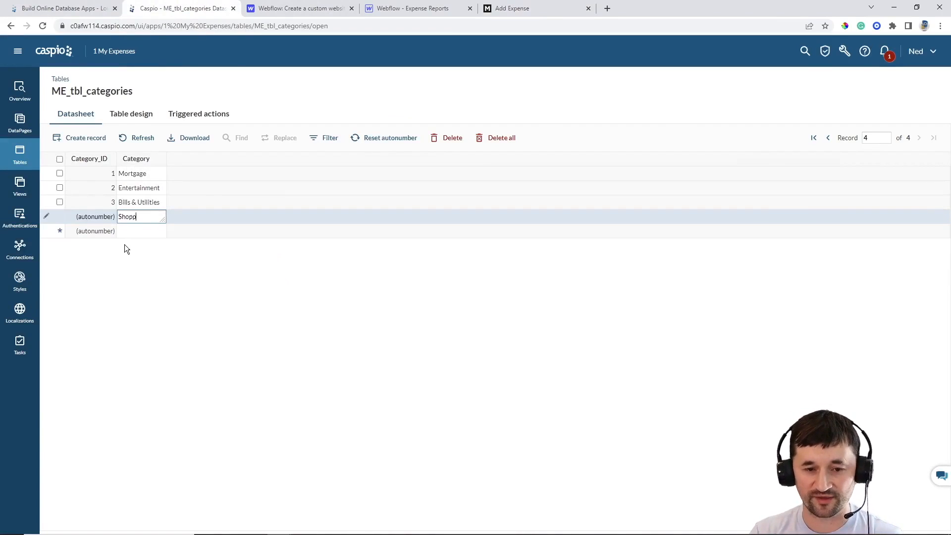
{"action": "type", "text": "ing"}
{"action": "key", "text": "Return"}
{"action": "type", "text": "Auto"}
{"action": "key", "text": "Return"}
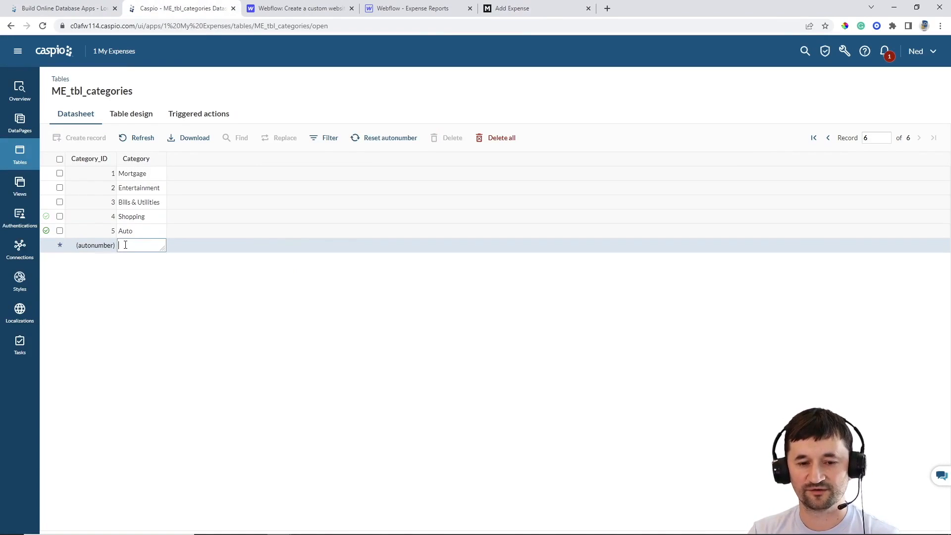
{"action": "type", "text": "Groceries"}
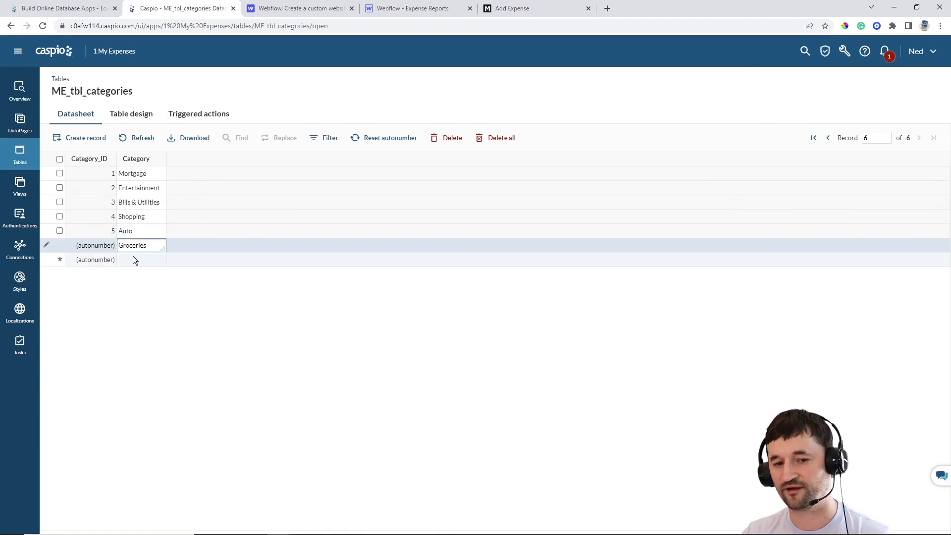
{"action": "key", "text": "Return"}
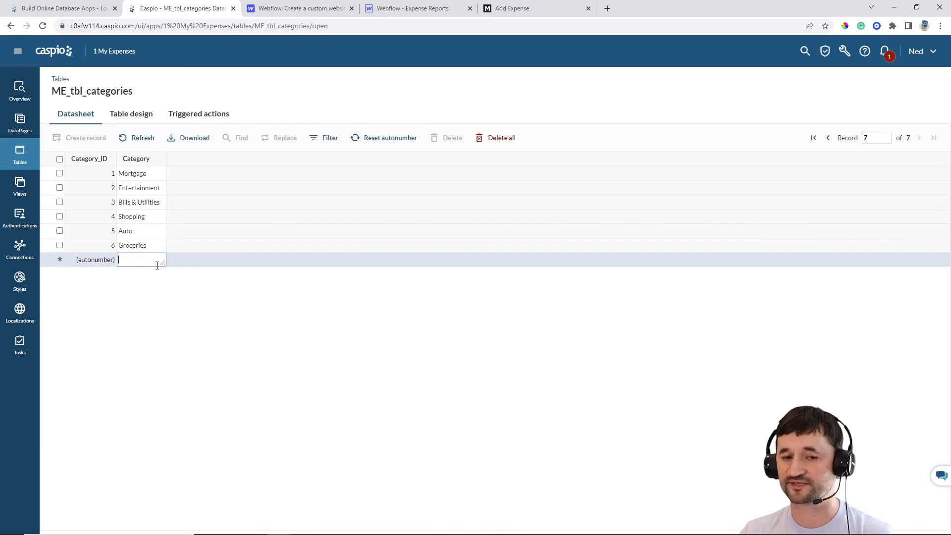
Return to the Caspio Tables list and log out of the My Expenses site to its sign-up page
{"action": "left_click", "coordinate": [19, 154]}
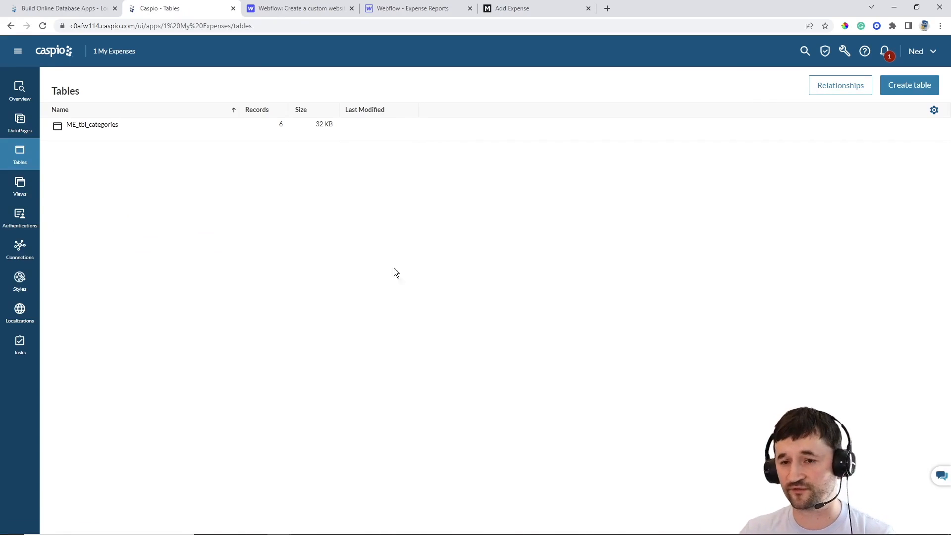
{"action": "left_click", "coordinate": [513, 19]}
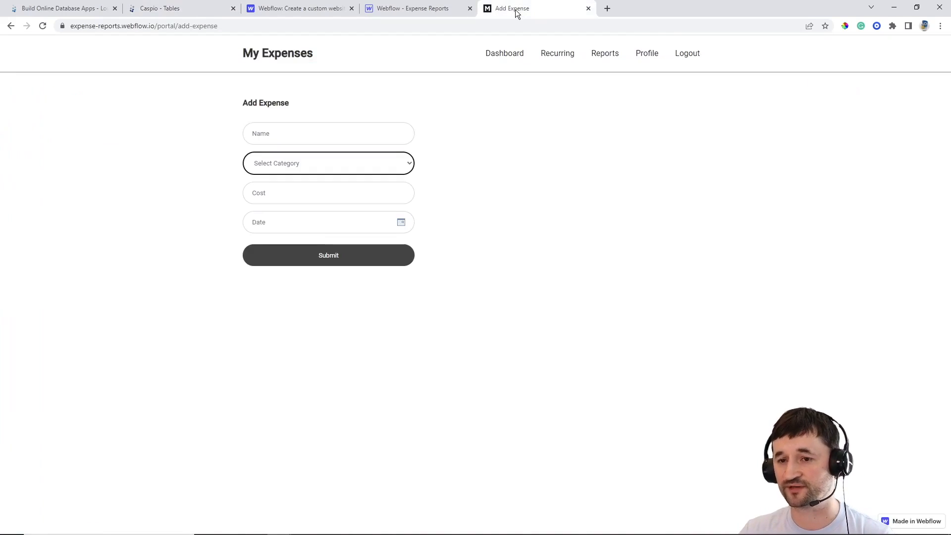
{"action": "left_click", "coordinate": [684, 55]}
{"action": "left_click", "coordinate": [686, 55]}
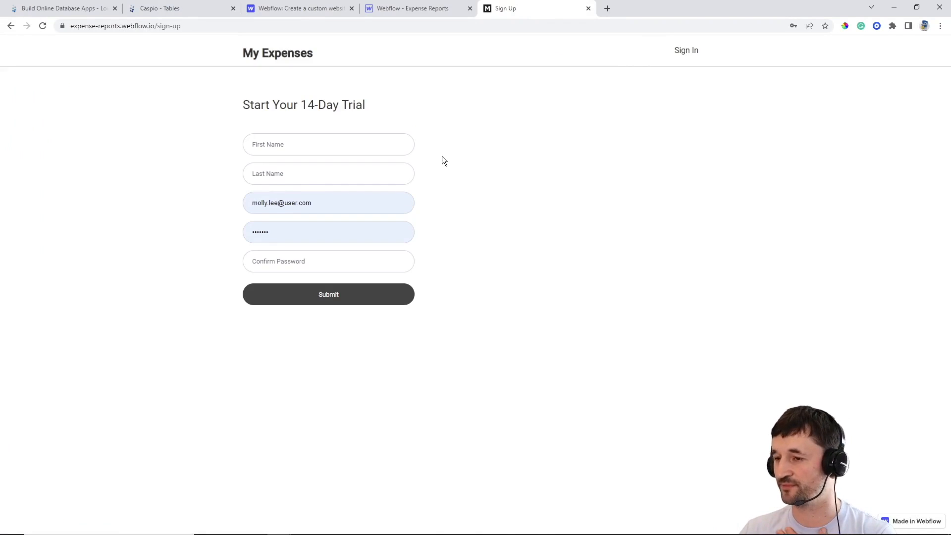
Start a new Caspio table whose first field, User_ID, is a Random ID
{"action": "left_click", "coordinate": [176, 10]}
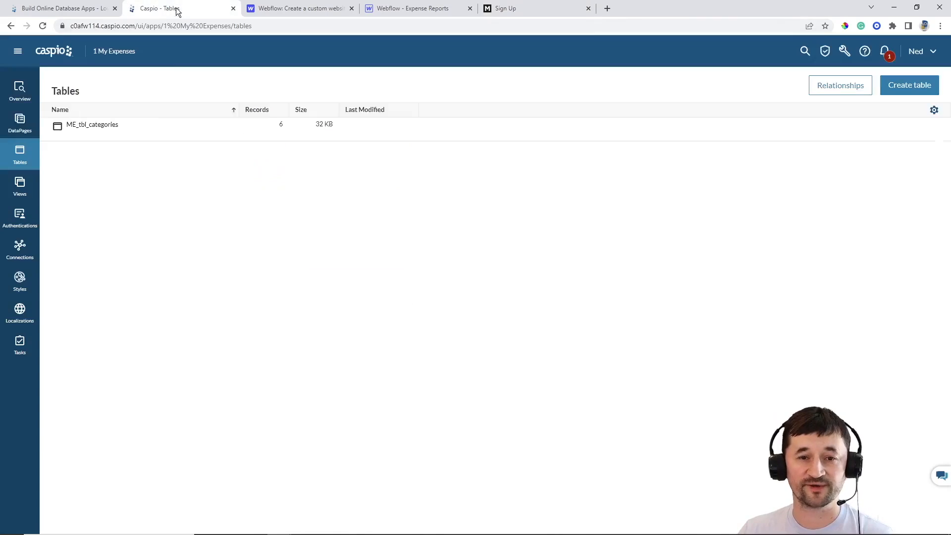
{"action": "left_click", "coordinate": [904, 90]}
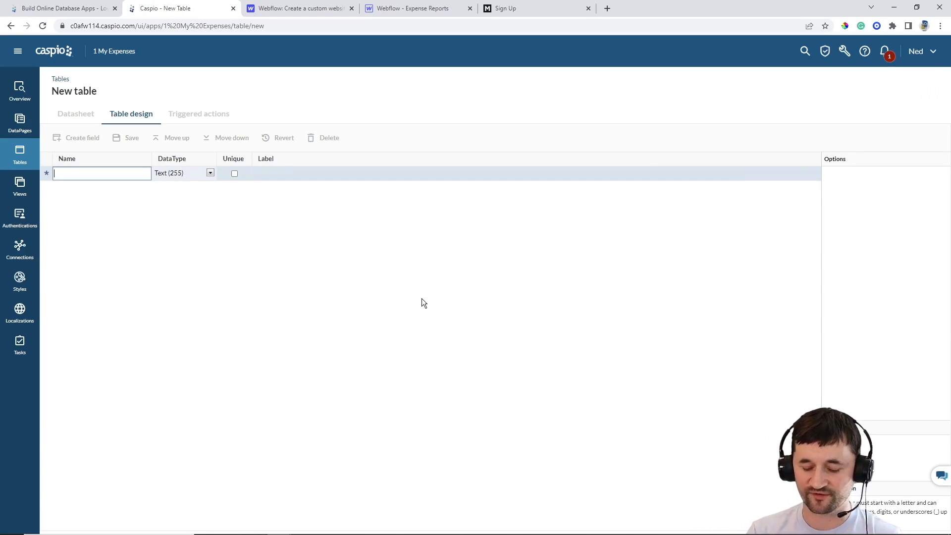
{"action": "type", "text": "User_ID"}
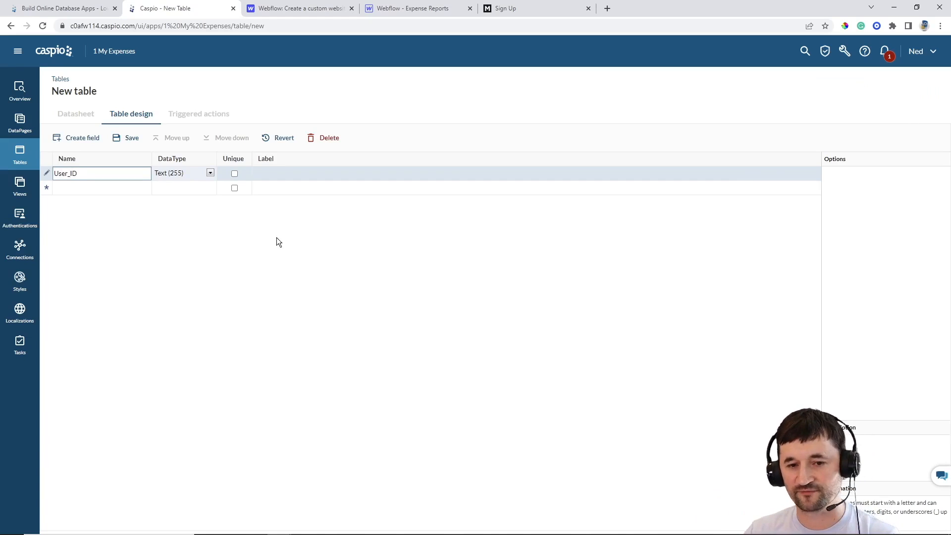
{"action": "left_click", "coordinate": [191, 173]}
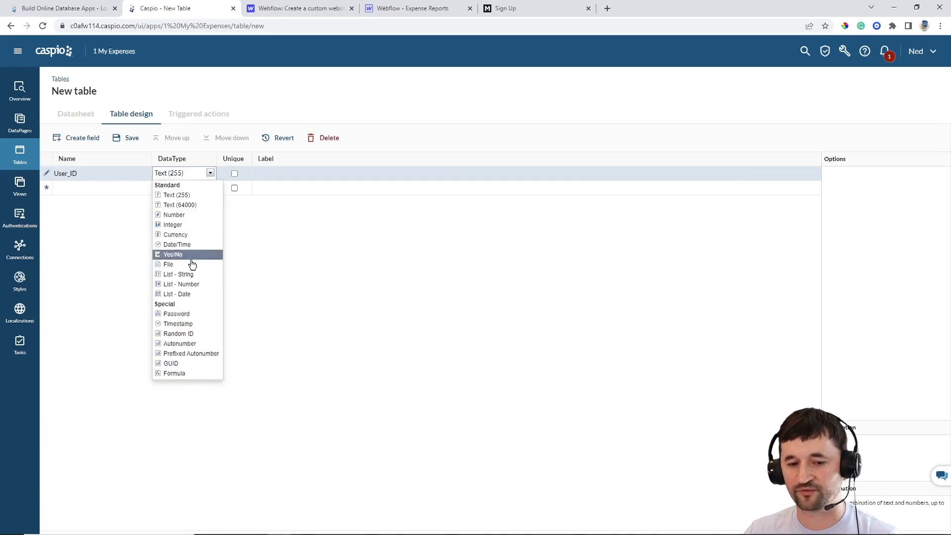
{"action": "left_click", "coordinate": [179, 333]}
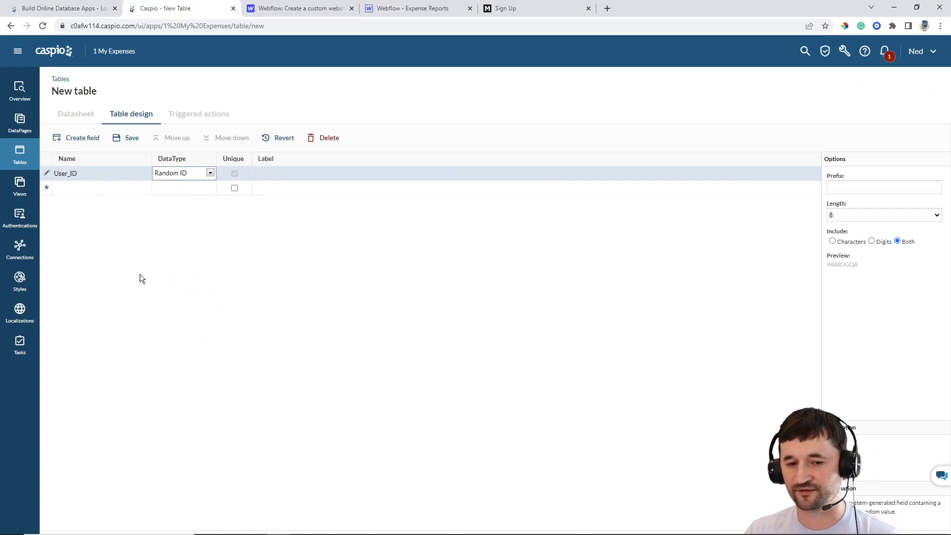
Add FirstName and LastName fields, correcting the mistyped Last_Name
{"action": "left_click", "coordinate": [86, 188]}
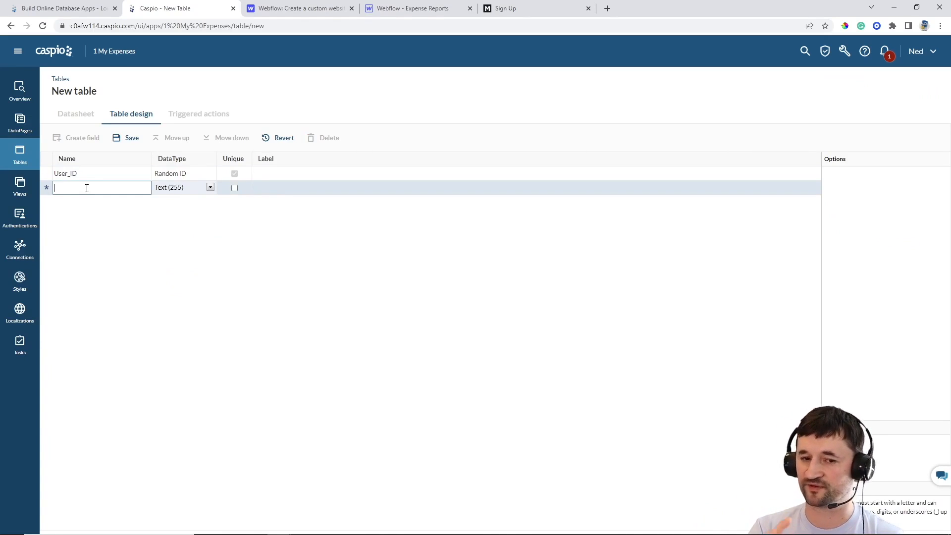
{"action": "type", "text": "FirstName"}
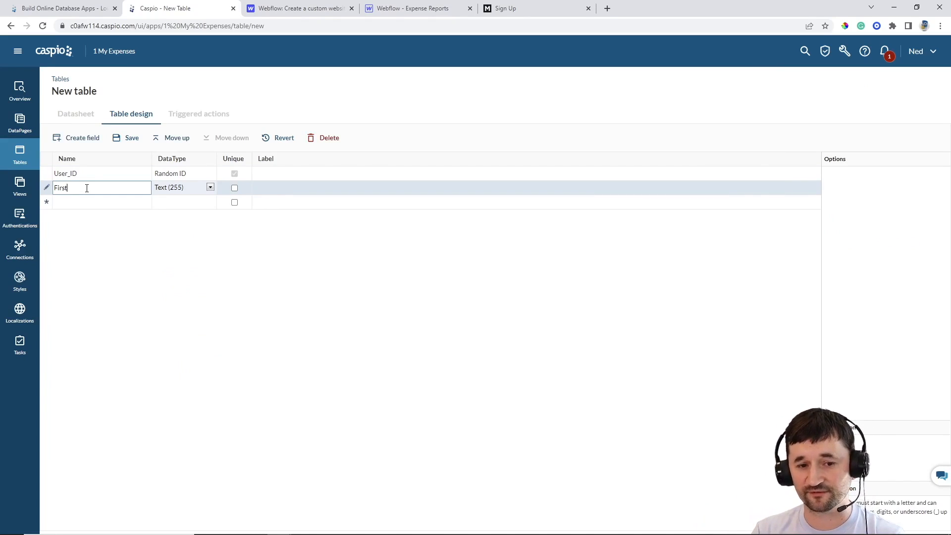
{"action": "key", "text": "Tab"}
{"action": "key", "text": "Tab"}
{"action": "type", "text": "La"}
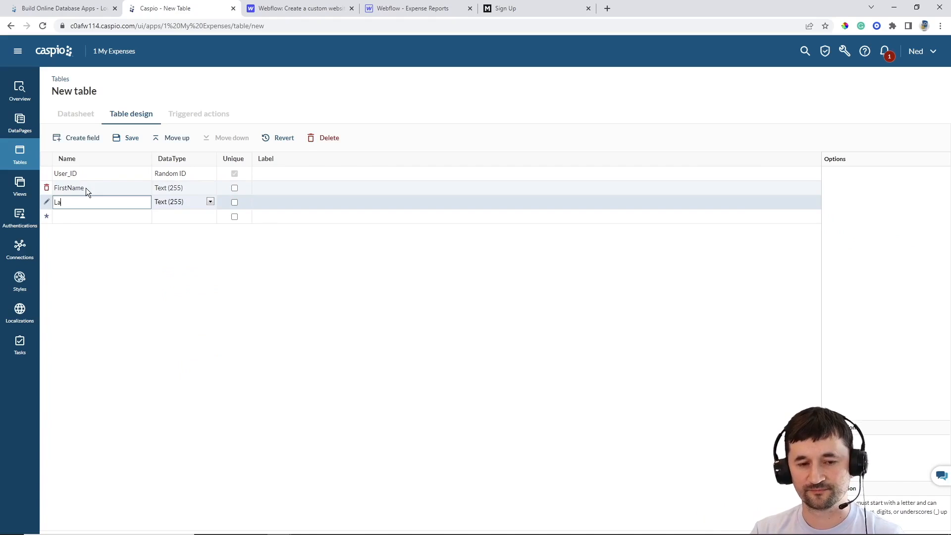
{"action": "type", "text": "st_Name"}
{"action": "key", "text": "Tab"}
{"action": "key", "text": "Tab"}
{"action": "key", "text": "Tab"}
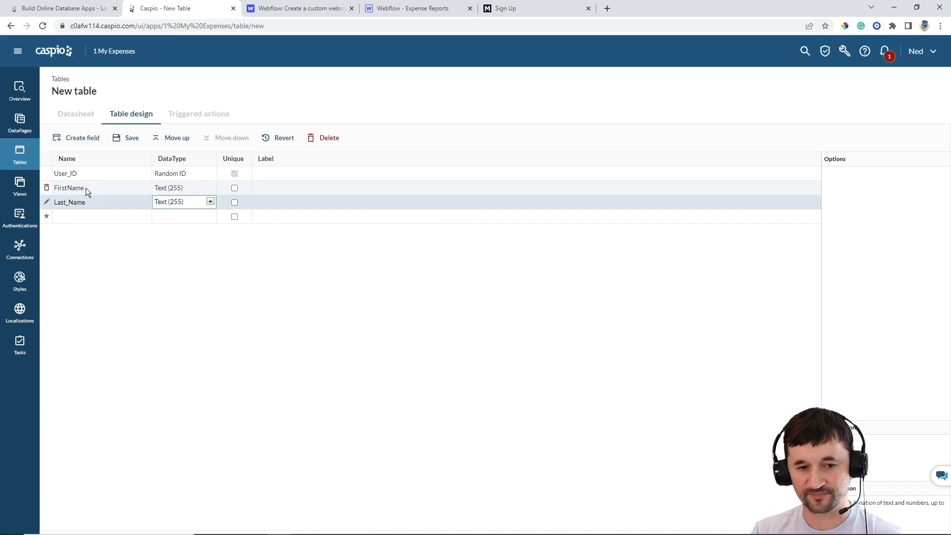
{"action": "key", "text": "shift+Tab"}
{"action": "key", "text": "shift+Tab"}
{"action": "key", "text": "shift+Tab"}
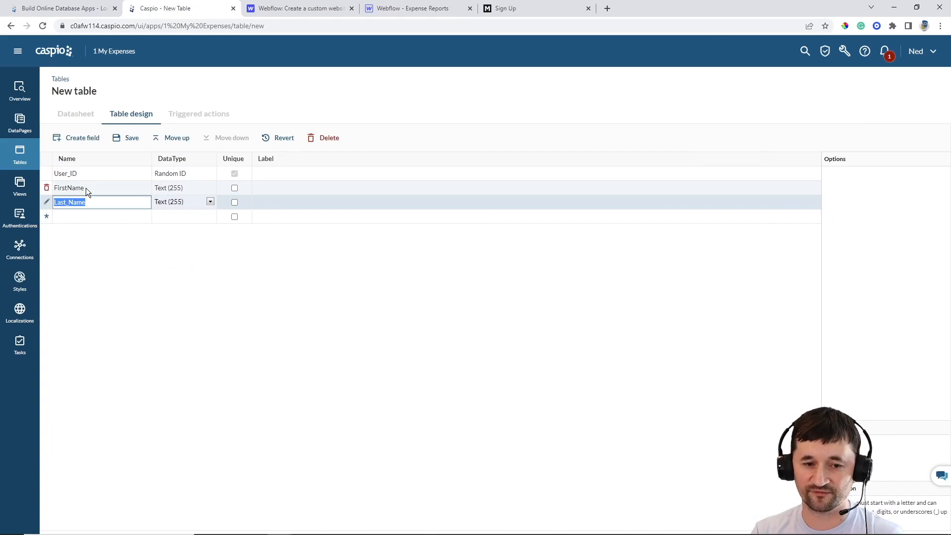
{"action": "type", "text": "Name"}
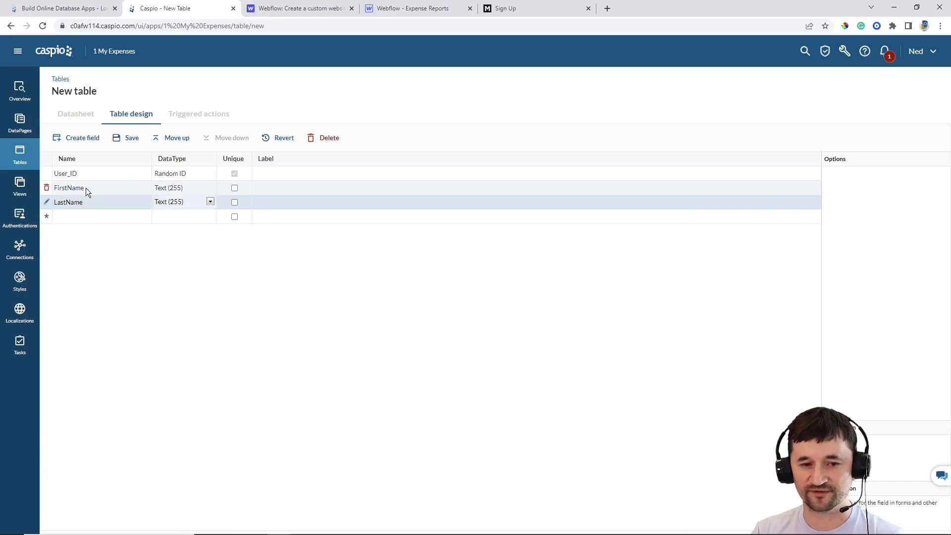
{"action": "key", "text": "Return"}
Add Email, Password, Date_Registered and AccountStatus fields to the table design
{"action": "type", "text": "Email"}
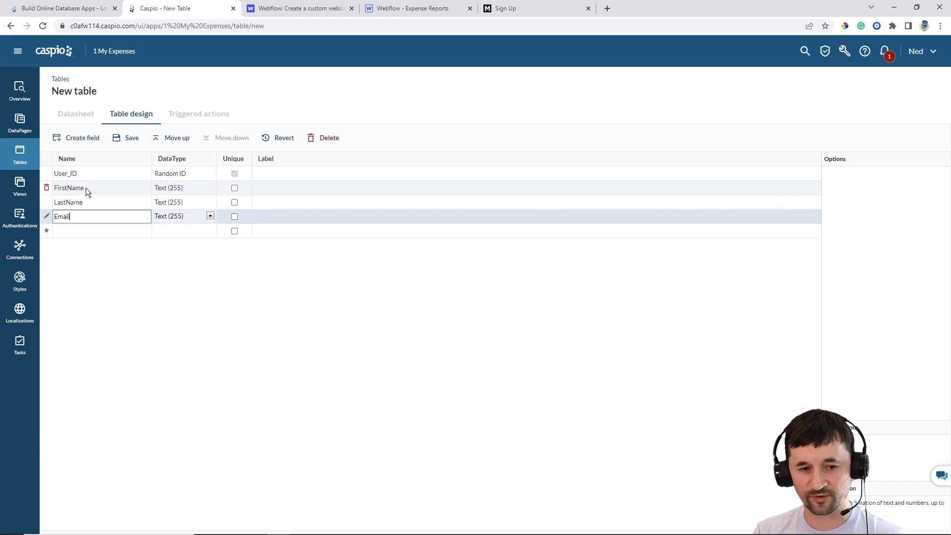
{"action": "key", "text": "Tab"}
{"action": "key", "text": "Tab"}
{"action": "key", "text": "Tab"}
{"action": "key", "text": "Return"}
{"action": "type", "text": "Password"}
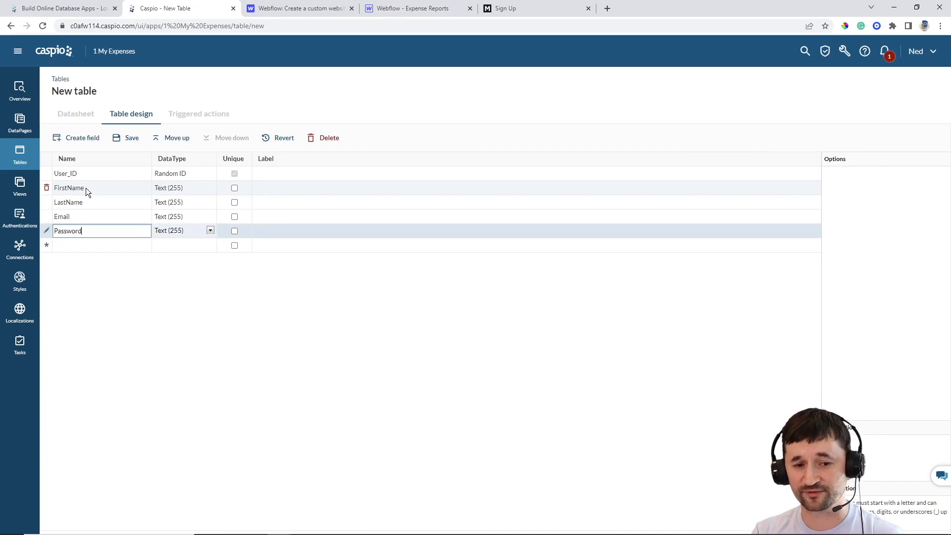
{"action": "key", "text": "Tab"}
{"action": "key", "text": "Tab"}
{"action": "key", "text": "Tab"}
{"action": "key", "text": "Return"}
{"action": "type", "text": "Dat"}
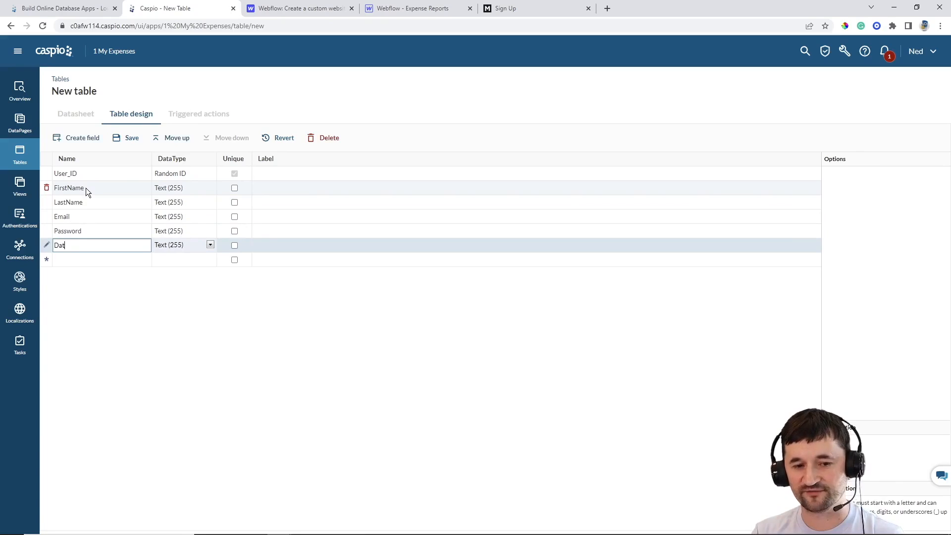
{"action": "type", "text": "e_reg"}
{"action": "key", "text": "BackSpace"}
{"action": "key", "text": "BackSpace"}
{"action": "key", "text": "BackSpace"}
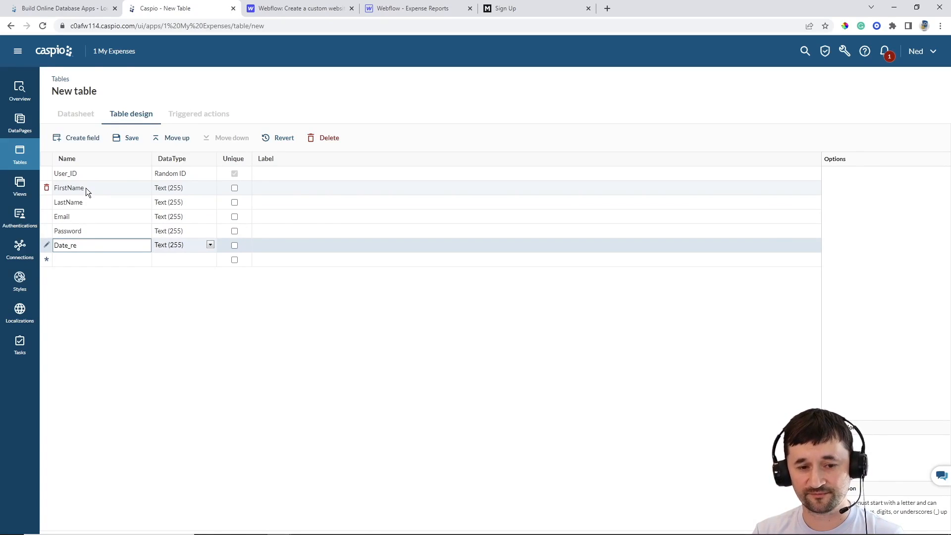
{"action": "type", "text": "Registered"}
{"action": "key", "text": "Tab"}
{"action": "key", "text": "Tab"}
{"action": "key", "text": "Tab"}
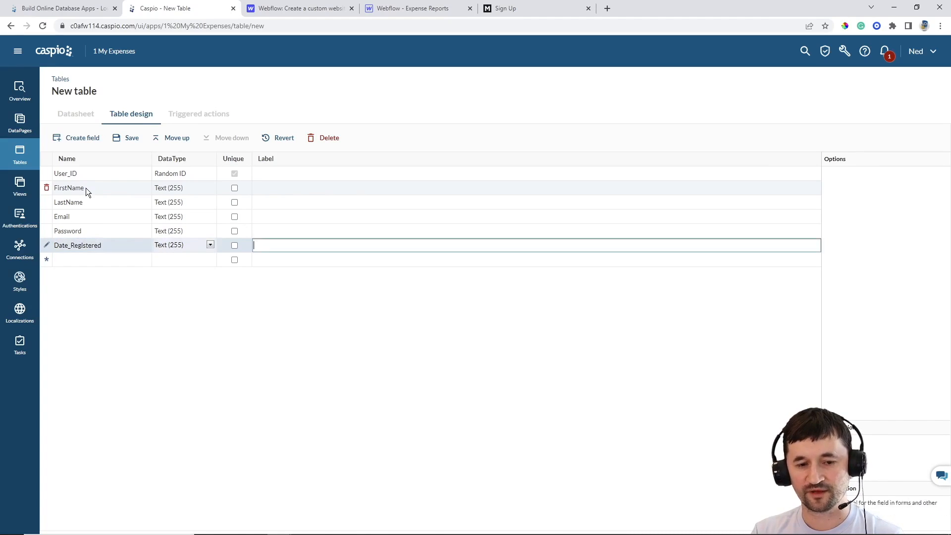
{"action": "key", "text": "Return"}
{"action": "type", "text": "AccountStatus"}
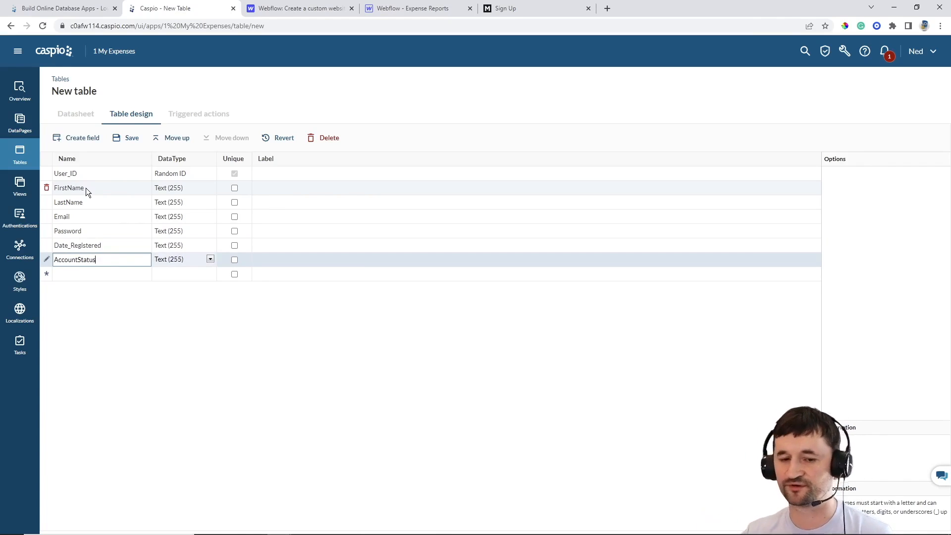
Set AccountStatus to Yes/No, tick Unique on Email, and set Password to Password and Date_Registered to Timestamp
{"action": "left_click", "coordinate": [189, 258]}
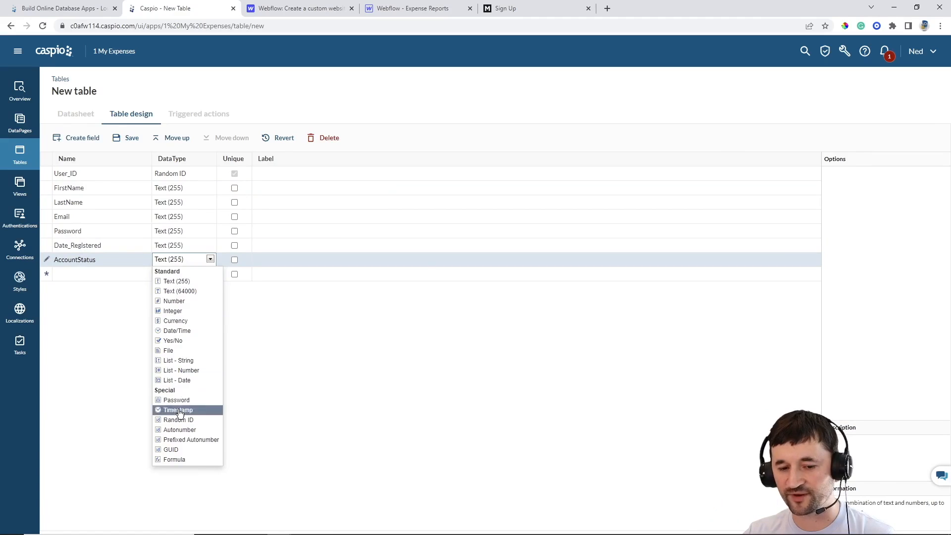
{"action": "left_click", "coordinate": [177, 342]}
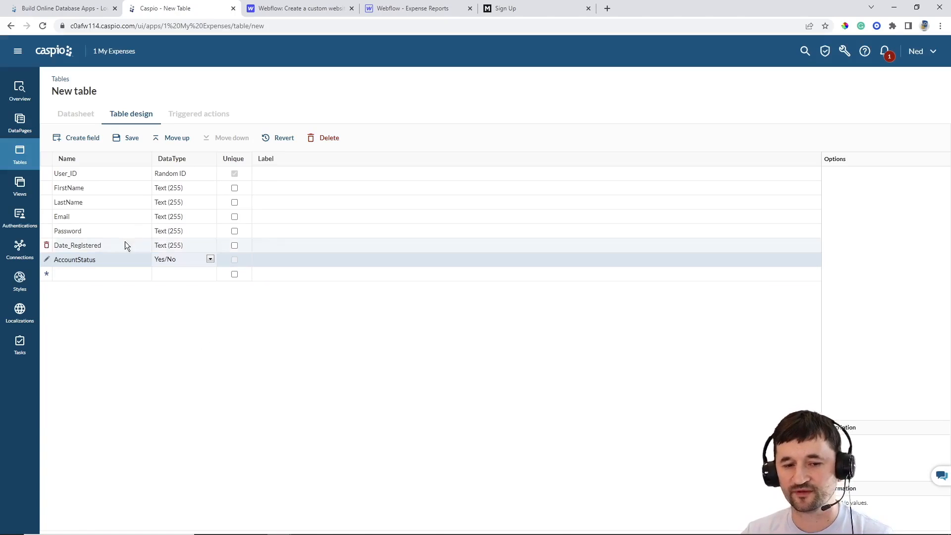
{"action": "left_click", "coordinate": [234, 216]}
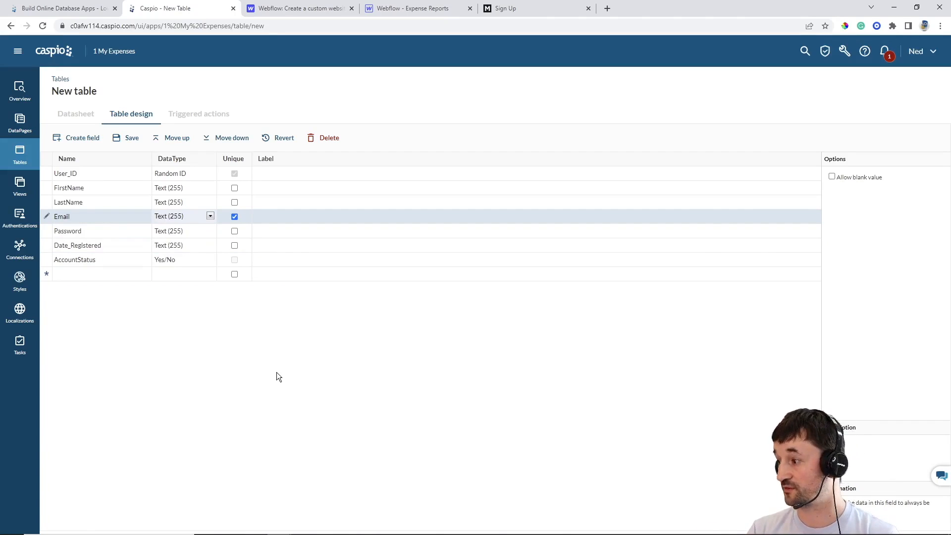
{"action": "left_click", "coordinate": [193, 234]}
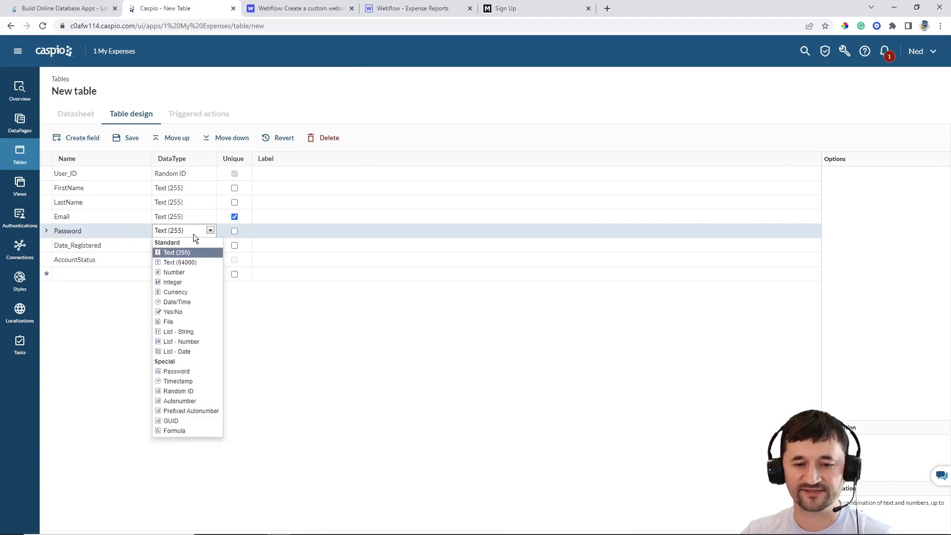
{"action": "left_click", "coordinate": [181, 372]}
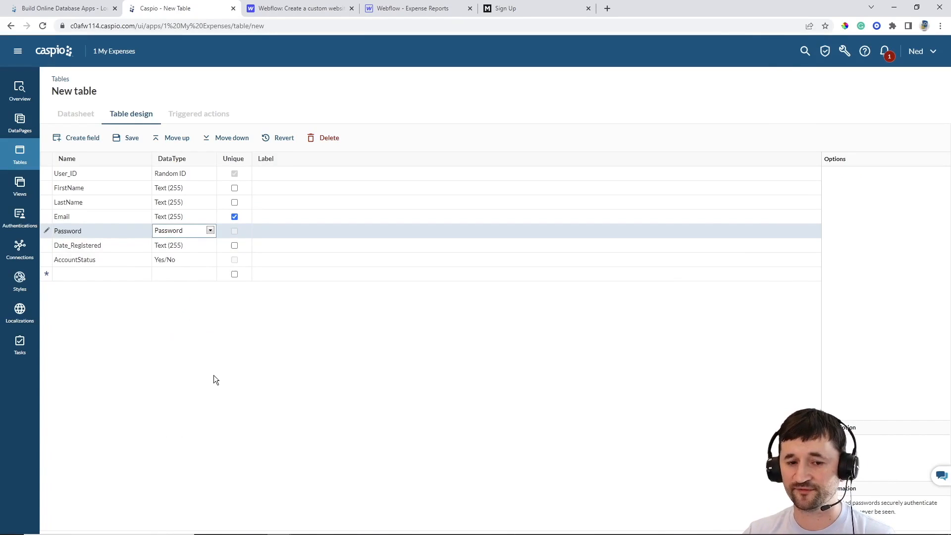
{"action": "left_click", "coordinate": [181, 247]}
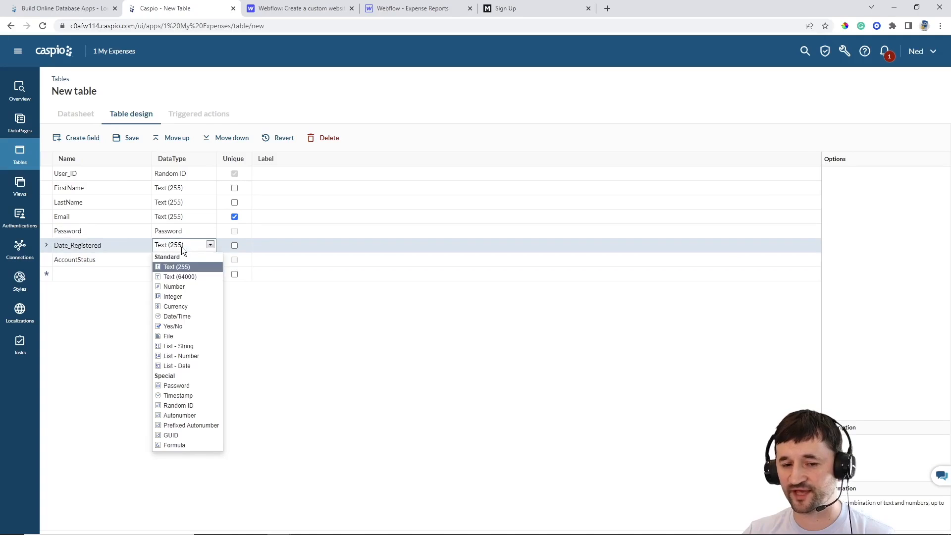
{"action": "left_click", "coordinate": [184, 397]}
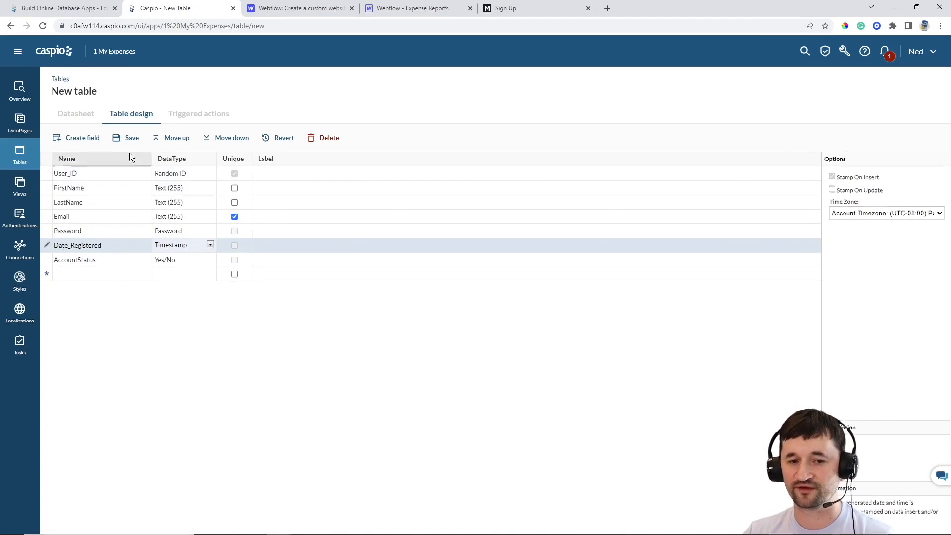
Save the new table as ME_tbl_users and return to the Tables list
{"action": "left_click", "coordinate": [130, 139]}
{"action": "type", "text": "ME"}
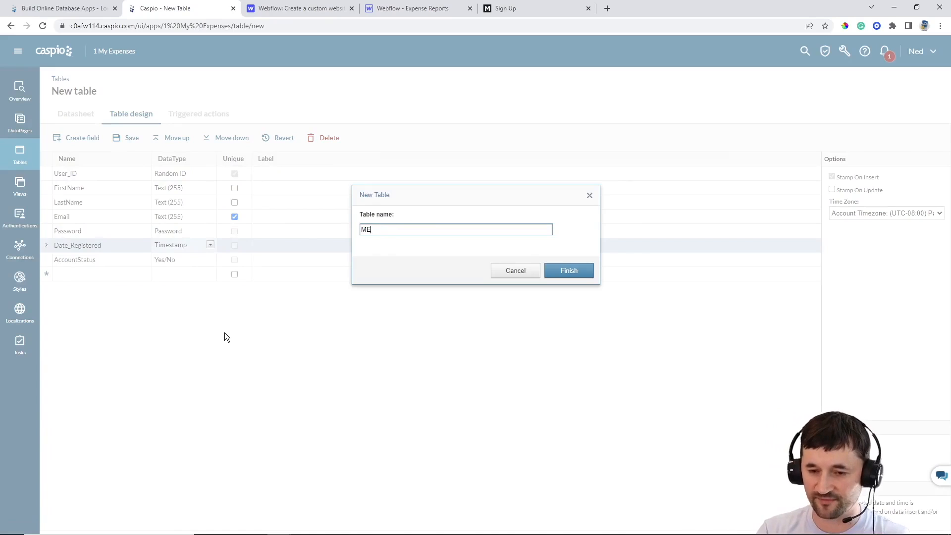
{"action": "type", "text": "_tbl_su"}
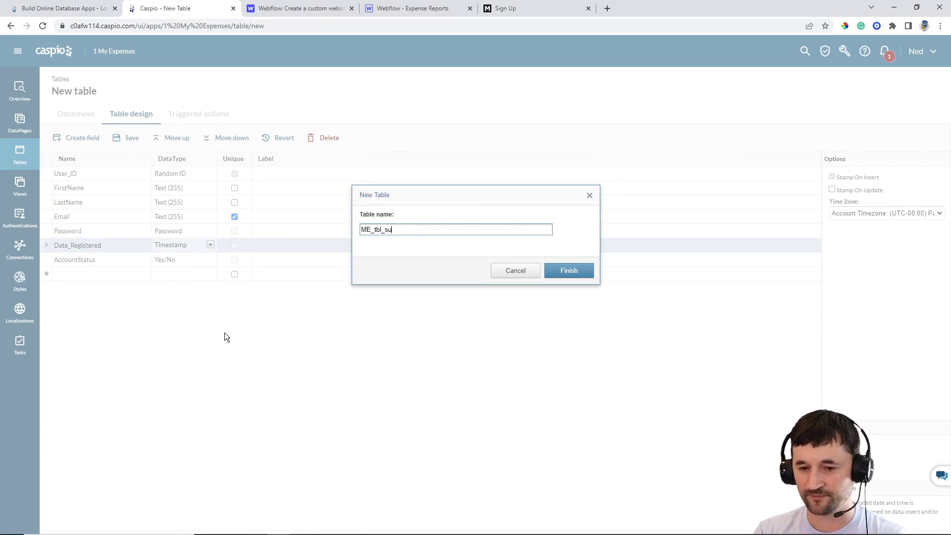
{"action": "type", "text": "sers"}
{"action": "key", "text": "Return"}
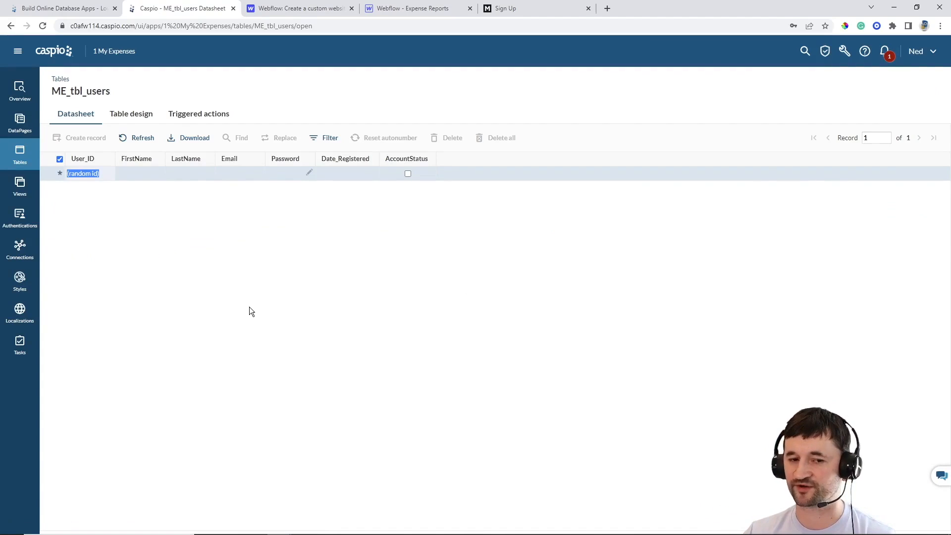
{"action": "left_click", "coordinate": [20, 155]}
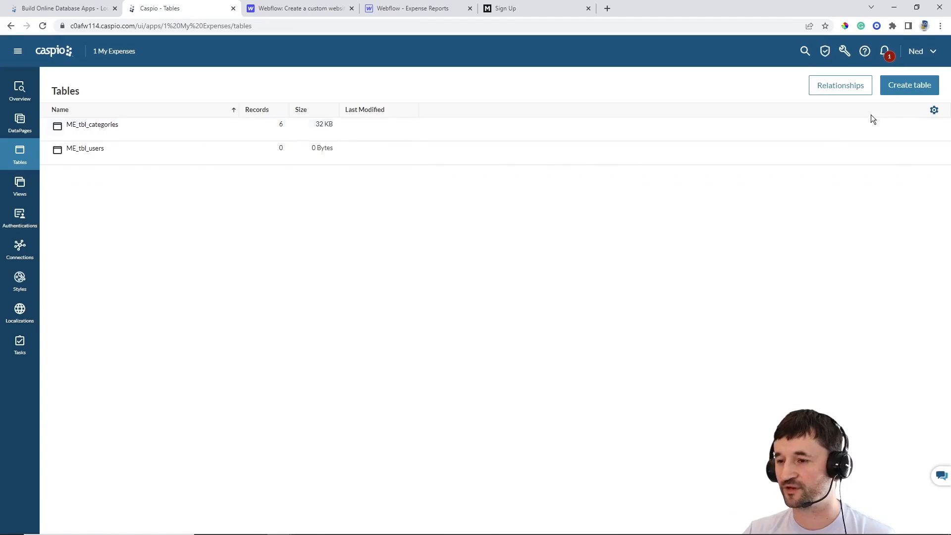
Create a new table with an Expense_ID Random ID field followed by a User_ID field
{"action": "left_click", "coordinate": [903, 89]}
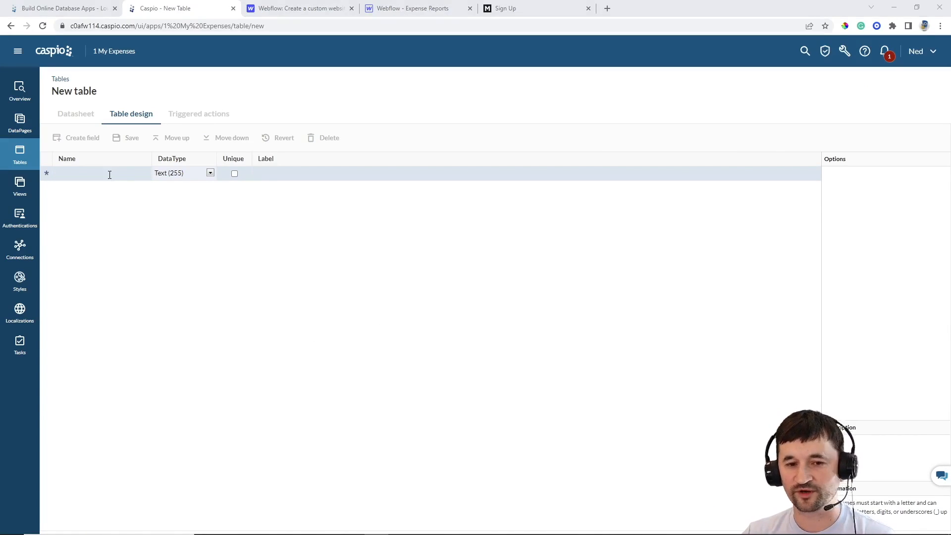
{"action": "left_click", "coordinate": [110, 174]}
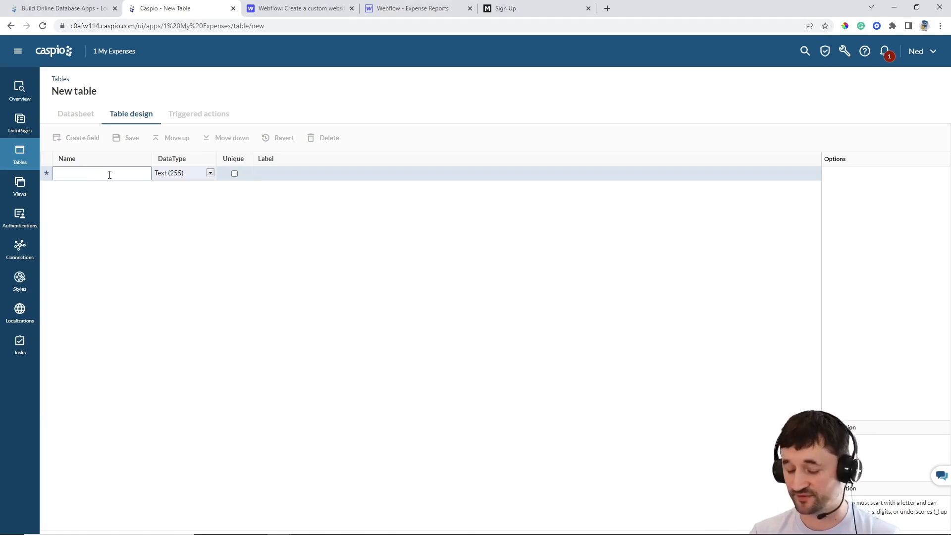
{"action": "type", "text": "Ex"}
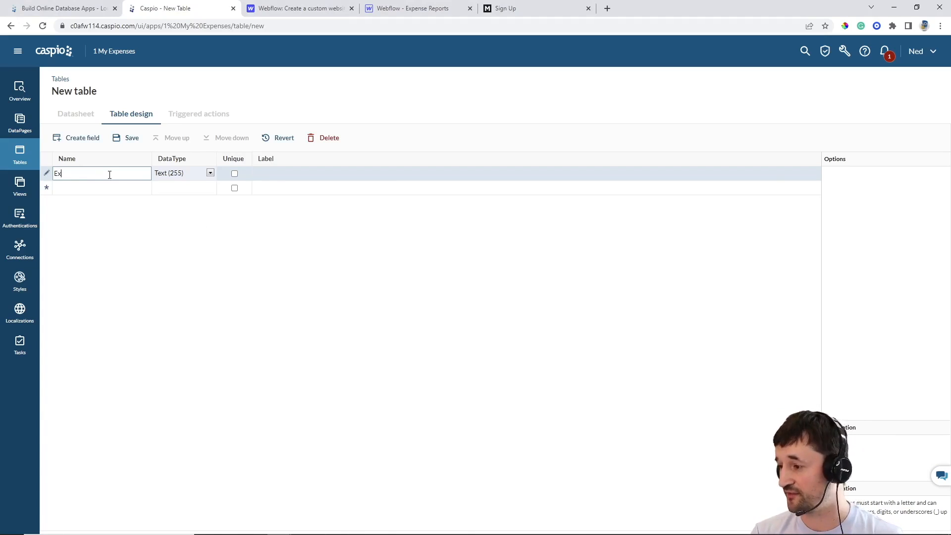
{"action": "type", "text": "pense"}
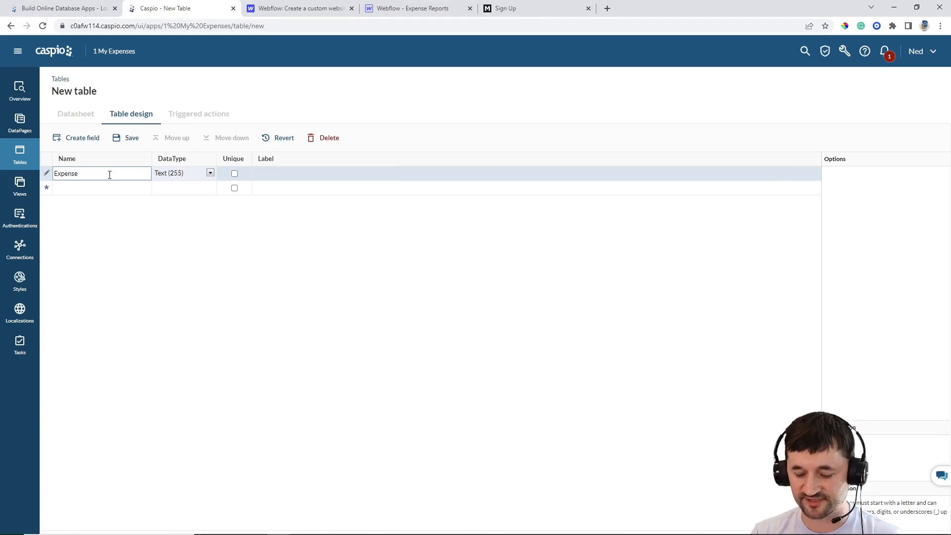
{"action": "type", "text": "_ID"}
{"action": "left_click", "coordinate": [210, 173]}
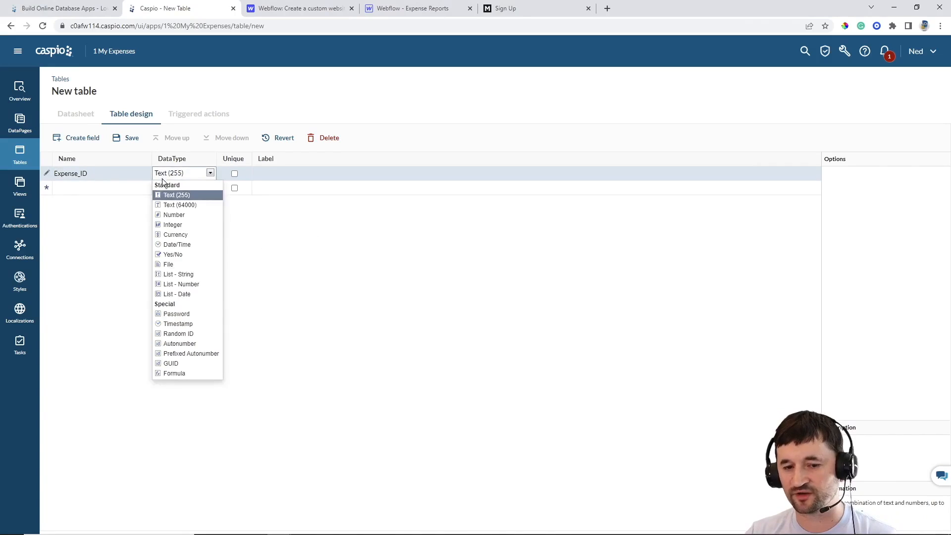
{"action": "left_click", "coordinate": [196, 325]}
{"action": "left_click", "coordinate": [121, 192]}
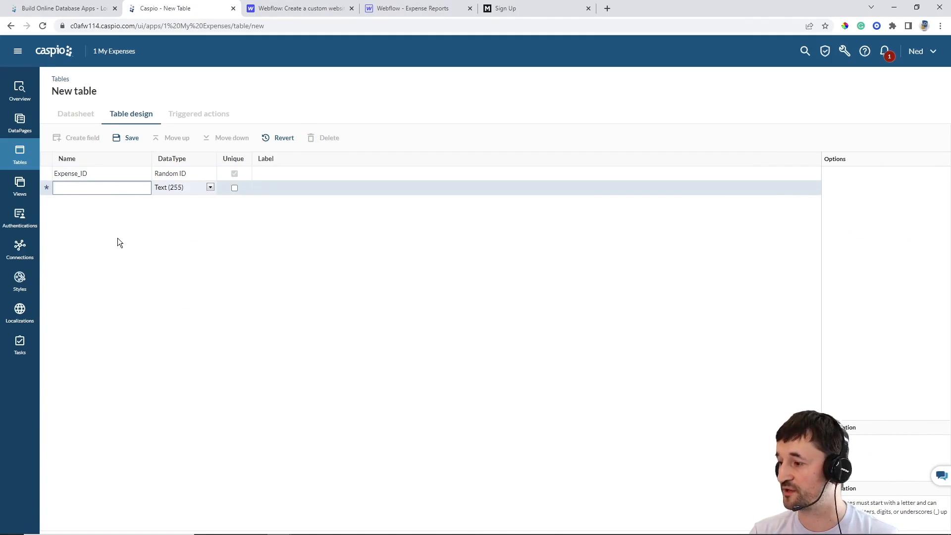
{"action": "type", "text": "User_ID"}
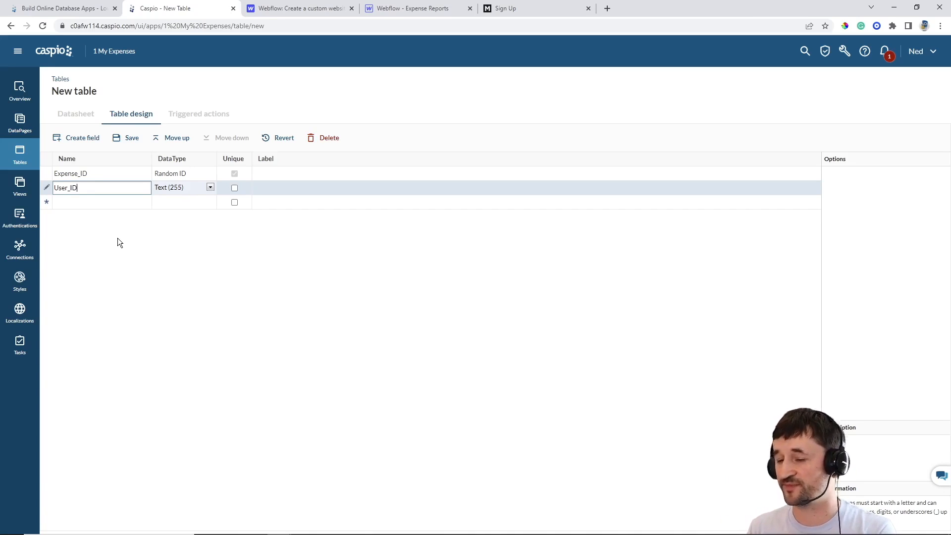
Add the fields Name, Category, Cost and Date to the table
{"action": "left_click", "coordinate": [97, 203]}
{"action": "type", "text": "Name"}
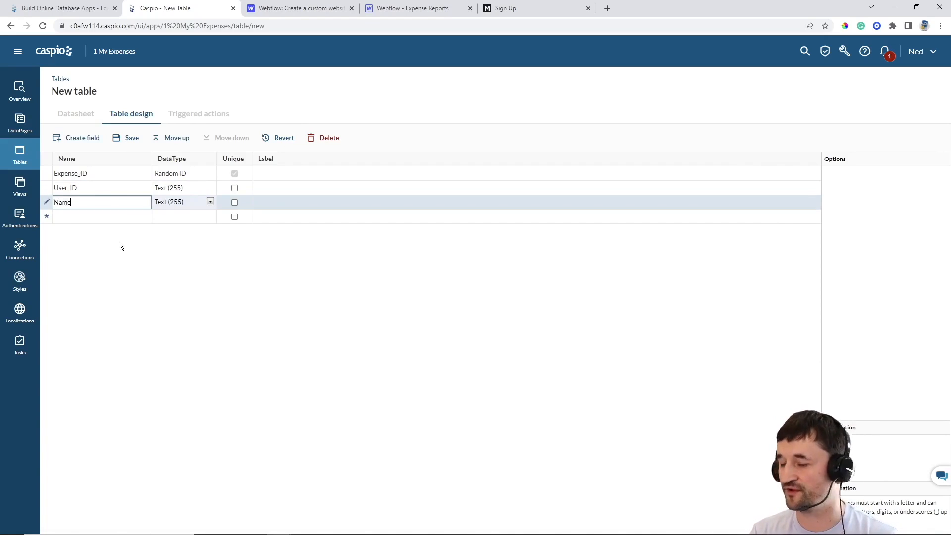
{"action": "key", "text": "Return"}
{"action": "type", "text": "Cate"}
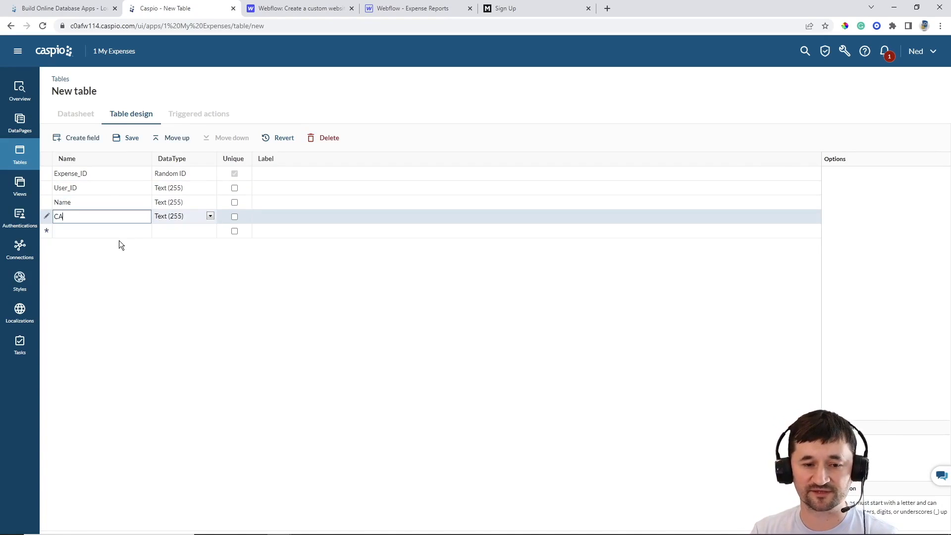
{"action": "key", "text": "BackSpace"}
{"action": "key", "text": "BackSpace"}
{"action": "key", "text": "BackSpace"}
{"action": "type", "text": "ategory"}
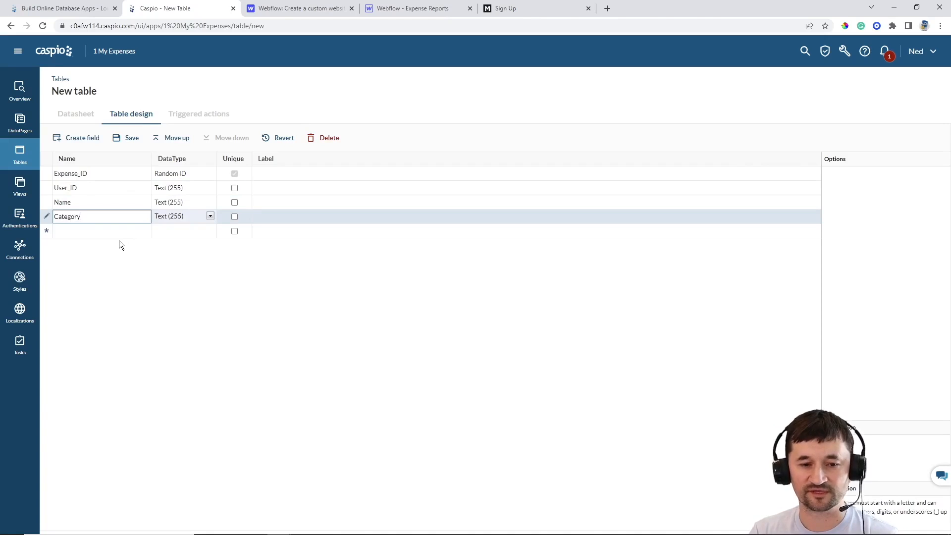
{"action": "key", "text": "Return"}
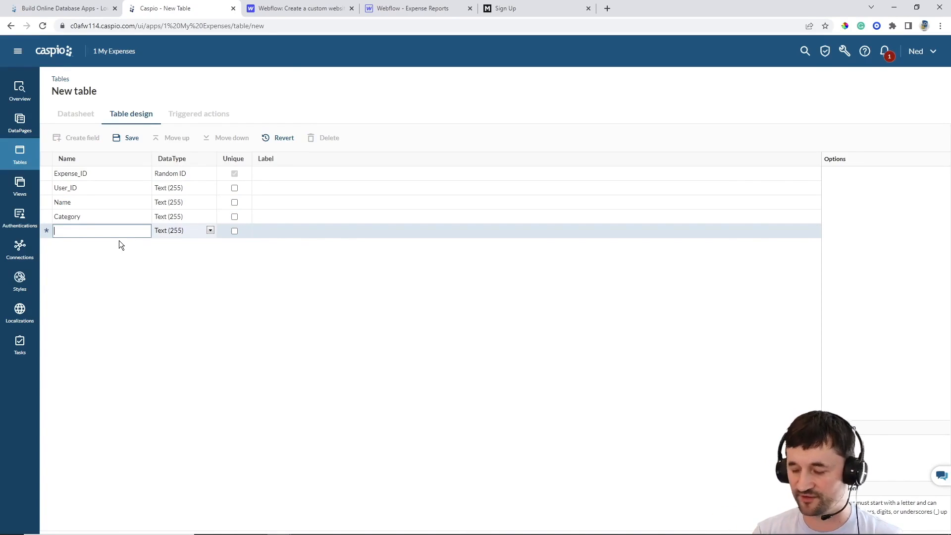
{"action": "type", "text": "Cost"}
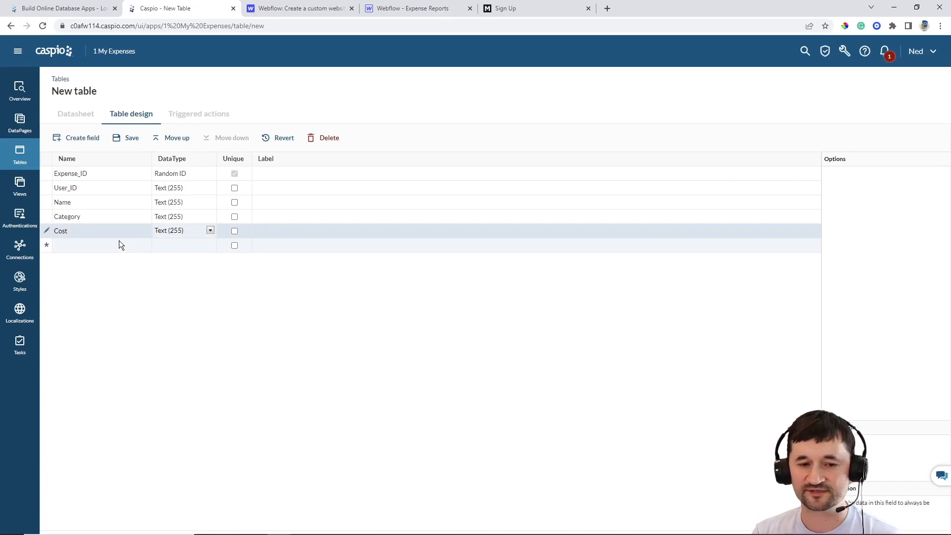
{"action": "key", "text": "Return"}
{"action": "type", "text": "Date"}
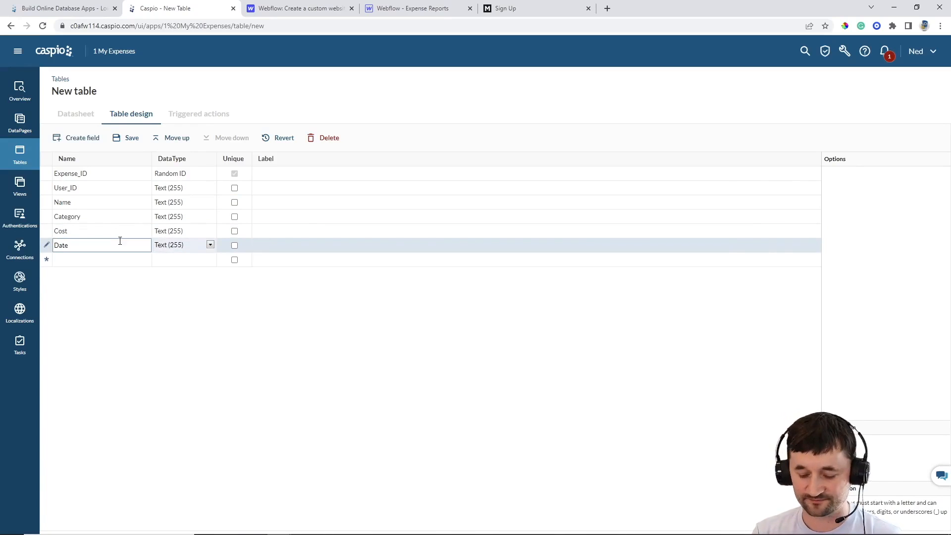
Set the Date field to Date/Time and the Cost field to Currency
{"action": "left_click", "coordinate": [169, 247]}
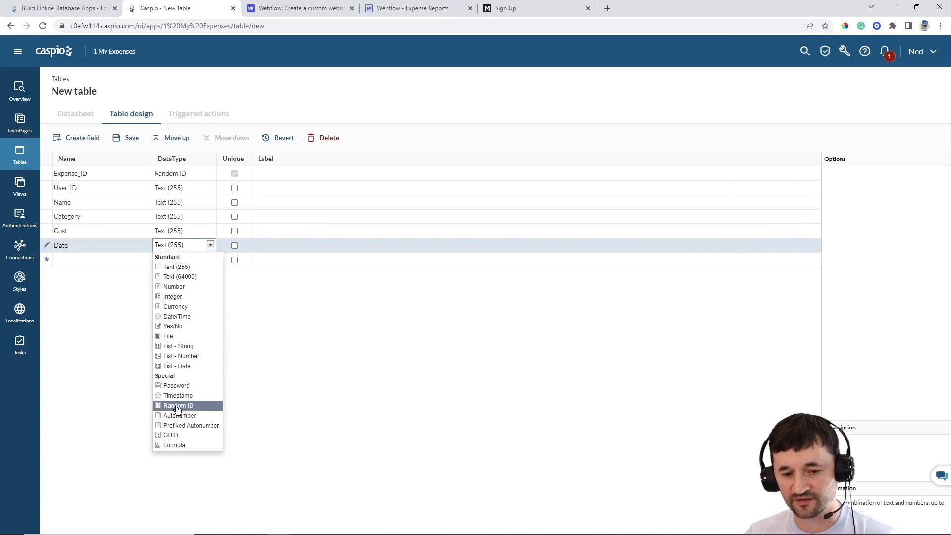
{"action": "left_click", "coordinate": [178, 317]}
{"action": "left_click", "coordinate": [186, 230]}
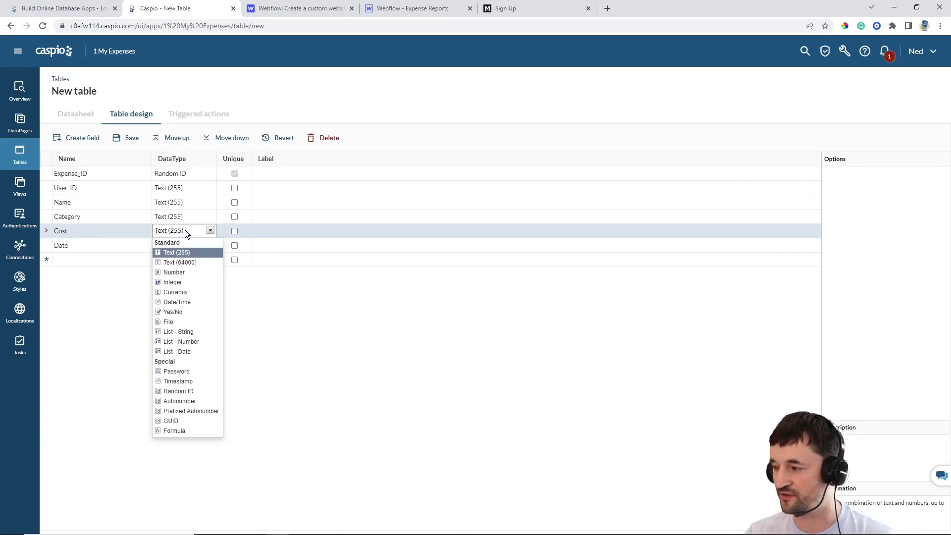
{"action": "left_click", "coordinate": [185, 293]}
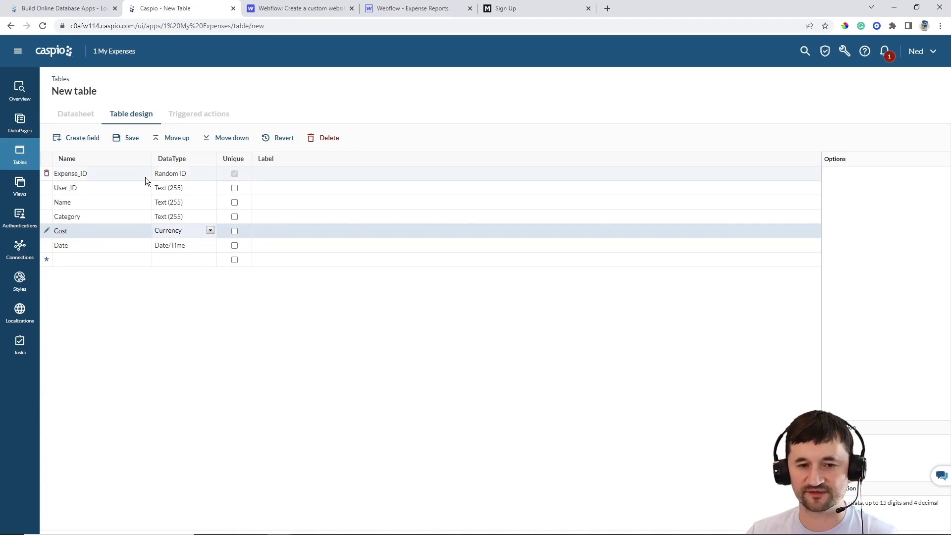
Save the table as ME_tbl_Expenses and start another blank table design
{"action": "left_click", "coordinate": [131, 138]}
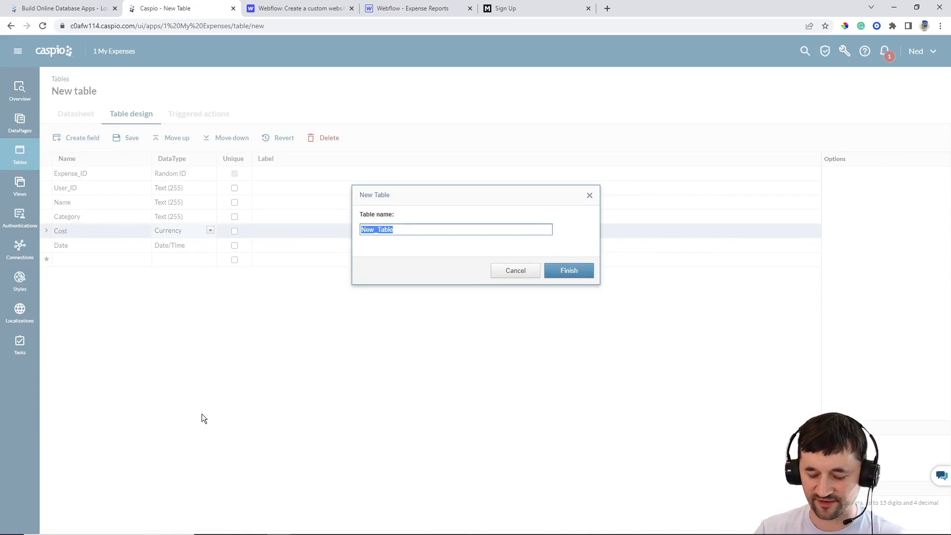
{"action": "type", "text": "ME_tbl"}
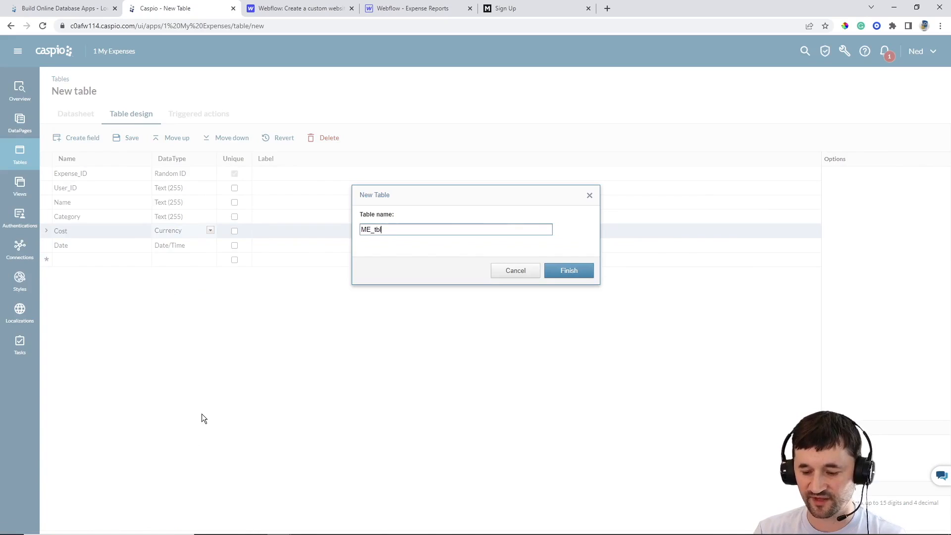
{"action": "type", "text": "_Expenses"}
{"action": "key", "text": "Return"}
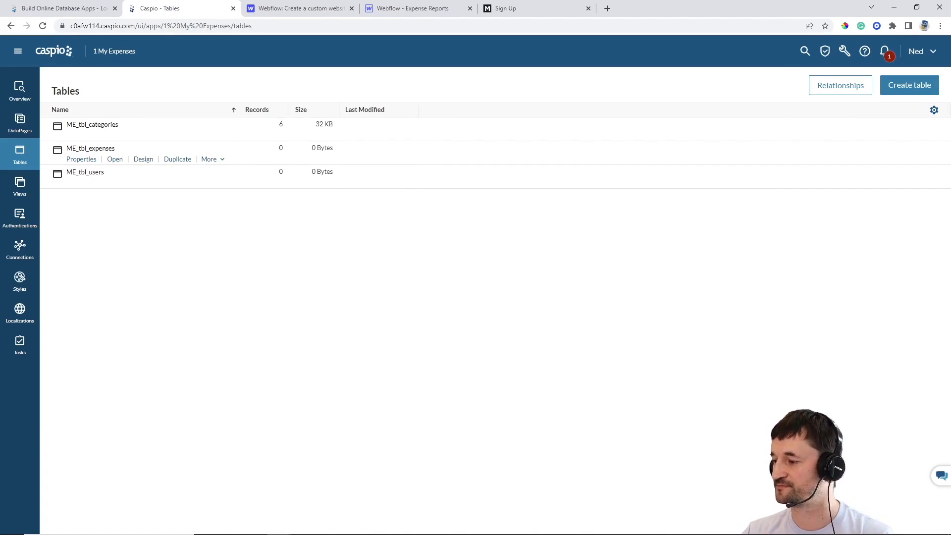
{"action": "left_click", "coordinate": [892, 95]}
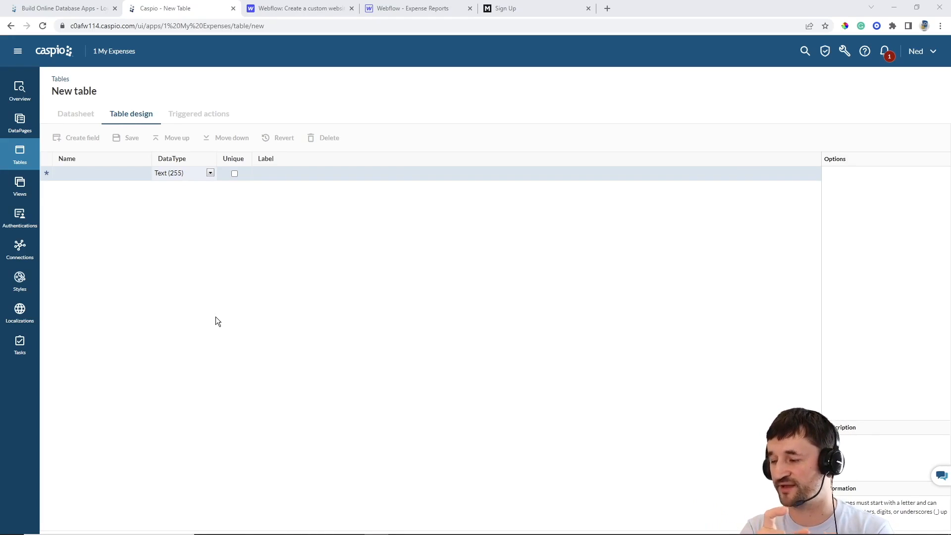
Add an Expense_ID Random ID field and a User_ID field to the new table
{"action": "left_click", "coordinate": [124, 174]}
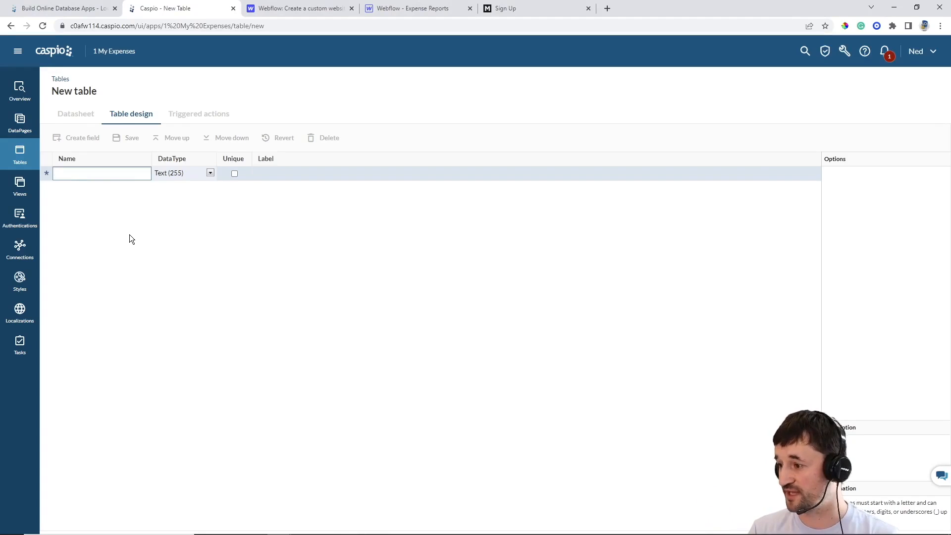
{"action": "type", "text": "Expe"}
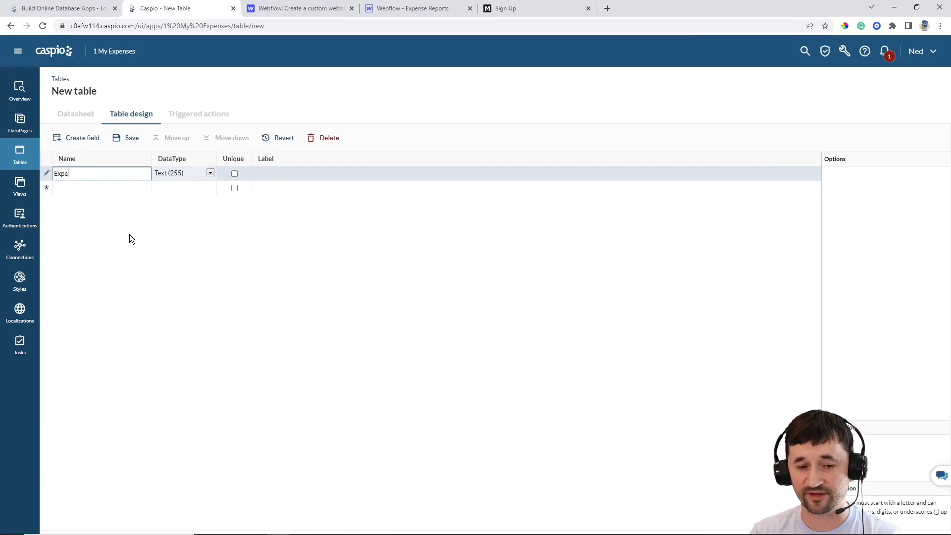
{"action": "type", "text": "nse_ID"}
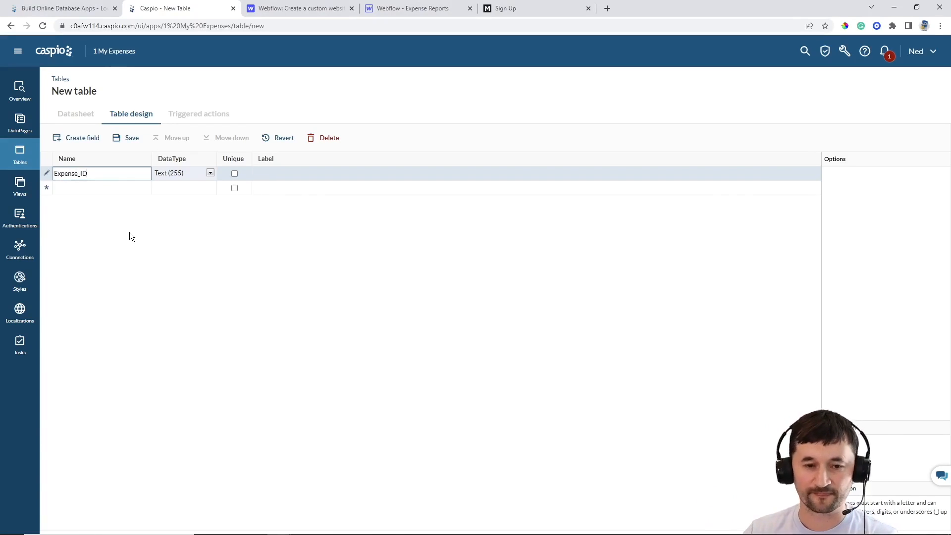
{"action": "left_click", "coordinate": [183, 176]}
{"action": "left_click", "coordinate": [178, 333]}
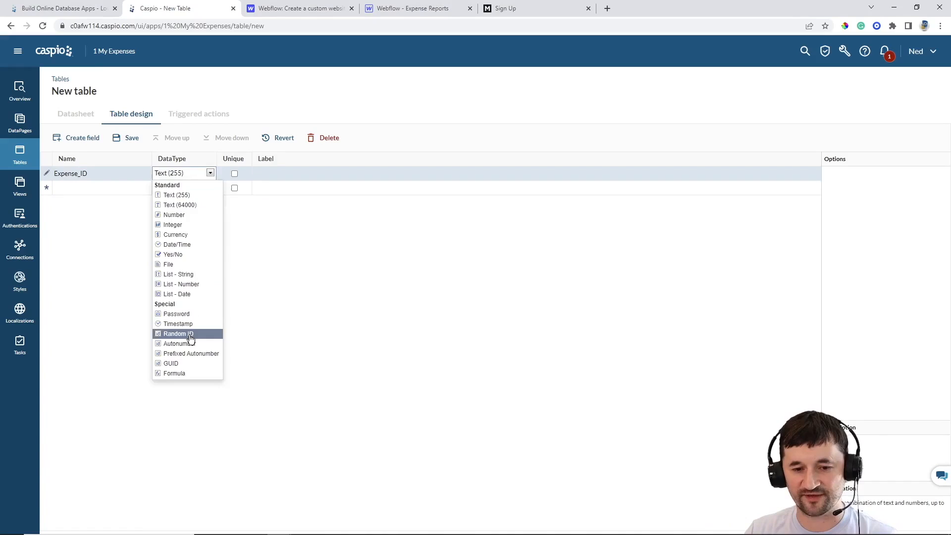
{"action": "left_click", "coordinate": [120, 217]}
{"action": "type", "text": "User_ID"}
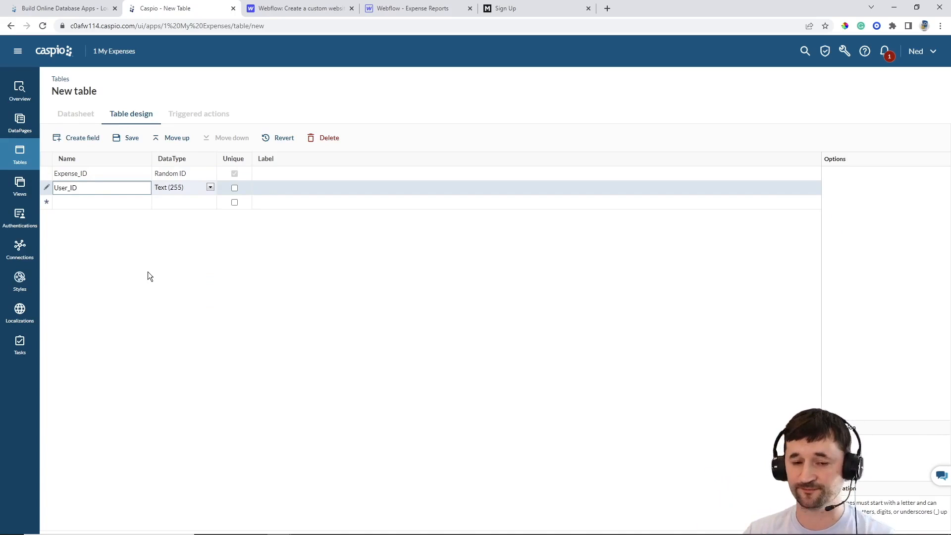
Add the fields Name, Category, Cost, Recurring and Date
{"action": "left_click", "coordinate": [103, 202]}
{"action": "type", "text": "Name"}
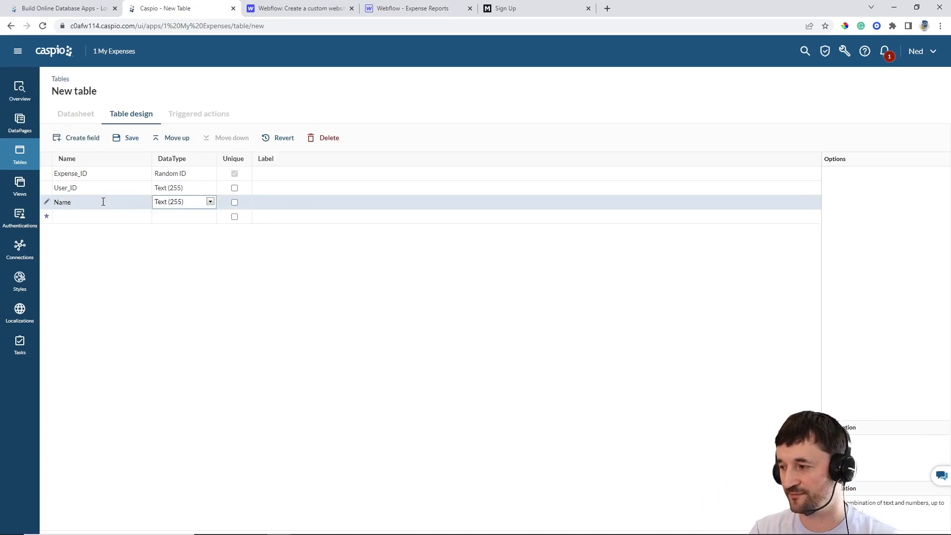
{"action": "key", "text": "Tab"}
{"action": "key", "text": "Tab"}
{"action": "key", "text": "Tab"}
{"action": "type", "text": "Category"}
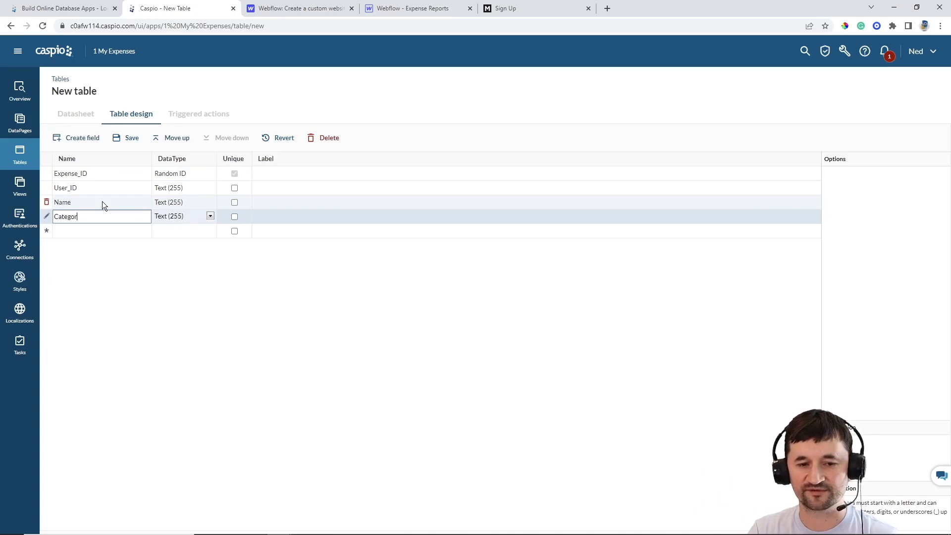
{"action": "key", "text": "Tab"}
{"action": "key", "text": "Tab"}
{"action": "key", "text": "Tab"}
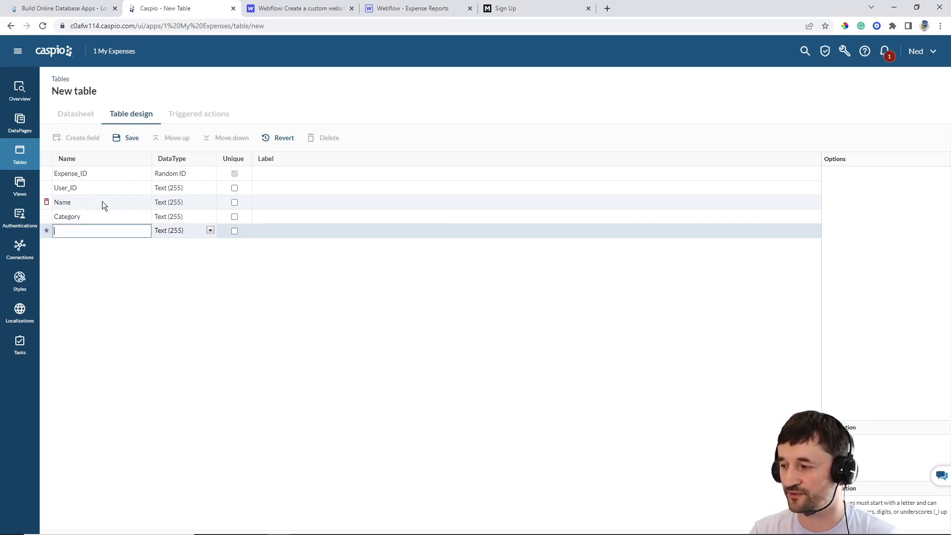
{"action": "type", "text": "Cost"}
{"action": "key", "text": "Tab"}
{"action": "key", "text": "Tab"}
{"action": "key", "text": "Tab"}
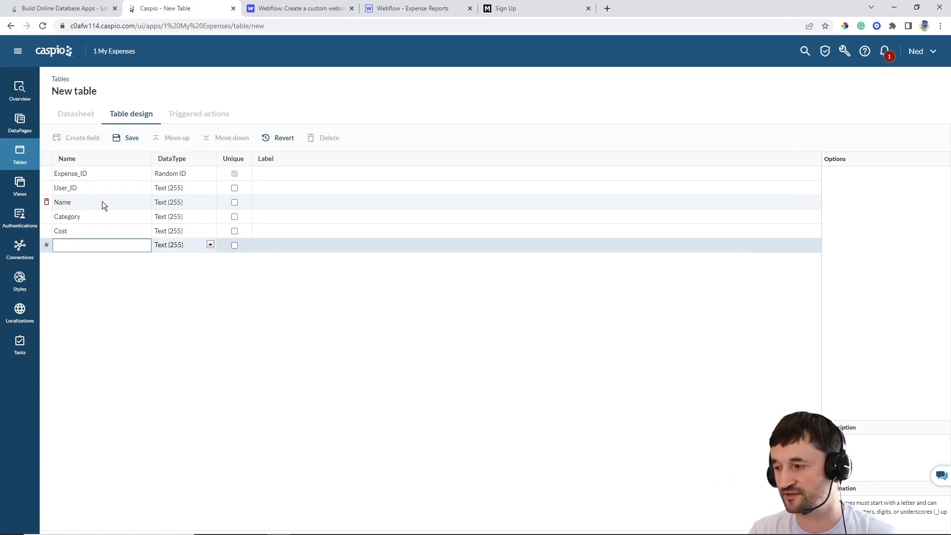
{"action": "type", "text": "Recurring"}
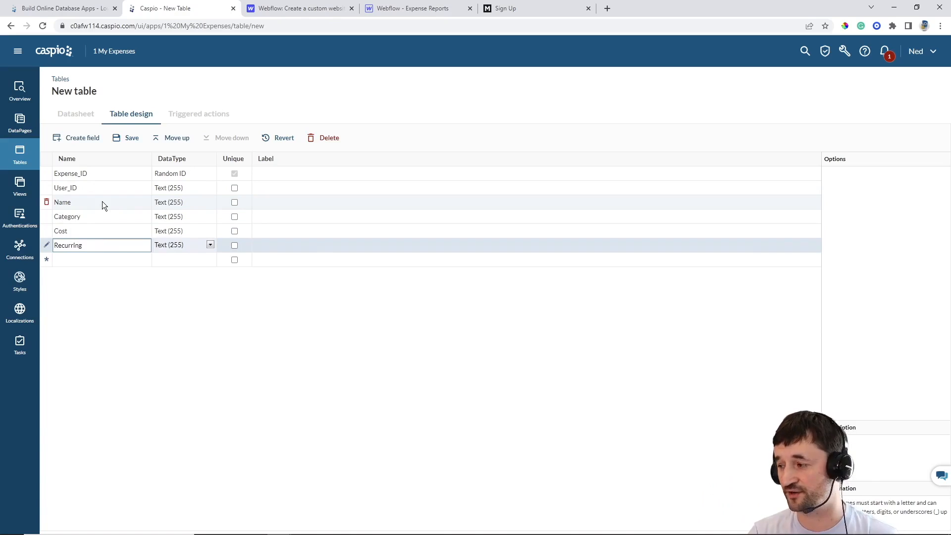
{"action": "key", "text": "Tab"}
{"action": "key", "text": "Tab"}
{"action": "key", "text": "Tab"}
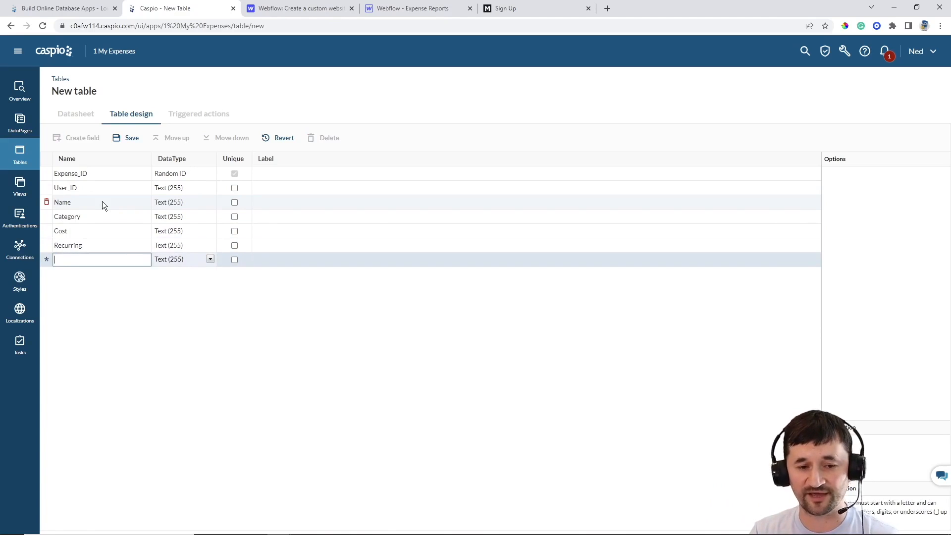
{"action": "type", "text": "Date"}
Set Date to Date/Time, Recurring to Yes/No and Cost to Currency
{"action": "left_click", "coordinate": [169, 261]}
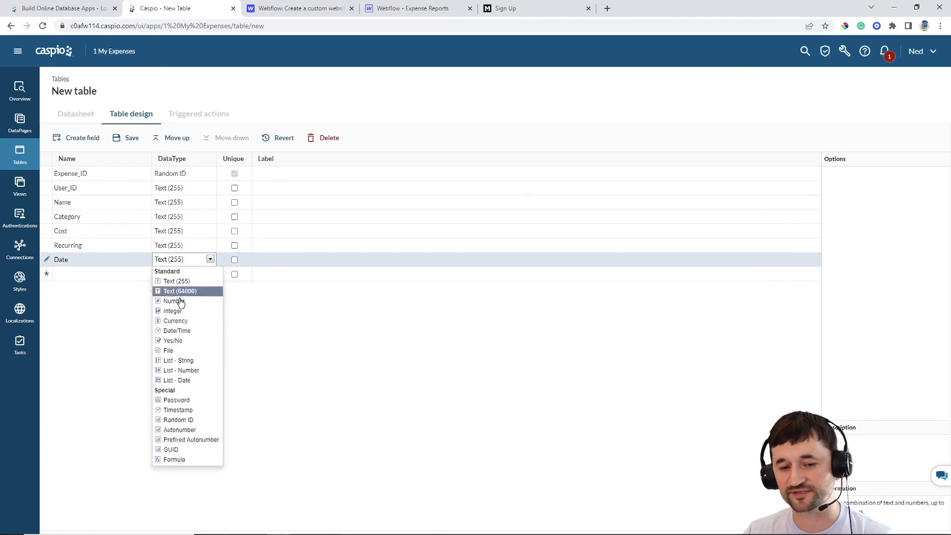
{"action": "left_click", "coordinate": [184, 331]}
{"action": "left_click", "coordinate": [171, 248]}
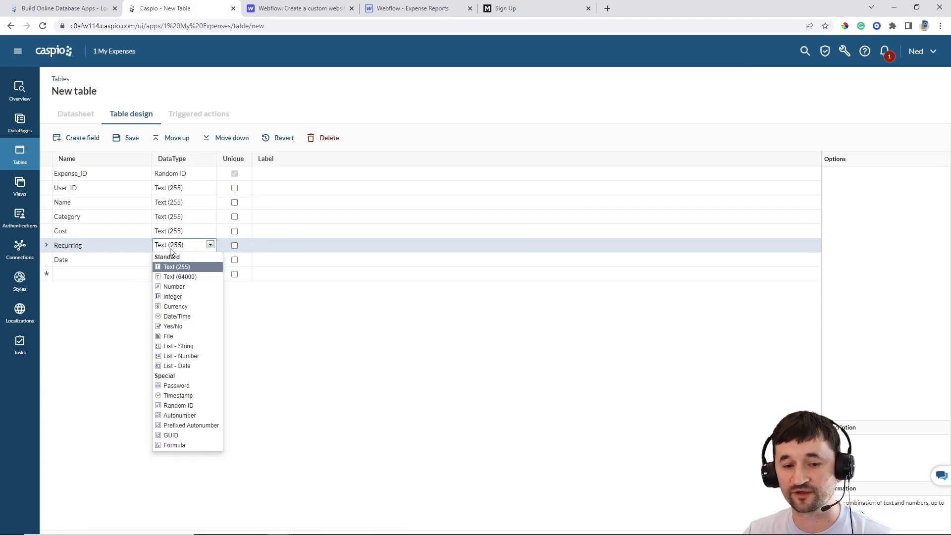
{"action": "left_click", "coordinate": [176, 327]}
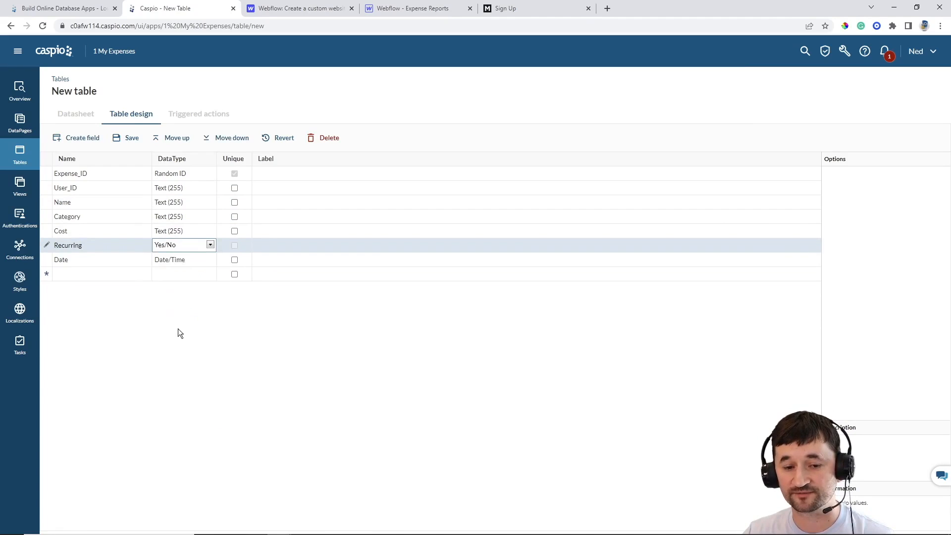
{"action": "left_click", "coordinate": [174, 234]}
{"action": "left_click", "coordinate": [177, 292]}
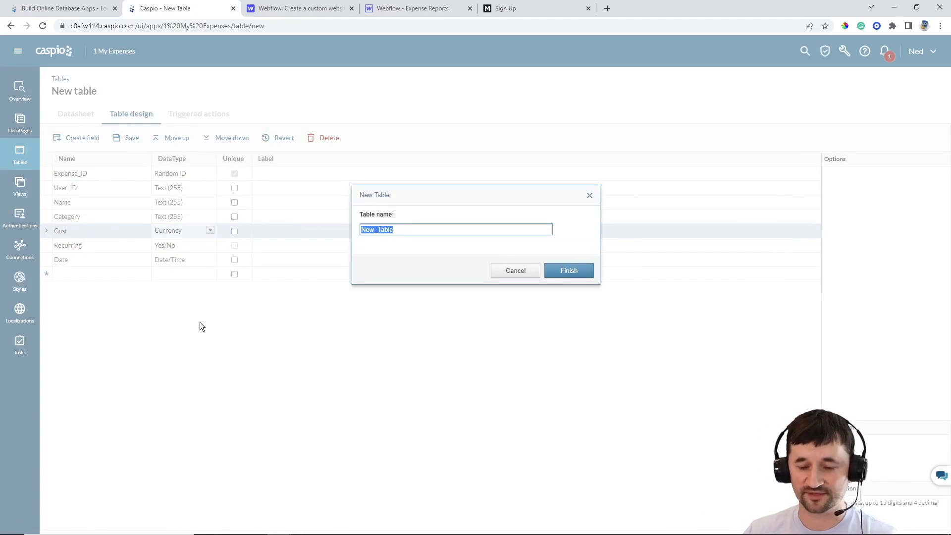
Name the table ME_tbl_recurring_expenses and finish creating it
{"action": "type", "text": "ME_tbl"}
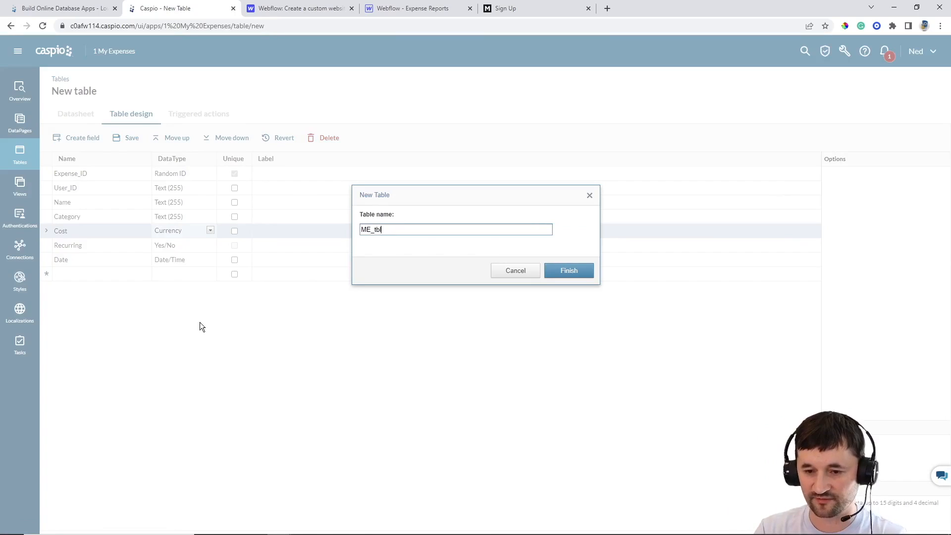
{"action": "type", "text": "_recurring"}
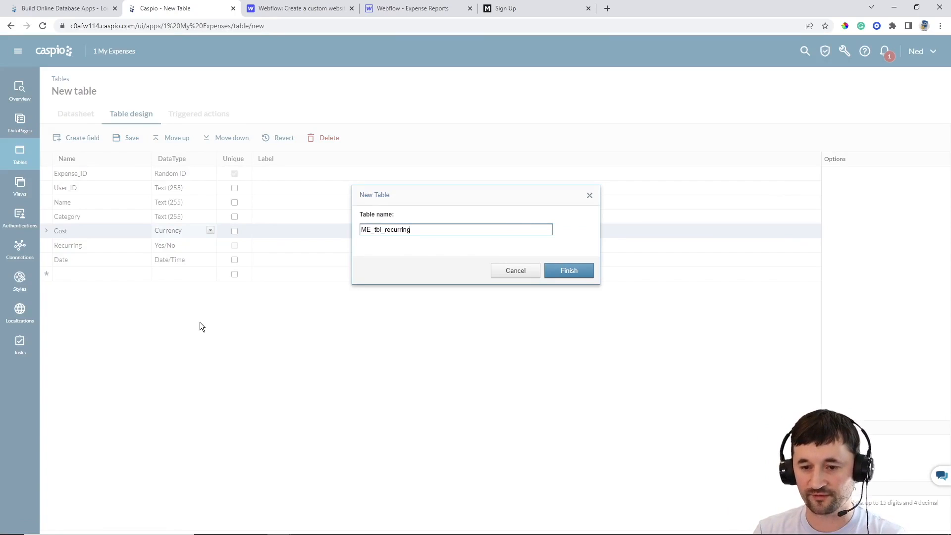
{"action": "type", "text": "_t"}
{"action": "type", "text": "xpenses"}
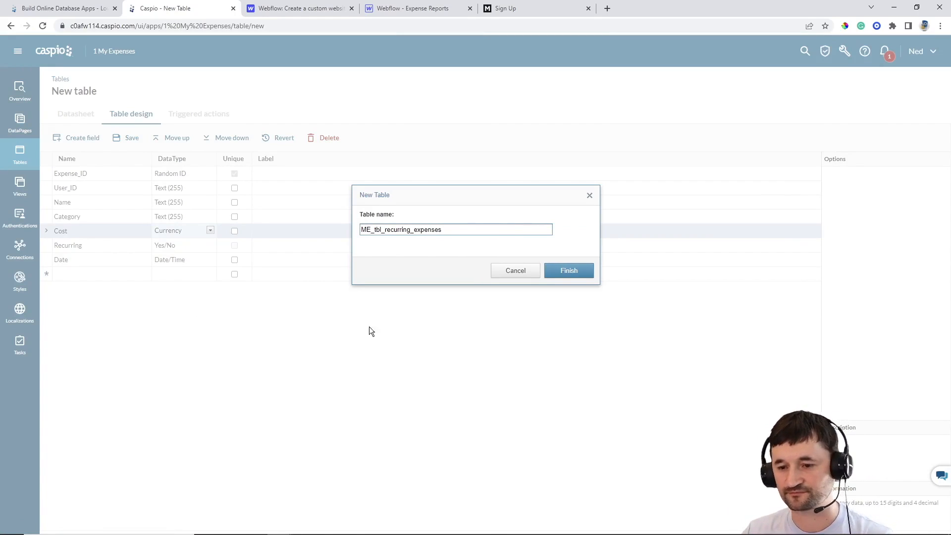
{"action": "left_click", "coordinate": [569, 270]}
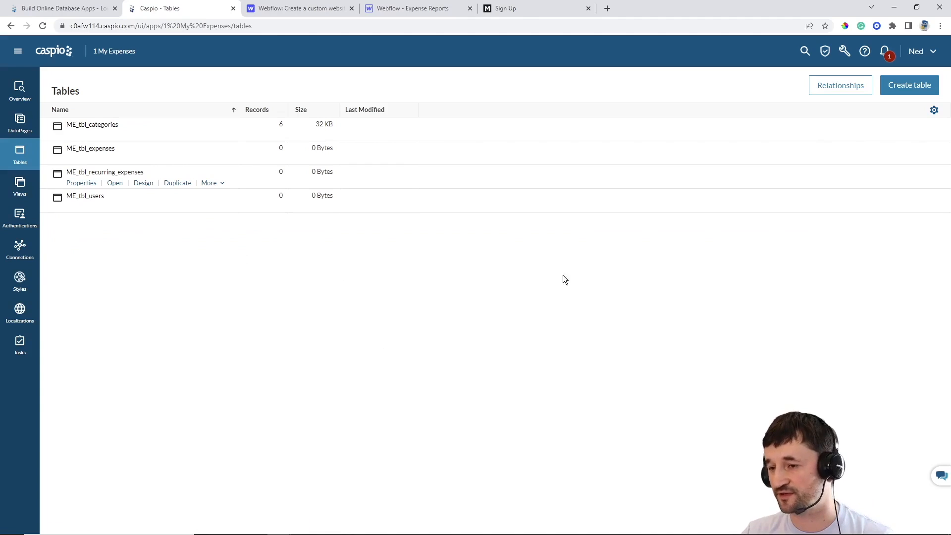
Add ME_tbl_users, ME_tbl_recurring_expenses, ME_tbl_expenses and ME_tbl_categories to the relationships diagram
{"action": "left_click", "coordinate": [821, 89]}
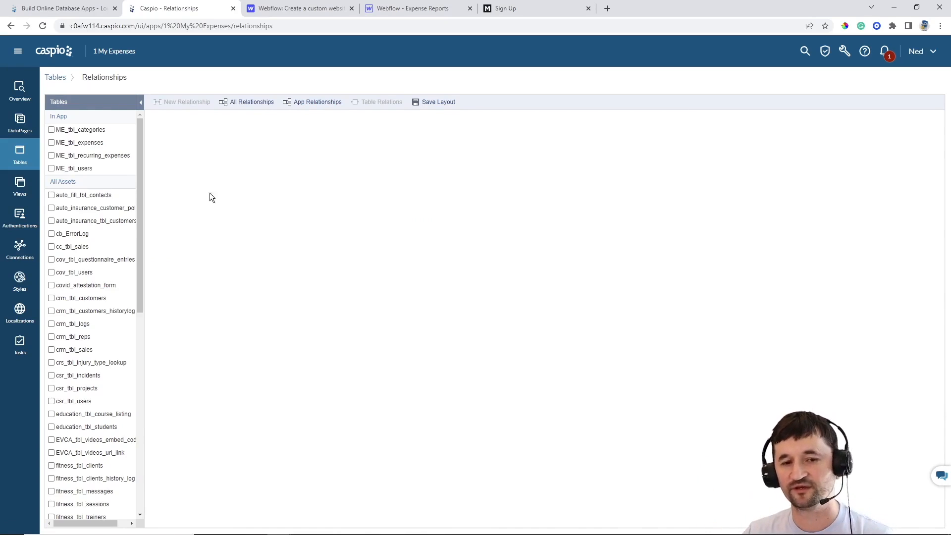
{"action": "left_click", "coordinate": [51, 168]}
{"action": "left_click", "coordinate": [51, 155]}
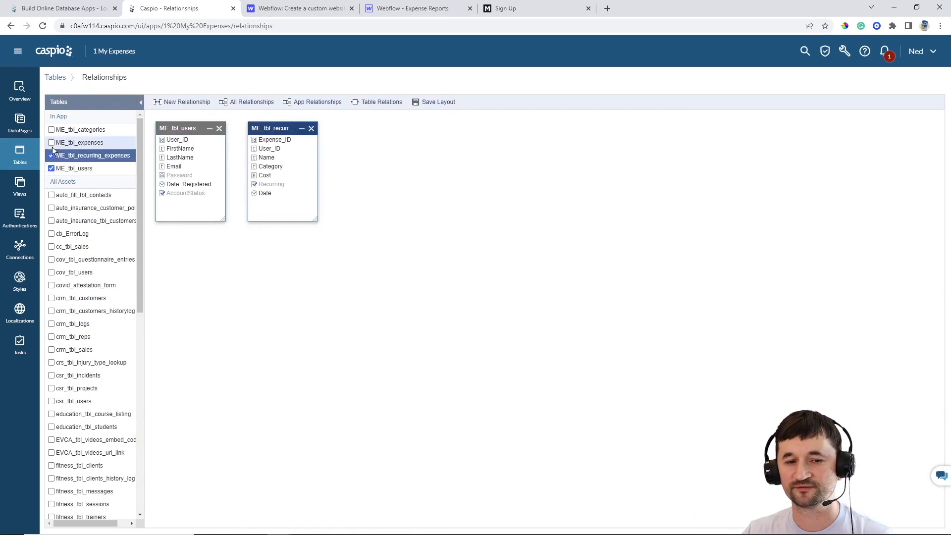
{"action": "left_click", "coordinate": [51, 142]}
{"action": "left_click", "coordinate": [51, 130]}
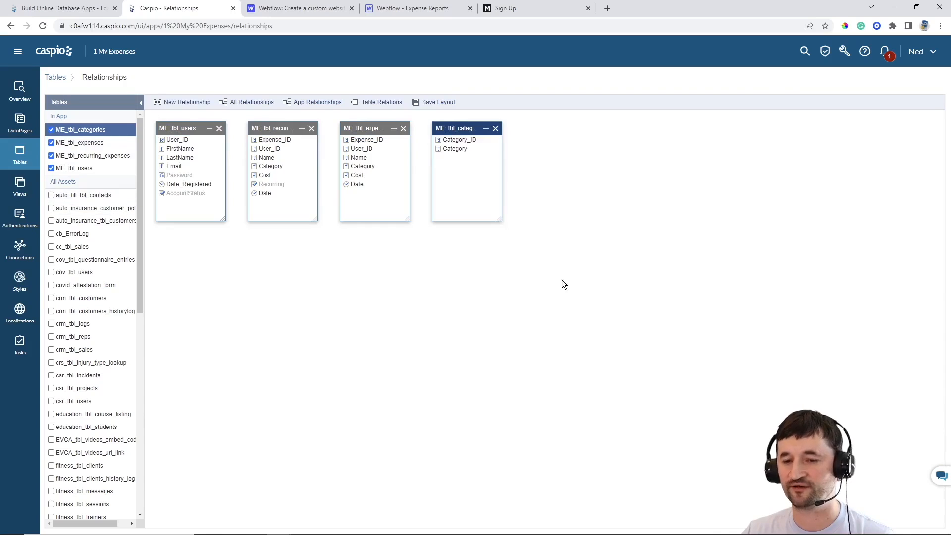
Arrange and resize the table boxes, then link ME_tbl_users User_ID to ME_tbl_recurring_expenses User_ID
{"action": "left_click_drag", "start_coordinate": [464, 148], "coordinate": [616, 278]}
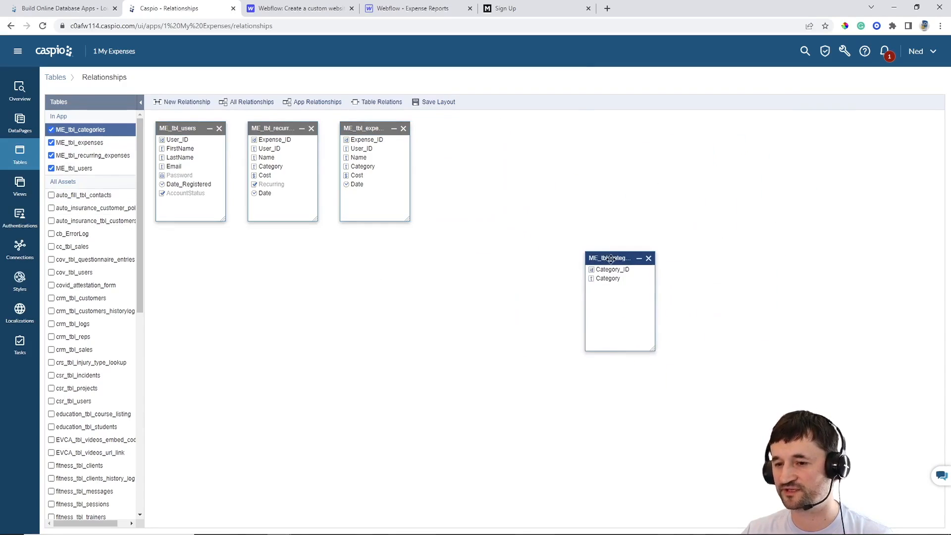
{"action": "left_click_drag", "start_coordinate": [367, 129], "coordinate": [408, 207]}
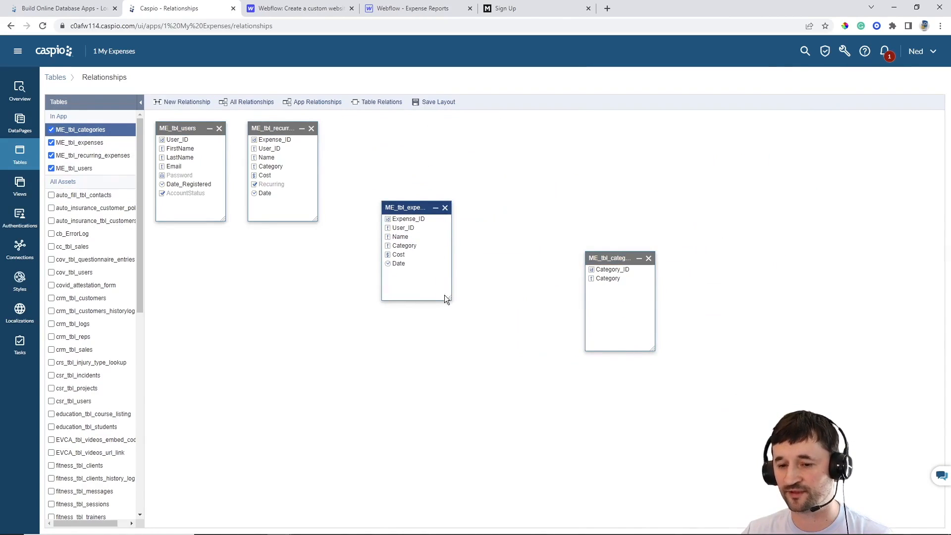
{"action": "left_click_drag", "start_coordinate": [447, 297], "coordinate": [482, 339]}
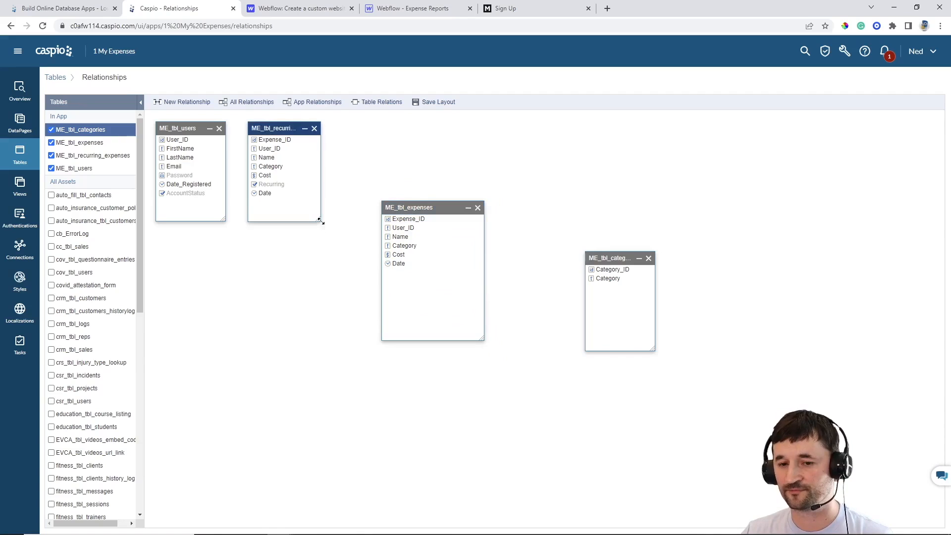
{"action": "left_click_drag", "start_coordinate": [317, 220], "coordinate": [349, 249]}
{"action": "left_click_drag", "start_coordinate": [224, 220], "coordinate": [237, 274]}
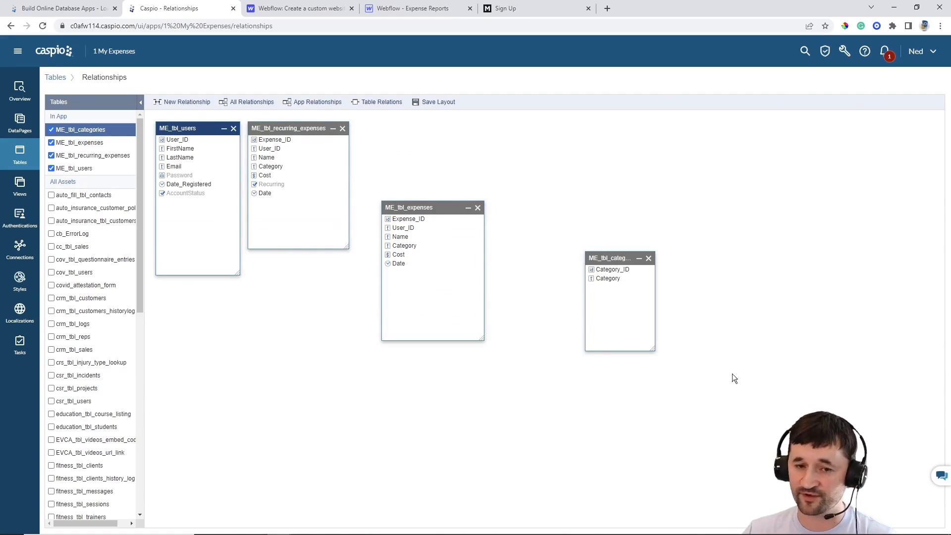
{"action": "left_click_drag", "start_coordinate": [191, 129], "coordinate": [210, 278]}
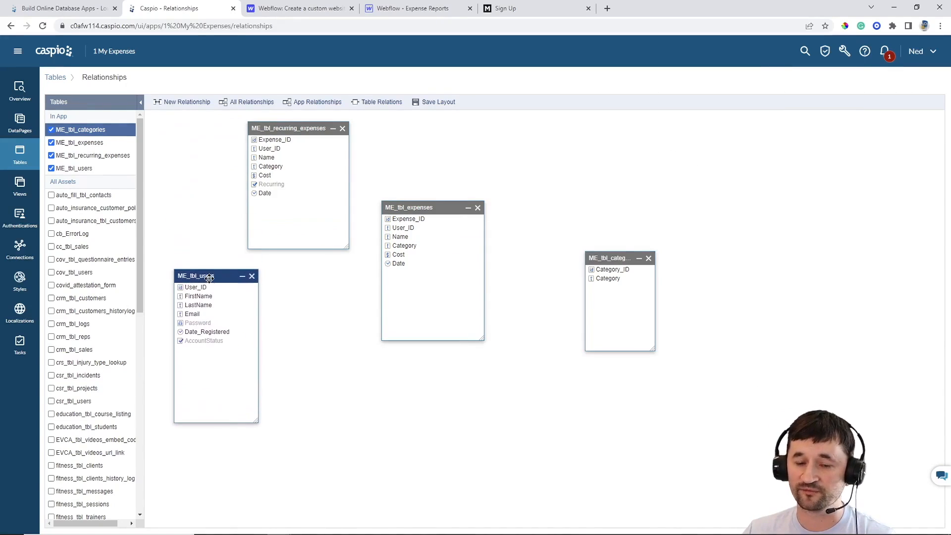
{"action": "left_click_drag", "start_coordinate": [280, 129], "coordinate": [309, 159]}
{"action": "left_click_drag", "start_coordinate": [411, 207], "coordinate": [500, 173]}
{"action": "left_click_drag", "start_coordinate": [325, 159], "coordinate": [371, 161]}
{"action": "left_click_drag", "start_coordinate": [240, 288], "coordinate": [339, 186]}
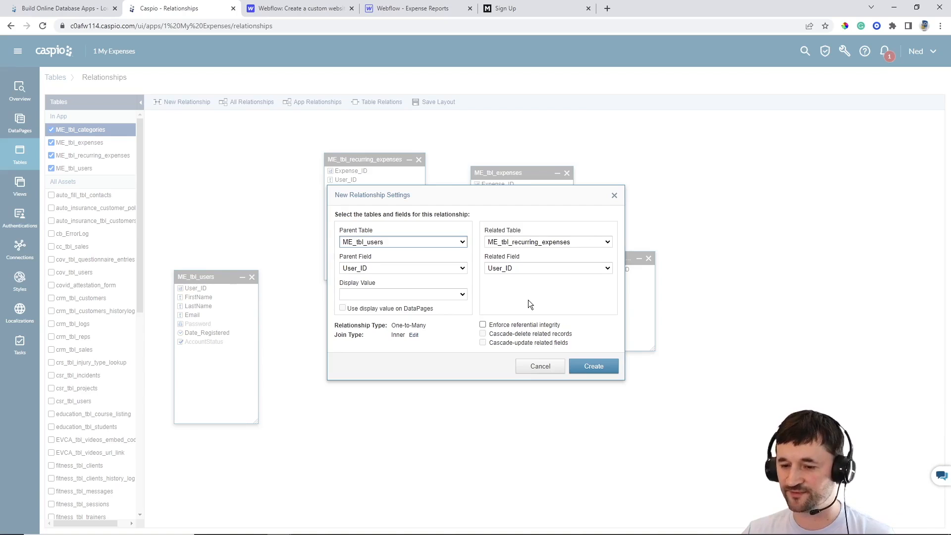
Create the User_ID relationships from ME_tbl_users to ME_tbl_recurring_expenses and ME_tbl_expenses
{"action": "left_click", "coordinate": [589, 367]}
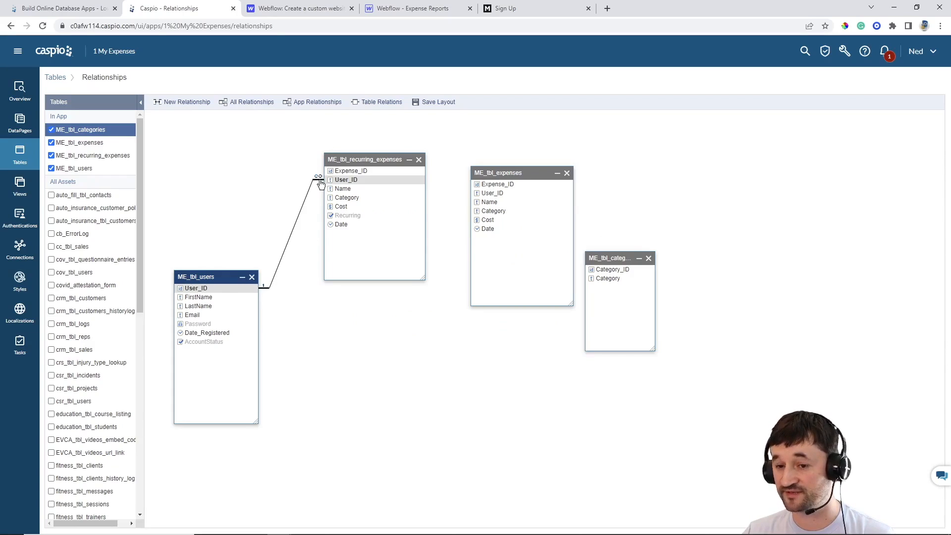
{"action": "left_click_drag", "start_coordinate": [506, 173], "coordinate": [477, 314]}
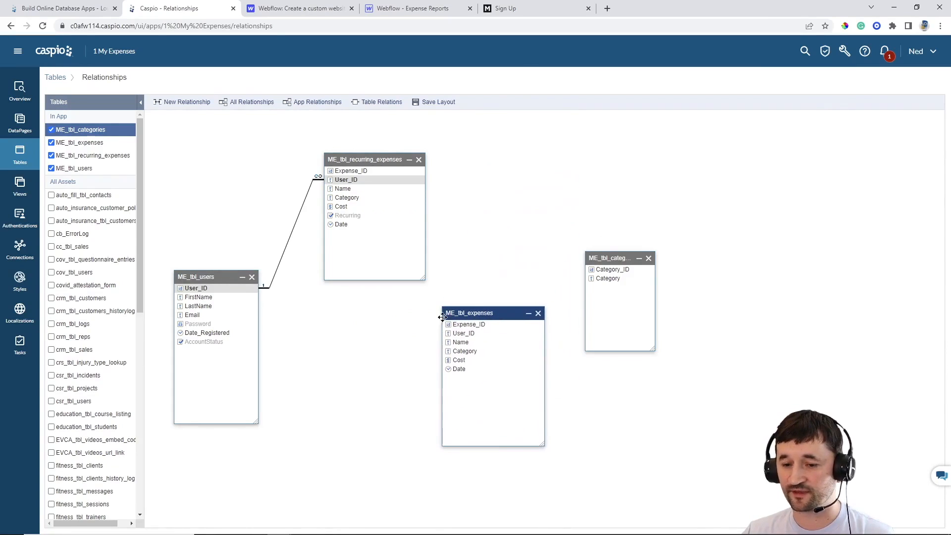
{"action": "left_click_drag", "start_coordinate": [267, 289], "coordinate": [455, 334]}
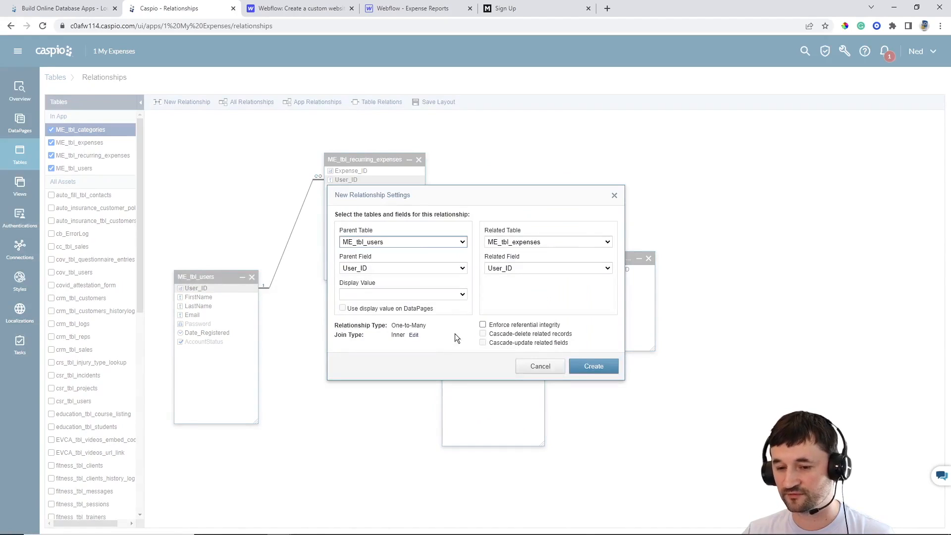
{"action": "left_click", "coordinate": [588, 367]}
Create the Category relationships from ME_tbl_categories to both expense tables
{"action": "left_click_drag", "start_coordinate": [613, 258], "coordinate": [406, 198]}
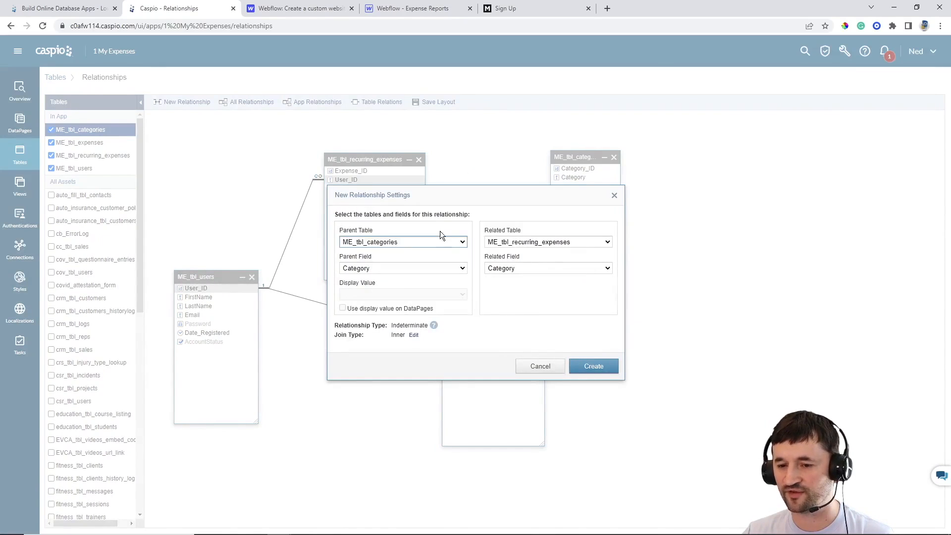
{"action": "left_click", "coordinate": [586, 364]}
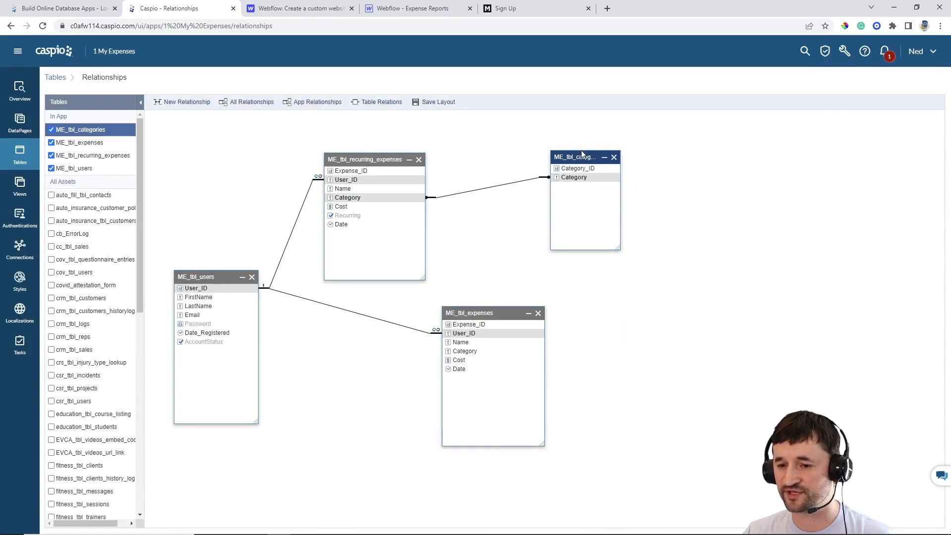
{"action": "left_click_drag", "start_coordinate": [581, 153], "coordinate": [527, 354]}
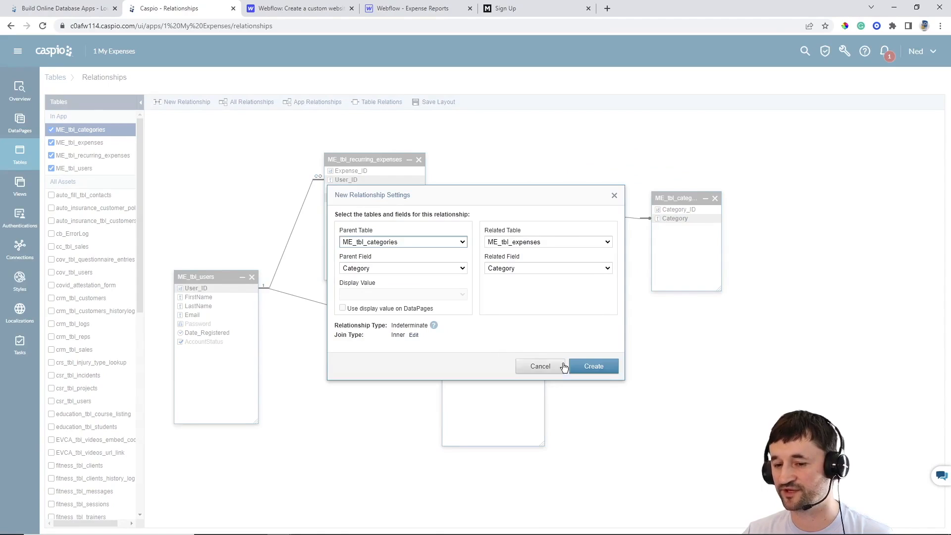
{"action": "left_click", "coordinate": [593, 366]}
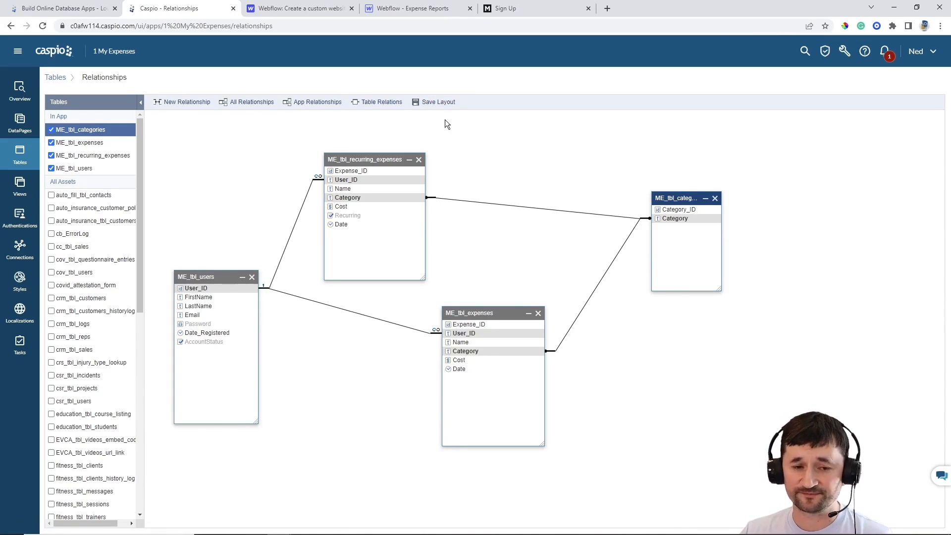
Start a new view named ME_filter_active_users using the ME_tbl_users table
{"action": "left_click", "coordinate": [20, 188]}
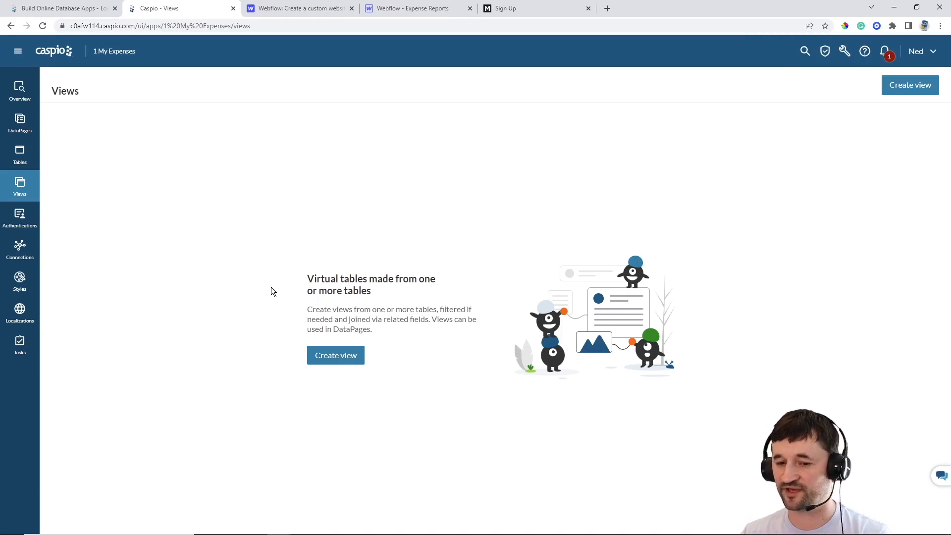
{"action": "left_click", "coordinate": [336, 359]}
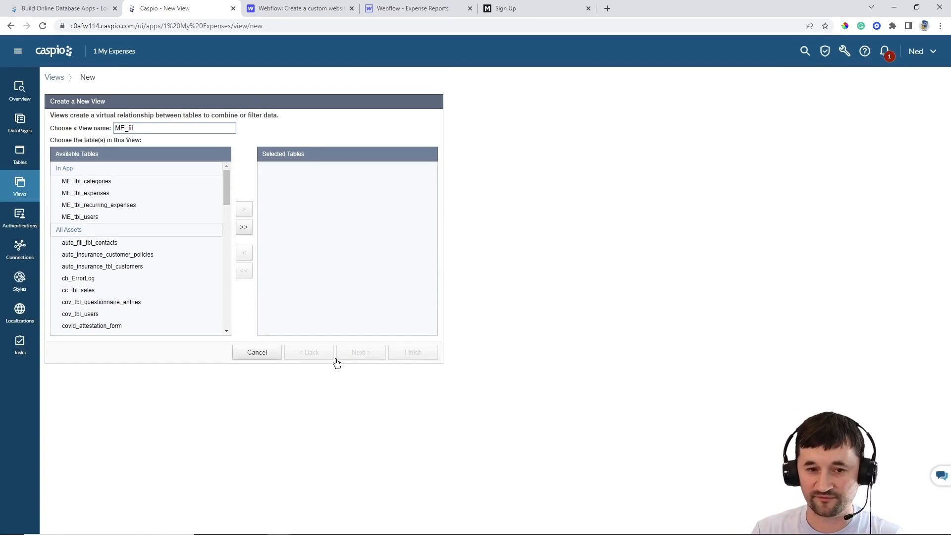
{"action": "type", "text": "ive"}
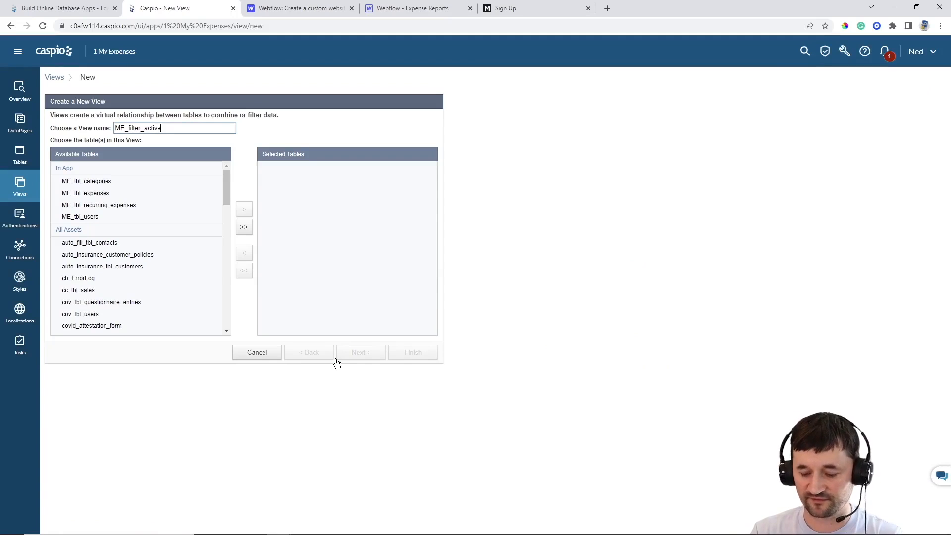
{"action": "type", "text": "_users"}
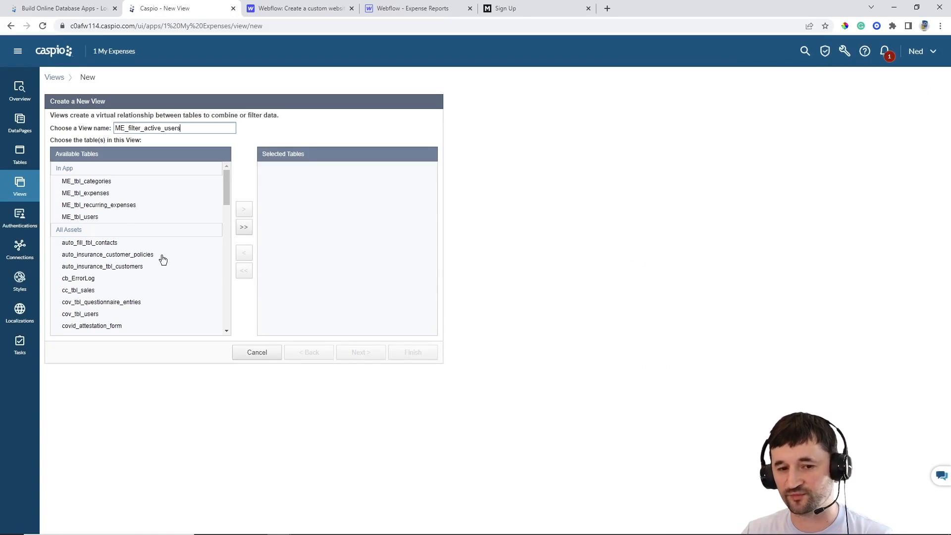
{"action": "left_click", "coordinate": [107, 220]}
{"action": "left_click", "coordinate": [244, 210]}
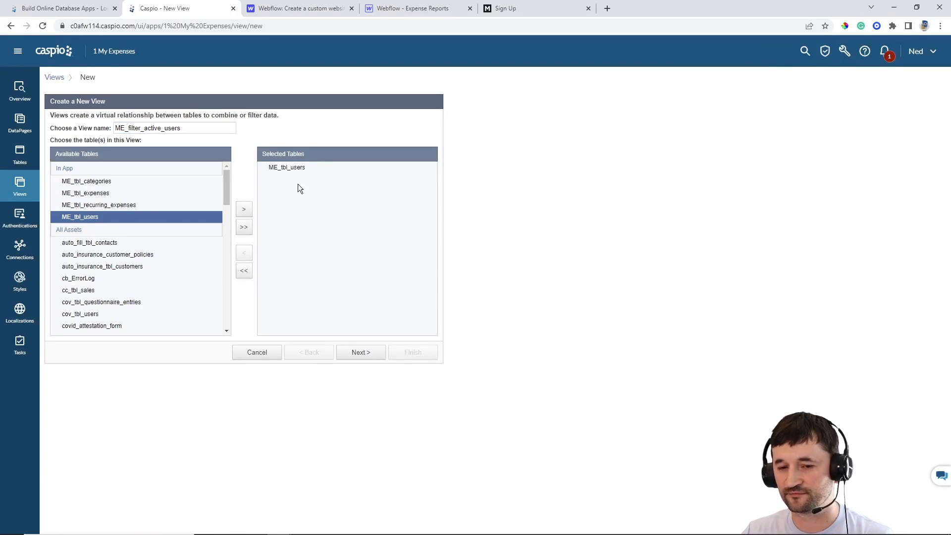
{"action": "left_click", "coordinate": [360, 352]}
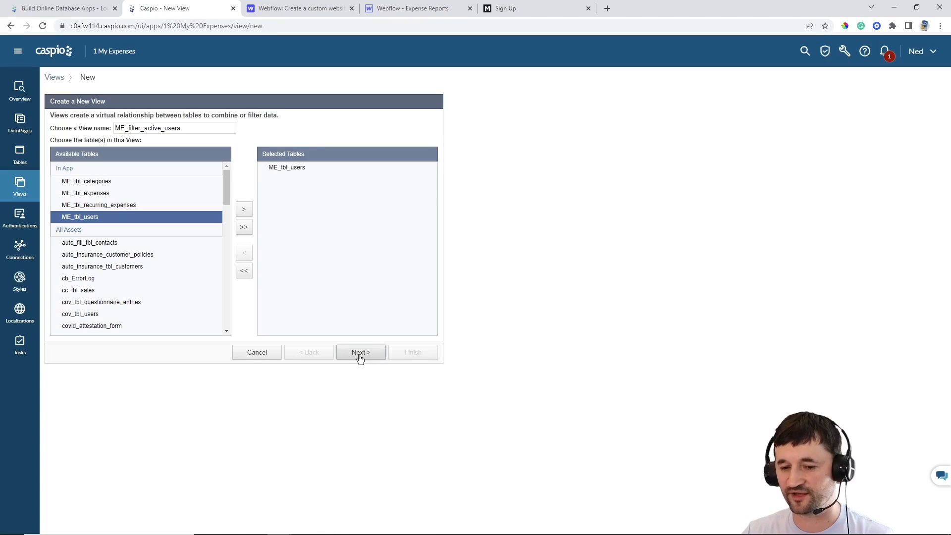
Filter the view on ME_tbl_users_AccountStatus in an AND condition and save it
{"action": "left_click", "coordinate": [143, 128]}
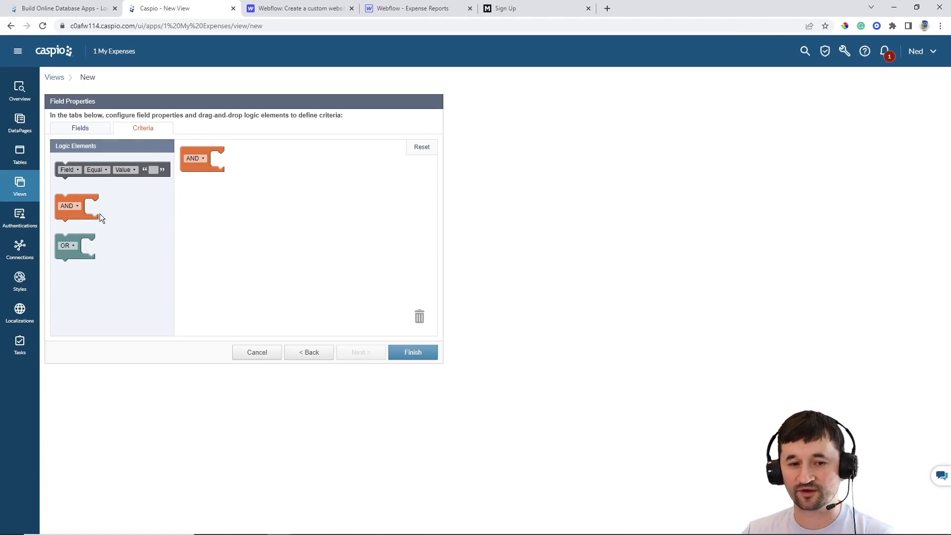
{"action": "left_click_drag", "start_coordinate": [81, 163], "coordinate": [236, 156]}
{"action": "left_click", "coordinate": [236, 156]}
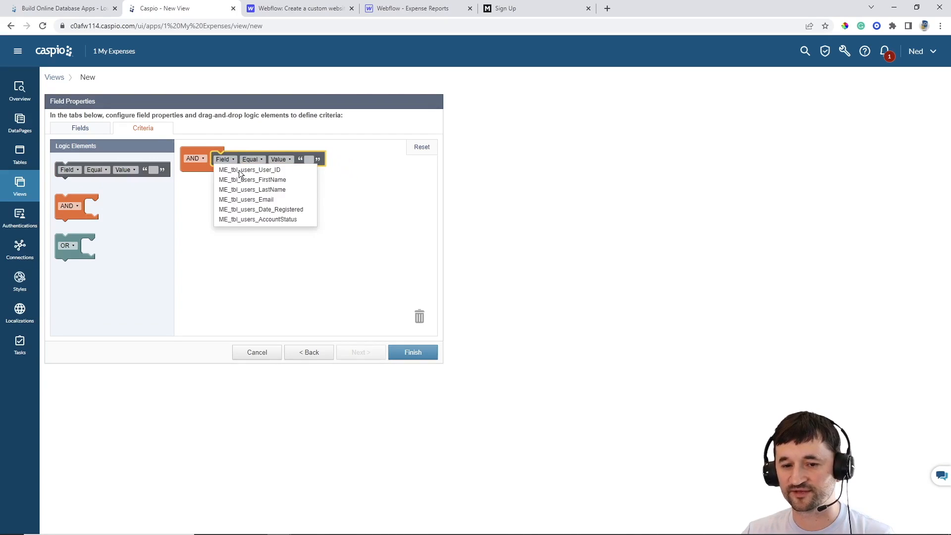
{"action": "left_click", "coordinate": [260, 217]}
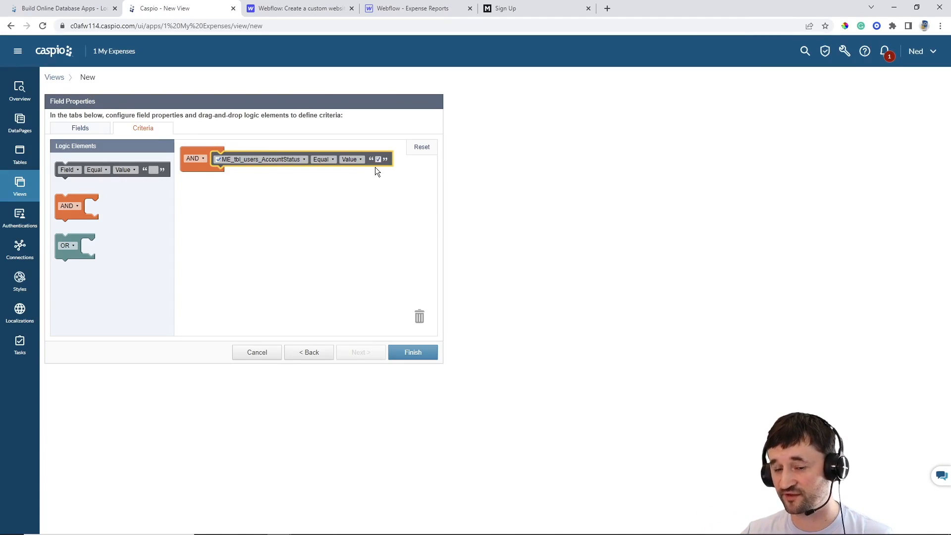
{"action": "left_click", "coordinate": [427, 353]}
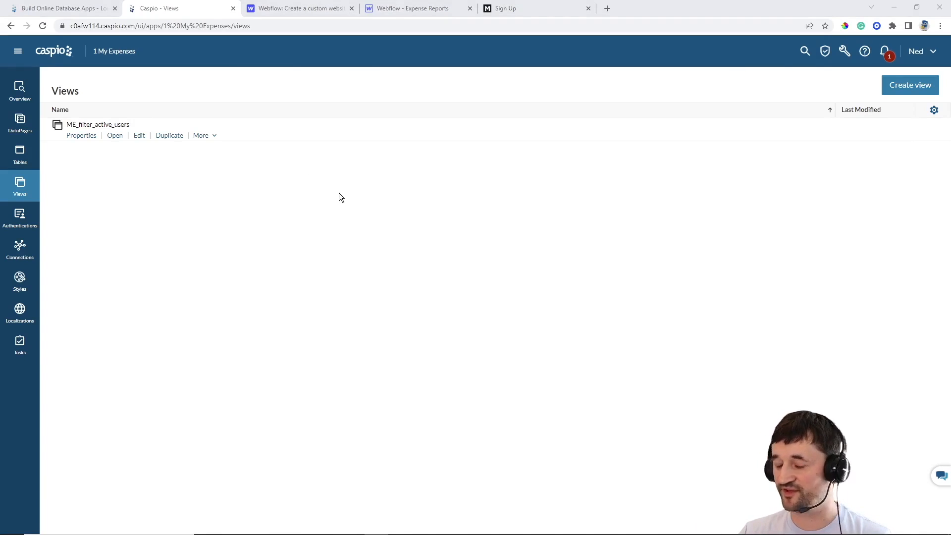
Go to Authentications in 1 My Expenses and start a new authentication
{"action": "left_click", "coordinate": [18, 218]}
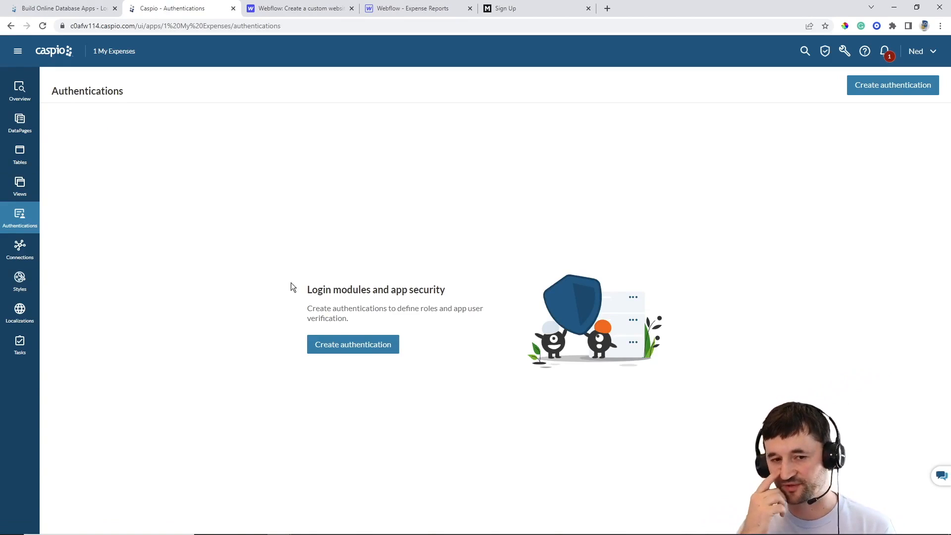
{"action": "left_click", "coordinate": [349, 346]}
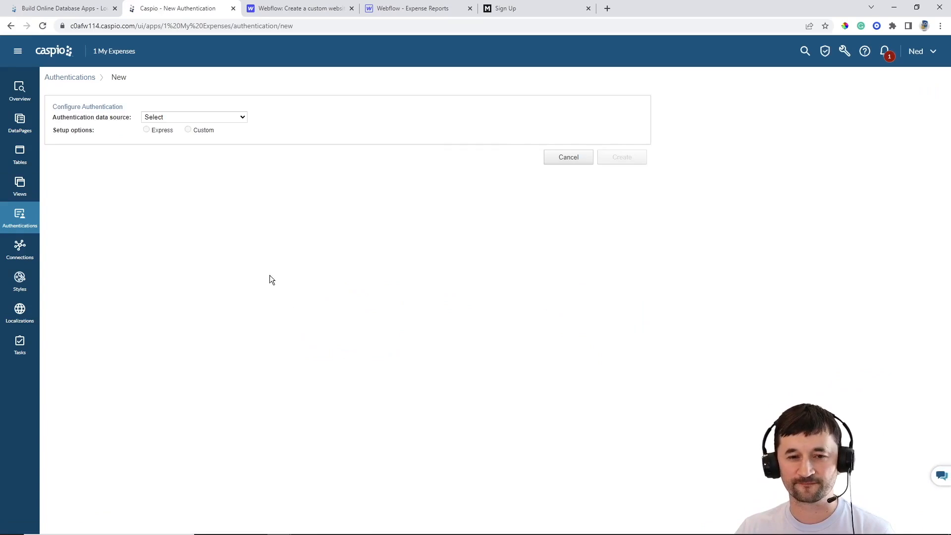
Choose ME_filter_active_users as data source, try Express with ME_tbl_users_Email as username, then switch to Custom
{"action": "left_click", "coordinate": [201, 117]}
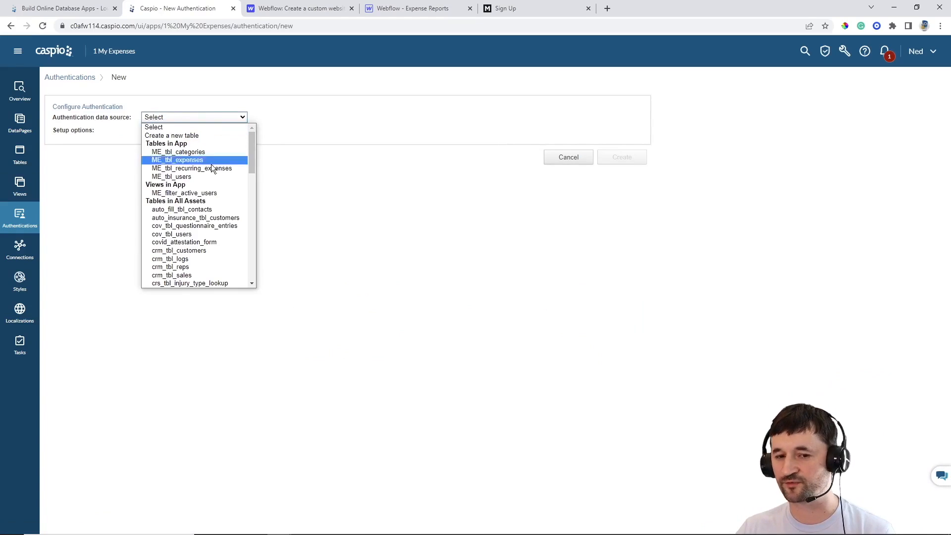
{"action": "left_click", "coordinate": [208, 192]}
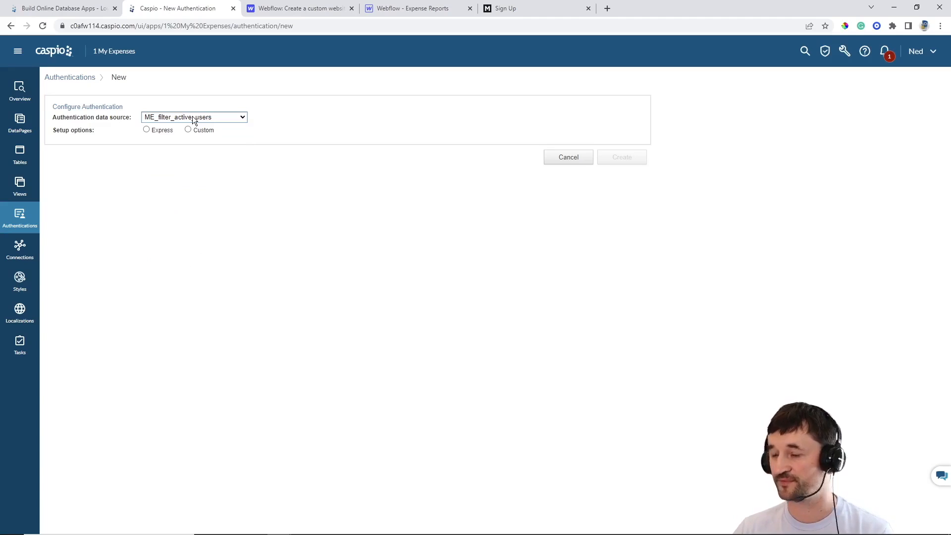
{"action": "left_click", "coordinate": [164, 131]}
{"action": "left_click", "coordinate": [202, 167]}
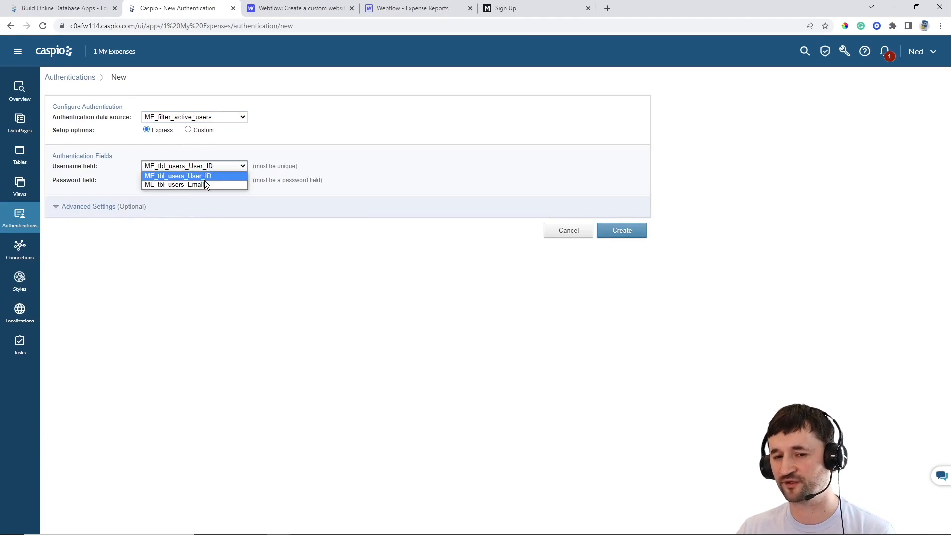
{"action": "left_click", "coordinate": [204, 181]}
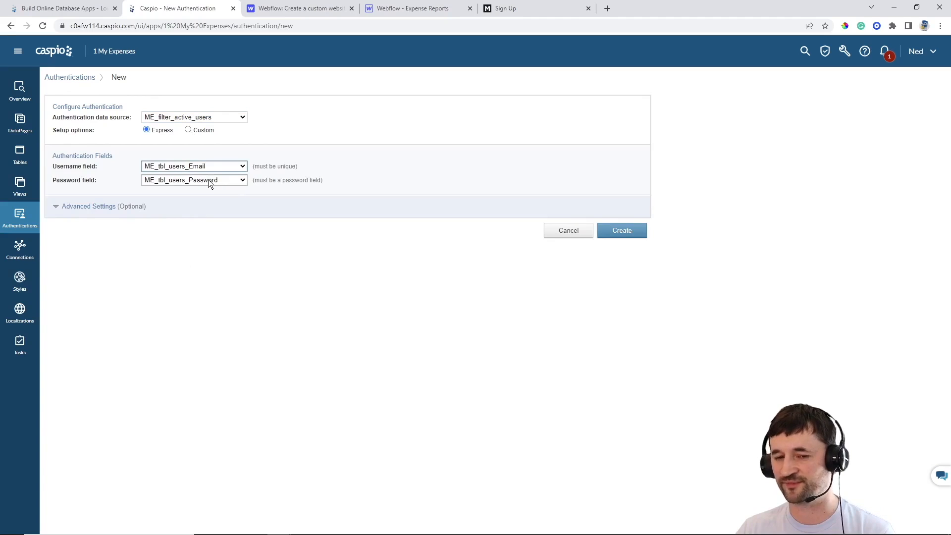
{"action": "left_click", "coordinate": [188, 129]}
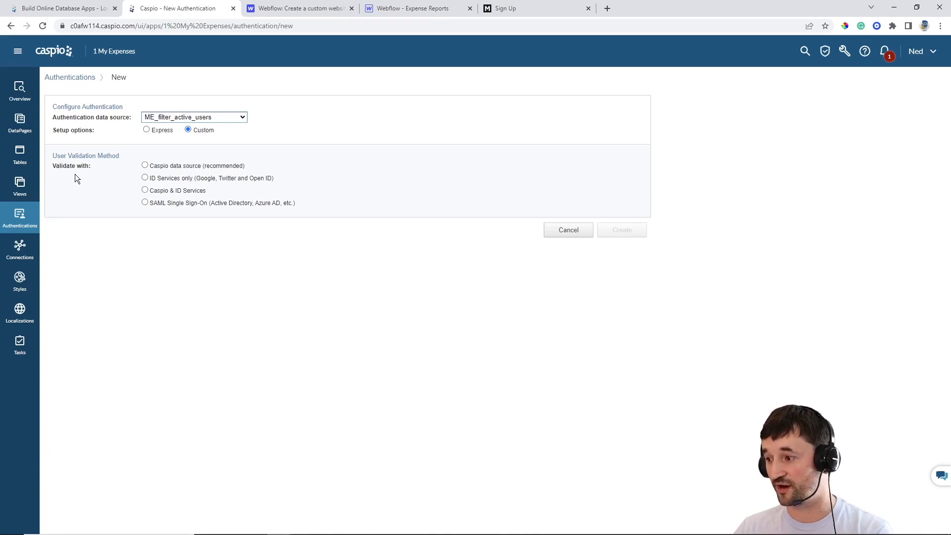
Preview the ID Services and SAML validation options, then settle on Caspio data source validation
{"action": "left_click", "coordinate": [164, 168]}
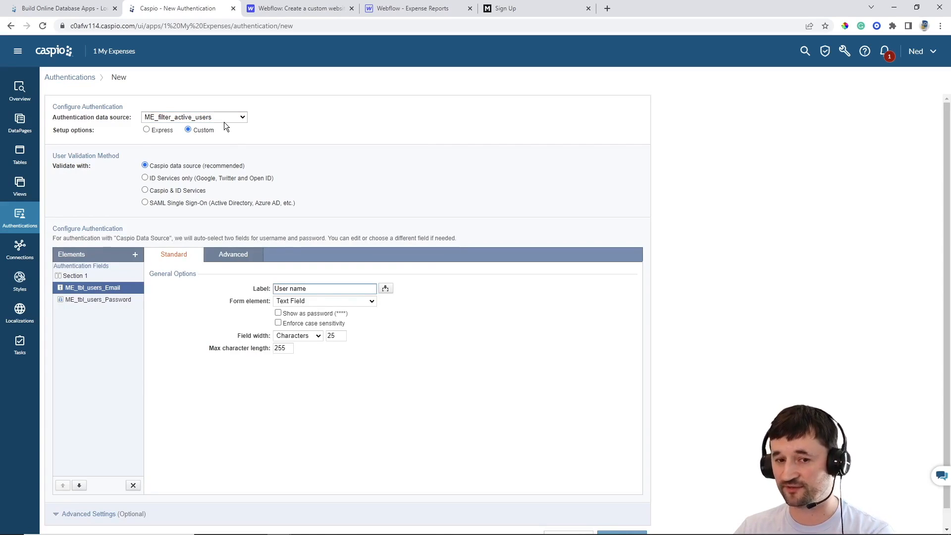
{"action": "left_click", "coordinate": [169, 182]}
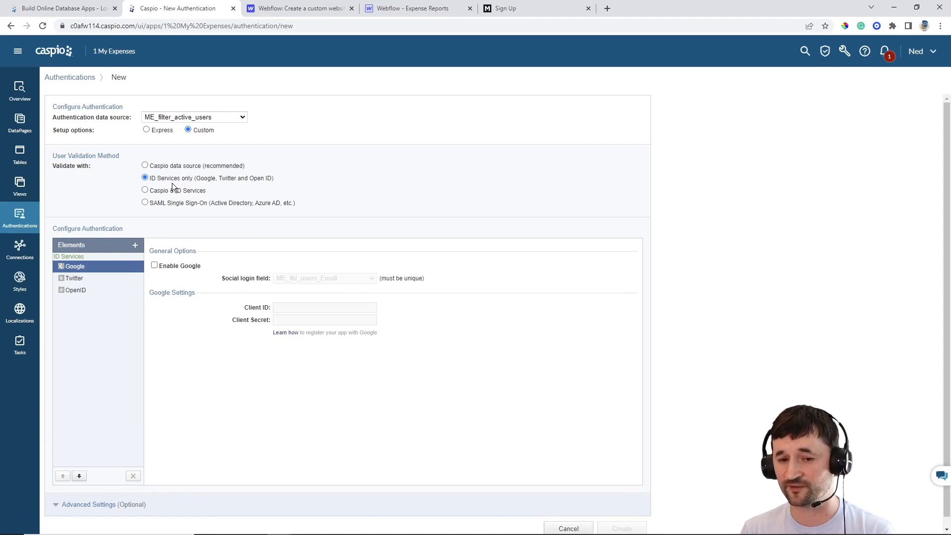
{"action": "left_click", "coordinate": [168, 192]}
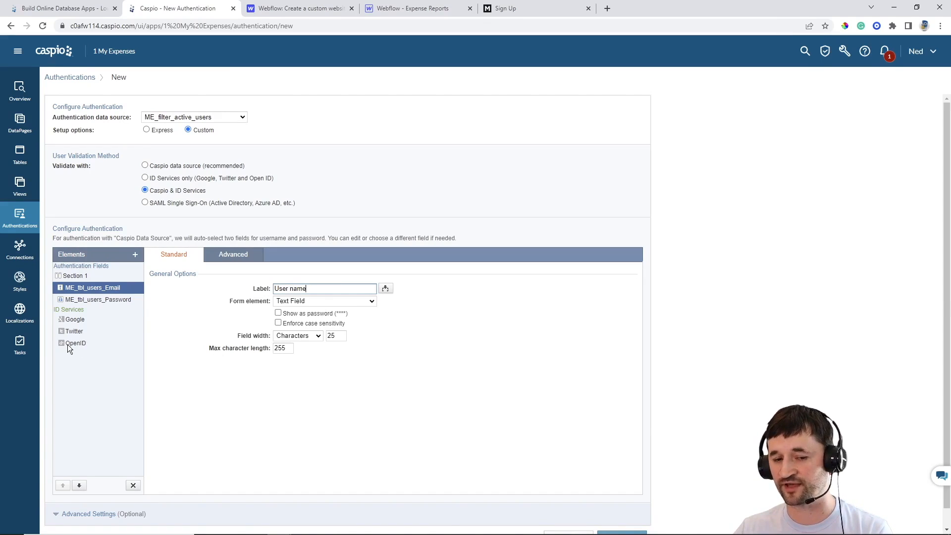
{"action": "left_click", "coordinate": [145, 202]}
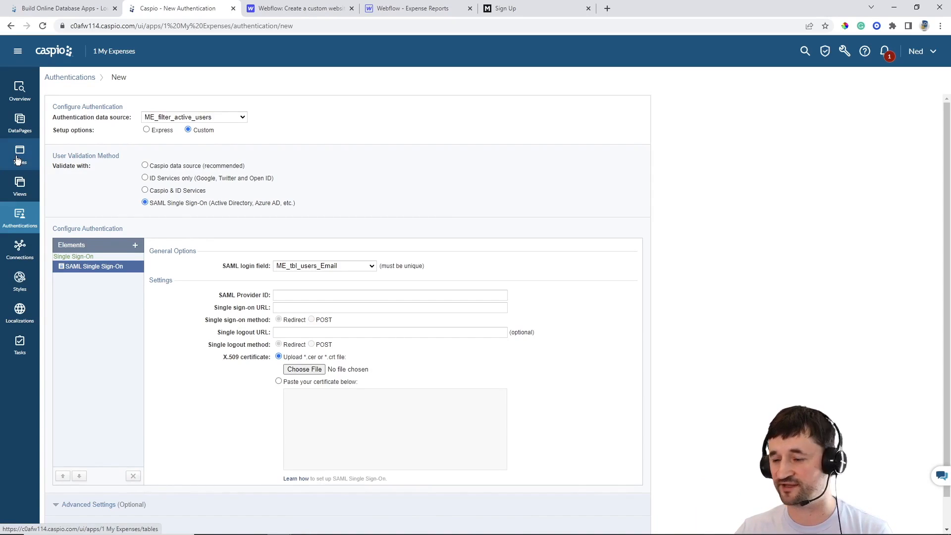
{"action": "left_click", "coordinate": [188, 166]}
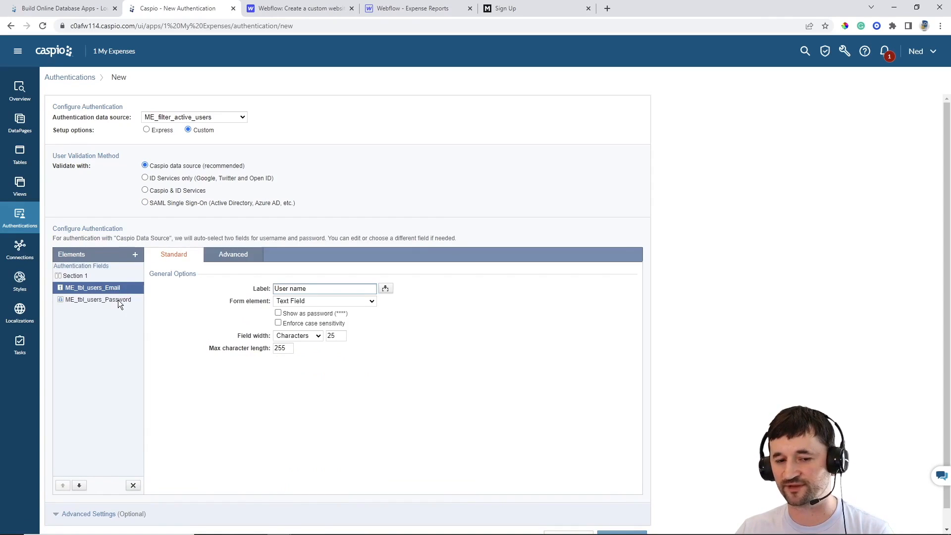
Relabel the username field as 'Email'
{"action": "left_click_drag", "start_coordinate": [315, 289], "coordinate": [260, 287]}
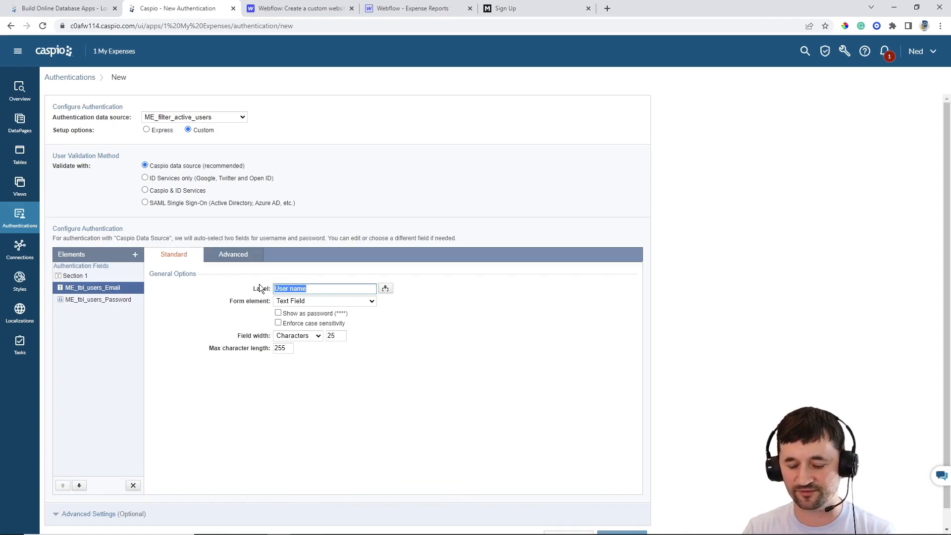
{"action": "type", "text": "Email"}
{"action": "left_click", "coordinate": [216, 314]}
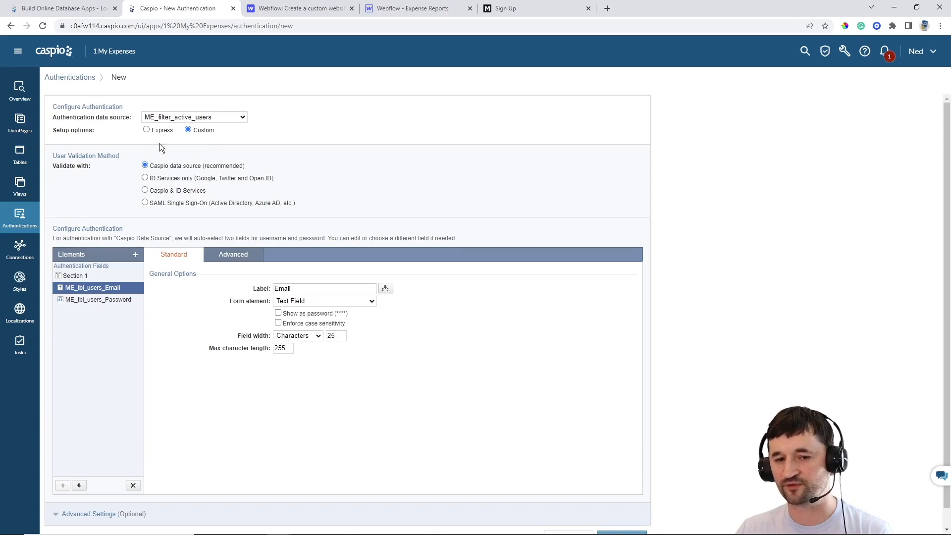
Insert an HTML block with a bold 'Account Login' heading and check its source view
{"action": "left_click", "coordinate": [135, 255]}
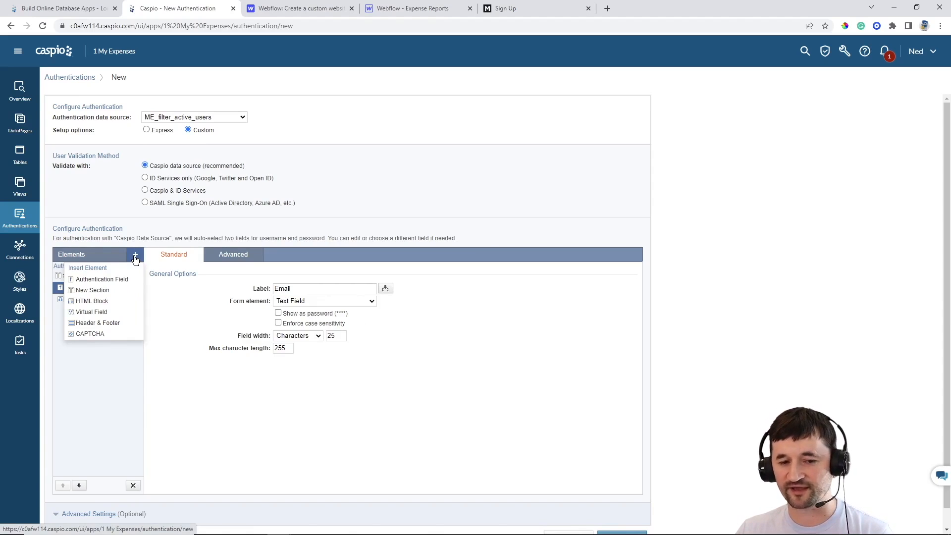
{"action": "left_click", "coordinate": [114, 302]}
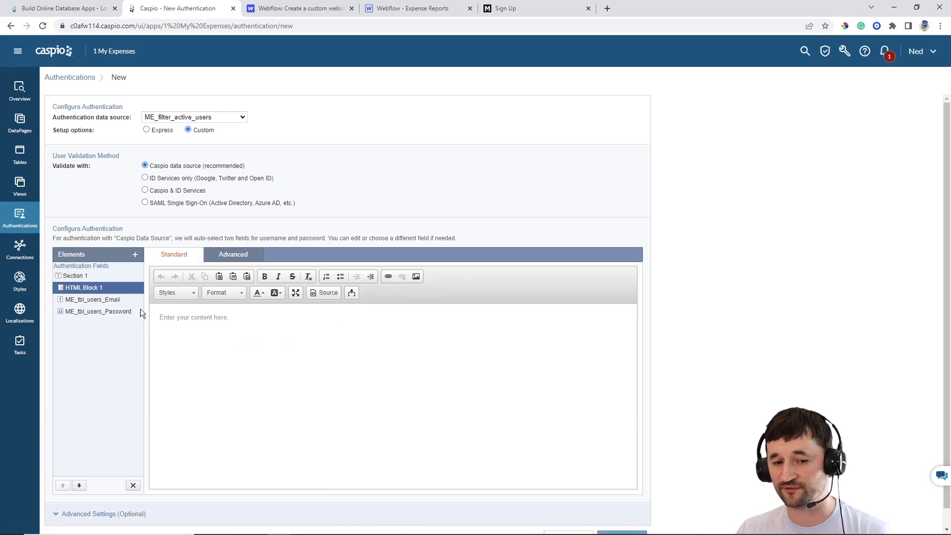
{"action": "left_click", "coordinate": [239, 322]}
{"action": "type", "text": "Account Login"}
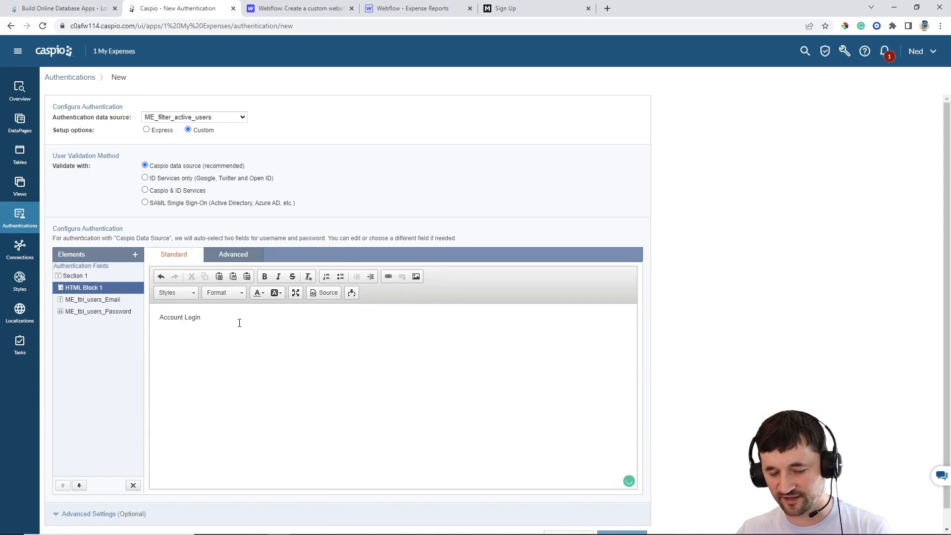
{"action": "key", "text": "ctrl+a"}
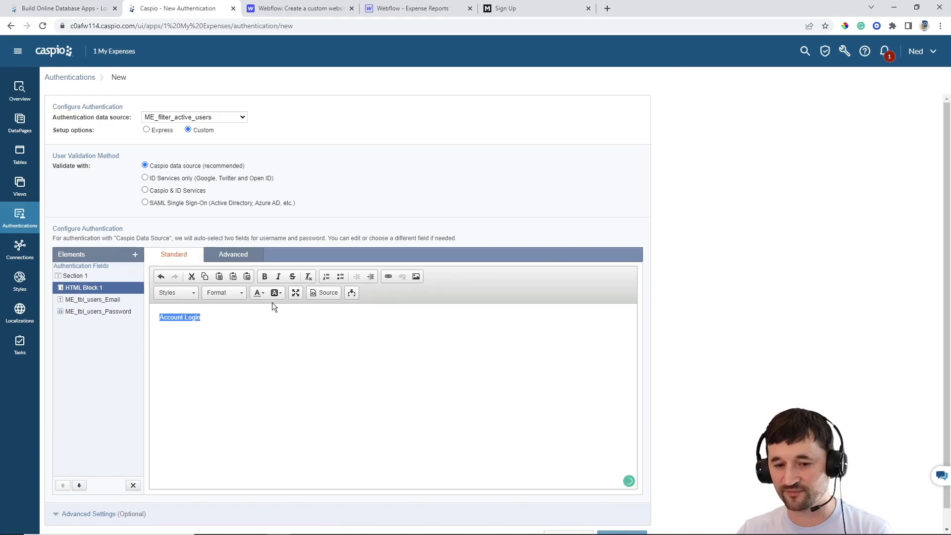
{"action": "left_click", "coordinate": [265, 277]}
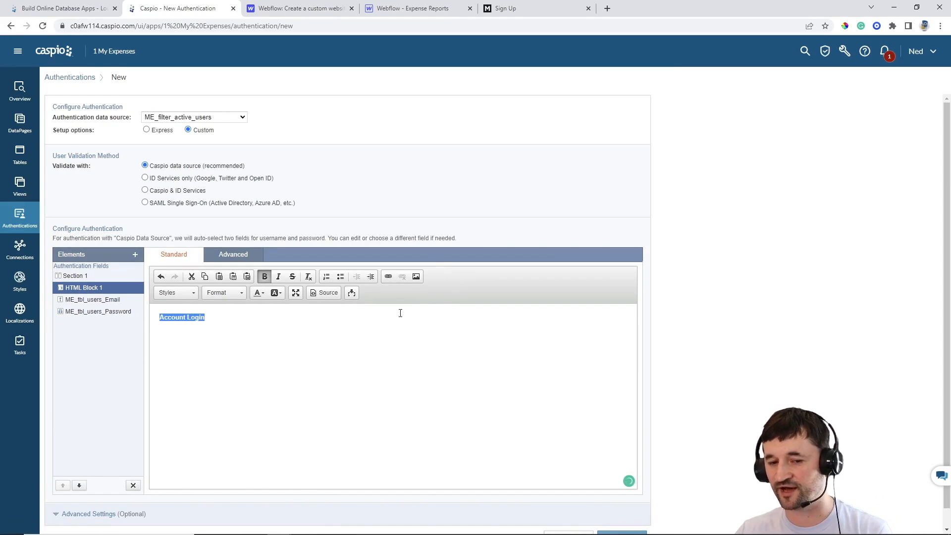
{"action": "left_click", "coordinate": [297, 318]}
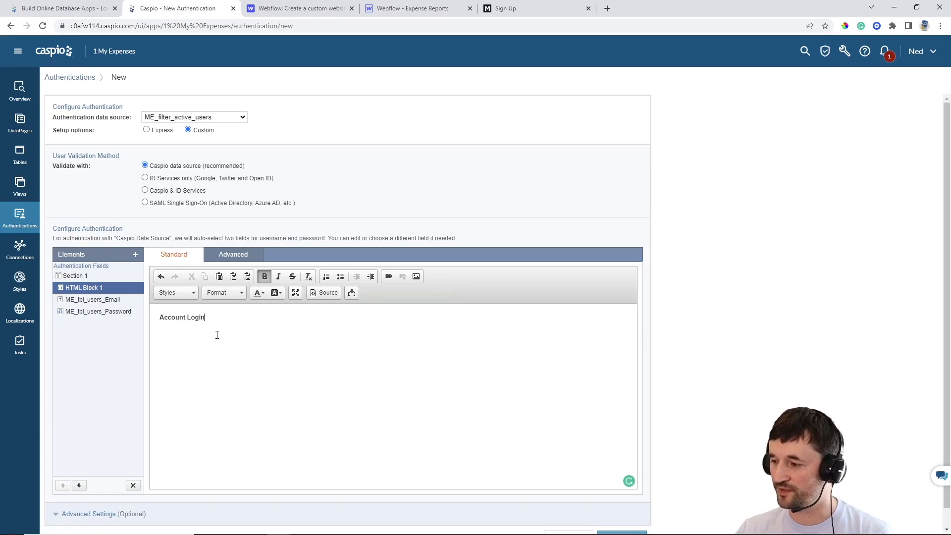
{"action": "left_click", "coordinate": [324, 293]}
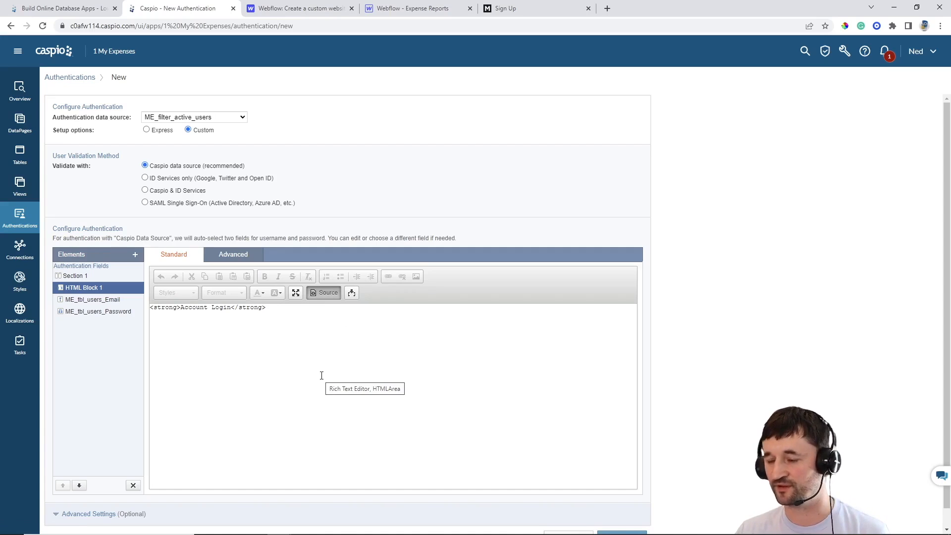
{"action": "left_click", "coordinate": [321, 294]}
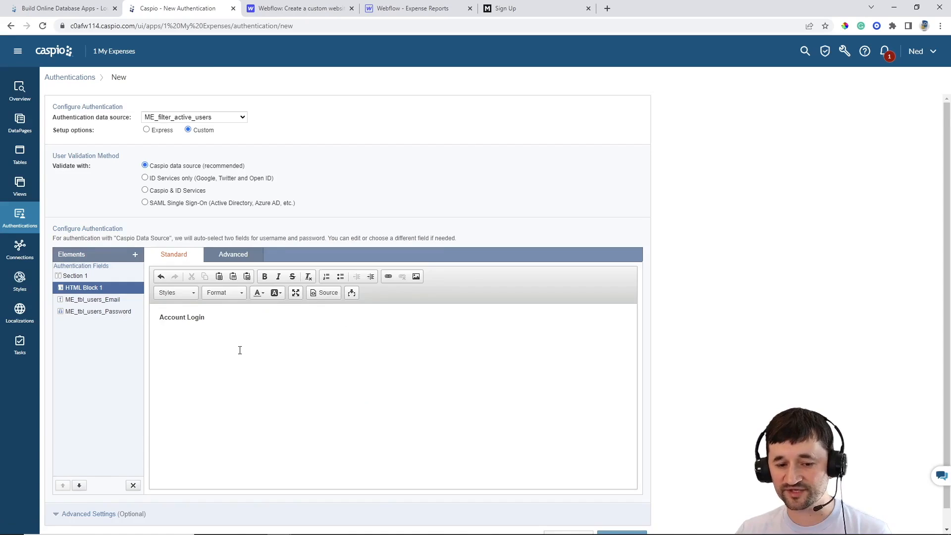
In the advanced settings, change the logout destination to 'Go to a new page'
{"action": "scroll", "coordinate": [233, 396], "scroll_direction": "down", "scroll_amount": 1}
{"action": "left_click", "coordinate": [105, 495]}
{"action": "scroll", "coordinate": [441, 297], "scroll_direction": "down", "scroll_amount": 2}
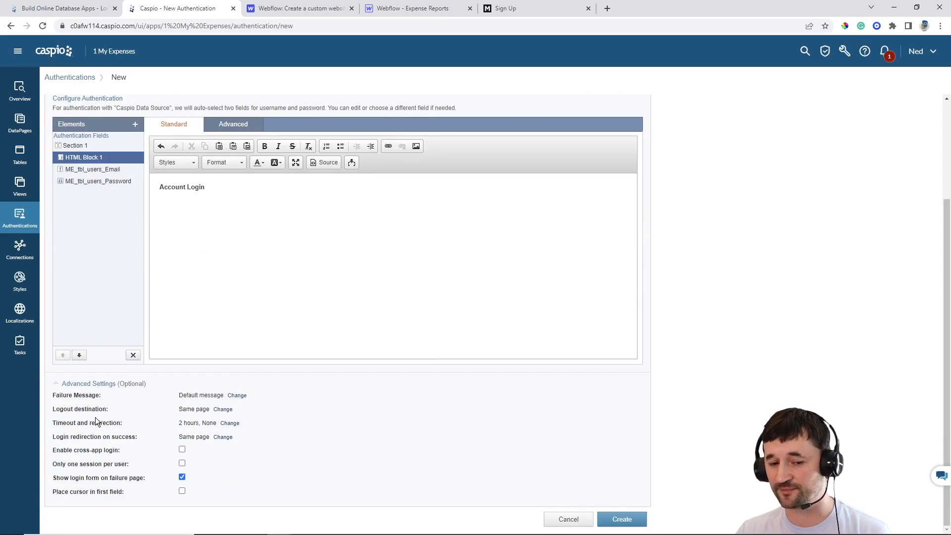
{"action": "left_click", "coordinate": [223, 410]}
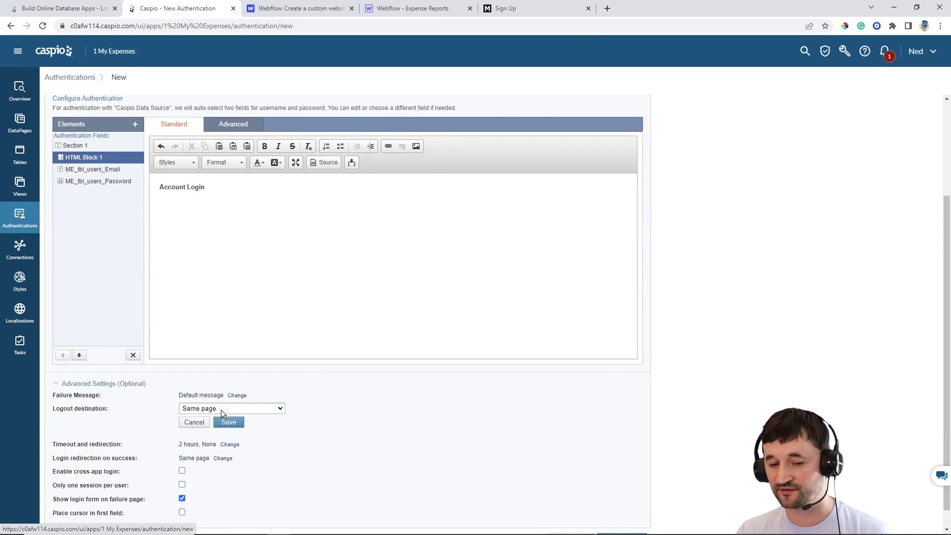
{"action": "left_click", "coordinate": [207, 408]}
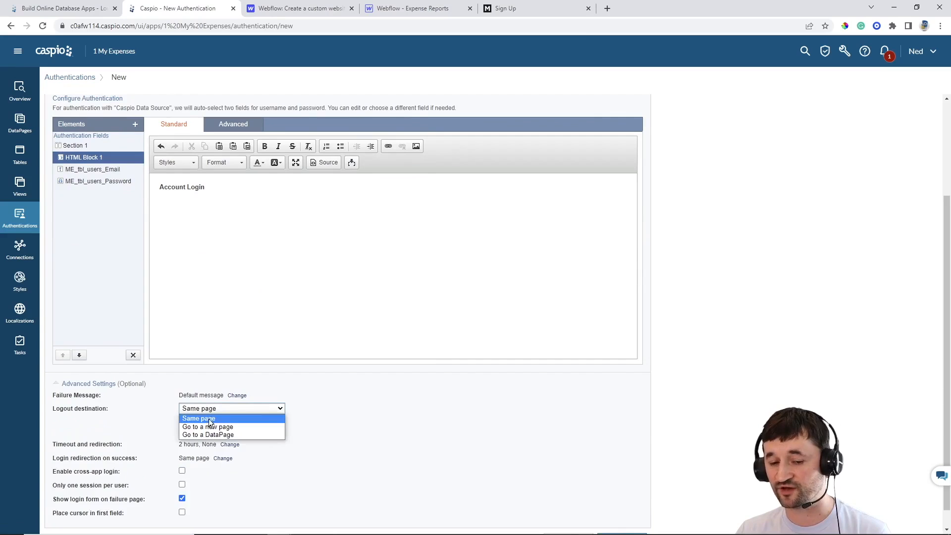
{"action": "left_click", "coordinate": [211, 426]}
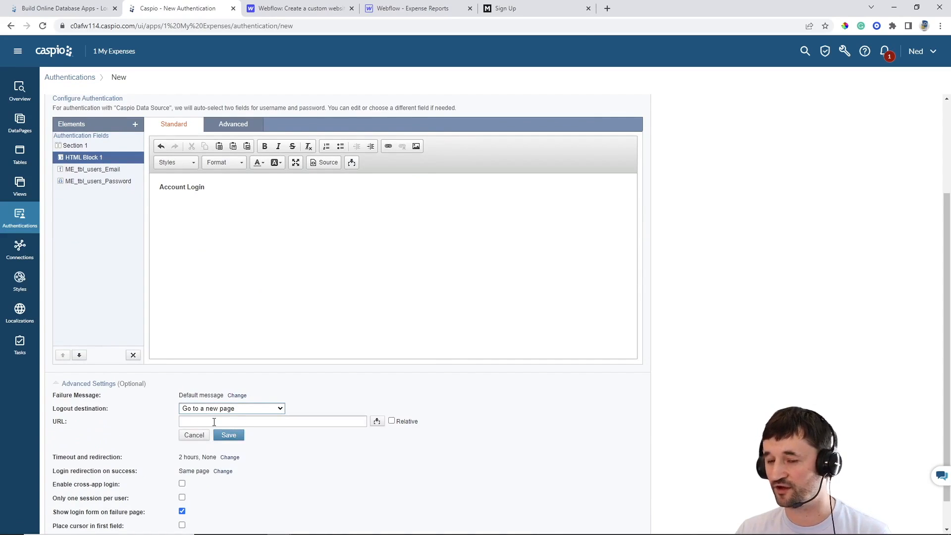
Open the My Expenses sign-in page and copy its URL from the address bar
{"action": "left_click", "coordinate": [522, 8]}
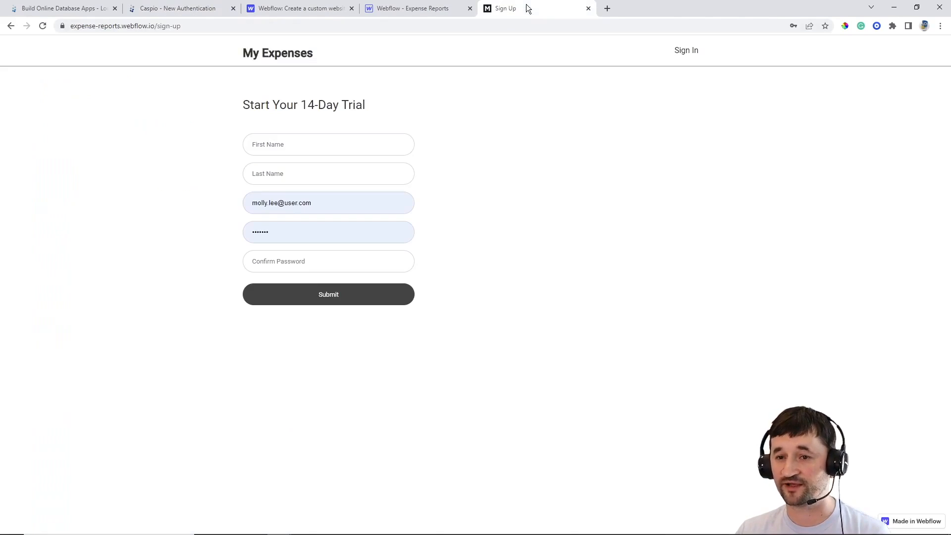
{"action": "left_click", "coordinate": [684, 52]}
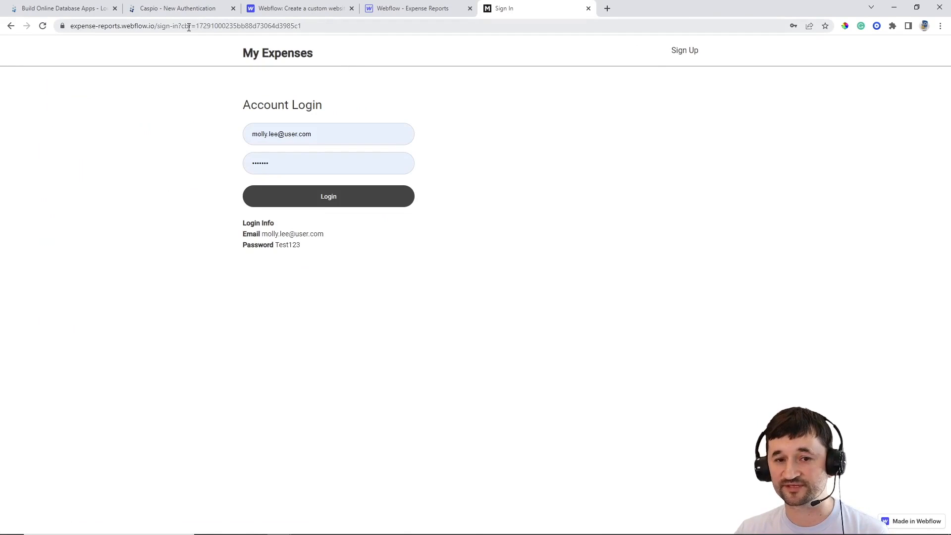
{"action": "left_click_drag", "start_coordinate": [179, 26], "coordinate": [68, 27]}
{"action": "key", "text": "ctrl+c"}
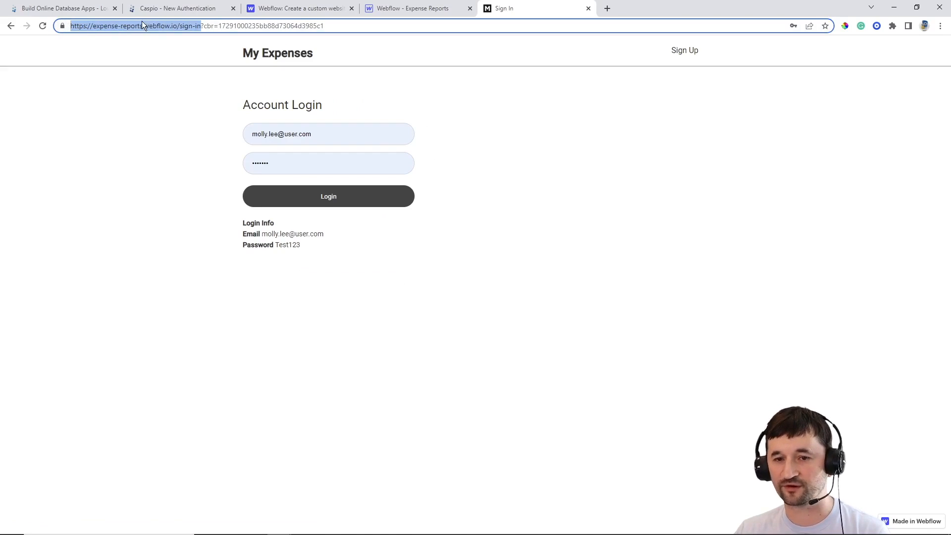
{"action": "left_click", "coordinate": [184, 8]}
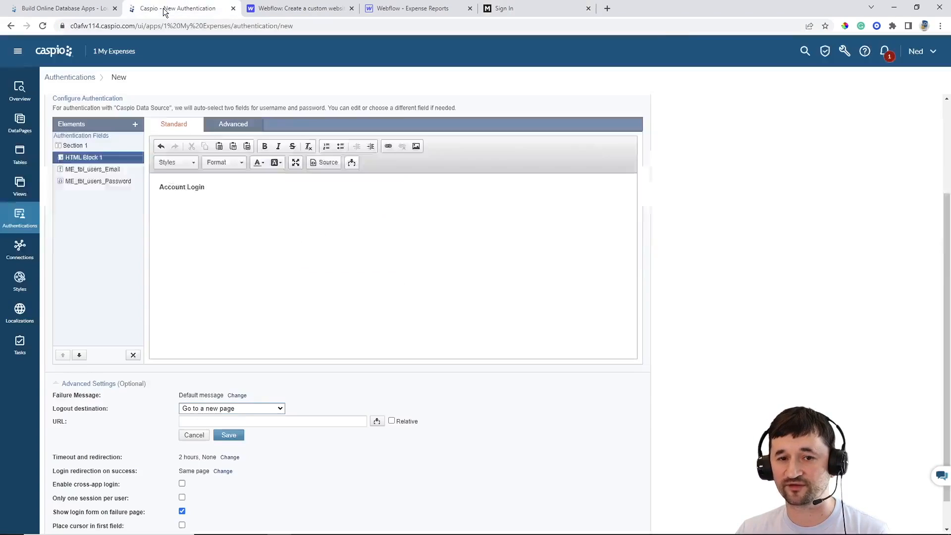
Paste the sign-in URL as the logout destination and save it
{"action": "left_click", "coordinate": [263, 421]}
{"action": "key", "text": "ctrl+v"}
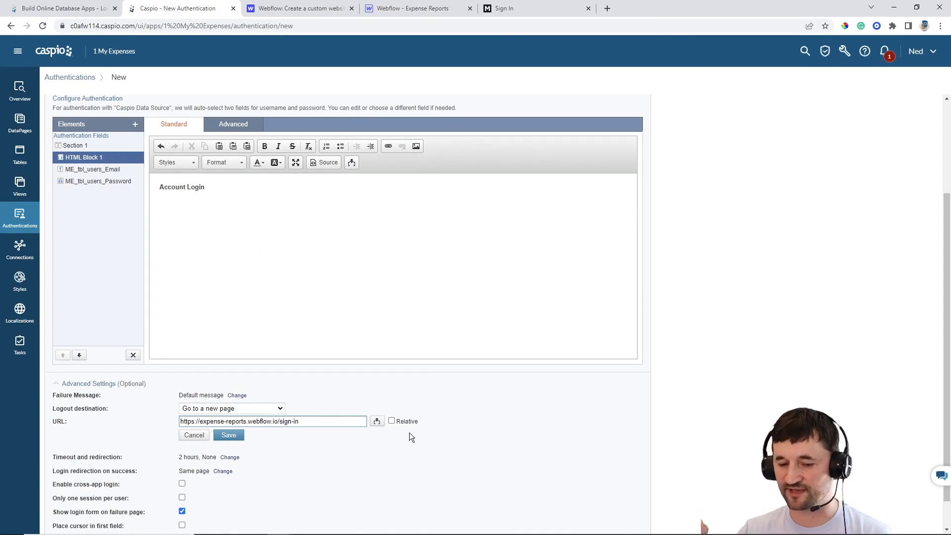
{"action": "left_click", "coordinate": [240, 439]}
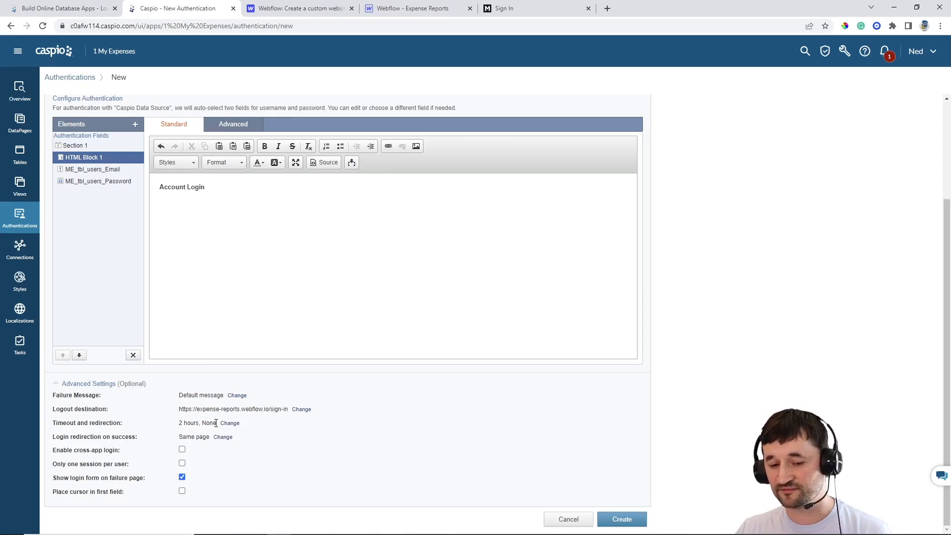
Set a 2-hour timeout that redirects to the same sign-in URL, and save
{"action": "left_click", "coordinate": [228, 423]}
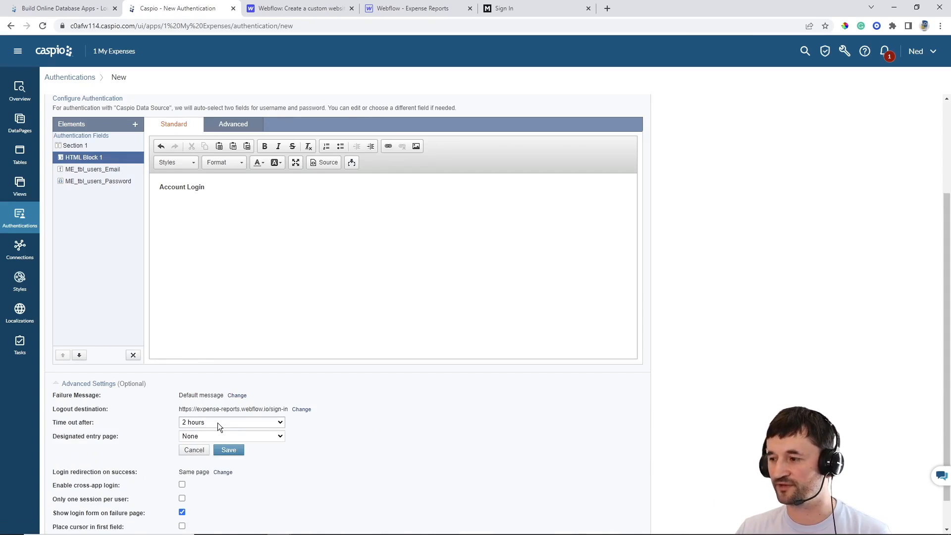
{"action": "left_click", "coordinate": [218, 427]}
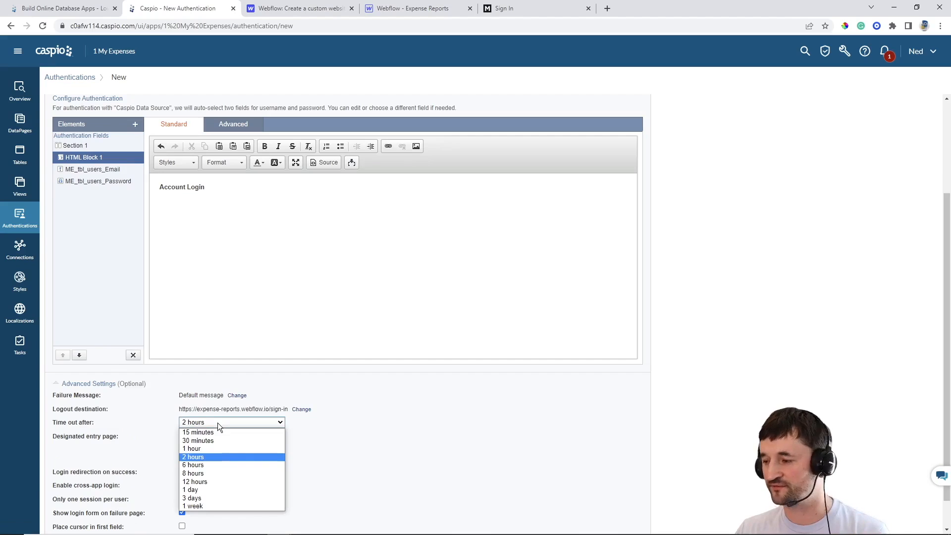
{"action": "left_click", "coordinate": [208, 457]}
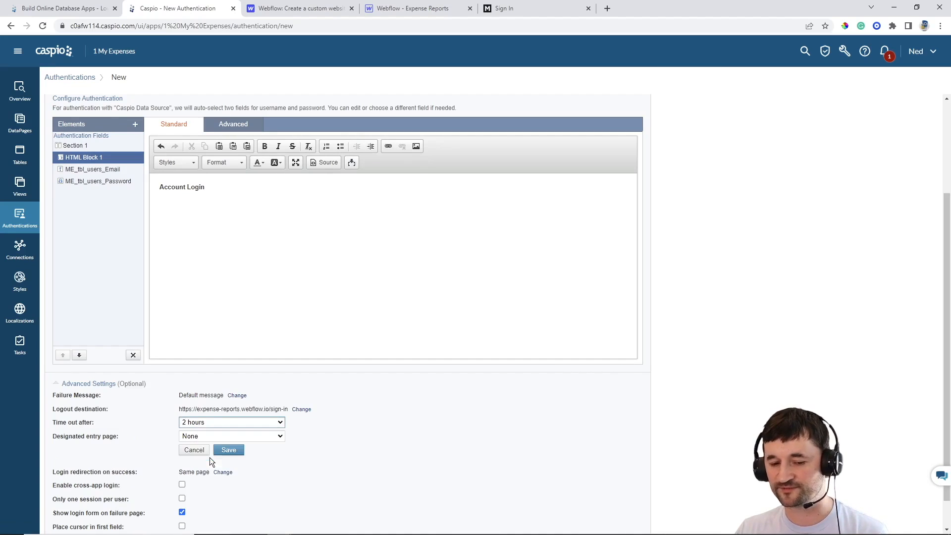
{"action": "left_click", "coordinate": [210, 434]}
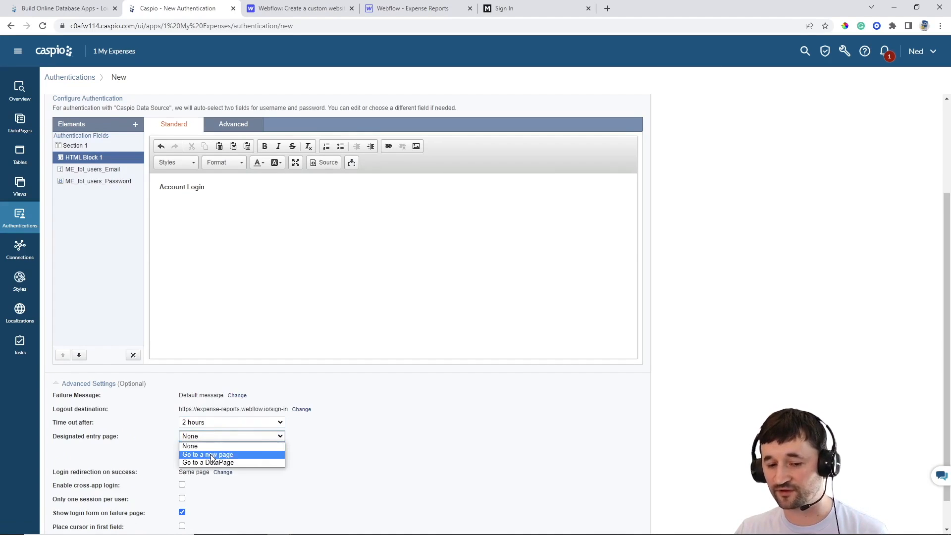
{"action": "left_click", "coordinate": [211, 450]}
{"action": "left_click", "coordinate": [211, 449]}
{"action": "key", "text": "ctrl+v"}
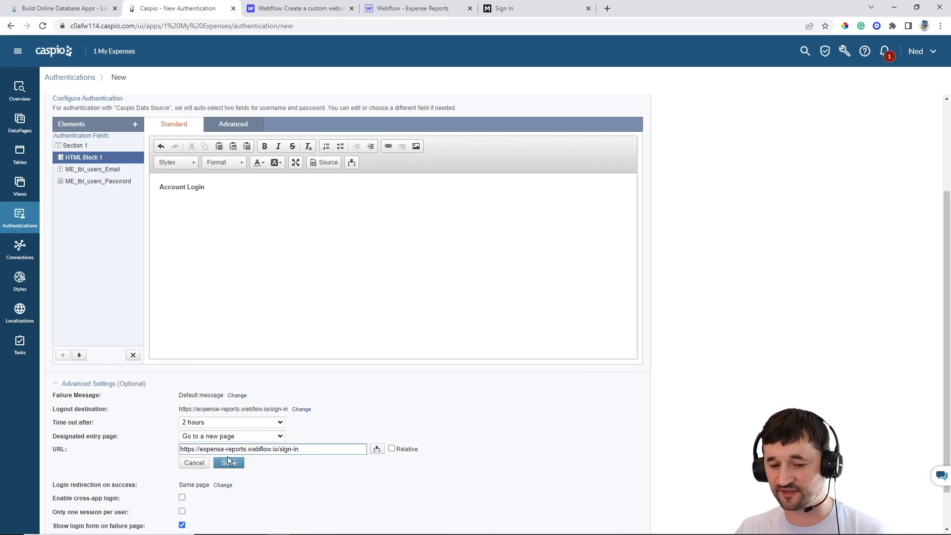
{"action": "left_click", "coordinate": [228, 463]}
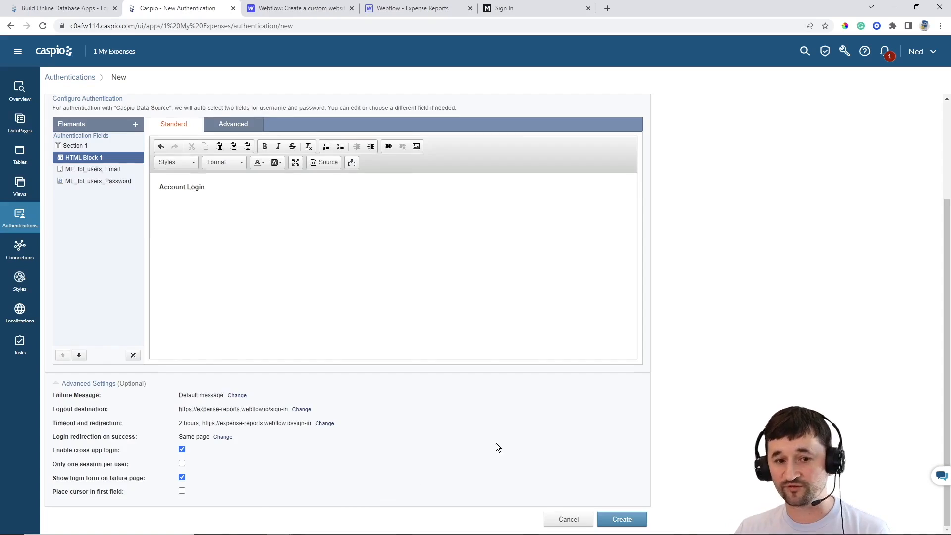
{"action": "scroll", "coordinate": [498, 442], "scroll_direction": "up", "scroll_amount": 2}
{"action": "scroll", "coordinate": [503, 445], "scroll_direction": "down", "scroll_amount": 2}
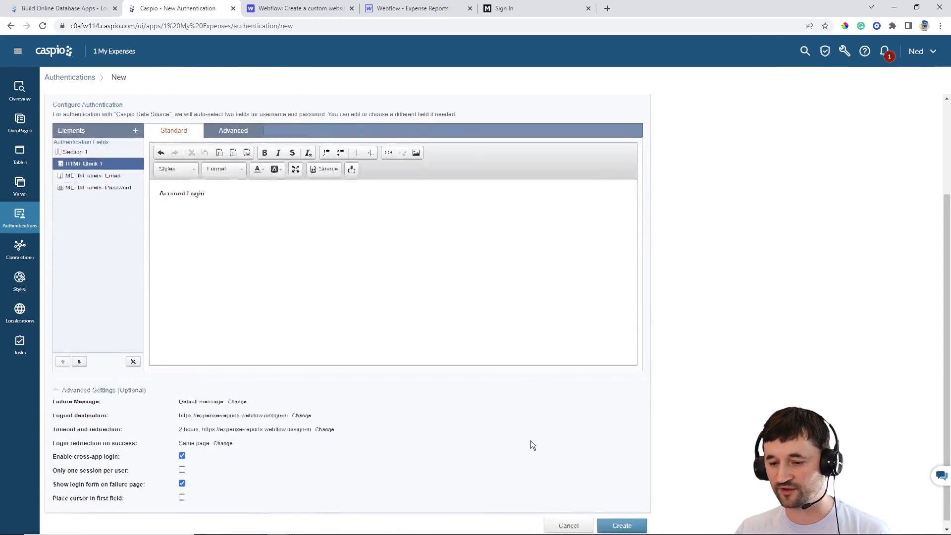
Create the authentication named 'ME user authentication', then go to the Tasks page
{"action": "left_click", "coordinate": [625, 518]}
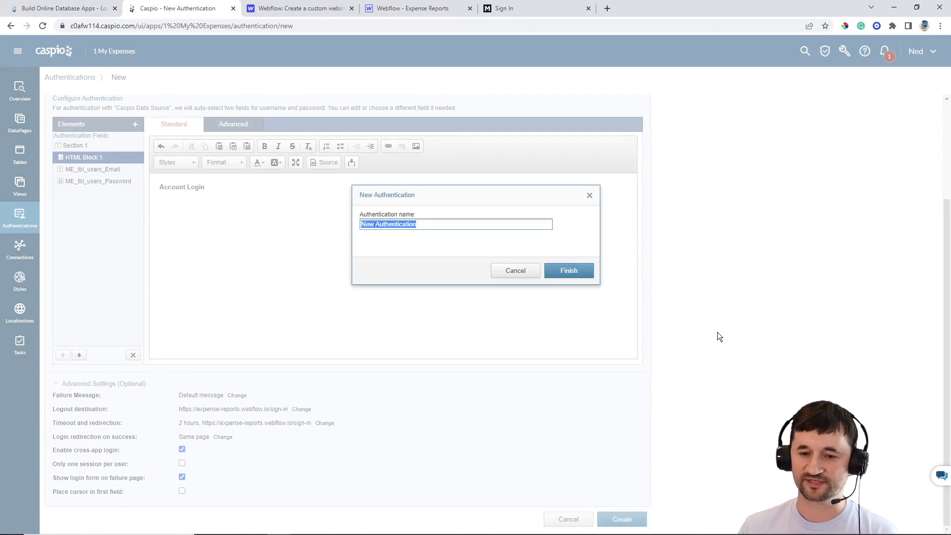
{"action": "type", "text": "M"}
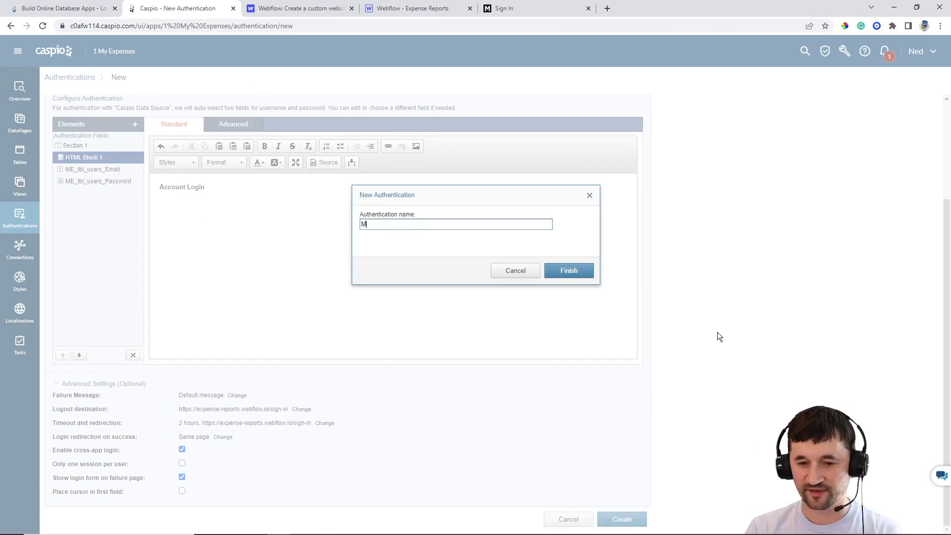
{"action": "type", "text": "E"}
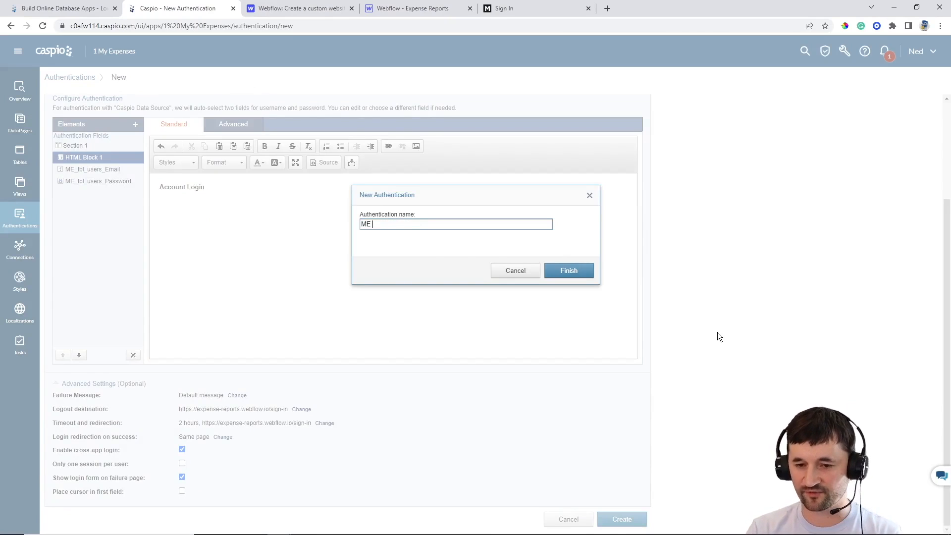
{"action": "type", "text": " user authent5ic"}
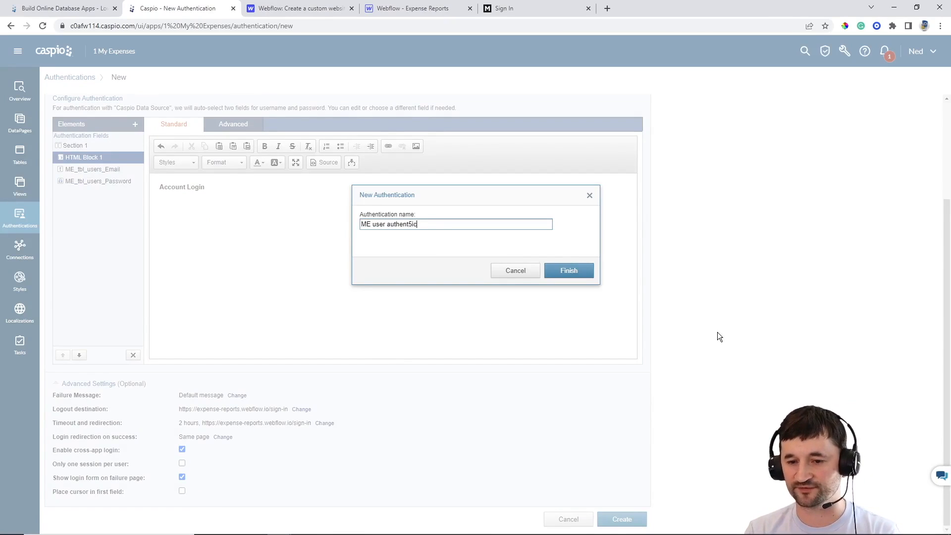
{"action": "key", "text": "BackSpace"}
{"action": "key", "text": "BackSpace"}
{"action": "key", "text": "BackSpace"}
{"action": "type", "text": "ication"}
{"action": "key", "text": "Return"}
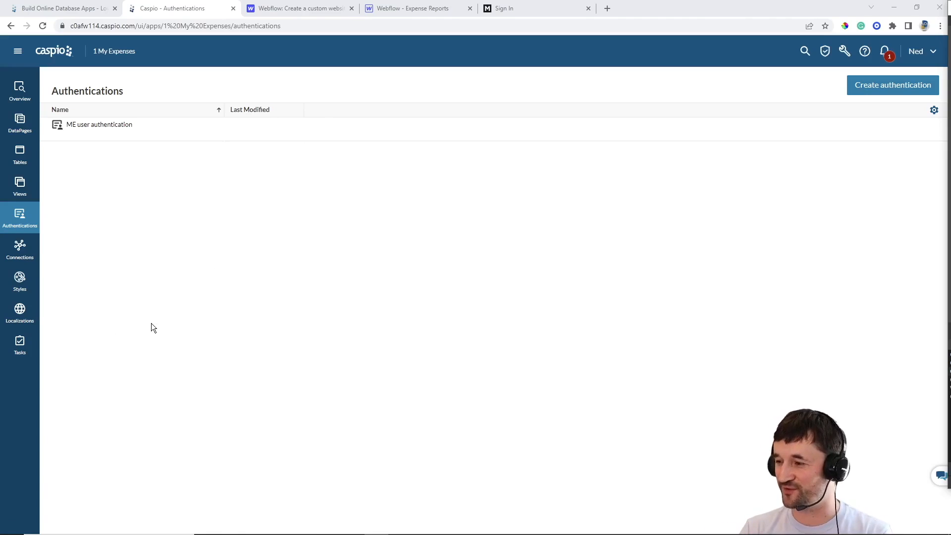
{"action": "left_click", "coordinate": [21, 349]}
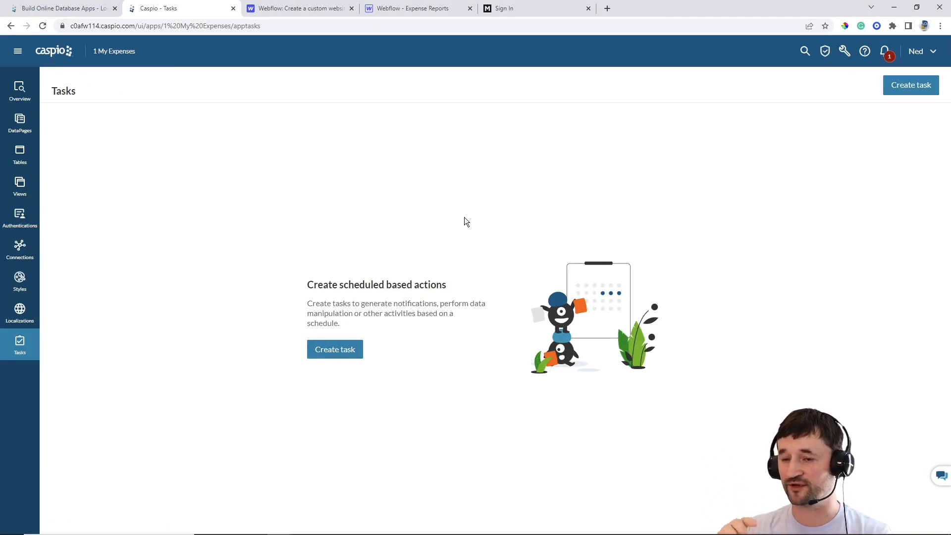
Log in to the My Expenses portal with the test account and view Recurring expenses
{"action": "left_click", "coordinate": [522, 7]}
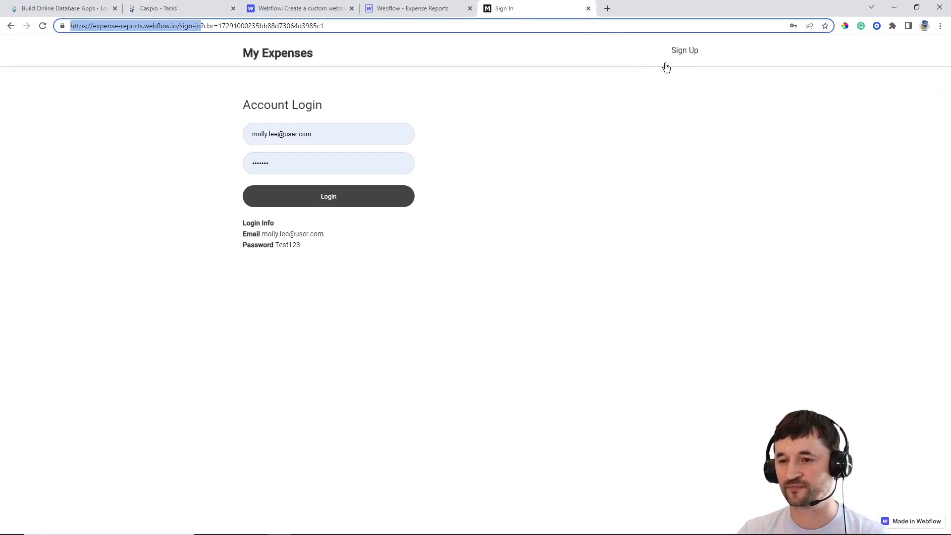
{"action": "left_click", "coordinate": [324, 206]}
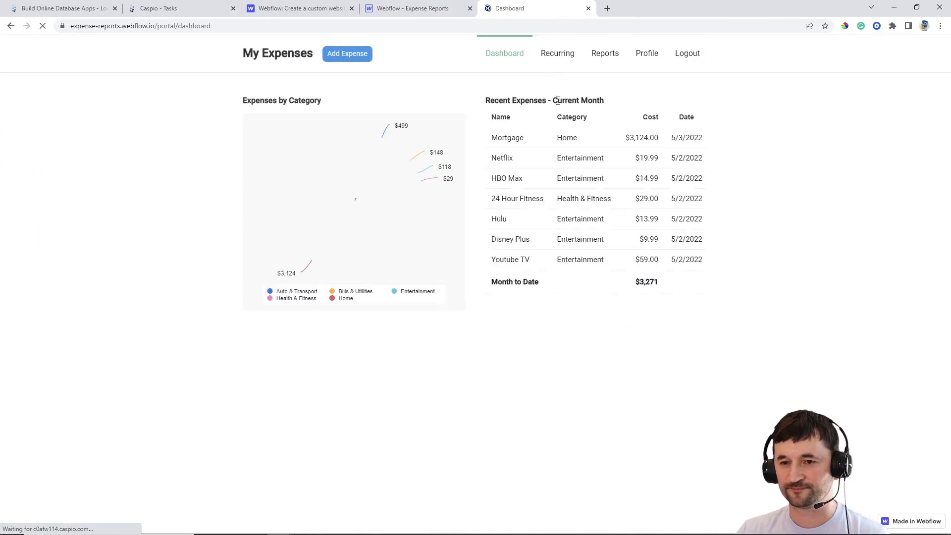
{"action": "left_click", "coordinate": [554, 63]}
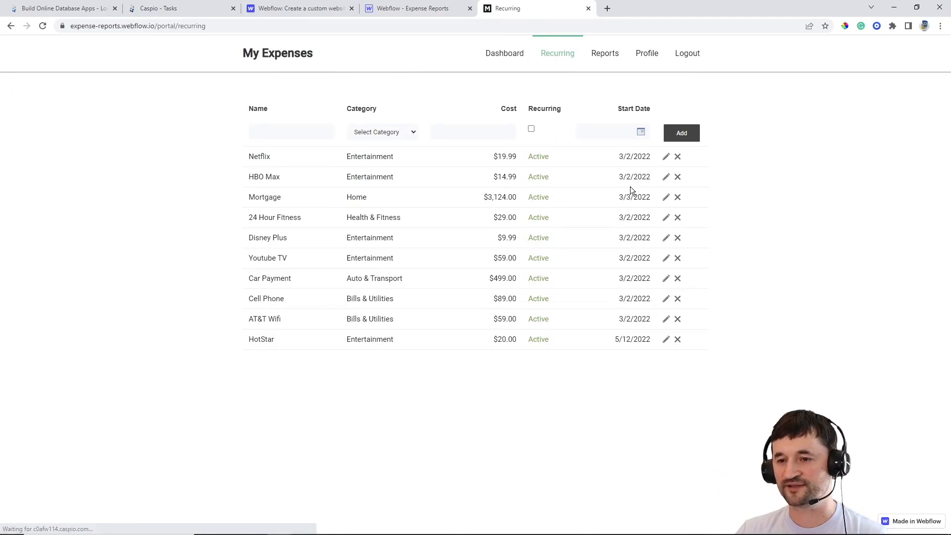
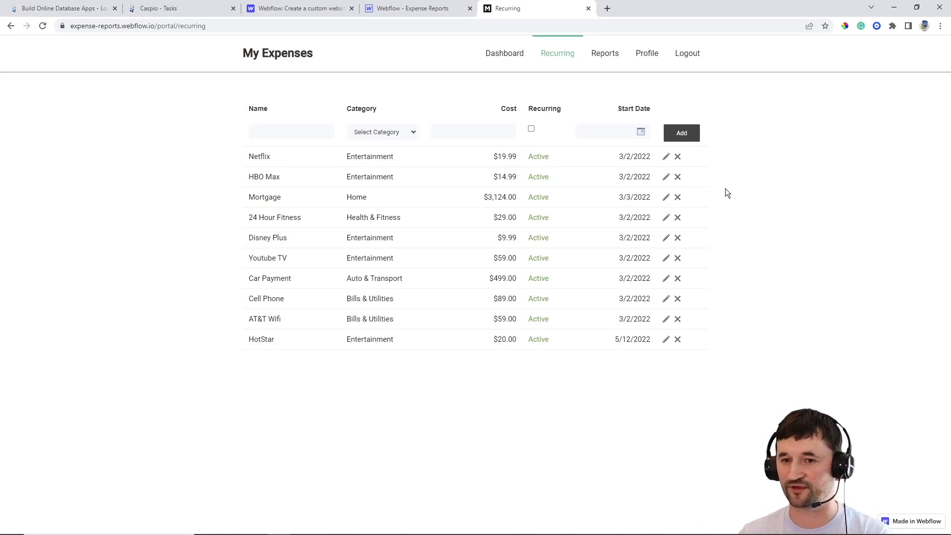
Switch from the published Webflow site to the Caspio Tasks page
{"action": "left_click", "coordinate": [192, 10]}
Create a new task whose Run Task is configured to run Daily at 12:00 AM Pacific
{"action": "left_click", "coordinate": [335, 349]}
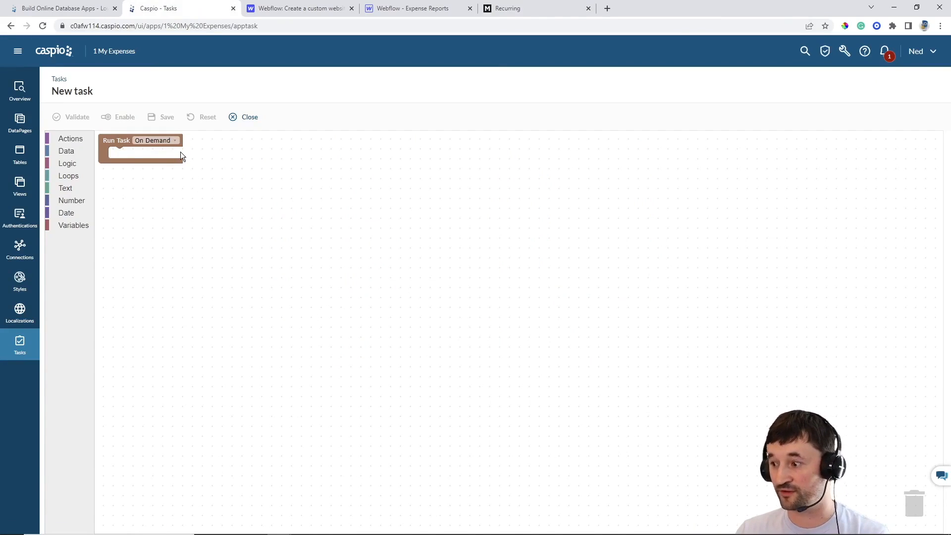
{"action": "left_click", "coordinate": [174, 140]}
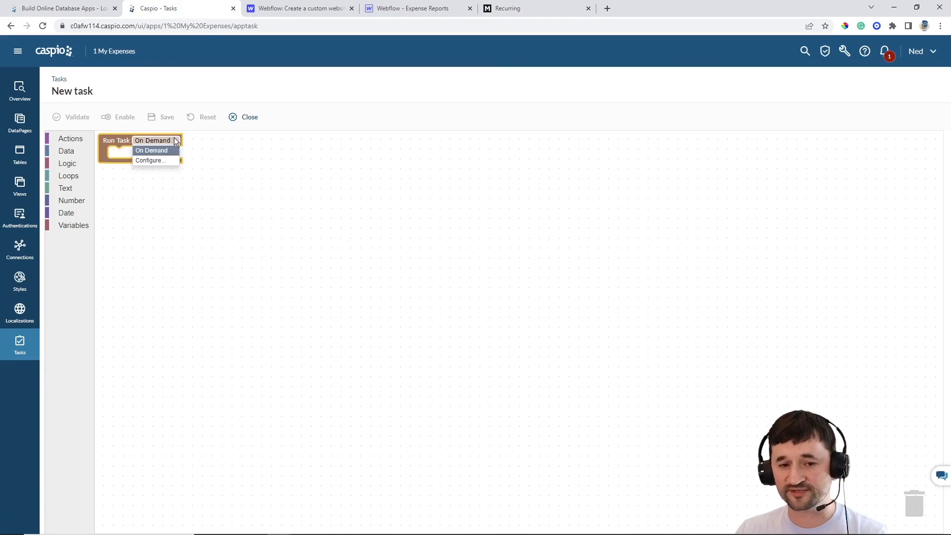
{"action": "left_click", "coordinate": [149, 159]}
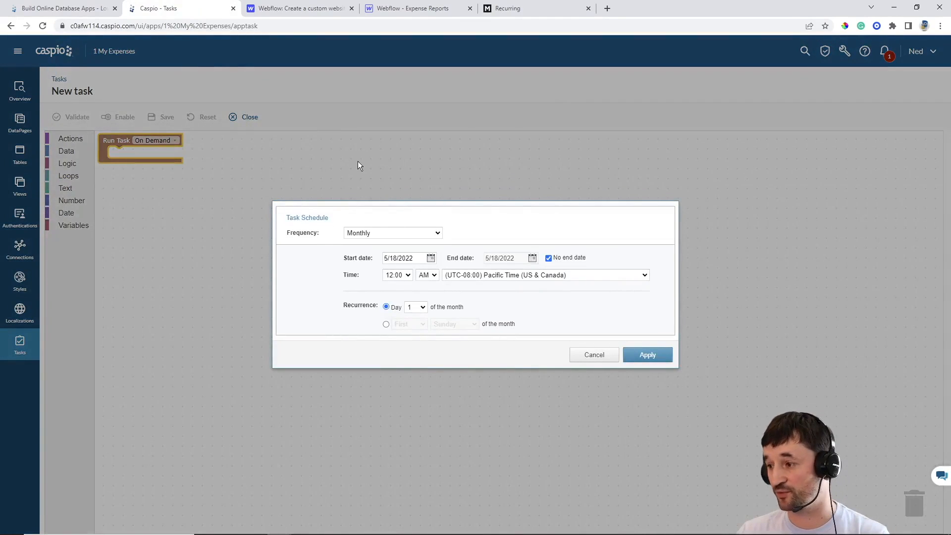
{"action": "left_click", "coordinate": [436, 234]}
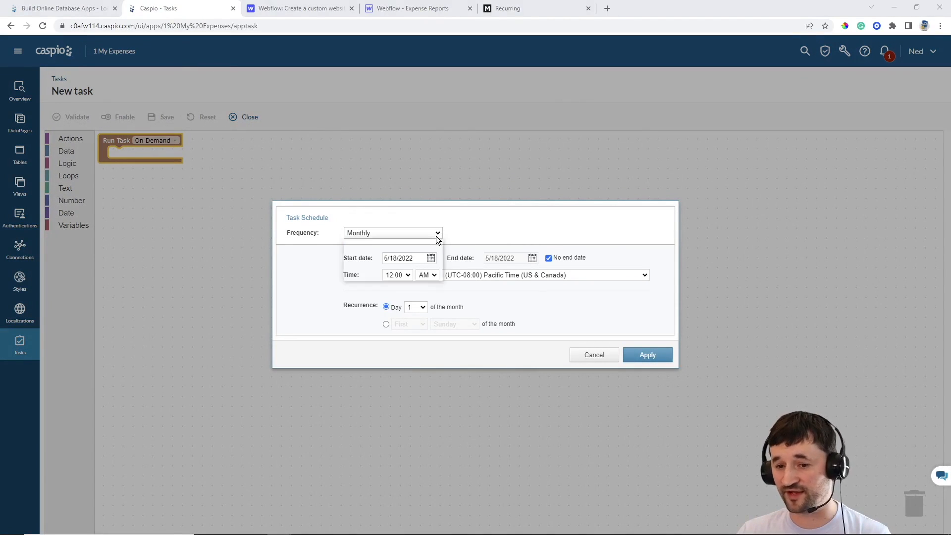
{"action": "left_click", "coordinate": [391, 260]}
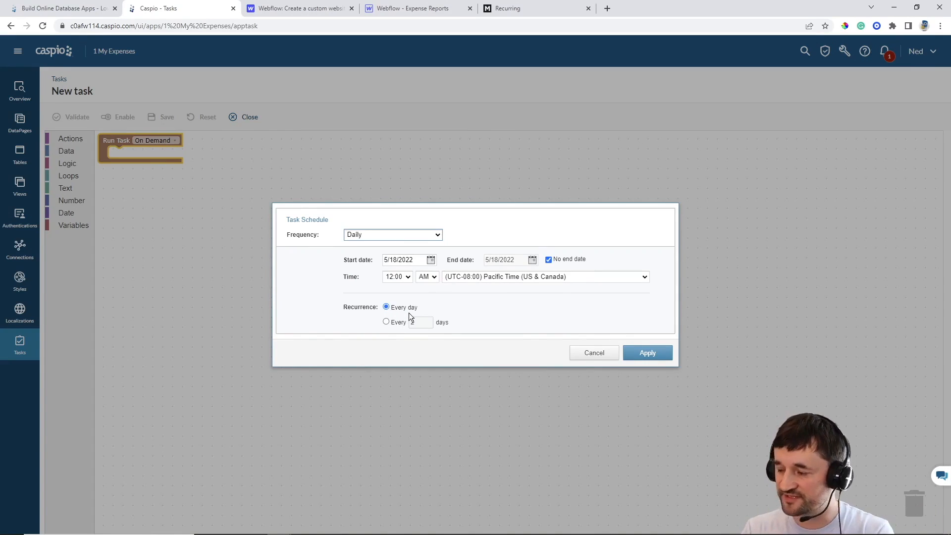
{"action": "left_click", "coordinate": [647, 353]}
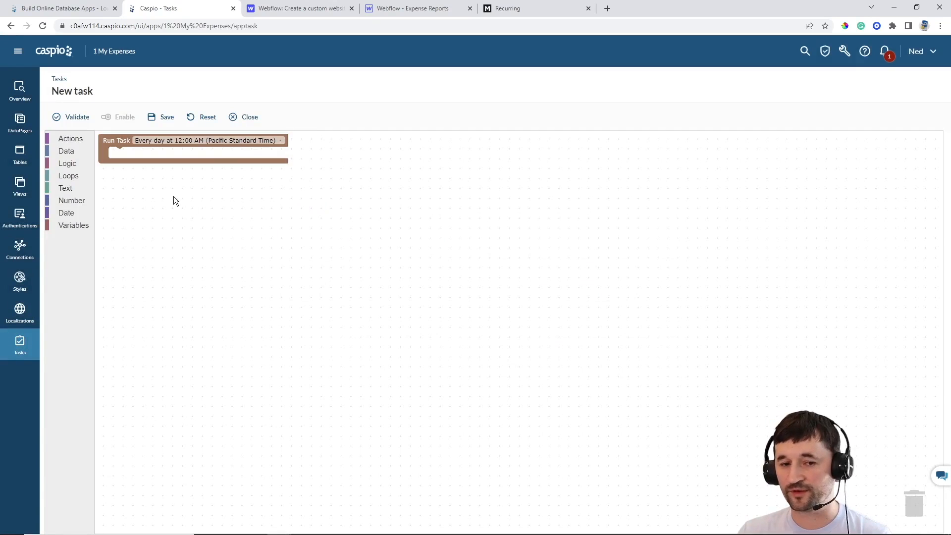
Add an INSERT INTO block to the task targeting ME_tbl_expenses
{"action": "left_click", "coordinate": [71, 140]}
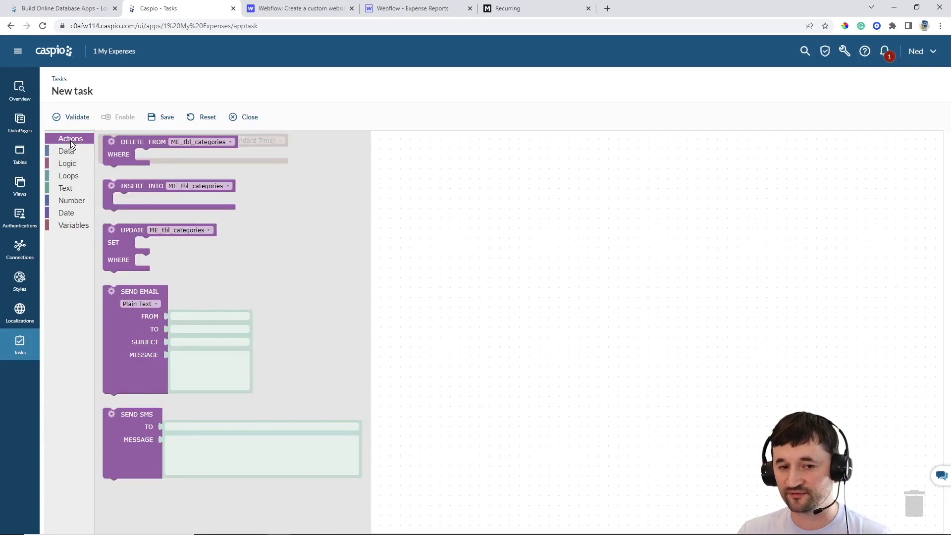
{"action": "left_click_drag", "start_coordinate": [168, 184], "coordinate": [148, 155]}
{"action": "left_click", "coordinate": [194, 155]}
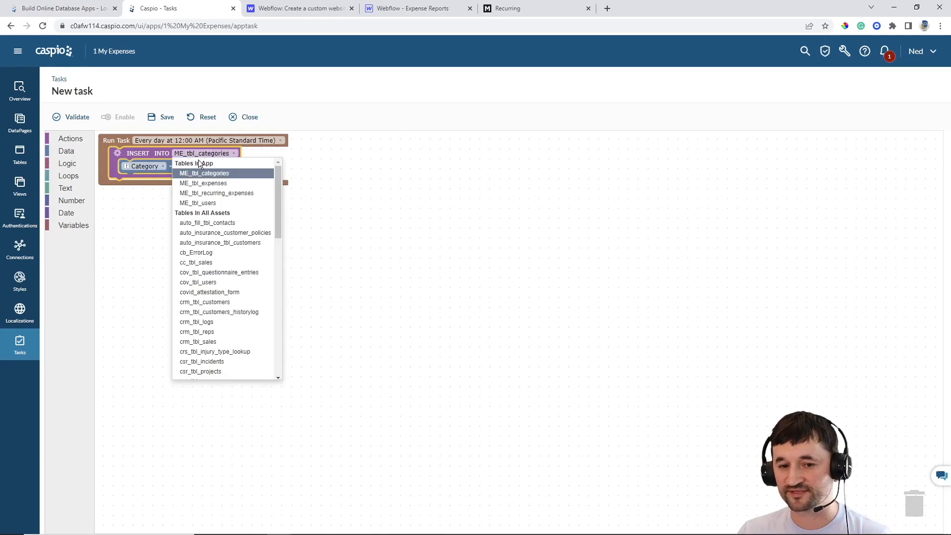
{"action": "left_click", "coordinate": [207, 183]}
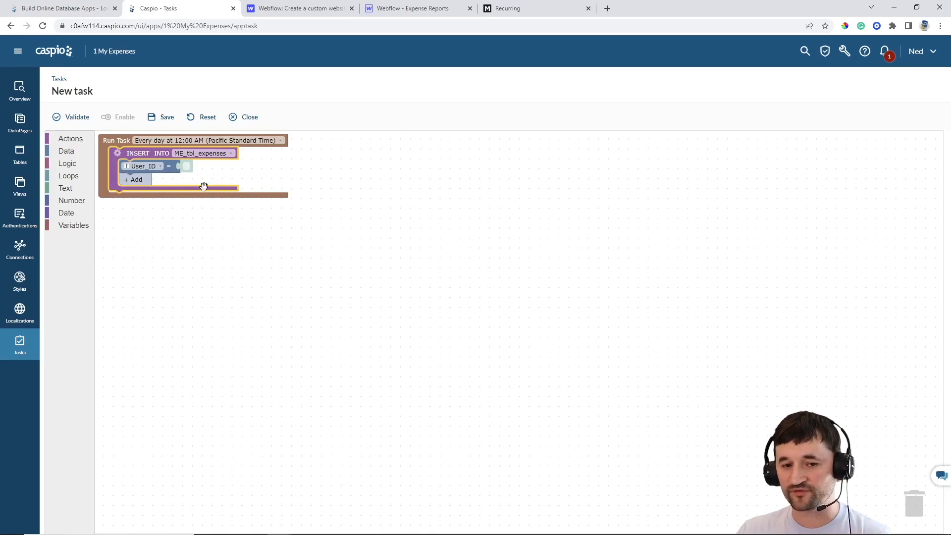
Make the insert SELECT its rows FROM ME_tbl_recurring_expenses
{"action": "left_click", "coordinate": [119, 156]}
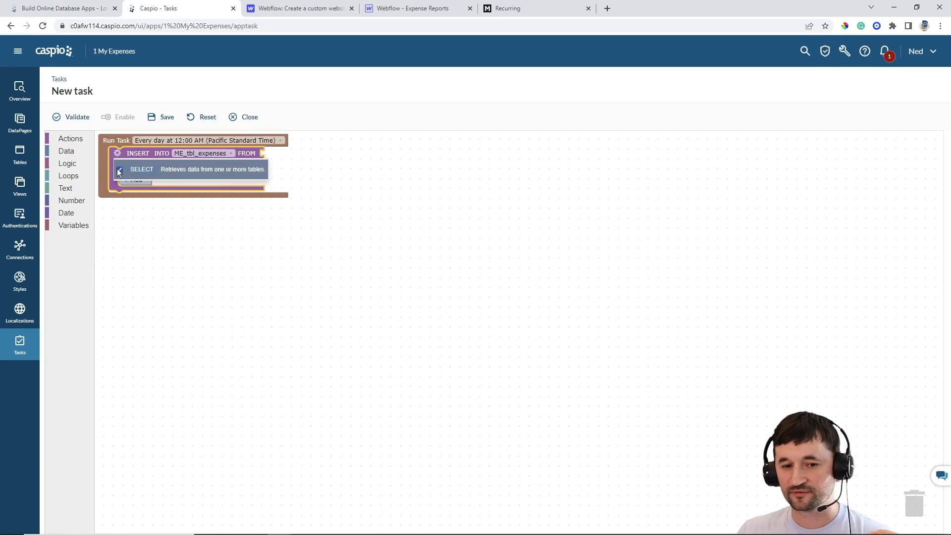
{"action": "left_click", "coordinate": [120, 169]}
{"action": "left_click", "coordinate": [345, 223]}
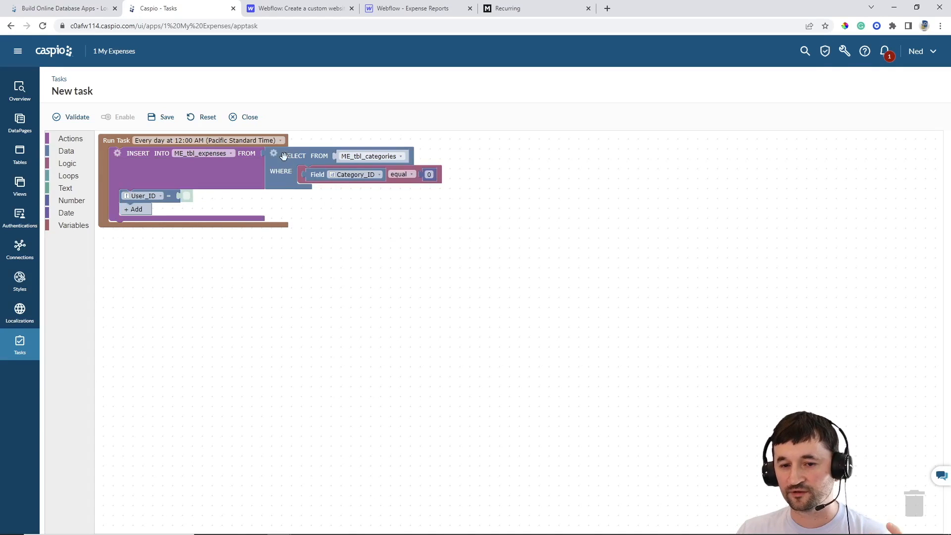
{"action": "left_click", "coordinate": [368, 157]}
{"action": "left_click", "coordinate": [379, 196]}
{"action": "left_click", "coordinate": [492, 231]}
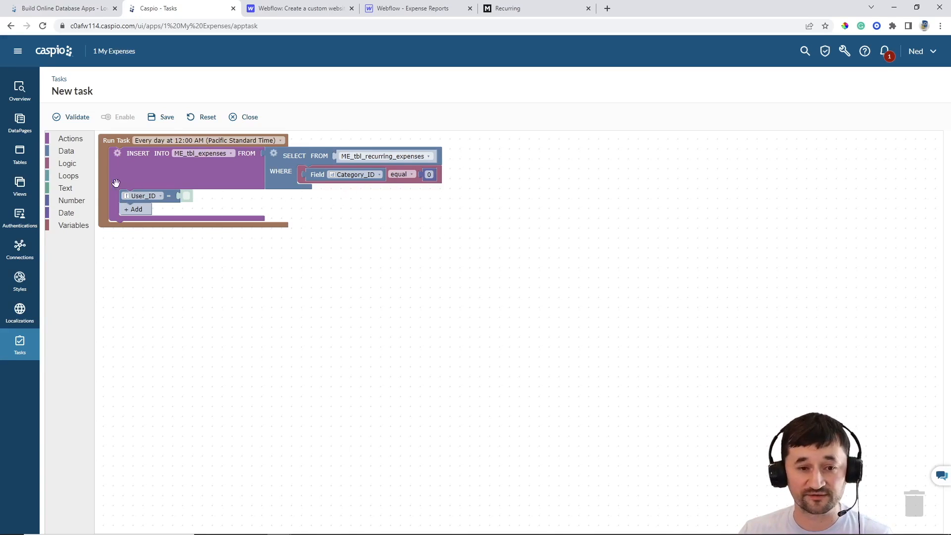
Add an AND to WHERE with a first condition requiring Recurring to equal true
{"action": "left_click", "coordinate": [67, 163]}
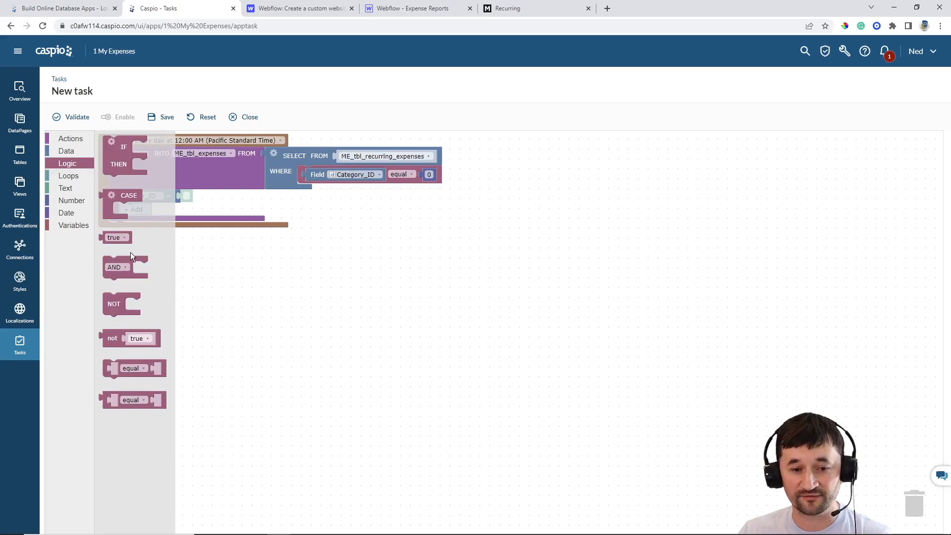
{"action": "left_click_drag", "start_coordinate": [132, 259], "coordinate": [329, 168]}
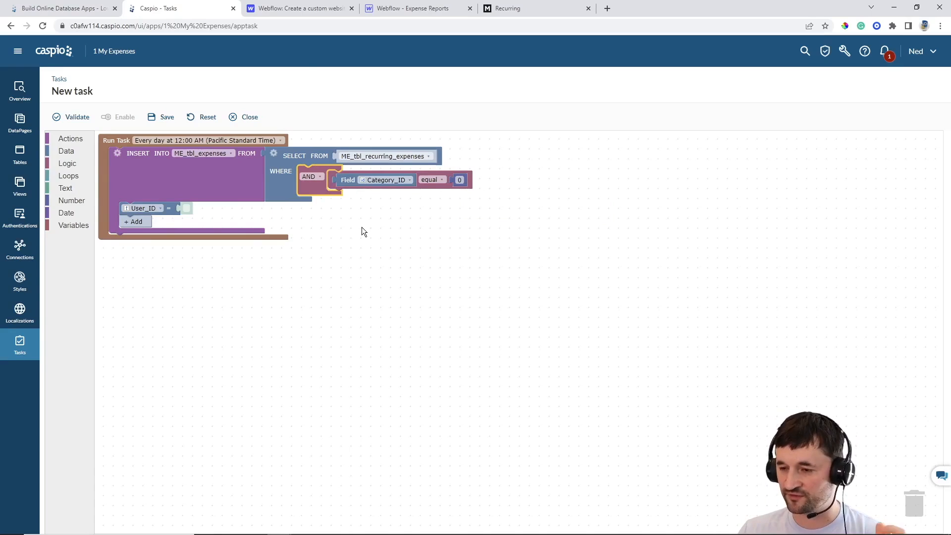
{"action": "left_click", "coordinate": [390, 181]}
{"action": "left_click", "coordinate": [382, 241]}
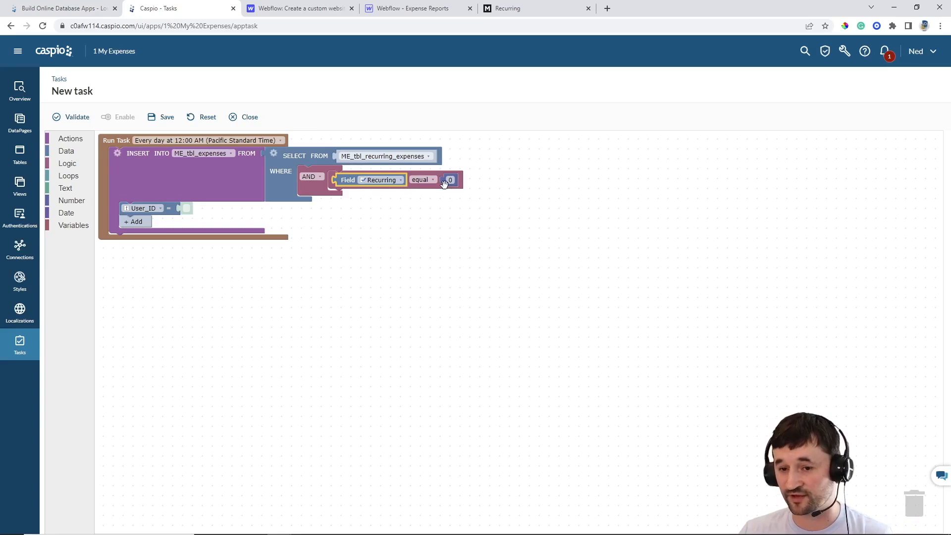
{"action": "left_click_drag", "start_coordinate": [444, 184], "coordinate": [907, 506]}
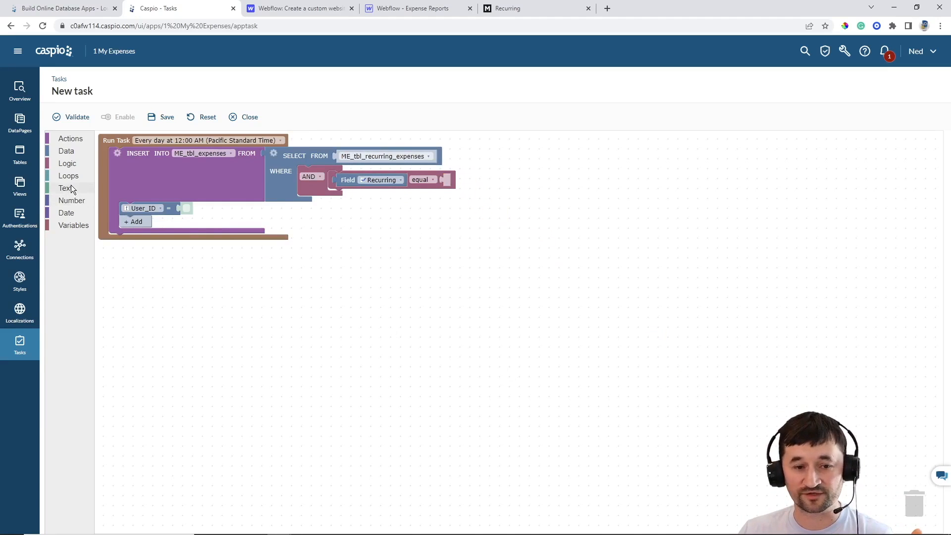
{"action": "left_click", "coordinate": [72, 164]}
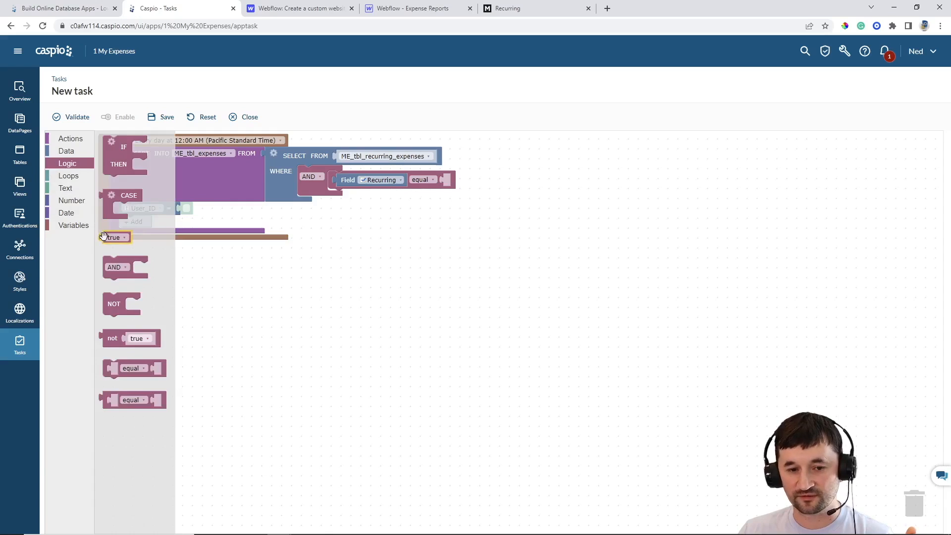
{"action": "left_click_drag", "start_coordinate": [104, 236], "coordinate": [444, 181]}
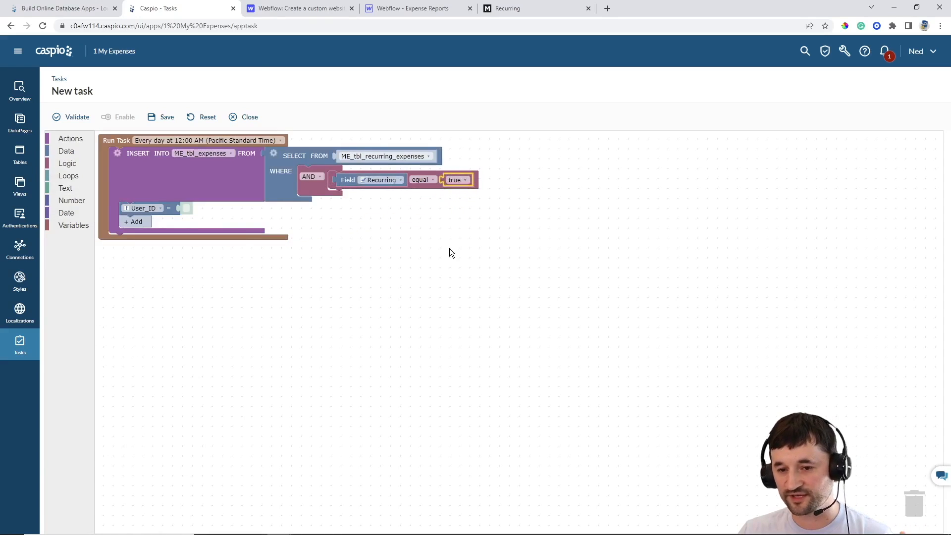
{"action": "left_click", "coordinate": [449, 249]}
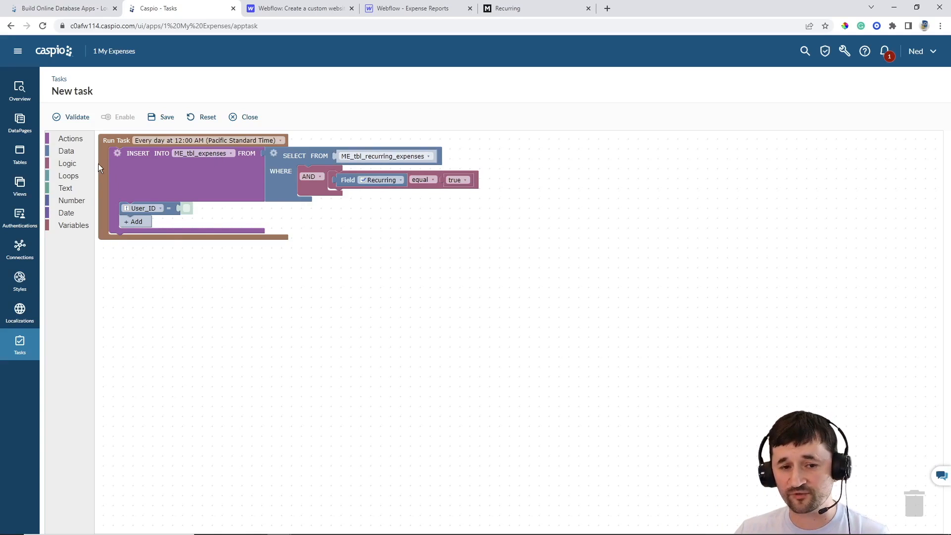
Add a second equal condition under AND using a date part of the Date field
{"action": "left_click", "coordinate": [78, 165]}
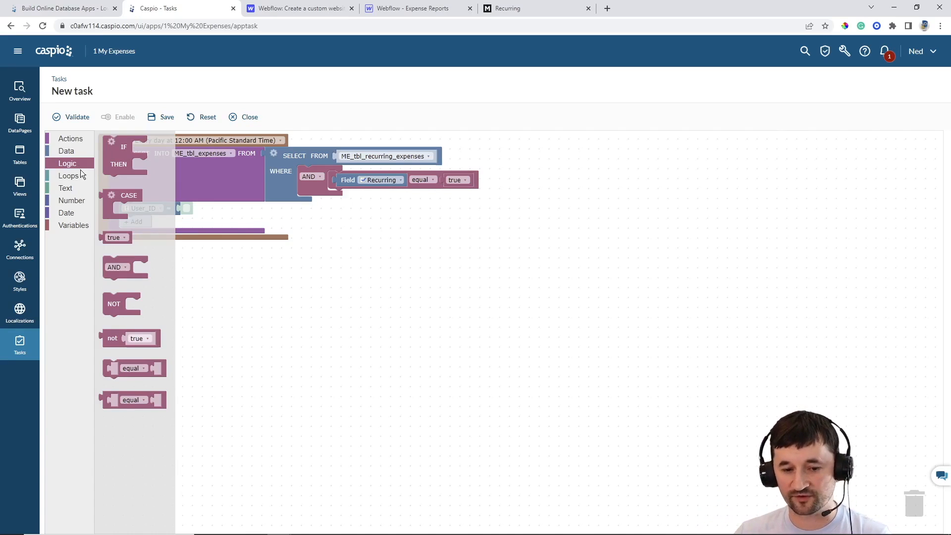
{"action": "left_click", "coordinate": [126, 240]}
{"action": "left_click", "coordinate": [140, 371]}
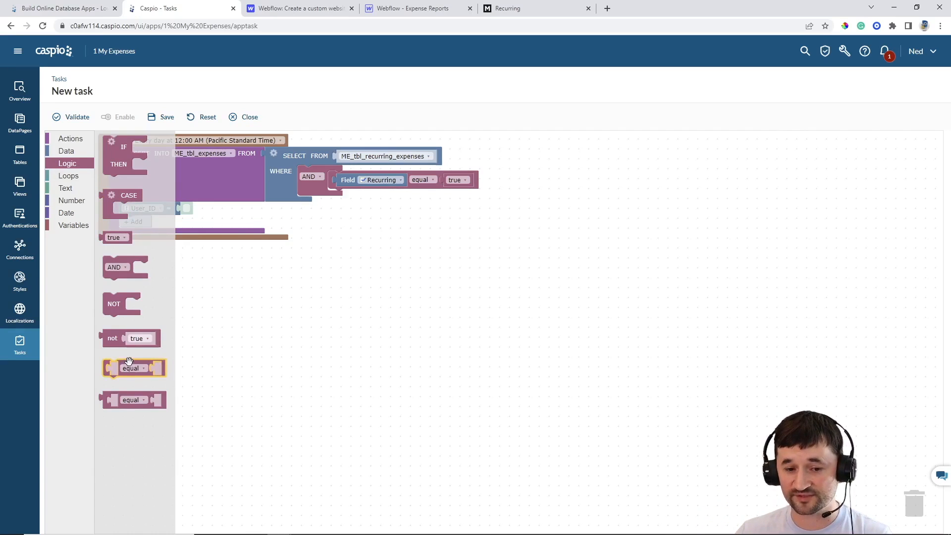
{"action": "left_click_drag", "start_coordinate": [128, 360], "coordinate": [350, 192]}
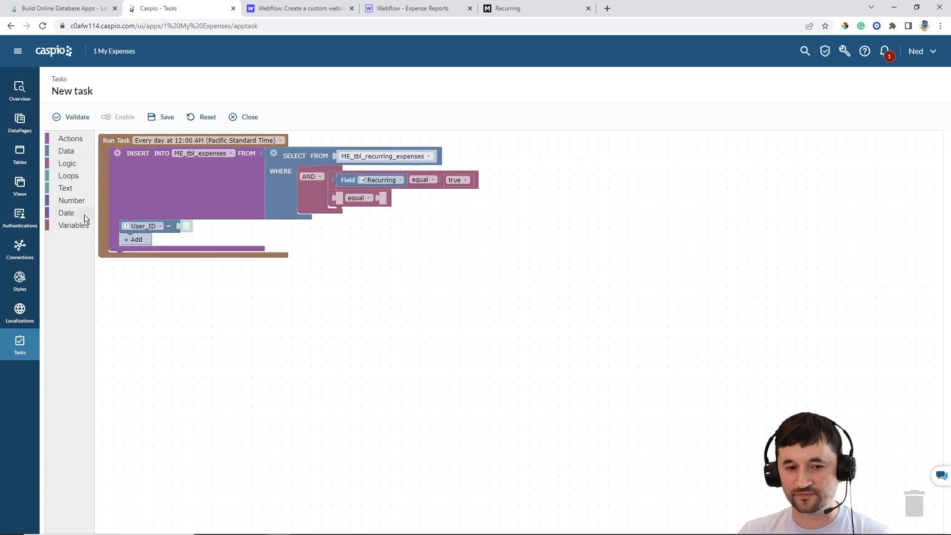
{"action": "left_click", "coordinate": [64, 213]}
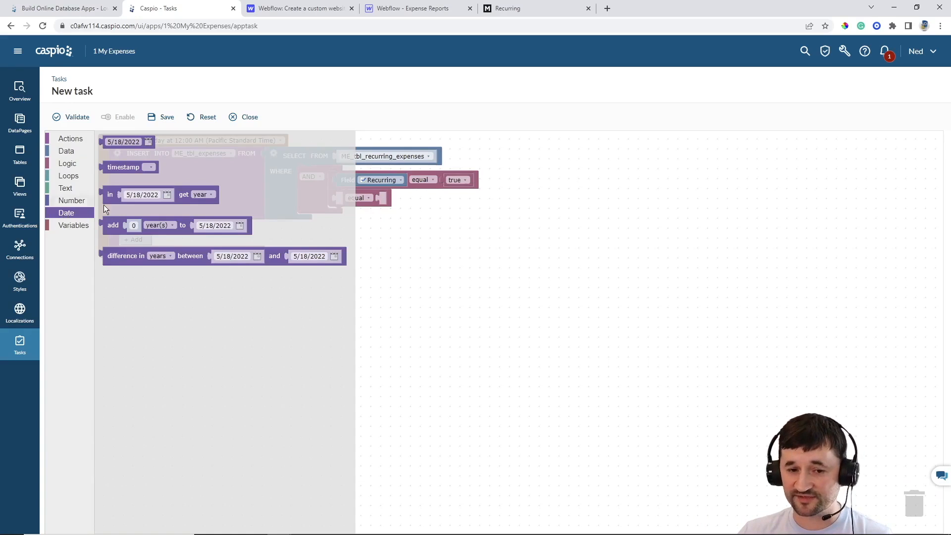
{"action": "left_click_drag", "start_coordinate": [110, 194], "coordinate": [369, 207]}
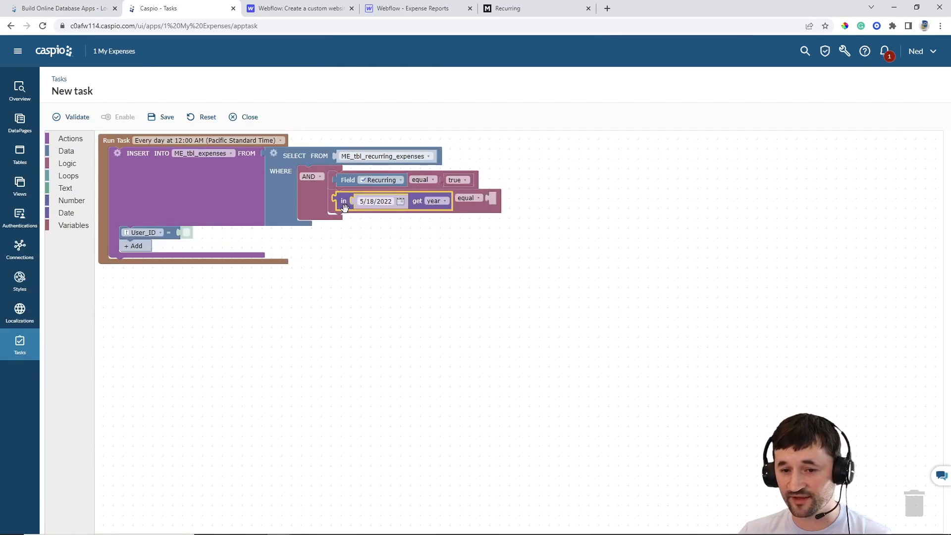
{"action": "left_click", "coordinate": [78, 150]}
{"action": "left_click_drag", "start_coordinate": [112, 143], "coordinate": [370, 204]}
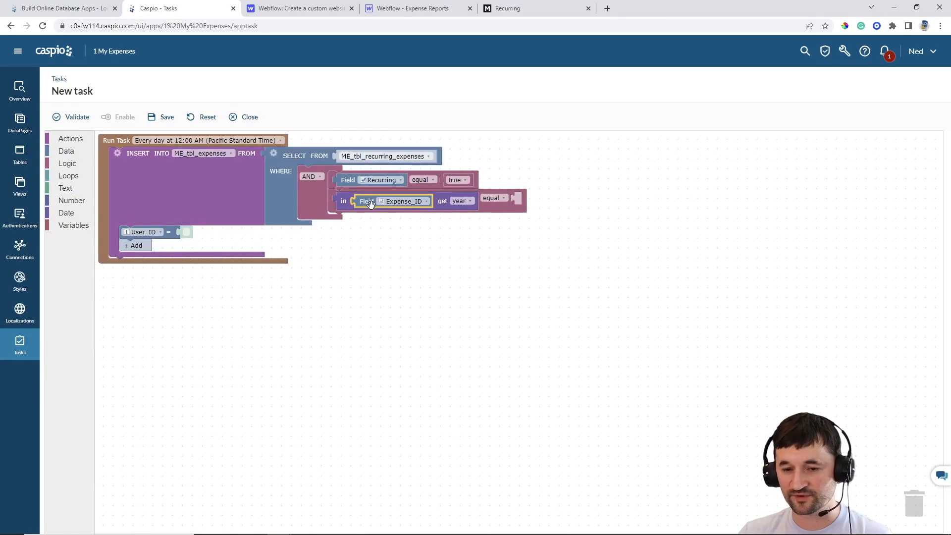
{"action": "left_click", "coordinate": [408, 204]}
{"action": "left_click", "coordinate": [399, 273]}
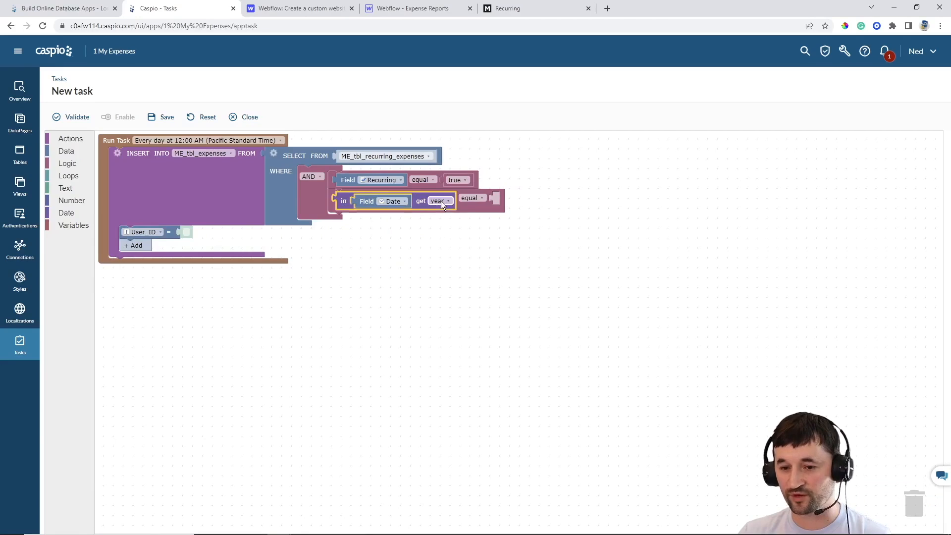
{"action": "left_click", "coordinate": [441, 201]}
Compare the Date field's day with the current timestamp's day in the account timezone
{"action": "left_click", "coordinate": [445, 252]}
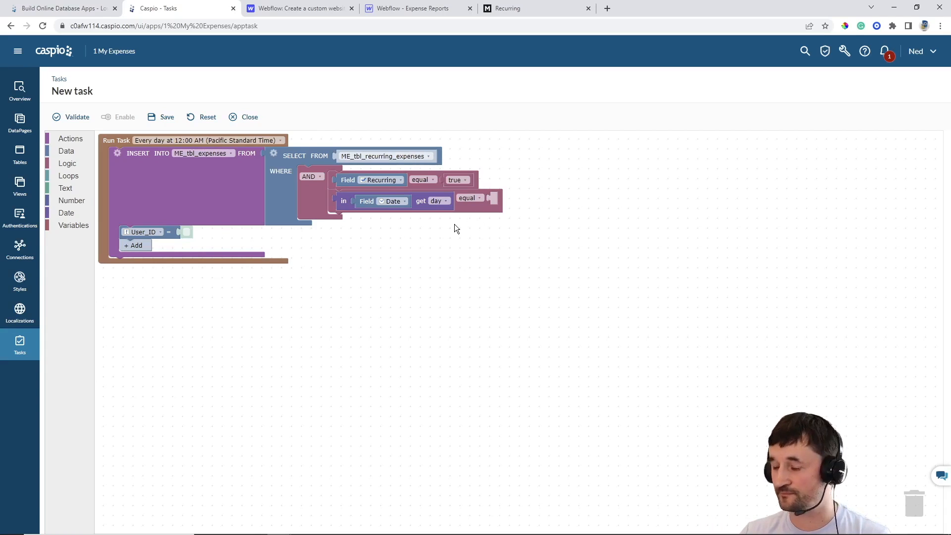
{"action": "left_click", "coordinate": [66, 213]}
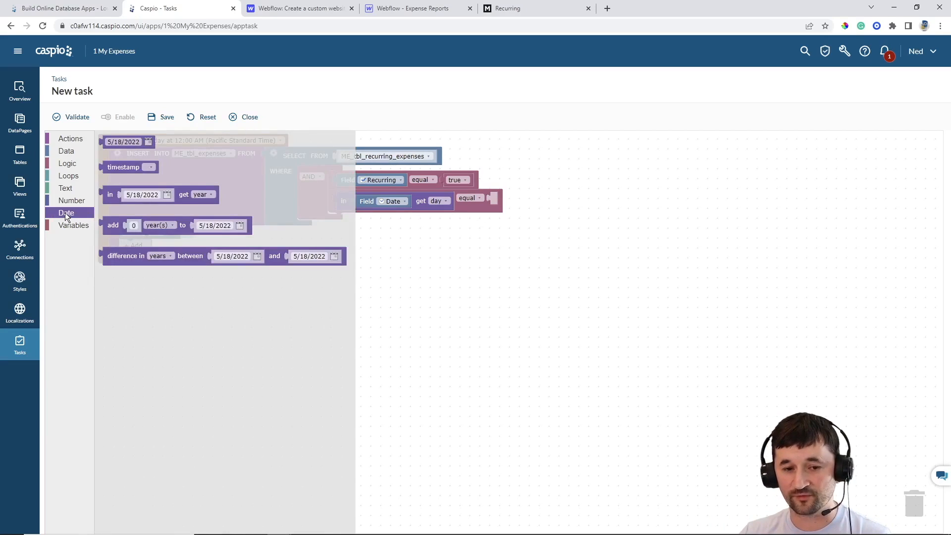
{"action": "left_click_drag", "start_coordinate": [108, 195], "coordinate": [498, 197]}
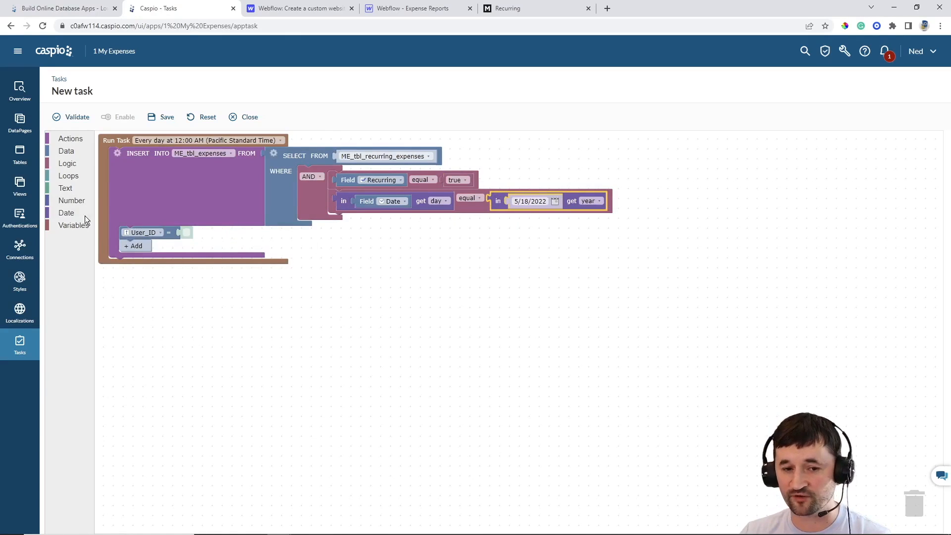
{"action": "left_click", "coordinate": [67, 213]}
{"action": "left_click_drag", "start_coordinate": [113, 168], "coordinate": [520, 201]}
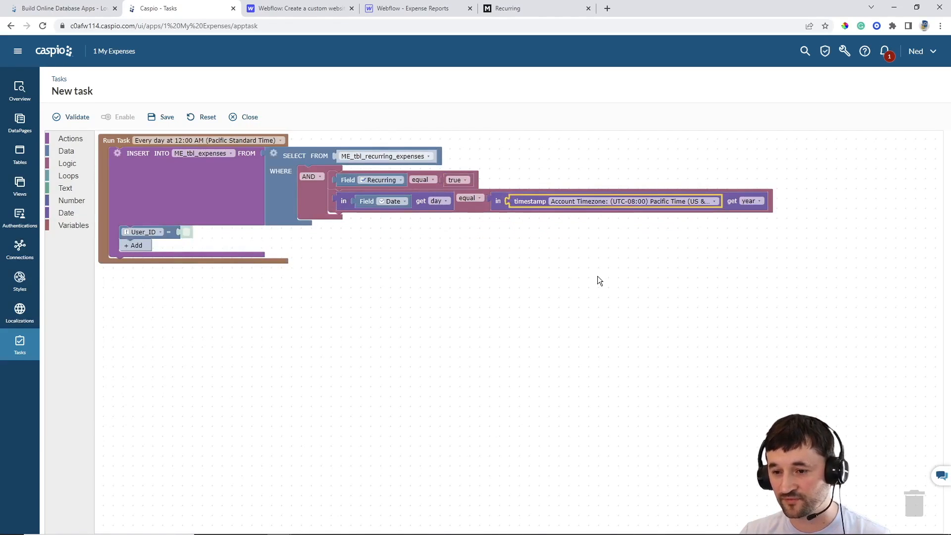
{"action": "left_click", "coordinate": [753, 201]}
{"action": "left_click", "coordinate": [747, 251]}
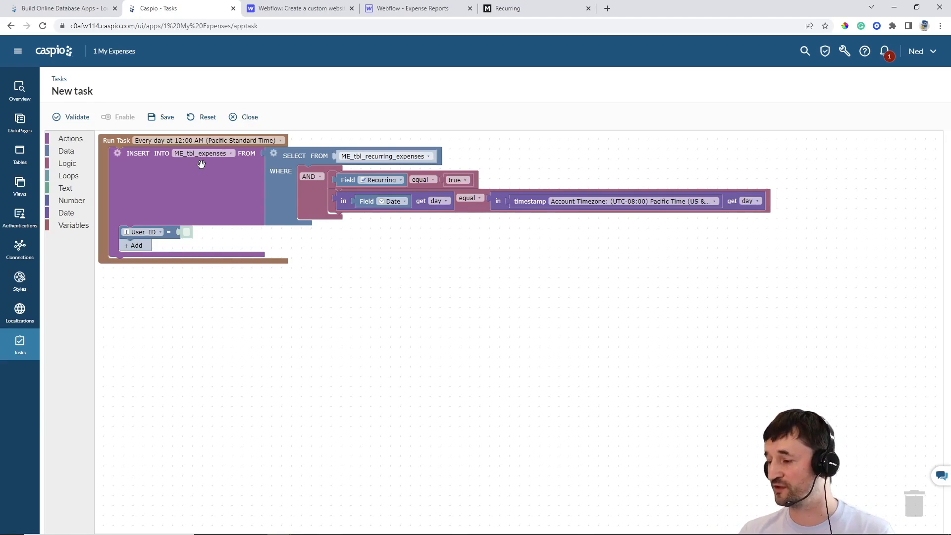
Add Name, Category, Cost and Date rows to the INSERT values
{"action": "left_click", "coordinate": [129, 245]}
{"action": "left_click", "coordinate": [131, 259]}
{"action": "left_click", "coordinate": [134, 272]}
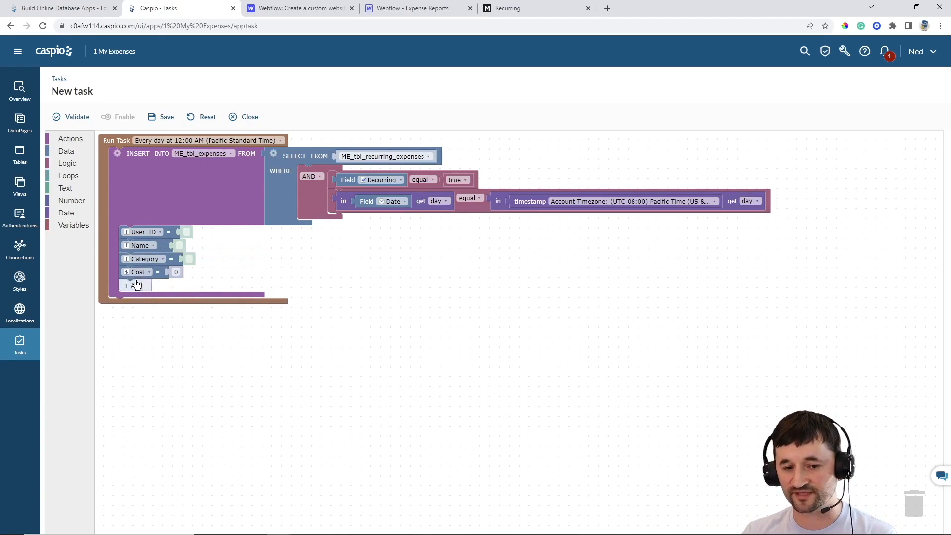
{"action": "left_click", "coordinate": [136, 286]}
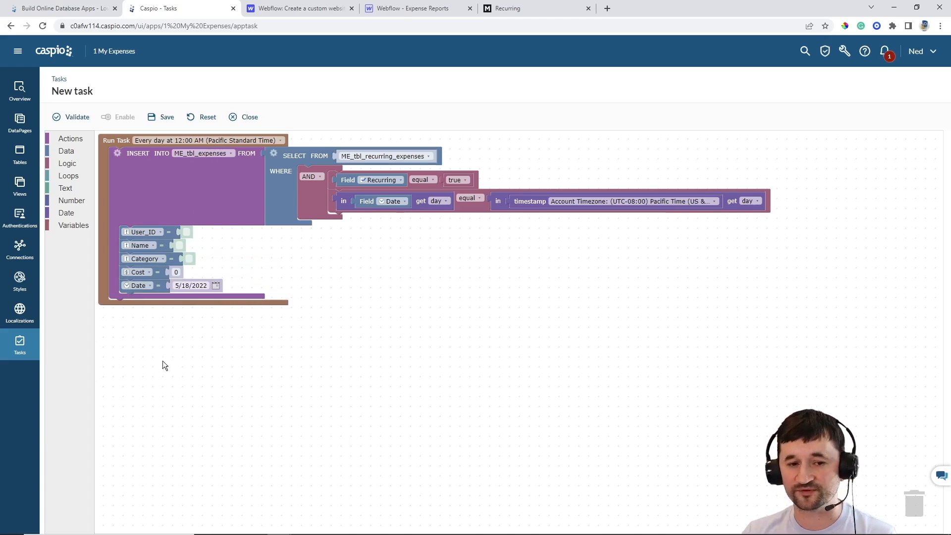
Map User_ID and Name to the matching recurring expense fields
{"action": "left_click", "coordinate": [81, 150]}
{"action": "left_click_drag", "start_coordinate": [114, 142], "coordinate": [190, 234]}
{"action": "left_click", "coordinate": [224, 236]}
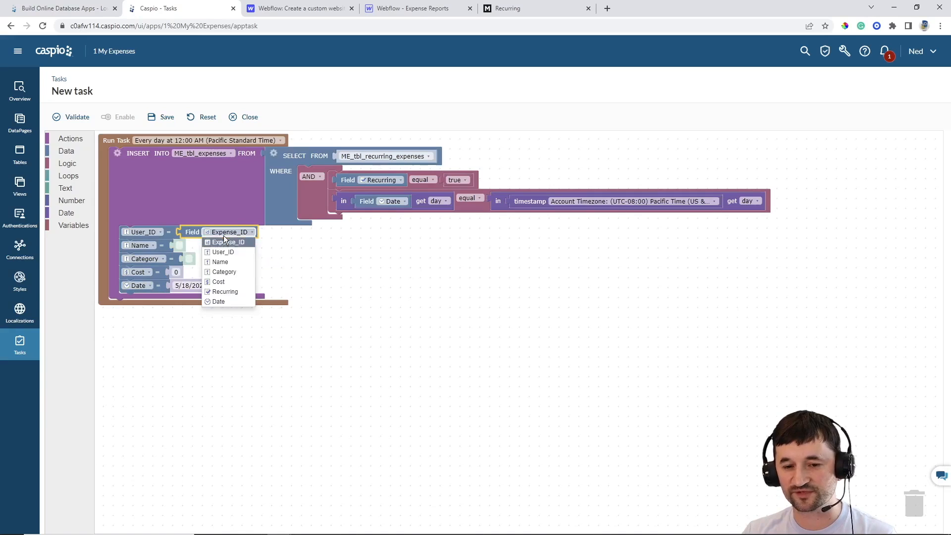
{"action": "left_click", "coordinate": [227, 253]}
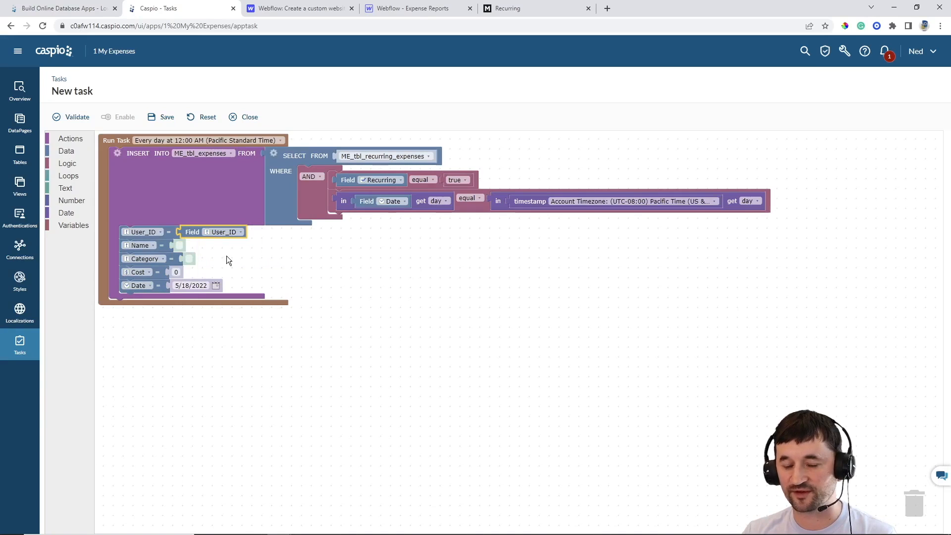
{"action": "left_click", "coordinate": [71, 154]}
{"action": "left_click_drag", "start_coordinate": [111, 143], "coordinate": [180, 246]}
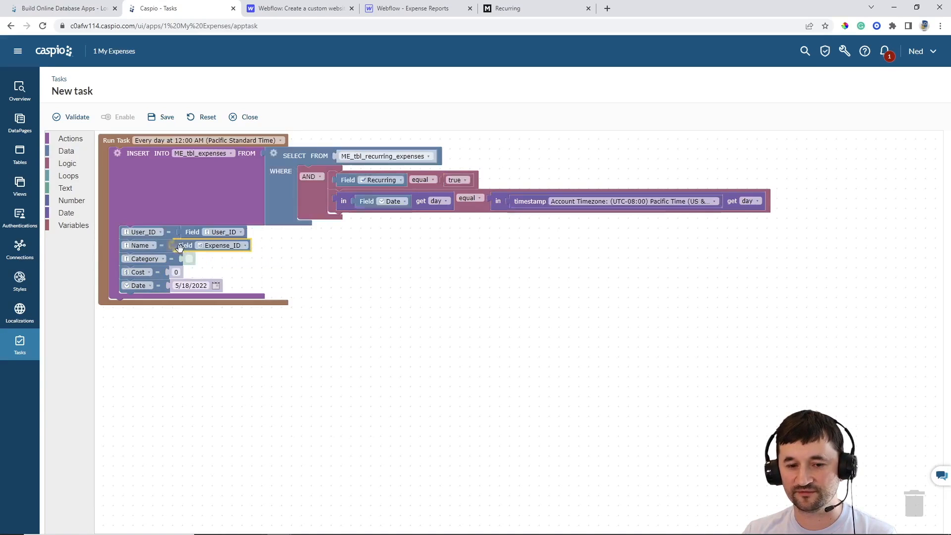
{"action": "left_click", "coordinate": [223, 245]}
{"action": "left_click", "coordinate": [209, 272]}
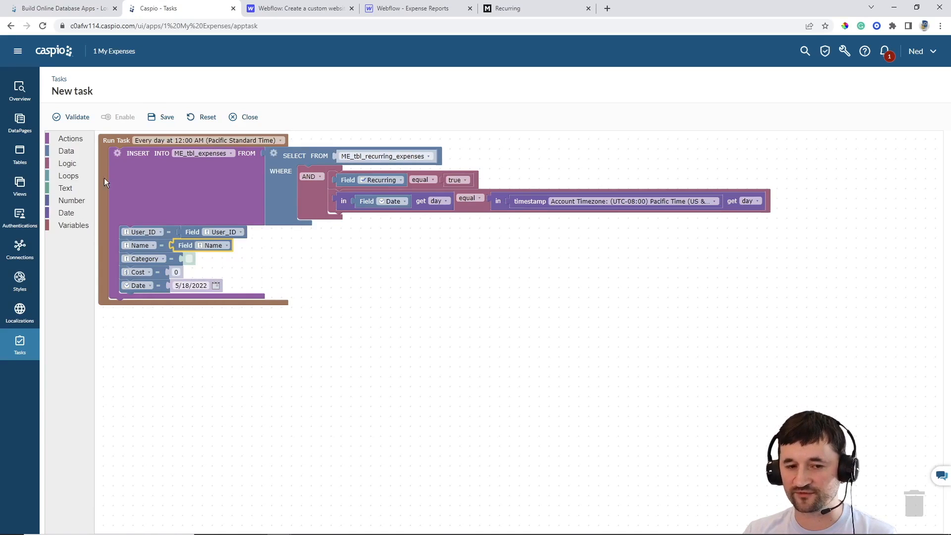
Map Category and Cost to their recurring expense fields using duplicated field blocks
{"action": "right_click", "coordinate": [189, 247]}
{"action": "left_click", "coordinate": [200, 255]}
{"action": "mouse_move", "coordinate": [200, 255]}
{"action": "left_mouse_down"}
{"action": "mouse_move", "coordinate": [211, 283]}
{"action": "mouse_move", "coordinate": [201, 258]}
{"action": "left_mouse_up"}
{"action": "left_click", "coordinate": [221, 261]}
{"action": "left_click", "coordinate": [223, 298]}
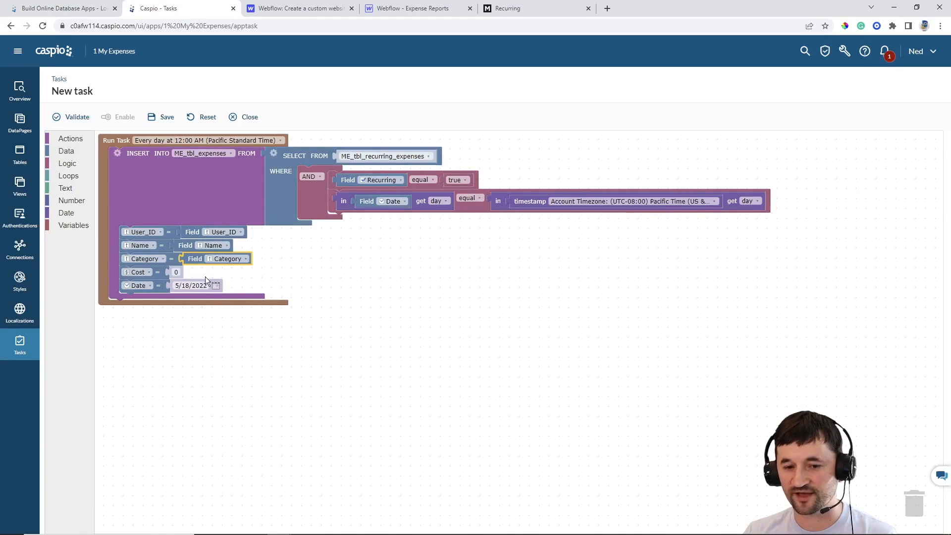
{"action": "right_click", "coordinate": [196, 258]}
{"action": "left_click", "coordinate": [203, 266]}
{"action": "mouse_move", "coordinate": [203, 266]}
{"action": "left_mouse_down"}
{"action": "mouse_move", "coordinate": [203, 281]}
{"action": "mouse_move", "coordinate": [198, 276]}
{"action": "left_mouse_up"}
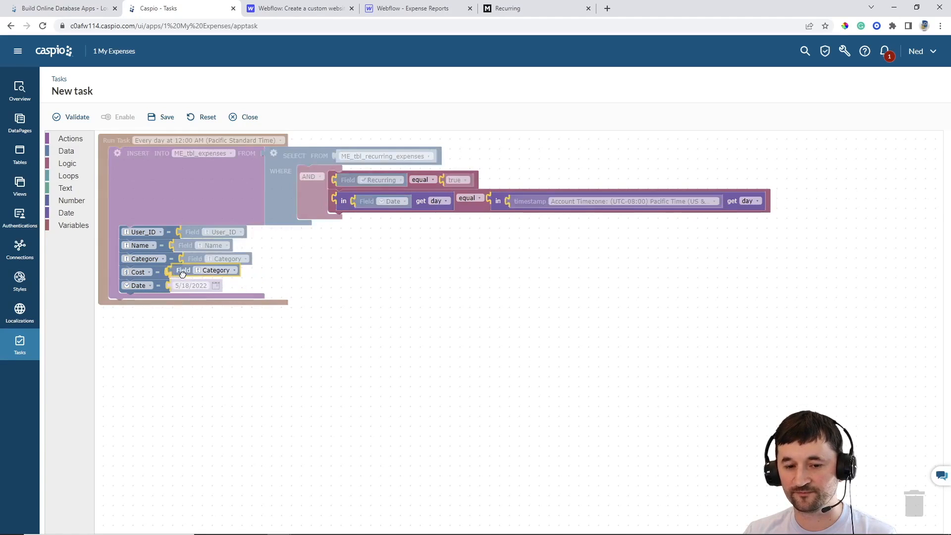
{"action": "left_click", "coordinate": [207, 274]}
{"action": "left_click", "coordinate": [210, 321]}
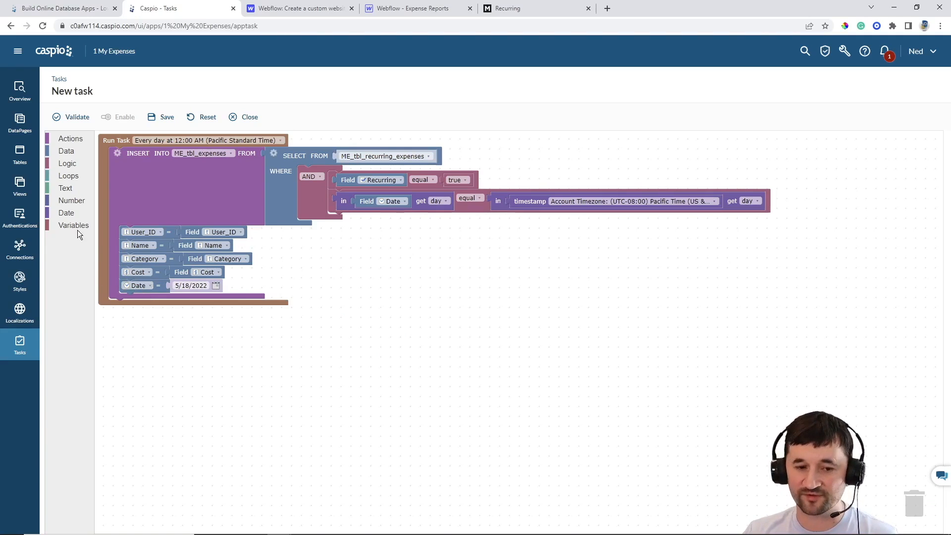
Set the inserted Date to the current timestamp
{"action": "left_click", "coordinate": [68, 212]}
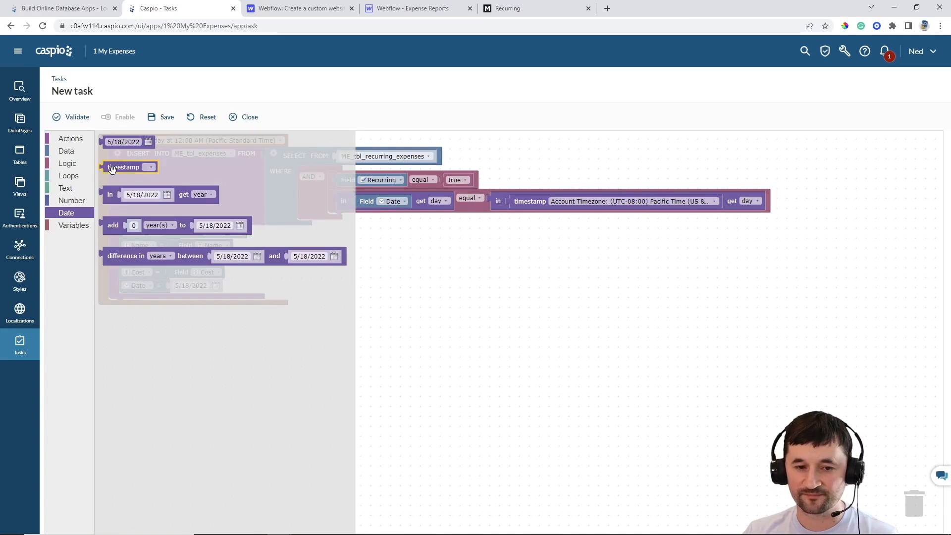
{"action": "left_click_drag", "start_coordinate": [112, 169], "coordinate": [177, 286]}
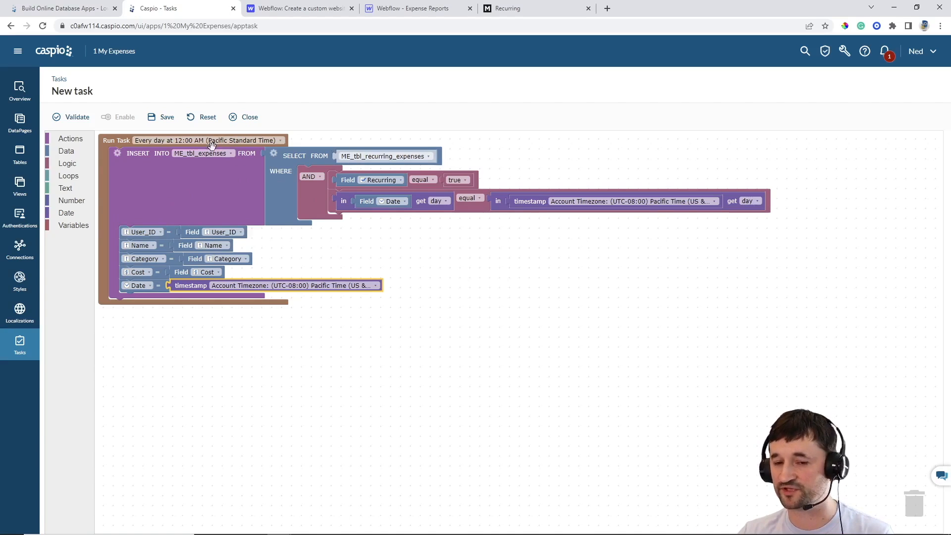
{"action": "left_click", "coordinate": [456, 335]}
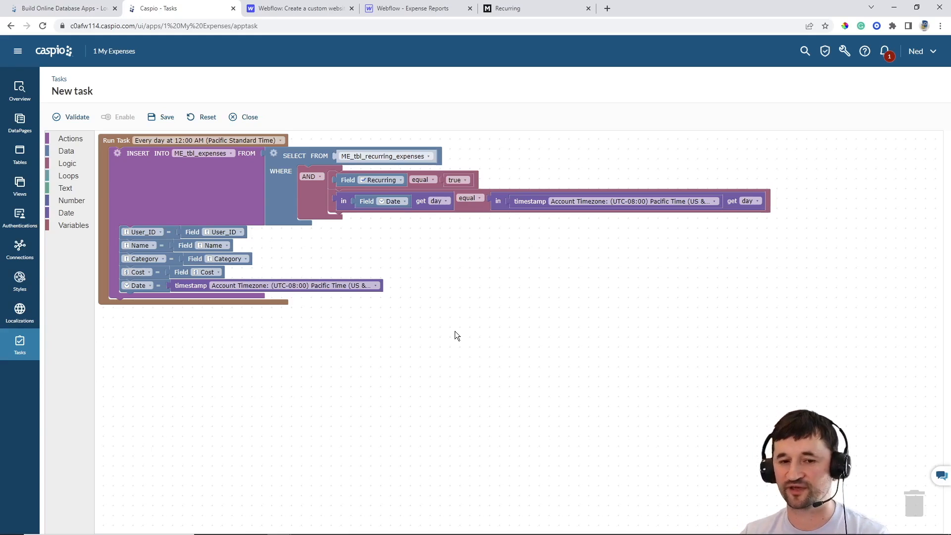
Save the task as ME_copy_recurring_payments_to_expense_tbl and enable it
{"action": "left_click", "coordinate": [165, 117]}
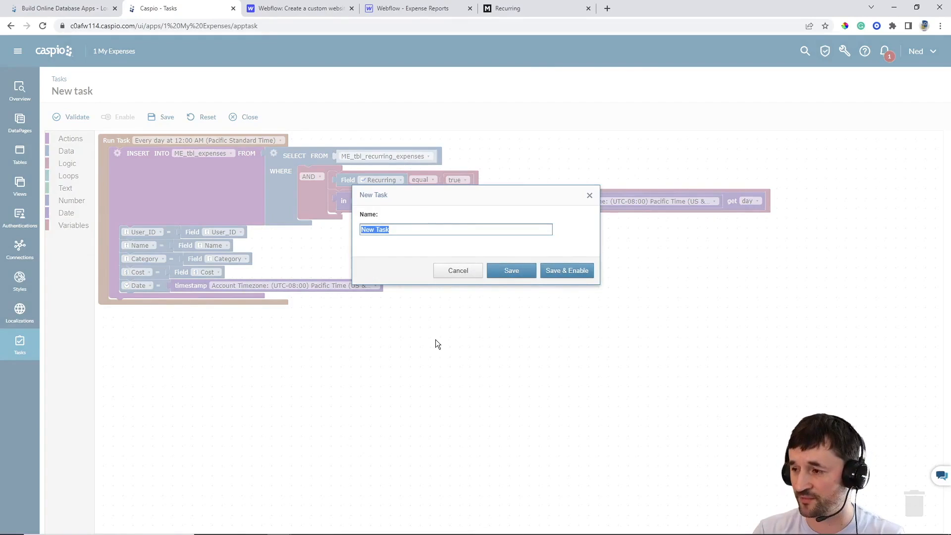
{"action": "type", "text": "ME"}
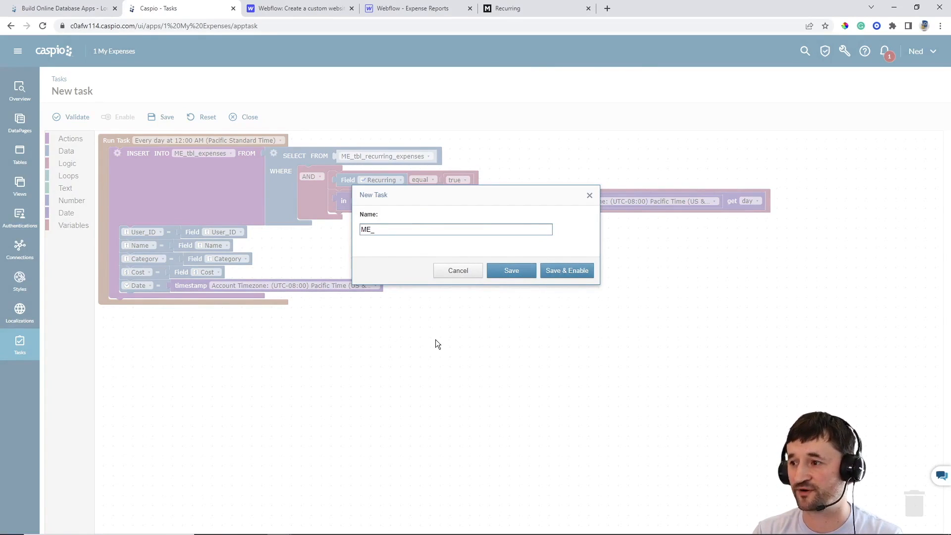
{"action": "type", "text": "_"}
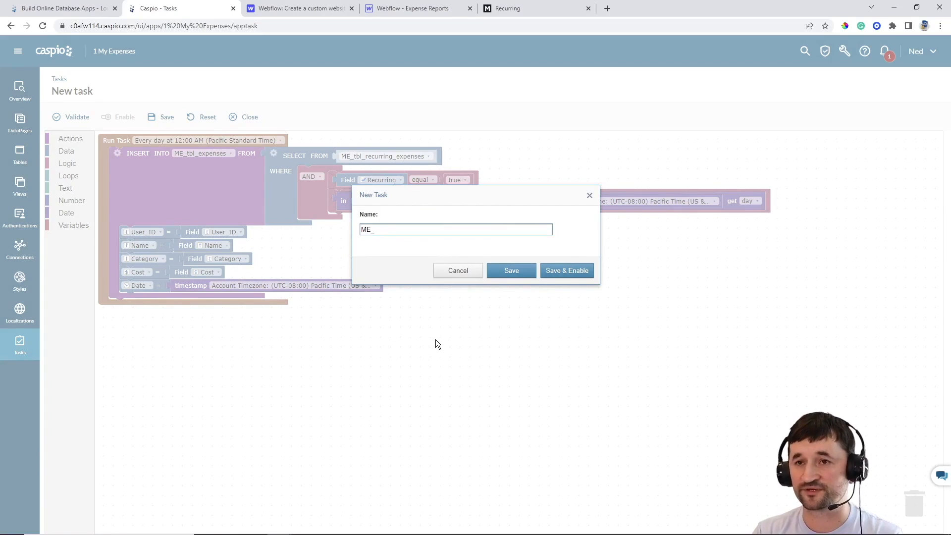
{"action": "type", "text": "copy_"}
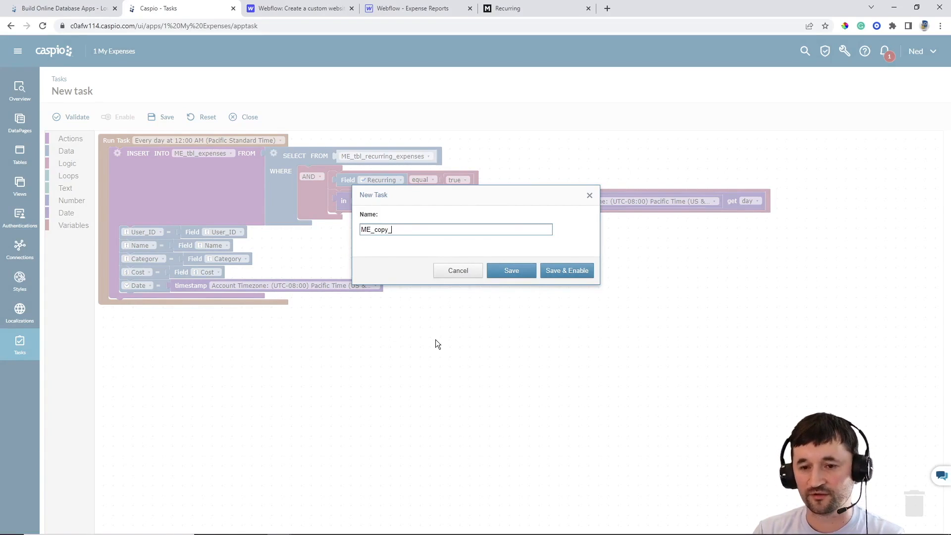
{"action": "type", "text": "recurring_ap"}
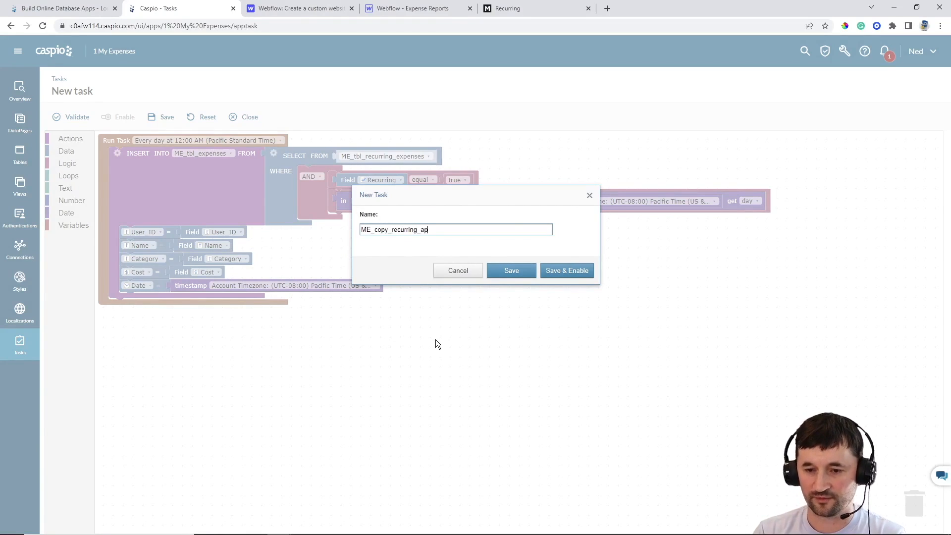
{"action": "key", "text": "BackSpace"}
{"action": "key", "text": "BackSpace"}
{"action": "type", "text": "payments"}
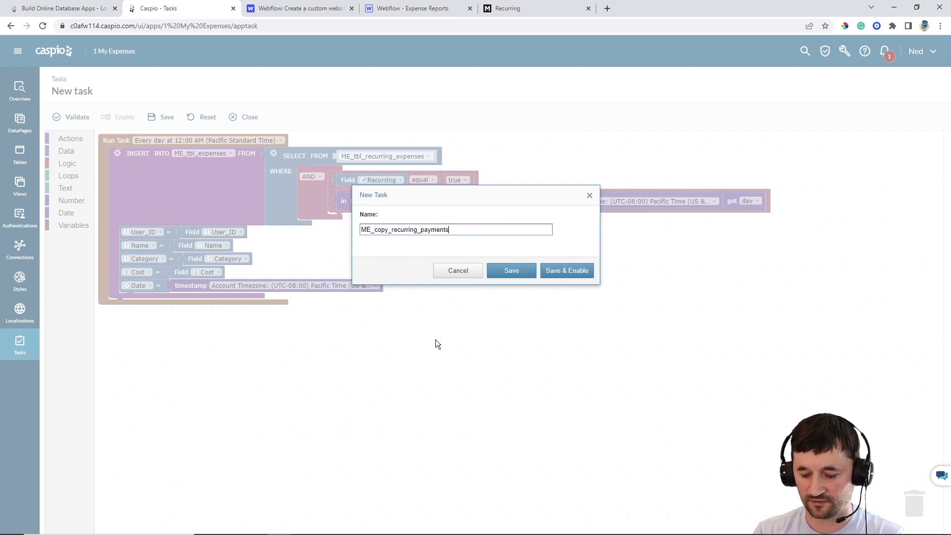
{"action": "type", "text": "_to_"}
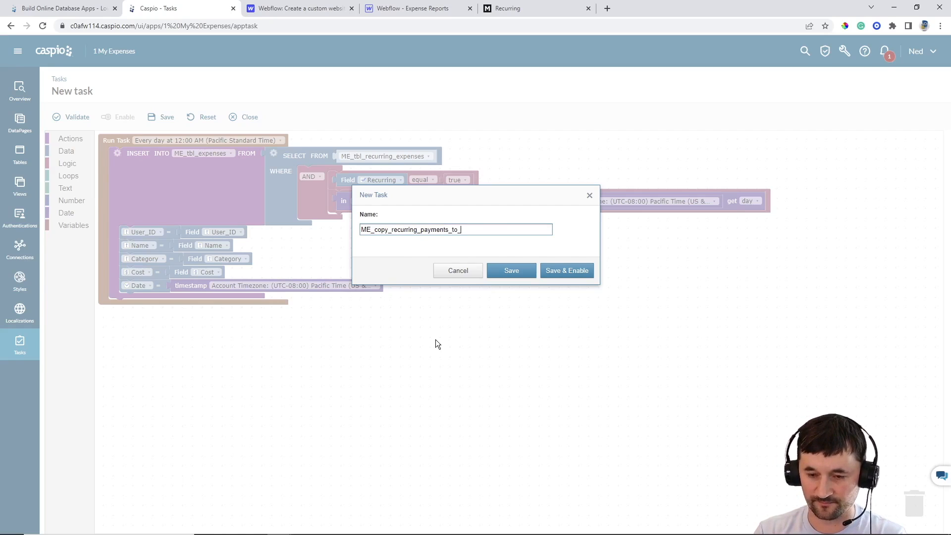
{"action": "type", "text": "expense_tbl"}
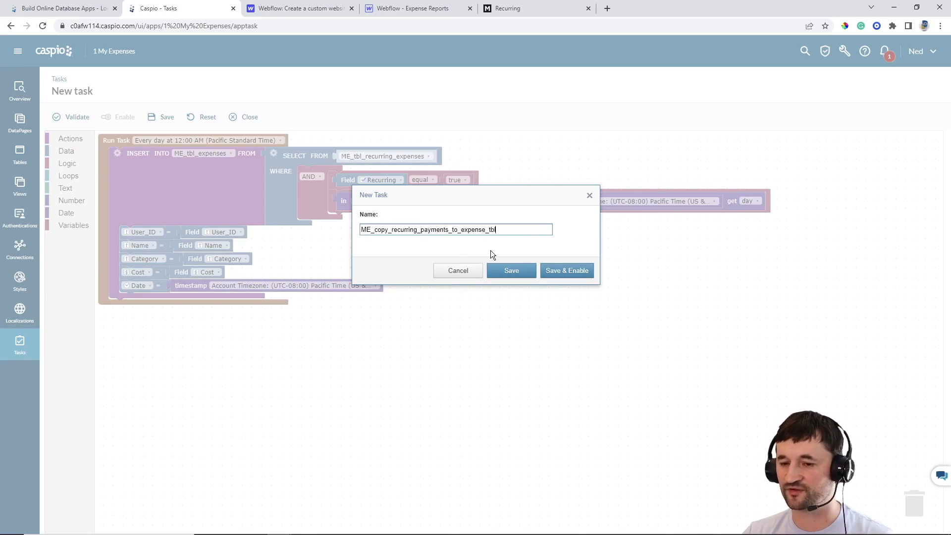
{"action": "left_click", "coordinate": [565, 270]}
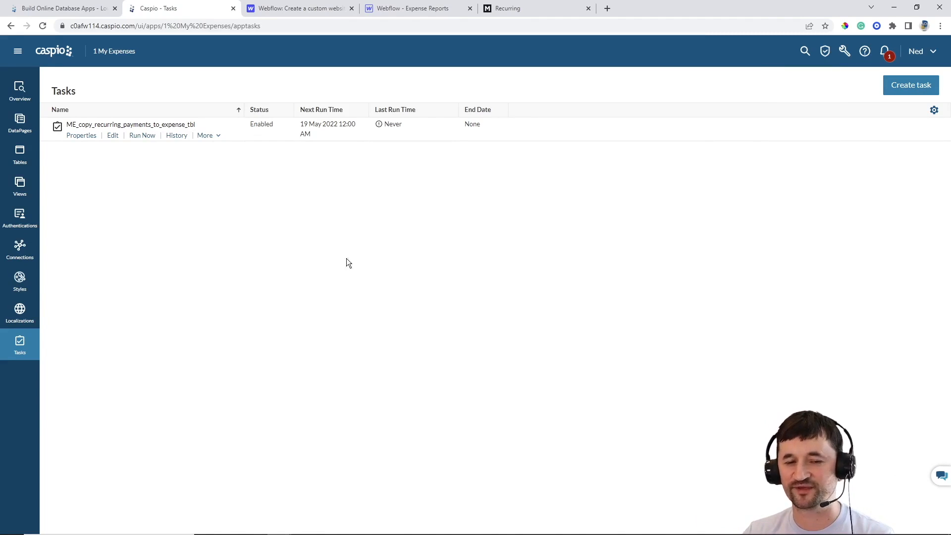
Start a new Forms > Submission Form DataPage and open its data source list
{"action": "left_click", "coordinate": [20, 123]}
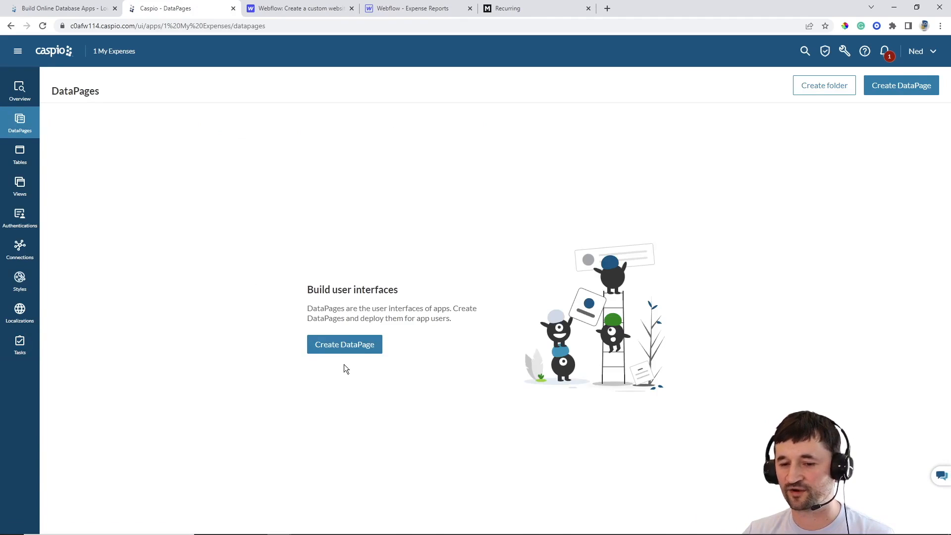
{"action": "left_click", "coordinate": [349, 346]}
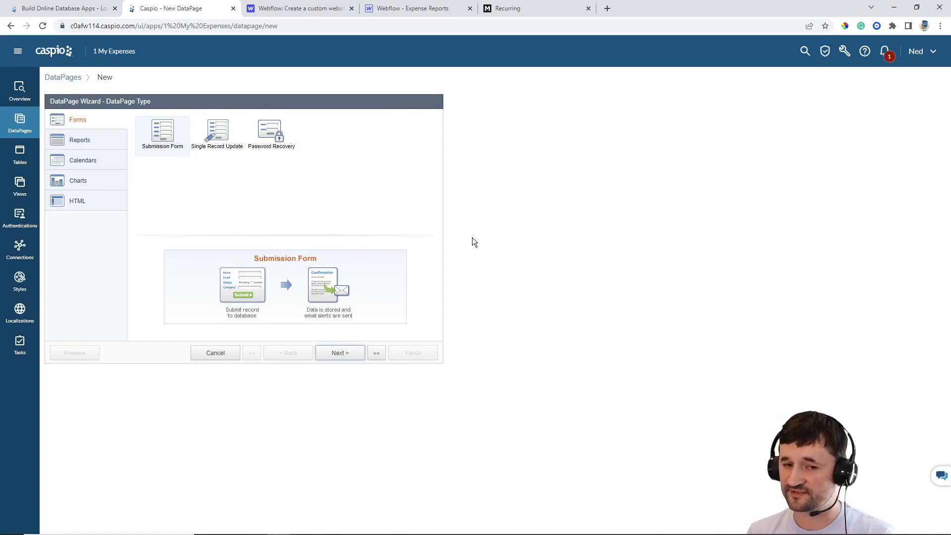
{"action": "left_click", "coordinate": [123, 145]}
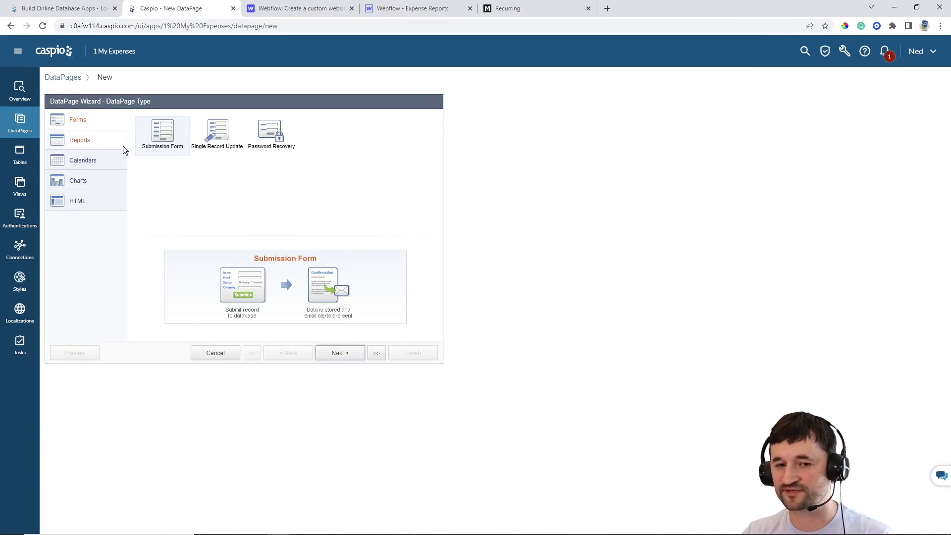
{"action": "left_click", "coordinate": [96, 165]}
{"action": "left_click", "coordinate": [91, 179]}
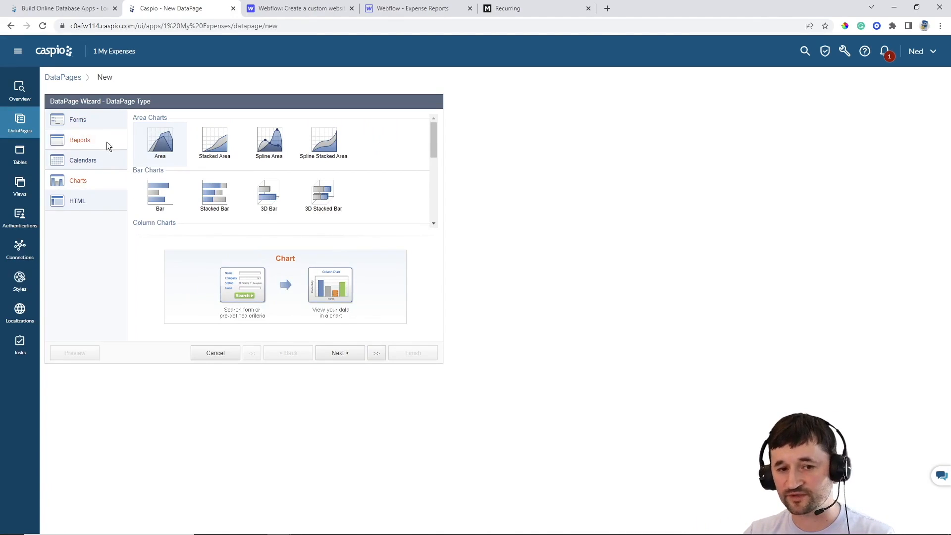
{"action": "left_click", "coordinate": [98, 123]}
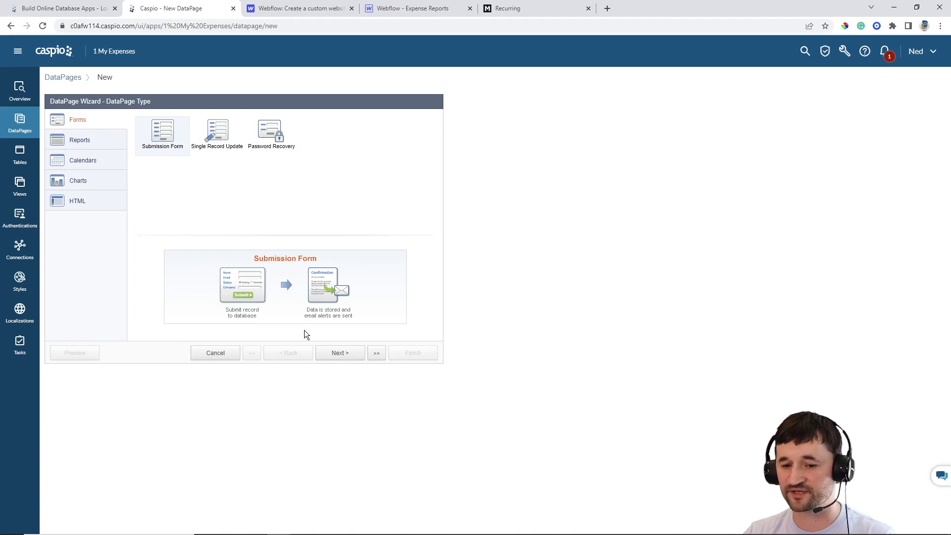
{"action": "left_click", "coordinate": [334, 353]}
{"action": "left_click", "coordinate": [121, 150]}
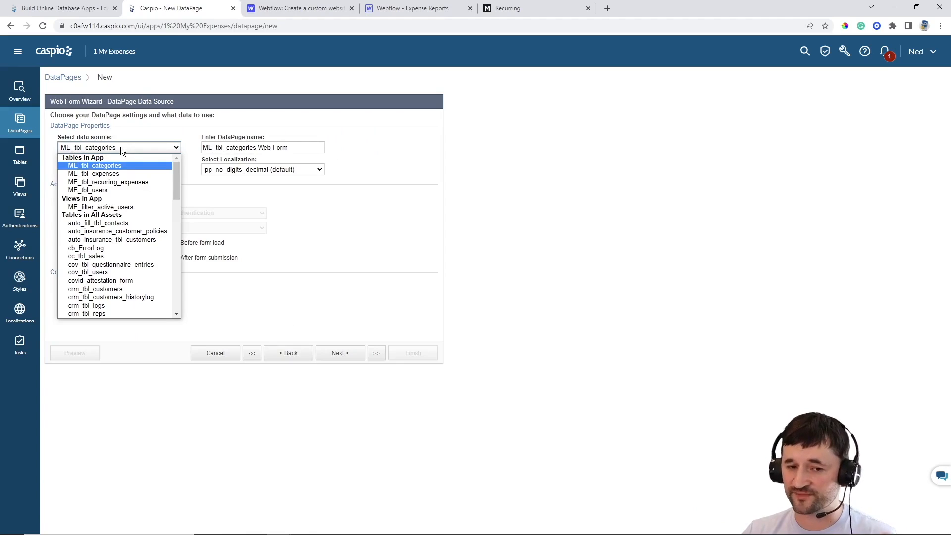
Use ME_tbl_users as the data source and name the DataPage 'Registration Form'
{"action": "left_click", "coordinate": [121, 191]}
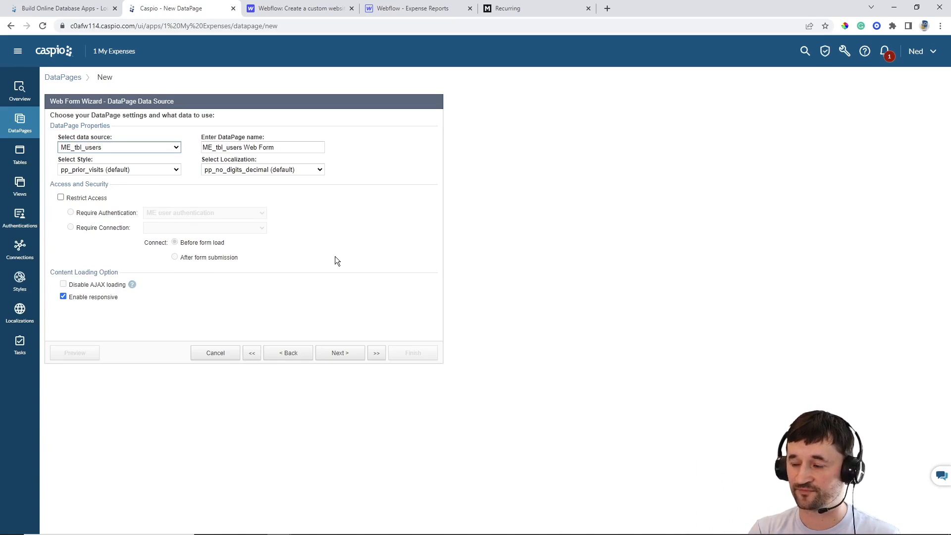
{"action": "left_click_drag", "start_coordinate": [287, 147], "coordinate": [181, 147]}
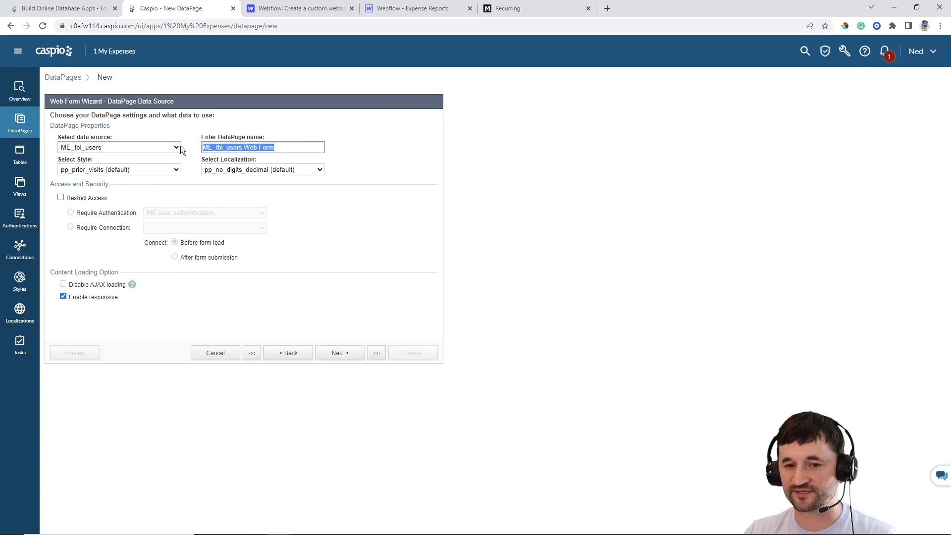
{"action": "type", "text": "Registra"}
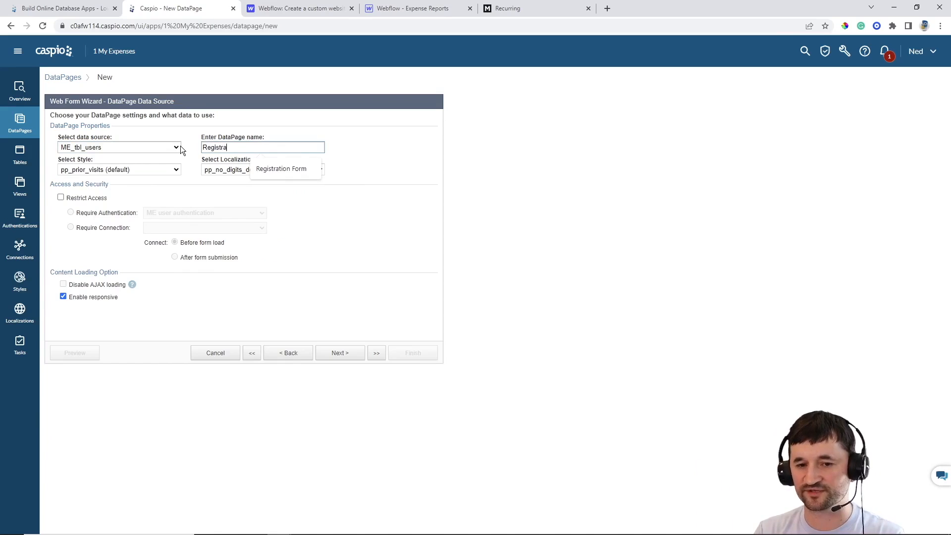
{"action": "type", "text": "tion Form"}
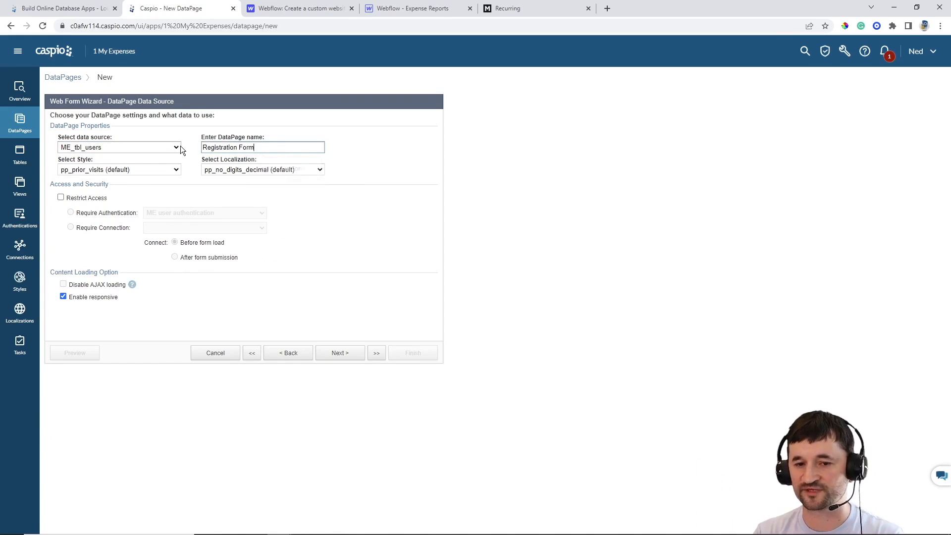
Choose the Gray style and English localization, then continue to field selection
{"action": "left_click", "coordinate": [165, 169]}
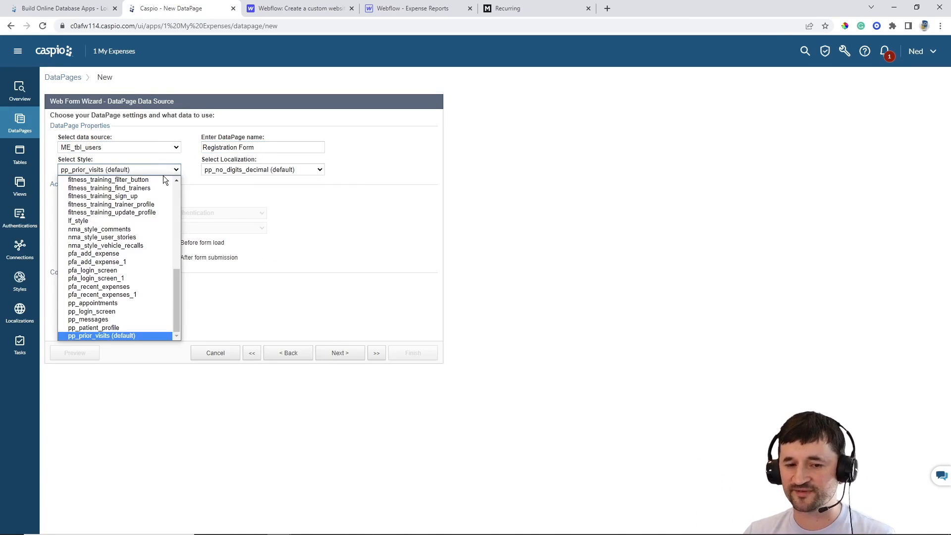
{"action": "scroll", "coordinate": [159, 233], "scroll_direction": "up", "scroll_amount": 10}
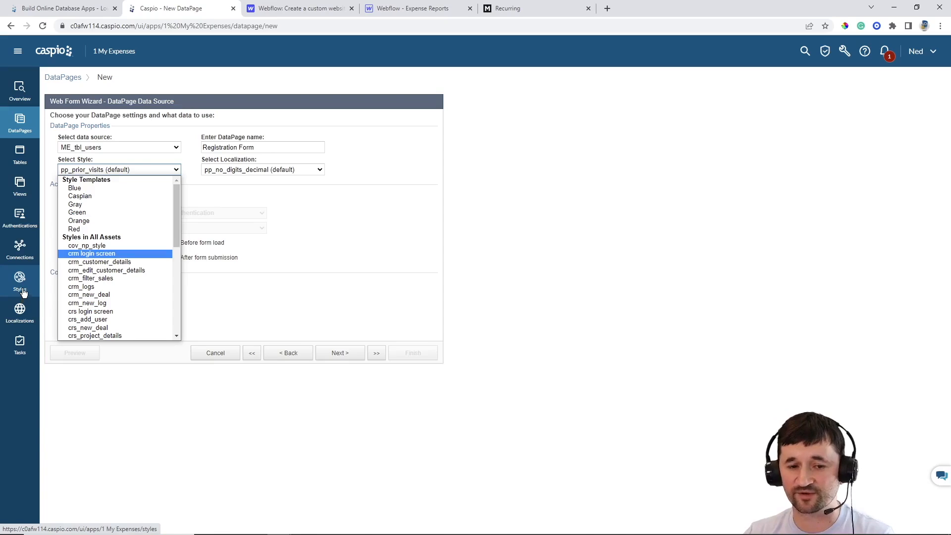
{"action": "left_click", "coordinate": [77, 204]}
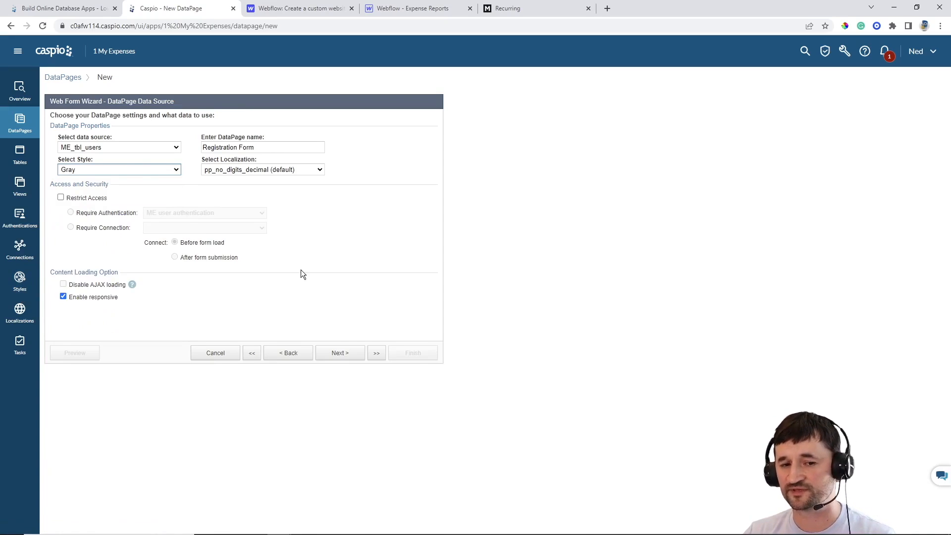
{"action": "left_click", "coordinate": [291, 169]}
{"action": "scroll", "coordinate": [285, 243], "scroll_direction": "up", "scroll_amount": 3}
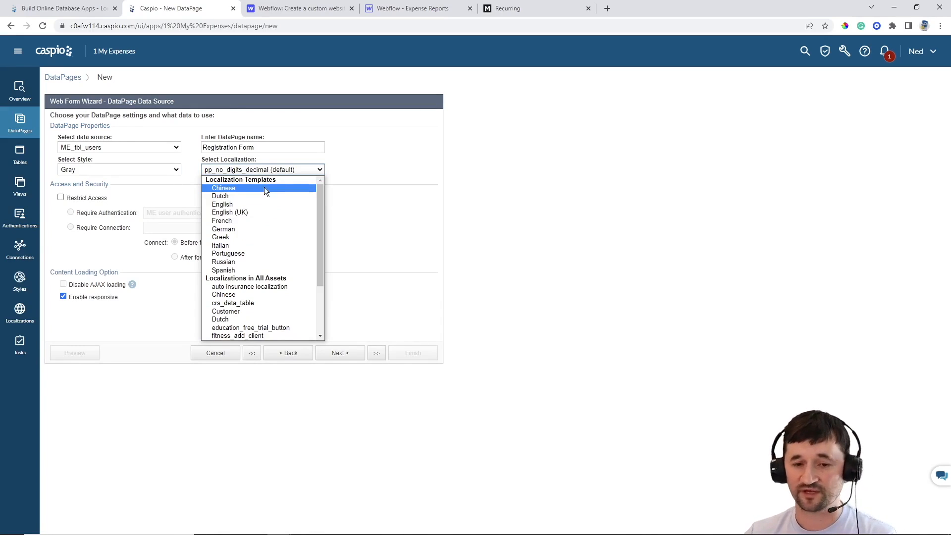
{"action": "left_click", "coordinate": [231, 204]}
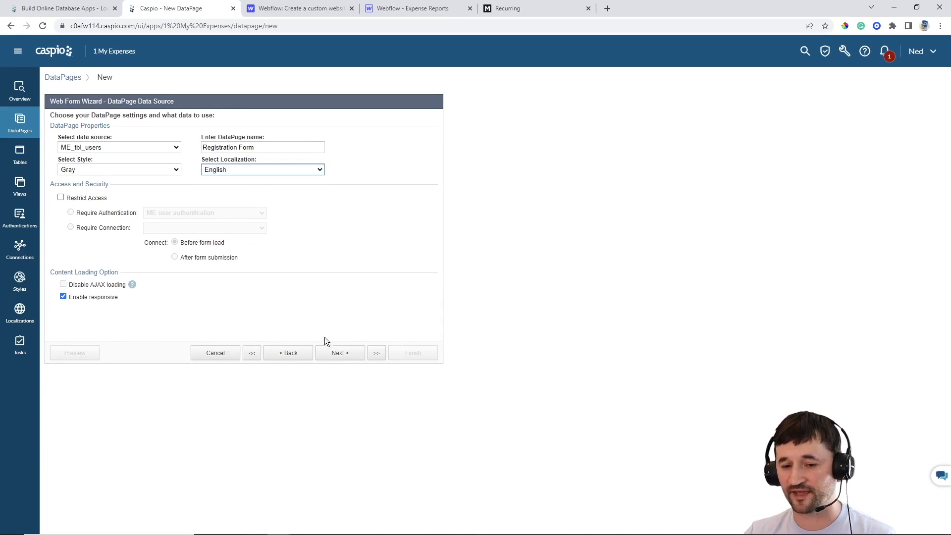
{"action": "left_click", "coordinate": [342, 355]}
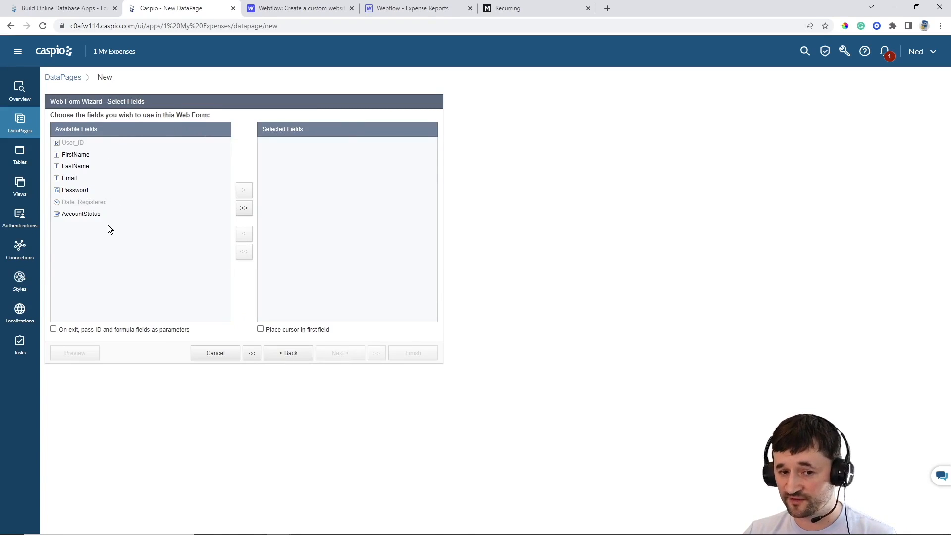
Add all user fields to the Registration Form, keep Email as a text field, and preview it
{"action": "left_click", "coordinate": [243, 208]}
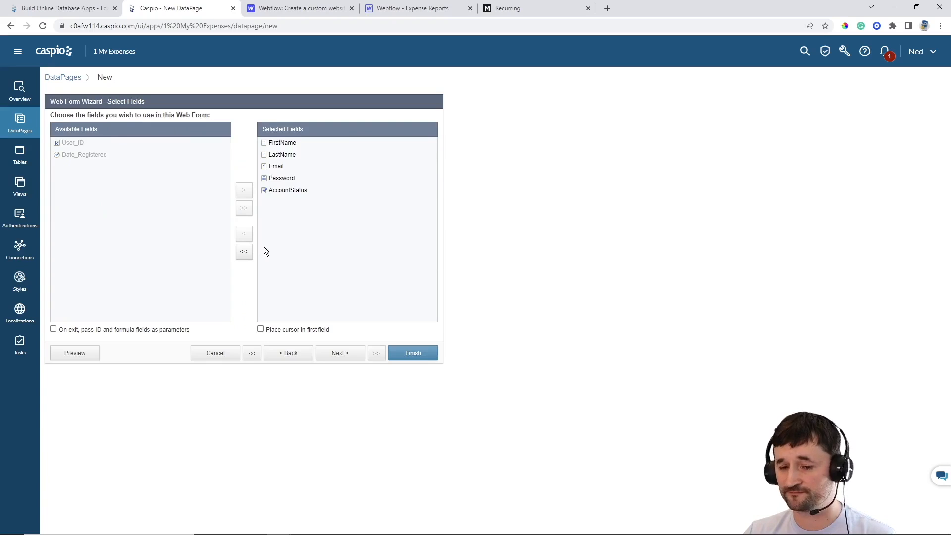
{"action": "left_click", "coordinate": [335, 354]}
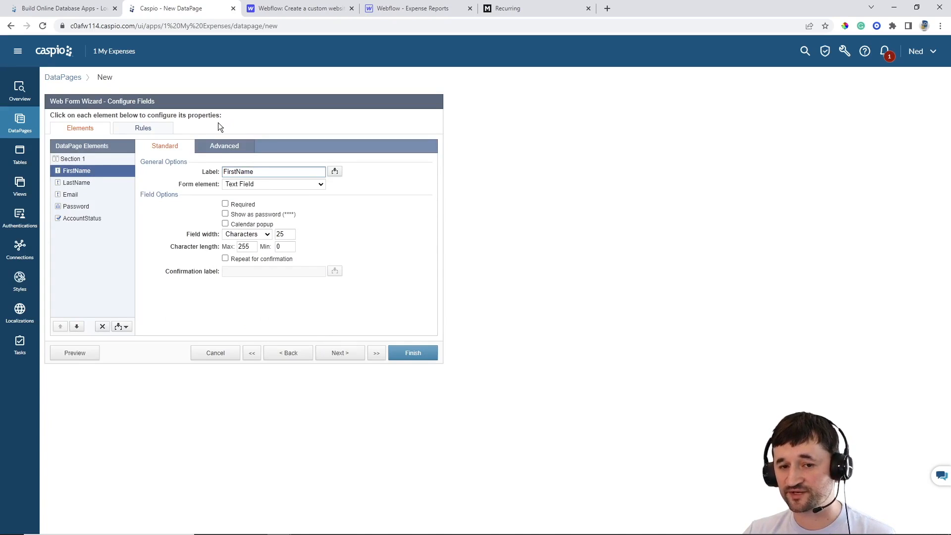
{"action": "left_click", "coordinate": [93, 183]}
{"action": "left_click", "coordinate": [89, 195]}
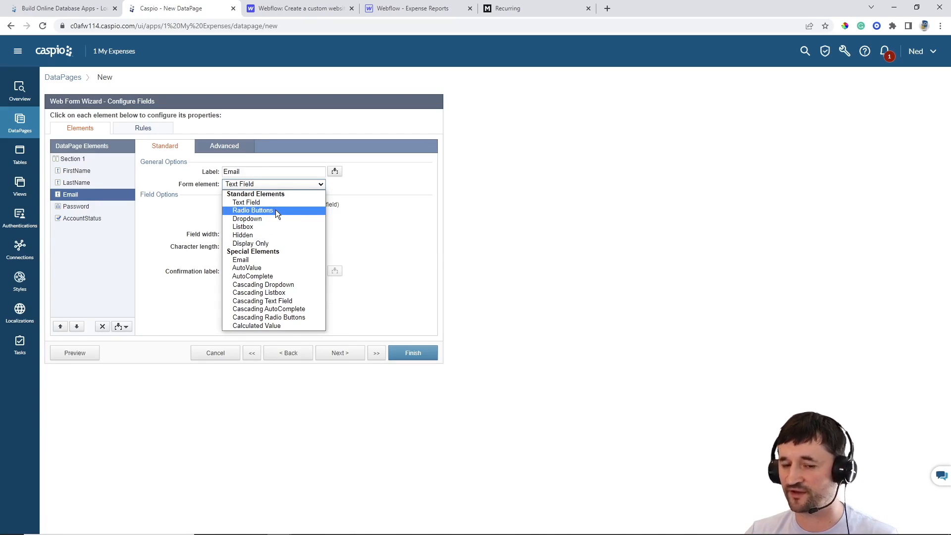
{"action": "left_click", "coordinate": [389, 217]}
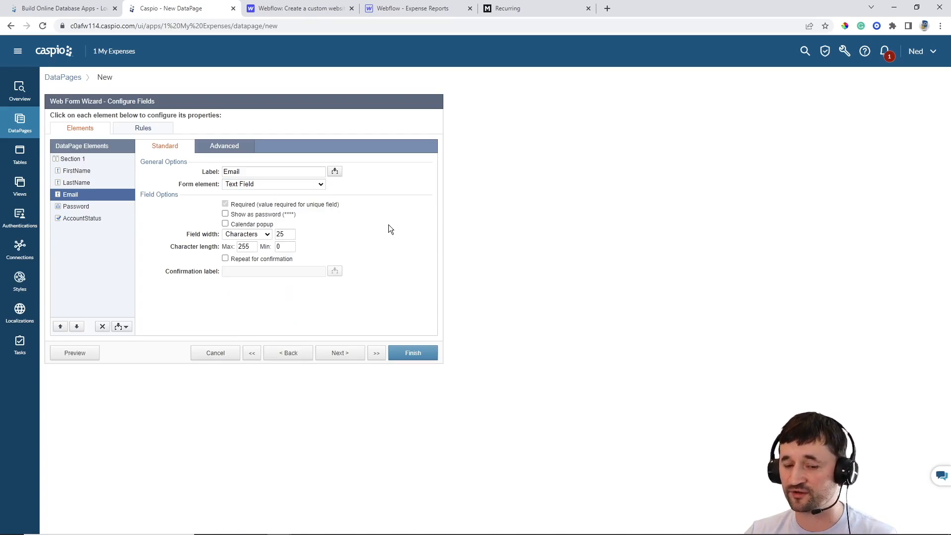
{"action": "left_click", "coordinate": [76, 353]}
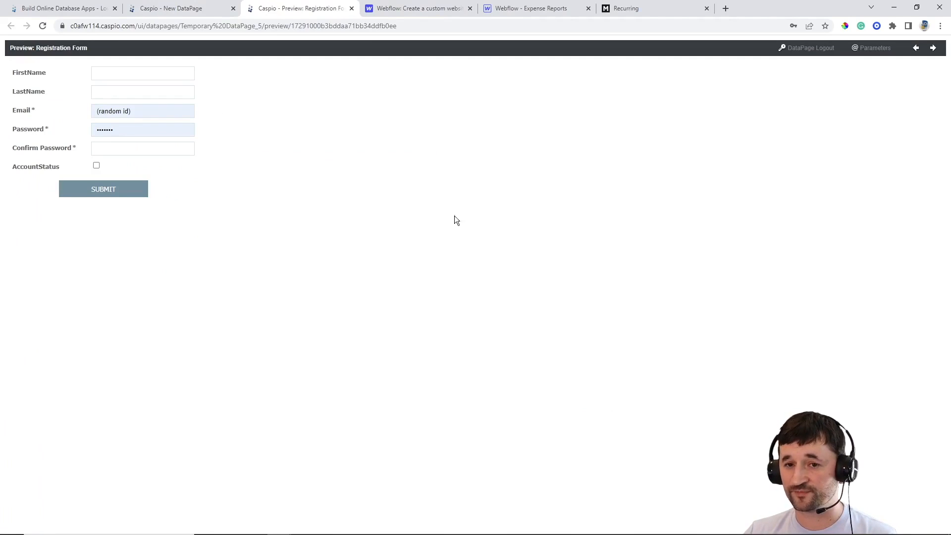
{"action": "left_click", "coordinate": [352, 9]}
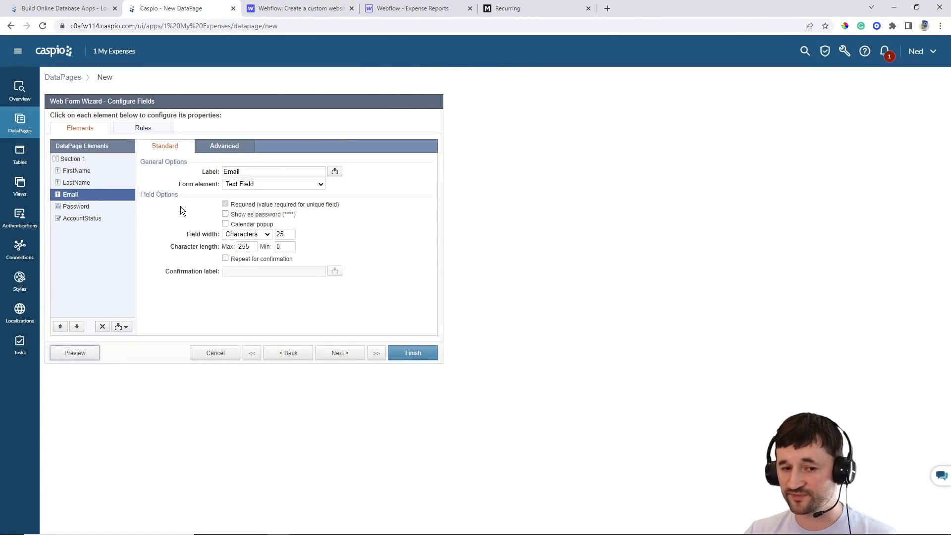
Make AccountStatus a Hidden form element that receives Yes on load
{"action": "left_click", "coordinate": [94, 220]}
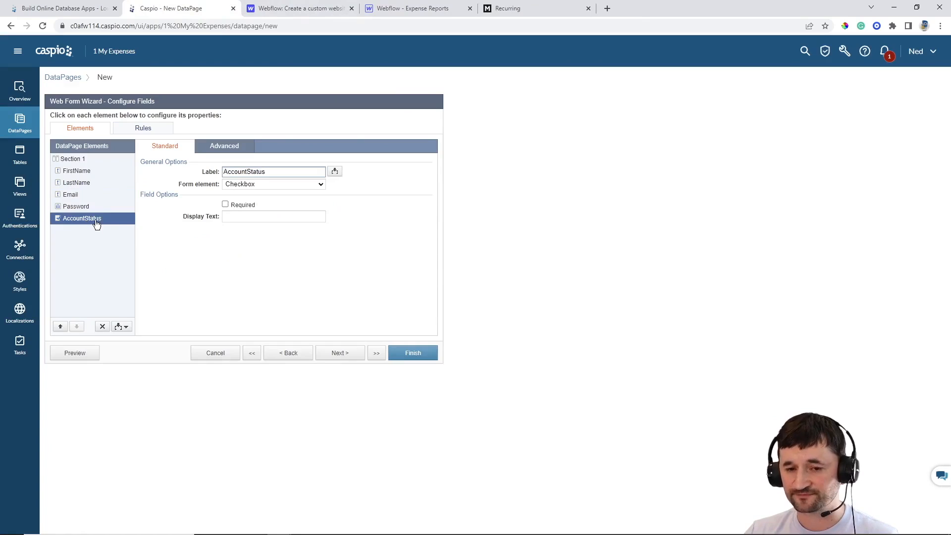
{"action": "left_click", "coordinate": [256, 186]}
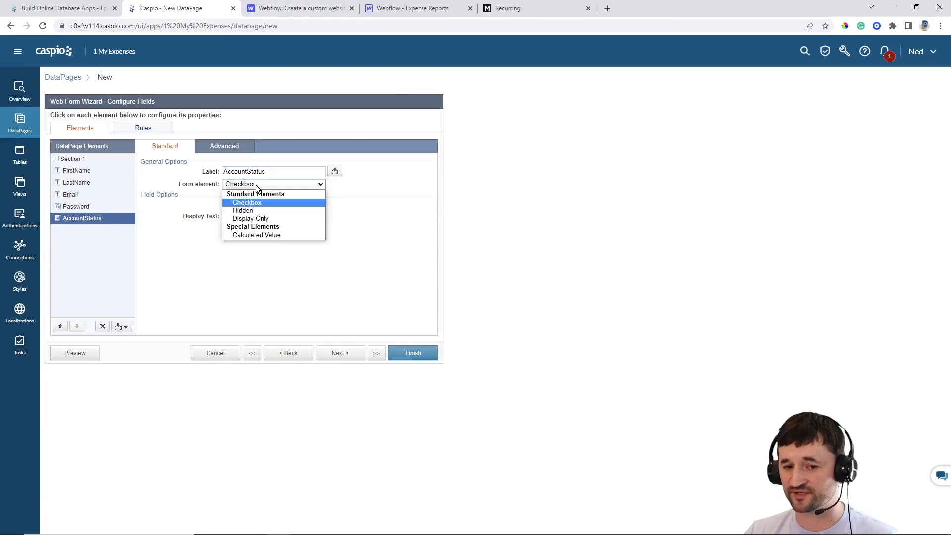
{"action": "left_click", "coordinate": [253, 210]}
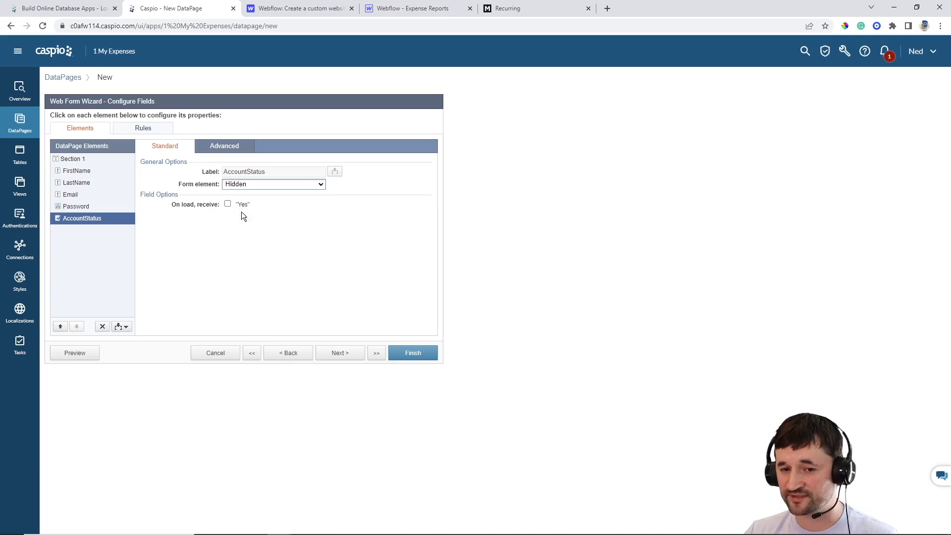
{"action": "left_click", "coordinate": [227, 203]}
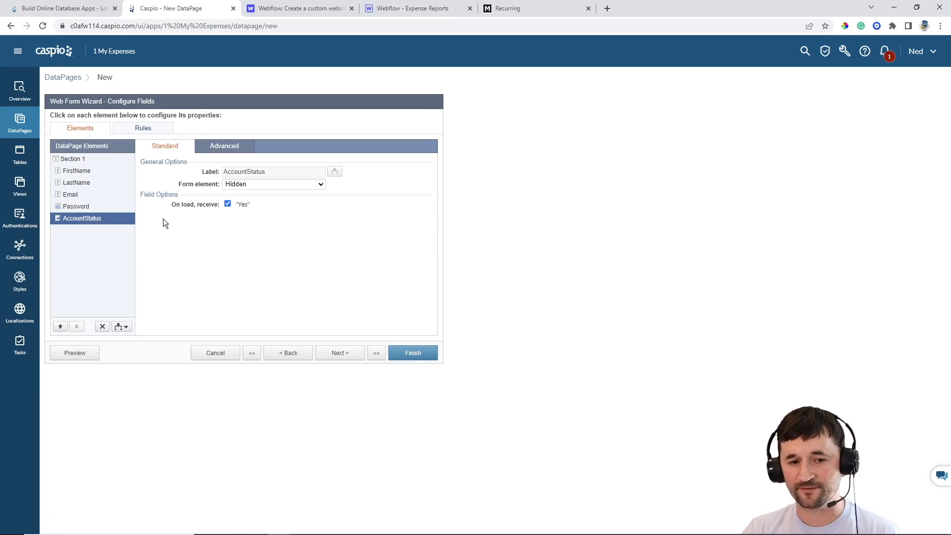
Relabel FirstName and LastName as 'First Name' and 'Last Name' and make both required
{"action": "left_click", "coordinate": [78, 175]}
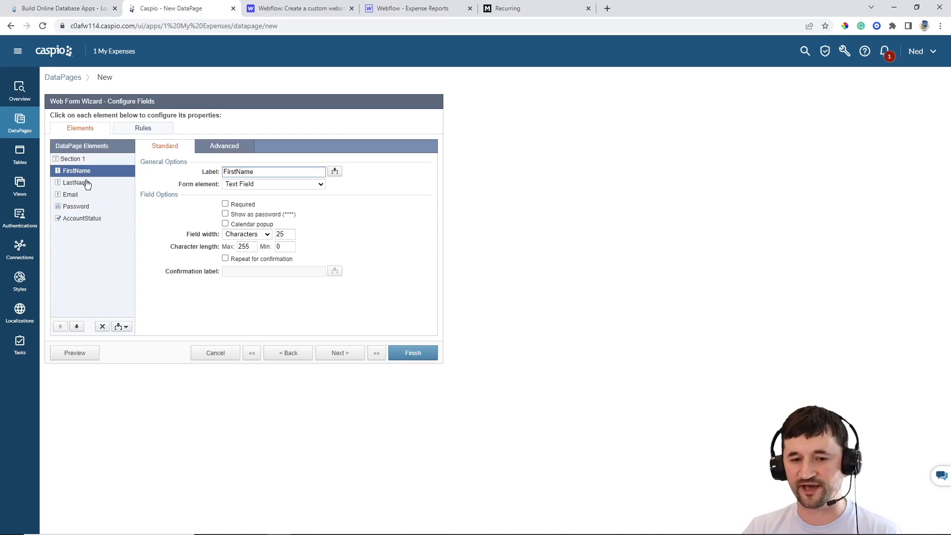
{"action": "left_click", "coordinate": [235, 171]}
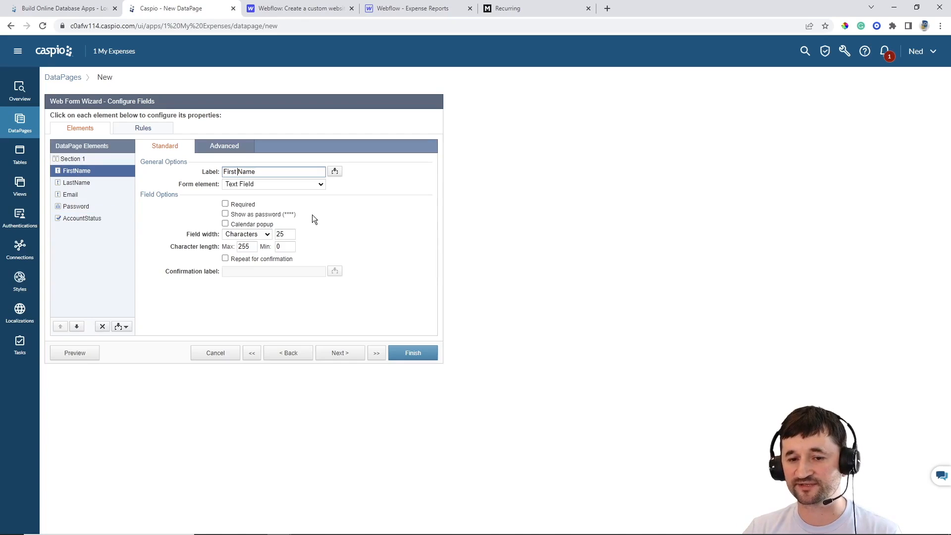
{"action": "left_click", "coordinate": [225, 204]}
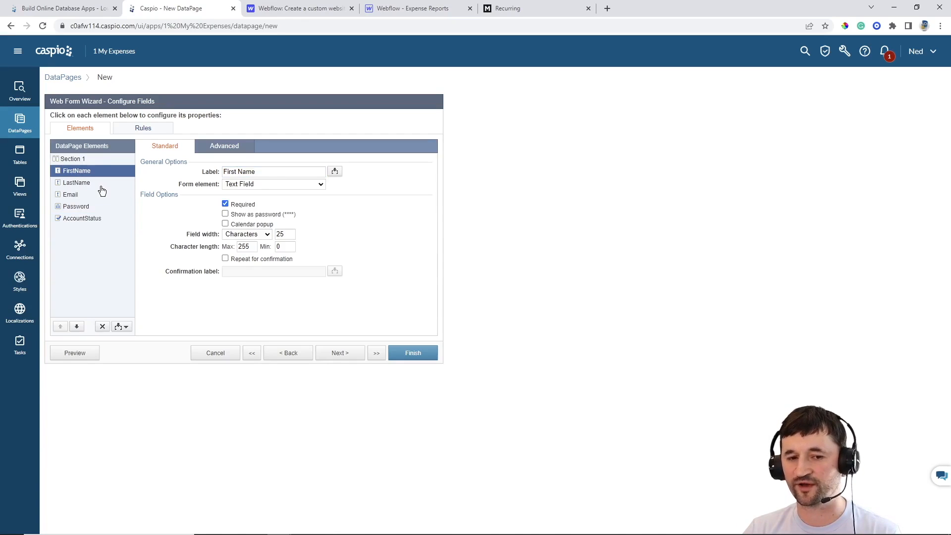
{"action": "left_click", "coordinate": [77, 182]}
{"action": "left_click", "coordinate": [236, 172]}
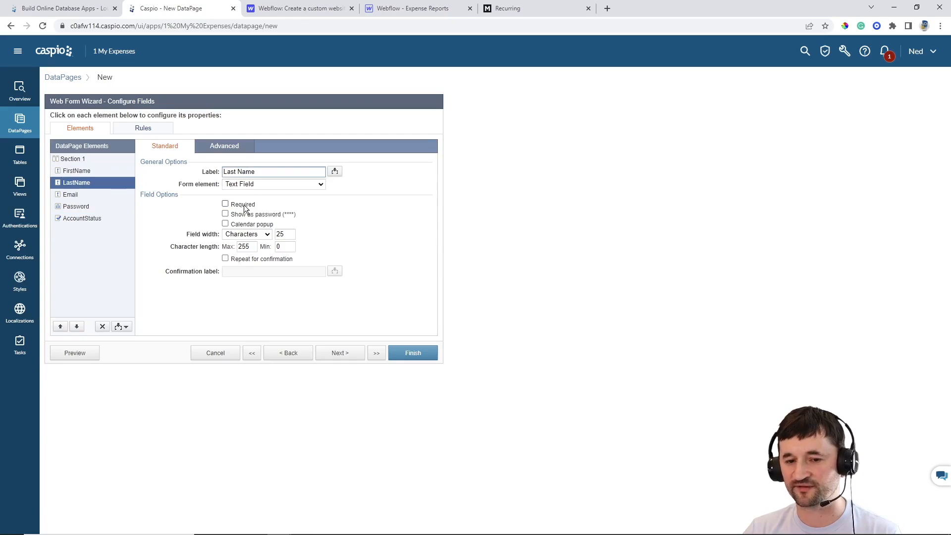
{"action": "left_click", "coordinate": [225, 203]}
Require passwords of at least 6 characters with no minimum strength level
{"action": "left_click", "coordinate": [92, 194]}
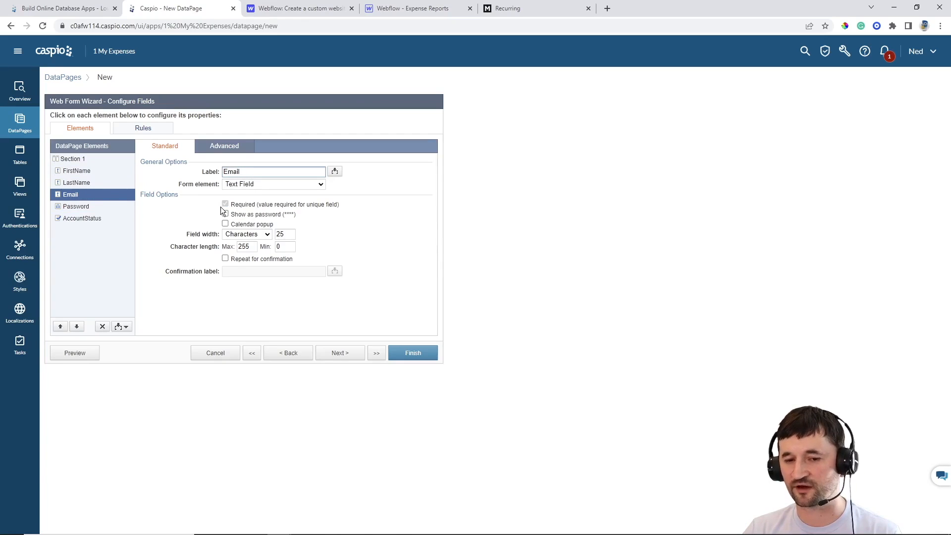
{"action": "left_click", "coordinate": [91, 207]}
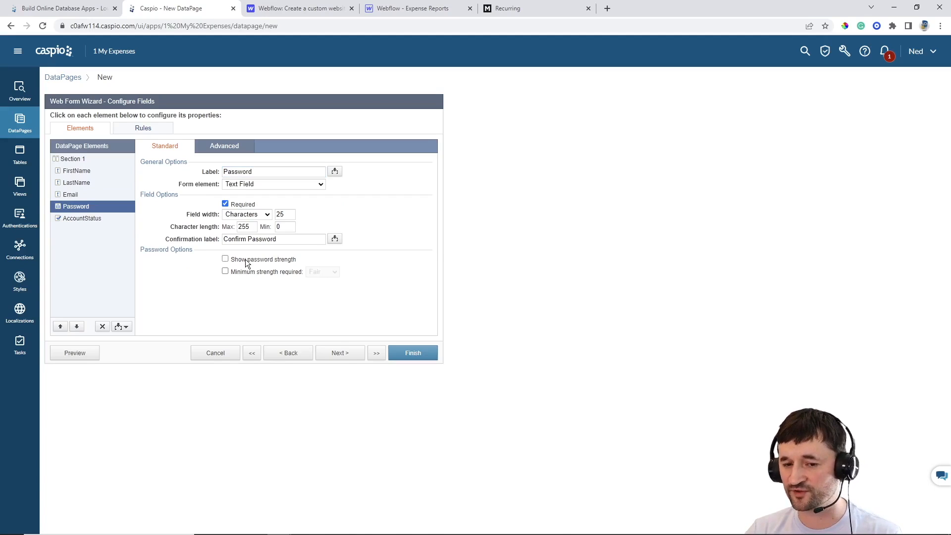
{"action": "left_click", "coordinate": [243, 276]}
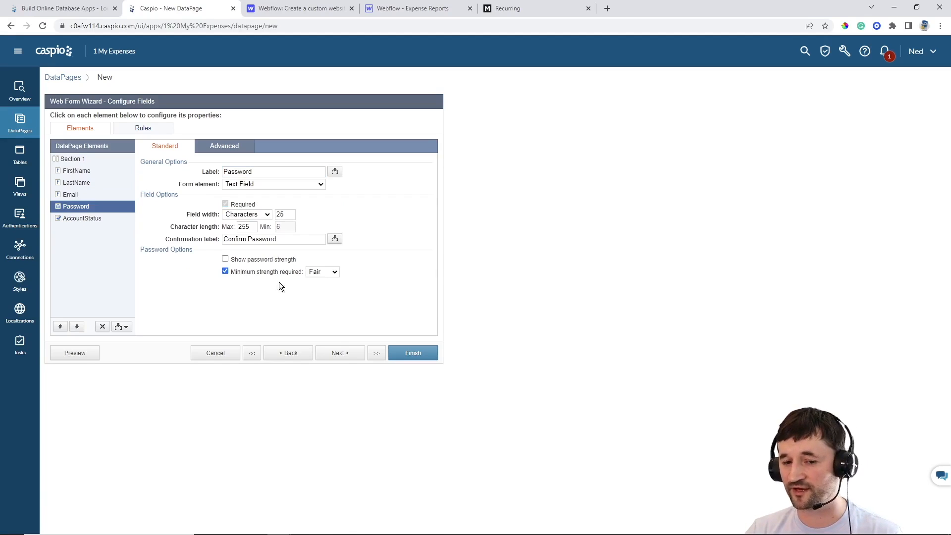
{"action": "left_click", "coordinate": [321, 271]}
{"action": "left_click", "coordinate": [257, 273]}
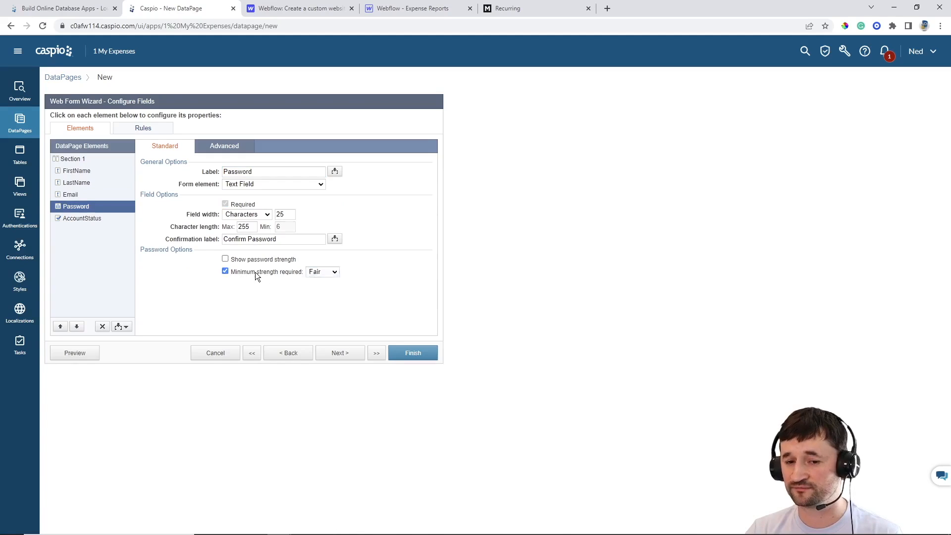
{"action": "left_click", "coordinate": [254, 272]}
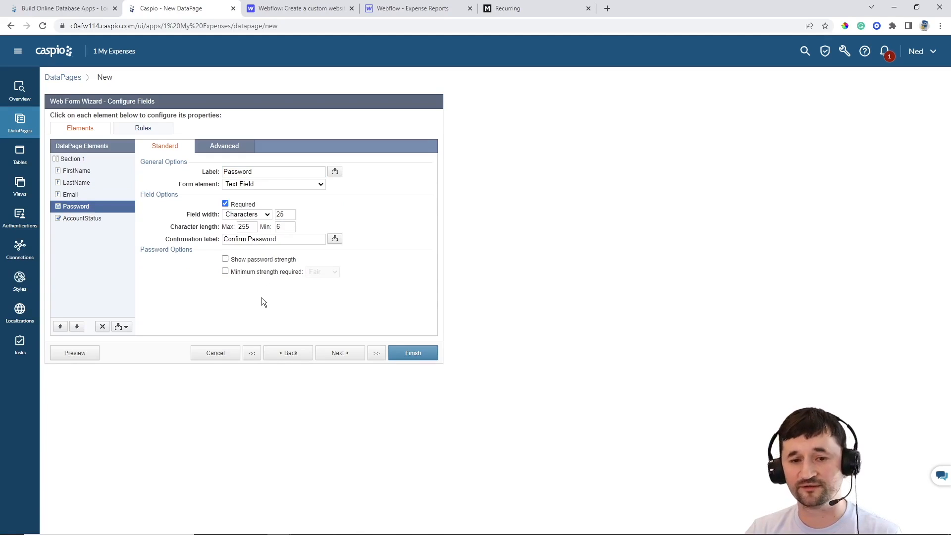
{"action": "left_click", "coordinate": [345, 353]}
Log out of the live expenses site and view its current sign-up form
{"action": "left_click_drag", "start_coordinate": [171, 230], "coordinate": [58, 230]}
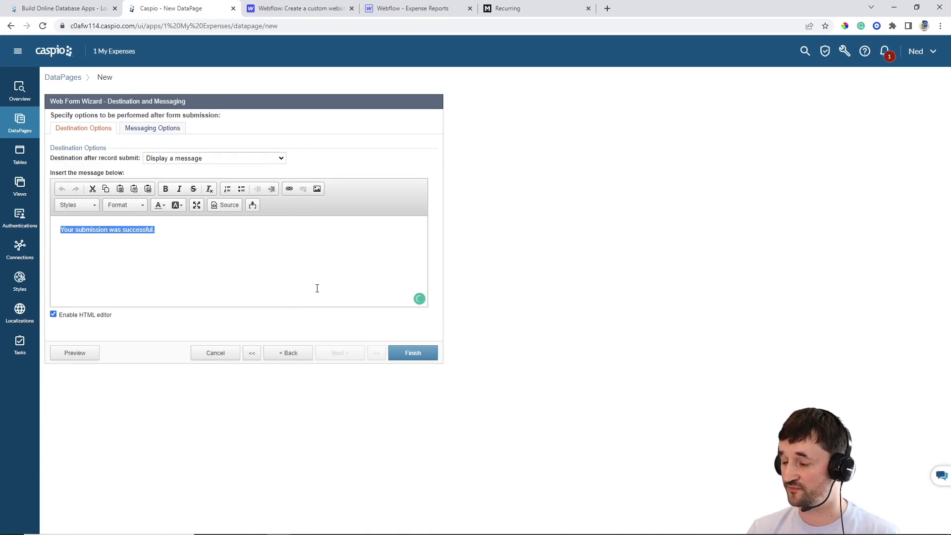
{"action": "left_click", "coordinate": [534, 10]}
{"action": "left_click", "coordinate": [686, 54]}
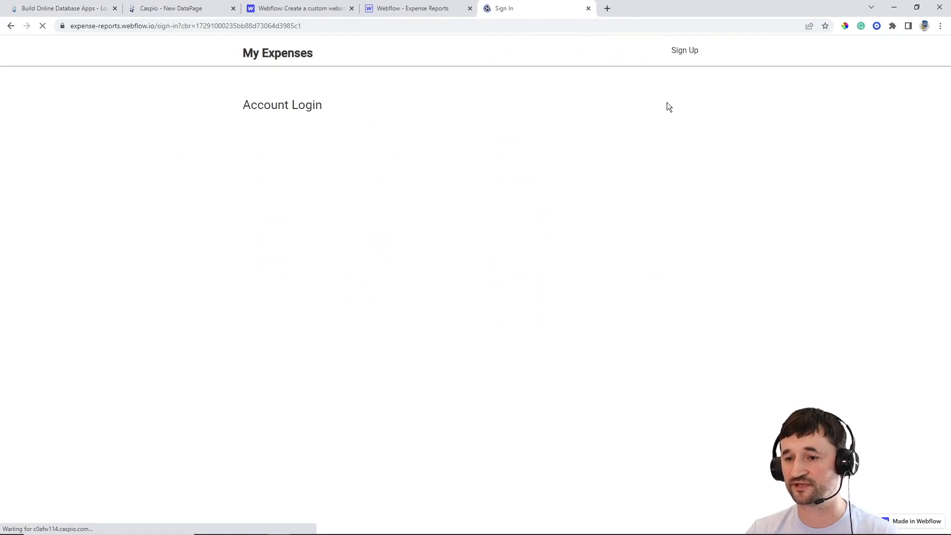
{"action": "left_click", "coordinate": [686, 54]}
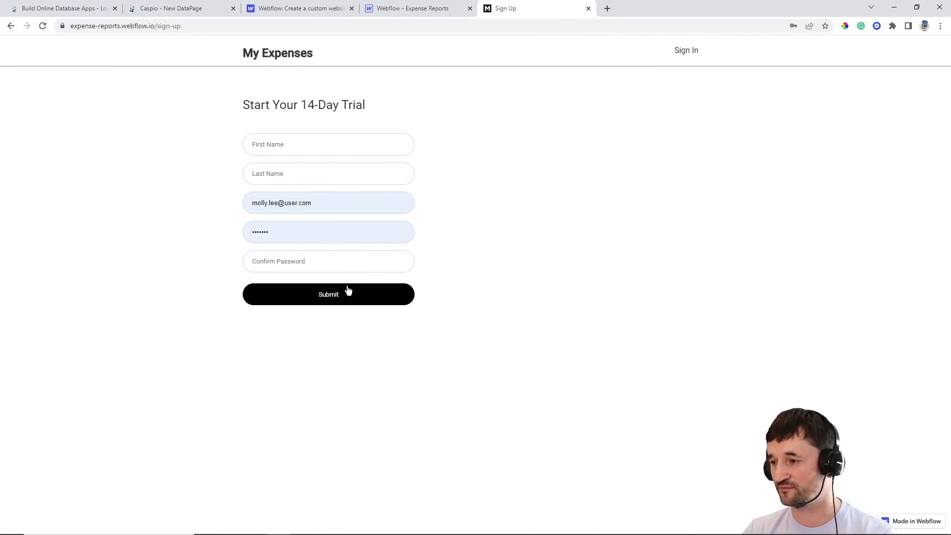
Keep 'Display a message' as the after-submit destination and finish the Registration Form DataPage
{"action": "left_click", "coordinate": [182, 10]}
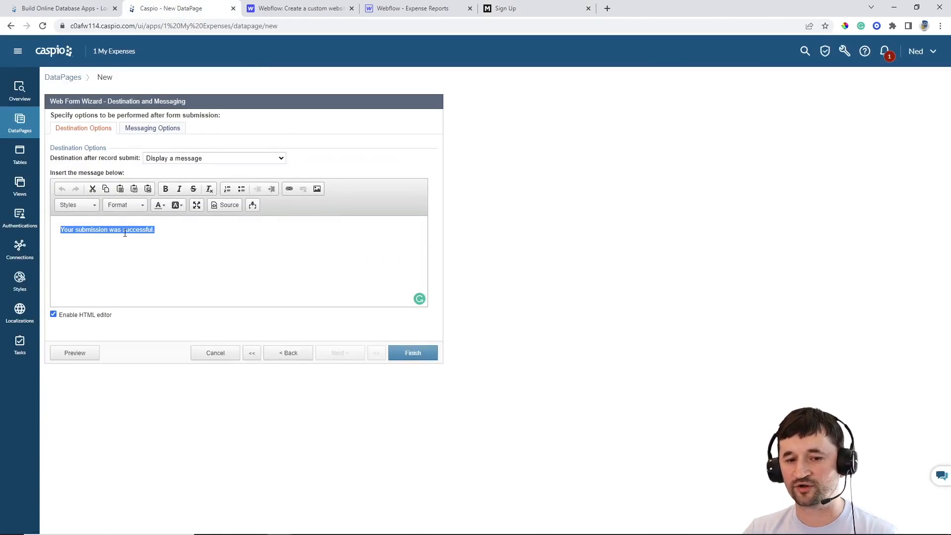
{"action": "left_click", "coordinate": [240, 159]}
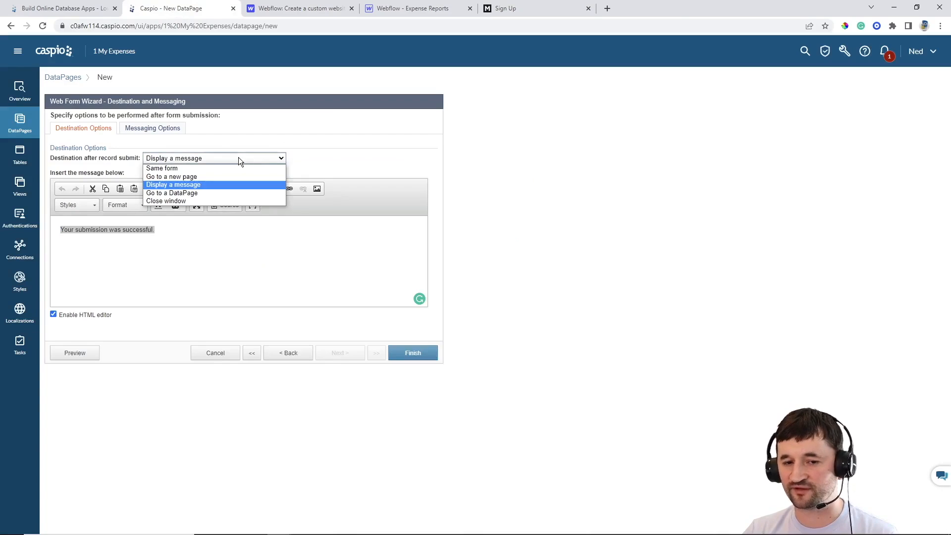
{"action": "left_click", "coordinate": [210, 176]}
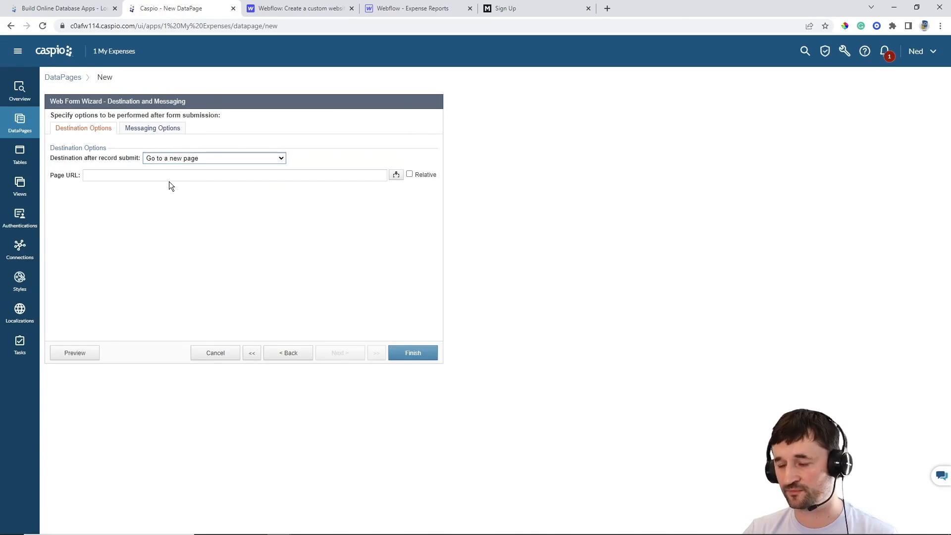
{"action": "left_click", "coordinate": [184, 159]}
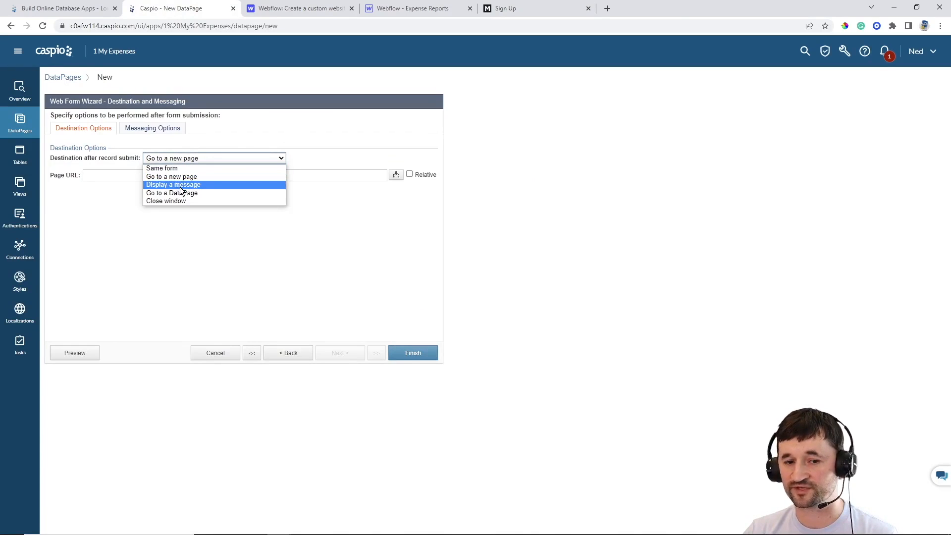
{"action": "left_click", "coordinate": [184, 185]}
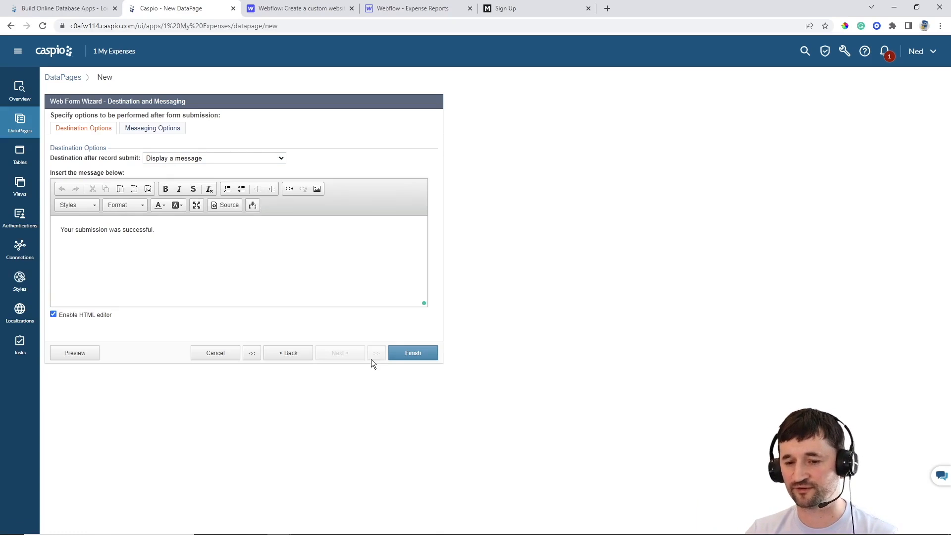
{"action": "left_click", "coordinate": [413, 354]}
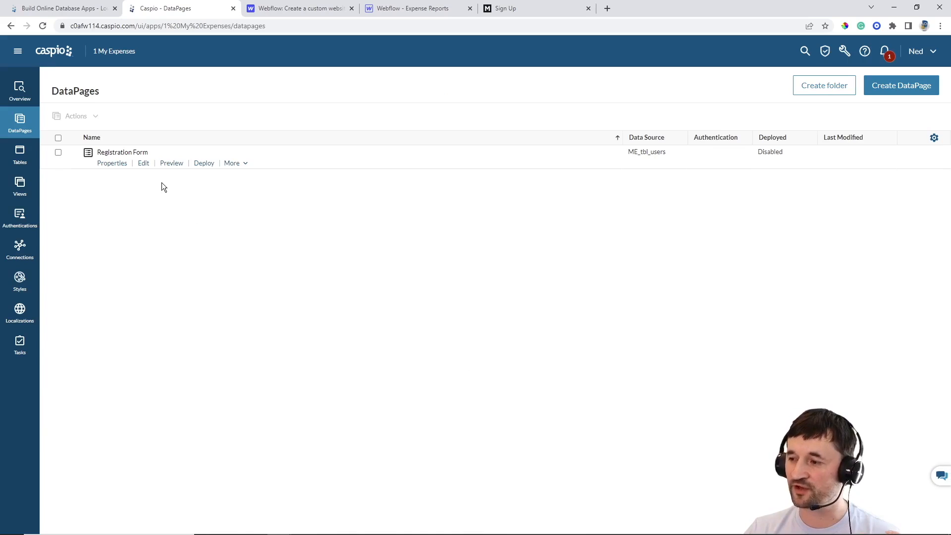
Set the Registration Form's Deployment Status to Enabled and copy its embed script
{"action": "left_click", "coordinate": [204, 168]}
{"action": "left_click", "coordinate": [415, 186]}
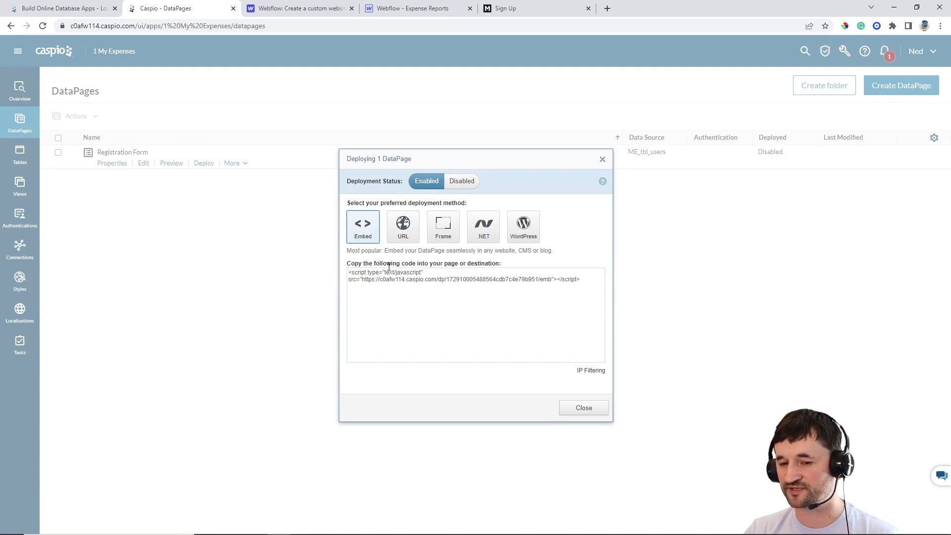
{"action": "left_click", "coordinate": [392, 280]}
{"action": "key", "text": "ctrl+c"}
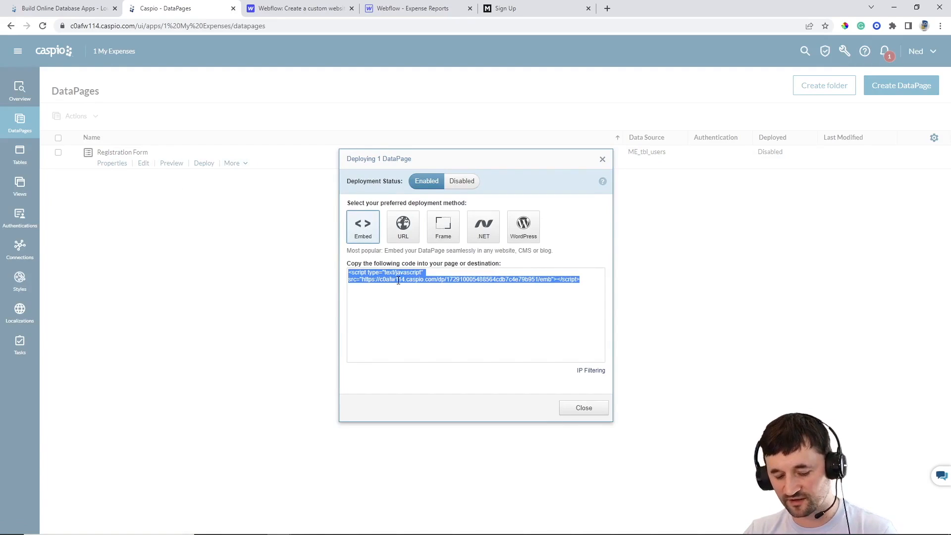
{"action": "left_click", "coordinate": [582, 410]}
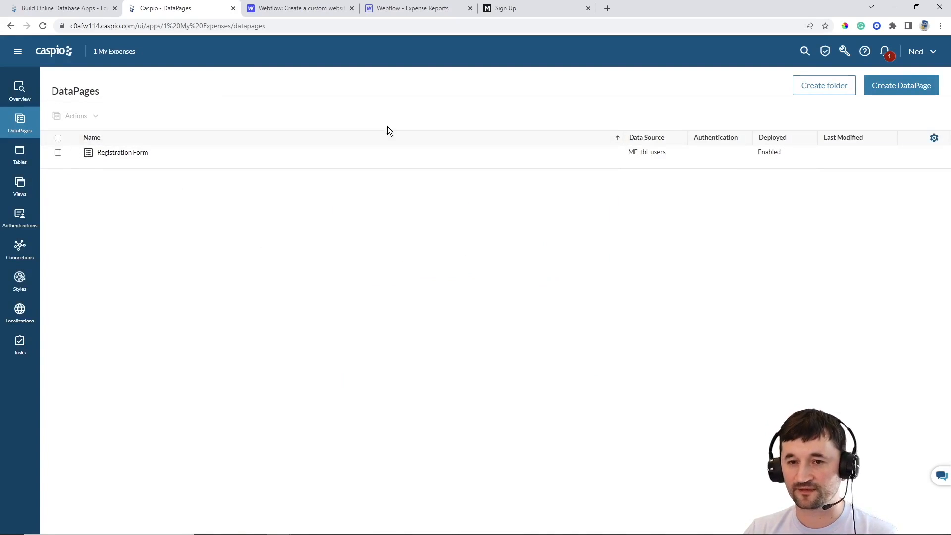
{"action": "left_click", "coordinate": [384, 11]}
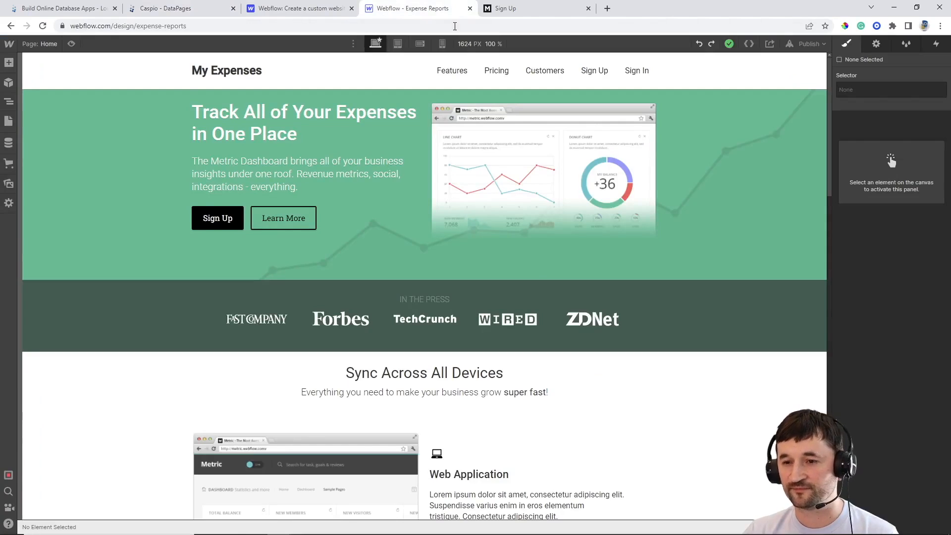
Replace the Sign Up page's HTML Embed code with the copied Caspio Registration Form script
{"action": "left_click", "coordinate": [49, 44]}
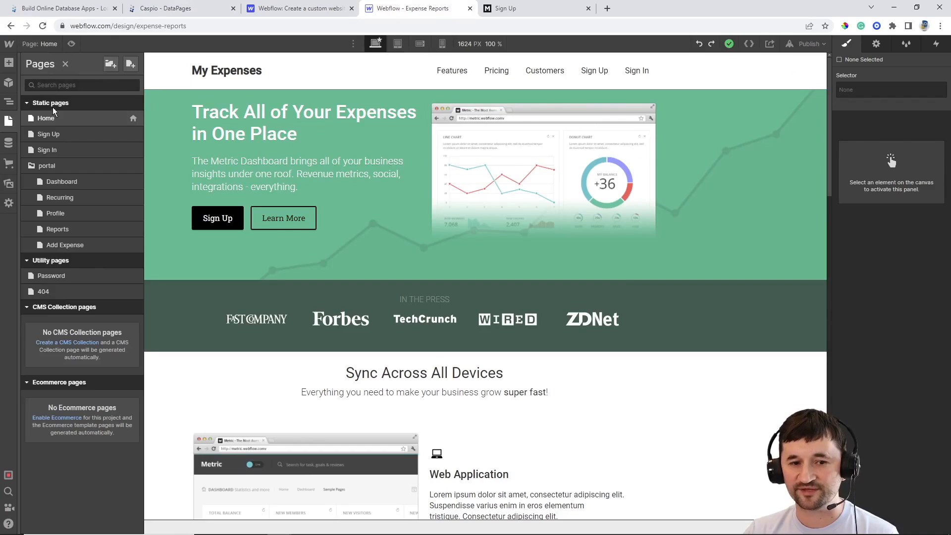
{"action": "left_click", "coordinate": [48, 134]}
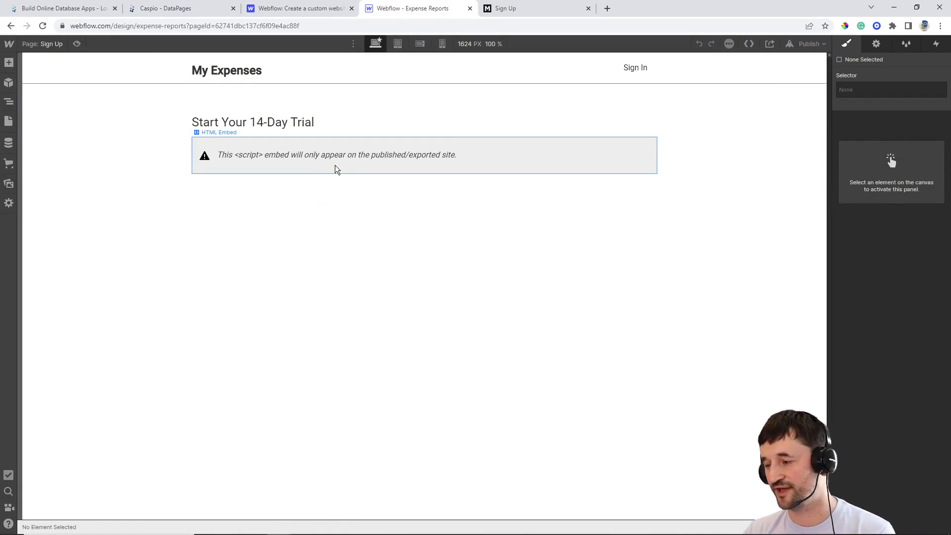
{"action": "left_click", "coordinate": [9, 63]}
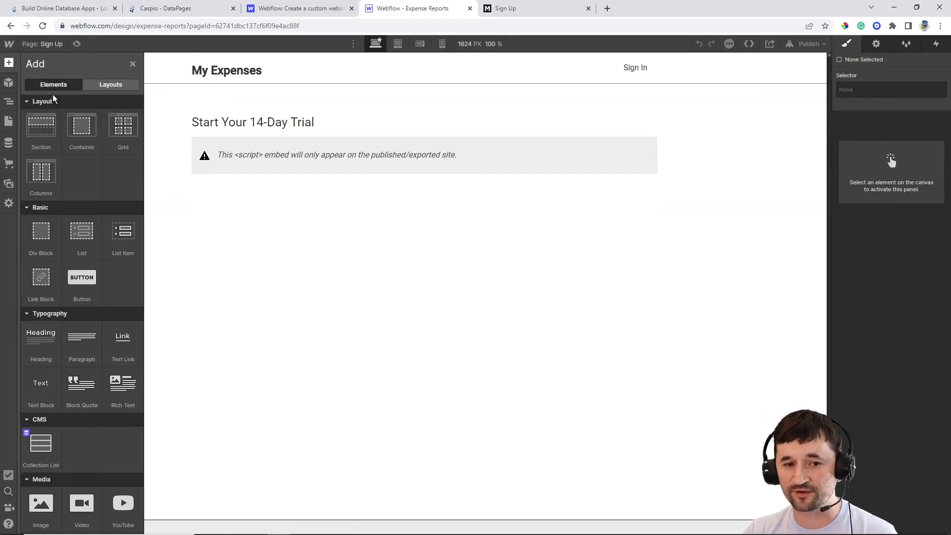
{"action": "scroll", "coordinate": [82, 238], "scroll_direction": "down", "scroll_amount": 9}
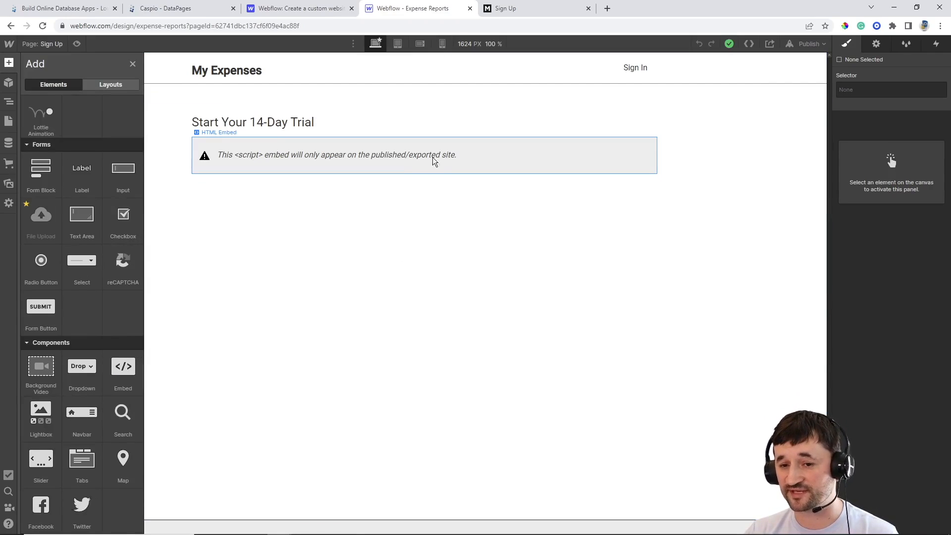
{"action": "left_click", "coordinate": [522, 159]}
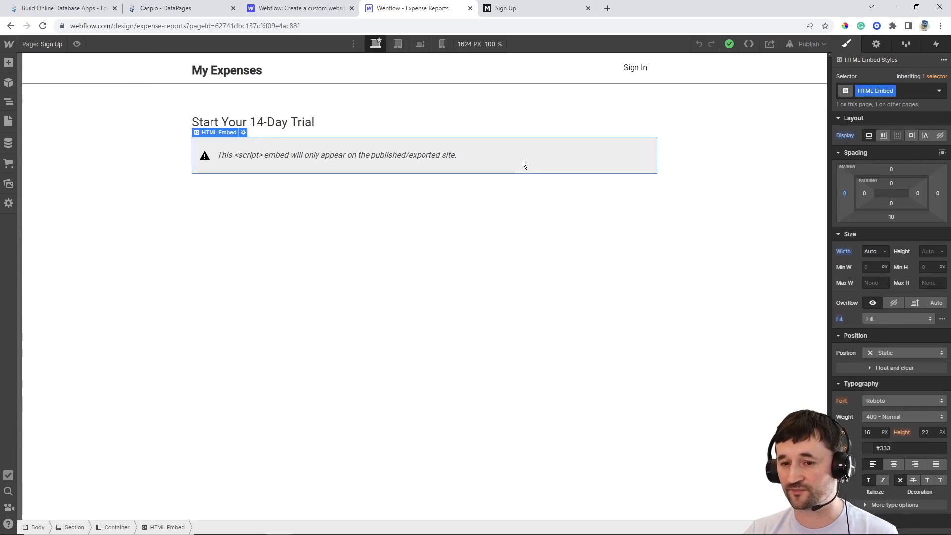
{"action": "double_click", "coordinate": [522, 160]}
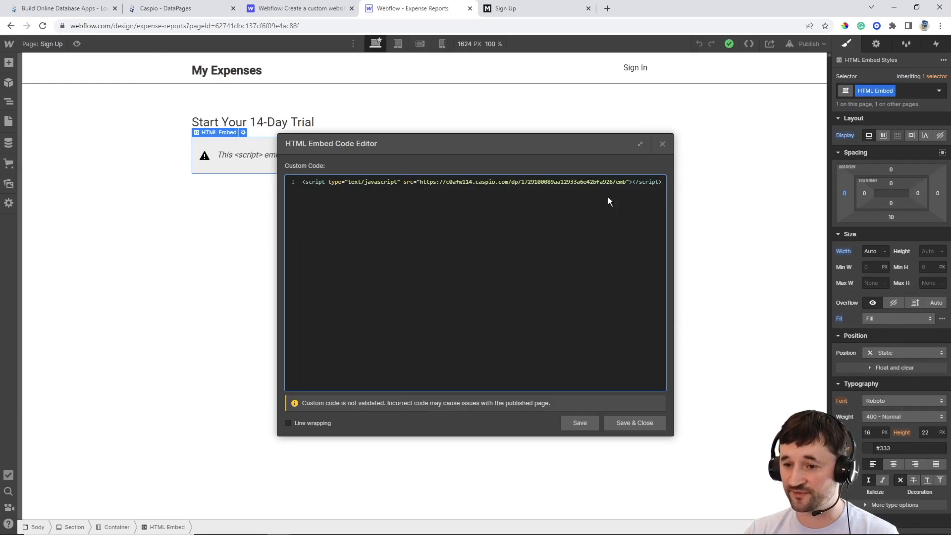
{"action": "left_click", "coordinate": [663, 186]}
{"action": "left_click_drag", "start_coordinate": [665, 184], "coordinate": [287, 174]}
{"action": "key", "text": "BackSpace"}
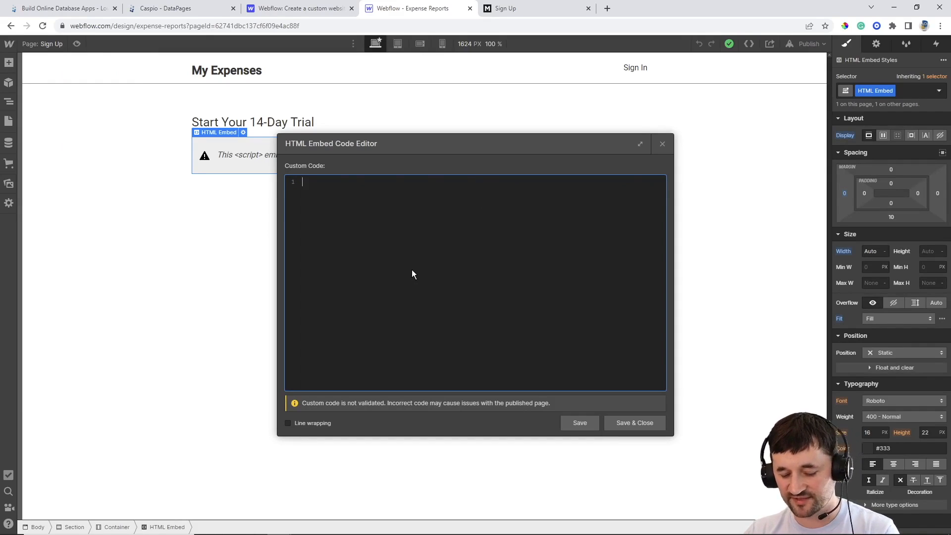
{"action": "key", "text": "ctrl+v"}
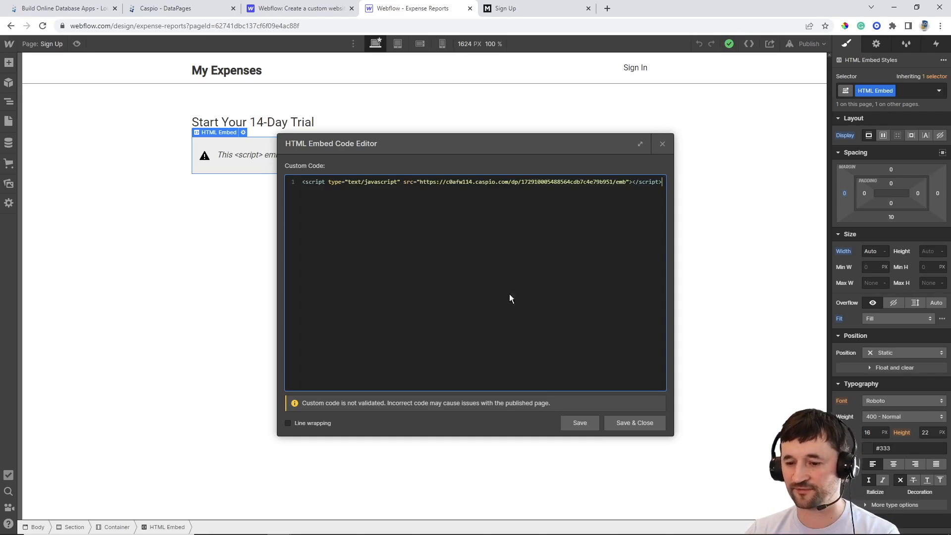
{"action": "left_click", "coordinate": [630, 422]}
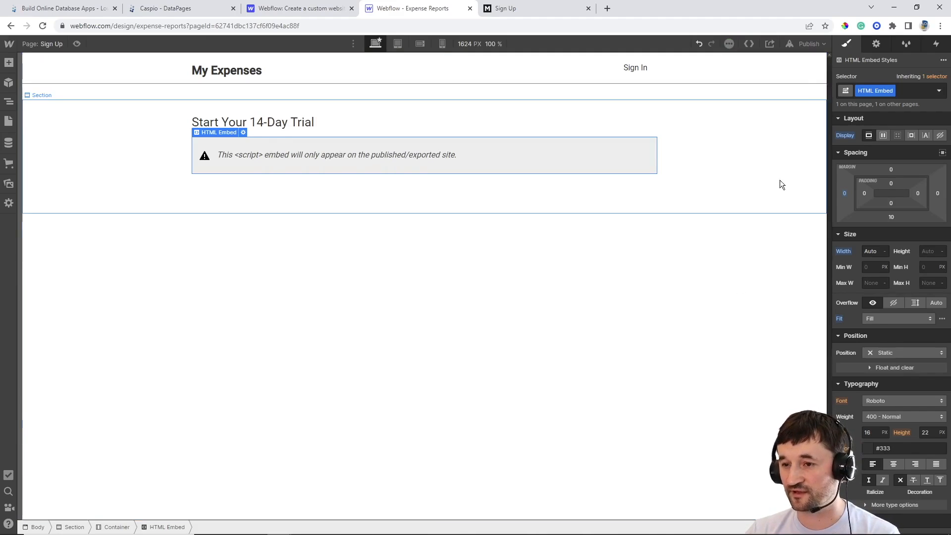
Publish the site to expense-reports.webflow.io
{"action": "left_click", "coordinate": [809, 44]}
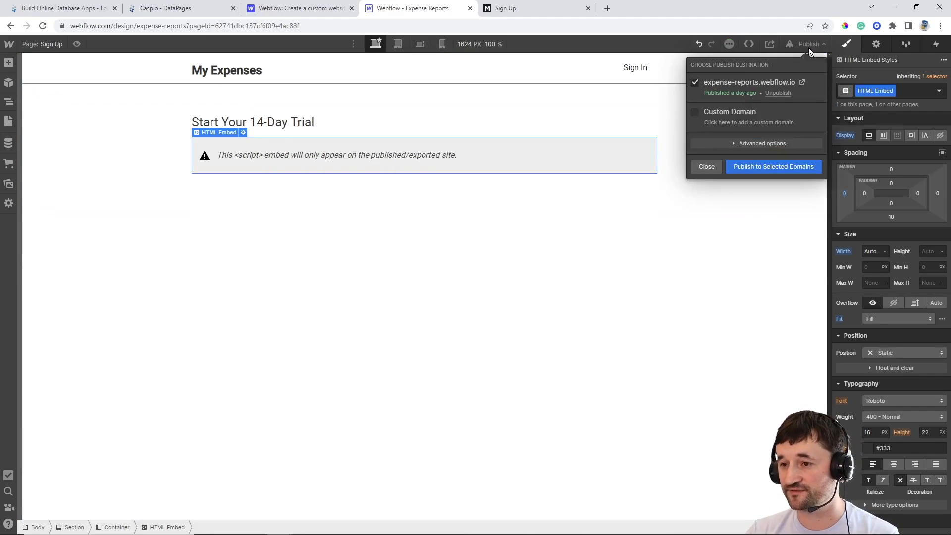
{"action": "left_click", "coordinate": [757, 165]}
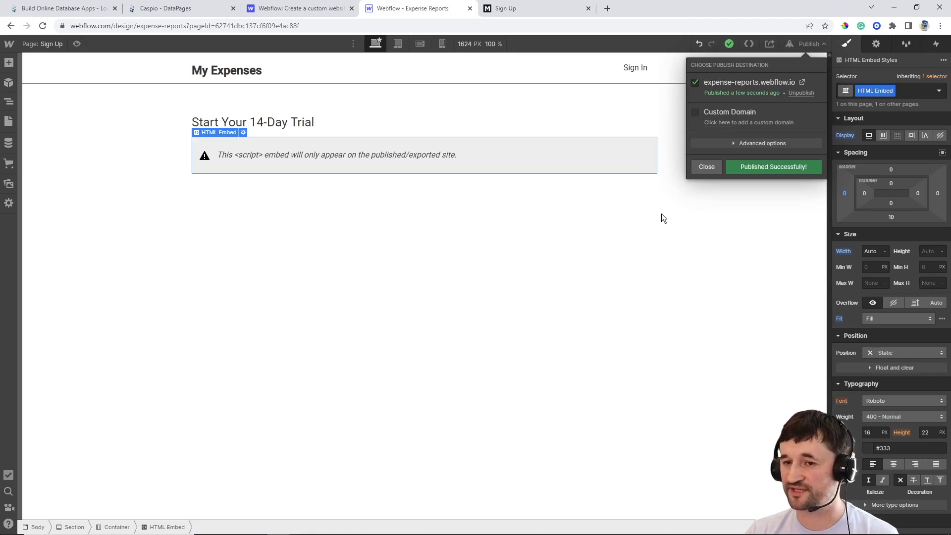
{"action": "left_click", "coordinate": [539, 7]}
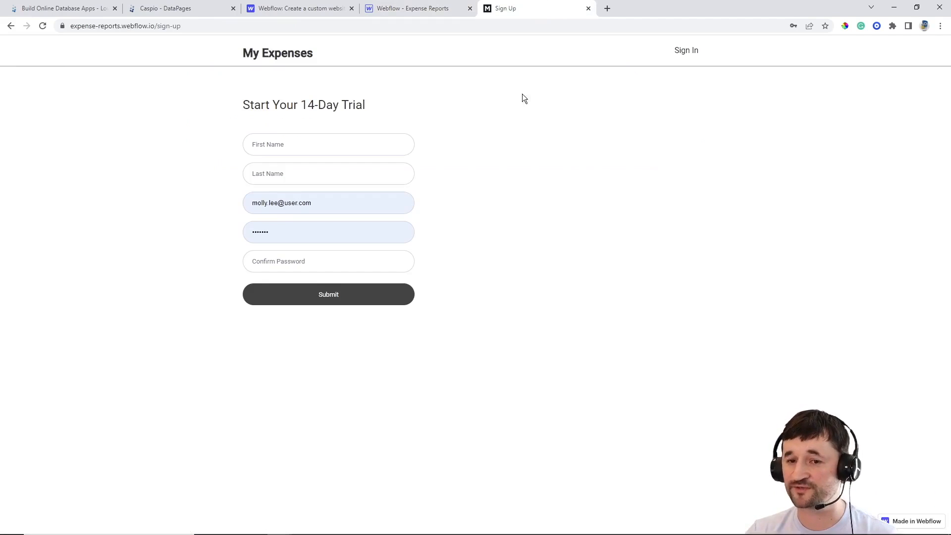
Reload the live Sign Up page and enter a test user's name, email and matching password
{"action": "left_click", "coordinate": [42, 26]}
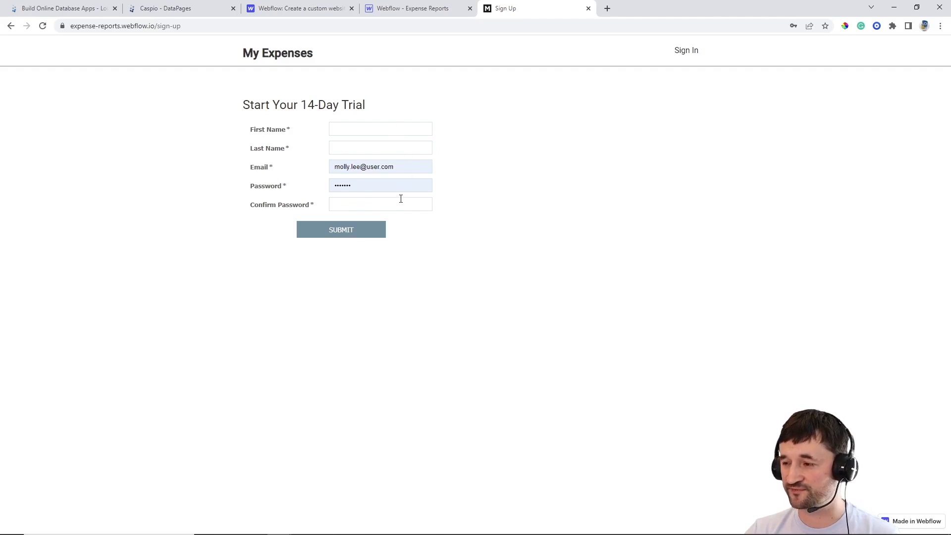
{"action": "left_click", "coordinate": [370, 128]}
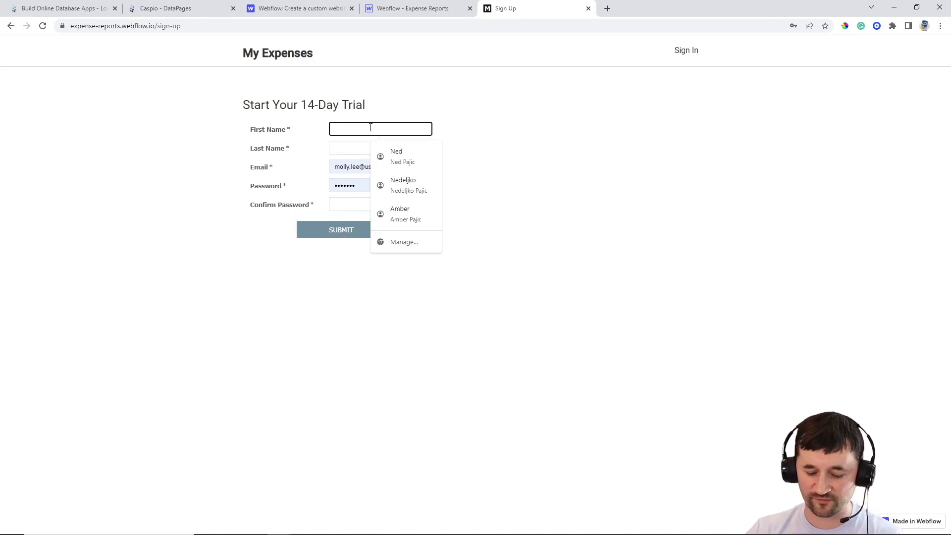
{"action": "type", "text": "John"}
{"action": "key", "text": "Tab"}
{"action": "type", "text": "Doe"}
{"action": "key", "text": "Tab"}
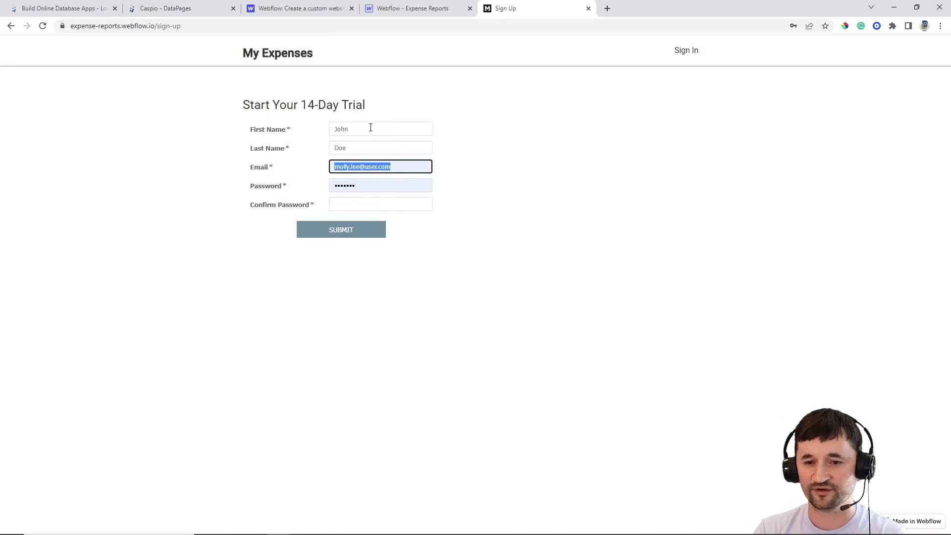
{"action": "type", "text": "john.doe@"}
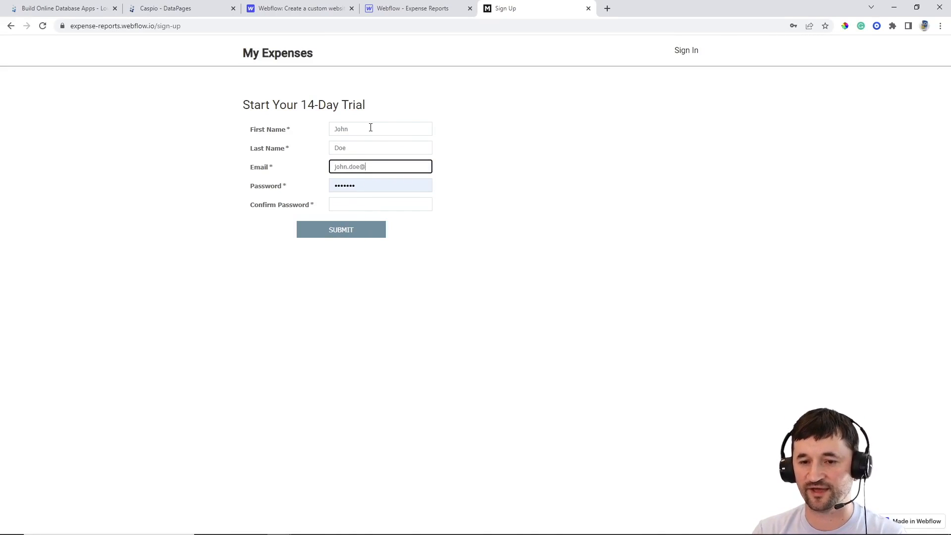
{"action": "type", "text": "test.com"}
{"action": "key", "text": "Tab"}
{"action": "type", "text": "test123"}
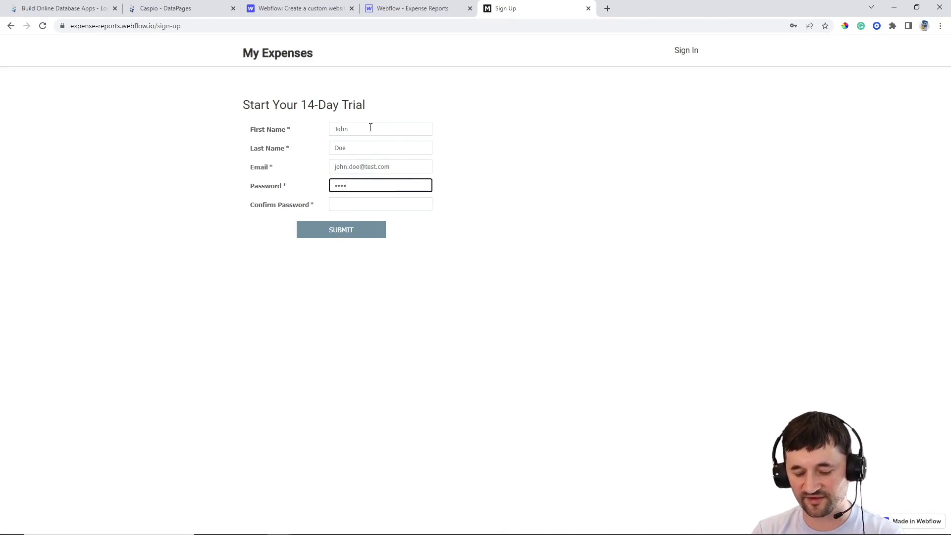
{"action": "key", "text": "Tab"}
{"action": "type", "text": "test123"}
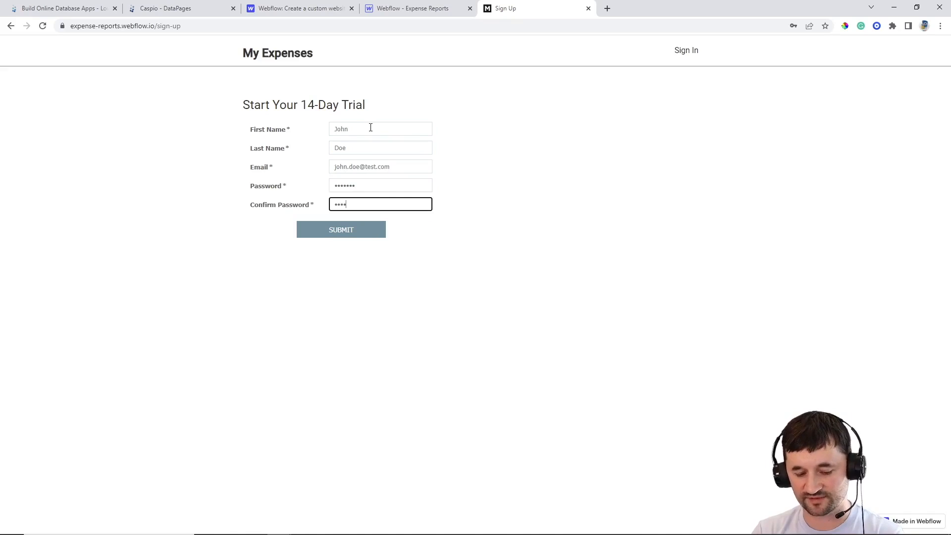
Submit the registration and dismiss the browser's password popups
{"action": "left_click", "coordinate": [352, 230]}
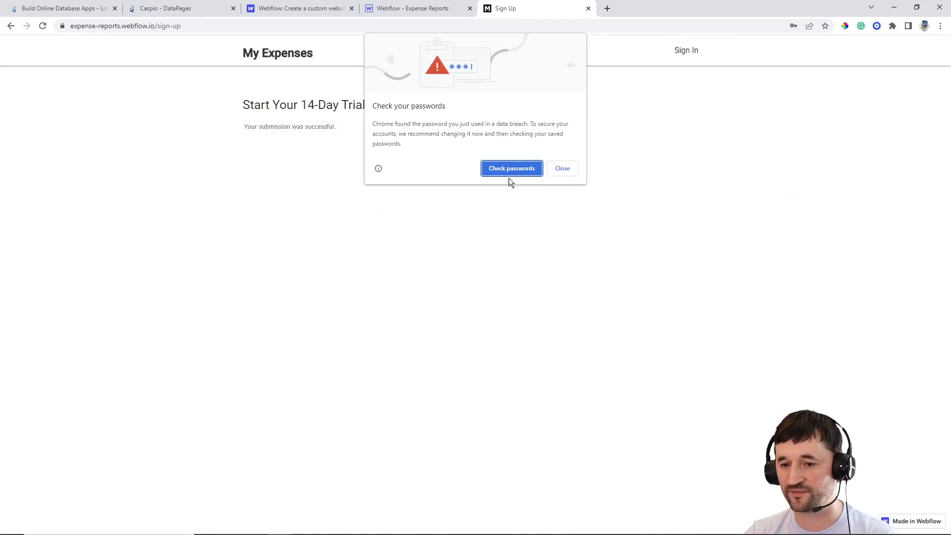
{"action": "left_click", "coordinate": [563, 169]}
{"action": "left_click", "coordinate": [767, 214]}
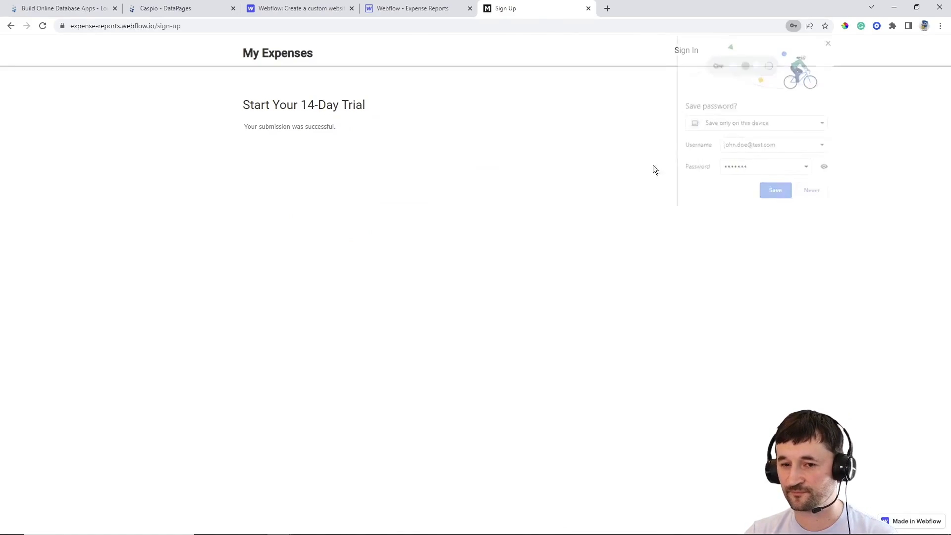
{"action": "left_click", "coordinate": [191, 10]}
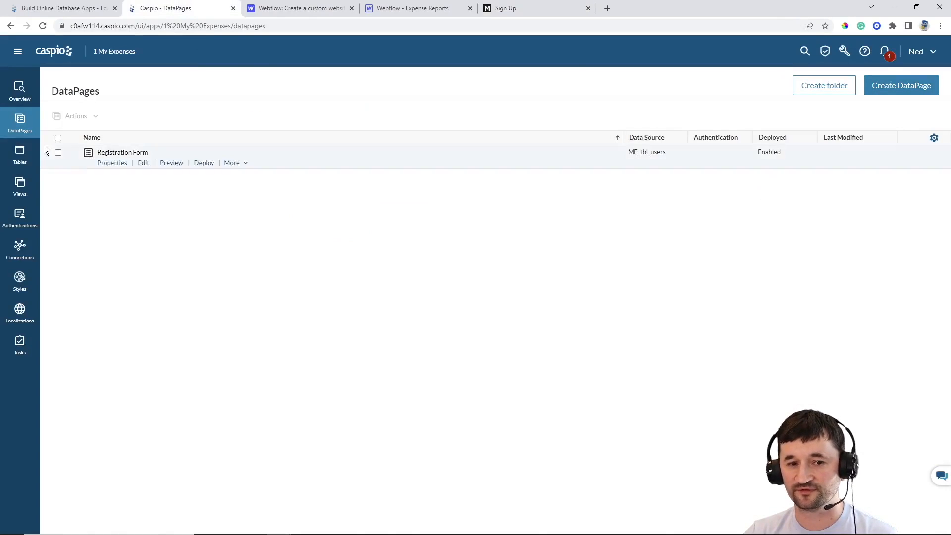
{"action": "left_click", "coordinate": [22, 148]}
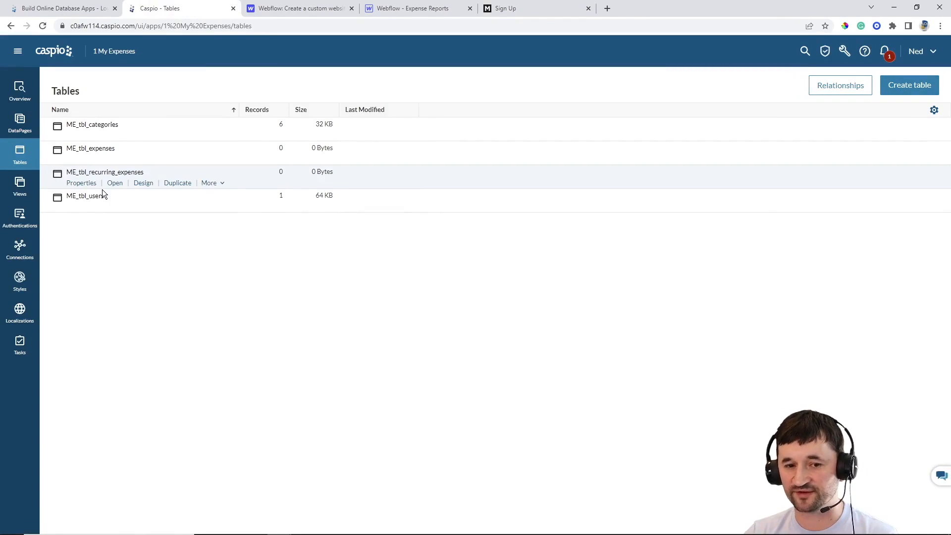
{"action": "left_click", "coordinate": [116, 207]}
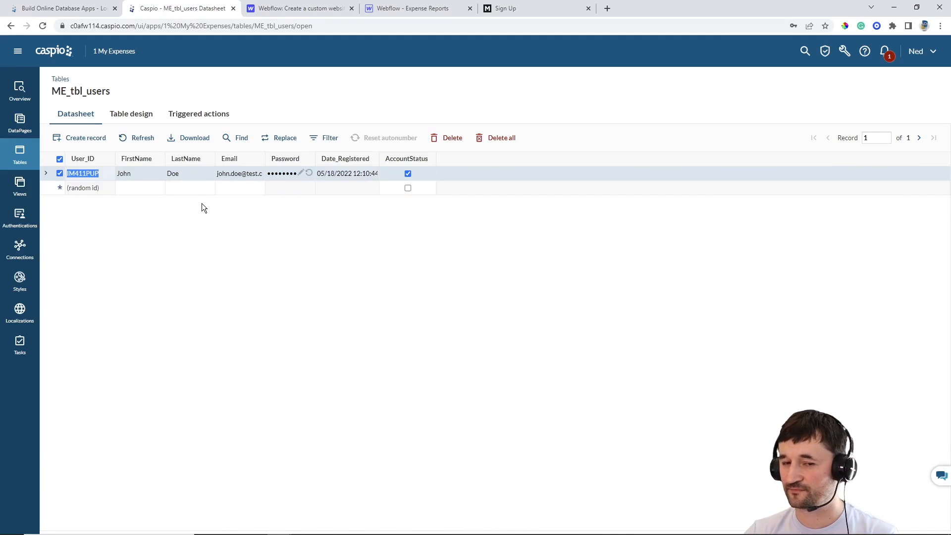
{"action": "left_click", "coordinate": [19, 124]}
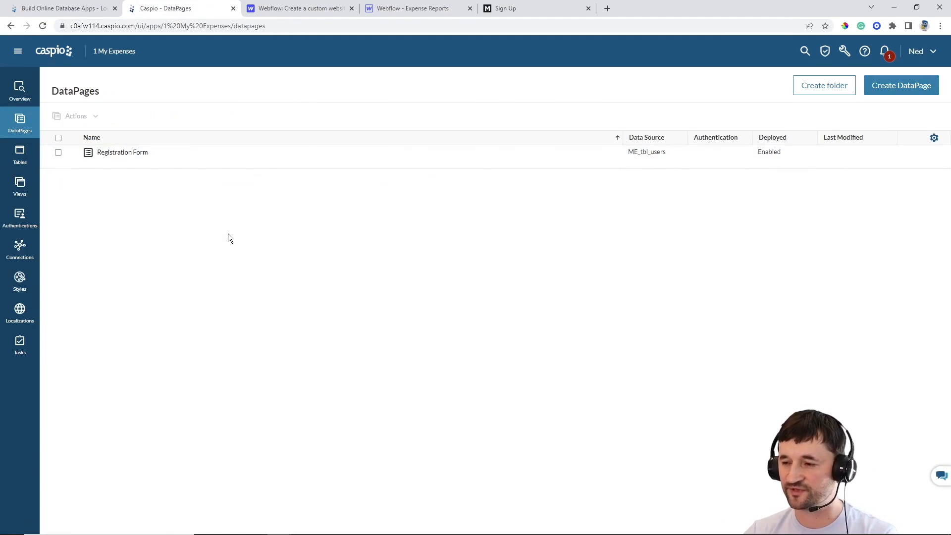
Follow the header's Sign In link on the live site to the Account Login page
{"action": "left_click", "coordinate": [510, 15]}
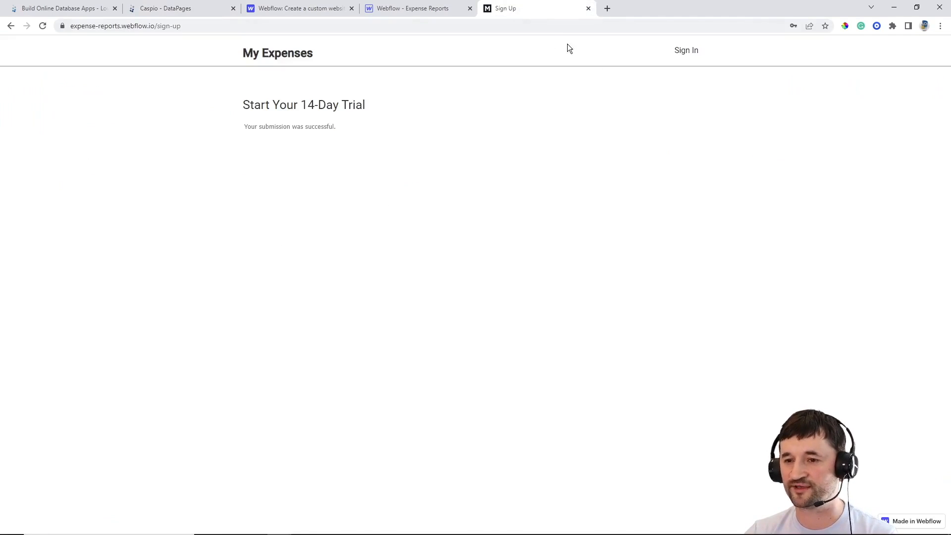
{"action": "left_click", "coordinate": [686, 50]}
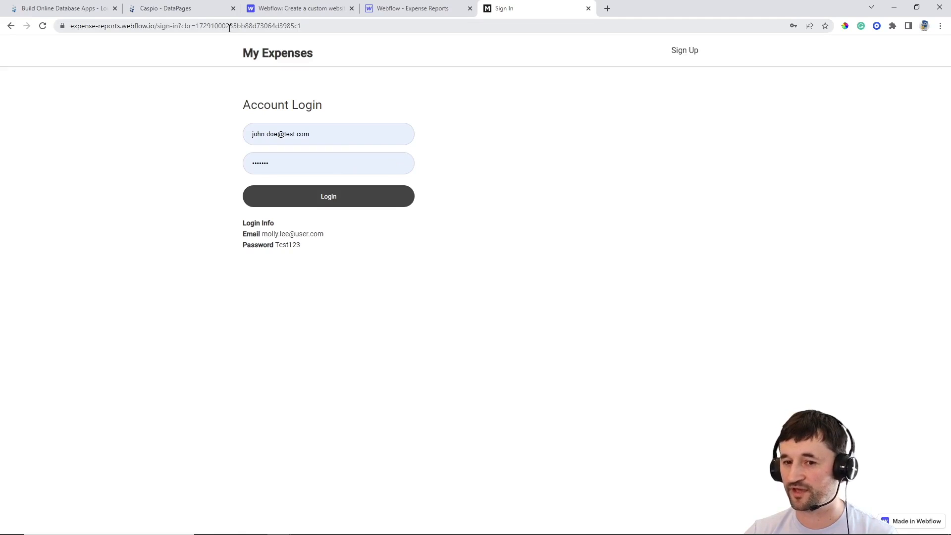
{"action": "left_click", "coordinate": [197, 11]}
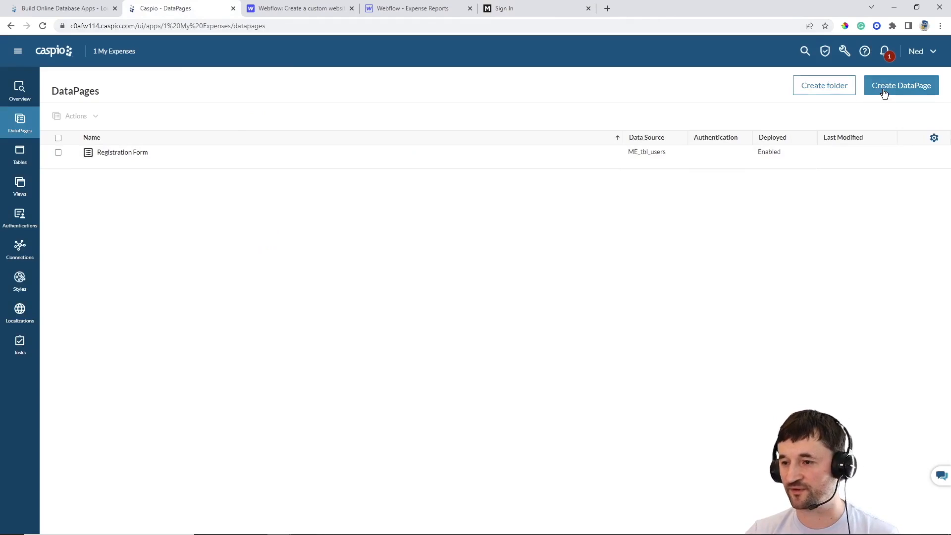
Create a new HTML Page DataPage named 'Login Screen'
{"action": "left_click", "coordinate": [901, 85]}
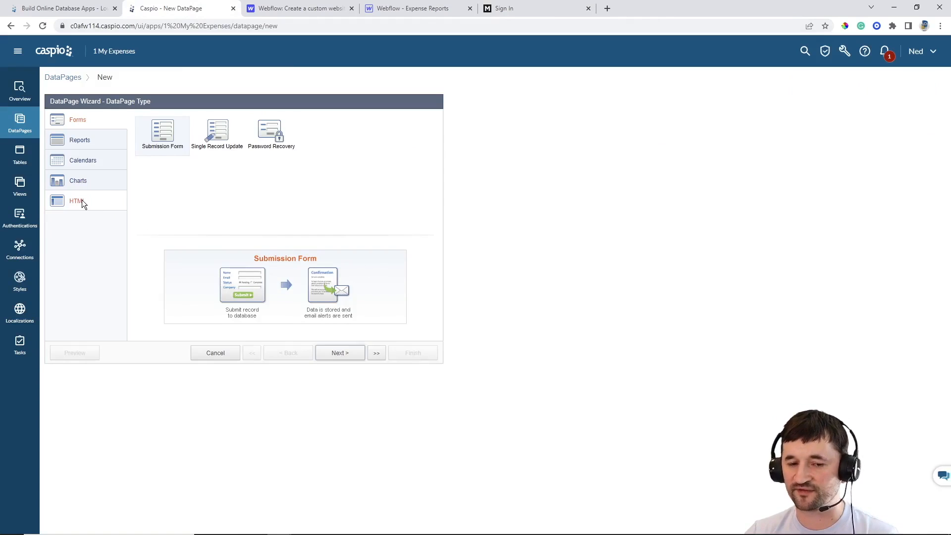
{"action": "left_click", "coordinate": [78, 202]}
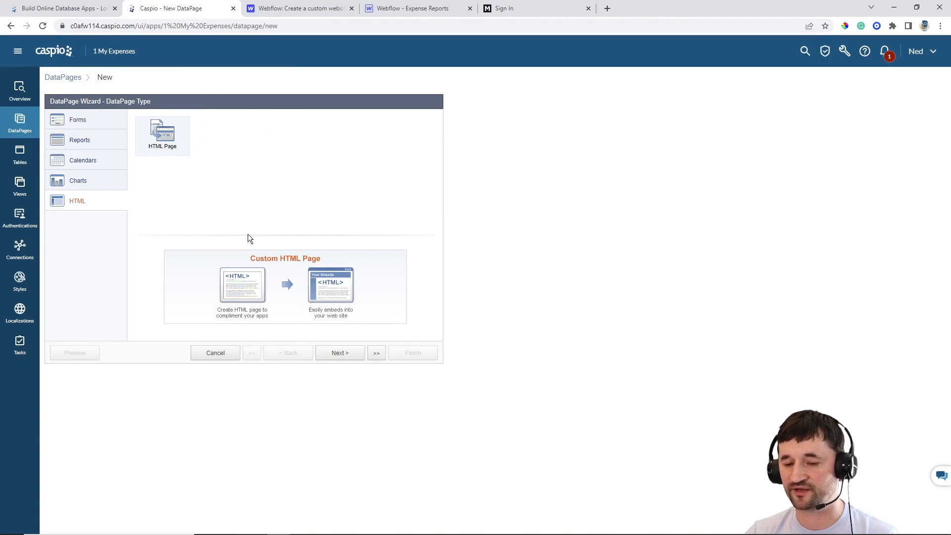
{"action": "left_click", "coordinate": [340, 352]}
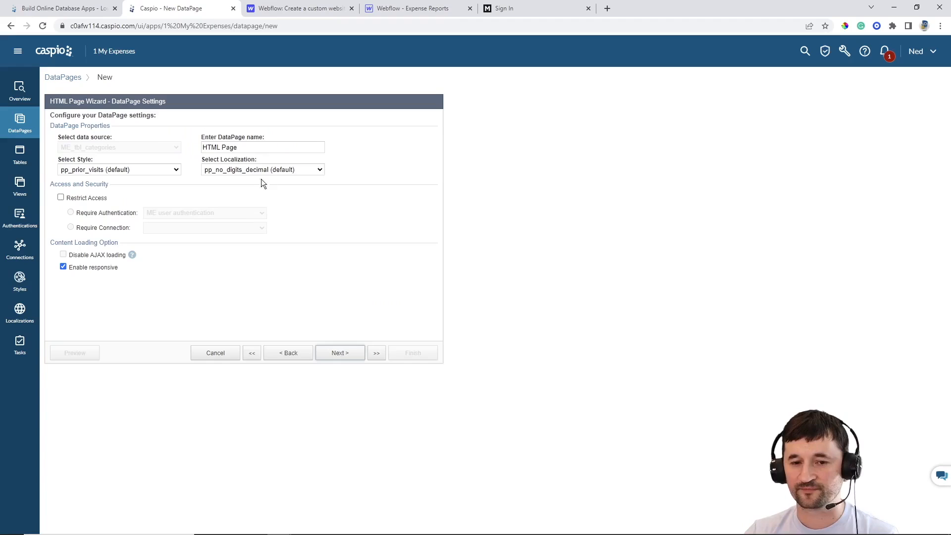
{"action": "triple_click", "coordinate": [246, 148]}
{"action": "type", "text": "Login Screen"}
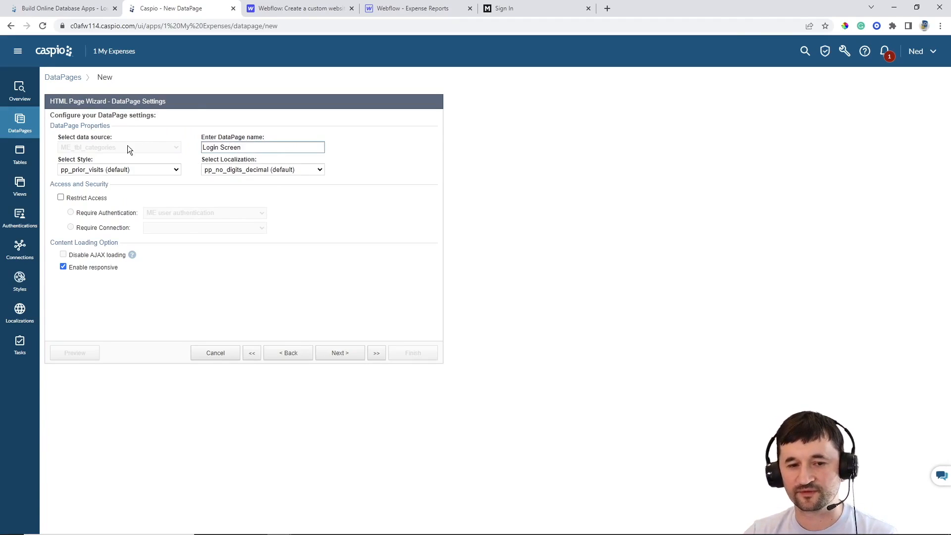
Give the Login Screen the Gray style and English localization
{"action": "left_click", "coordinate": [124, 169]}
{"action": "scroll", "coordinate": [123, 233], "scroll_direction": "up", "scroll_amount": 10}
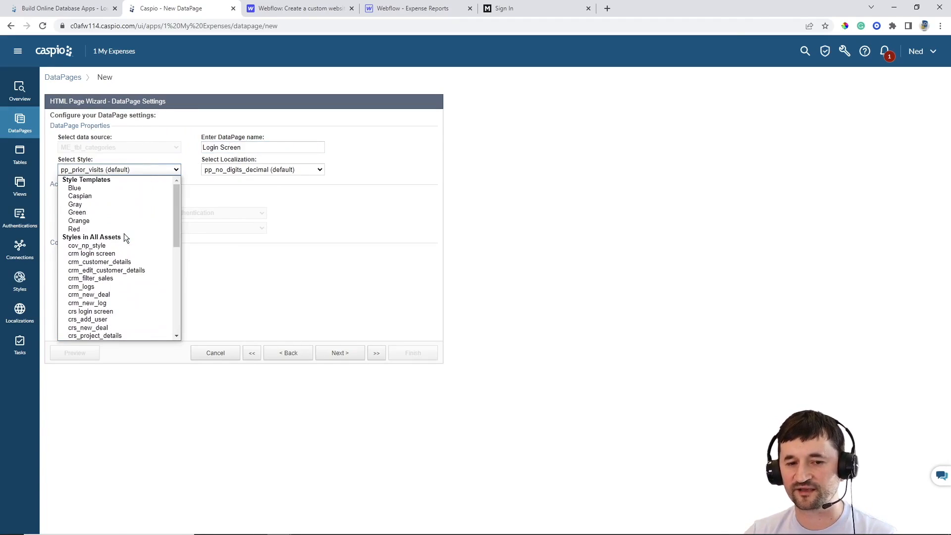
{"action": "left_click", "coordinate": [93, 205]}
{"action": "left_click", "coordinate": [260, 171]}
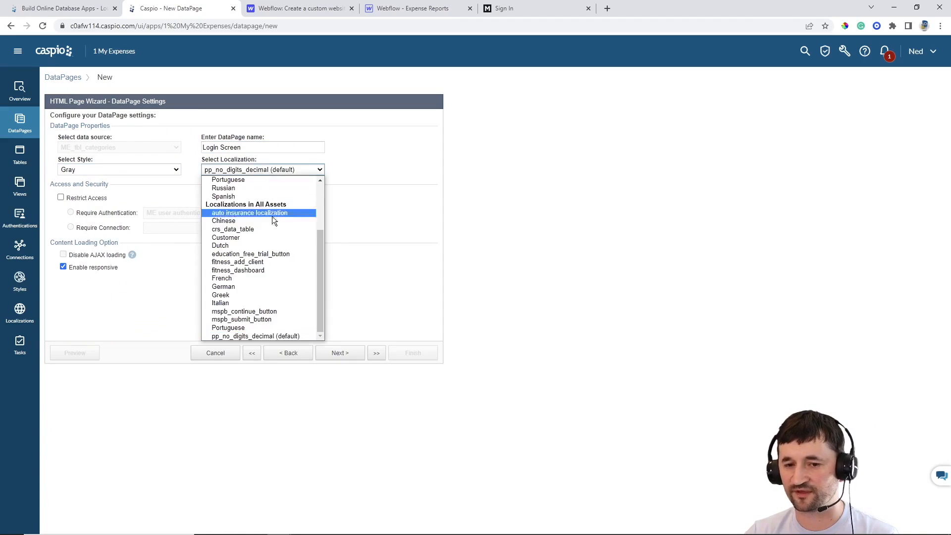
{"action": "scroll", "coordinate": [272, 216], "scroll_direction": "up", "scroll_amount": 3}
{"action": "left_click", "coordinate": [245, 204]}
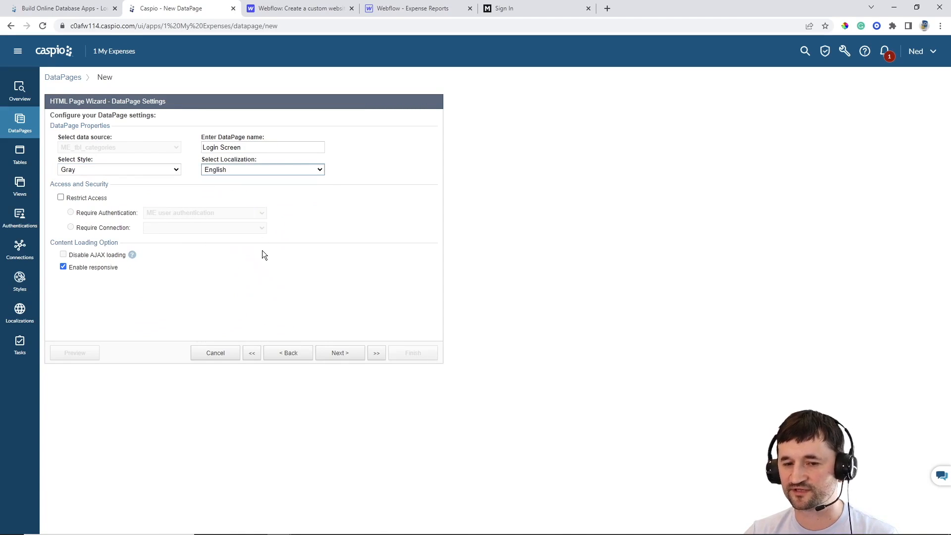
Restrict access to the Login Screen with ME user authentication
{"action": "left_click", "coordinate": [88, 197]}
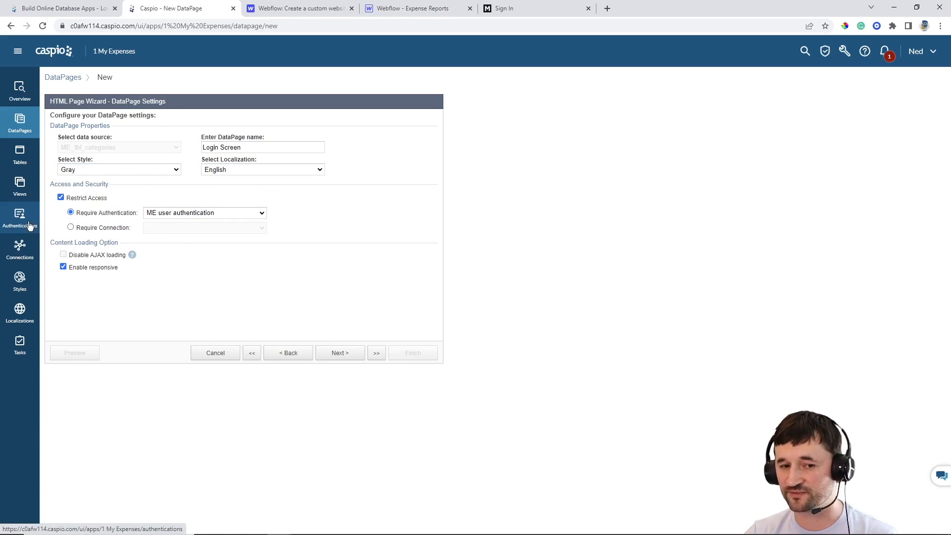
{"action": "left_click", "coordinate": [166, 214]}
{"action": "left_click", "coordinate": [174, 231]}
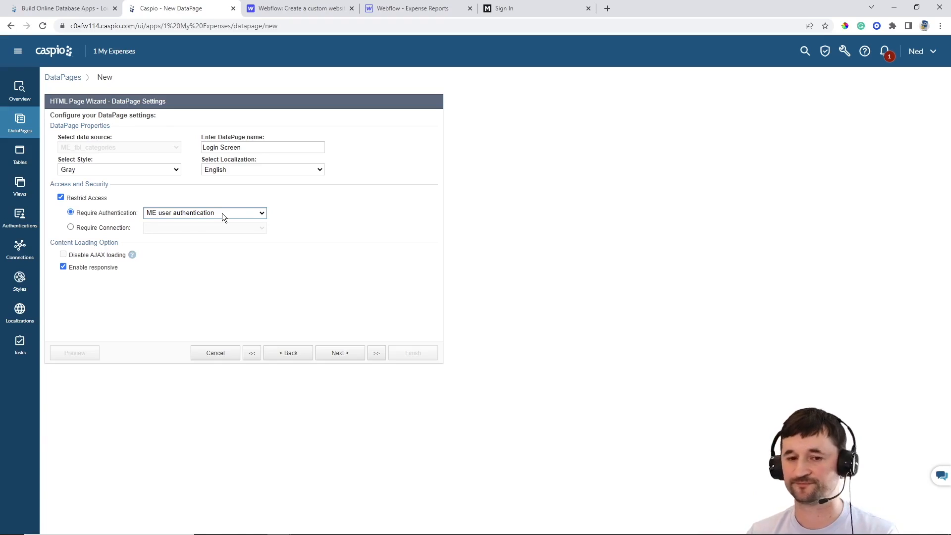
On the Page Design step, disable the HTML editor and start typing <script>window.location
{"action": "left_click", "coordinate": [343, 353]}
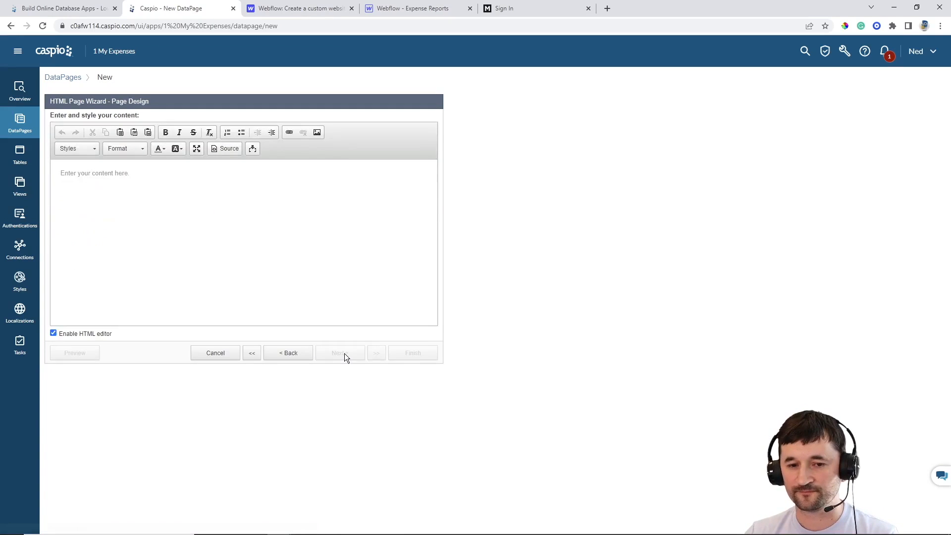
{"action": "left_click", "coordinate": [218, 210]}
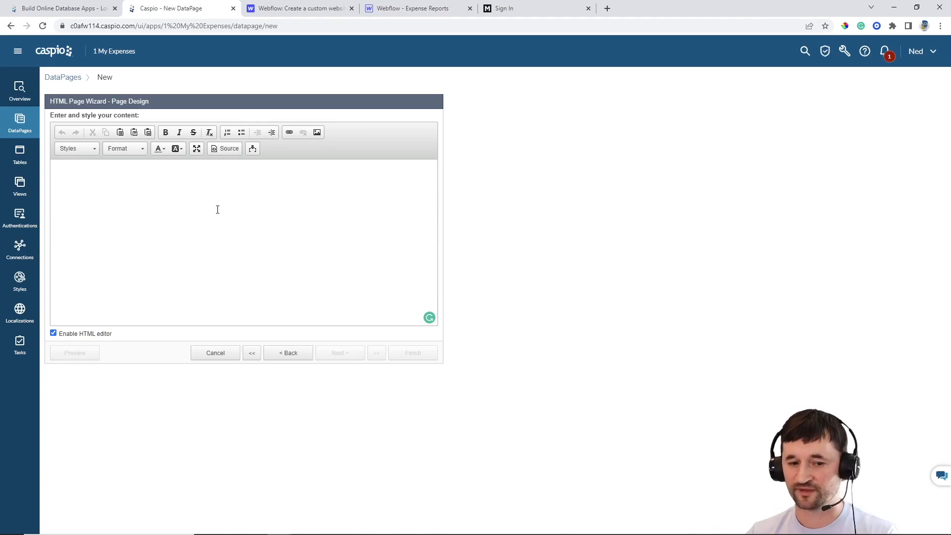
{"action": "left_click", "coordinate": [100, 332]}
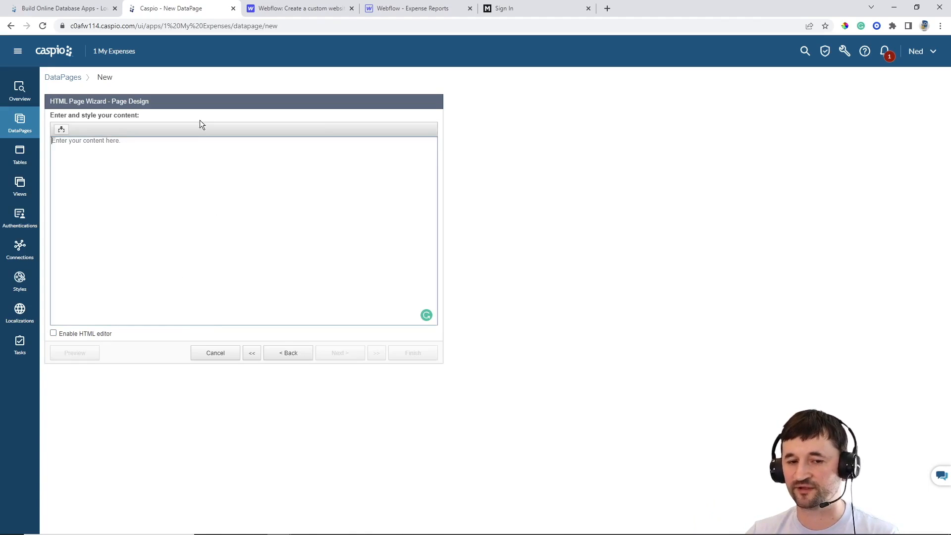
{"action": "type", "text": "<script"}
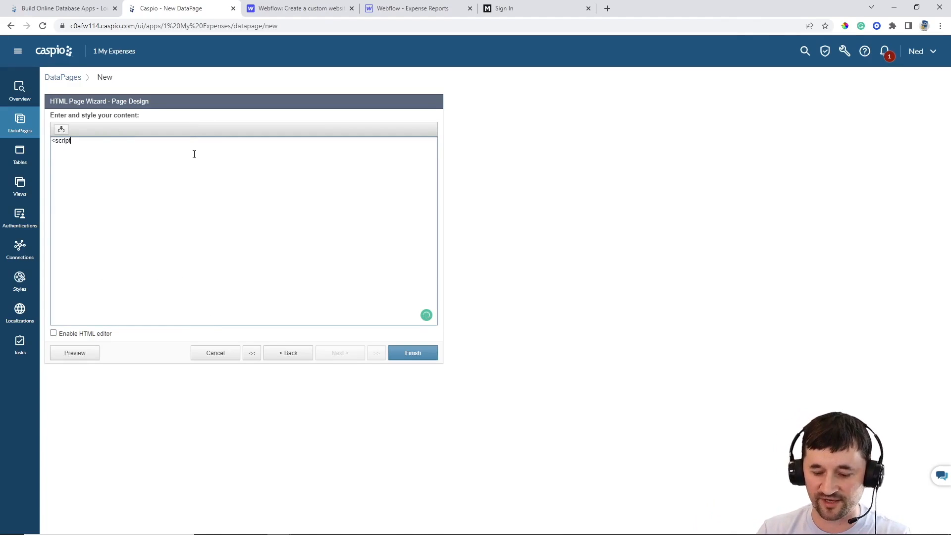
{"action": "type", "text": ">windo"}
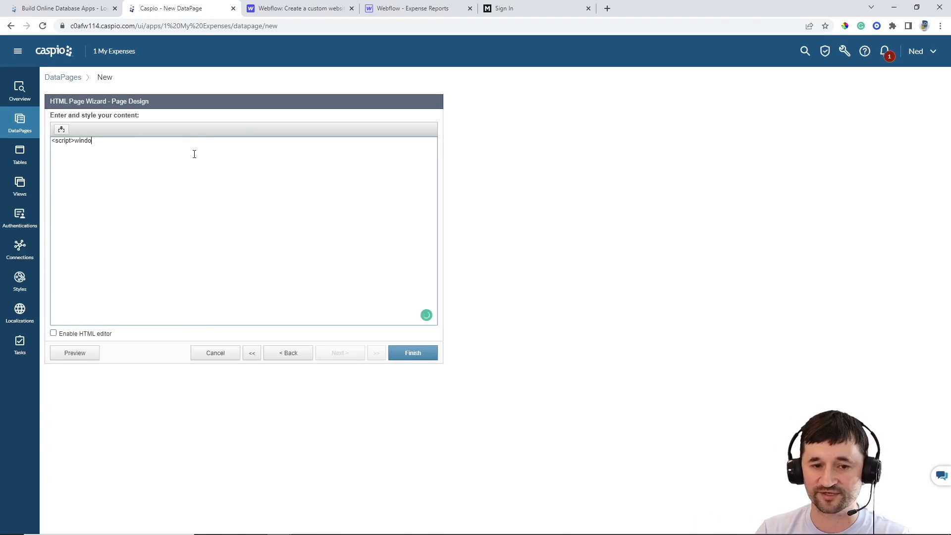
{"action": "type", "text": "w.location=\""}
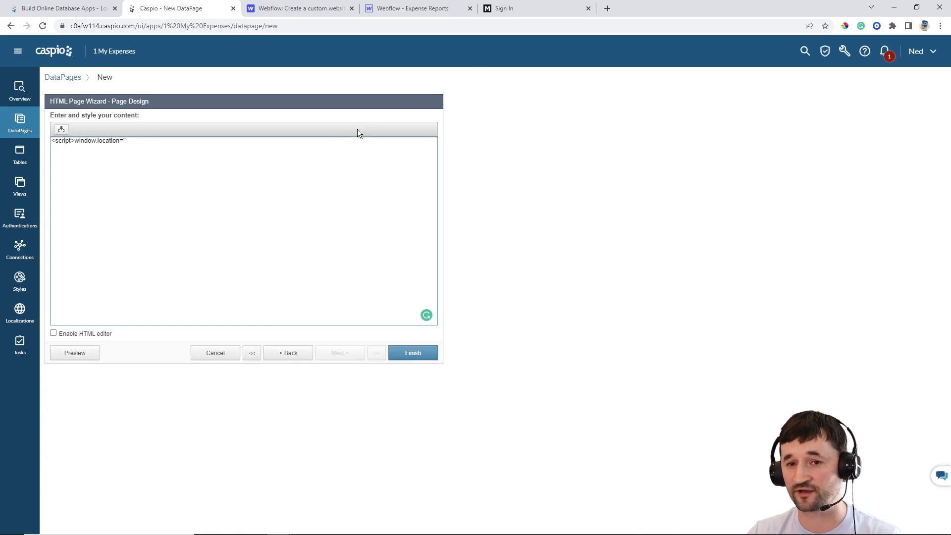
Log into the live expenses portal with the saved demo account and select the dashboard URL
{"action": "left_click", "coordinate": [523, 13]}
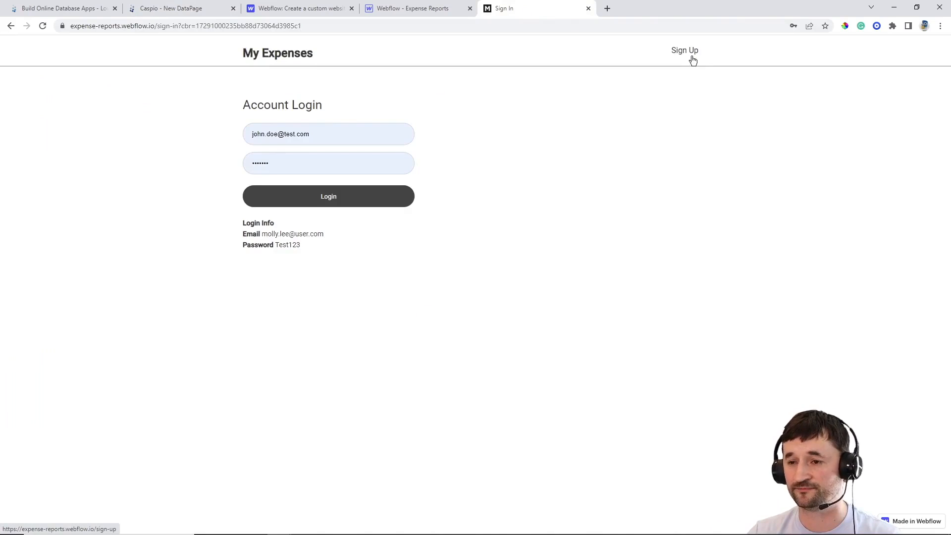
{"action": "triple_click", "coordinate": [318, 134]}
{"action": "type", "text": "molly"}
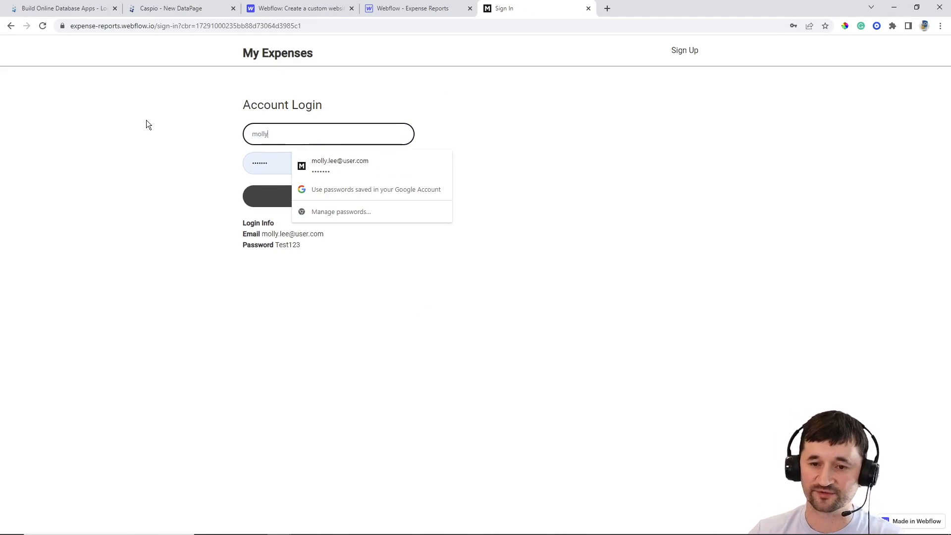
{"action": "left_click", "coordinate": [344, 160]}
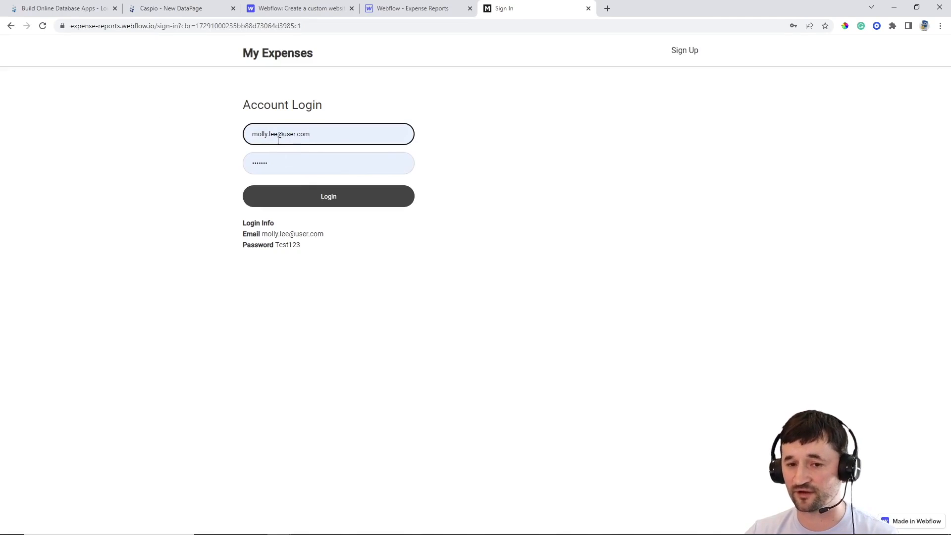
{"action": "left_click", "coordinate": [375, 203]}
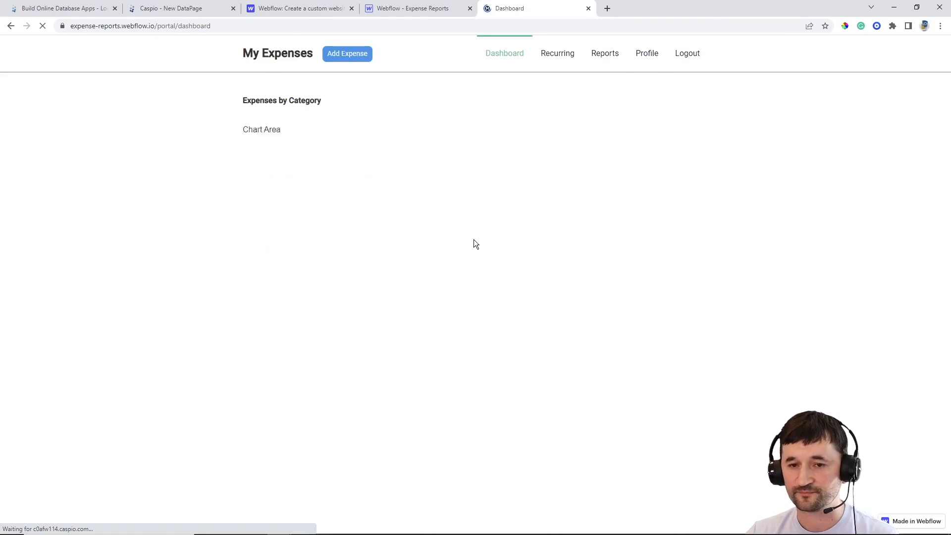
{"action": "left_click", "coordinate": [217, 27]}
{"action": "key", "text": "ctrl+c"}
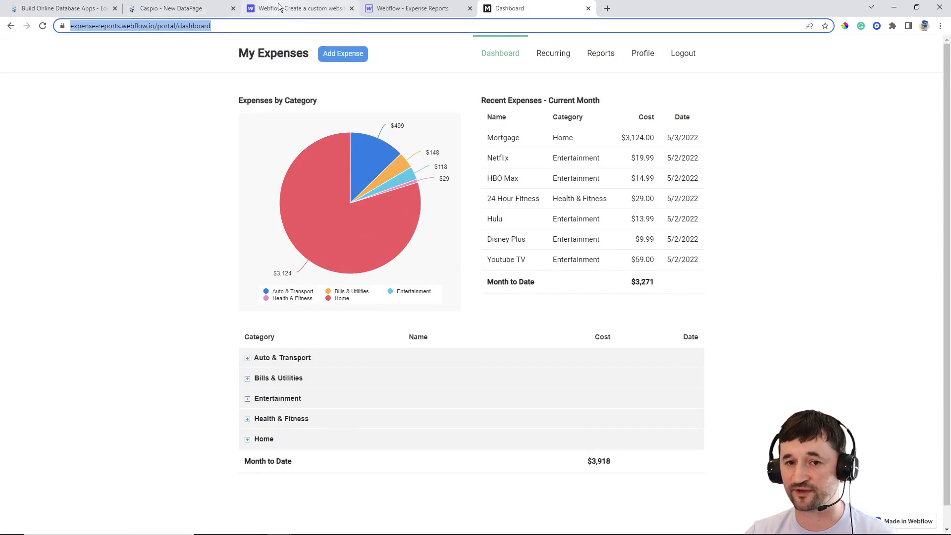
Open the portal's Dashboard page from the Webflow designer's Pages panel
{"action": "left_click", "coordinate": [392, 8]}
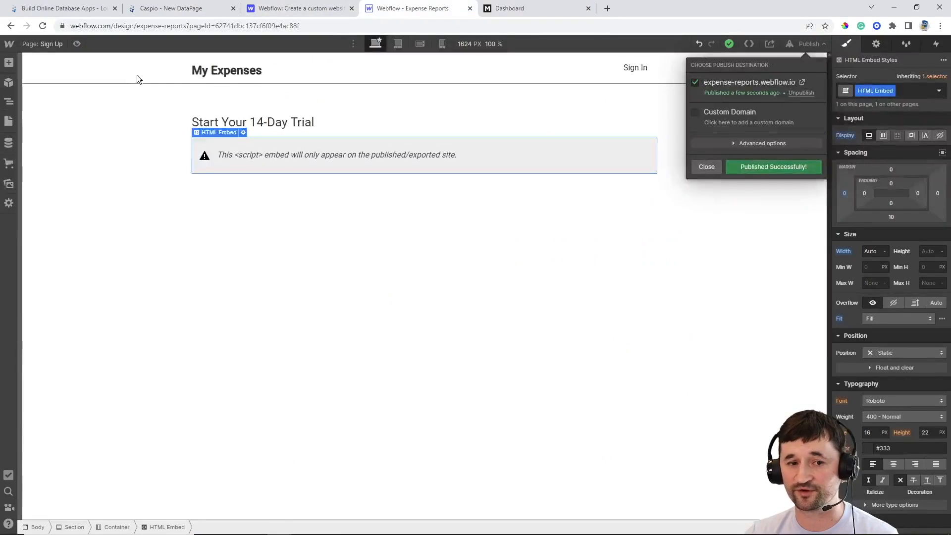
{"action": "left_click", "coordinate": [60, 47]}
{"action": "left_click", "coordinate": [55, 46]}
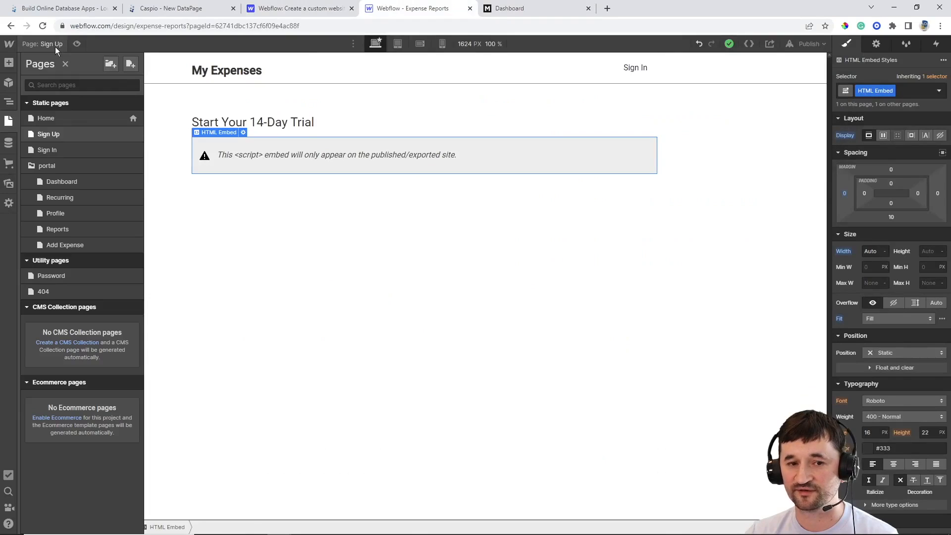
{"action": "left_click", "coordinate": [68, 183]}
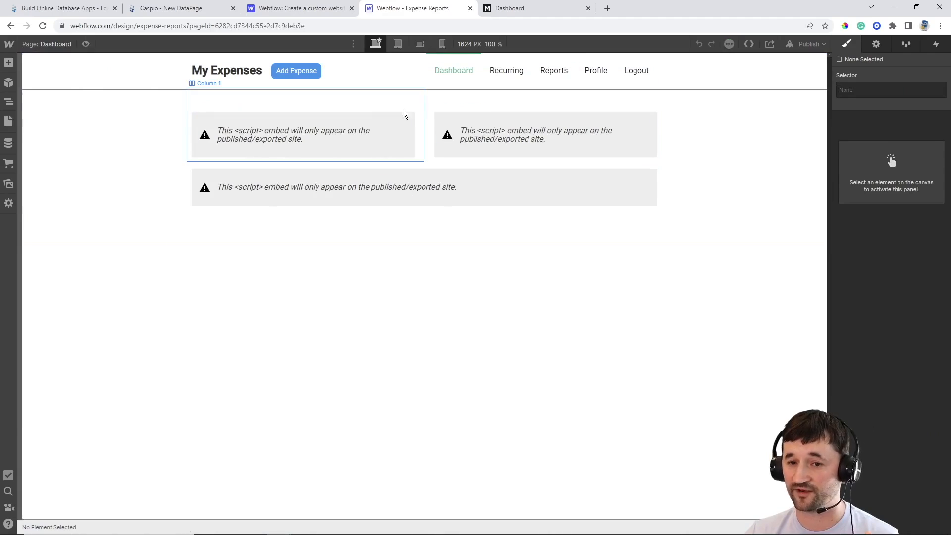
Complete the redirect script with the dashboard URL and finish the Login Screen page
{"action": "left_click", "coordinate": [196, 12]}
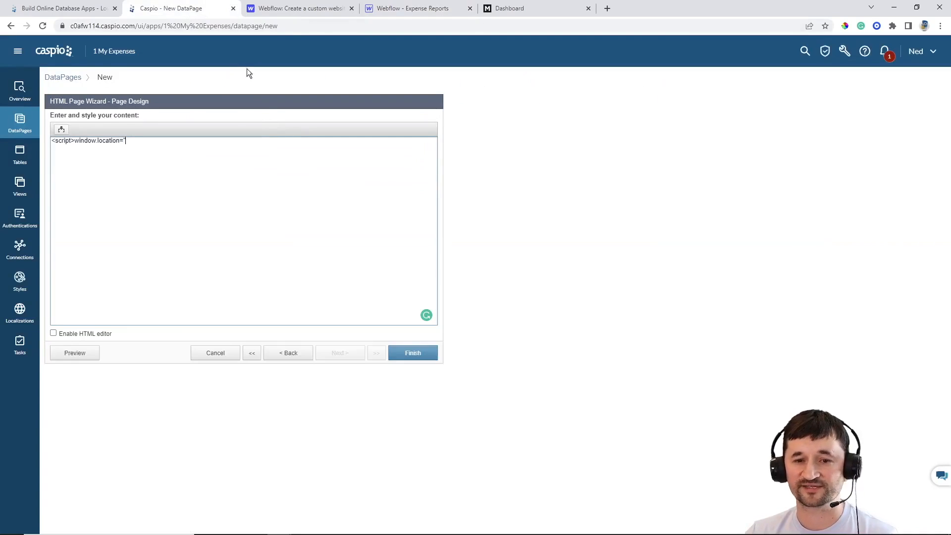
{"action": "key", "text": "ctrl+v"}
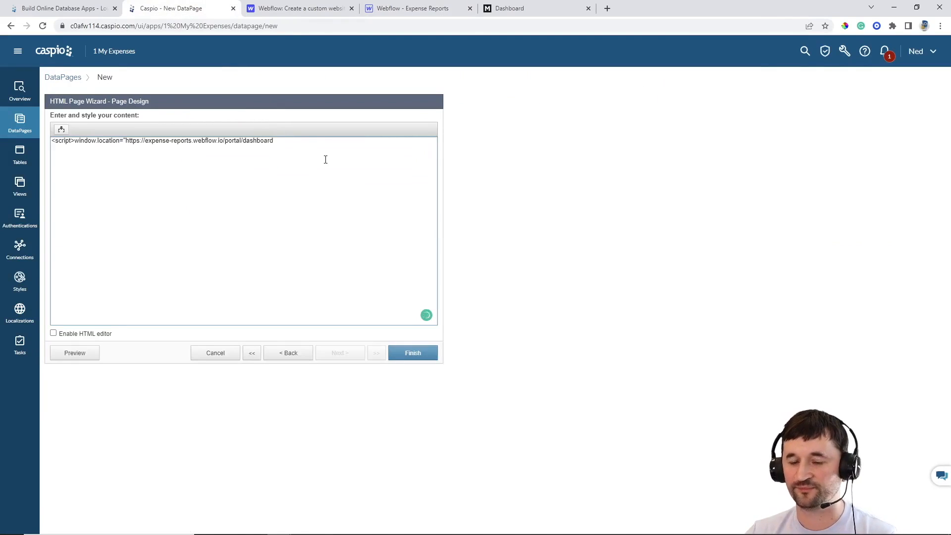
{"action": "type", "text": "\""}
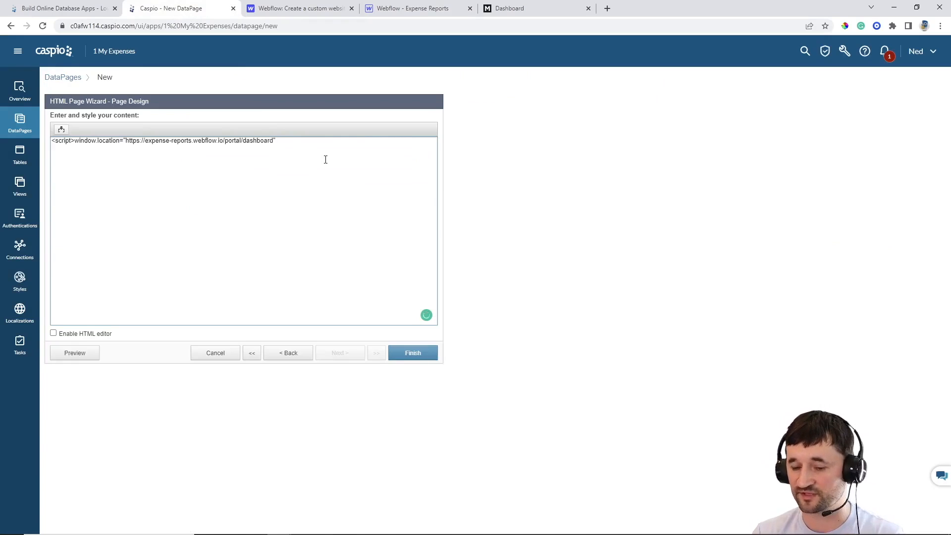
{"action": "type", "text": ";<"}
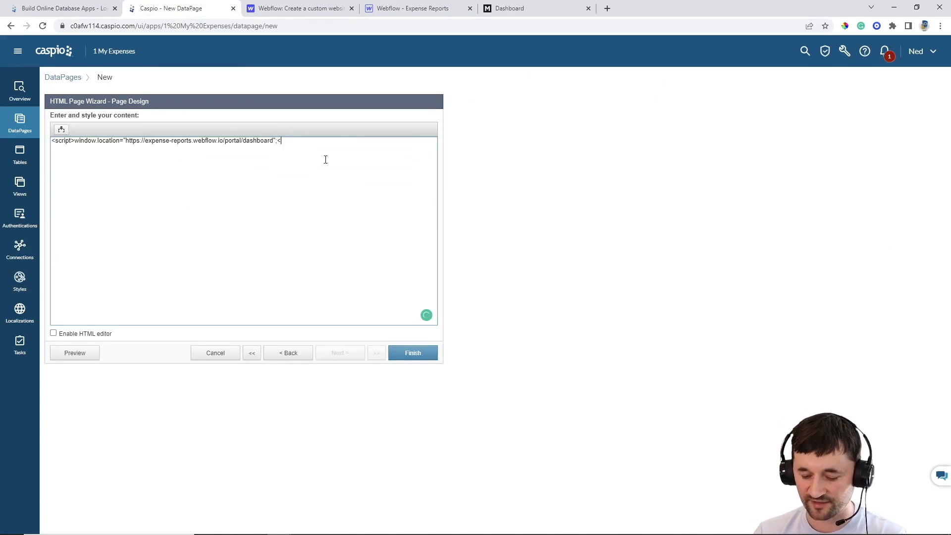
{"action": "type", "text": "/script>"}
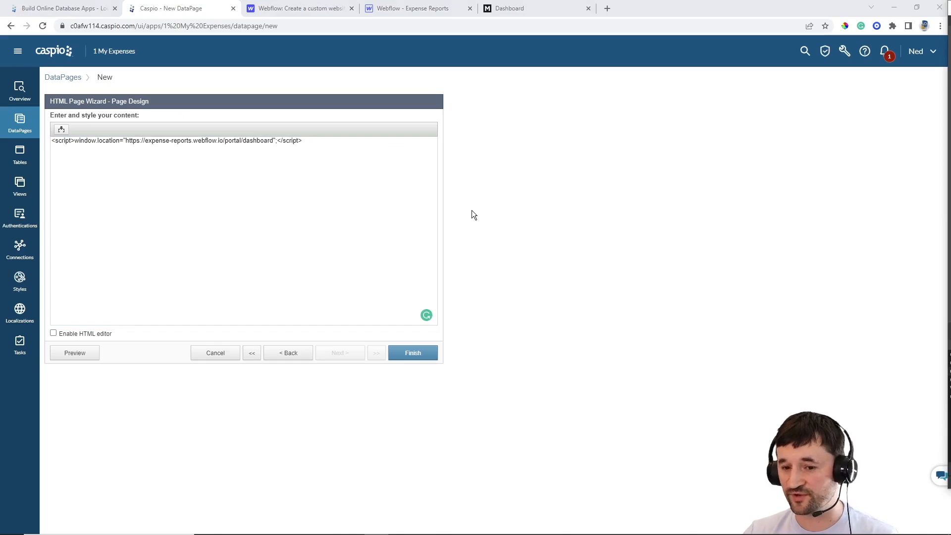
{"action": "left_click", "coordinate": [411, 354]}
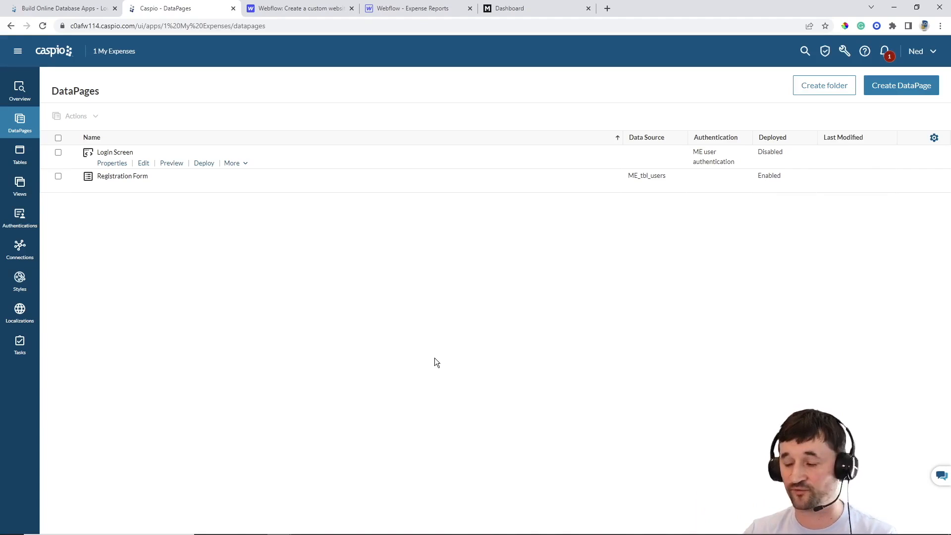
Deploy the Login Screen DataPage with deployment set to Enabled
{"action": "left_click", "coordinate": [204, 163]}
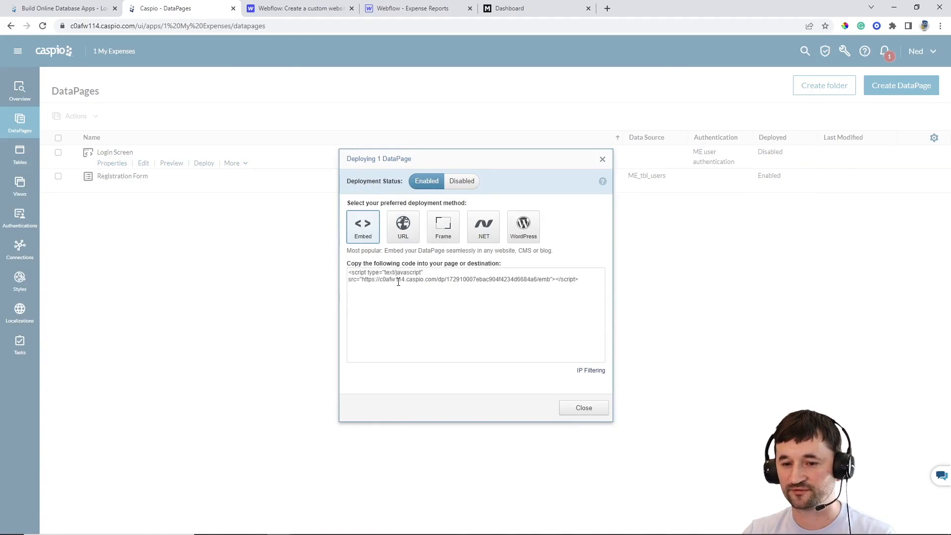
{"action": "left_click", "coordinate": [415, 292]}
{"action": "key", "text": "ctrl+c"}
{"action": "left_click", "coordinate": [583, 407]}
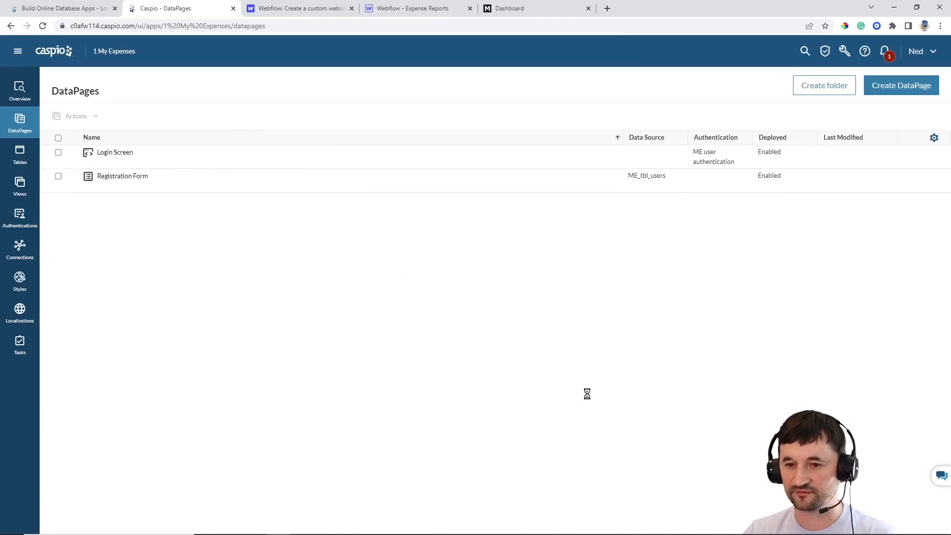
{"action": "left_click", "coordinate": [389, 13]}
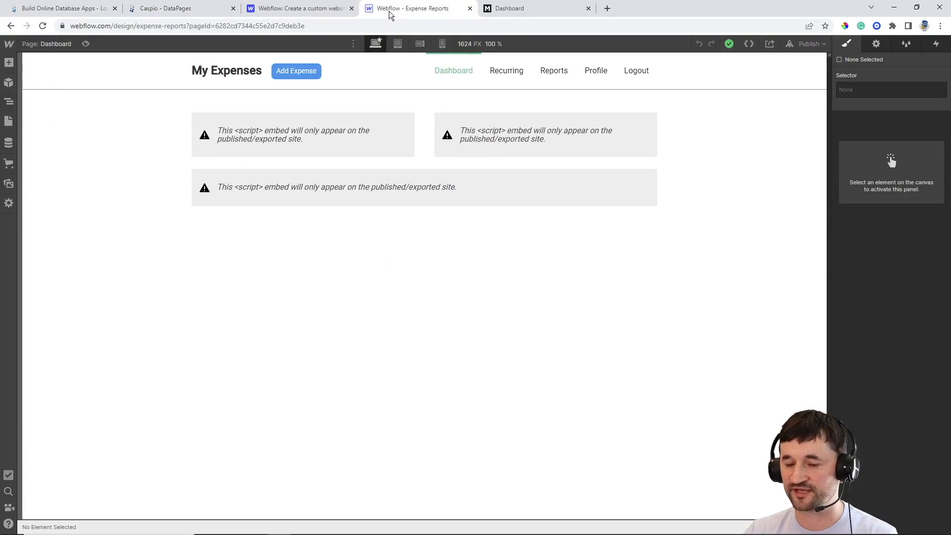
Replace the Sign In page's HTML Embed code with the new Caspio login script
{"action": "key", "text": "p"}
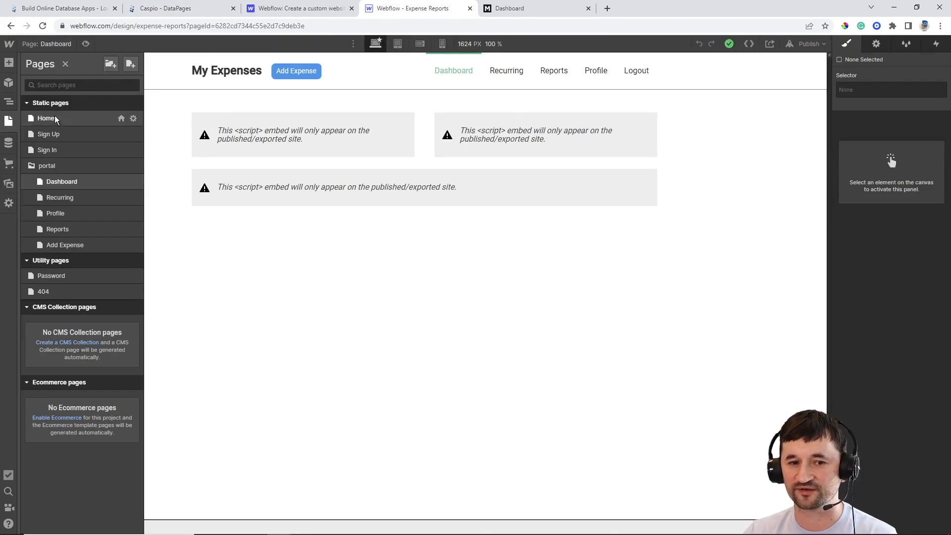
{"action": "left_click", "coordinate": [51, 150]}
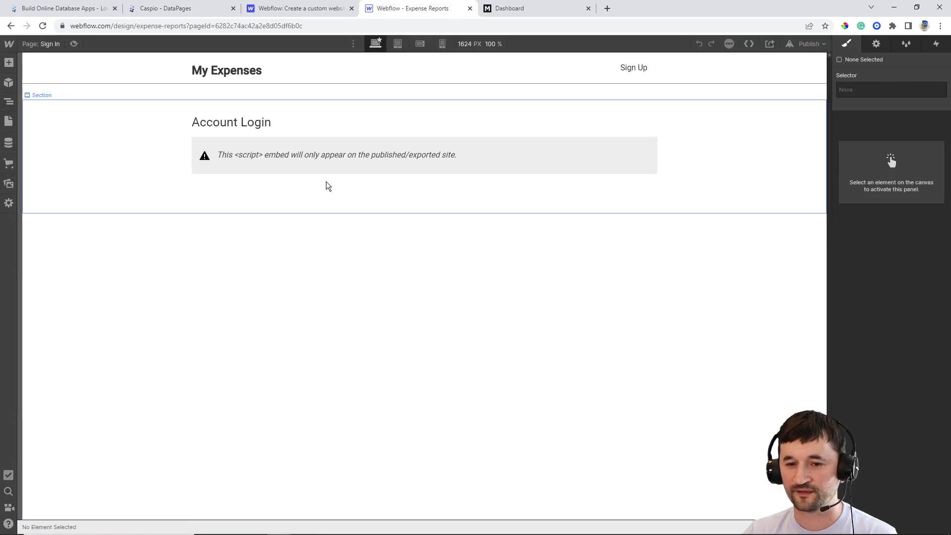
{"action": "double_click", "coordinate": [343, 159]}
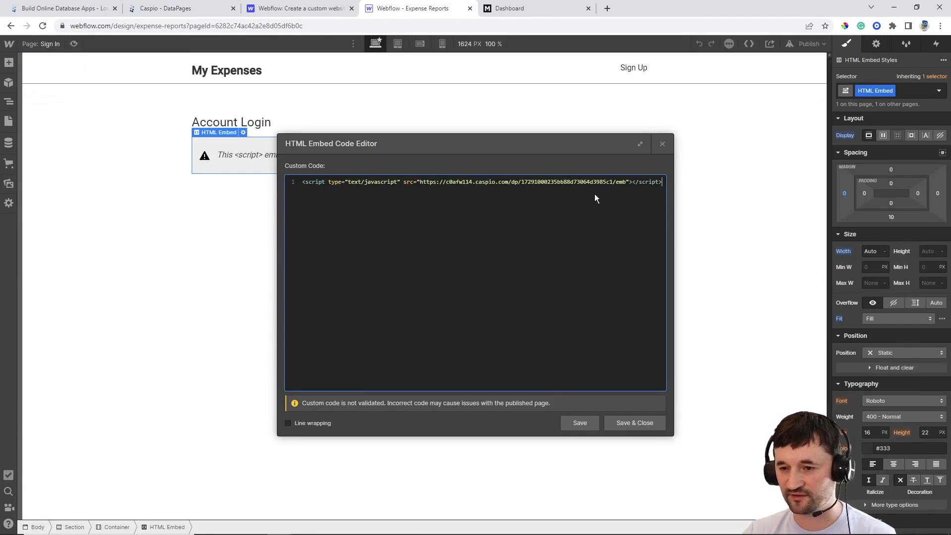
{"action": "key", "text": "ctrl+a"}
{"action": "key", "text": "BackSpace"}
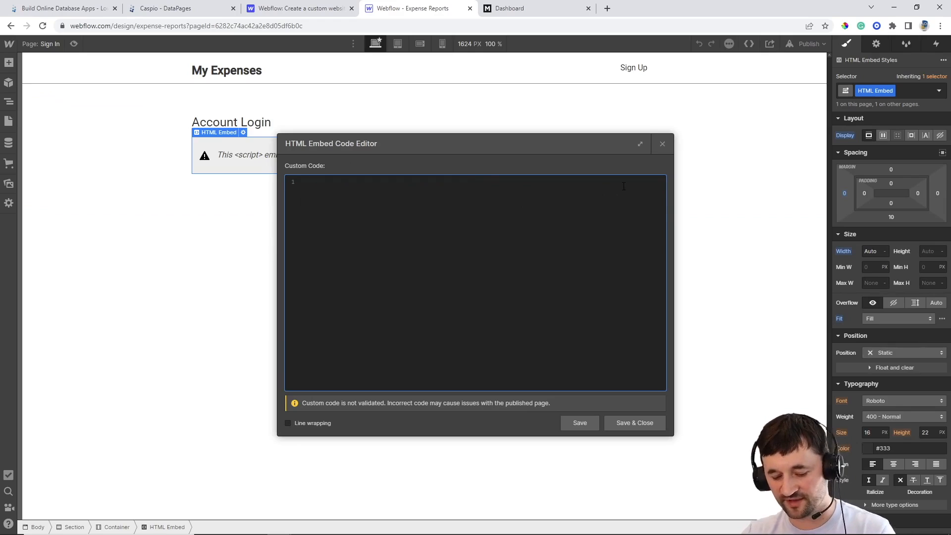
{"action": "key", "text": "ctrl+v"}
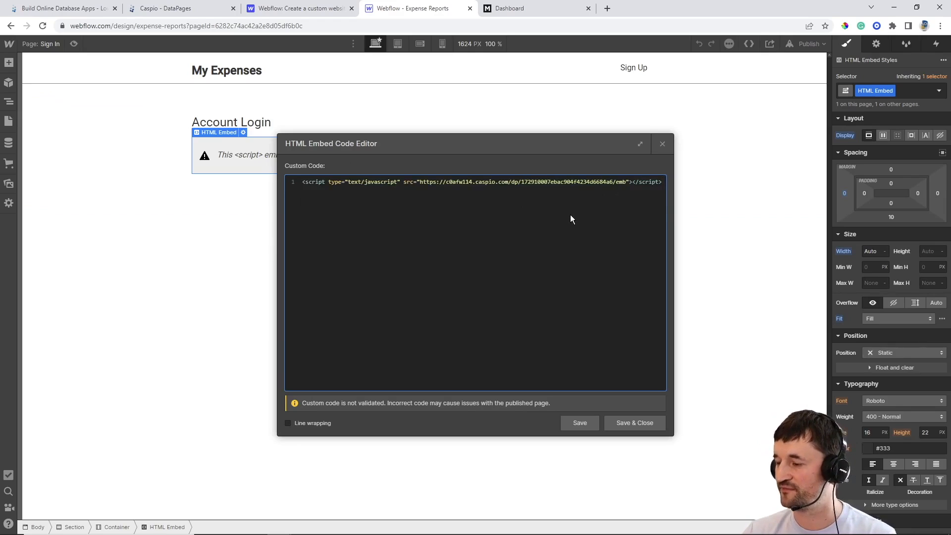
{"action": "left_click", "coordinate": [625, 420]}
Publish the updated Webflow site to its selected domain
{"action": "left_click", "coordinate": [807, 43]}
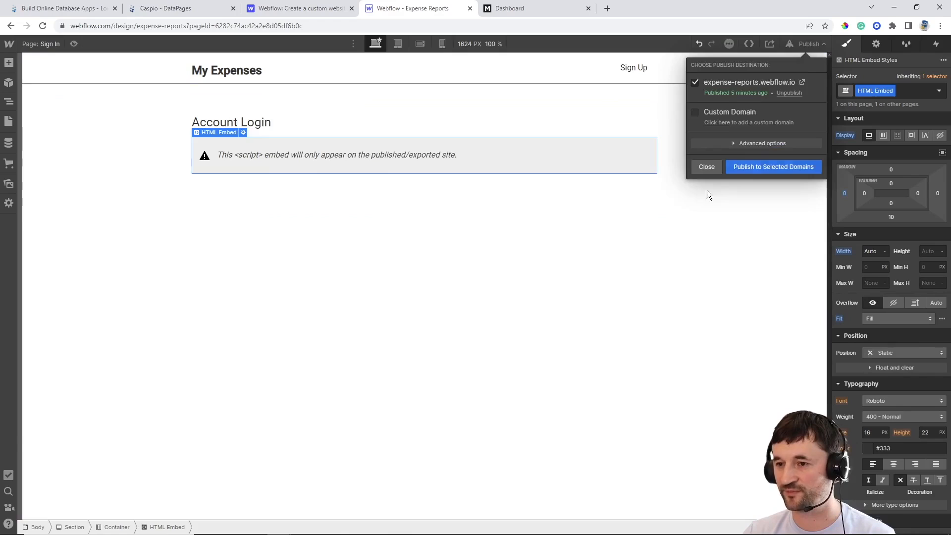
{"action": "left_click", "coordinate": [748, 168]}
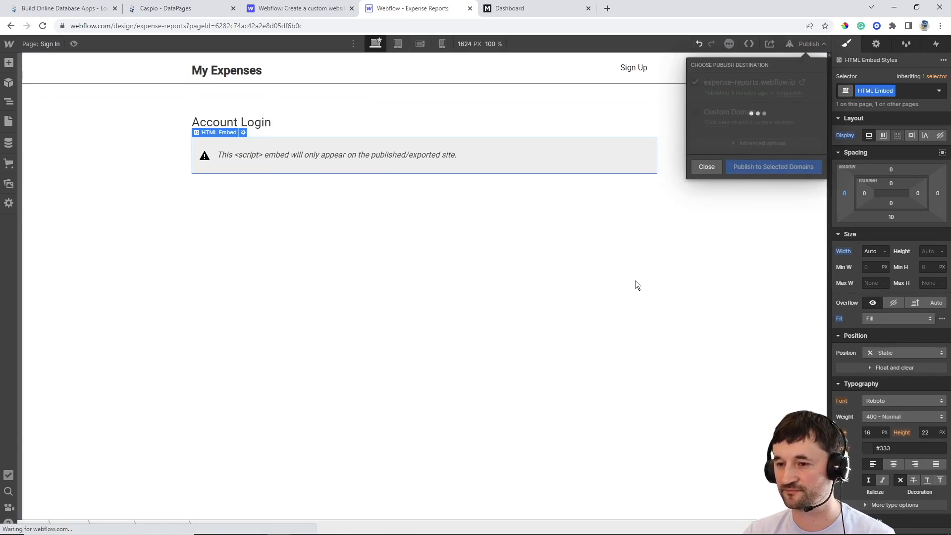
{"action": "left_click", "coordinate": [536, 13]}
Log out of the live expenses portal and check the login and sign-up pages
{"action": "left_click", "coordinate": [683, 54]}
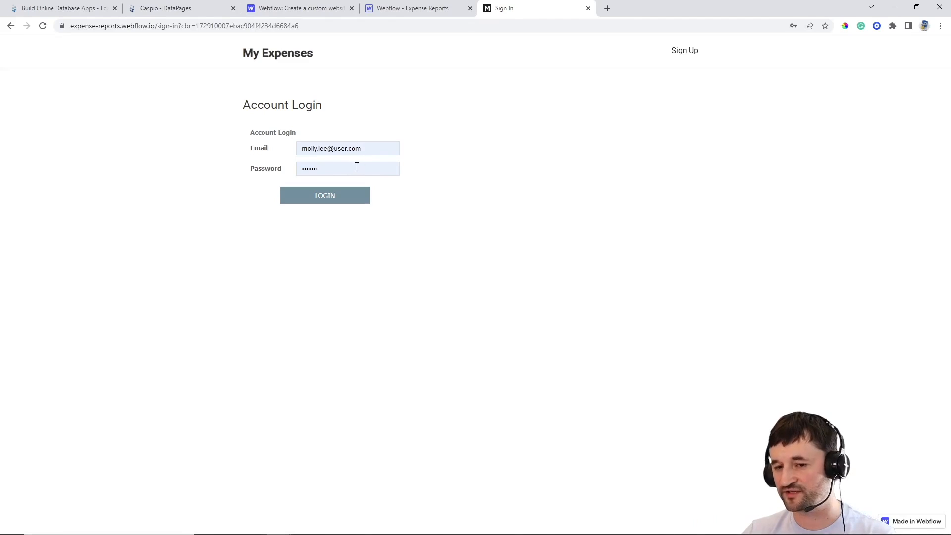
{"action": "left_click", "coordinate": [351, 197]}
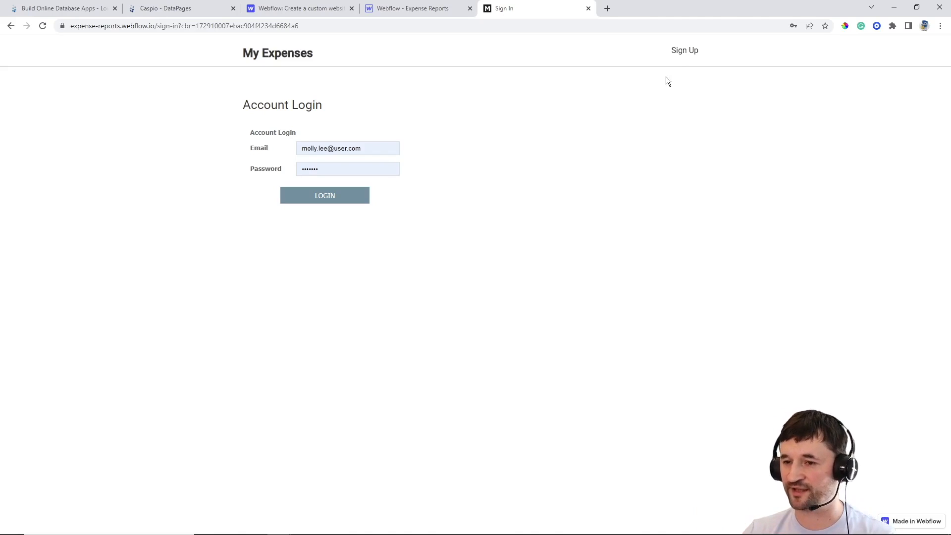
{"action": "left_click", "coordinate": [682, 51]}
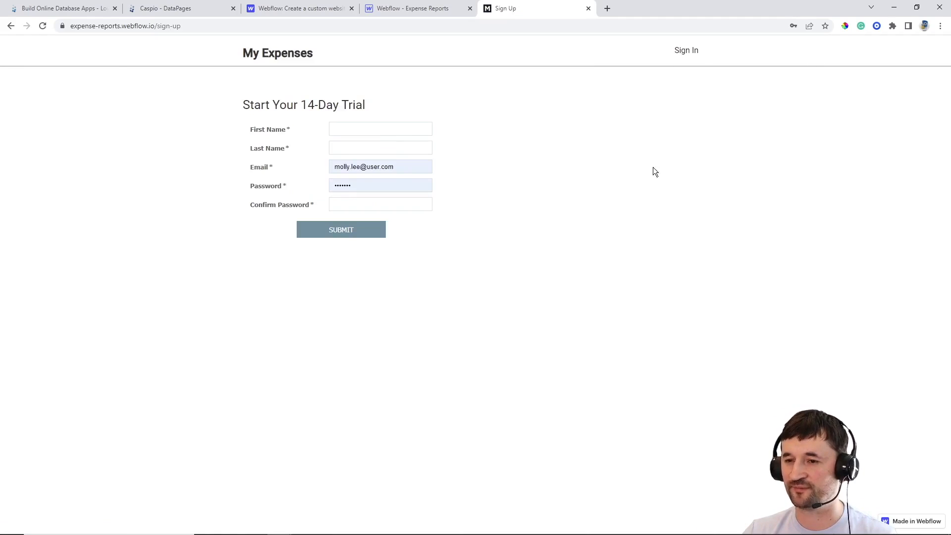
{"action": "left_click", "coordinate": [694, 55]}
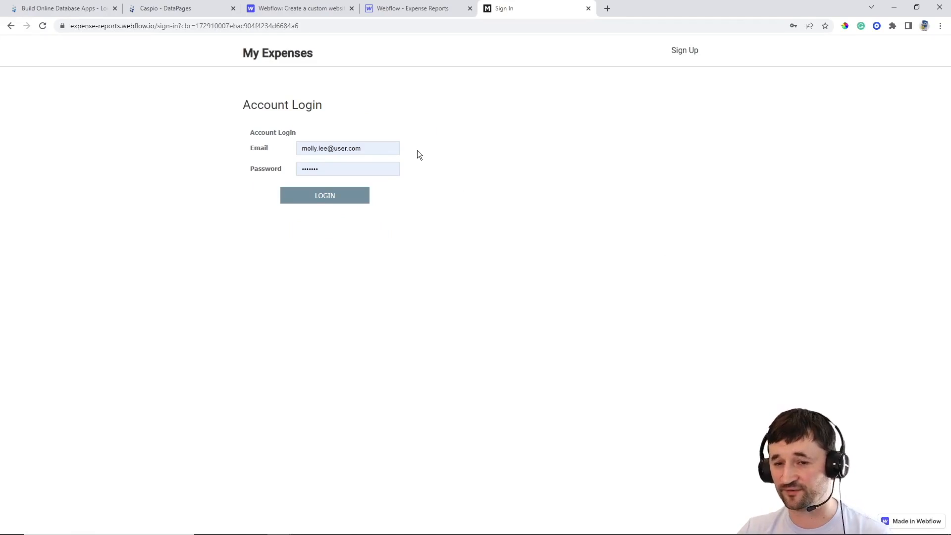
{"action": "left_click", "coordinate": [184, 9]}
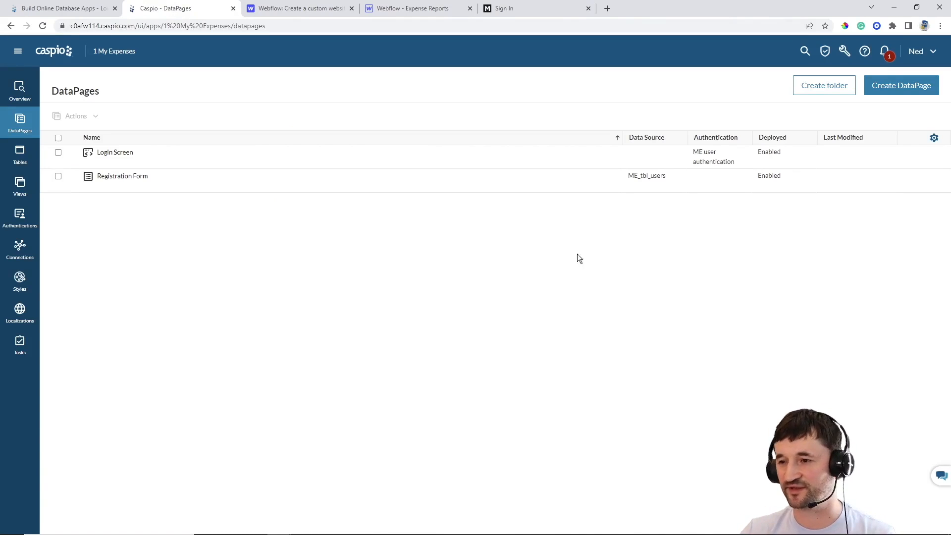
Start a Submission Form DataPage on ME_tbl_expenses named 'Add Expense'
{"action": "left_click", "coordinate": [888, 93]}
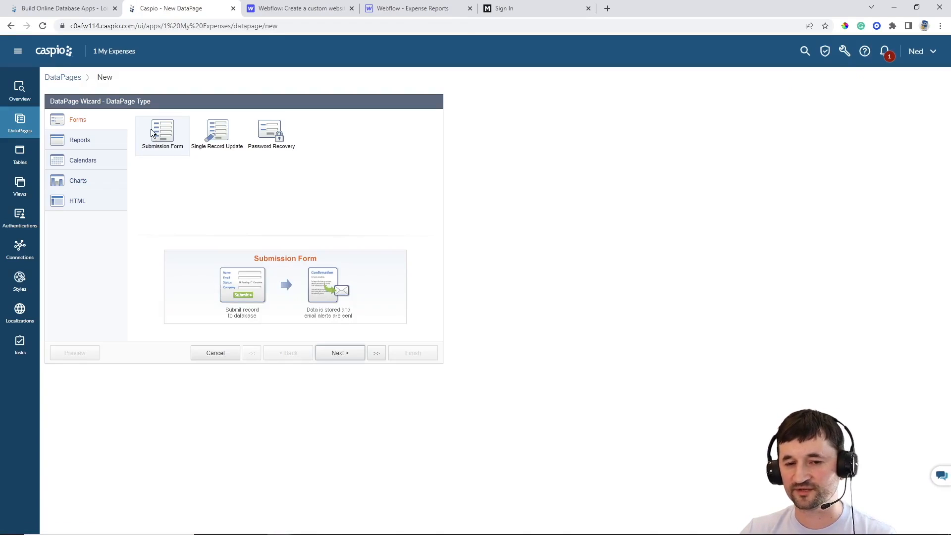
{"action": "left_click", "coordinate": [340, 354]}
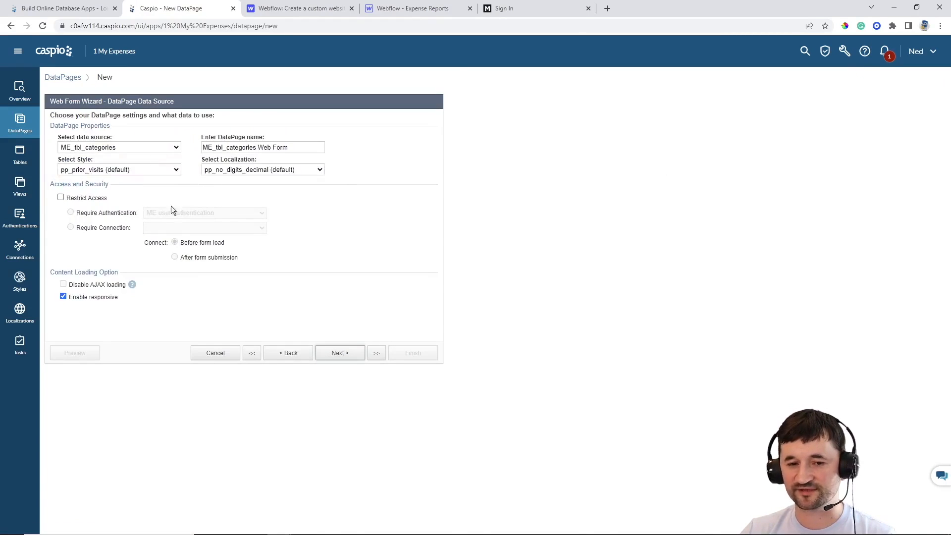
{"action": "left_click", "coordinate": [120, 149]}
{"action": "left_click", "coordinate": [120, 172]}
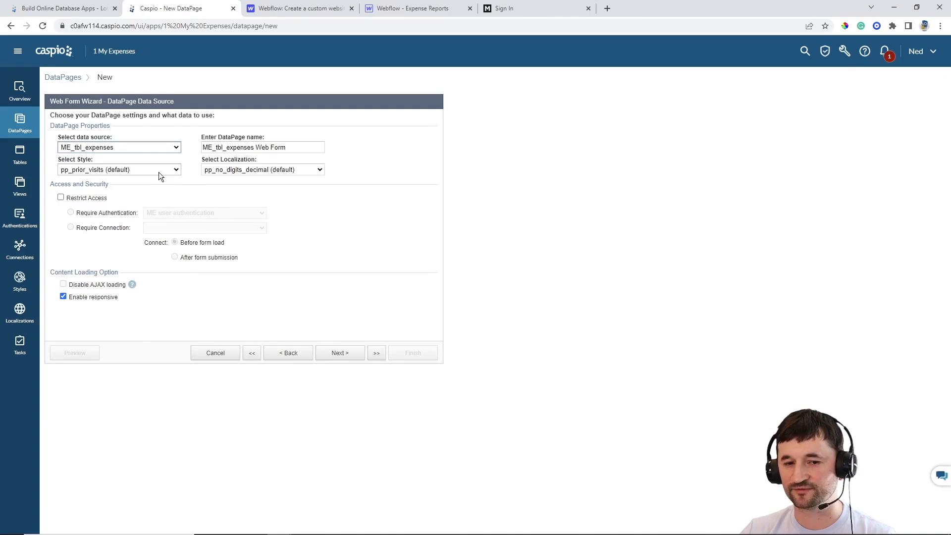
{"action": "triple_click", "coordinate": [299, 142]}
{"action": "type", "text": "Add Exp"}
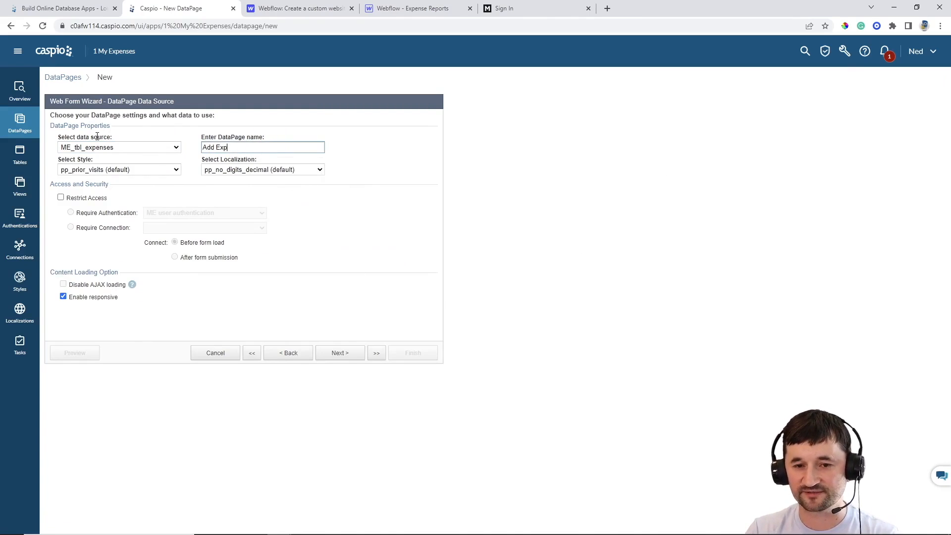
{"action": "type", "text": "ense"}
Choose Gray style and English localization, and restrict access to authenticated users
{"action": "left_click", "coordinate": [124, 169]}
{"action": "scroll", "coordinate": [113, 231], "scroll_direction": "up", "scroll_amount": 3}
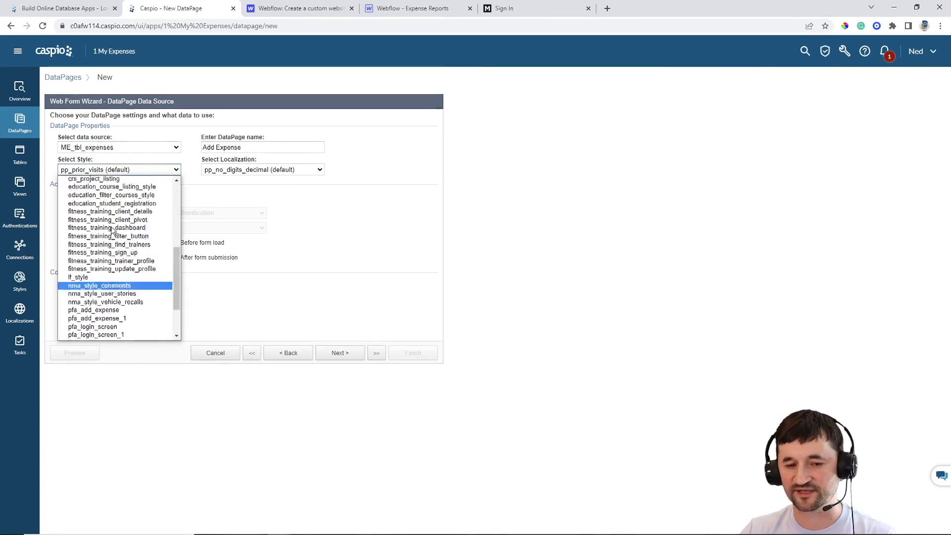
{"action": "scroll", "coordinate": [99, 213], "scroll_direction": "up", "scroll_amount": 5}
{"action": "left_click", "coordinate": [88, 200]}
{"action": "left_click", "coordinate": [263, 170]}
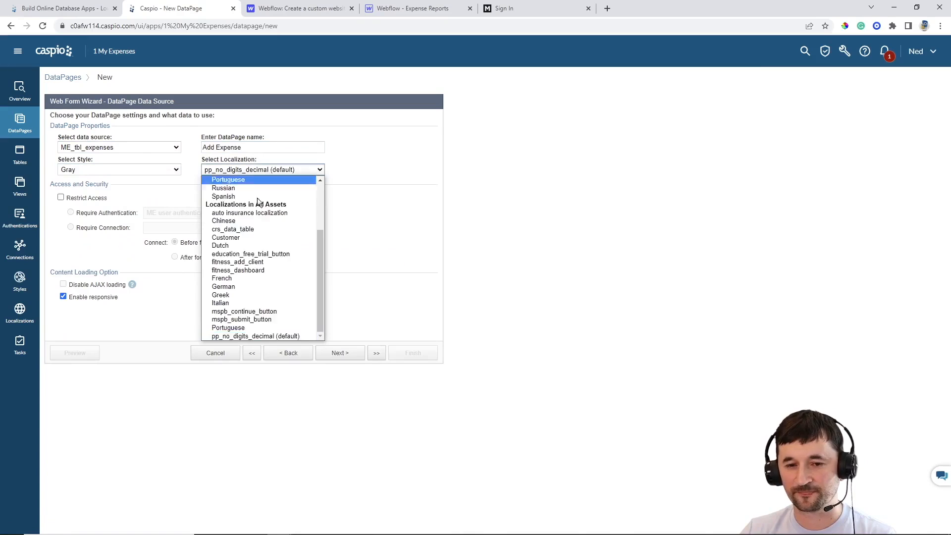
{"action": "scroll", "coordinate": [247, 218], "scroll_direction": "up", "scroll_amount": 3}
{"action": "left_click", "coordinate": [239, 208]}
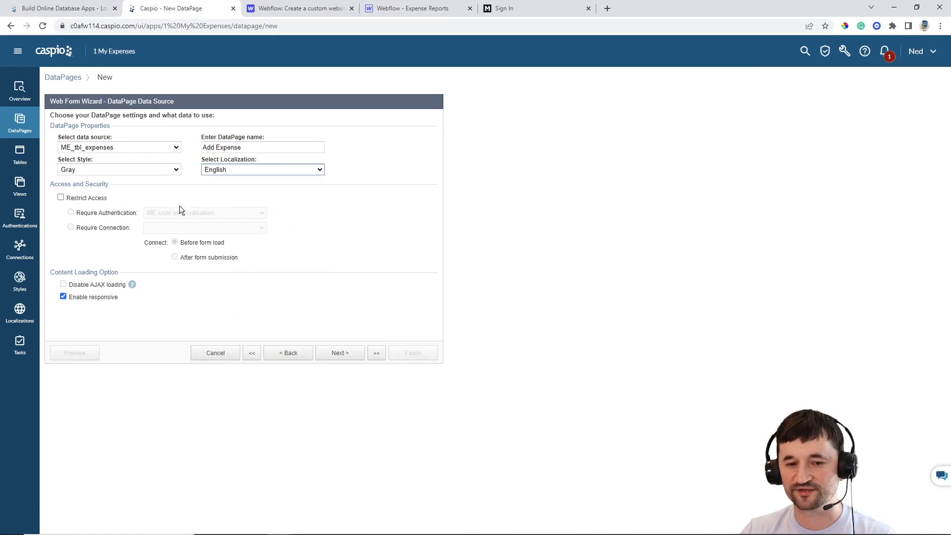
{"action": "left_click", "coordinate": [95, 198]}
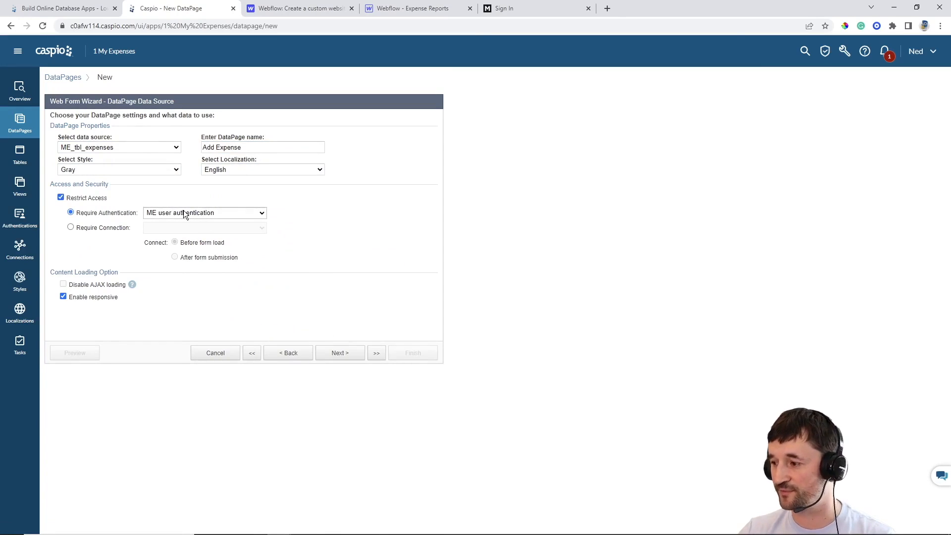
Add User_ID, Name, Category, Cost and Date to the form and proceed to field configuration
{"action": "left_click", "coordinate": [336, 354]}
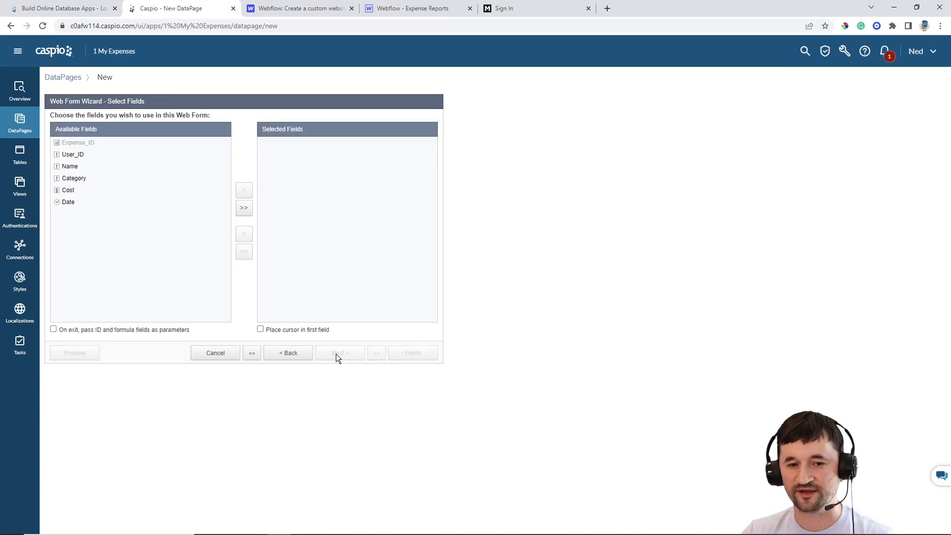
{"action": "left_click", "coordinate": [249, 212]}
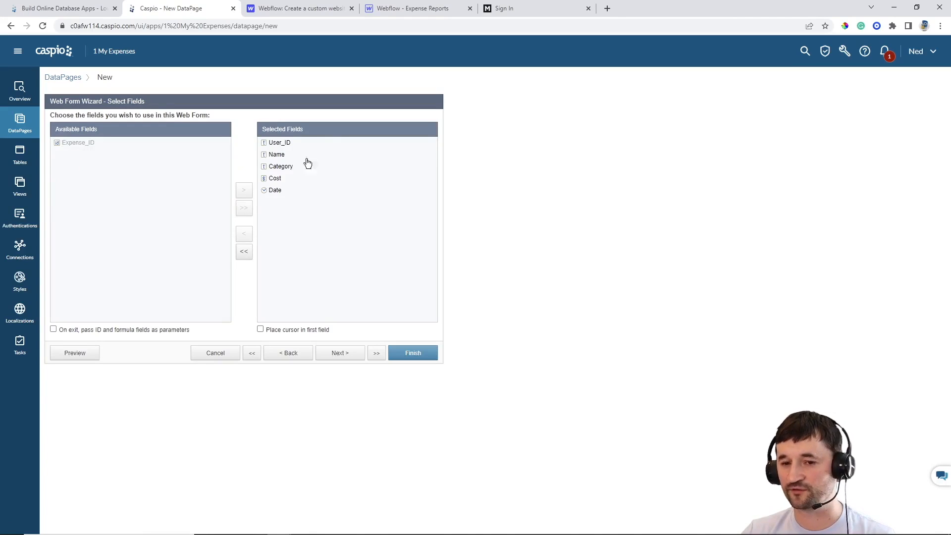
{"action": "left_click", "coordinate": [339, 354]}
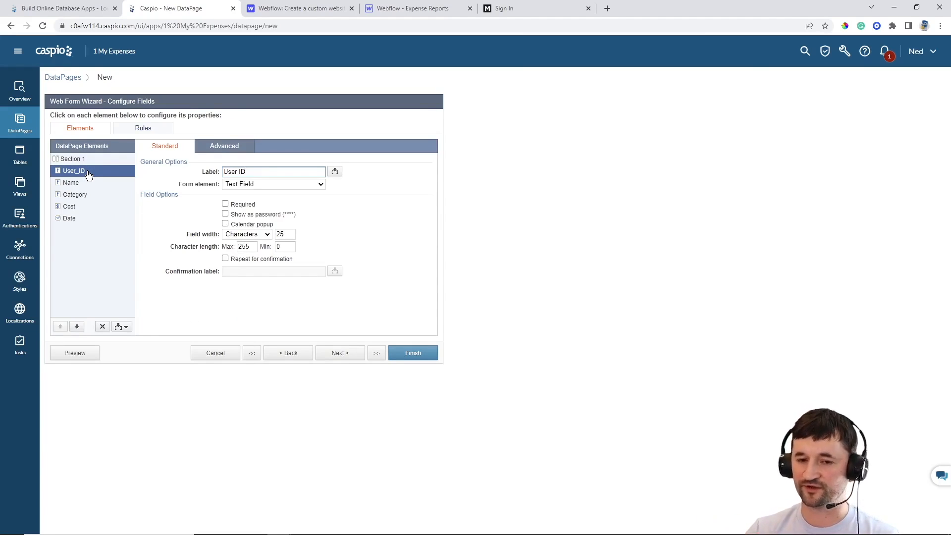
Make User_ID hidden, filled on load from authentication field ME_tbl_users_User_ID
{"action": "left_click", "coordinate": [250, 184]}
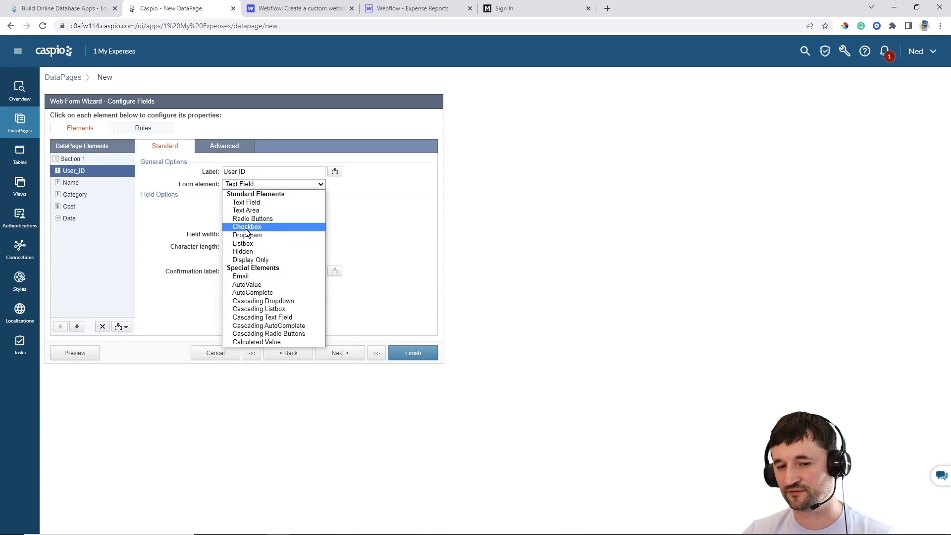
{"action": "left_click", "coordinate": [250, 251]}
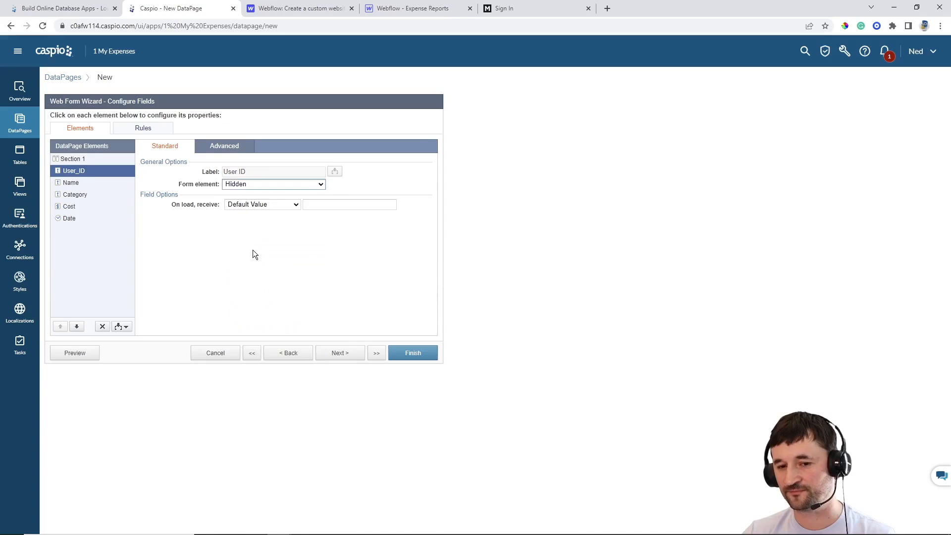
{"action": "left_click", "coordinate": [252, 208]}
{"action": "left_click", "coordinate": [257, 222]}
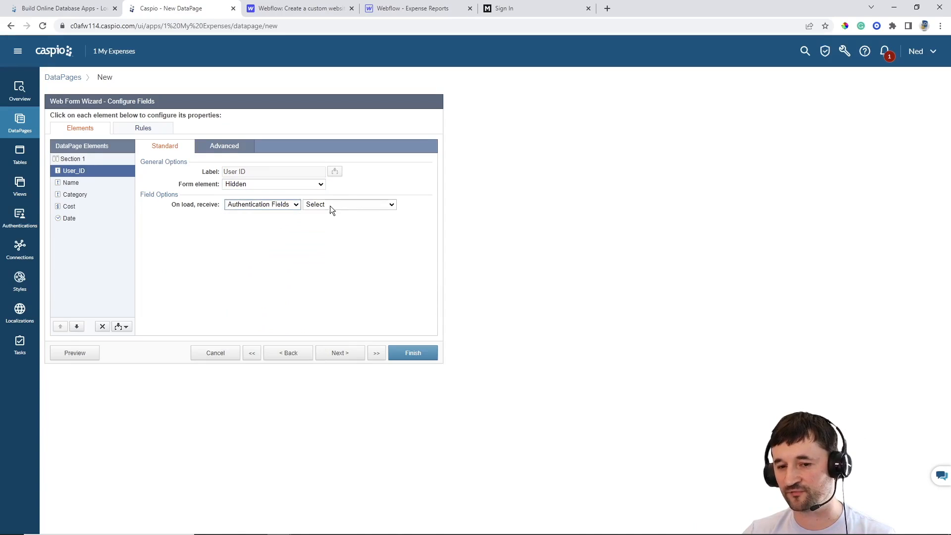
{"action": "left_click", "coordinate": [333, 204]}
{"action": "left_click", "coordinate": [341, 231]}
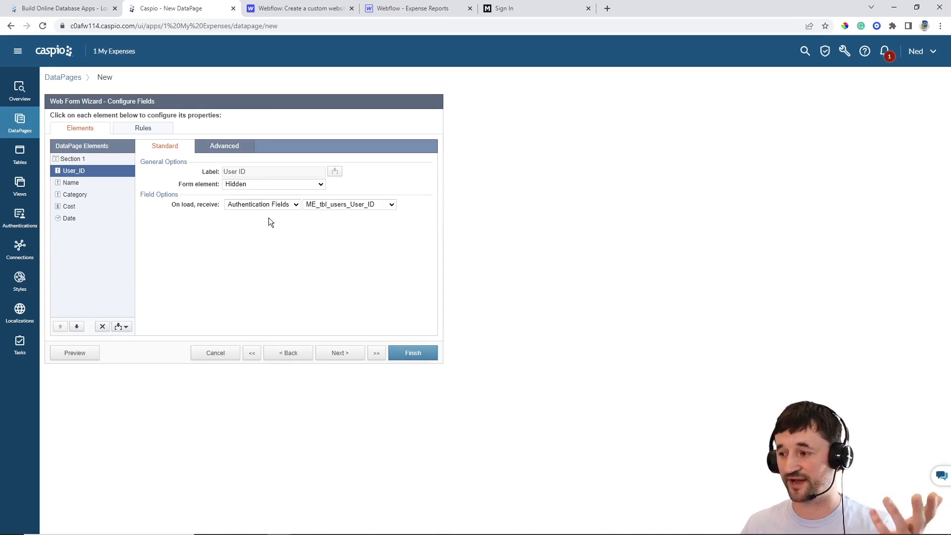
Mark the Name field as required
{"action": "left_click", "coordinate": [76, 183]}
{"action": "left_click", "coordinate": [240, 206]}
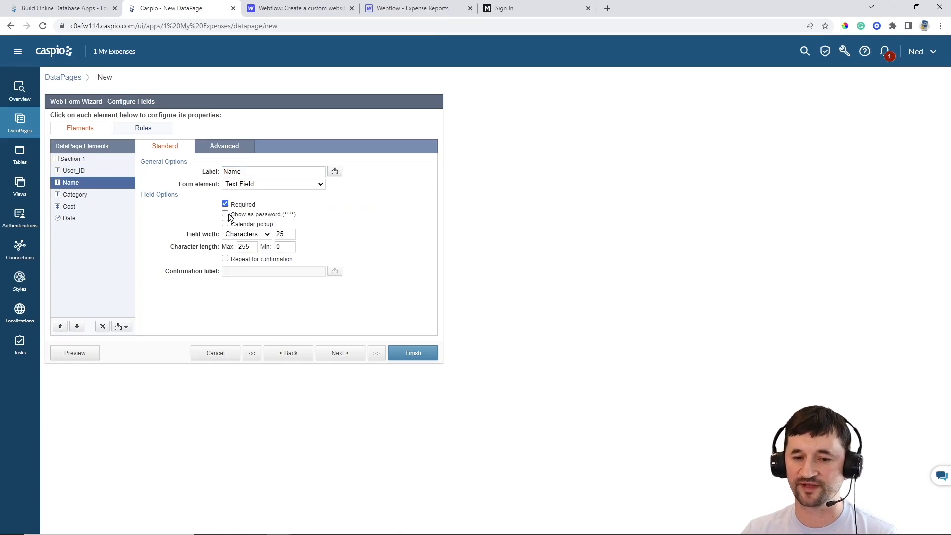
{"action": "left_click", "coordinate": [87, 200]}
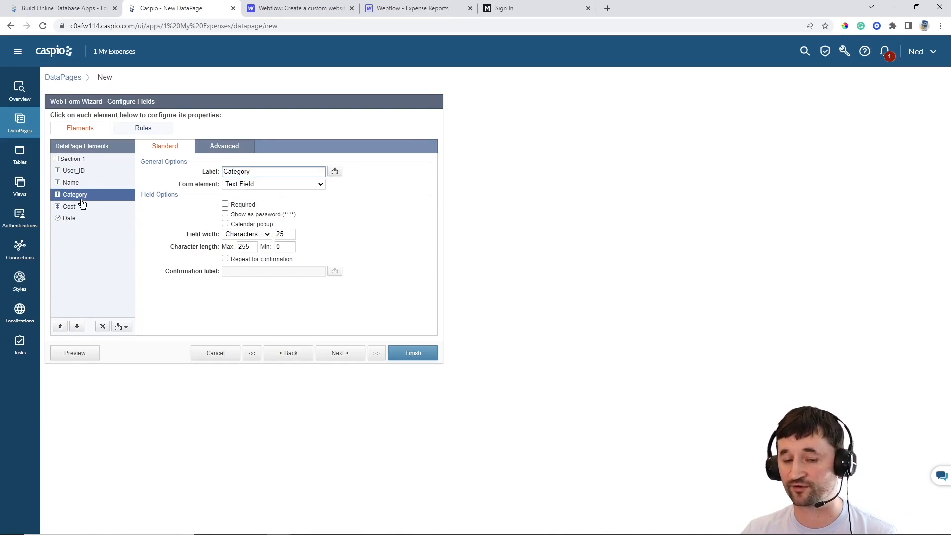
Make Category a required dropdown with a 'Select category' placeholder having a blank value
{"action": "left_click", "coordinate": [234, 205]}
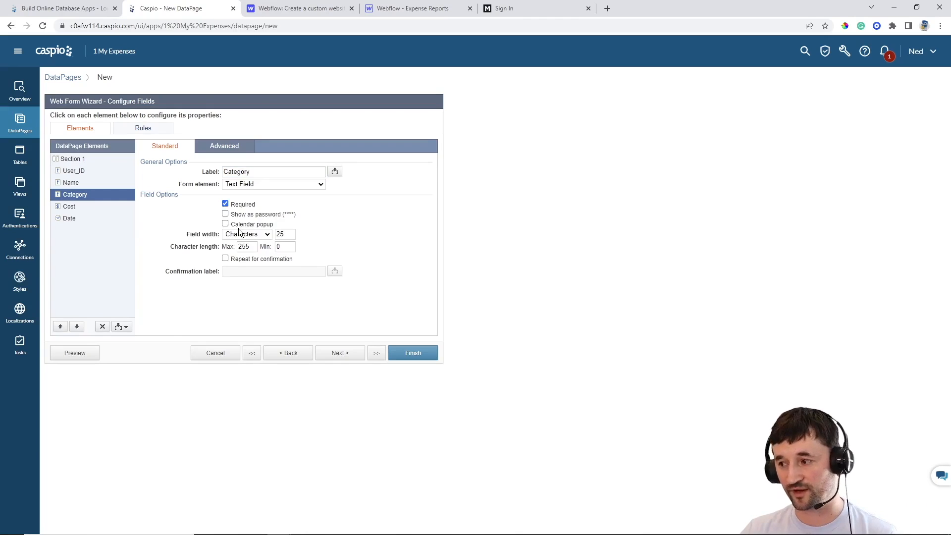
{"action": "left_click", "coordinate": [255, 185]}
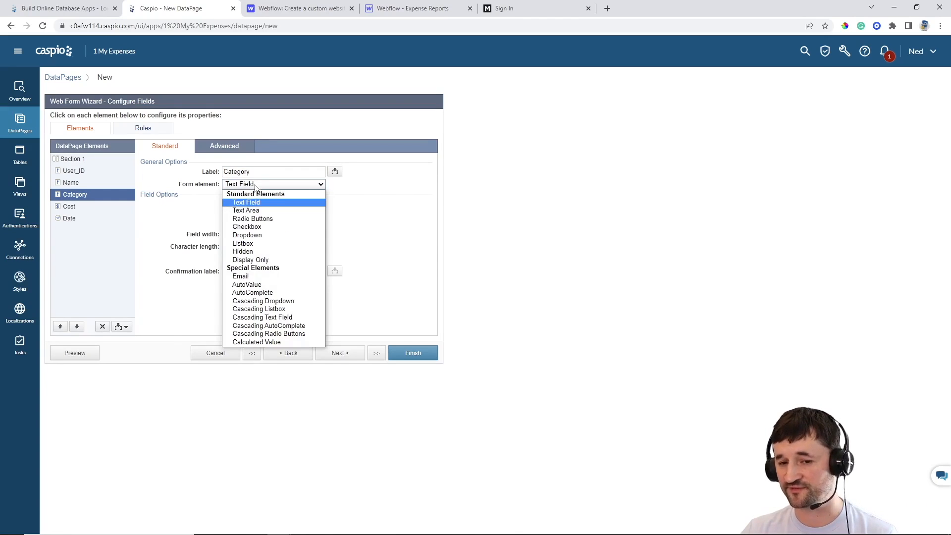
{"action": "left_click", "coordinate": [254, 236]}
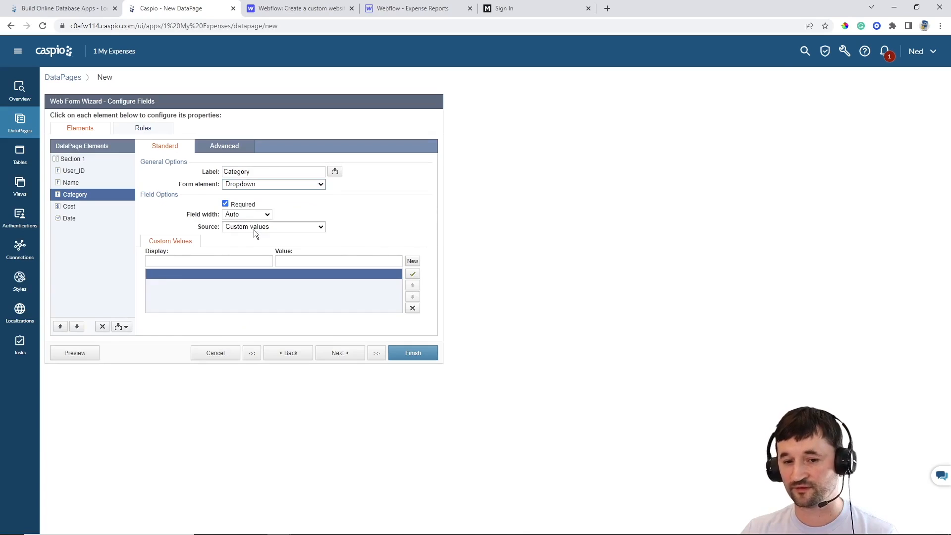
{"action": "left_click", "coordinate": [248, 229]}
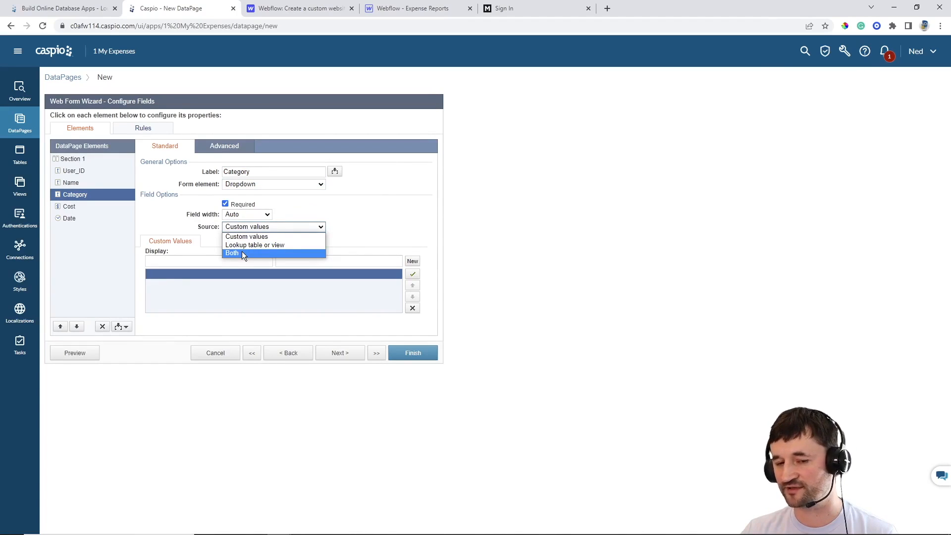
{"action": "left_click", "coordinate": [242, 253]}
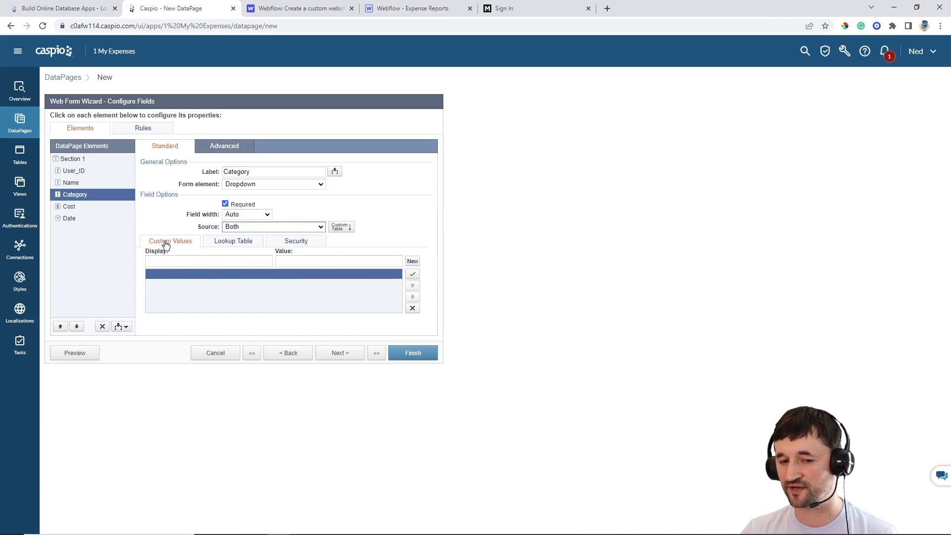
{"action": "left_click", "coordinate": [181, 263]}
{"action": "left_click", "coordinate": [181, 263]}
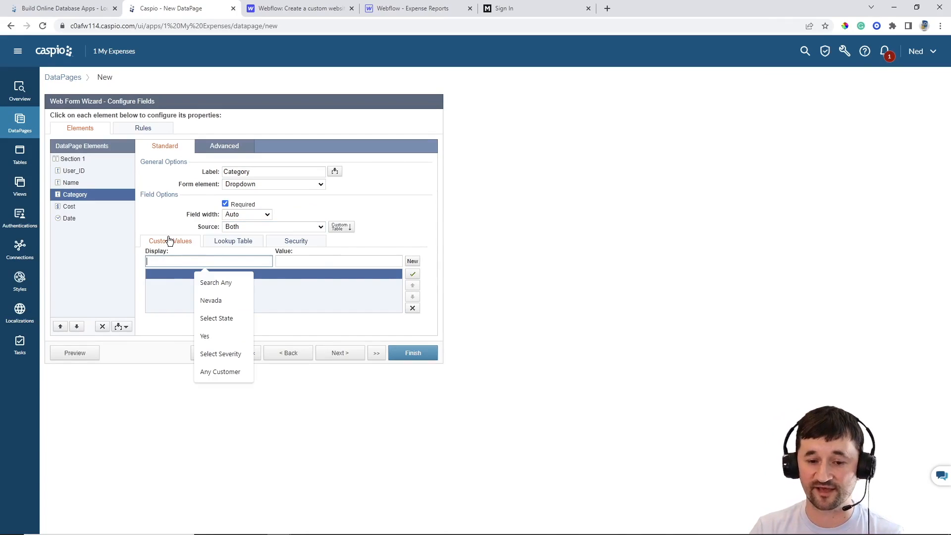
{"action": "type", "text": "Select category"}
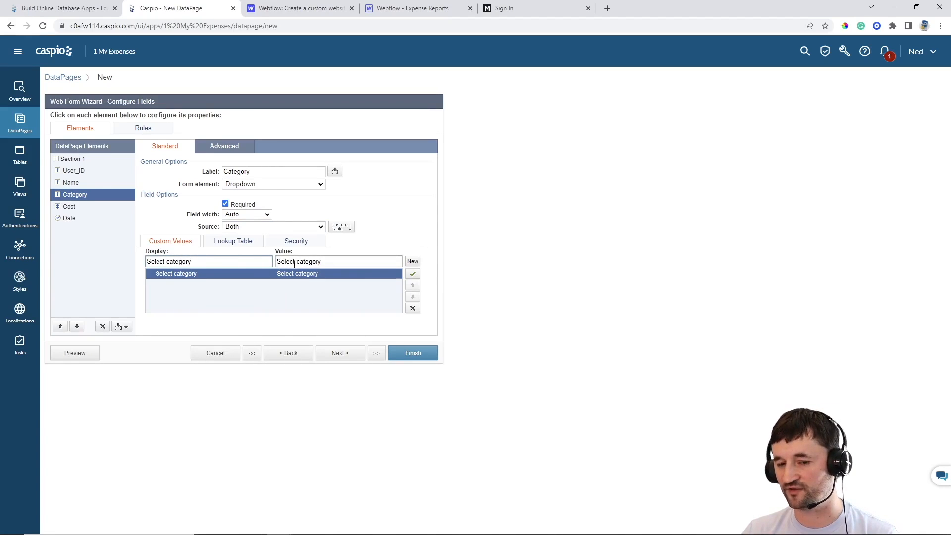
{"action": "left_click_drag", "start_coordinate": [339, 261], "coordinate": [248, 261]}
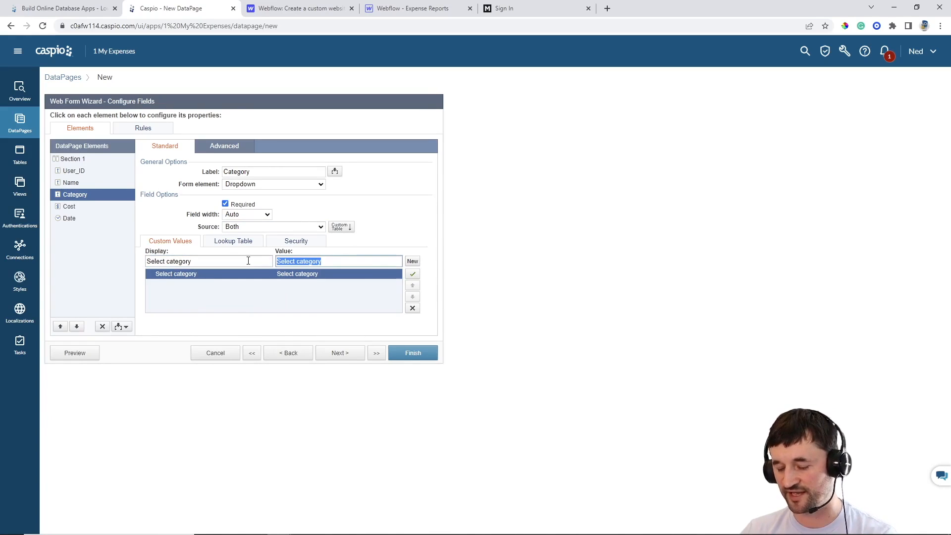
{"action": "key", "text": "BackSpace"}
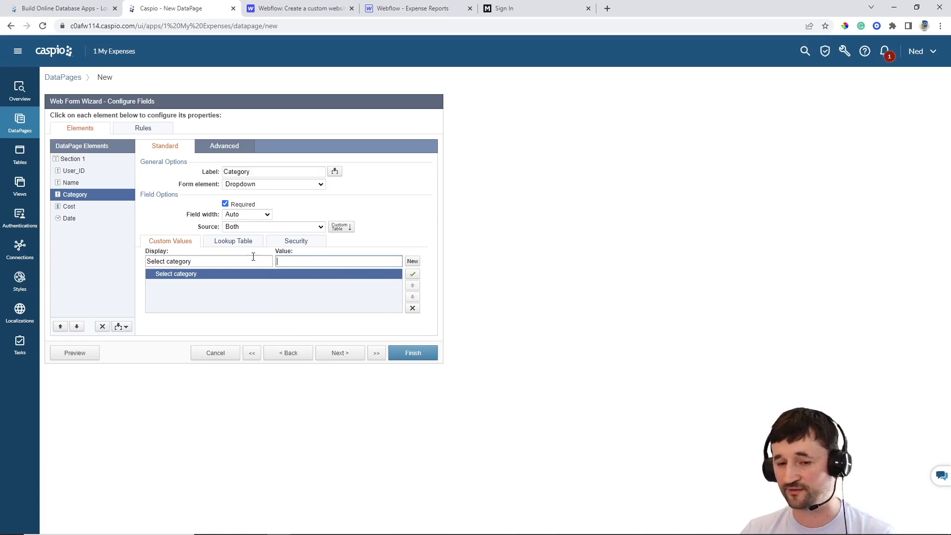
Pull the Category dropdown's options from the ME_tbl_categories lookup table
{"action": "left_click", "coordinate": [237, 243]}
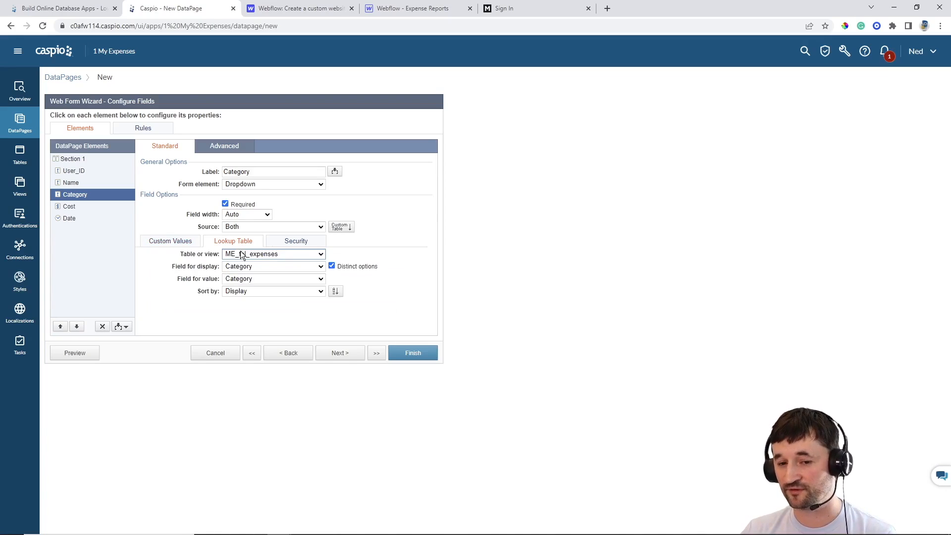
{"action": "left_click", "coordinate": [243, 254]}
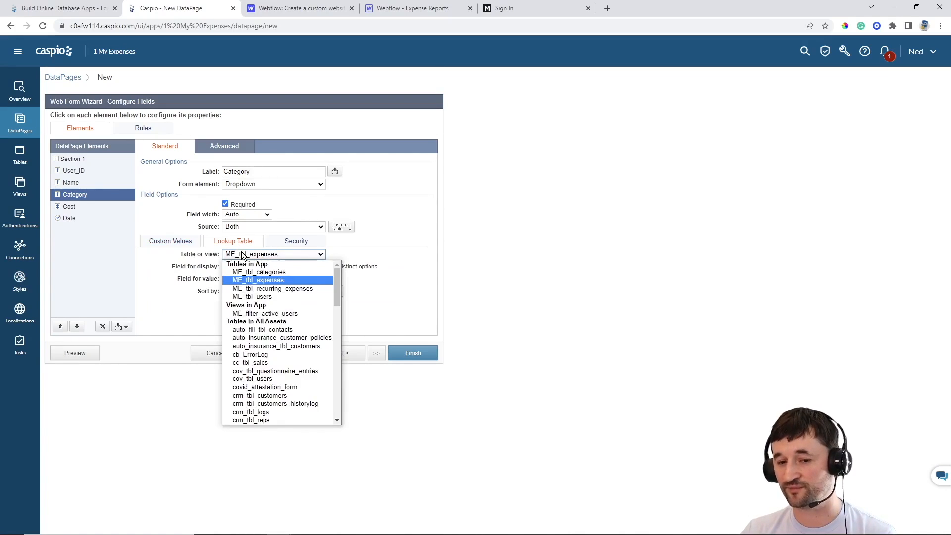
{"action": "left_click", "coordinate": [276, 273]}
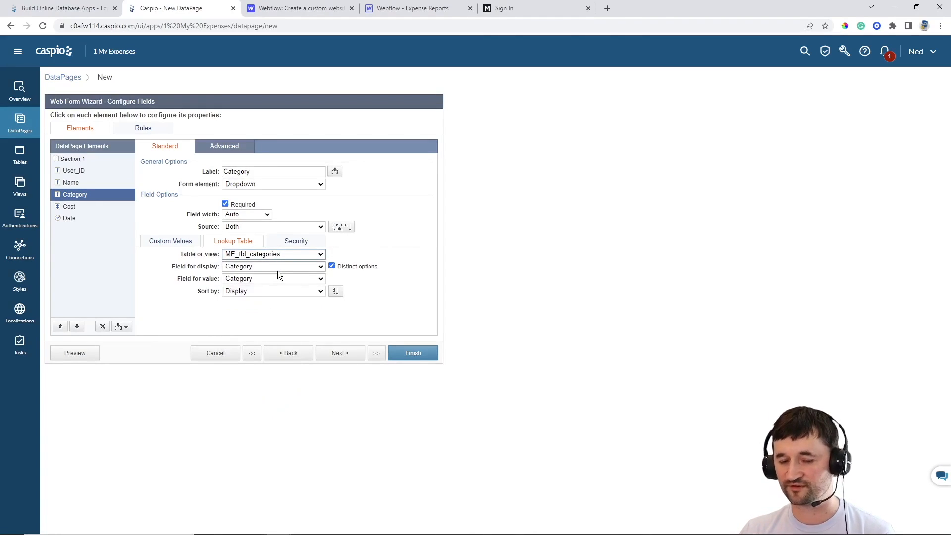
{"action": "left_click", "coordinate": [69, 207]}
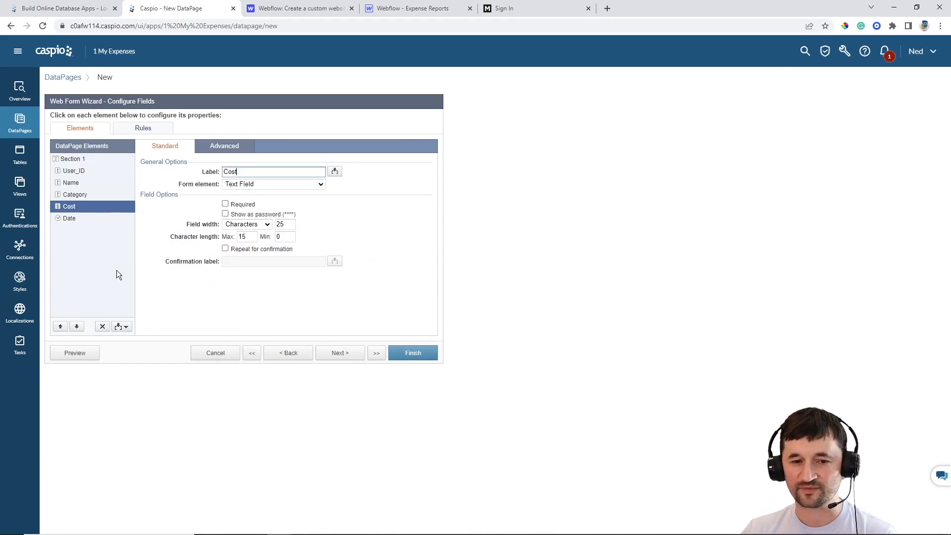
Require Cost and Date, reverting Date from TimeStamp back to a Text Field
{"action": "left_click", "coordinate": [226, 204]}
{"action": "left_click", "coordinate": [74, 218]}
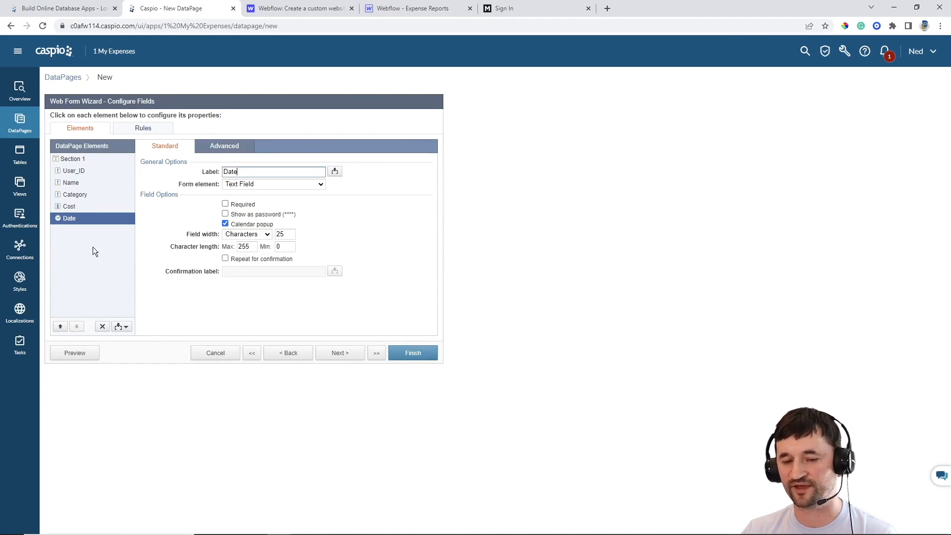
{"action": "left_click", "coordinate": [248, 185]}
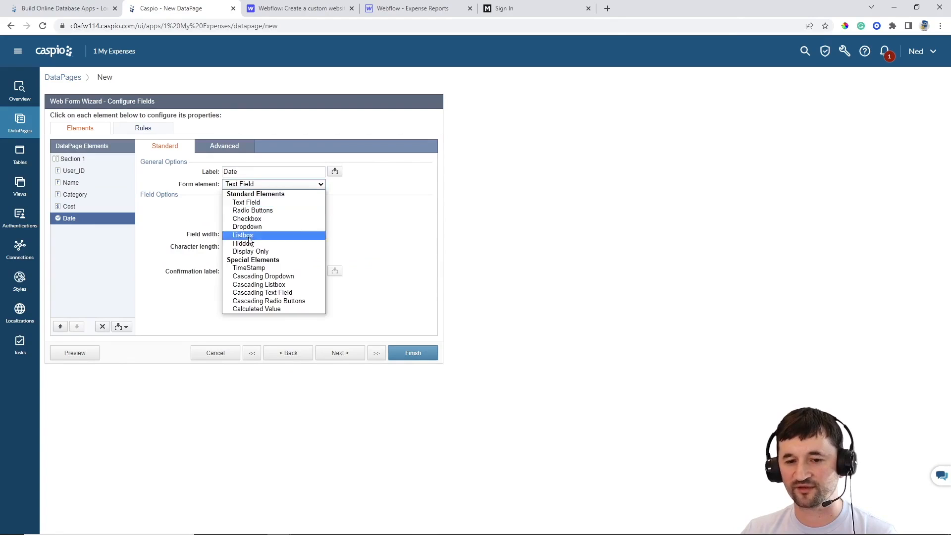
{"action": "left_click", "coordinate": [247, 269]}
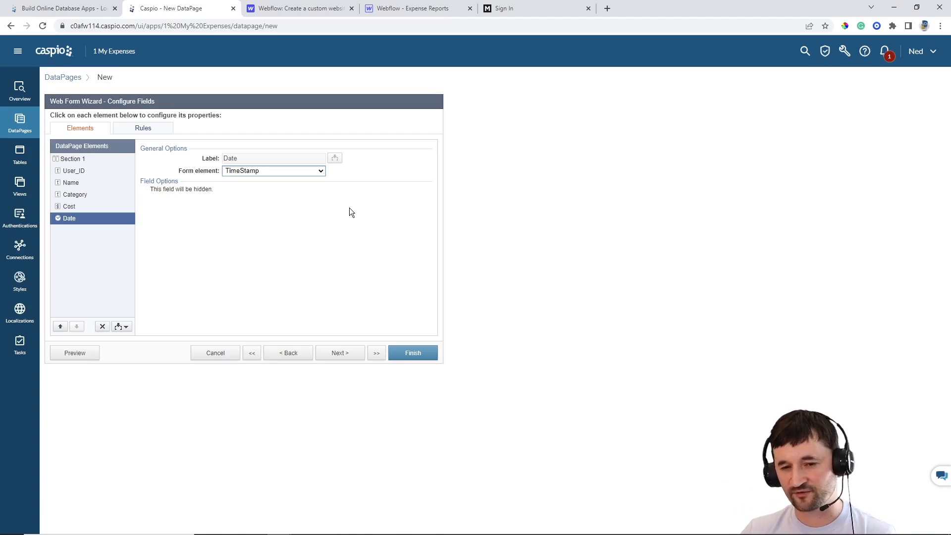
{"action": "left_click", "coordinate": [254, 172]}
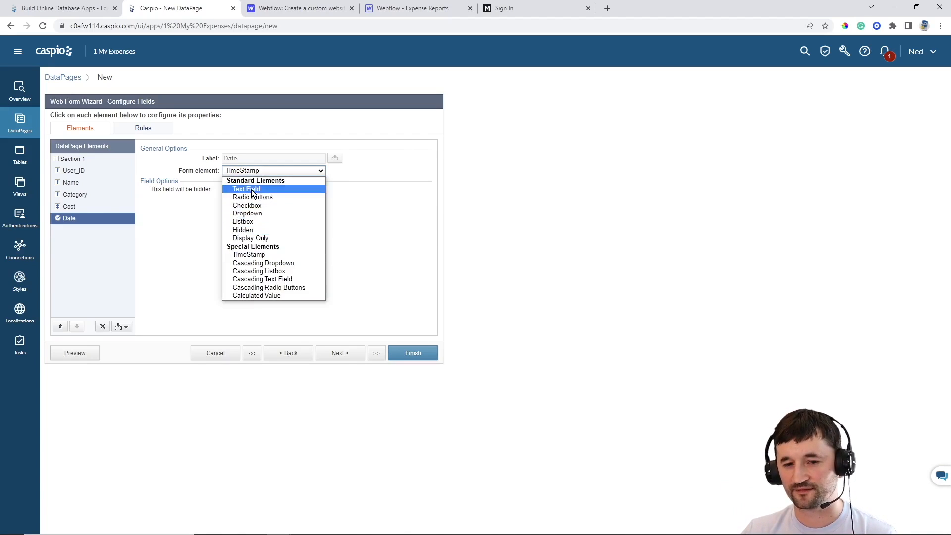
{"action": "left_click", "coordinate": [250, 189]}
{"action": "left_click", "coordinate": [242, 204]}
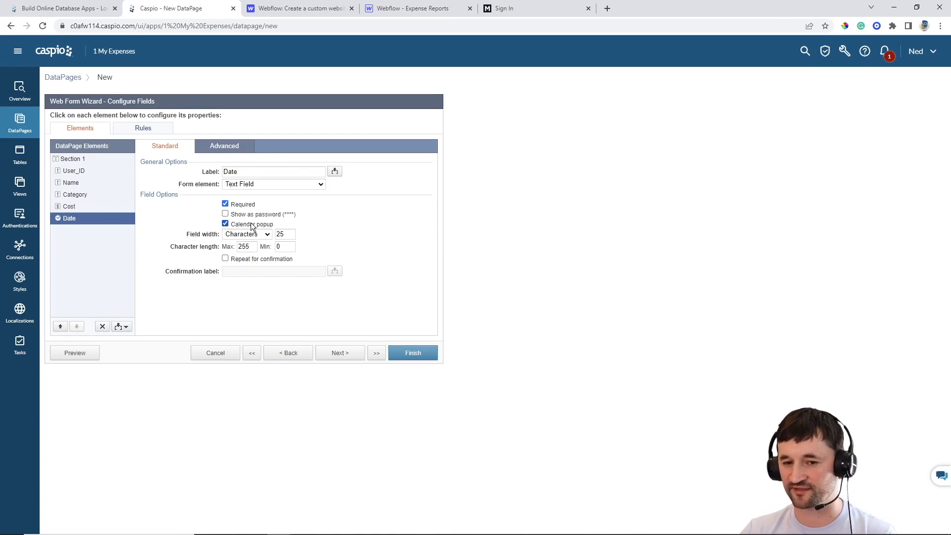
{"action": "left_click", "coordinate": [342, 355]}
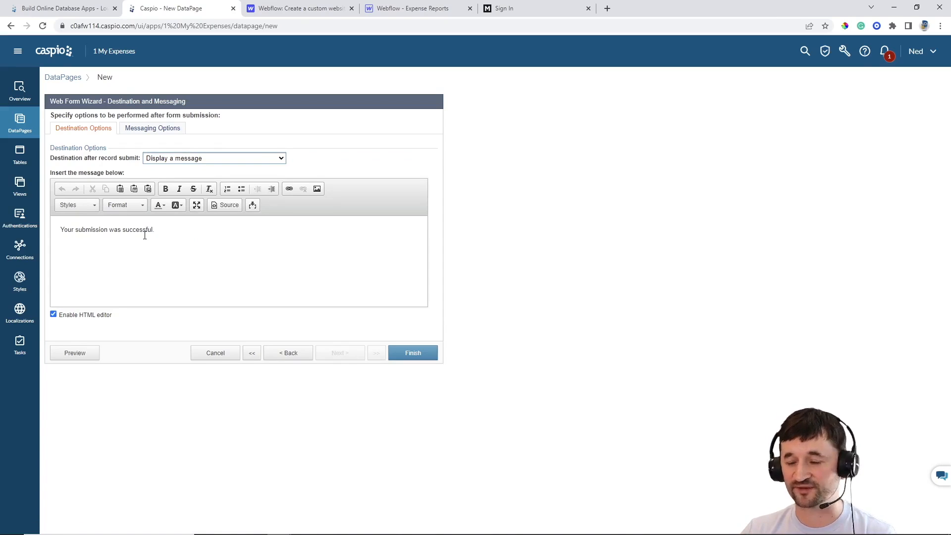
Set the after-submit destination to 'Go to a new page' and focus the Page URL field
{"action": "left_click", "coordinate": [183, 157]}
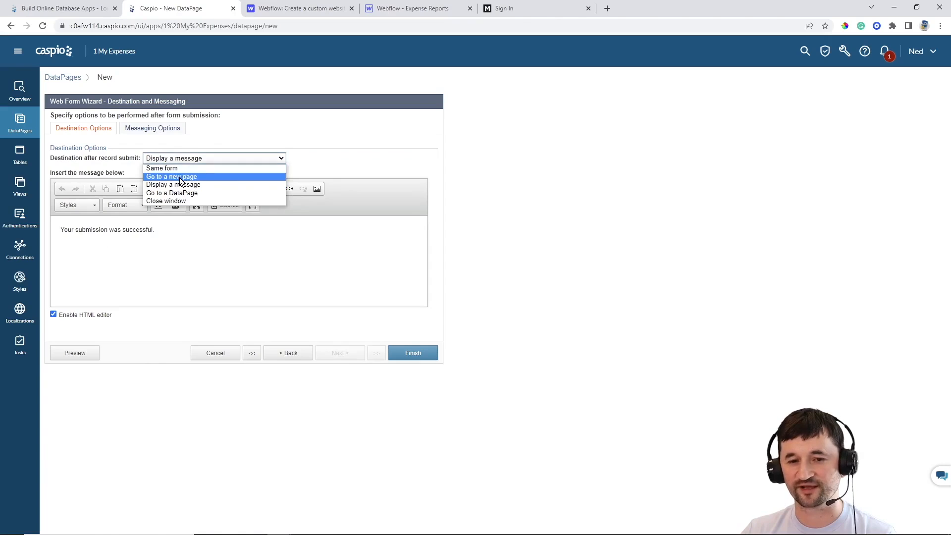
{"action": "left_click", "coordinate": [182, 175]}
{"action": "left_click", "coordinate": [171, 180]}
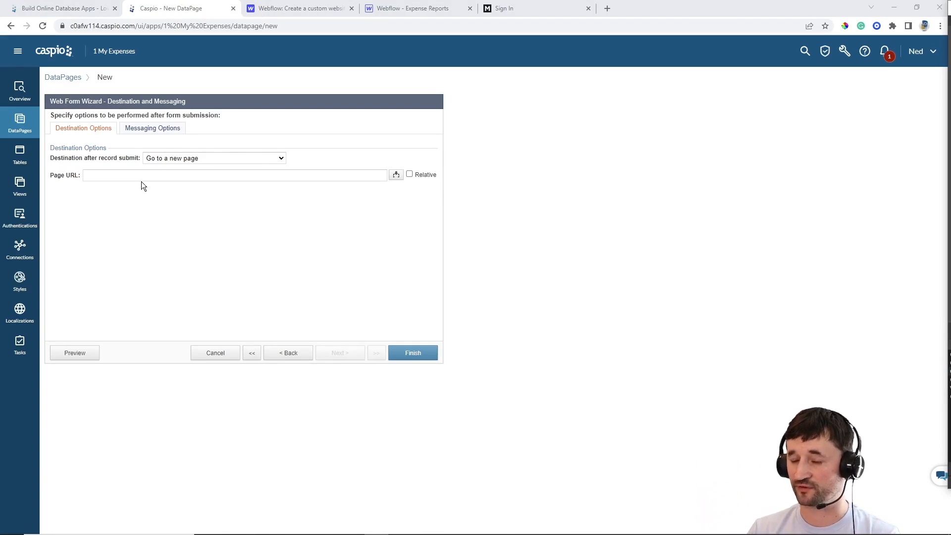
Copy the Dashboard page's address expense-reports.webflow.io/portal/dashboard from its page settings
{"action": "left_click", "coordinate": [295, 12]}
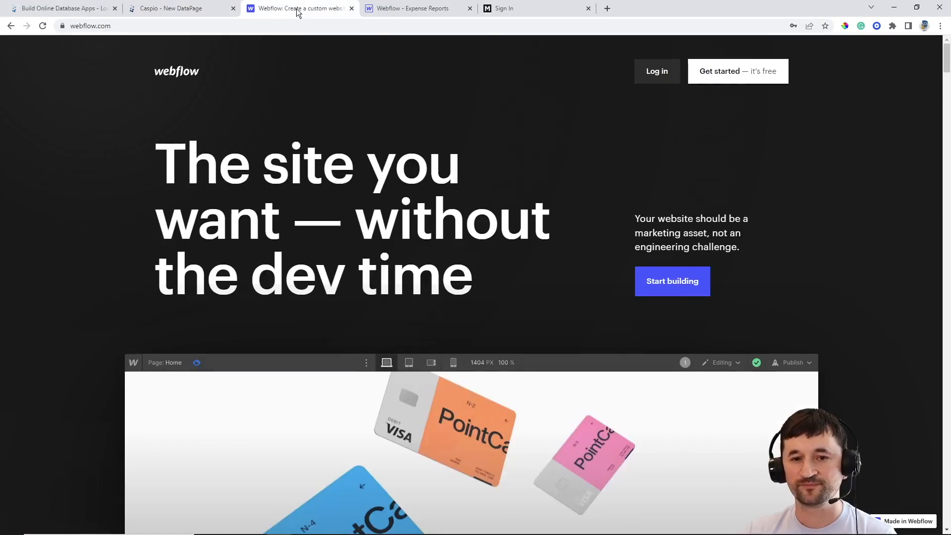
{"action": "key", "text": "ctrl+Tab"}
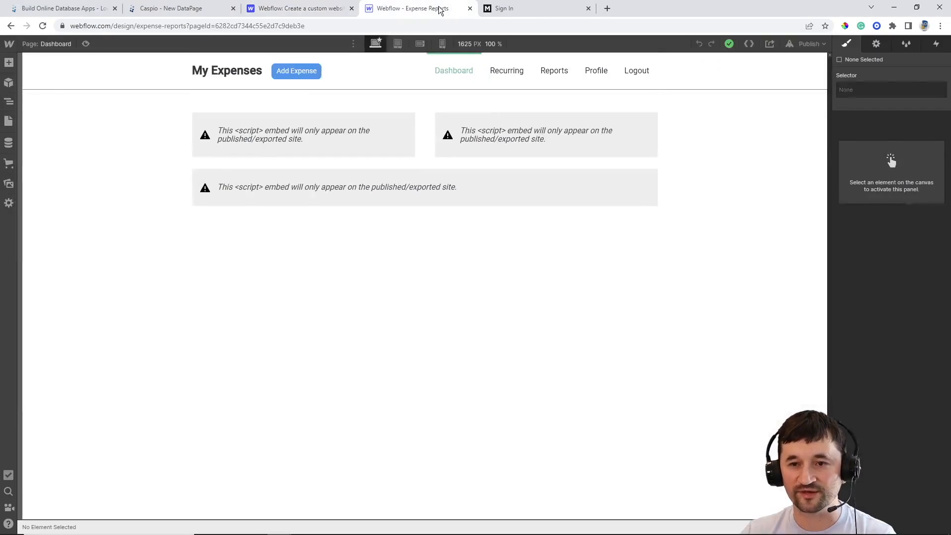
{"action": "left_click", "coordinate": [55, 43]}
{"action": "left_click", "coordinate": [134, 182]}
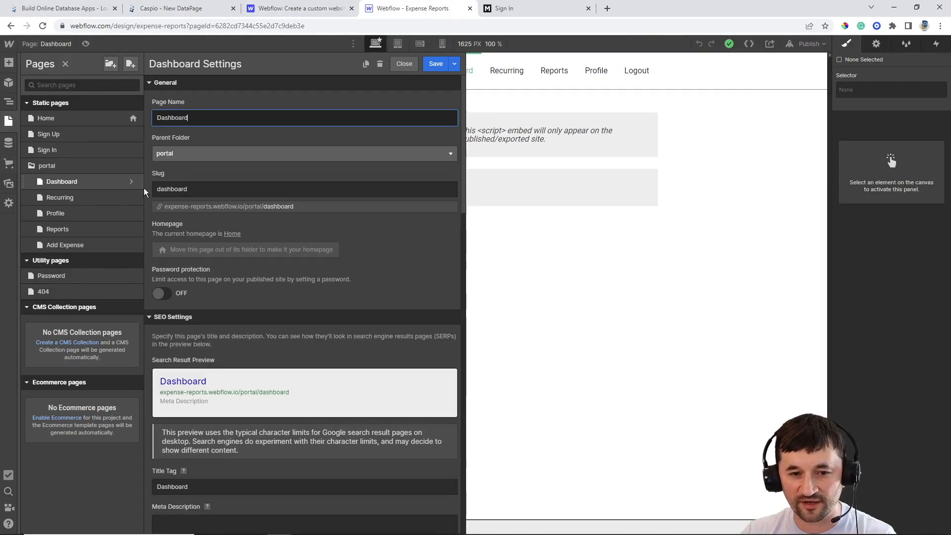
{"action": "left_click_drag", "start_coordinate": [297, 207], "coordinate": [161, 207]}
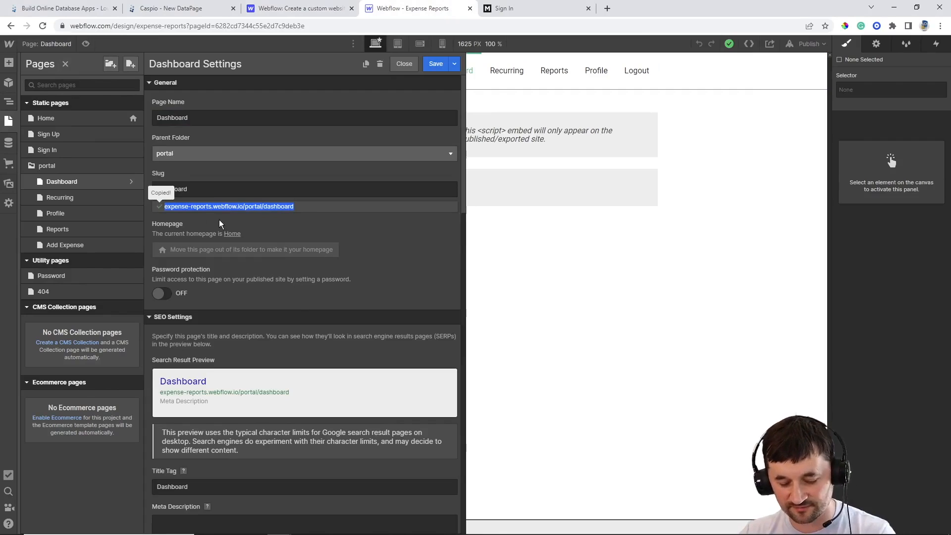
{"action": "left_click", "coordinate": [183, 9]}
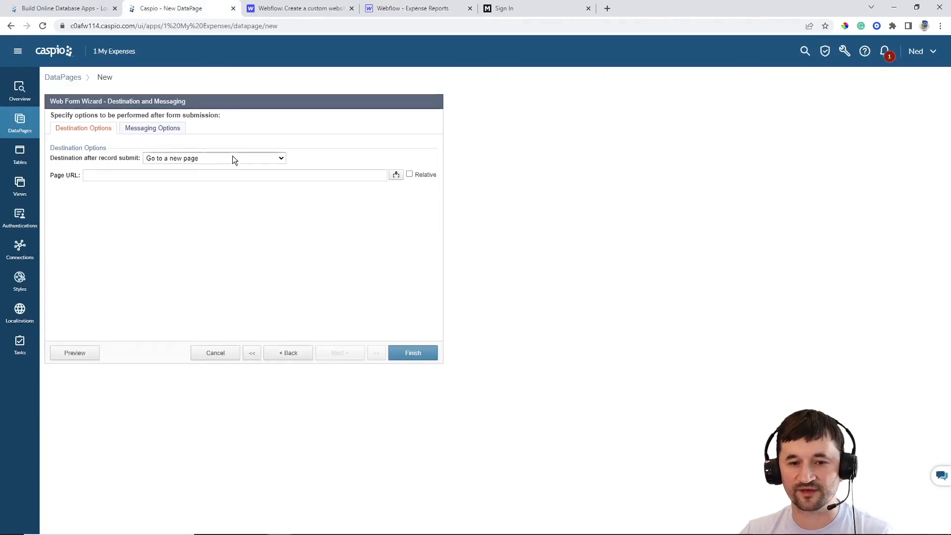
{"action": "left_click", "coordinate": [214, 175]}
{"action": "type", "text": "expense-reports.webflow.io/portal/ dashboard"}
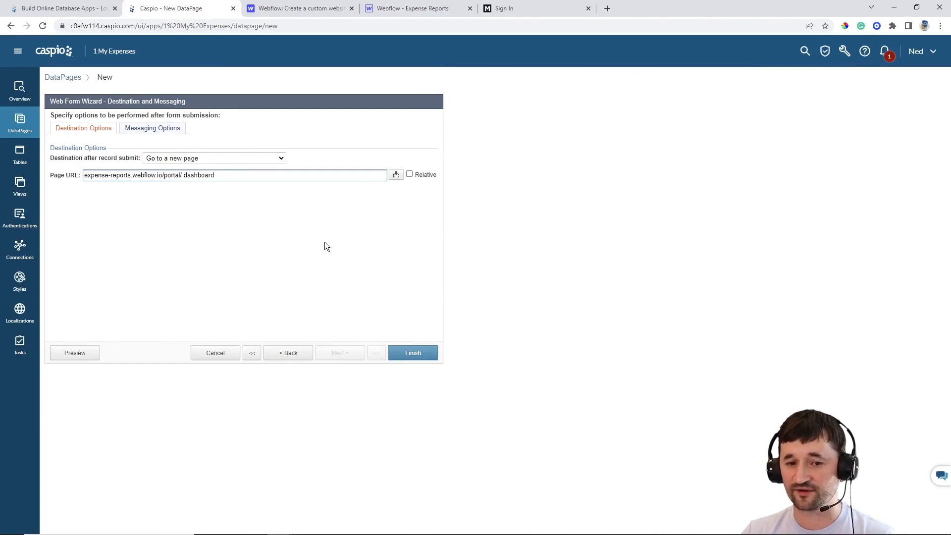
{"action": "left_click", "coordinate": [405, 353]}
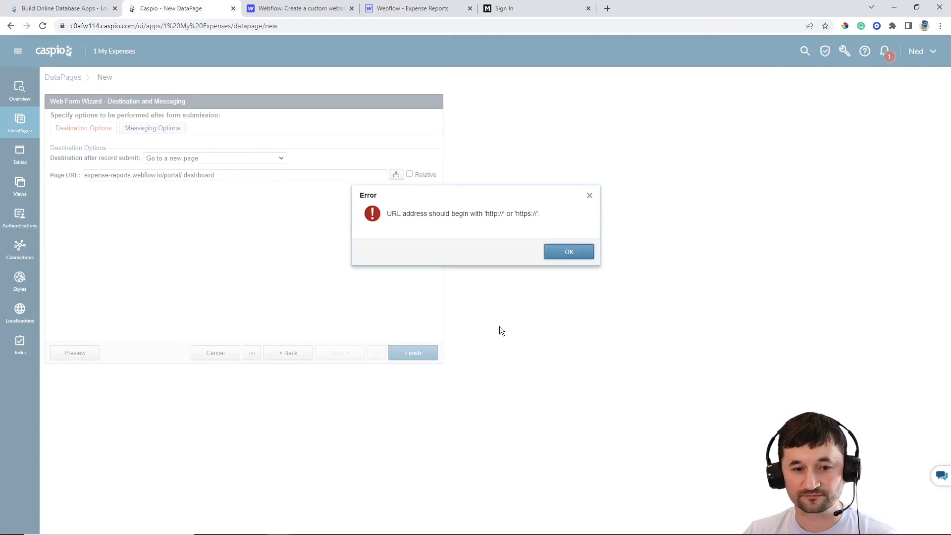
{"action": "left_click", "coordinate": [569, 253]}
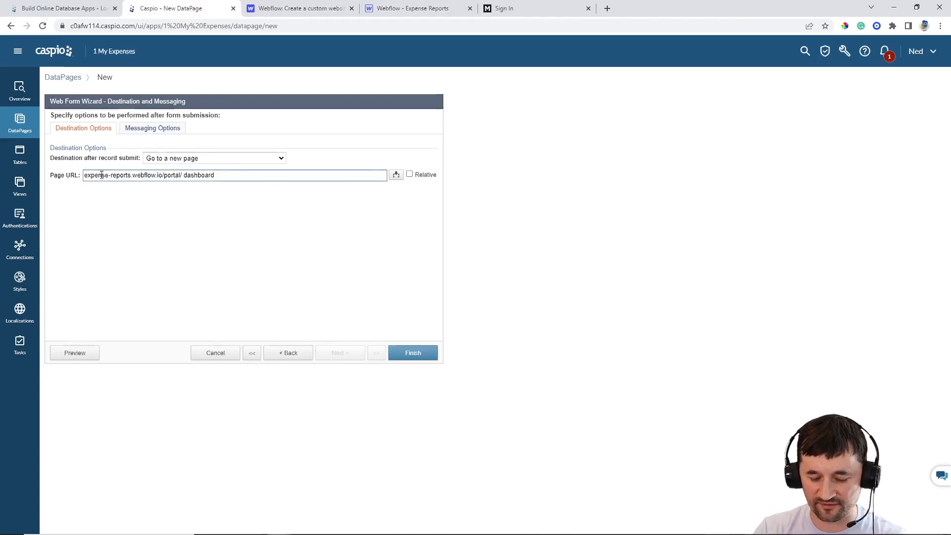
{"action": "type", "text": "https://"}
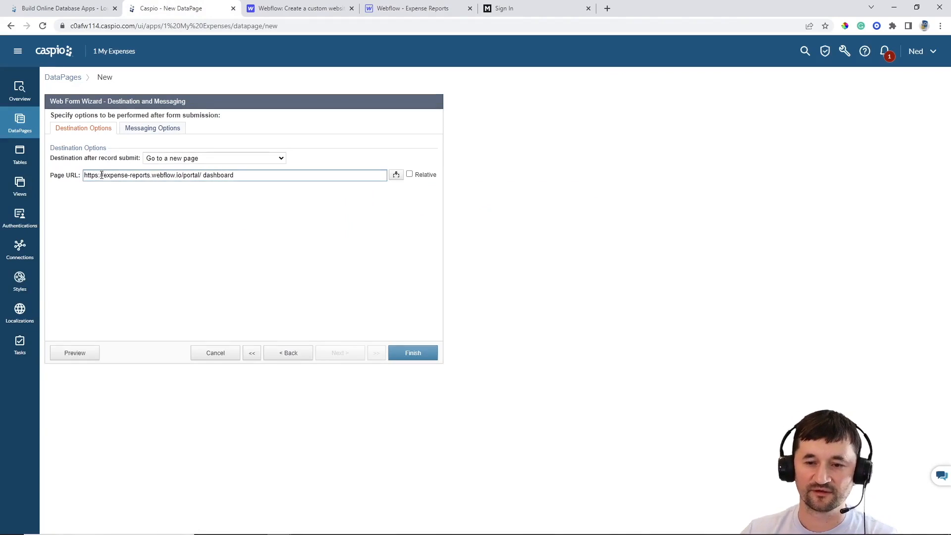
{"action": "left_click", "coordinate": [397, 352]}
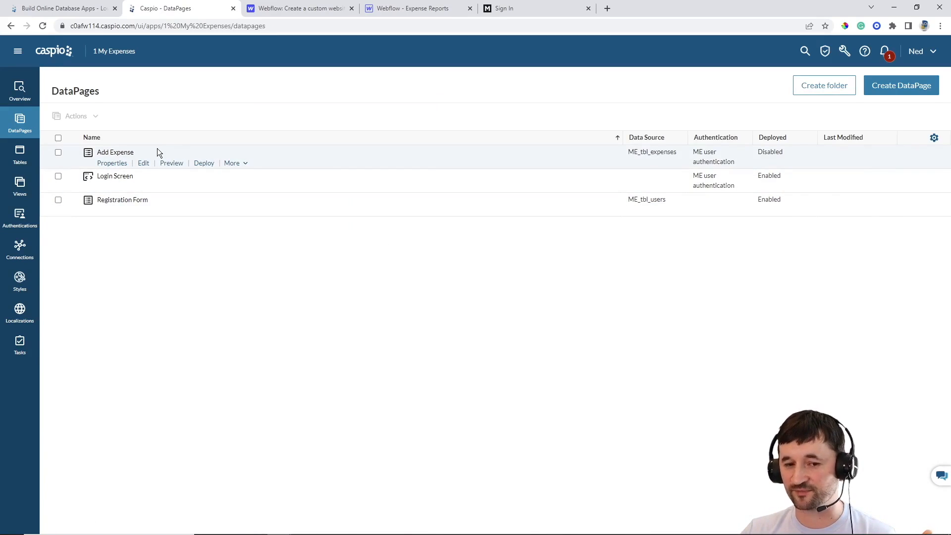
Enable deployment of the Add Expense DataPage and copy its embed code
{"action": "left_click", "coordinate": [203, 164]}
{"action": "left_click", "coordinate": [427, 181]}
{"action": "left_click", "coordinate": [404, 278]}
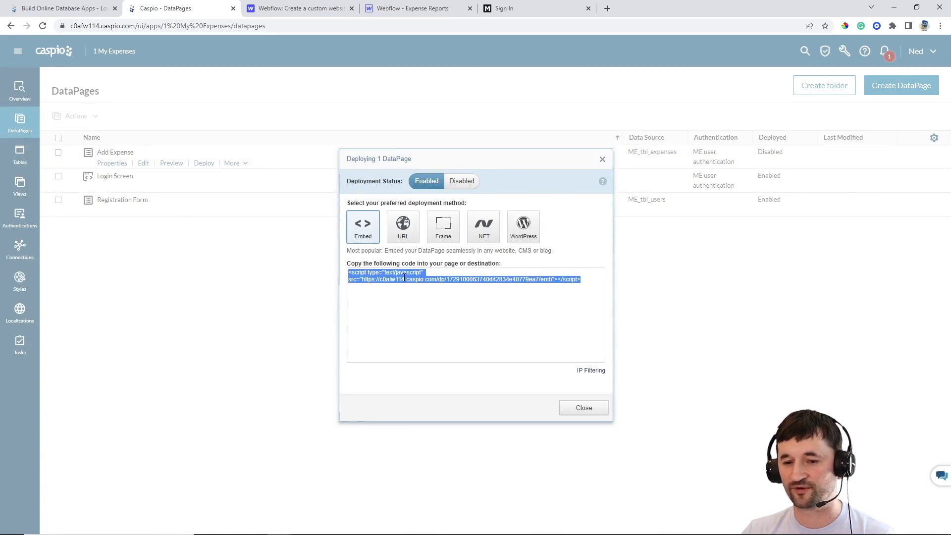
{"action": "left_click", "coordinate": [590, 409]}
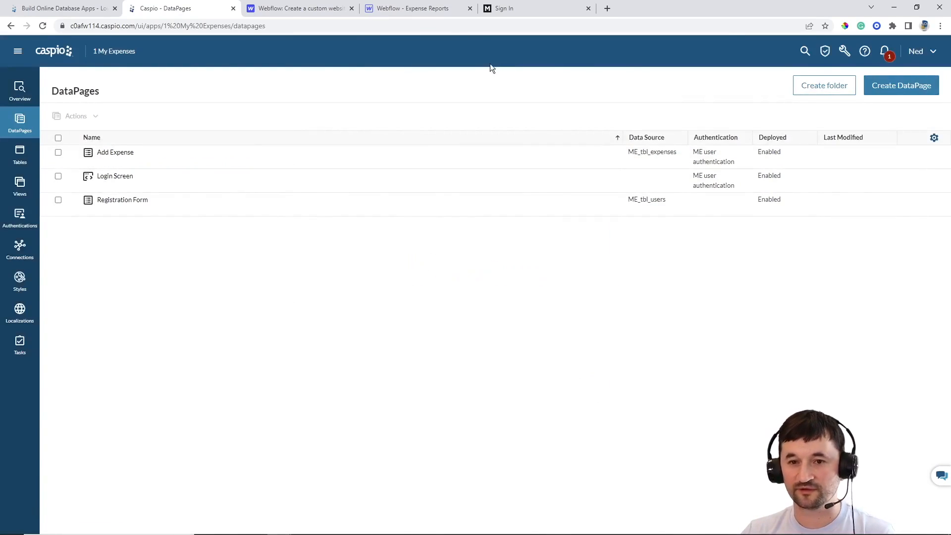
Replace the Add Expense page's HTML Embed code in Webflow with the new DataPage script
{"action": "left_click", "coordinate": [405, 9]}
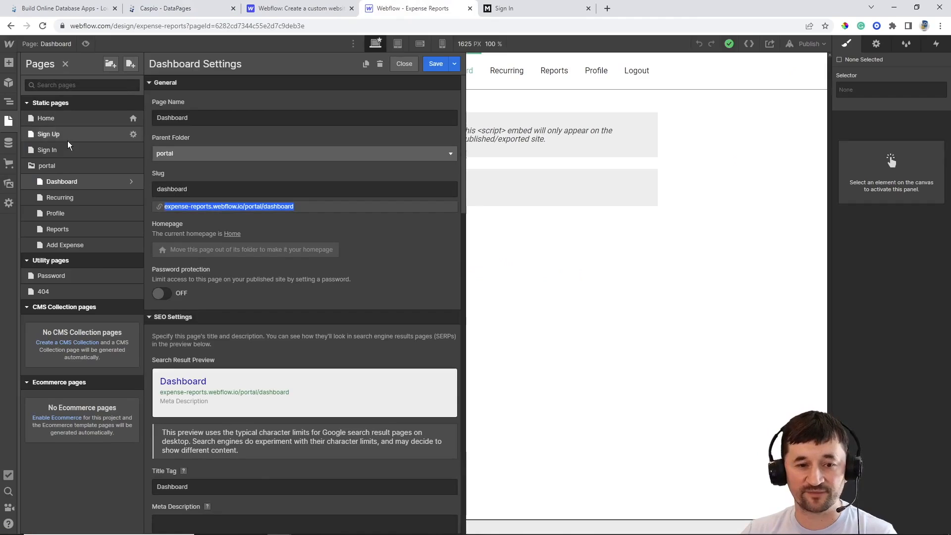
{"action": "left_click", "coordinate": [67, 248]}
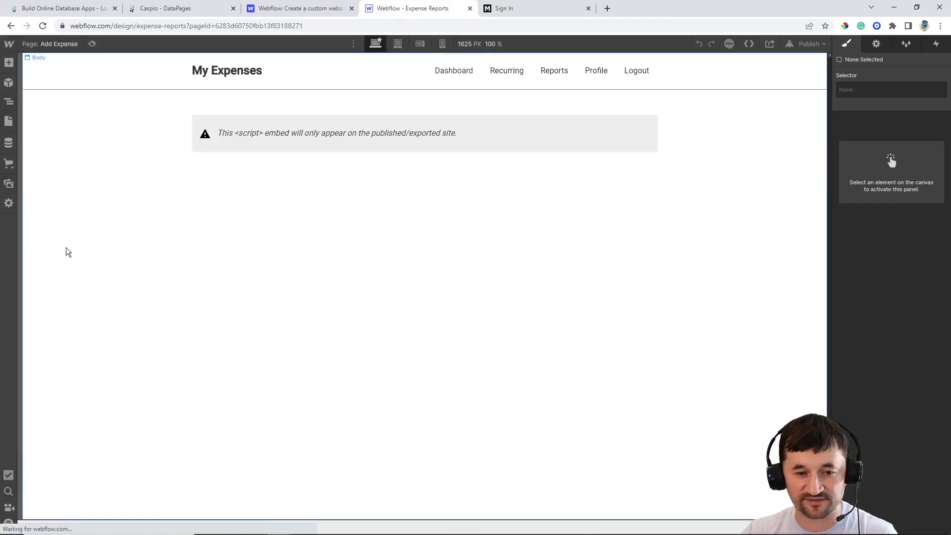
{"action": "double_click", "coordinate": [396, 141]}
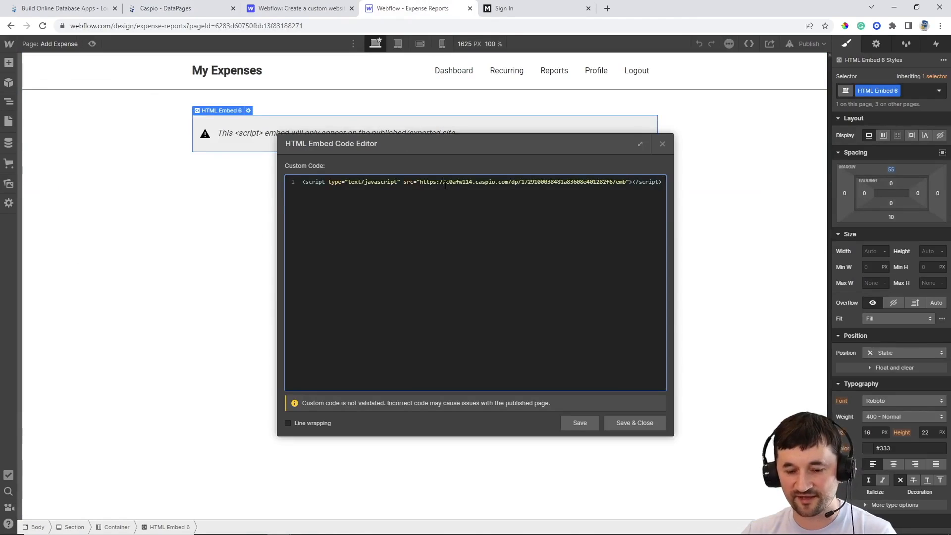
{"action": "key", "text": "ctrl+a"}
{"action": "left_click", "coordinate": [446, 185]}
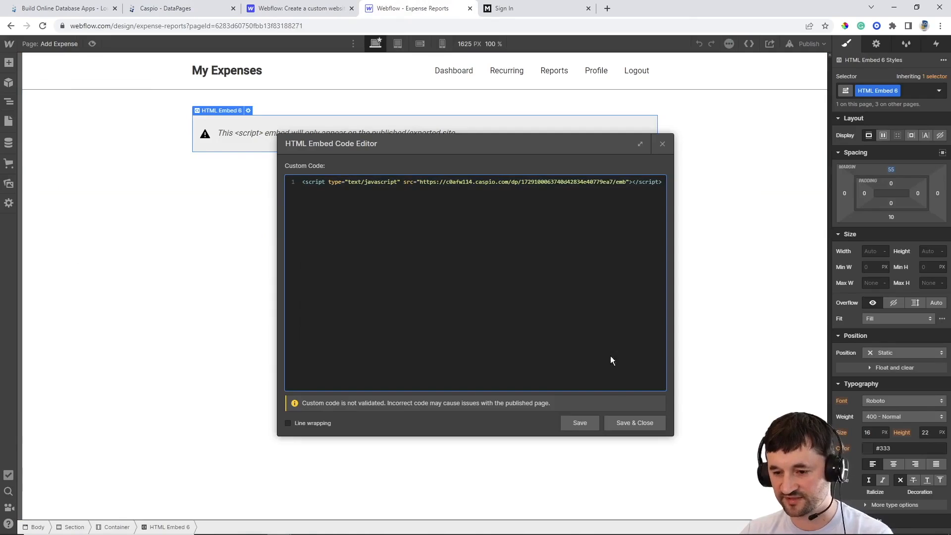
{"action": "left_click", "coordinate": [628, 422]}
Publish the Webflow site to its webflow.io domain
{"action": "left_click", "coordinate": [801, 42]}
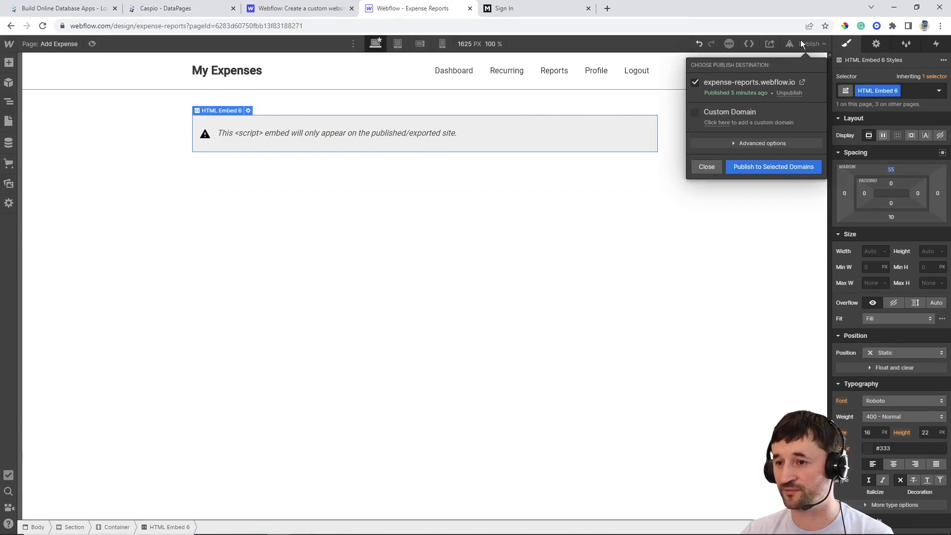
{"action": "left_click", "coordinate": [774, 168]}
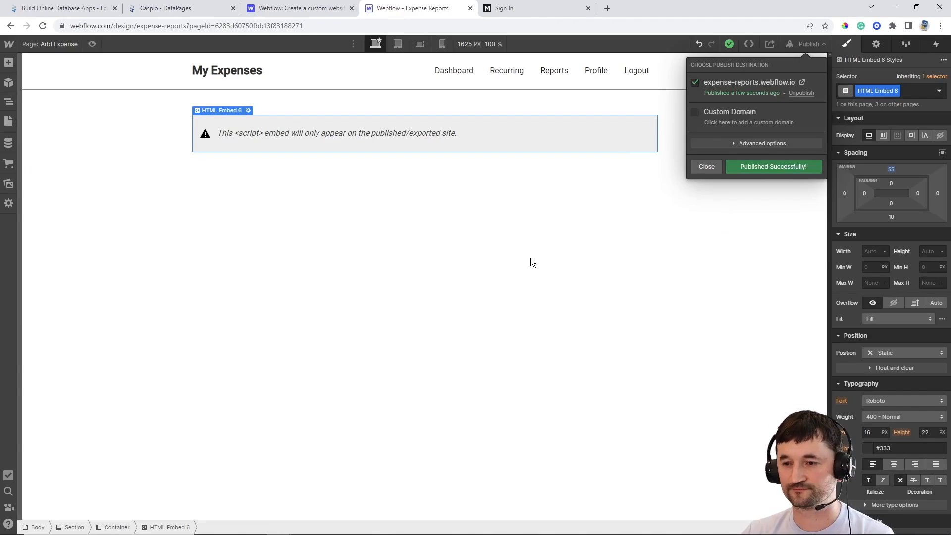
{"action": "left_click", "coordinate": [700, 166]}
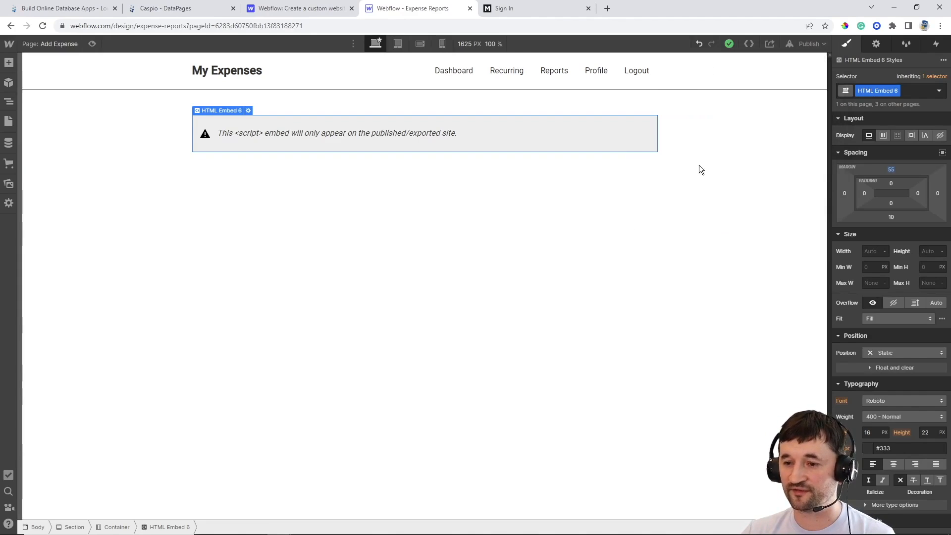
Check the Dashboard page, then return to Caspio's DataPages list
{"action": "left_click", "coordinate": [60, 44]}
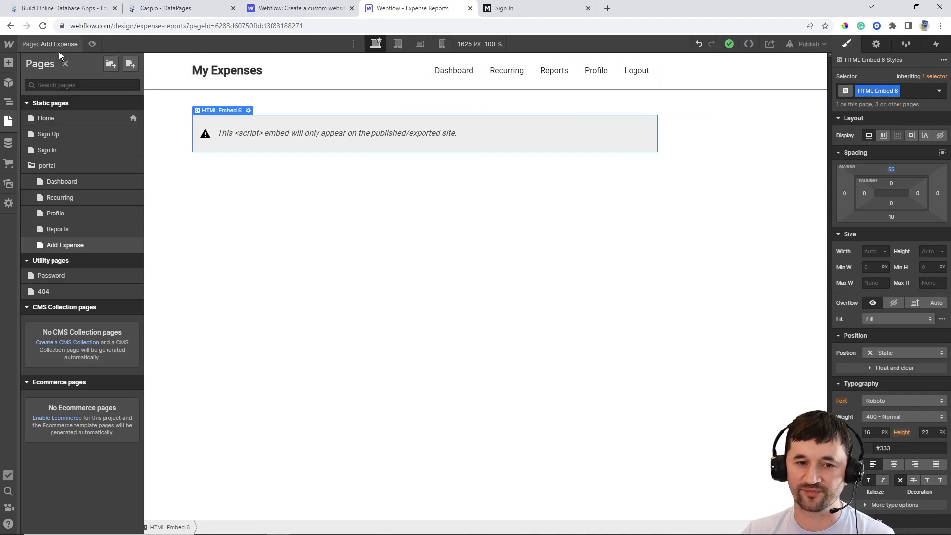
{"action": "left_click", "coordinate": [55, 182]}
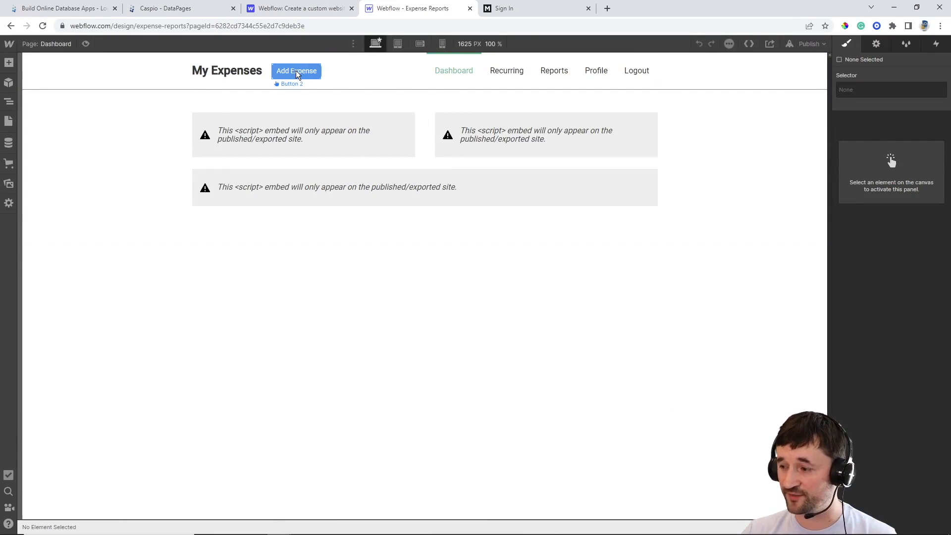
{"action": "left_click", "coordinate": [56, 45]}
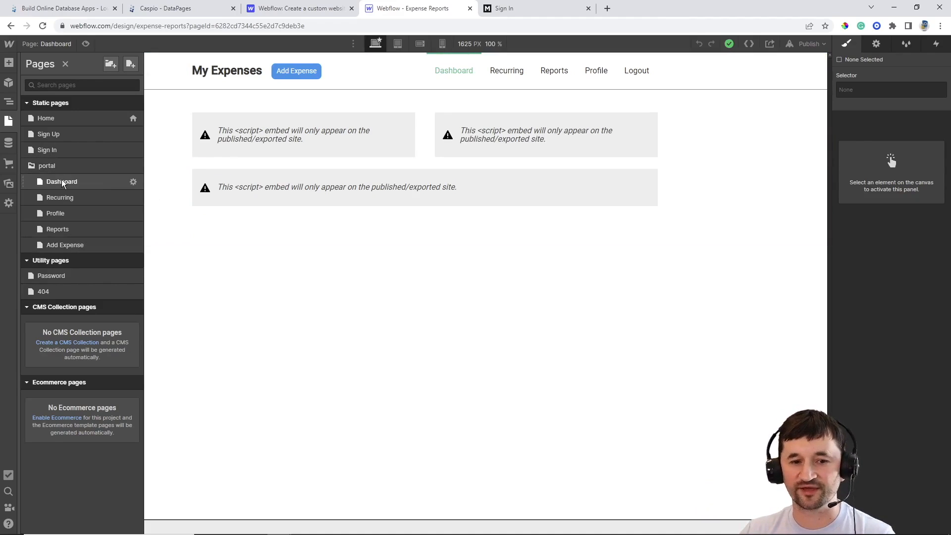
{"action": "left_click", "coordinate": [281, 283]}
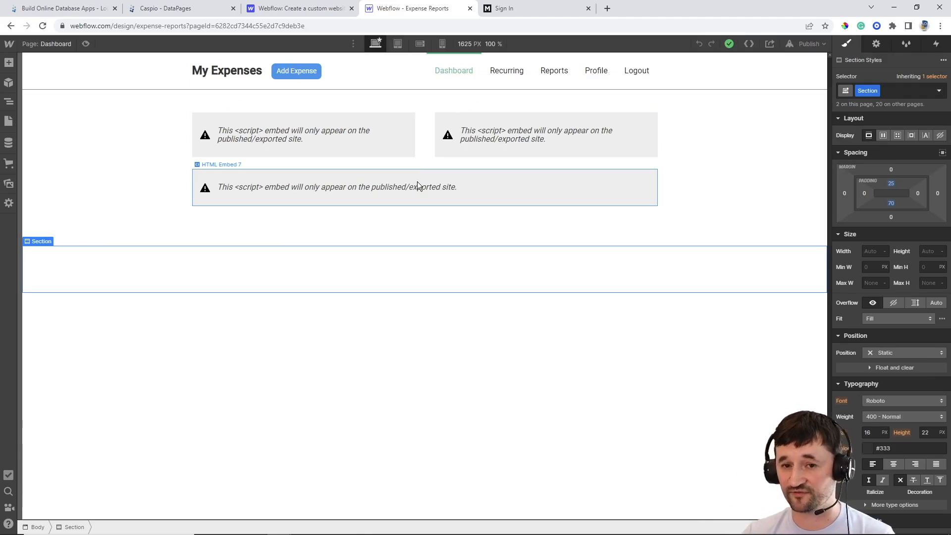
{"action": "left_click", "coordinate": [196, 12]}
Create a new Charts DataPage using ME_tbl_expenses as the data source
{"action": "left_click", "coordinate": [886, 92]}
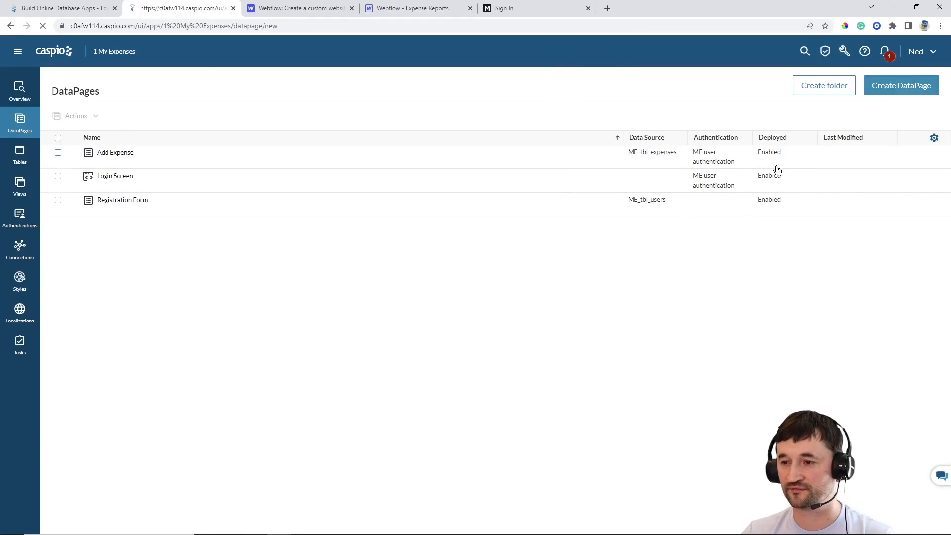
{"action": "left_click", "coordinate": [93, 181]}
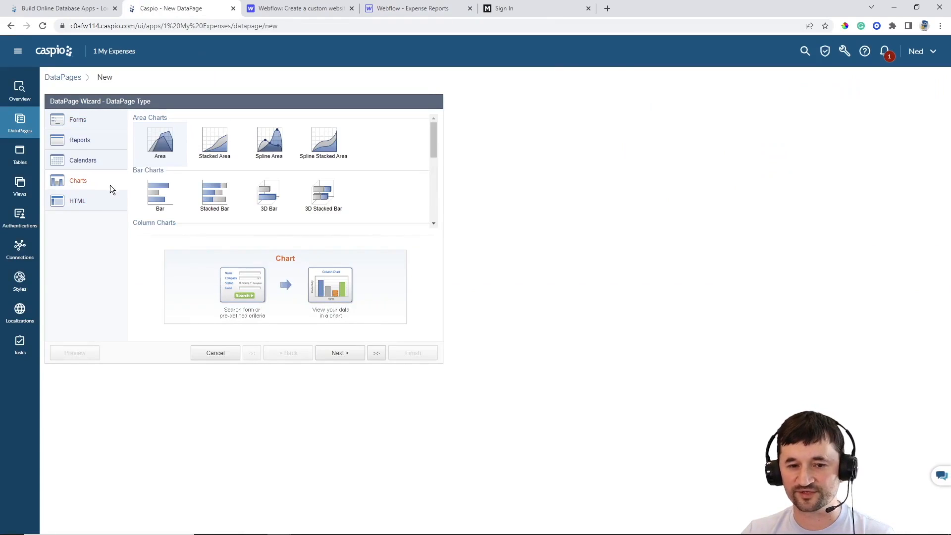
{"action": "left_click_drag", "start_coordinate": [424, 144], "coordinate": [427, 194]}
{"action": "left_click", "coordinate": [346, 354]}
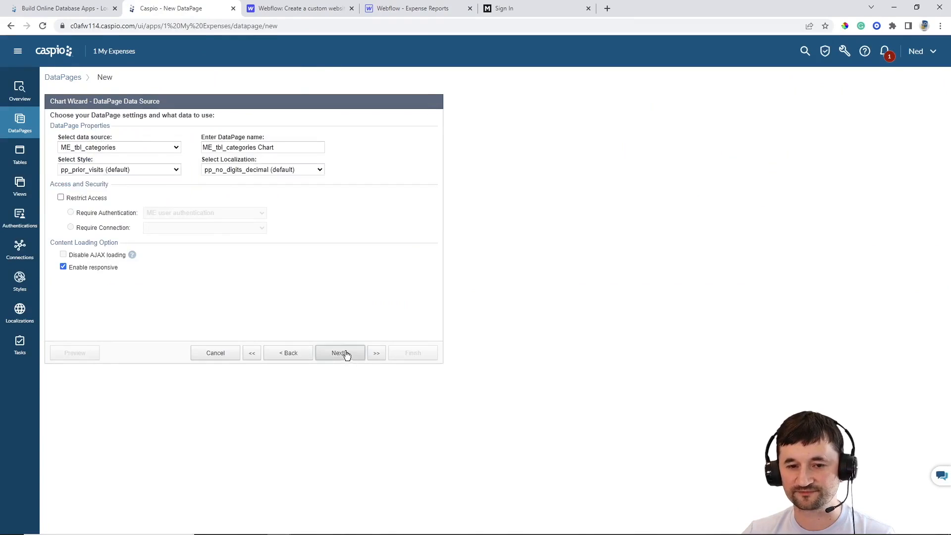
{"action": "left_click", "coordinate": [124, 148]}
{"action": "left_click", "coordinate": [121, 173]}
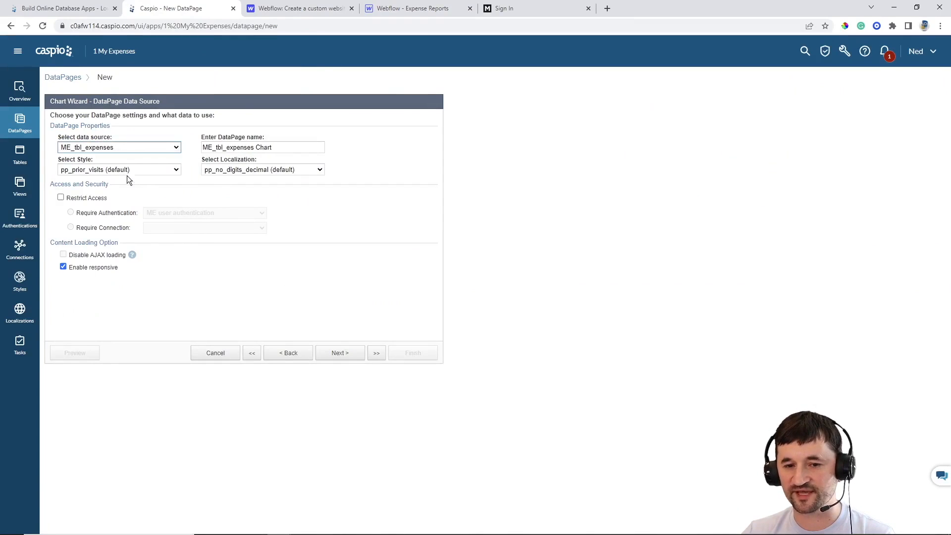
Name it 'Expenses by Category' with Gray style, English localization and restricted access
{"action": "left_click_drag", "start_coordinate": [301, 147], "coordinate": [49, 129]}
{"action": "type", "text": "E"}
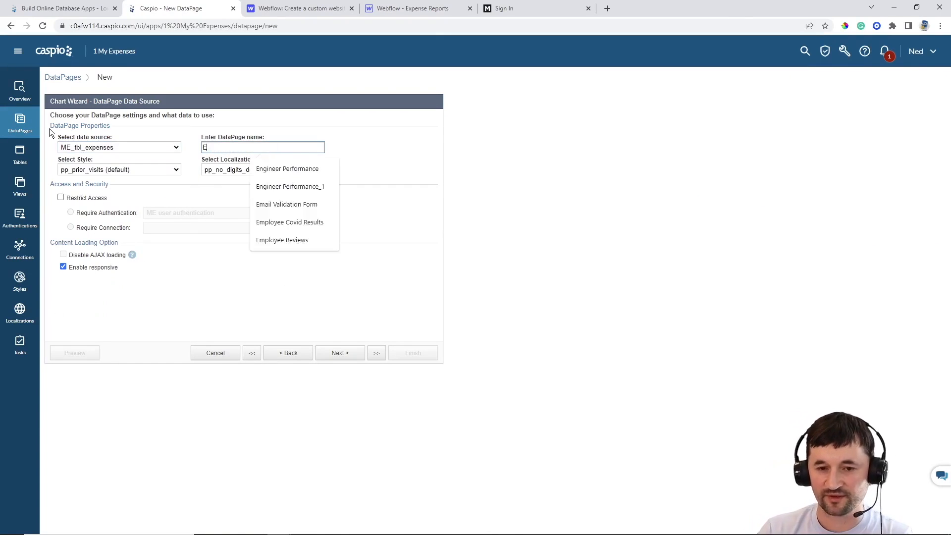
{"action": "type", "text": "xpenses by Category"}
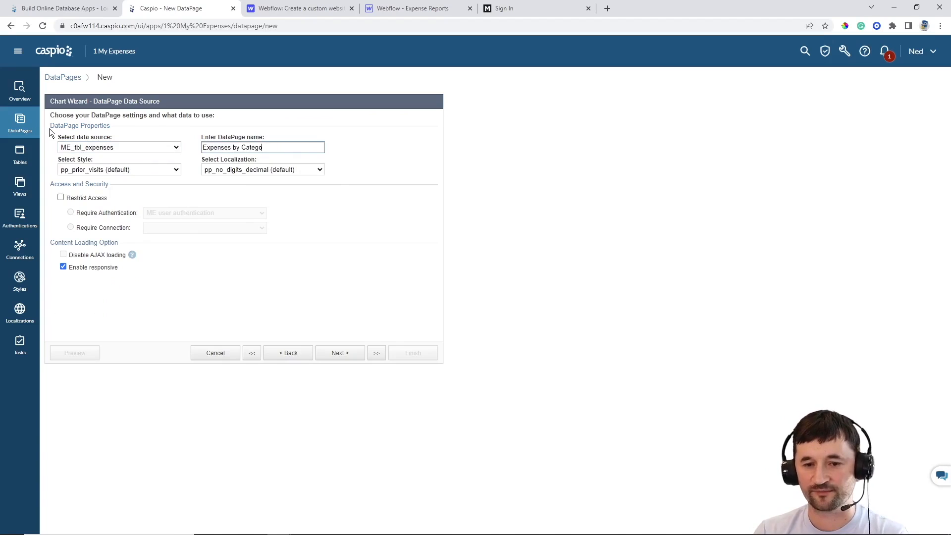
{"action": "left_click", "coordinate": [111, 170]}
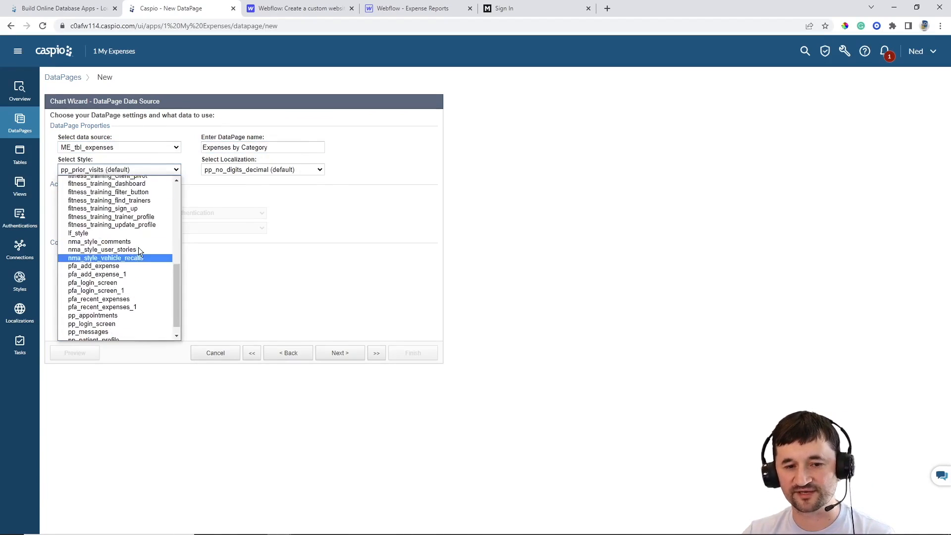
{"action": "scroll", "coordinate": [124, 238], "scroll_direction": "up", "scroll_amount": 5}
{"action": "left_click", "coordinate": [95, 206]}
{"action": "left_click", "coordinate": [245, 170]}
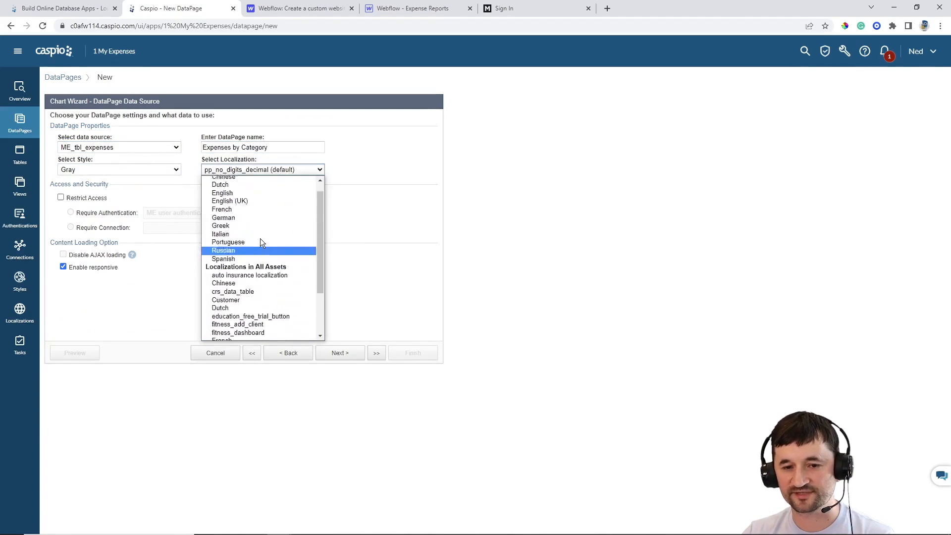
{"action": "scroll", "coordinate": [260, 238], "scroll_direction": "up", "scroll_amount": 2}
{"action": "left_click", "coordinate": [240, 207]}
{"action": "left_click", "coordinate": [67, 199]}
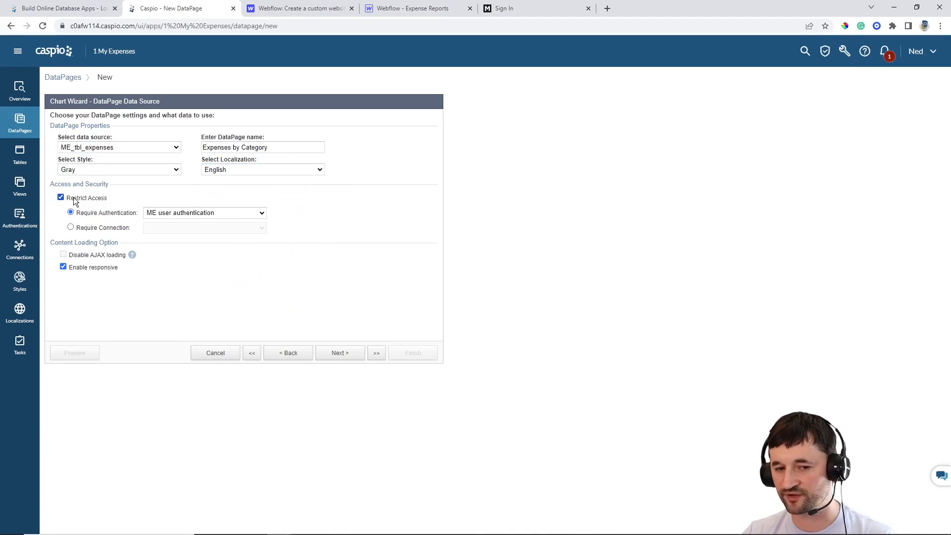
{"action": "left_click", "coordinate": [345, 357]}
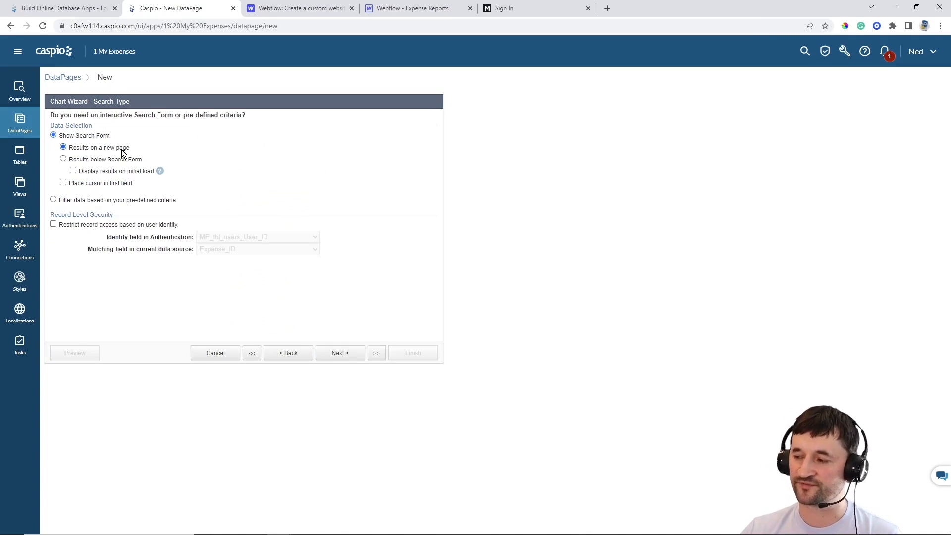
Use pre-defined criteria filtering and restrict records by matching User_ID to the signed-in user
{"action": "left_click", "coordinate": [87, 202]}
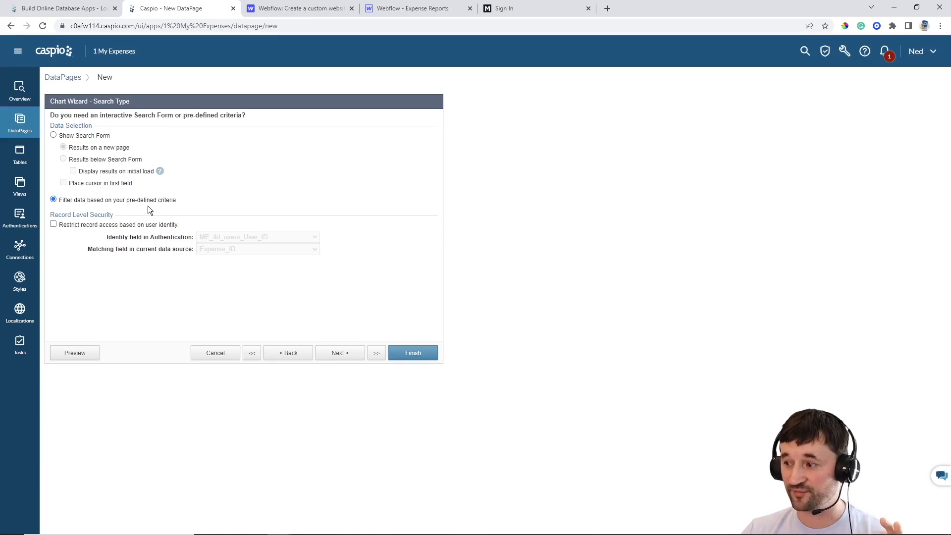
{"action": "left_click", "coordinate": [84, 227]}
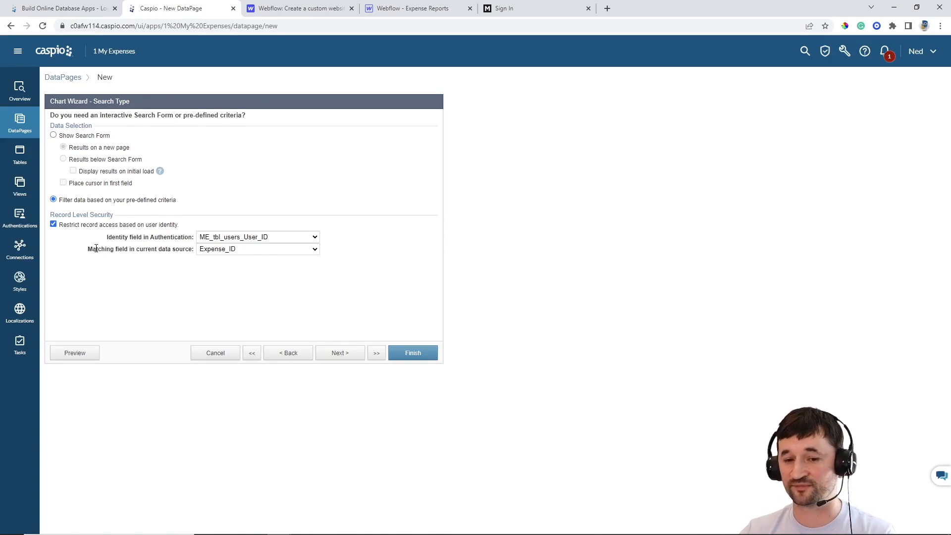
{"action": "left_click", "coordinate": [256, 248]}
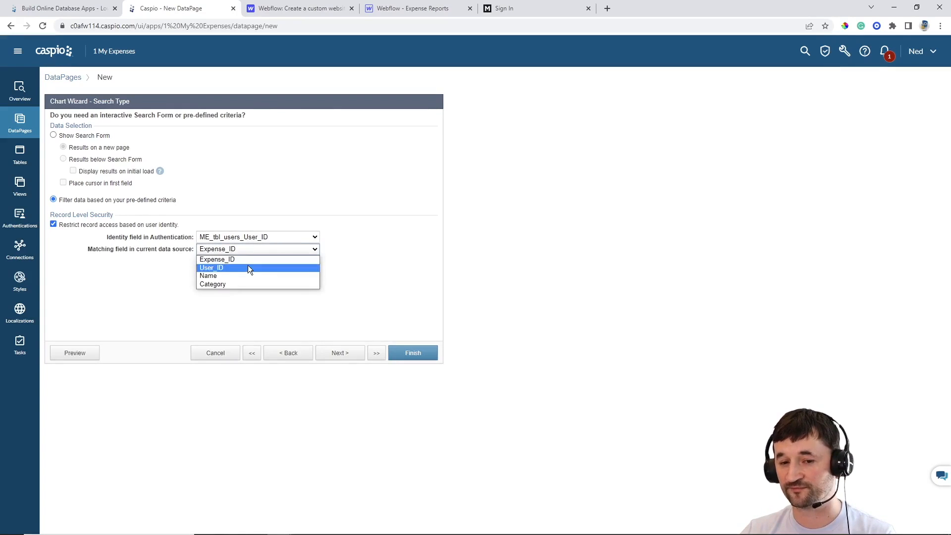
{"action": "left_click", "coordinate": [247, 268]}
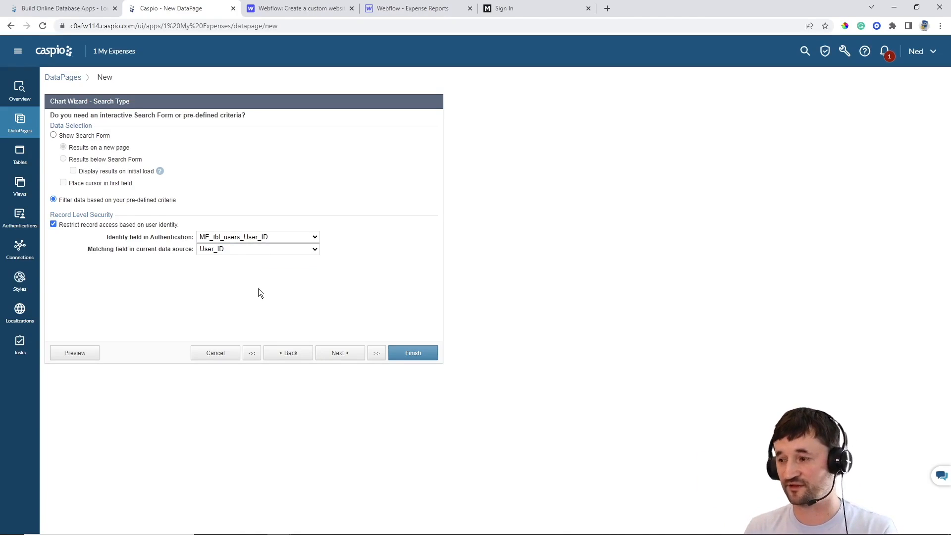
{"action": "left_click", "coordinate": [347, 357]}
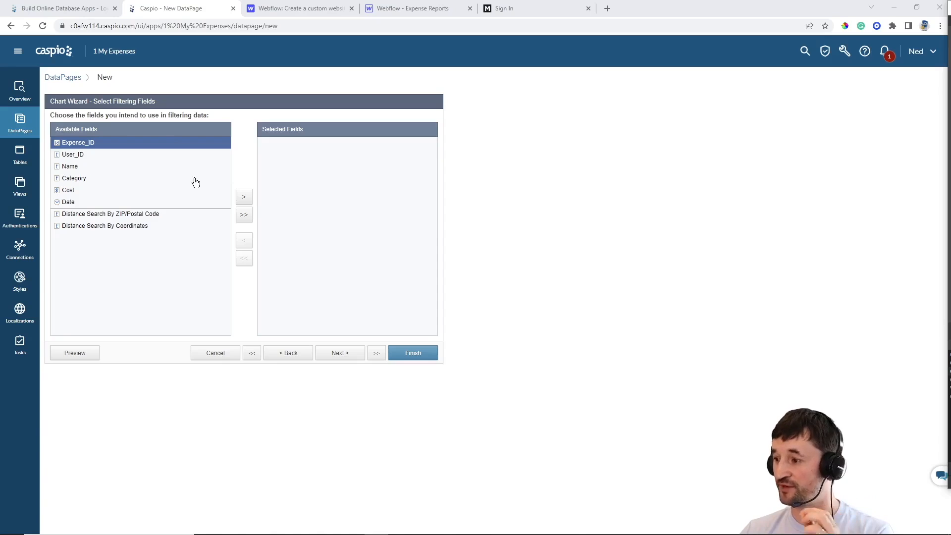
Add Date as the chart's filtering field with a Current Month comparison
{"action": "left_click", "coordinate": [85, 202]}
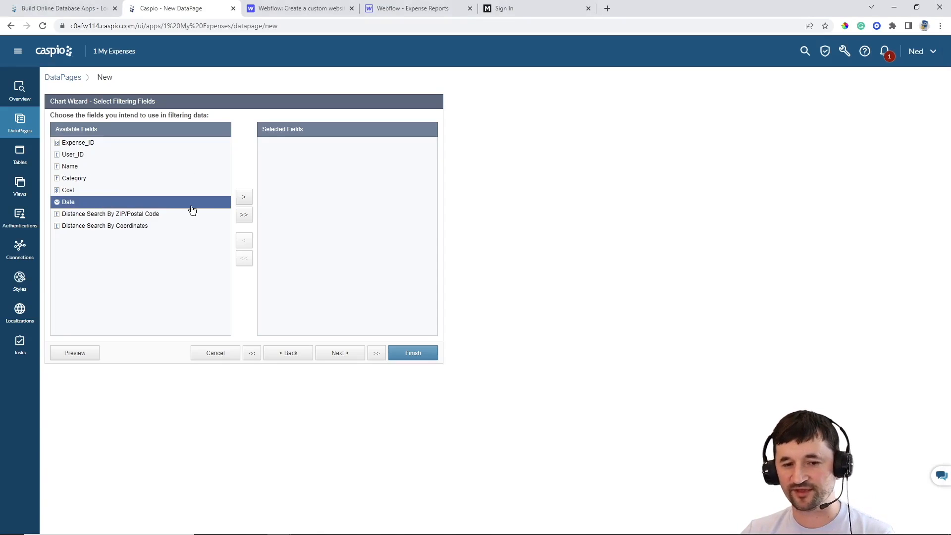
{"action": "left_click", "coordinate": [242, 198]}
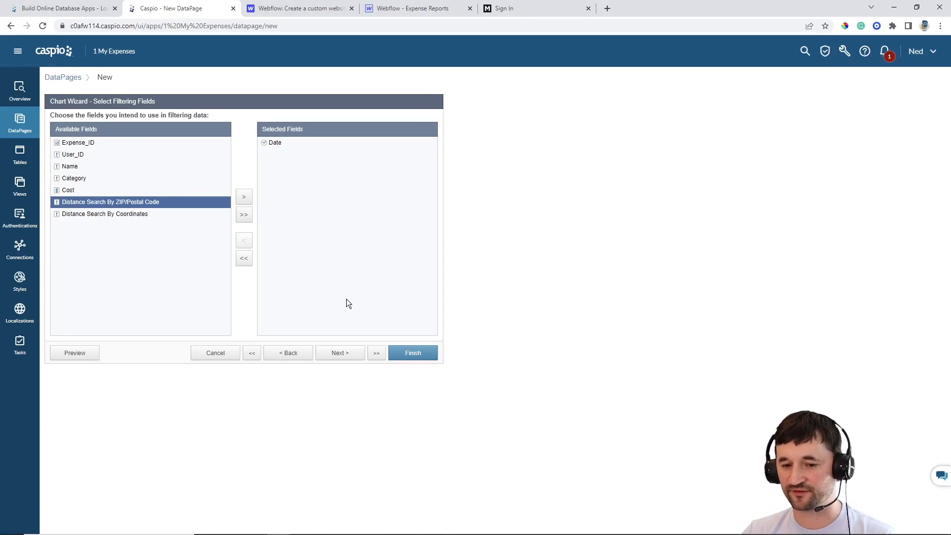
{"action": "left_click", "coordinate": [341, 353]}
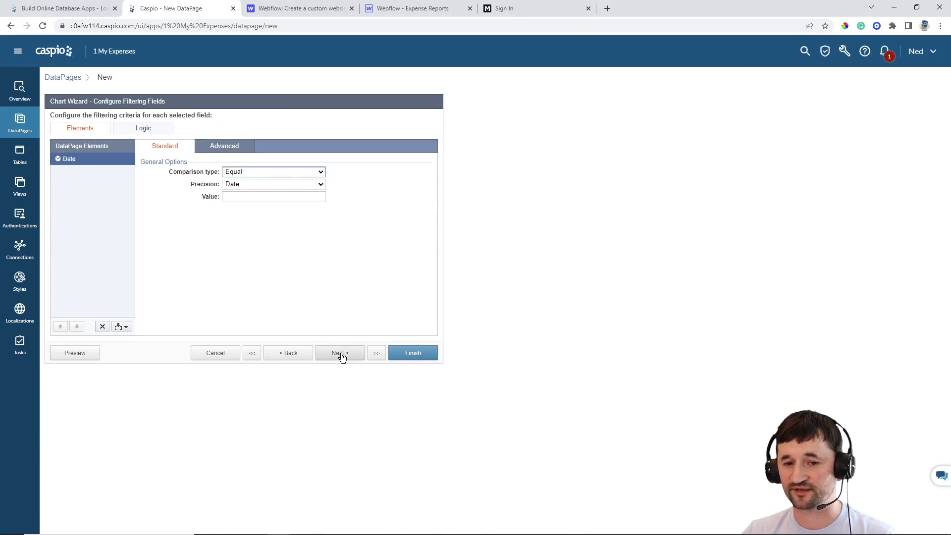
{"action": "left_click", "coordinate": [261, 172]}
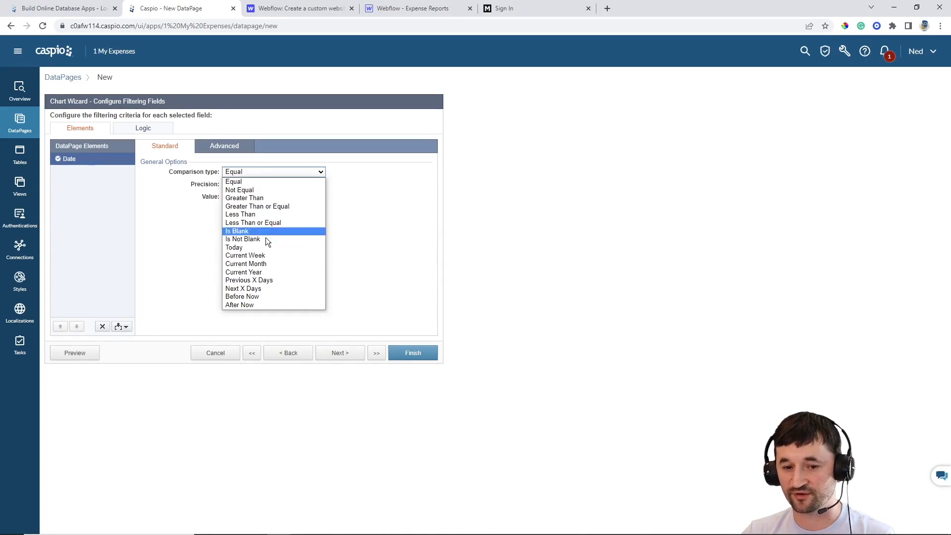
{"action": "left_click", "coordinate": [282, 263]}
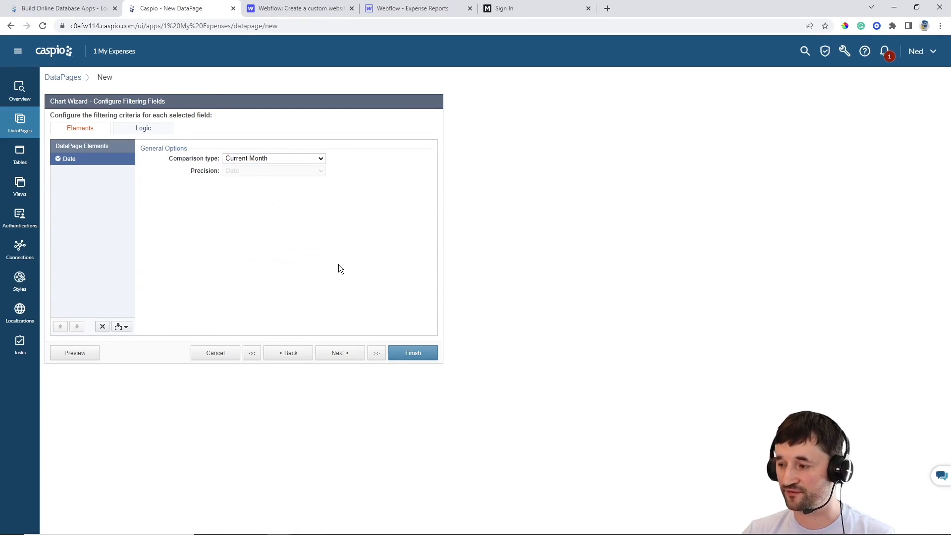
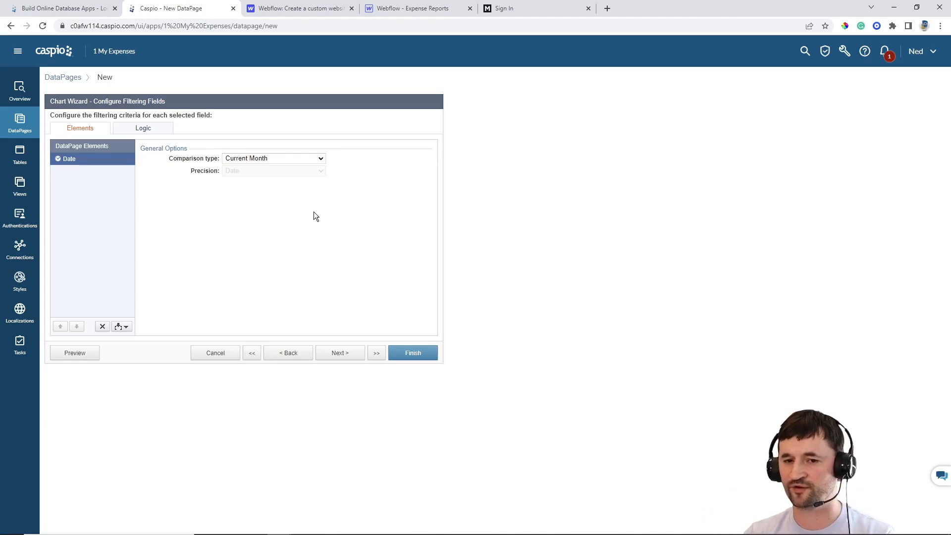
Keep the Date filter at Current Month and advance to the chart options
{"action": "left_click", "coordinate": [346, 357]}
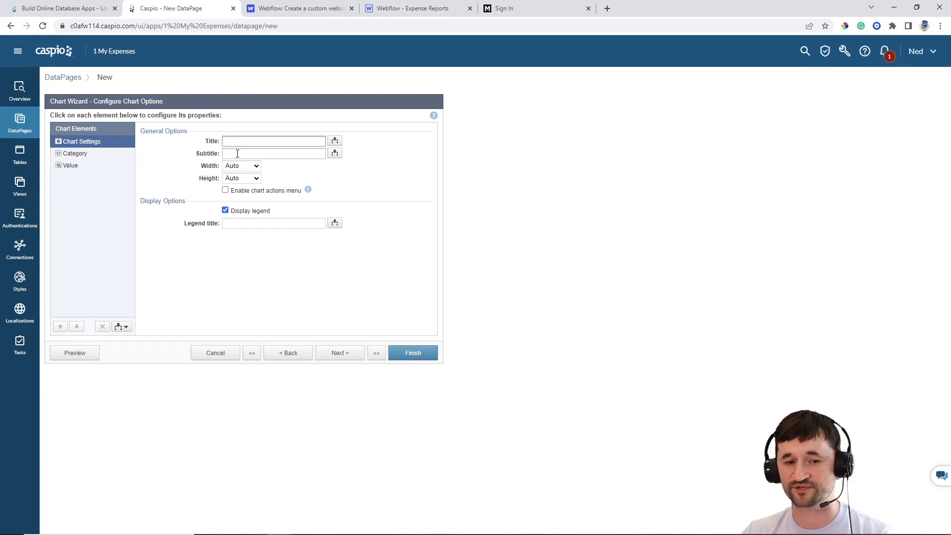
Chart summed Cost per Category, with Both value labels and percentages turned off
{"action": "left_click", "coordinate": [95, 157]}
{"action": "left_click", "coordinate": [258, 143]}
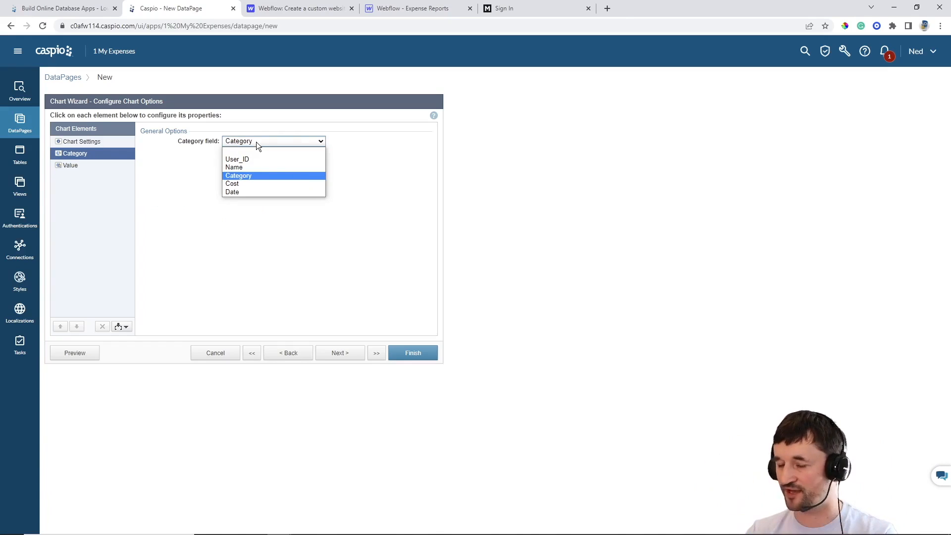
{"action": "left_click", "coordinate": [78, 168]}
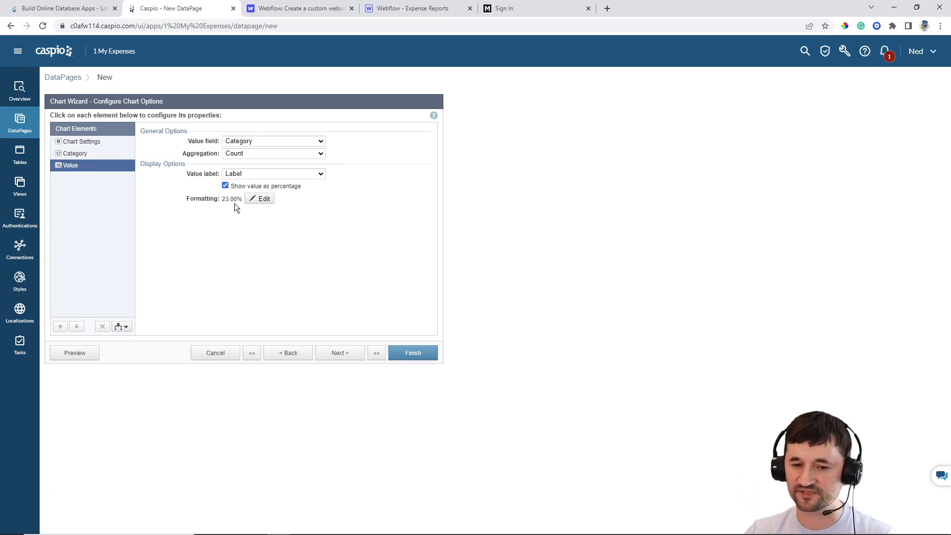
{"action": "left_click", "coordinate": [239, 187]}
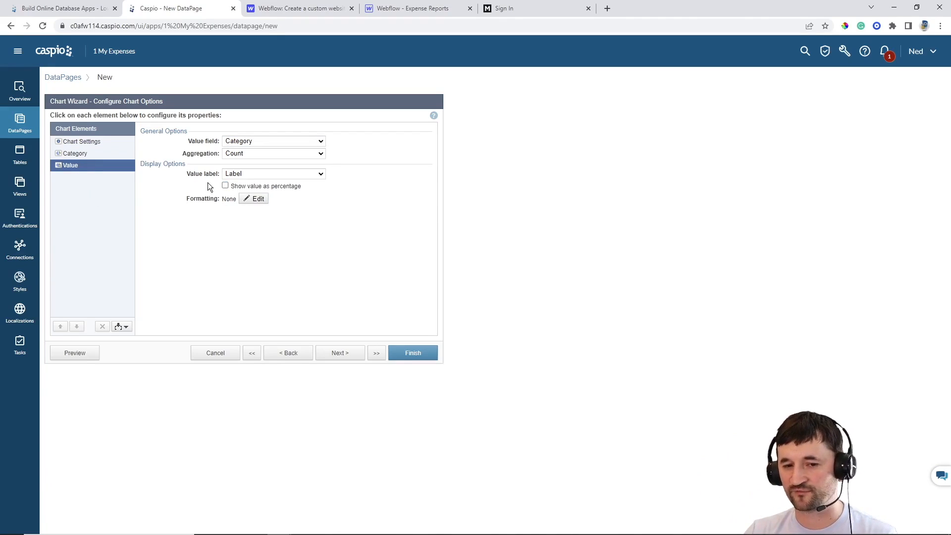
{"action": "left_click", "coordinate": [256, 174]}
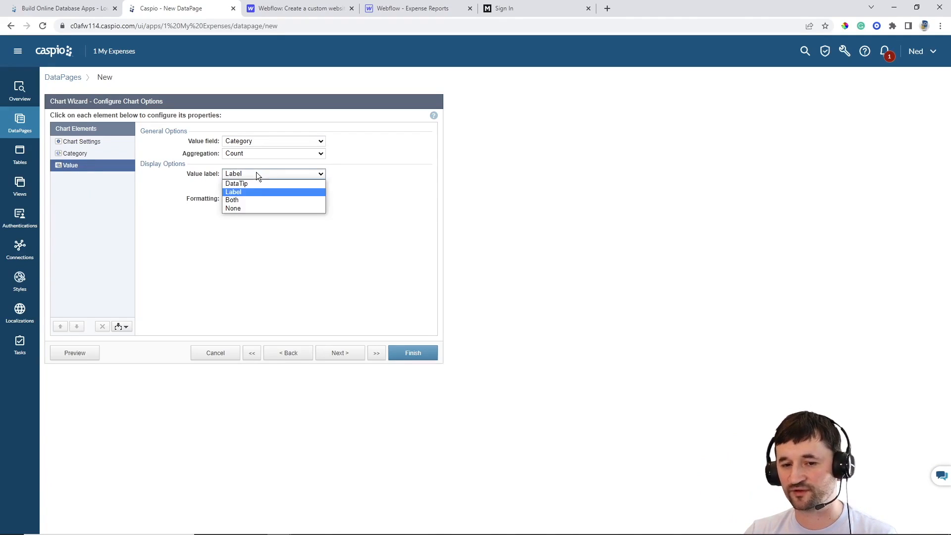
{"action": "left_click", "coordinate": [244, 200]}
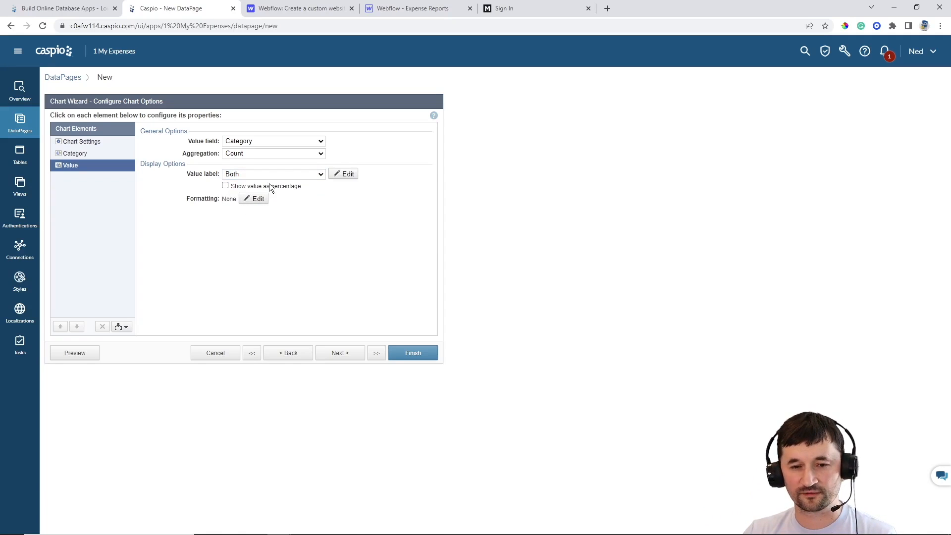
{"action": "left_click", "coordinate": [240, 142]}
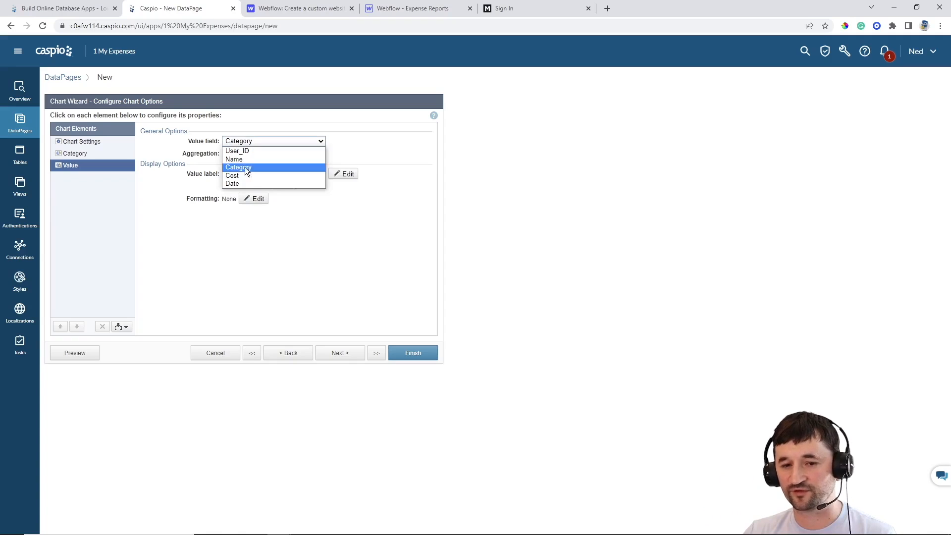
{"action": "left_click", "coordinate": [243, 175]}
{"action": "left_click", "coordinate": [245, 154]}
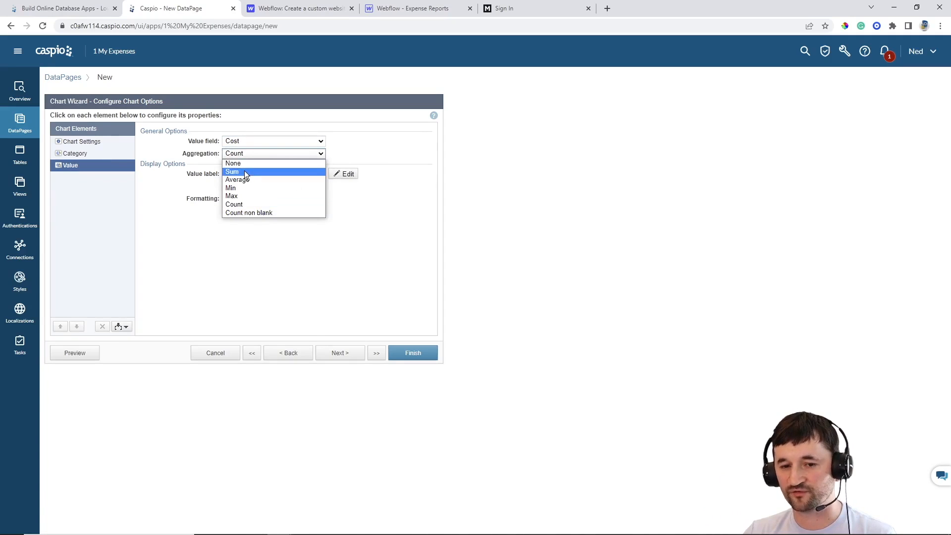
{"action": "left_click", "coordinate": [233, 171]}
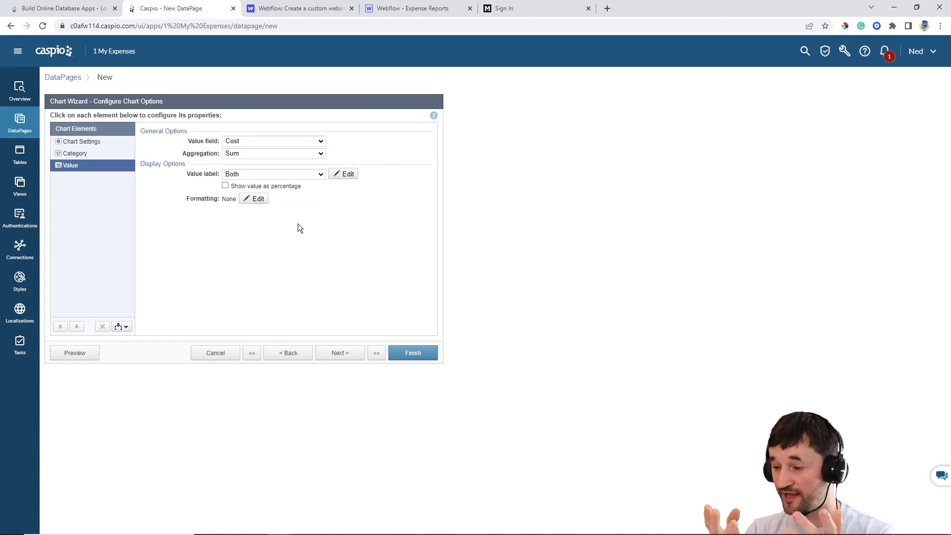
Format the chart values as Currency with 0 decimal digits and finish the chart DataPage
{"action": "left_click", "coordinate": [252, 199]}
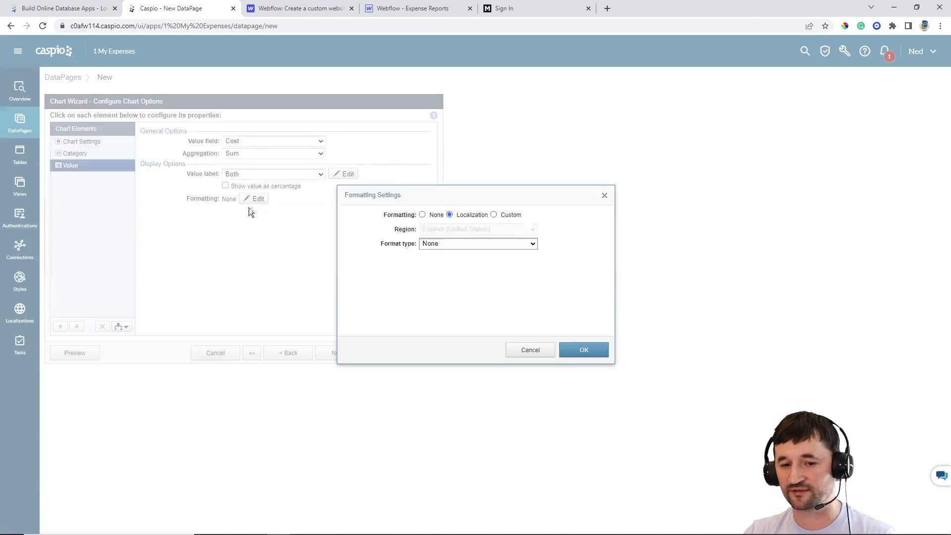
{"action": "left_click", "coordinate": [502, 216]}
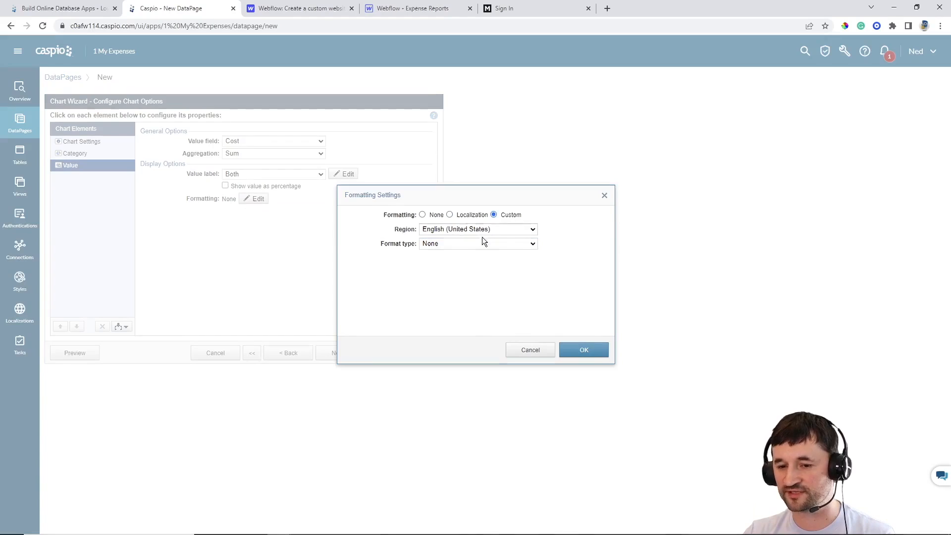
{"action": "left_click", "coordinate": [465, 244]}
{"action": "left_click", "coordinate": [450, 270]}
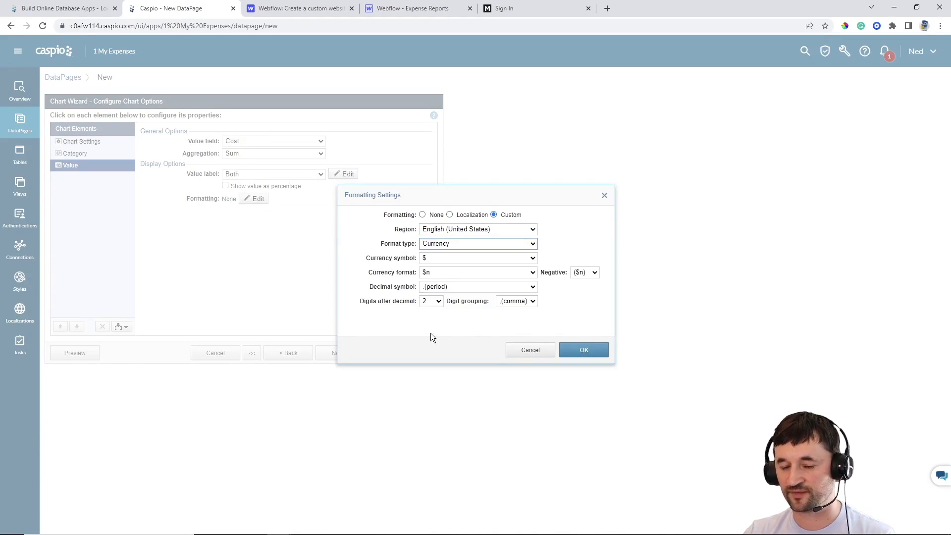
{"action": "left_click", "coordinate": [436, 303]}
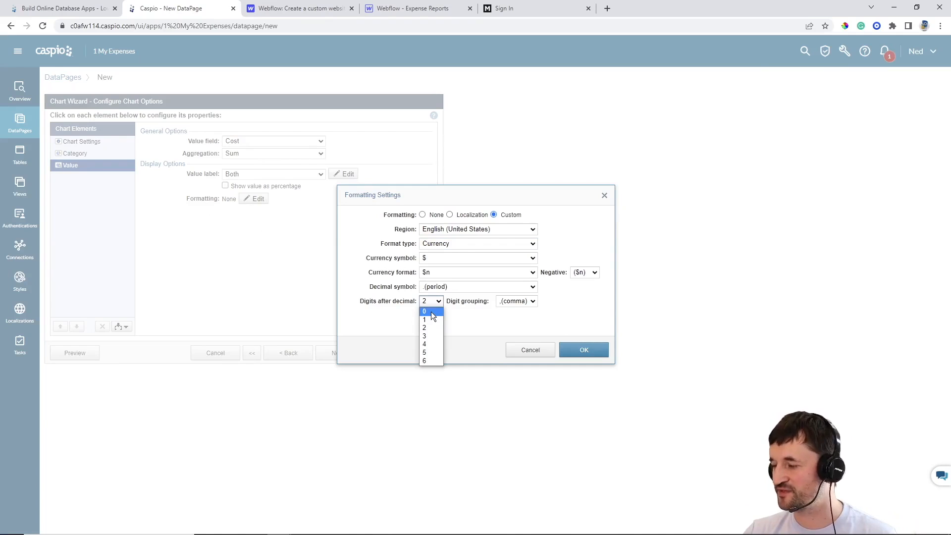
{"action": "left_click", "coordinate": [431, 312]}
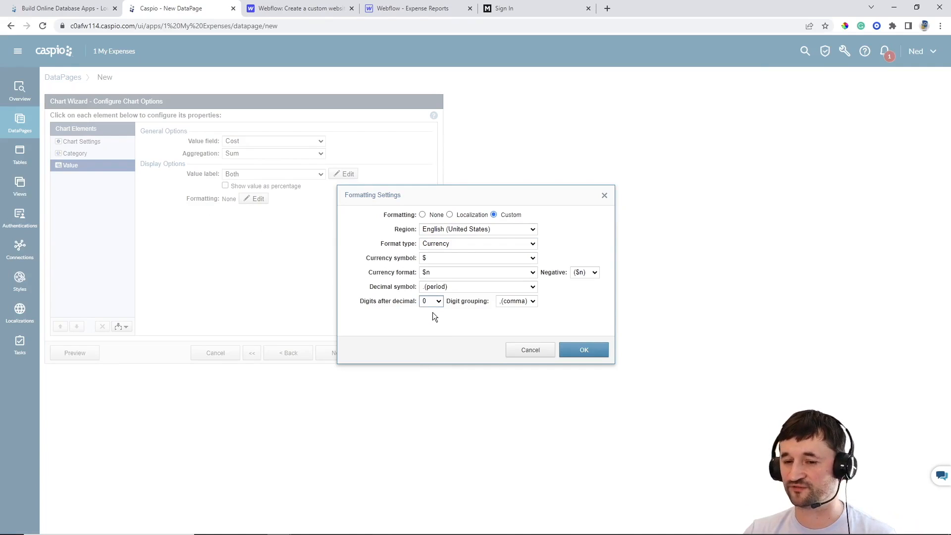
{"action": "left_click", "coordinate": [584, 349]}
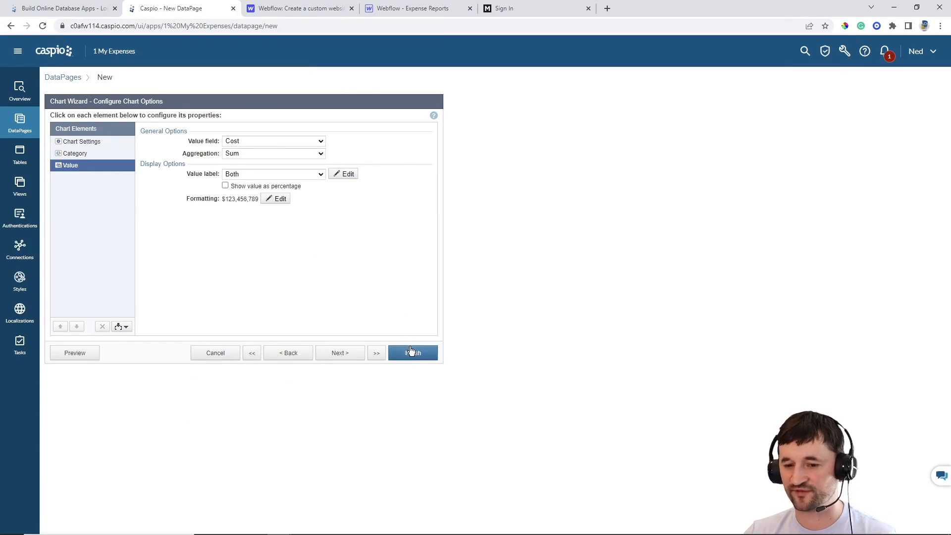
{"action": "left_click", "coordinate": [410, 352]}
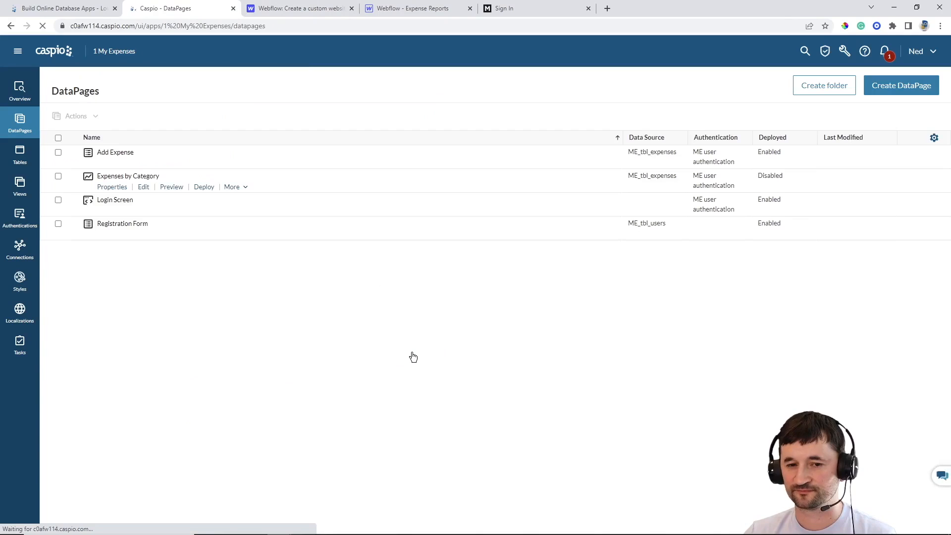
Enable the Expenses by Category deployment, copy its embed code, and return to Webflow
{"action": "left_click", "coordinate": [205, 191]}
{"action": "left_click", "coordinate": [427, 182]}
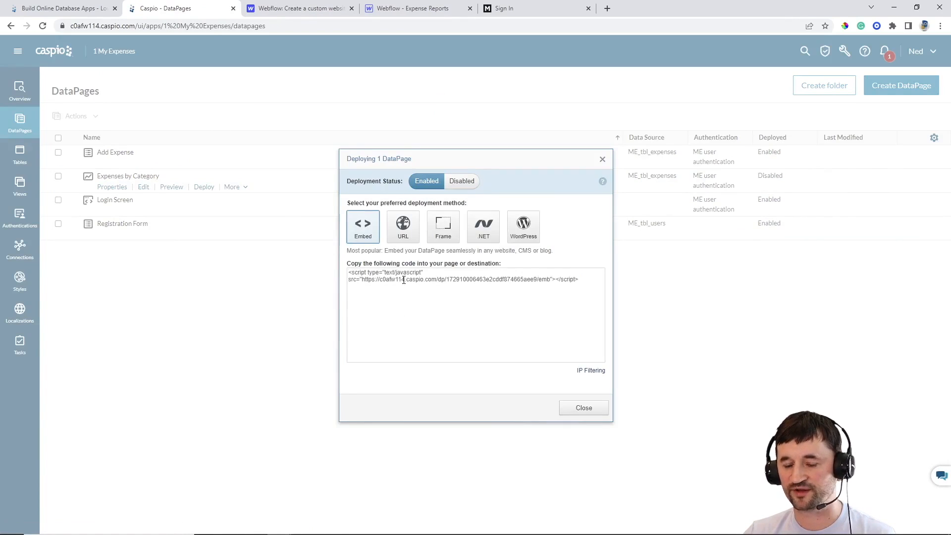
{"action": "left_click", "coordinate": [404, 280]}
{"action": "key", "text": "ctrl+c"}
{"action": "left_click", "coordinate": [592, 405]}
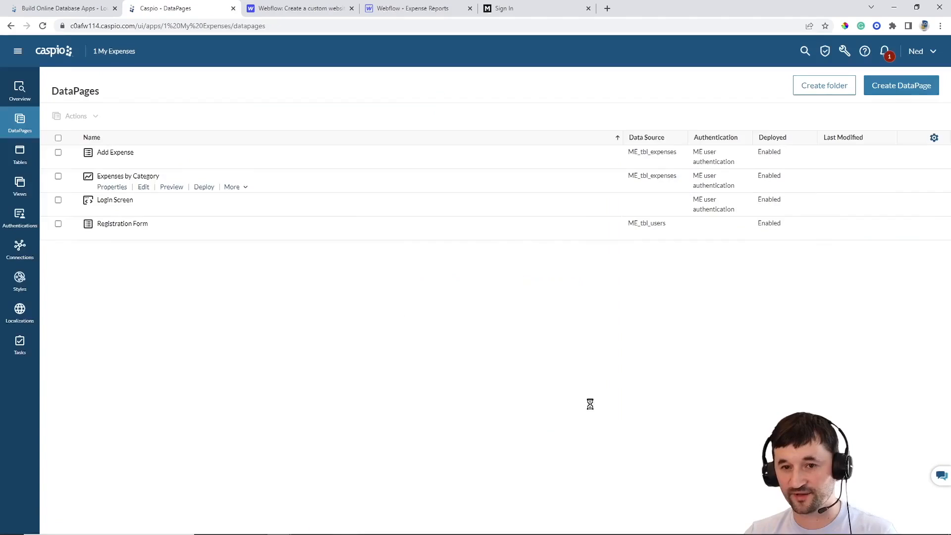
{"action": "left_click", "coordinate": [386, 14]}
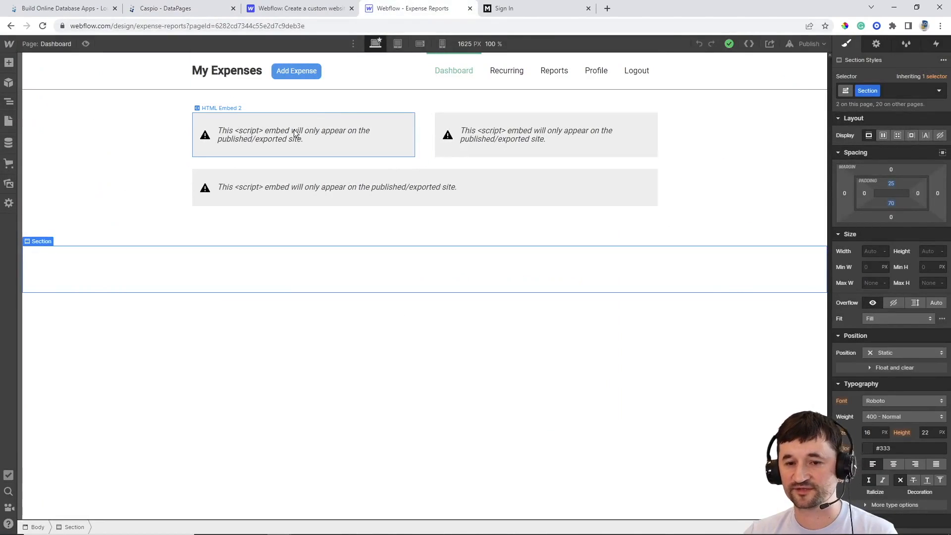
Replace HTML Embed 2's script with the new Expenses by Category chart code
{"action": "double_click", "coordinate": [328, 133]}
{"action": "key", "text": "ctrl+a"}
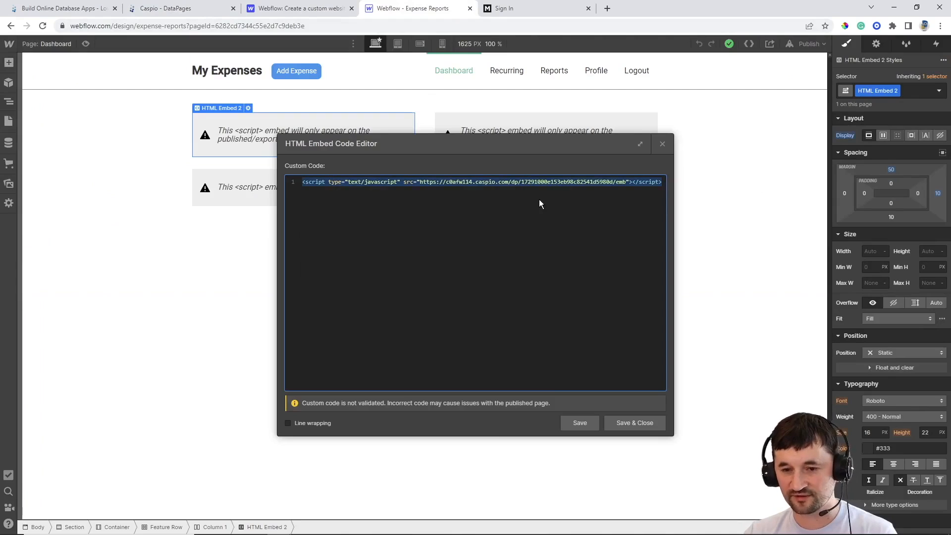
{"action": "key", "text": "ctrl+v"}
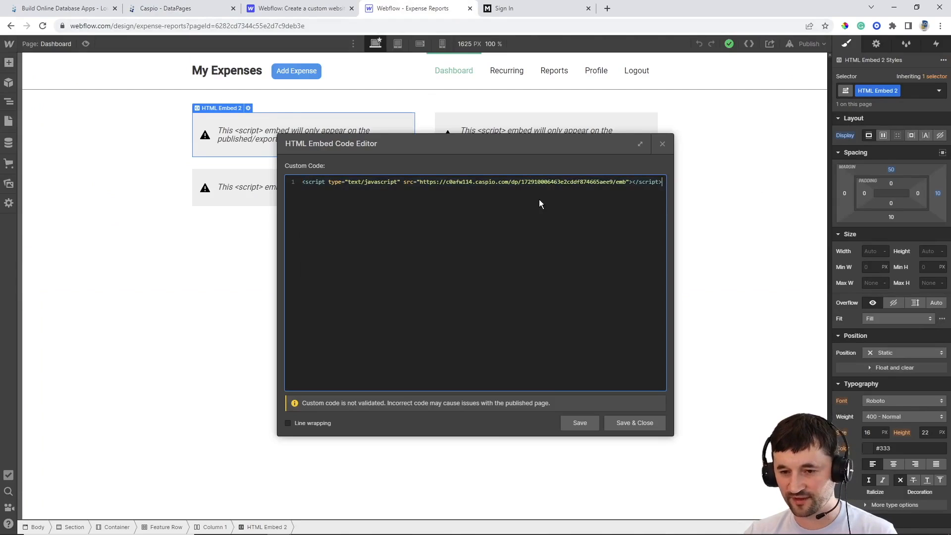
{"action": "left_click", "coordinate": [629, 422]}
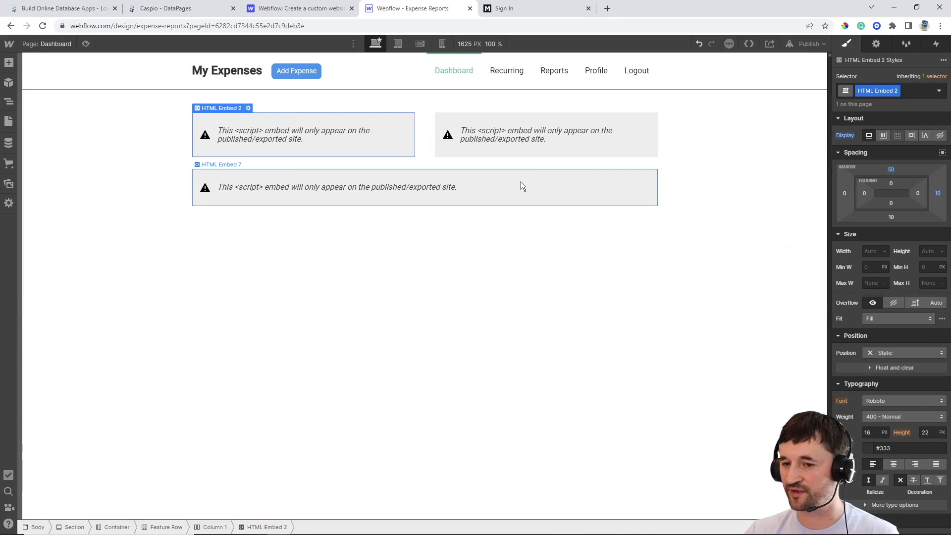
Empty the scripts of HTML Embed 3 and the wide lower HTML Embed 7
{"action": "double_click", "coordinate": [524, 138]}
{"action": "key", "text": "ctrl+a"}
{"action": "key", "text": "BackSpace"}
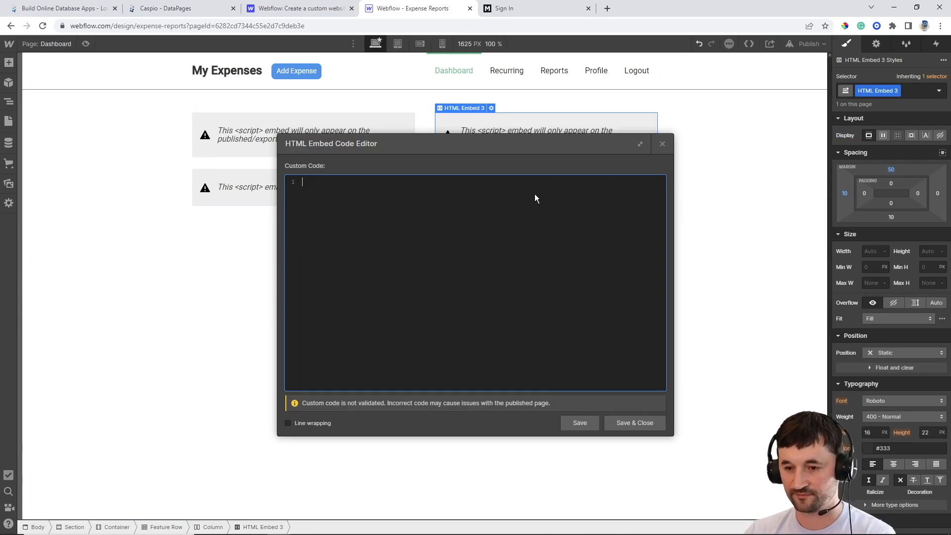
{"action": "left_click", "coordinate": [614, 422]}
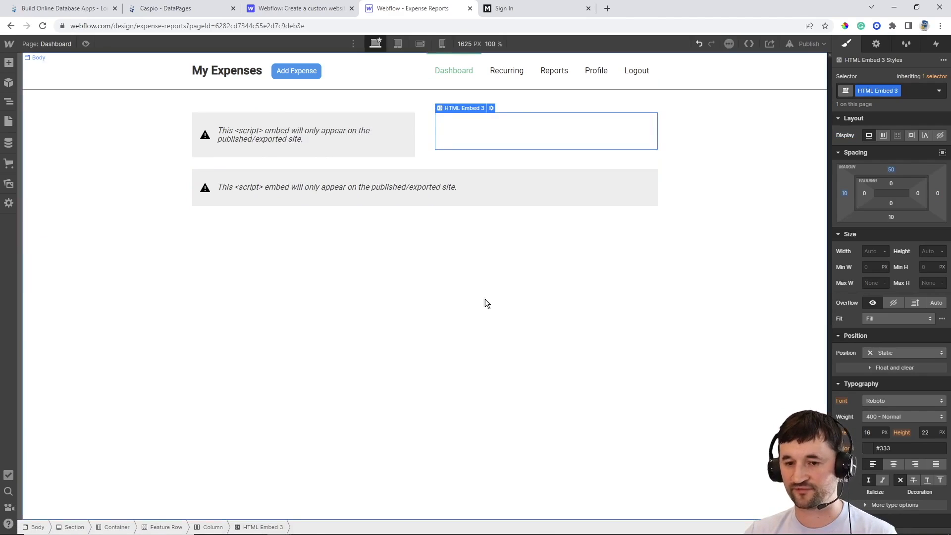
{"action": "double_click", "coordinate": [428, 182]}
{"action": "key", "text": "ctrl+a"}
{"action": "key", "text": "BackSpace"}
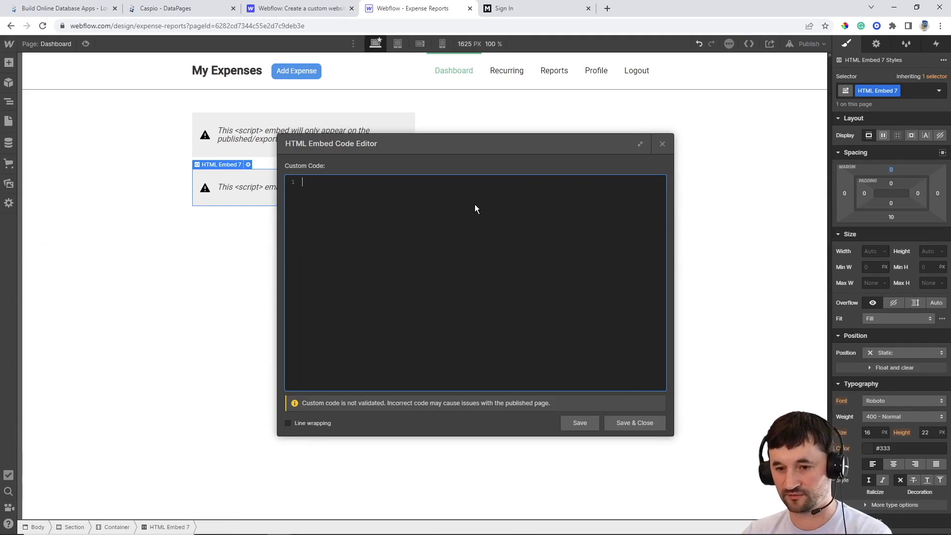
{"action": "left_click", "coordinate": [634, 422]}
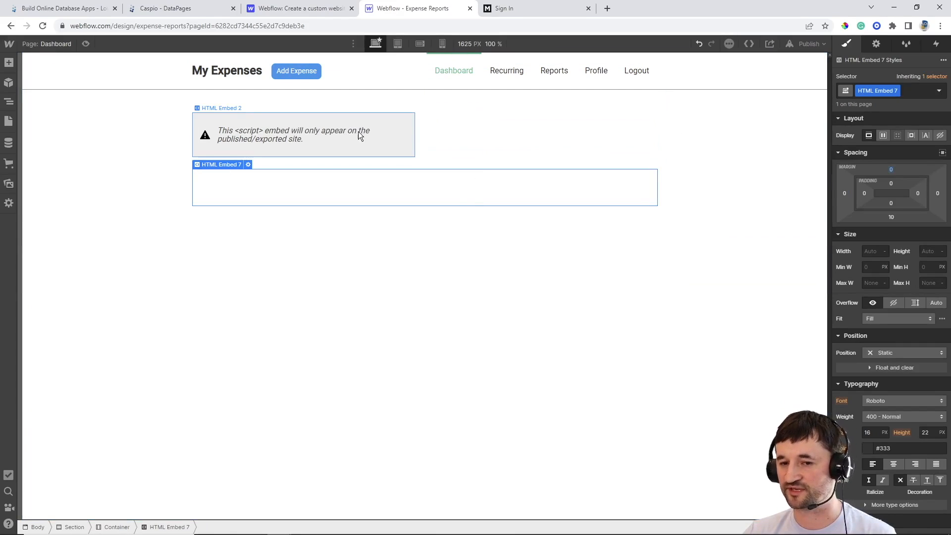
Publish the site to selected domains and bring up the live sign-in page
{"action": "left_click", "coordinate": [804, 43]}
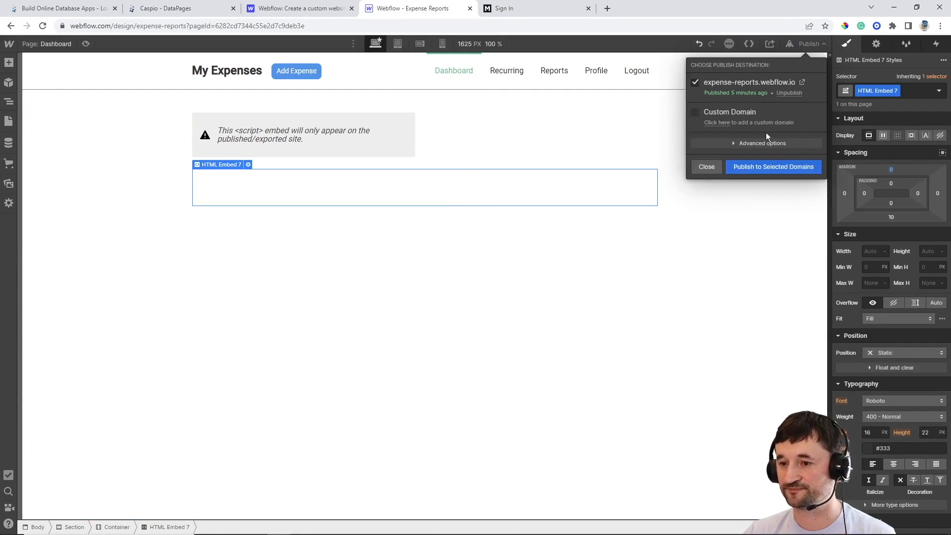
{"action": "left_click", "coordinate": [764, 165]}
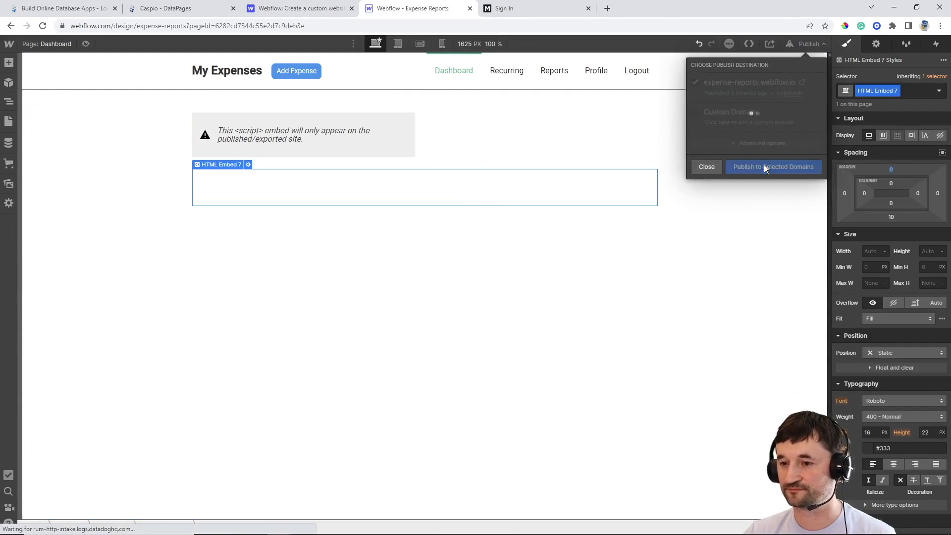
{"action": "left_click", "coordinate": [520, 12]}
Log in with the other test user's email and password, dismiss the browser warning, and open Add Expense
{"action": "triple_click", "coordinate": [386, 149]}
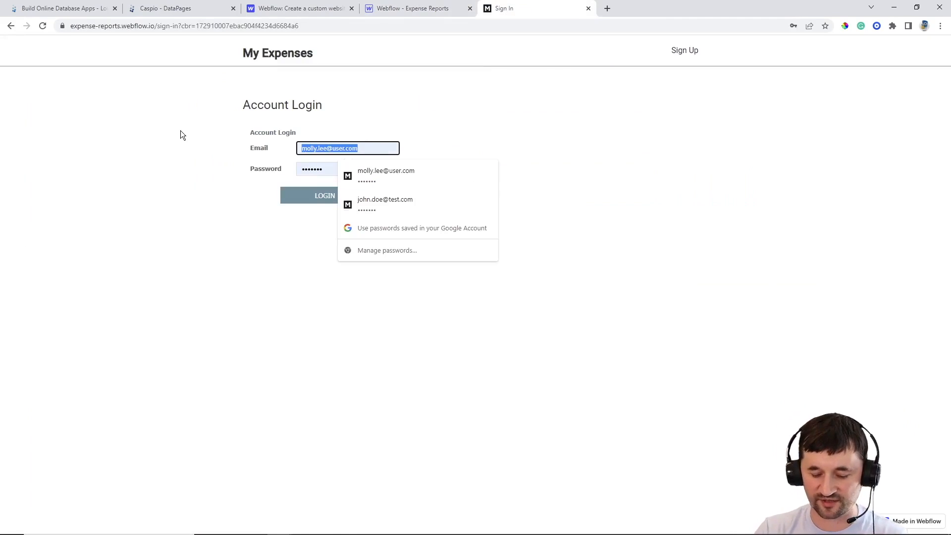
{"action": "type", "text": "john.doe@test.com"}
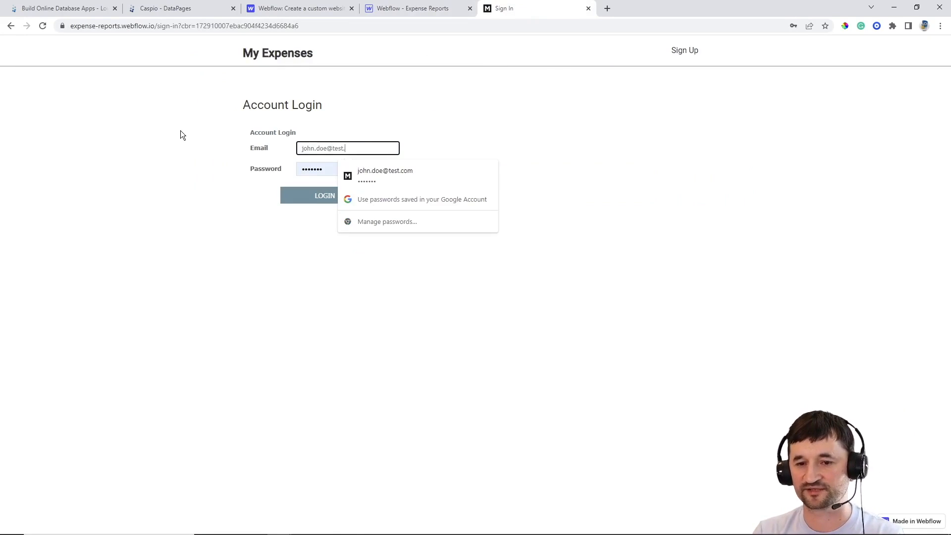
{"action": "key", "text": "Tab"}
{"action": "type", "text": "pass123"}
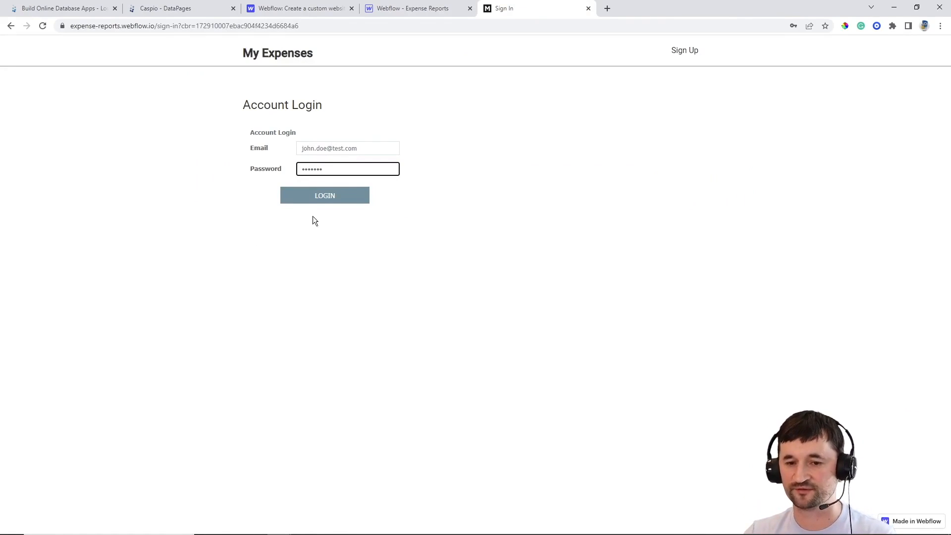
{"action": "left_click", "coordinate": [329, 199]}
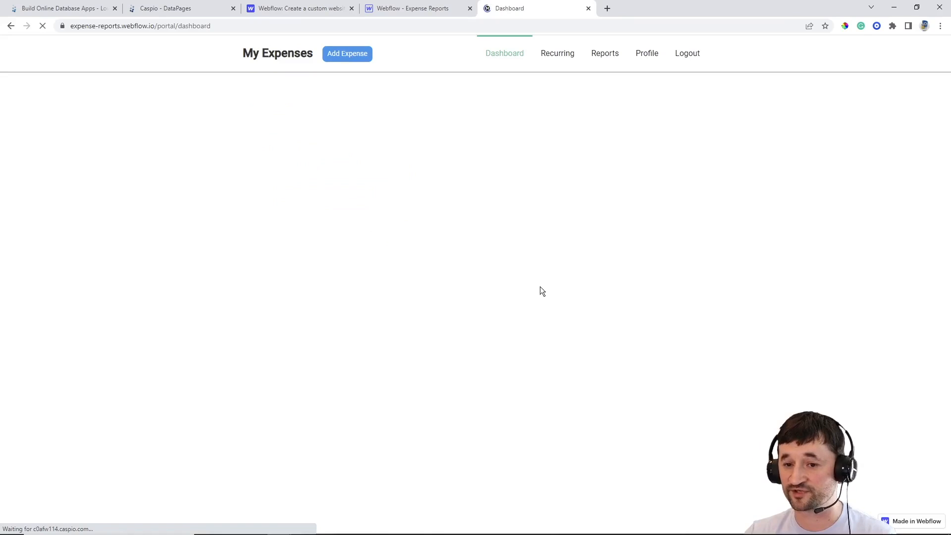
{"action": "left_click", "coordinate": [556, 159]}
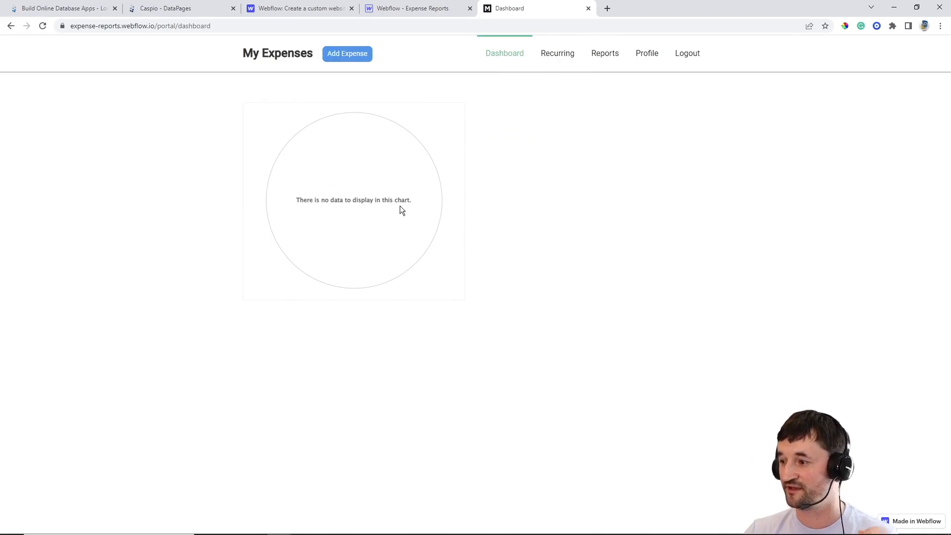
{"action": "left_click", "coordinate": [350, 56]}
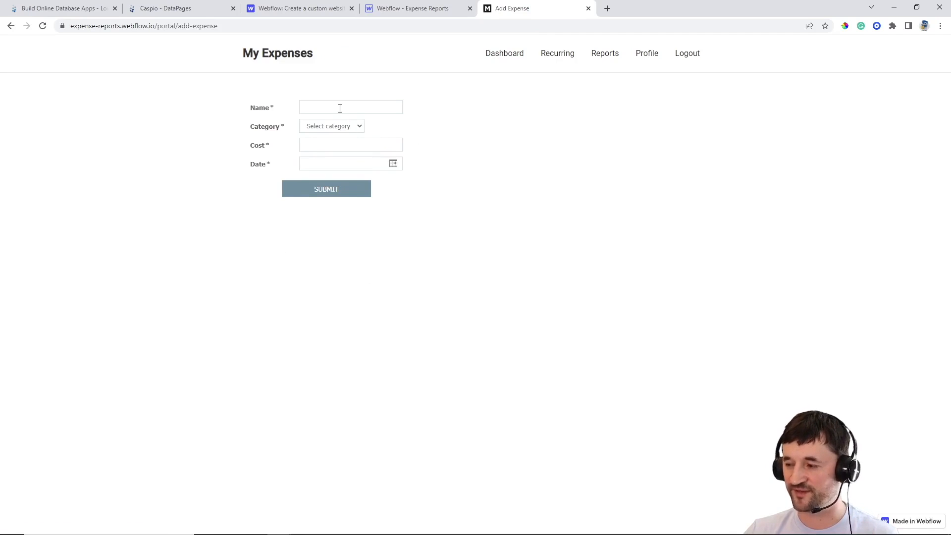
Fill in a Groceries expense named Sprouts costing 299 dated 05/18/2022
{"action": "left_click", "coordinate": [341, 125]}
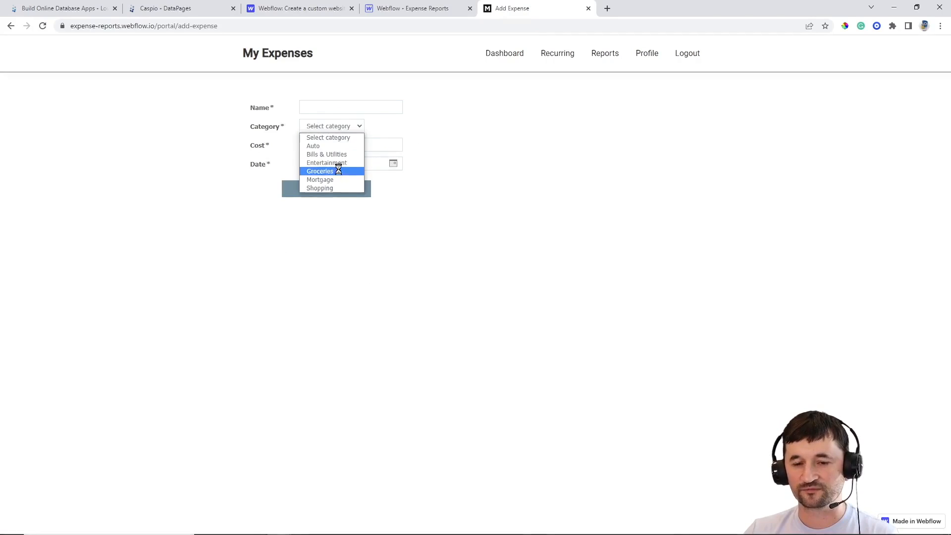
{"action": "left_click", "coordinate": [340, 171]}
{"action": "left_click", "coordinate": [331, 109]}
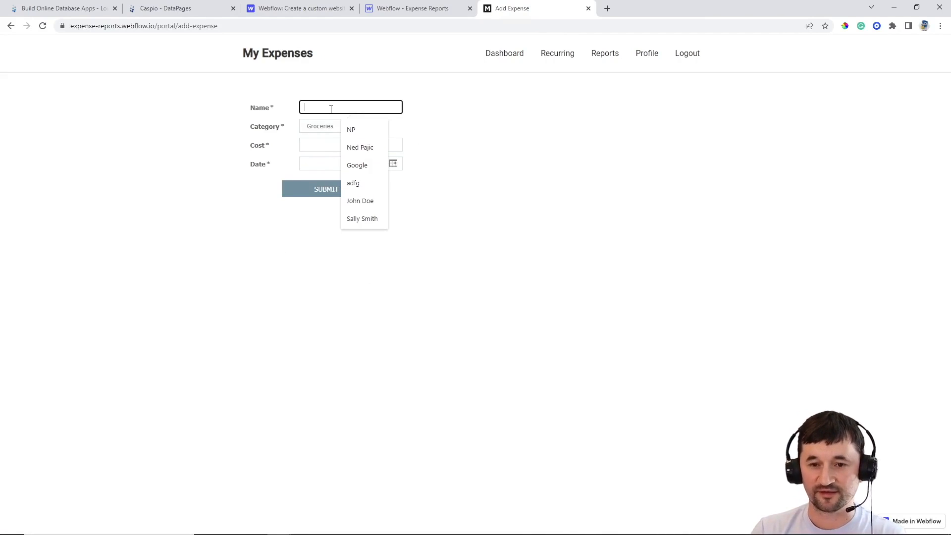
{"action": "type", "text": "Sprouts"}
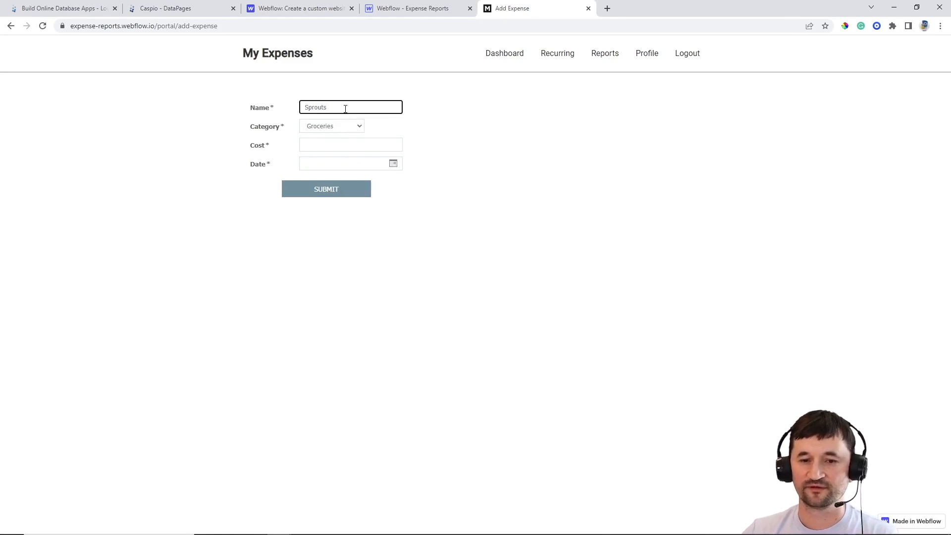
{"action": "left_click", "coordinate": [382, 142]}
{"action": "type", "text": "299"}
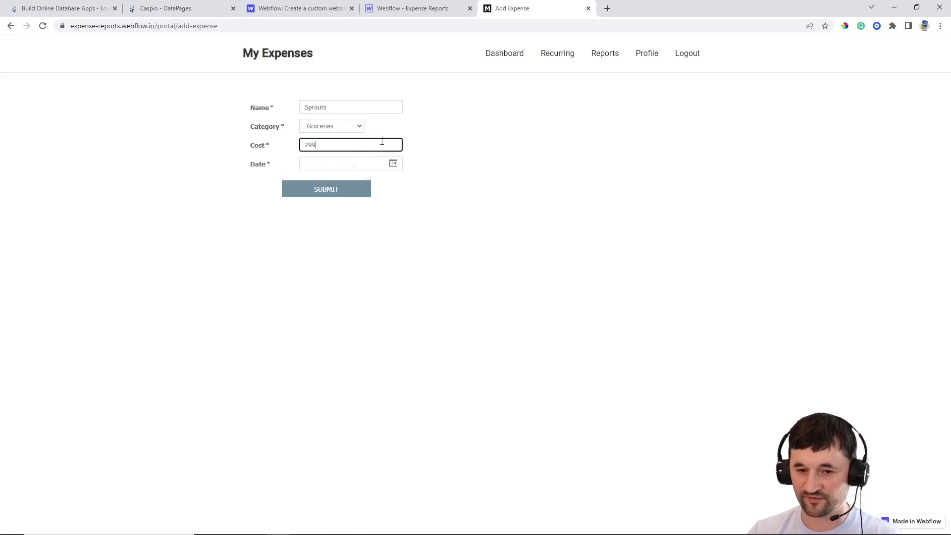
{"action": "left_click", "coordinate": [392, 163]}
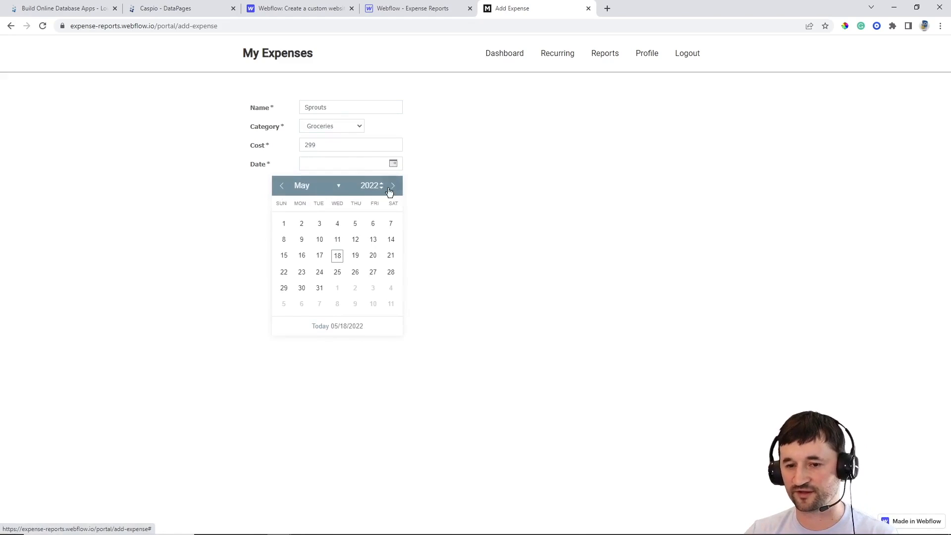
{"action": "left_click", "coordinate": [336, 255]}
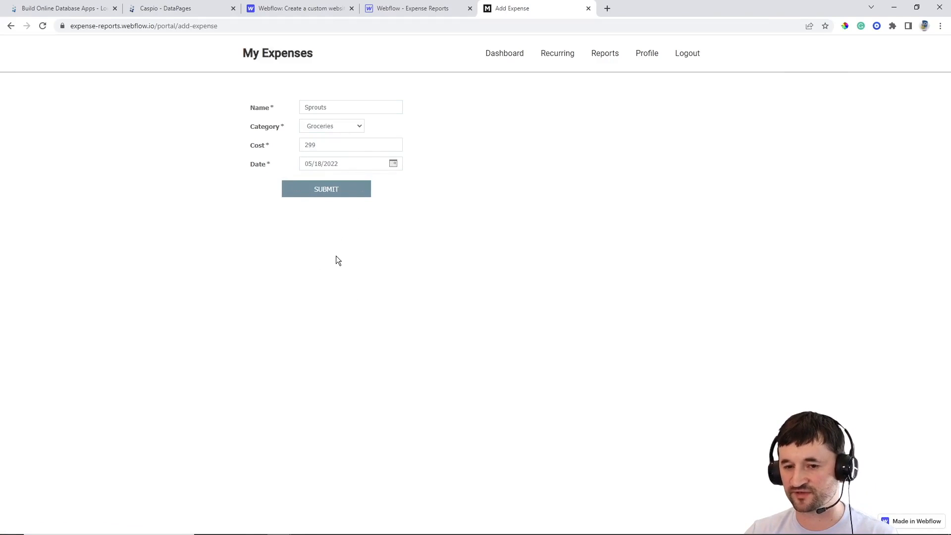
Submit the expense, go back from the 404 page, and return to Caspio's DataPages
{"action": "left_click", "coordinate": [325, 192]}
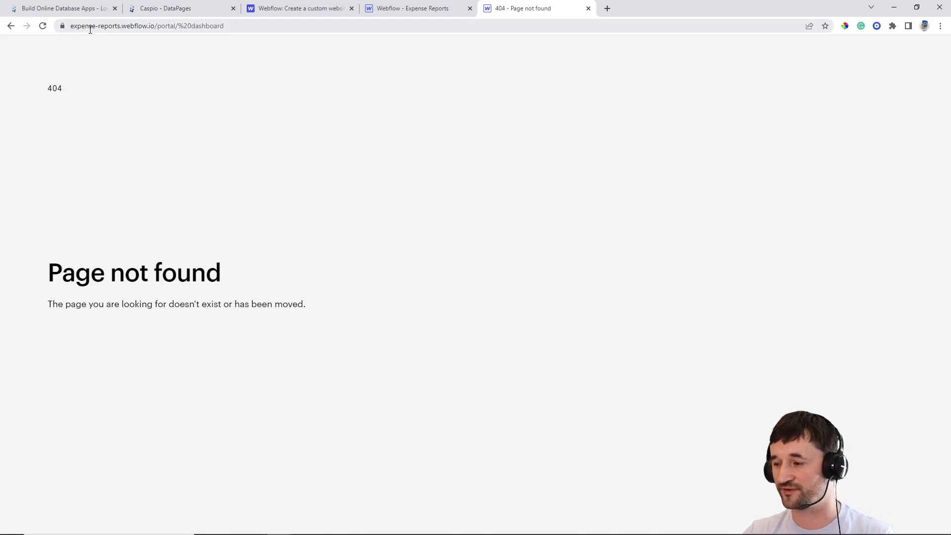
{"action": "left_click", "coordinate": [11, 26]}
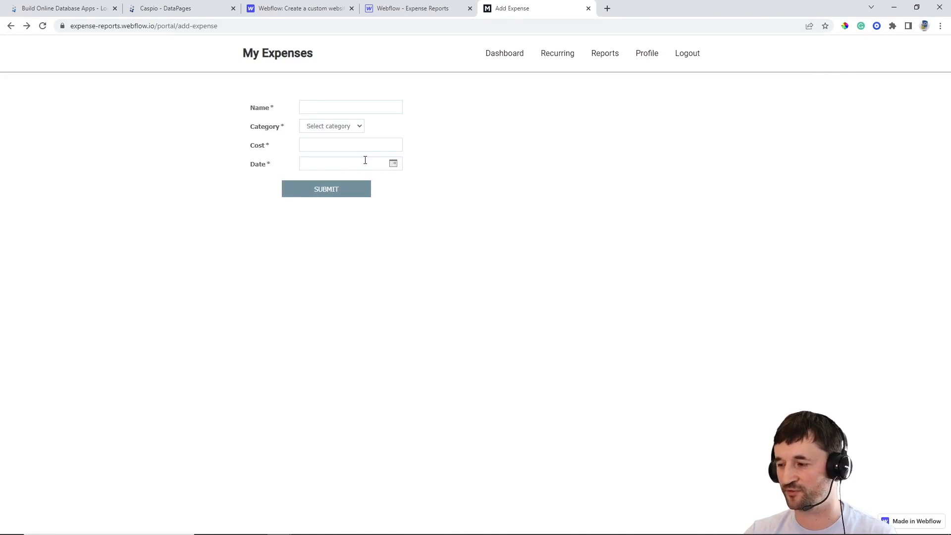
{"action": "left_click", "coordinate": [167, 10]}
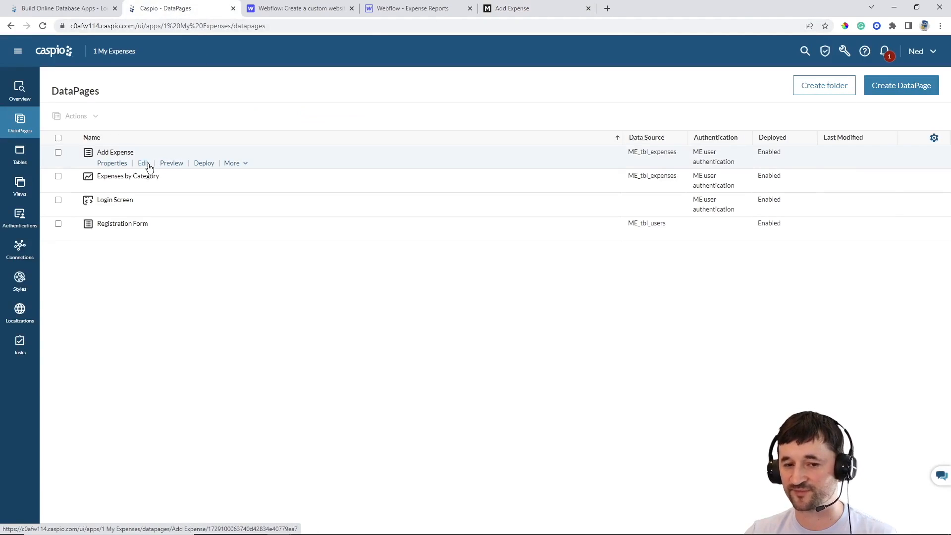
{"action": "left_click", "coordinate": [148, 165]}
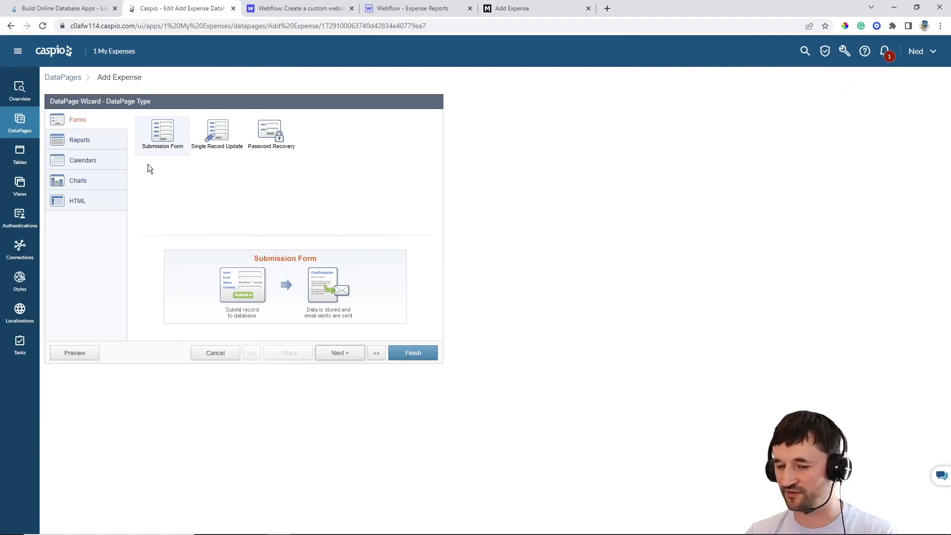
{"action": "left_click", "coordinate": [377, 354]}
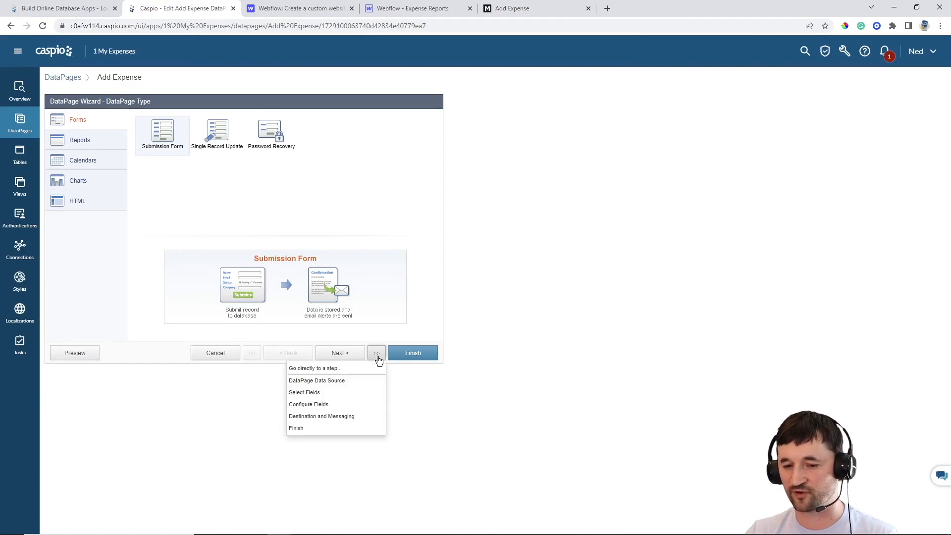
{"action": "left_click", "coordinate": [362, 419]}
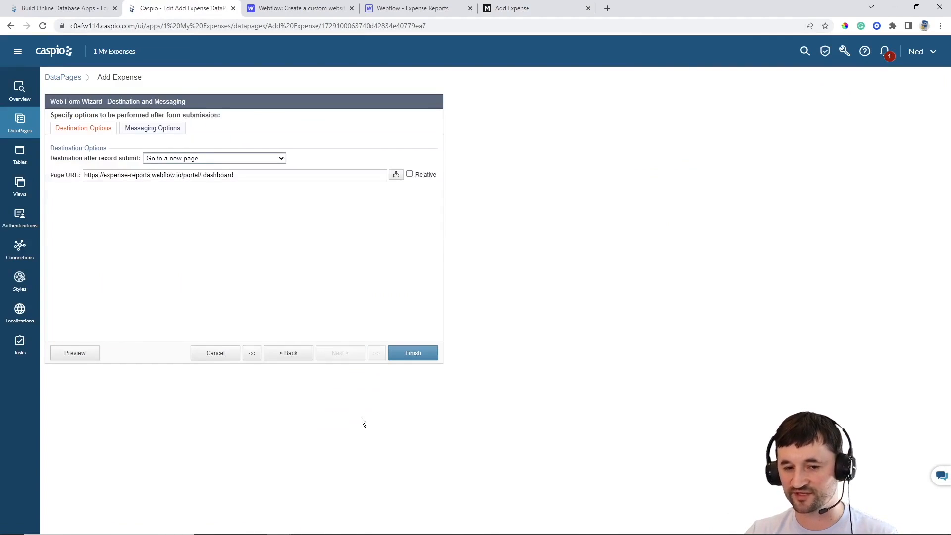
{"action": "left_click", "coordinate": [105, 177]}
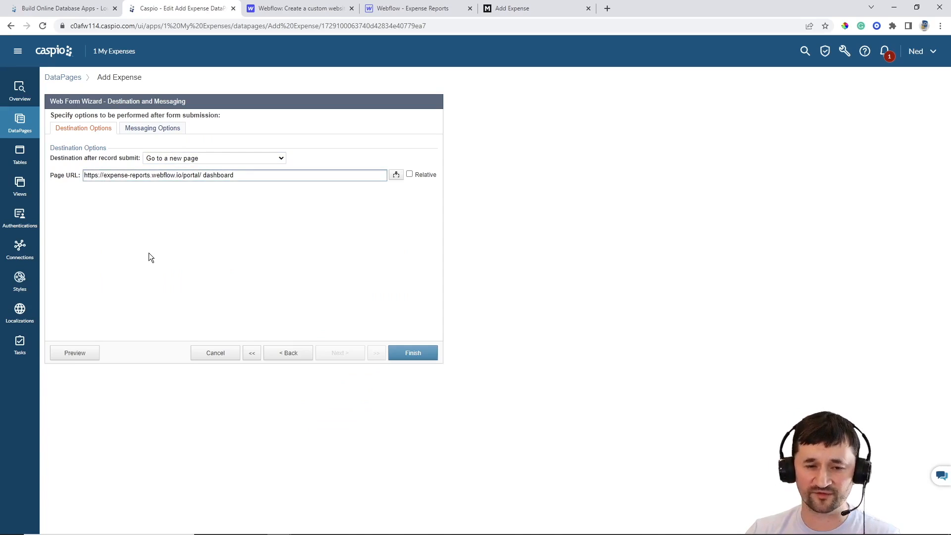
{"action": "type", "text": "www."}
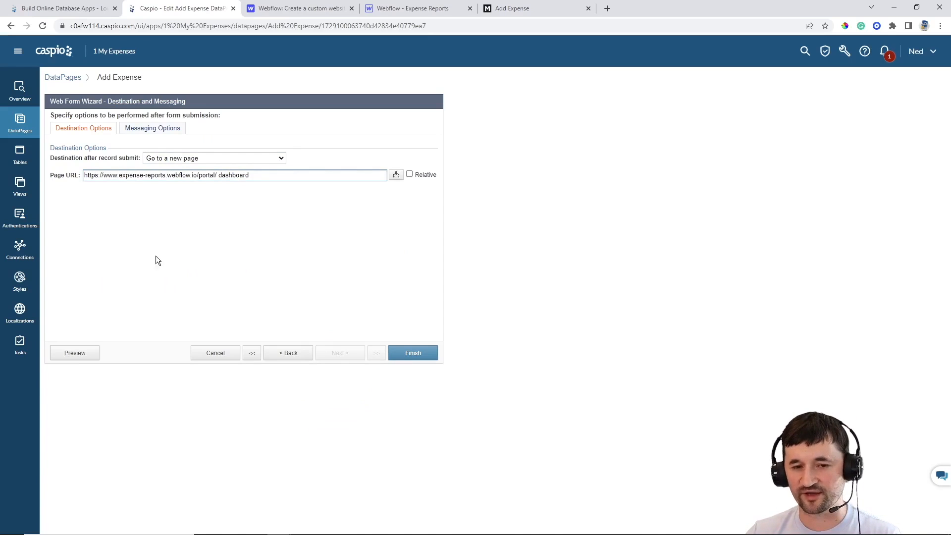
{"action": "left_click", "coordinate": [410, 354]}
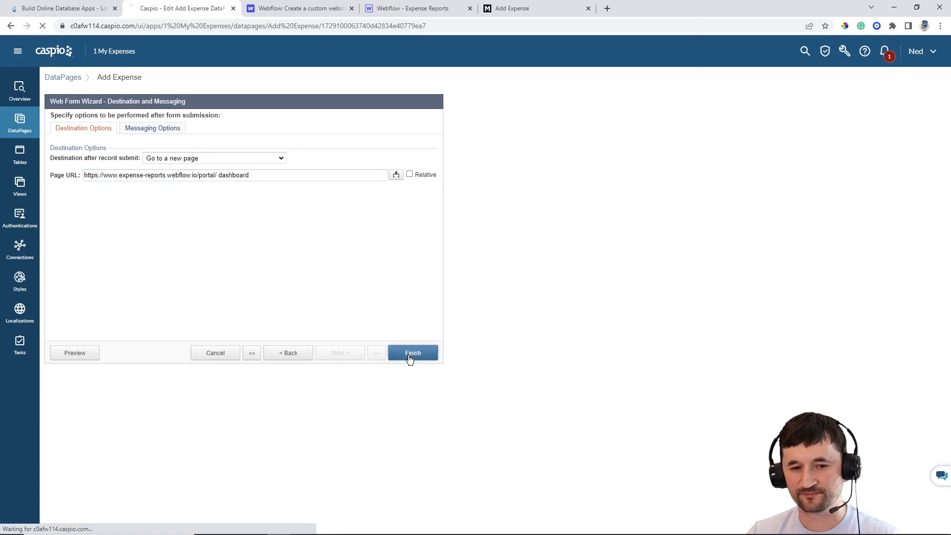
Reload the live add-expense form and fill in an Auto expense 'Car Payment' of 499 dated May 18
{"action": "left_click", "coordinate": [511, 9]}
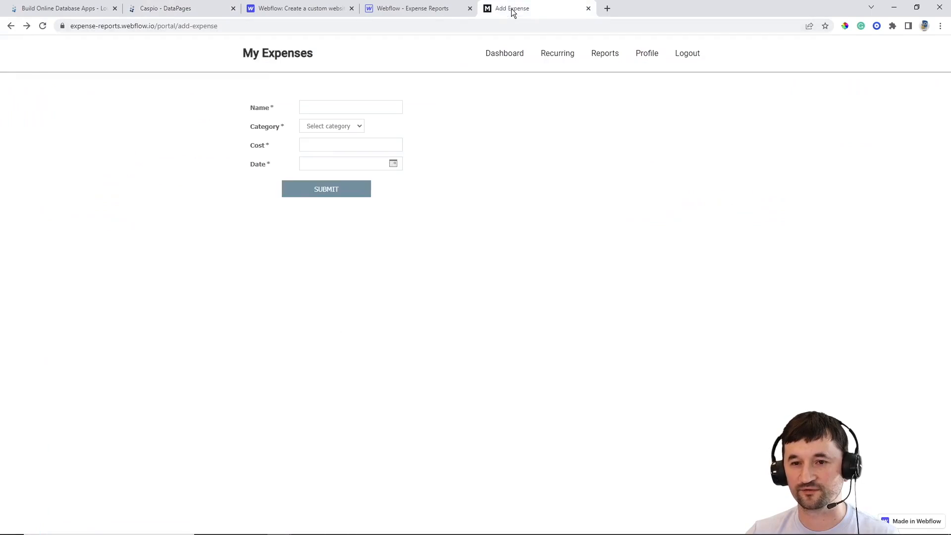
{"action": "left_click", "coordinate": [42, 27]}
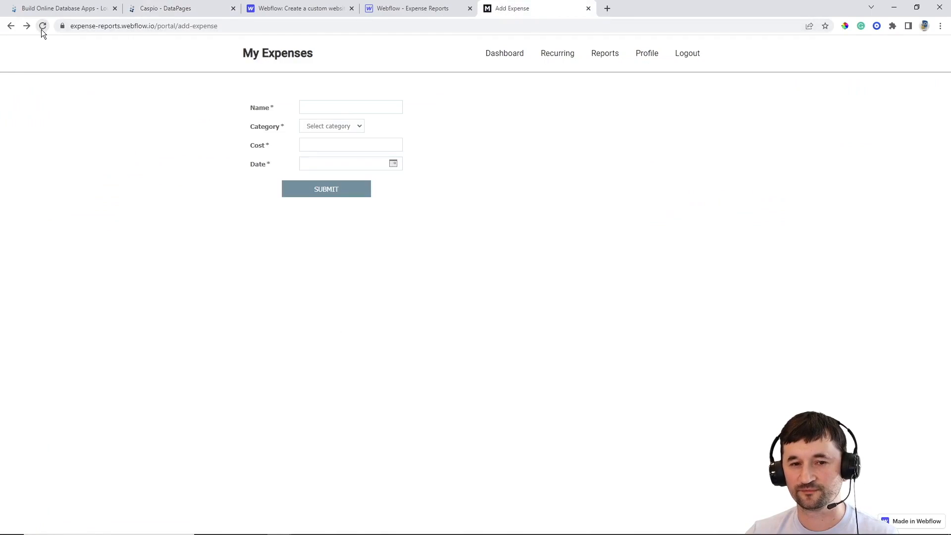
{"action": "left_click", "coordinate": [330, 105]}
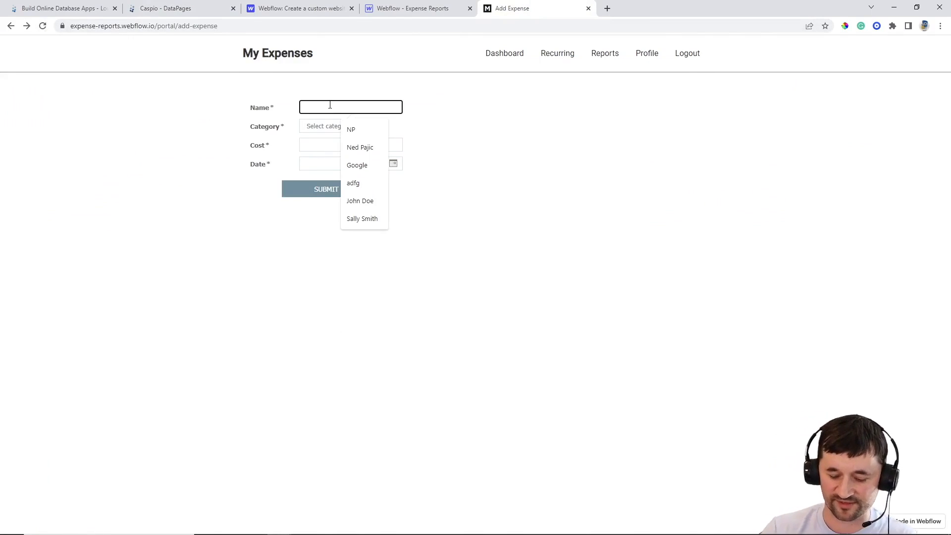
{"action": "left_click", "coordinate": [325, 131]}
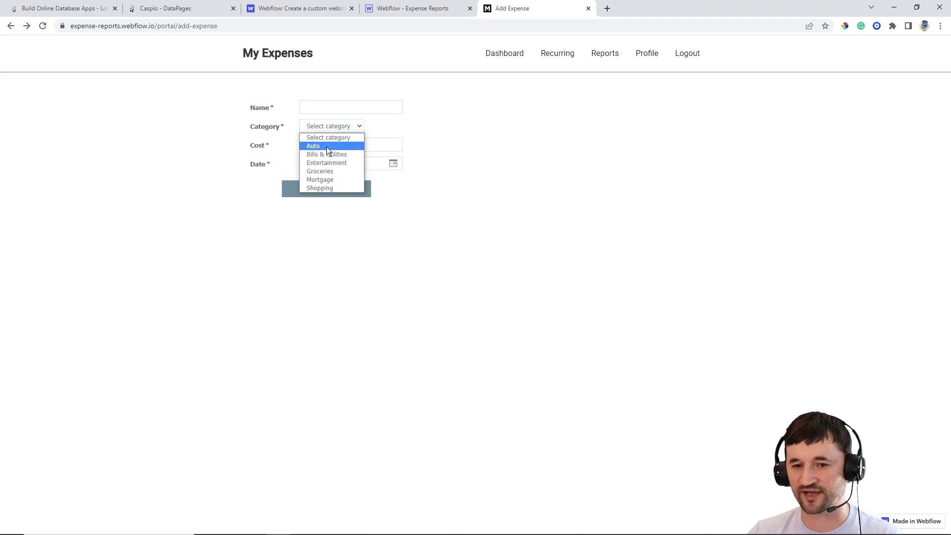
{"action": "left_click", "coordinate": [326, 145]}
{"action": "left_click", "coordinate": [322, 109]}
{"action": "type", "text": "Car Payment"}
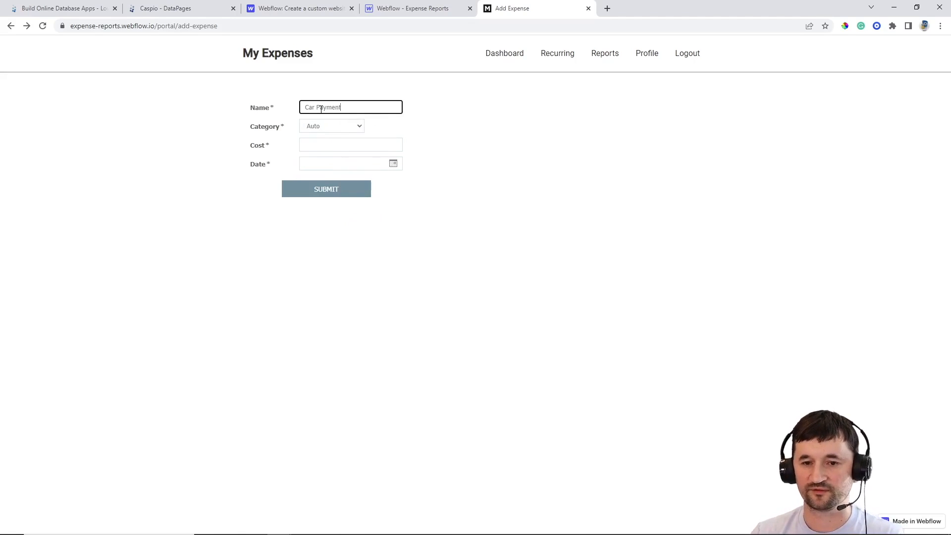
{"action": "left_click", "coordinate": [340, 144]}
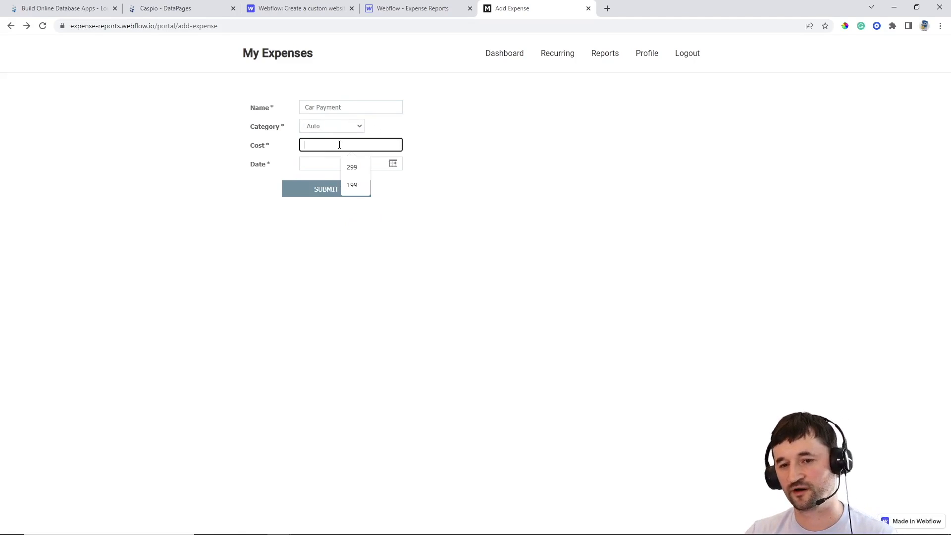
{"action": "type", "text": "499"}
{"action": "left_click", "coordinate": [393, 164]}
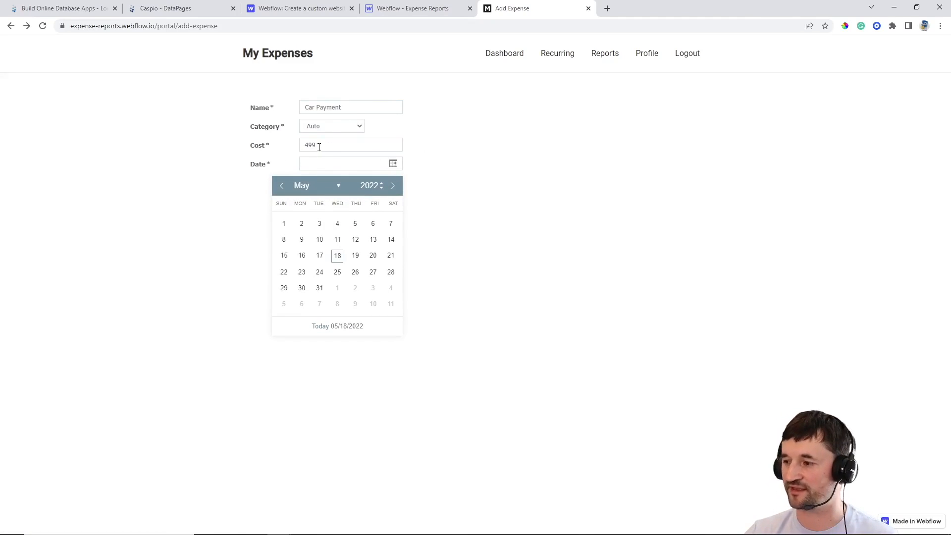
{"action": "left_click", "coordinate": [337, 256]}
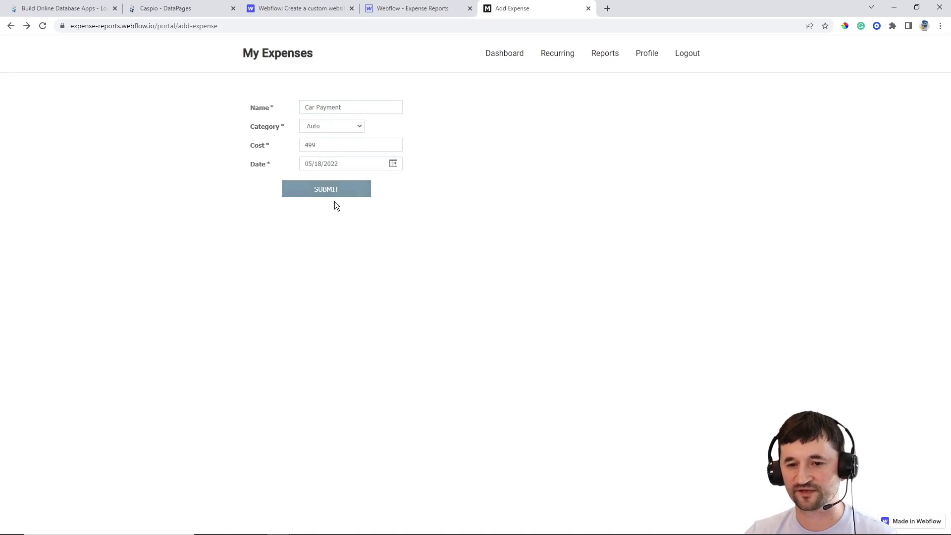
Submit the Car Payment expense, back out of the privacy error, and return to Caspio
{"action": "left_click", "coordinate": [334, 196]}
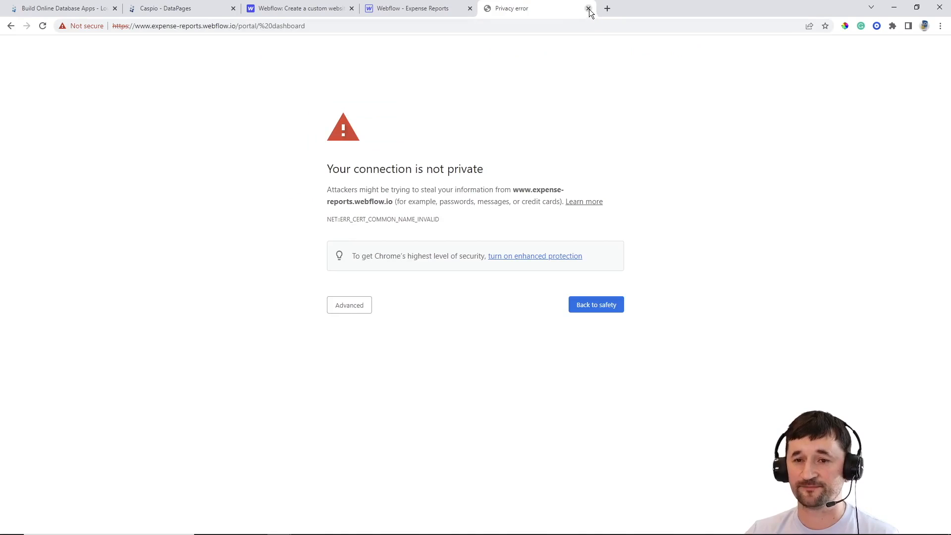
{"action": "left_click", "coordinate": [11, 25]}
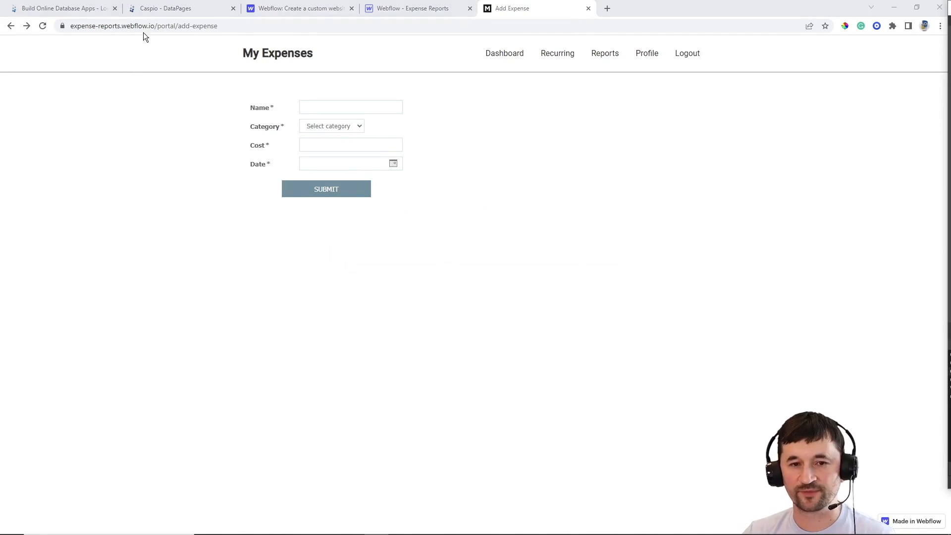
{"action": "left_click", "coordinate": [168, 8]}
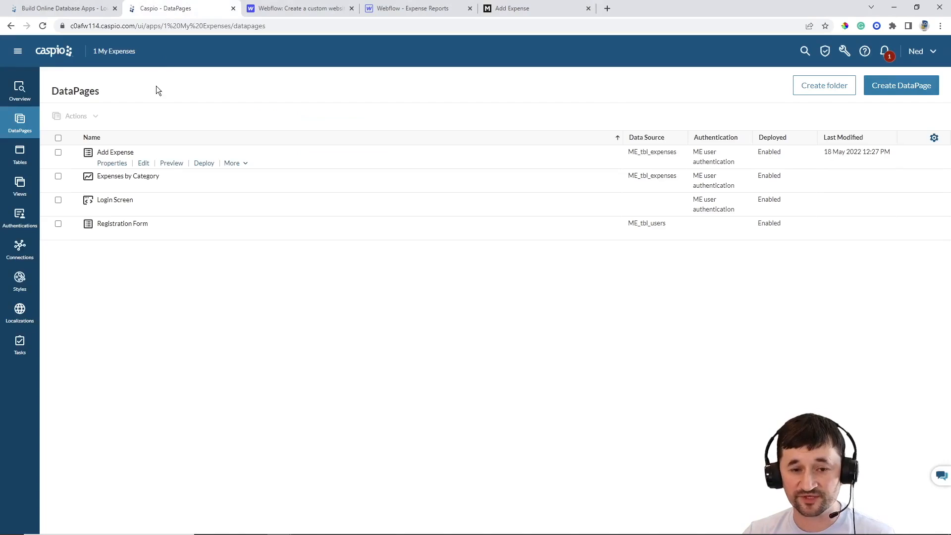
{"action": "left_click", "coordinate": [150, 166]}
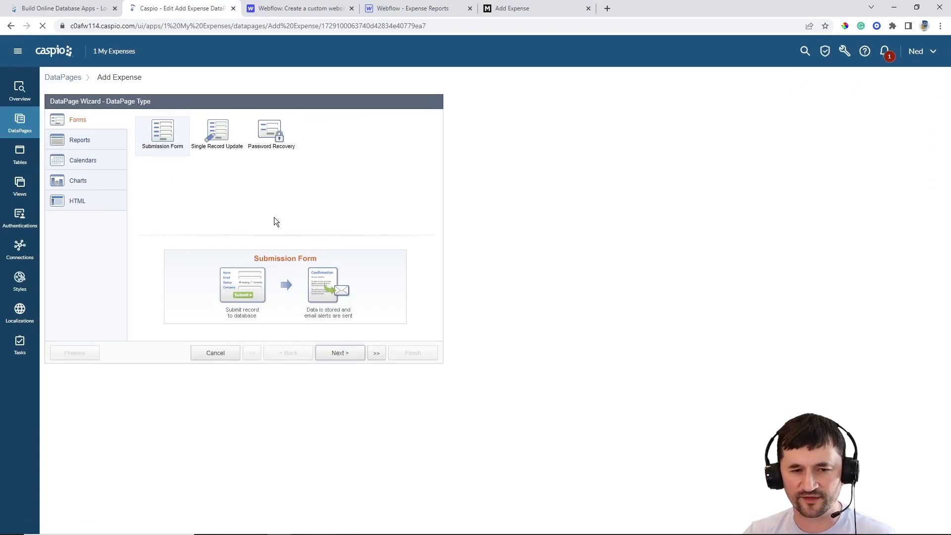
{"action": "left_click", "coordinate": [376, 353]}
{"action": "left_click", "coordinate": [338, 417]}
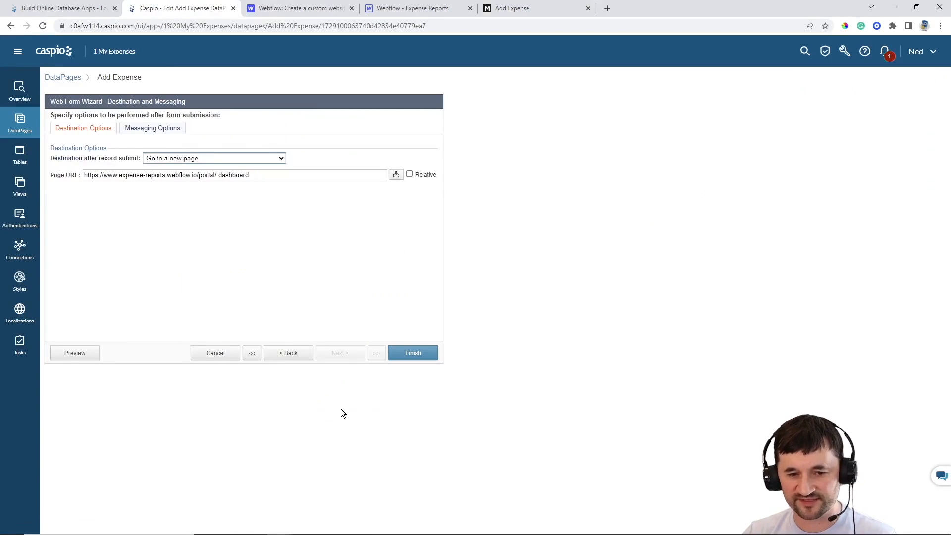
{"action": "left_click", "coordinate": [119, 175]}
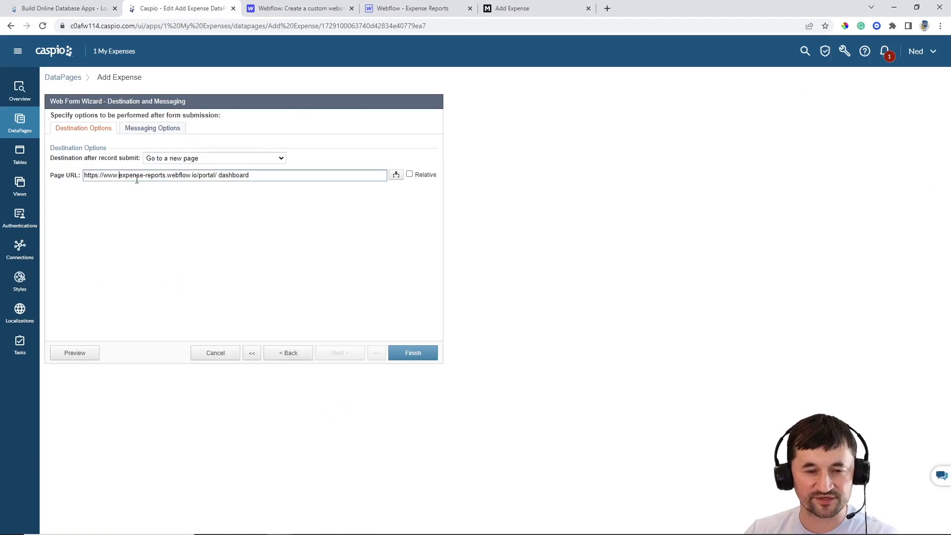
{"action": "key", "text": "BackSpace"}
{"action": "key", "text": "BackSpace"}
{"action": "key", "text": "BackSpace"}
{"action": "key", "text": "BackSpace"}
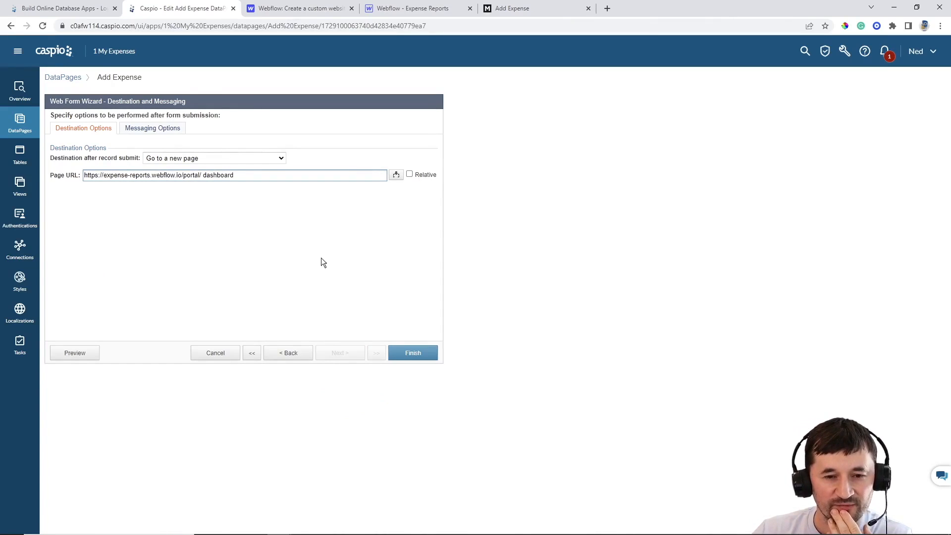
{"action": "left_click", "coordinate": [416, 355]}
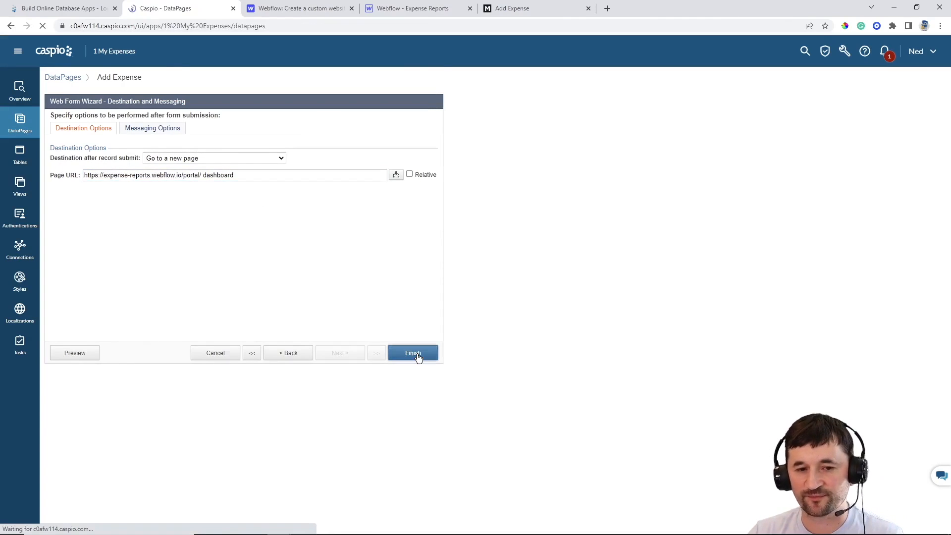
Reload the Add Expense form, choose the Mortgage category and name the expense 'House Payment'
{"action": "left_click", "coordinate": [526, 7]}
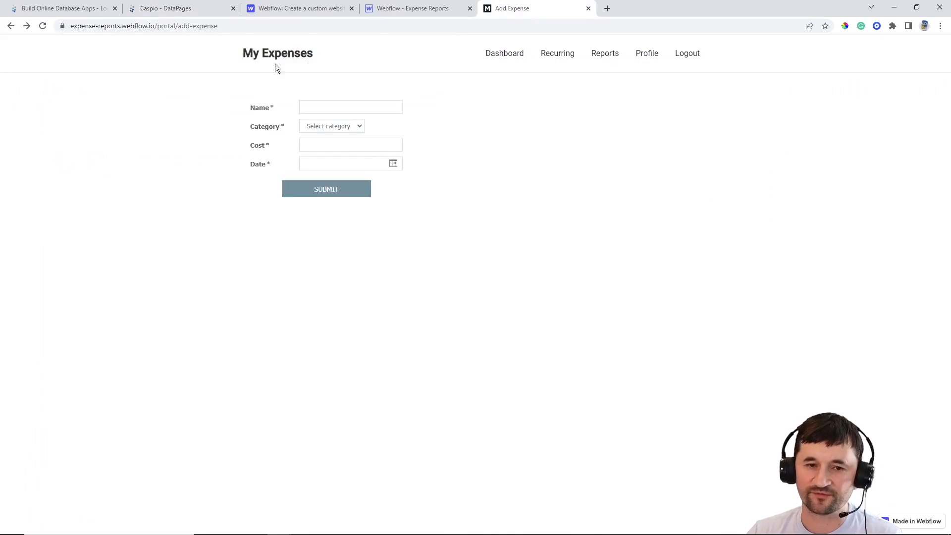
{"action": "left_click", "coordinate": [42, 26]}
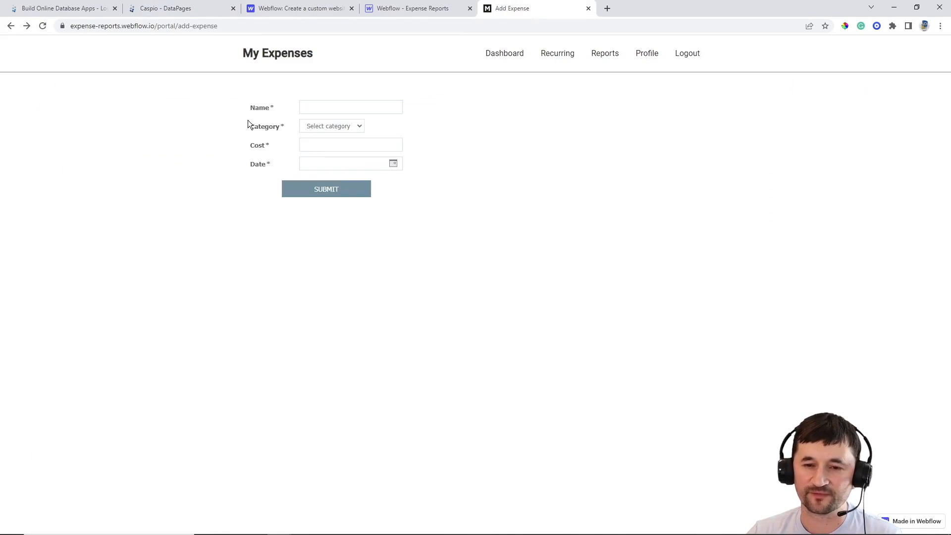
{"action": "left_click", "coordinate": [325, 126]}
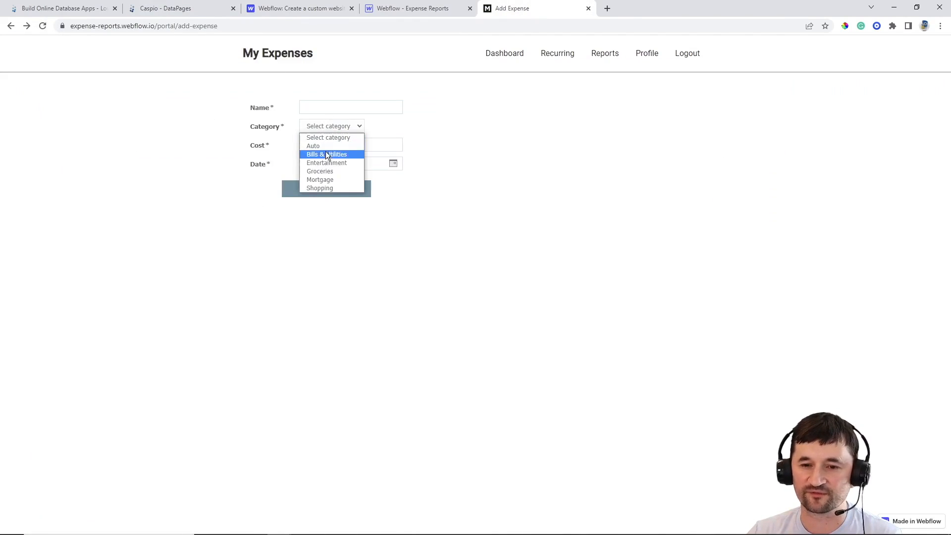
{"action": "left_click", "coordinate": [326, 179]}
{"action": "left_click", "coordinate": [325, 105]}
{"action": "type", "text": "3"}
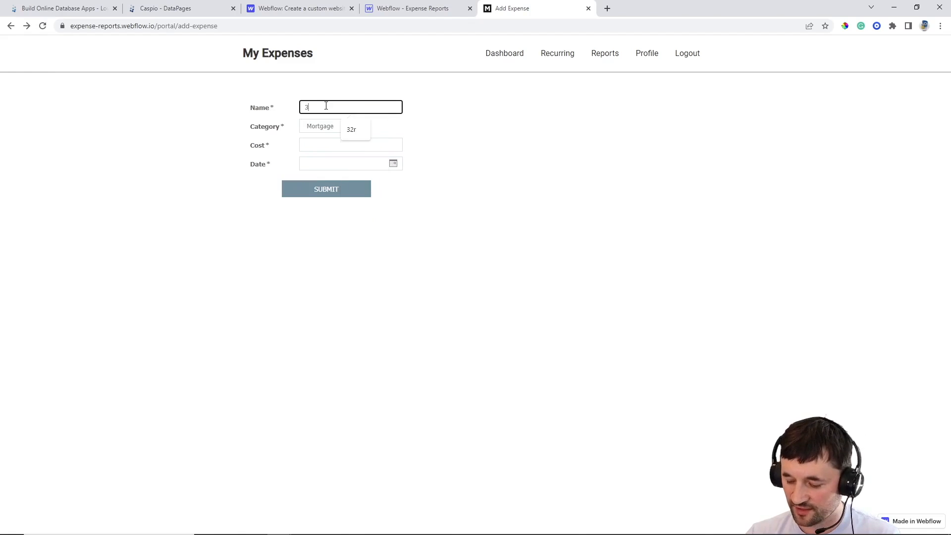
{"action": "type", "text": "500"}
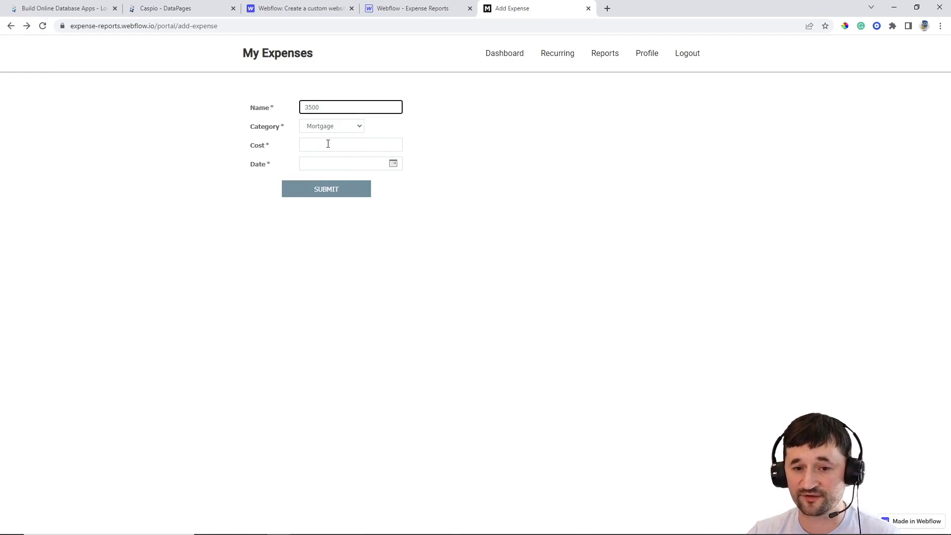
{"action": "key", "text": "ctrl+a"}
{"action": "type", "text": "H"}
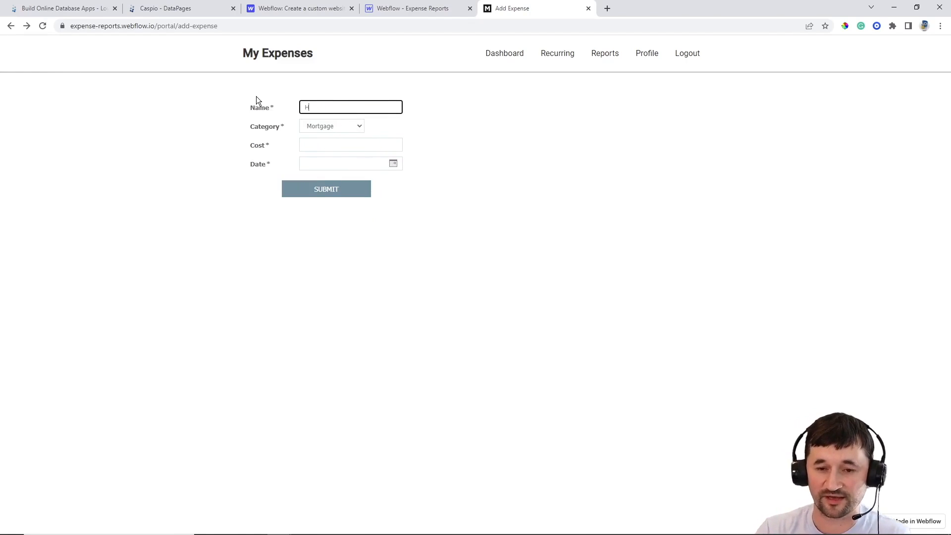
{"action": "type", "text": "ouse Payment"}
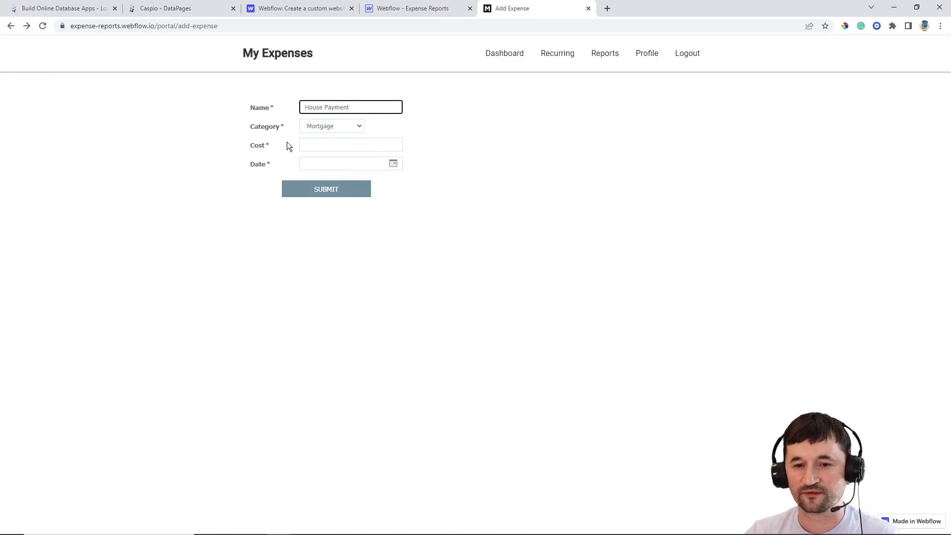
Enter cost 3500 and date 05/18/2022, then submit the House Payment expense
{"action": "left_click", "coordinate": [310, 145]}
{"action": "type", "text": "3500"}
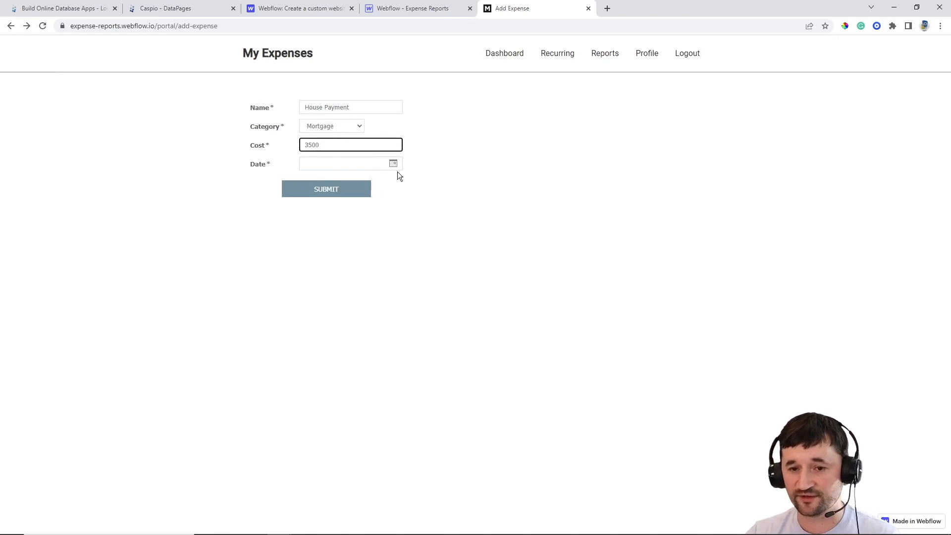
{"action": "left_click", "coordinate": [396, 166]}
{"action": "left_click", "coordinate": [336, 256]}
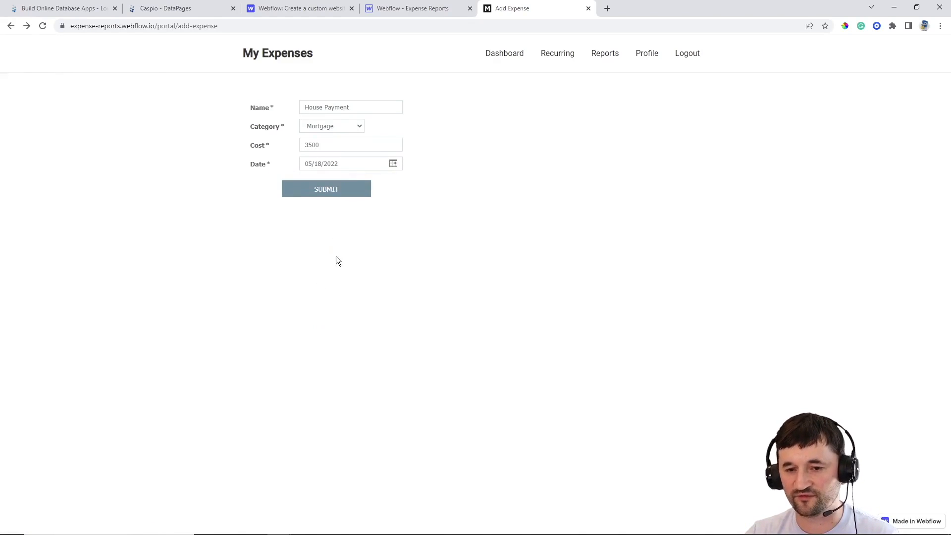
{"action": "left_click", "coordinate": [334, 189]}
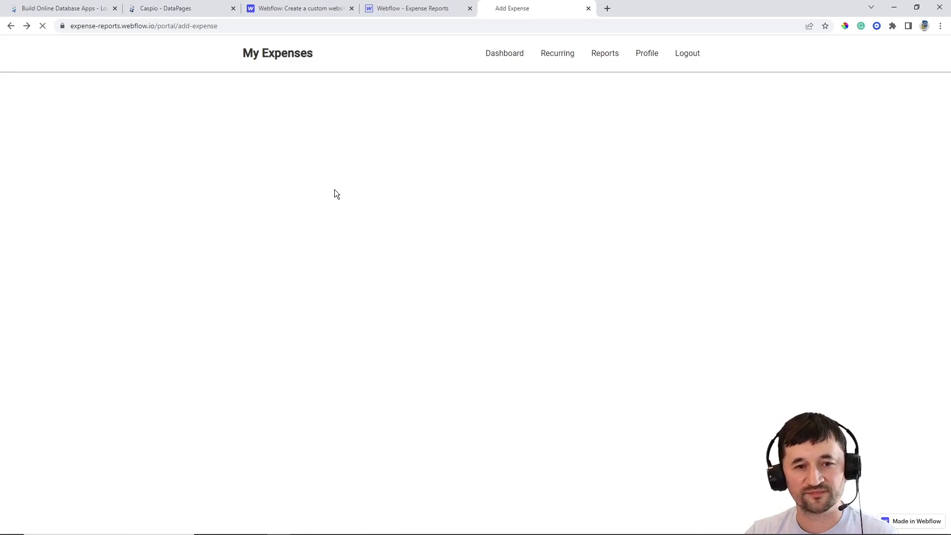
{"action": "left_click", "coordinate": [181, 11]}
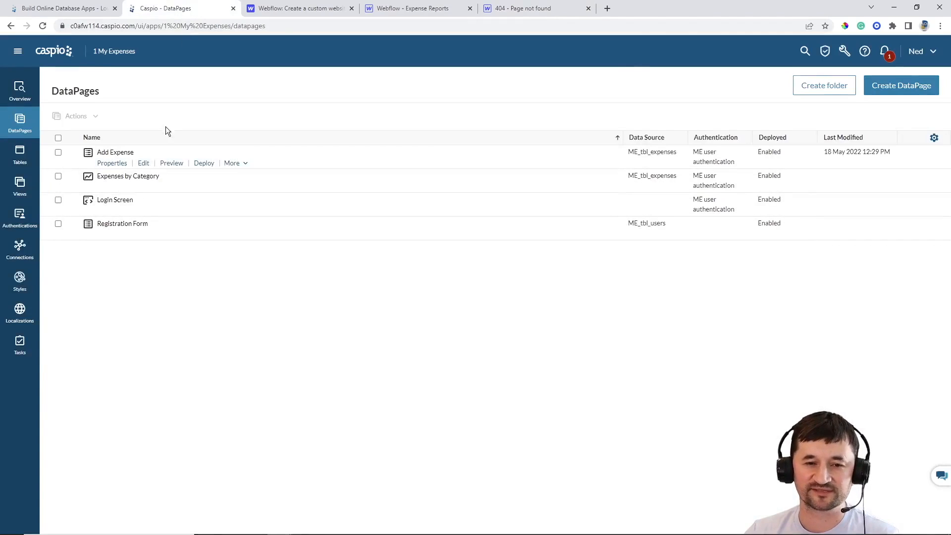
Remove the stray space so the Add Expense redirect URL ends in portal/dashboard, save, and return to the form
{"action": "left_click", "coordinate": [144, 163]}
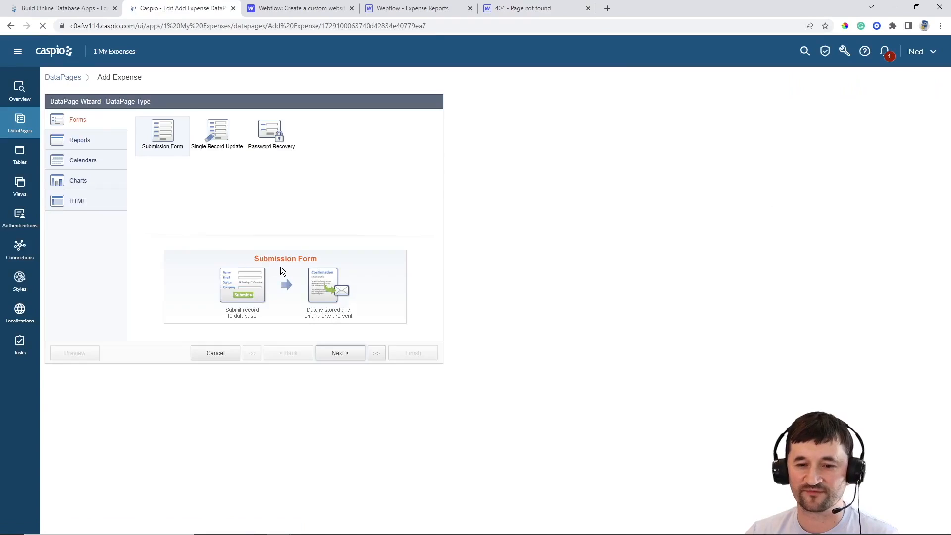
{"action": "left_click", "coordinate": [335, 352]}
{"action": "left_click", "coordinate": [336, 353]}
{"action": "left_click", "coordinate": [336, 353]}
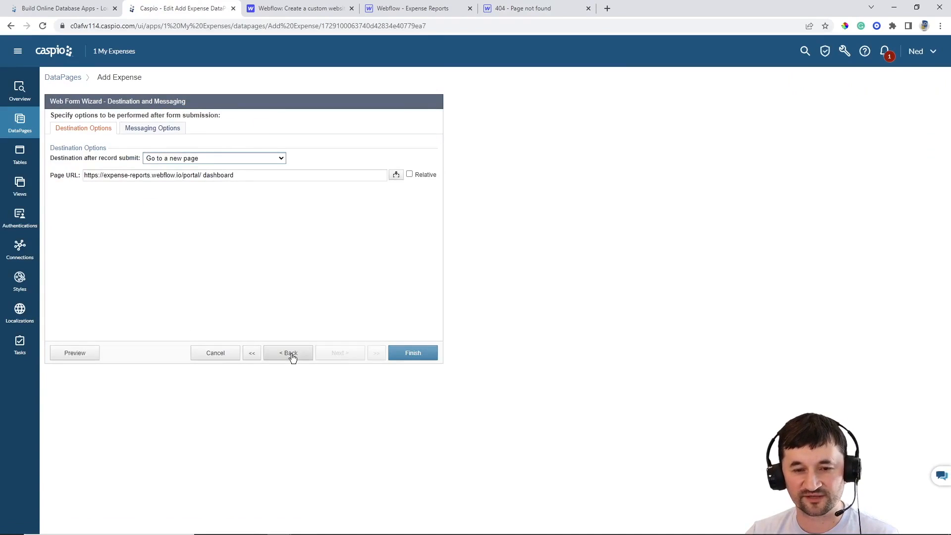
{"action": "left_click", "coordinate": [203, 175]}
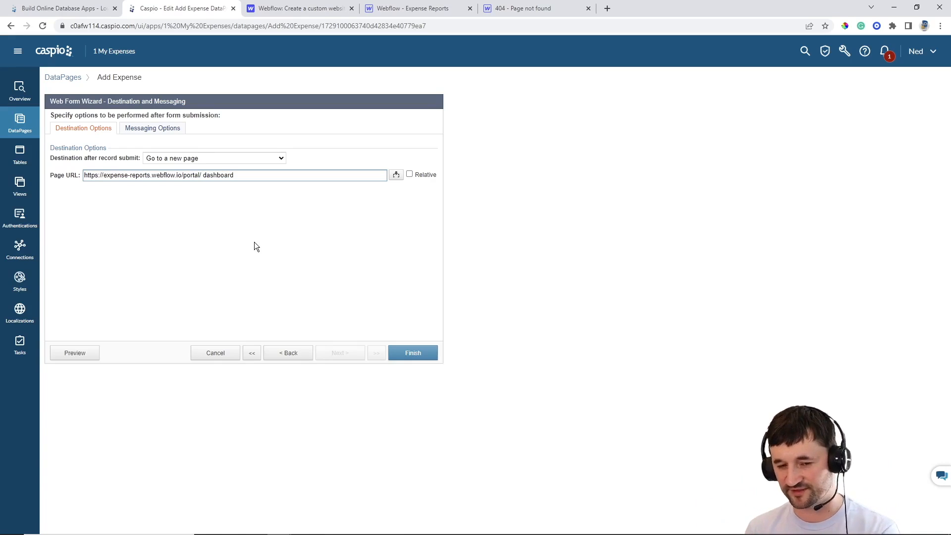
{"action": "key", "text": "BackSpace"}
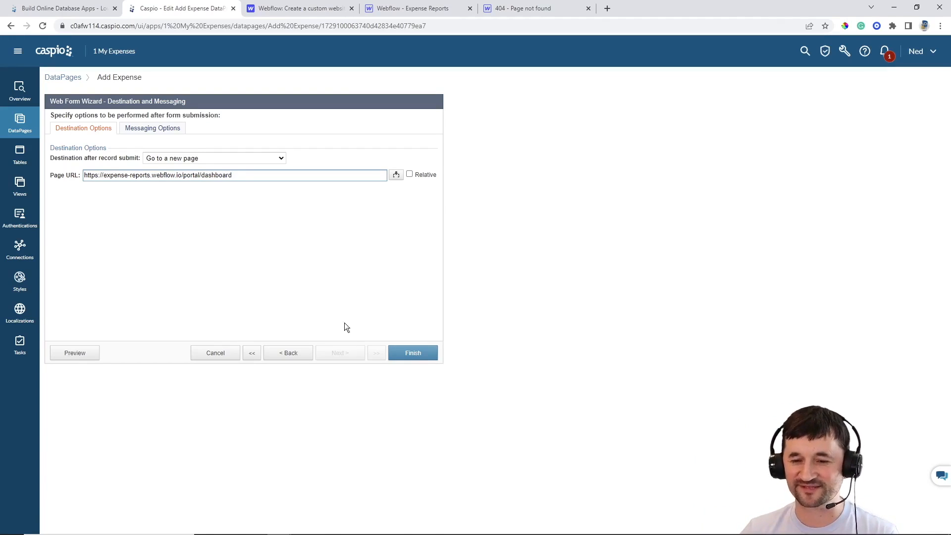
{"action": "left_click", "coordinate": [418, 354]}
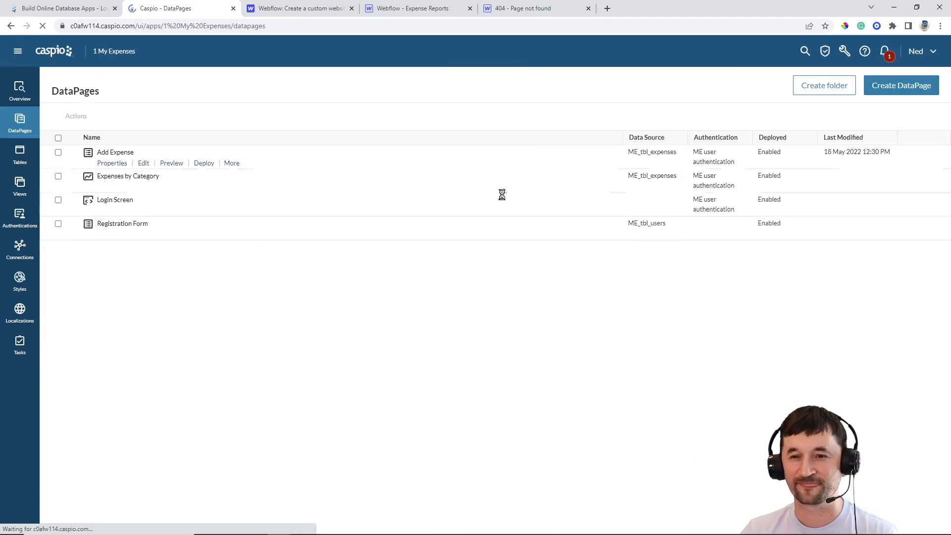
{"action": "left_click", "coordinate": [491, 9]}
{"action": "left_click", "coordinate": [10, 26]}
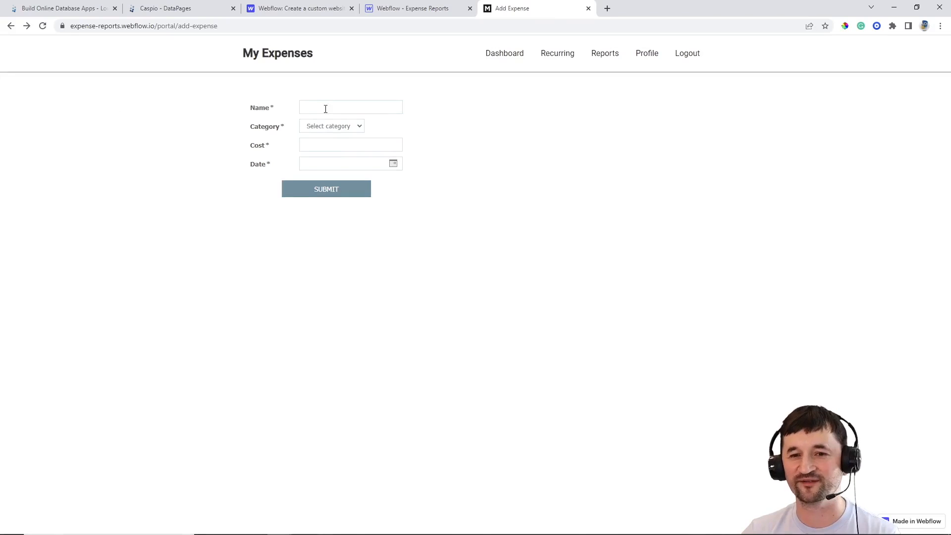
Submit an Entertainment expense 'HBO Max' costing 19.99 dated 05/18/2022 and check the dashboard chart
{"action": "left_click", "coordinate": [328, 127]}
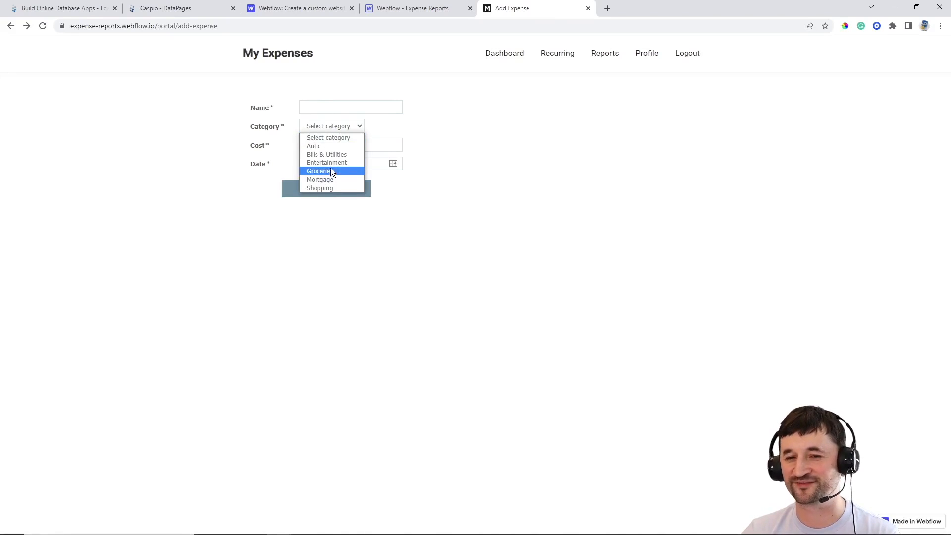
{"action": "left_click", "coordinate": [331, 168]}
{"action": "left_click", "coordinate": [328, 108]}
{"action": "type", "text": "HBO Max"}
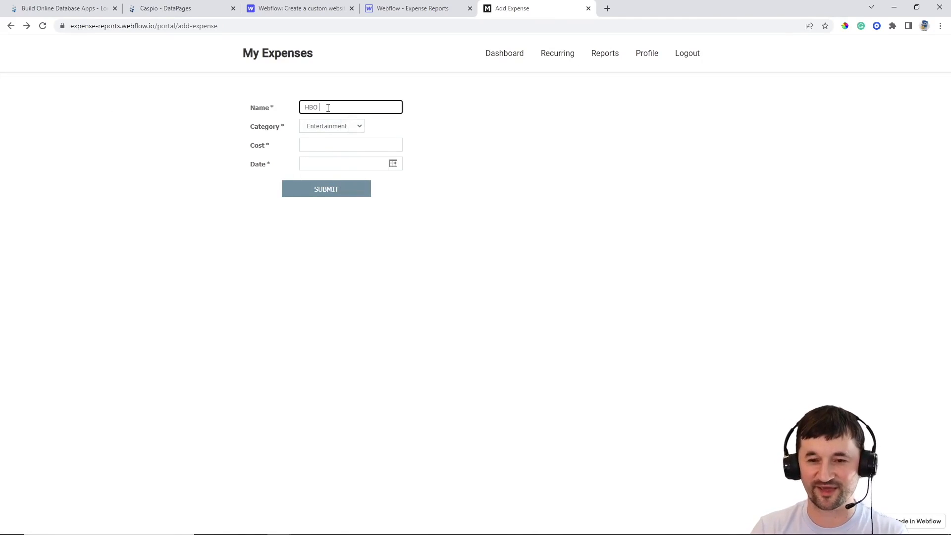
{"action": "left_click", "coordinate": [331, 144]}
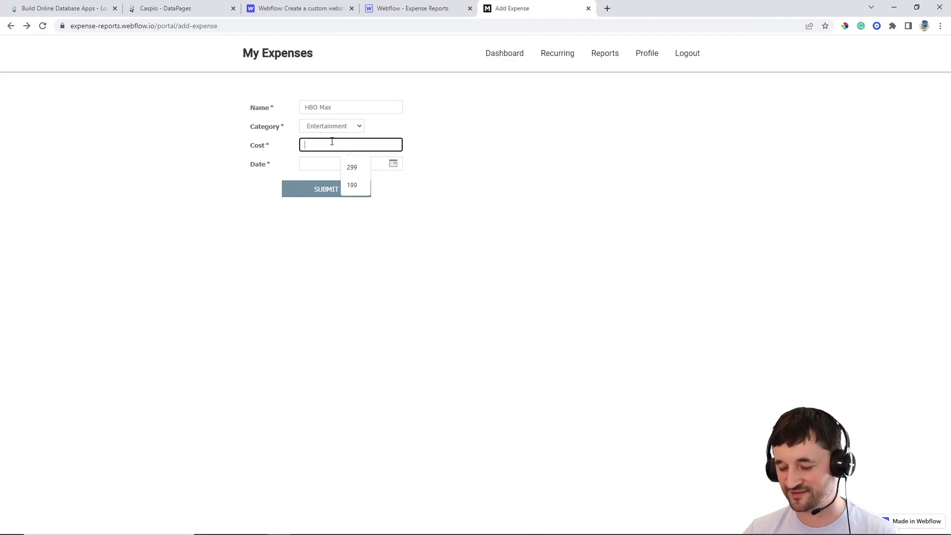
{"action": "type", "text": "19.99"}
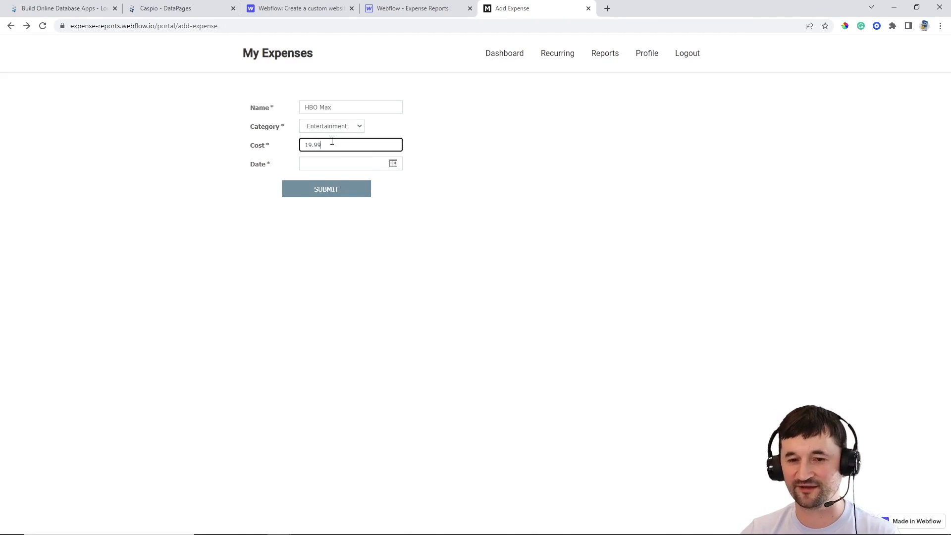
{"action": "left_click", "coordinate": [385, 168]}
{"action": "left_click", "coordinate": [337, 255]}
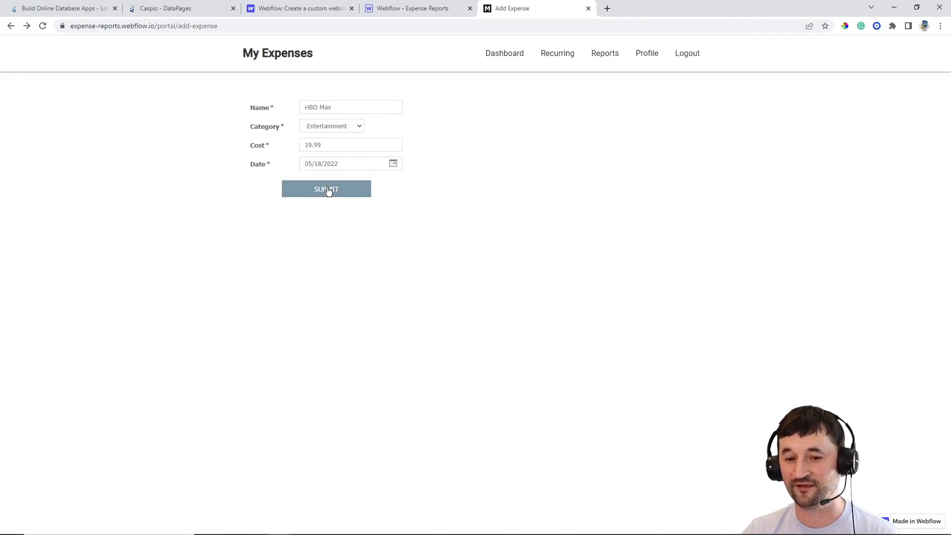
{"action": "left_click", "coordinate": [328, 188]}
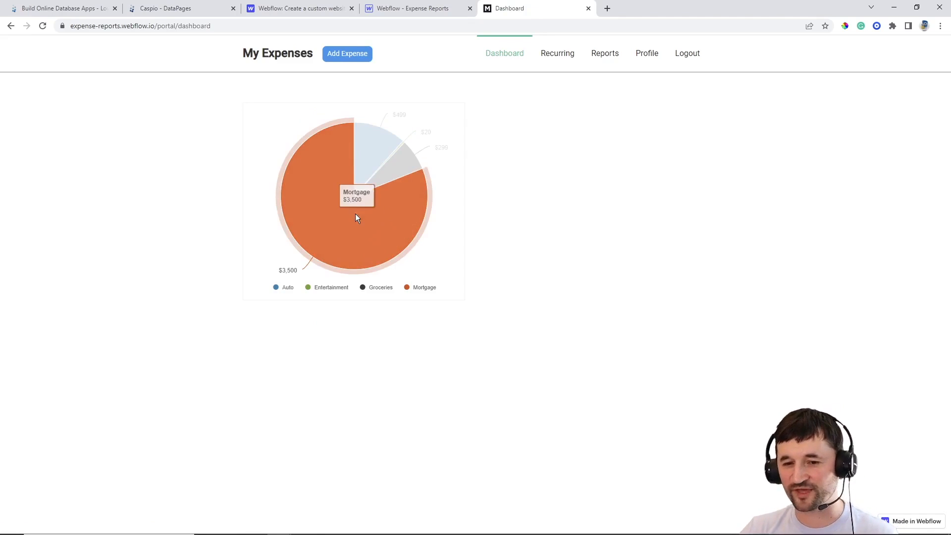
{"action": "mouse_move", "coordinate": [368, 157]}
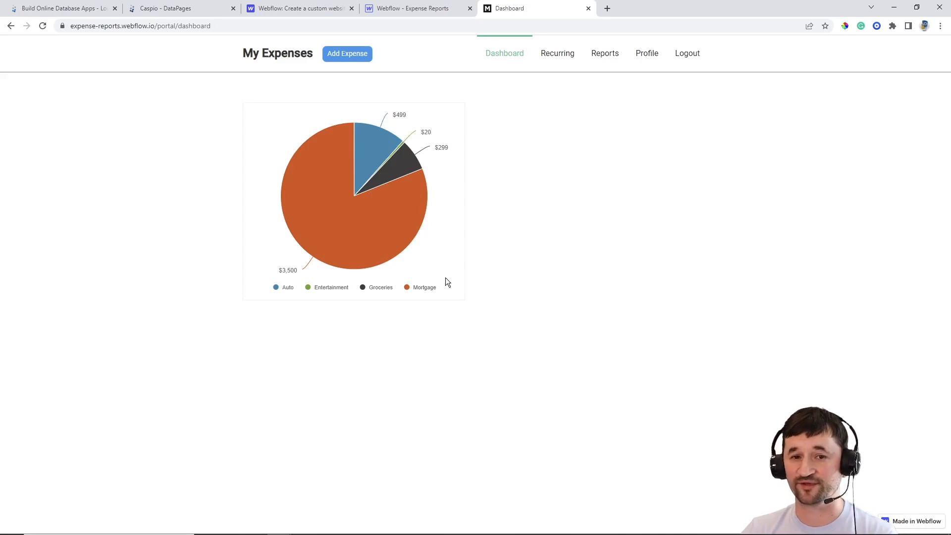
{"action": "left_click", "coordinate": [187, 9]}
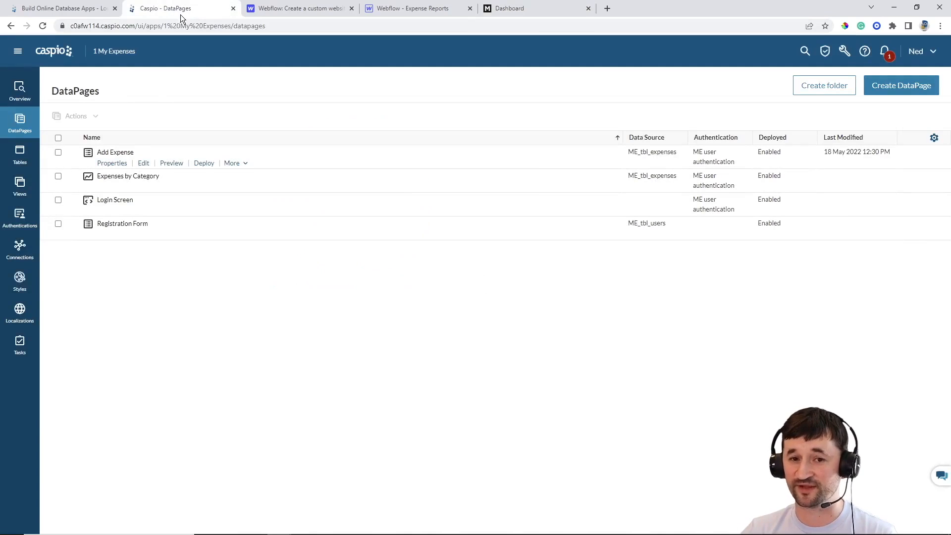
{"action": "left_click", "coordinate": [20, 156]}
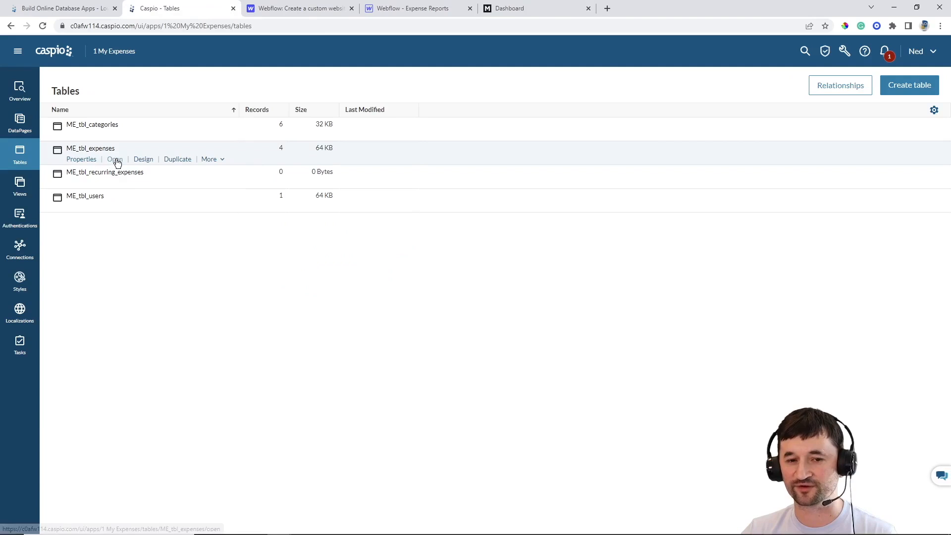
{"action": "left_click", "coordinate": [115, 159]}
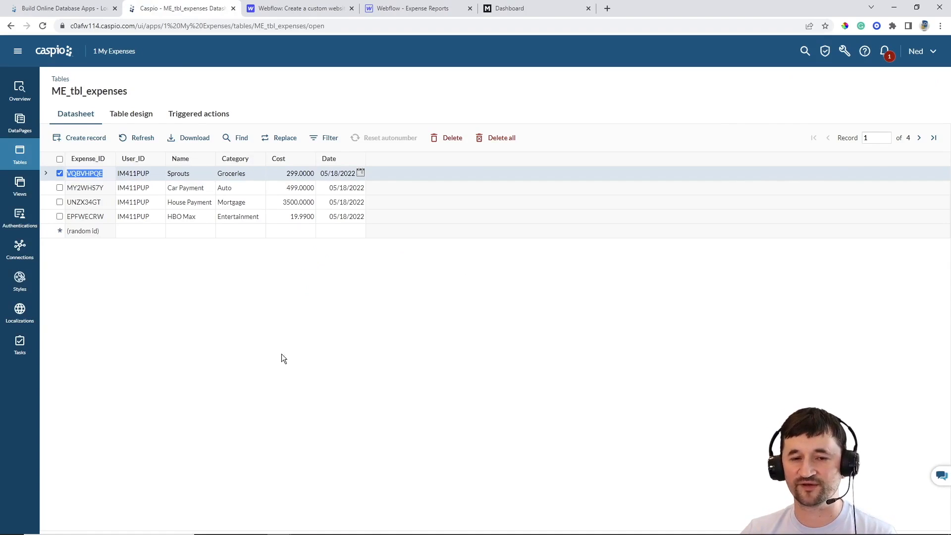
{"action": "left_click", "coordinate": [20, 123]}
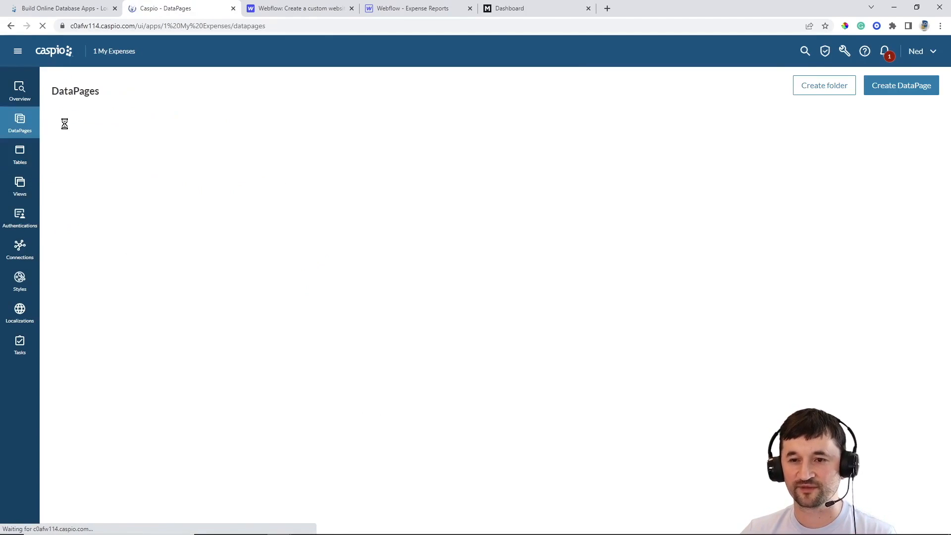
Recheck the dashboard pie chart, then start a new DataPage from Caspio's DataPages list
{"action": "left_click", "coordinate": [515, 10]}
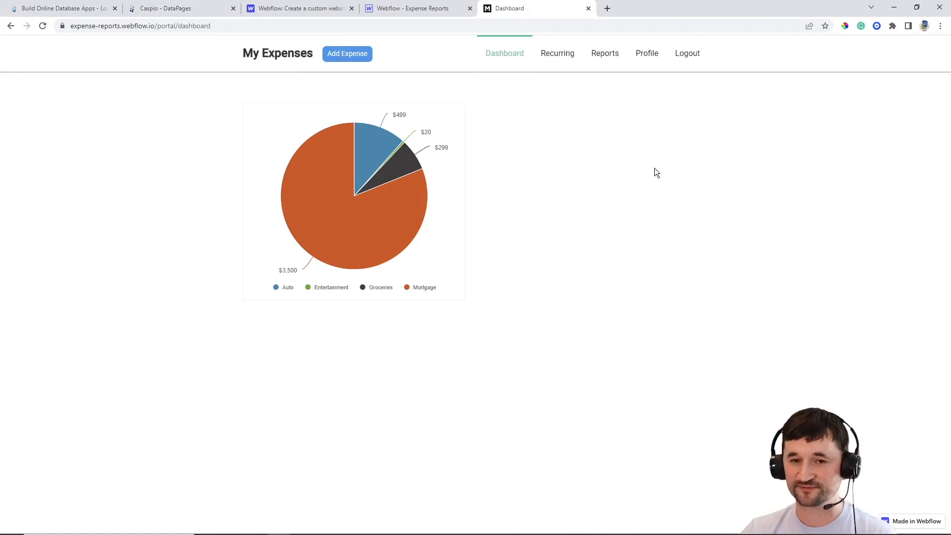
{"action": "left_click", "coordinate": [198, 8]}
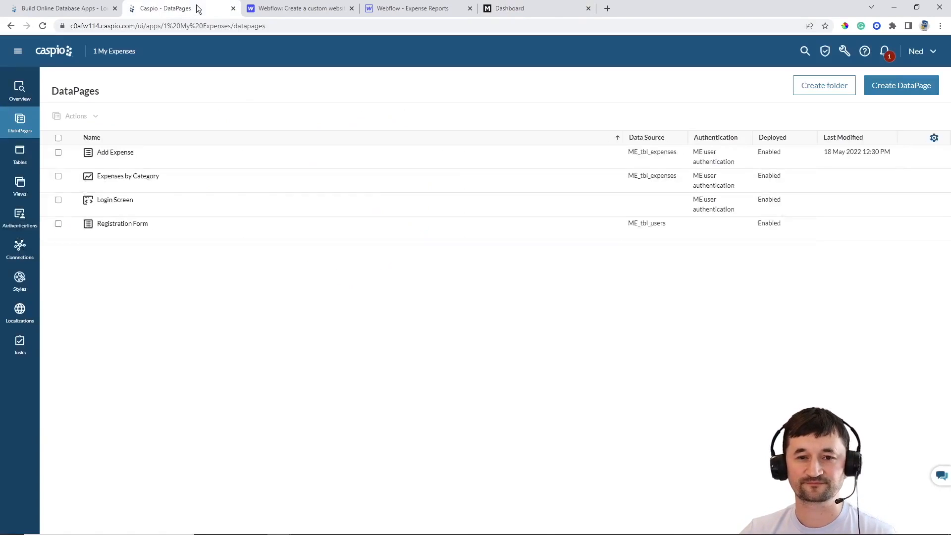
{"action": "left_click", "coordinate": [884, 94]}
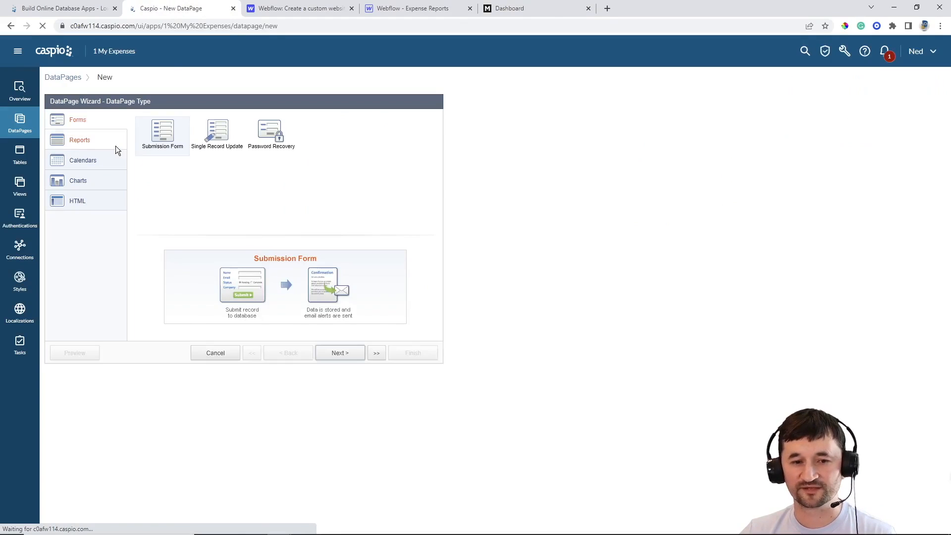
Create a tabular report on ME_tbl_expenses named 'Current Expenses Tabular Report'
{"action": "left_click", "coordinate": [105, 142]}
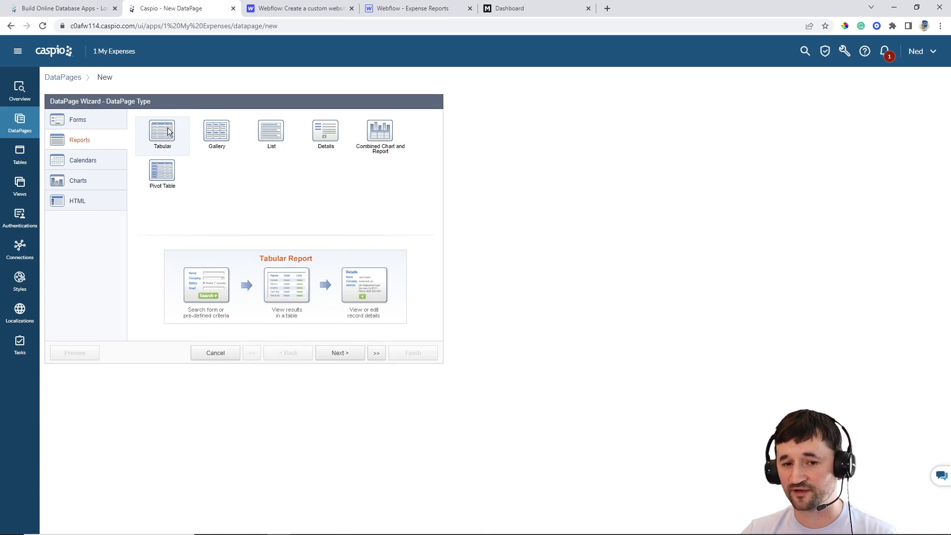
{"action": "left_click", "coordinate": [340, 353]}
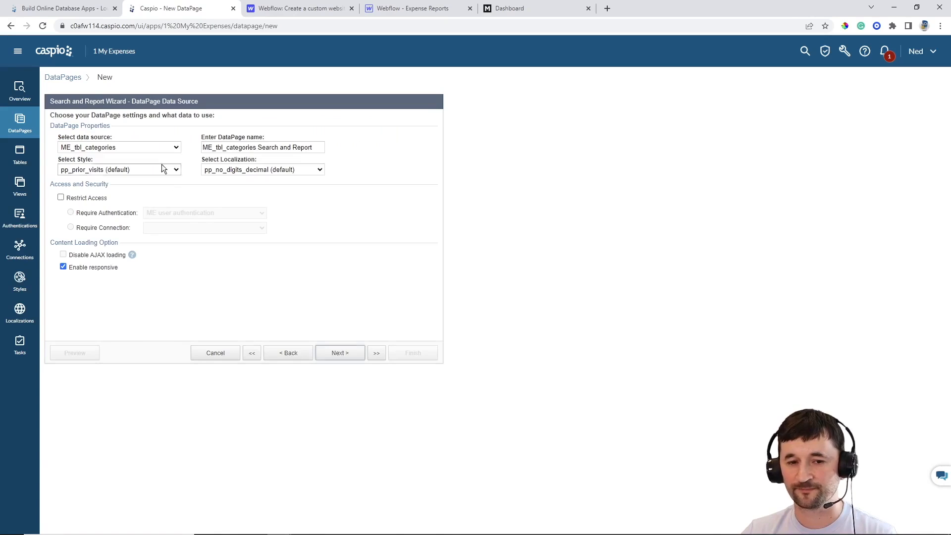
{"action": "left_click", "coordinate": [147, 147]}
{"action": "left_click", "coordinate": [141, 172]}
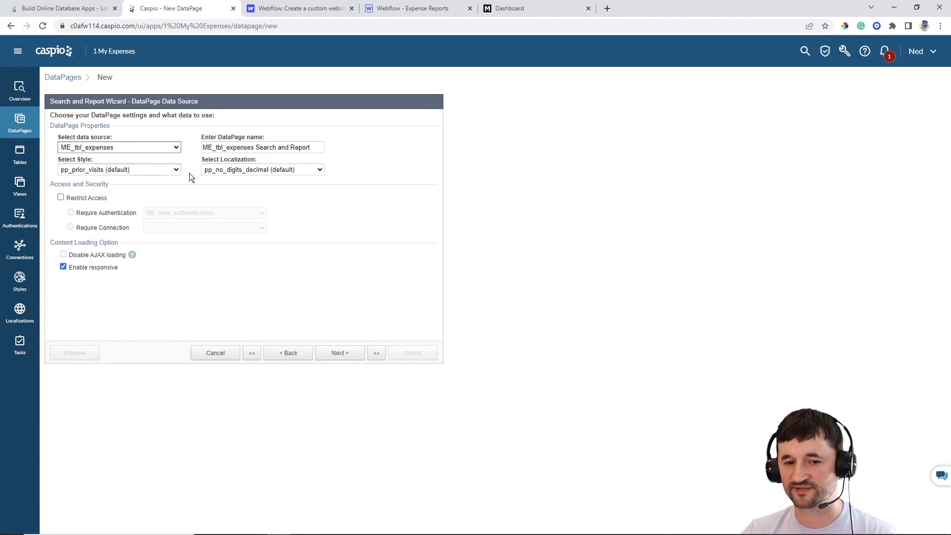
{"action": "triple_click", "coordinate": [299, 151]}
{"action": "type", "text": "Curre"}
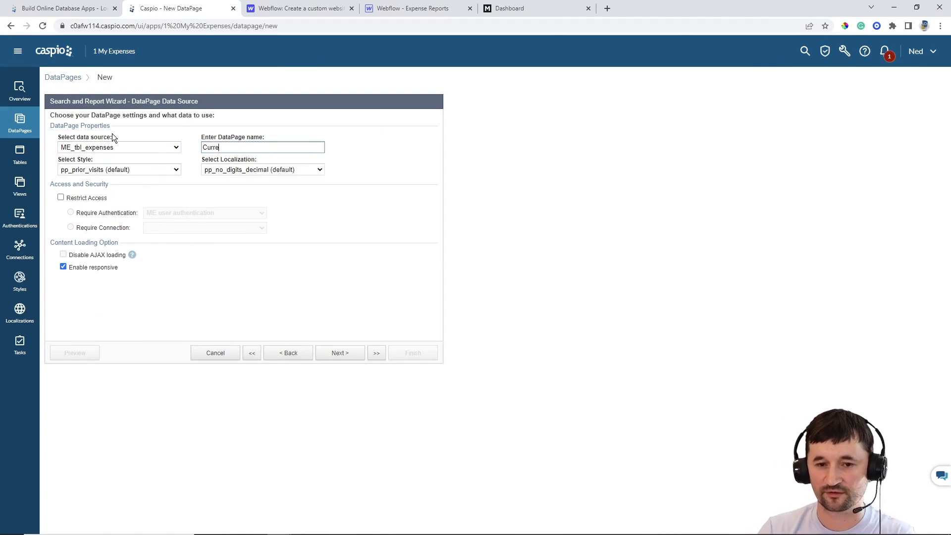
{"action": "type", "text": "nt Expenses Tab"}
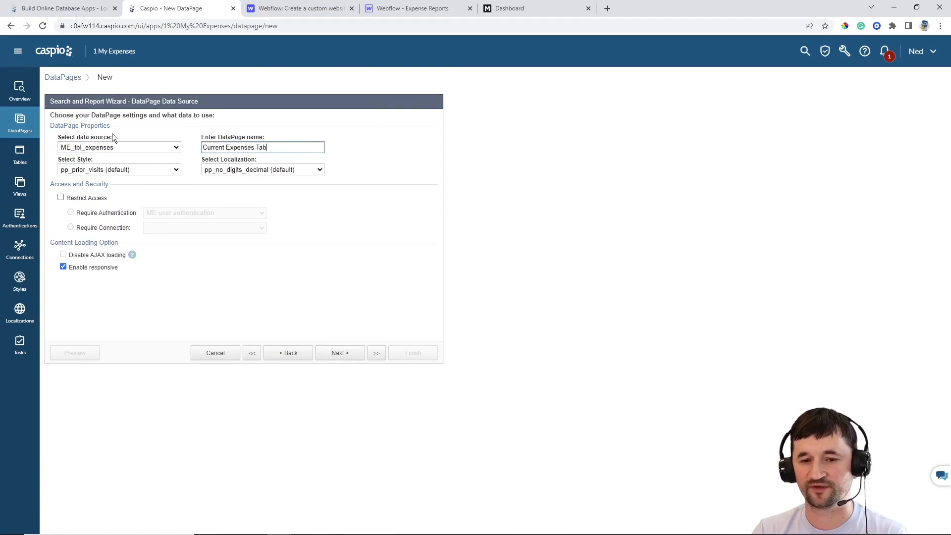
{"action": "type", "text": "ular Report"}
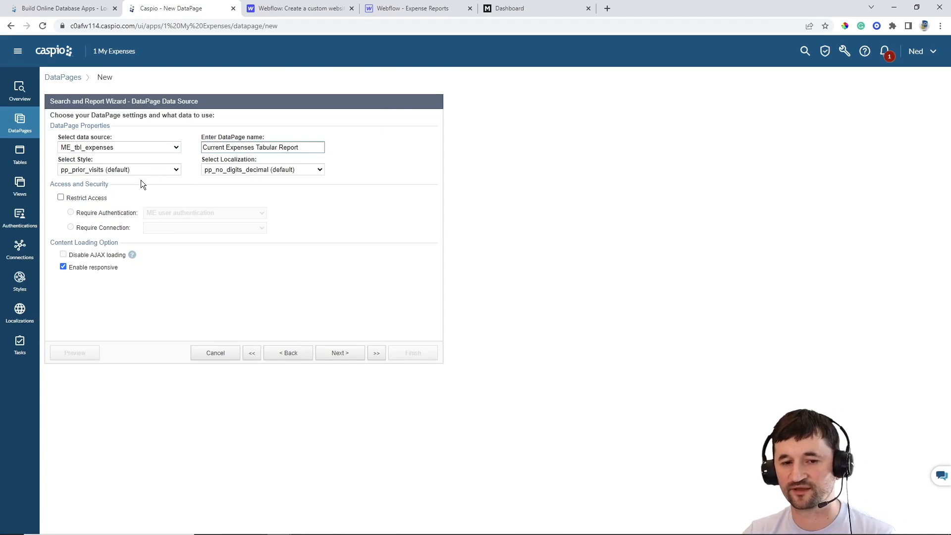
Set the report style to Gray, localization to English, and restrict access
{"action": "left_click", "coordinate": [118, 171]}
{"action": "scroll", "coordinate": [137, 200], "scroll_direction": "up", "scroll_amount": 2}
{"action": "left_click", "coordinate": [102, 204]}
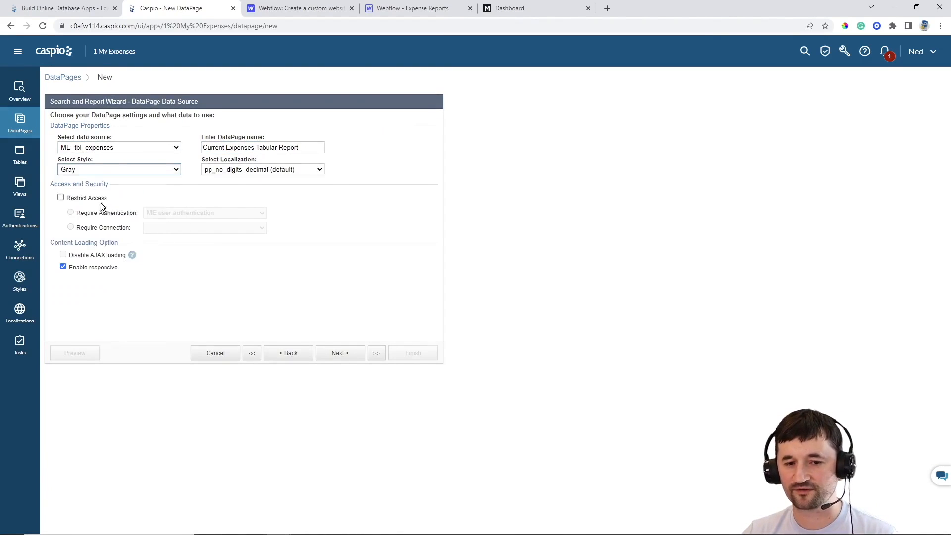
{"action": "left_click", "coordinate": [262, 169]}
{"action": "scroll", "coordinate": [248, 223], "scroll_direction": "up", "scroll_amount": 5}
{"action": "left_click", "coordinate": [218, 204]}
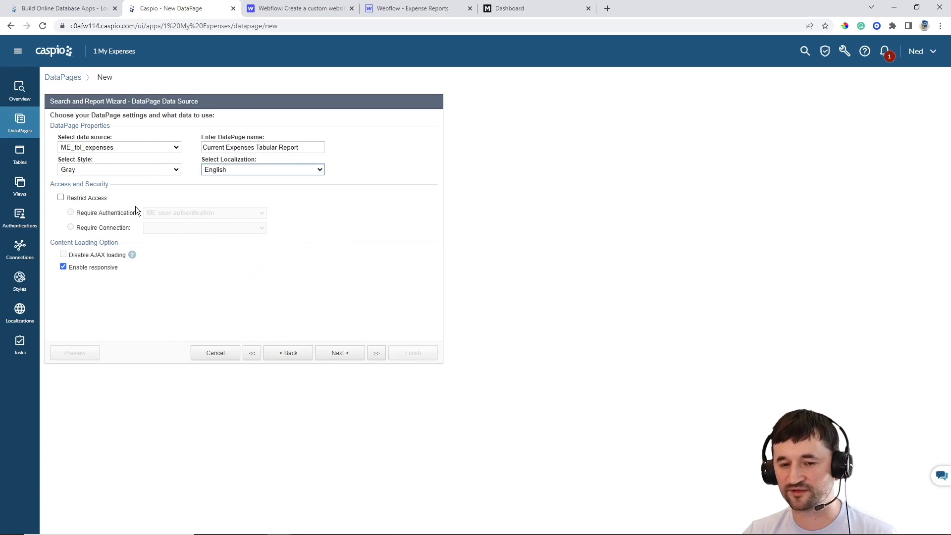
{"action": "left_click", "coordinate": [84, 200]}
{"action": "left_click", "coordinate": [342, 357]}
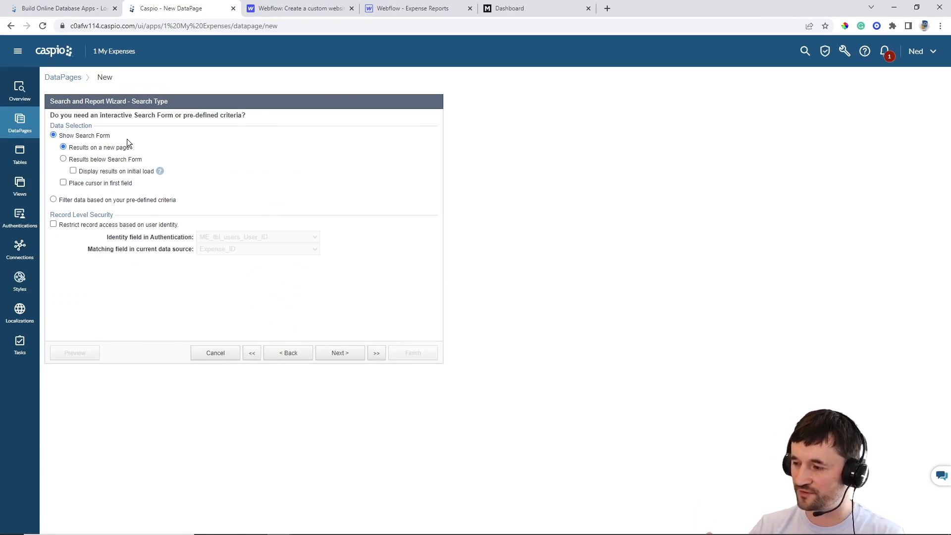
Use pre-defined criteria filtering and restrict record access by matching User_ID
{"action": "left_click", "coordinate": [99, 200]}
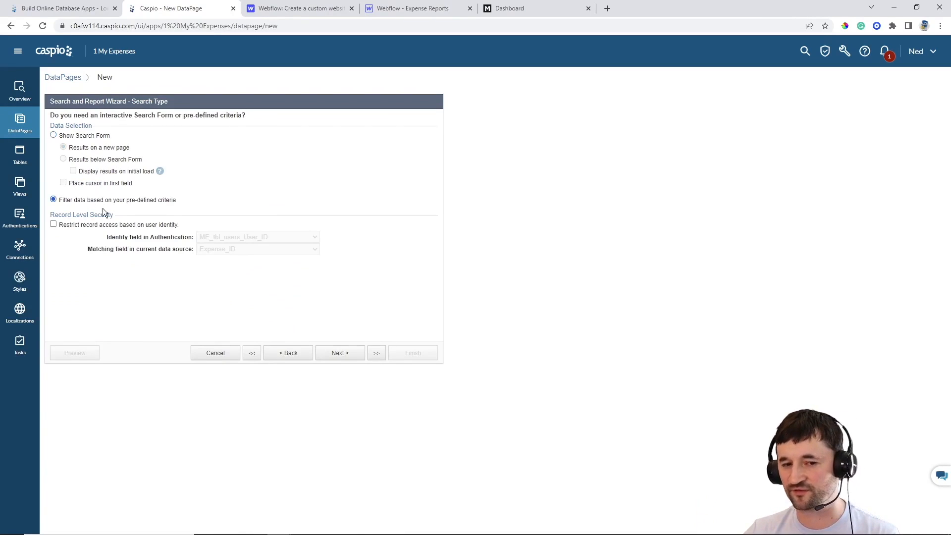
{"action": "left_click", "coordinate": [88, 226]}
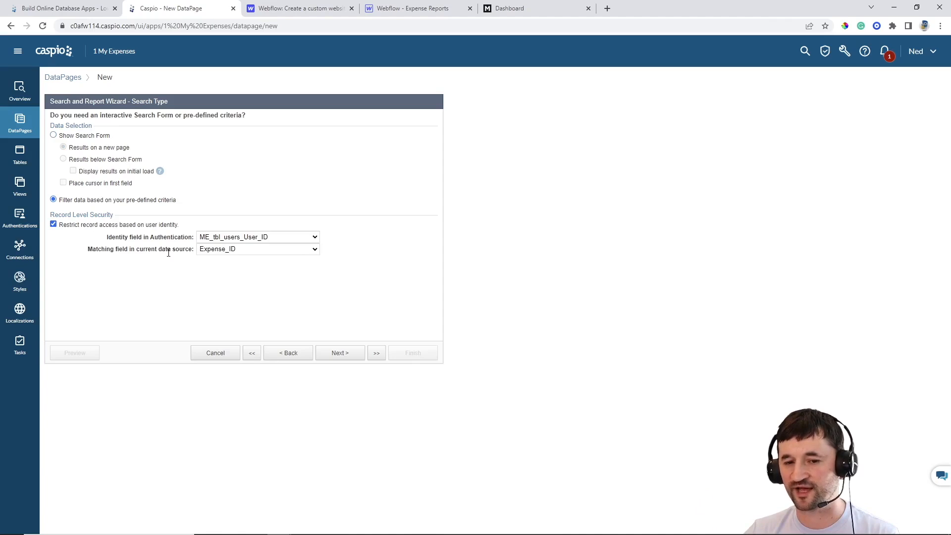
{"action": "left_click", "coordinate": [220, 249]}
{"action": "left_click", "coordinate": [218, 268]}
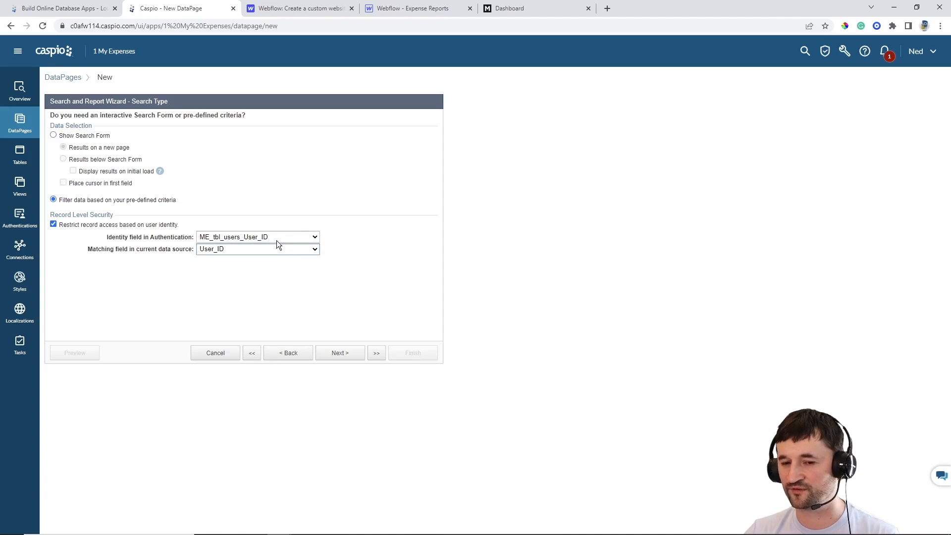
{"action": "left_click", "coordinate": [342, 354]}
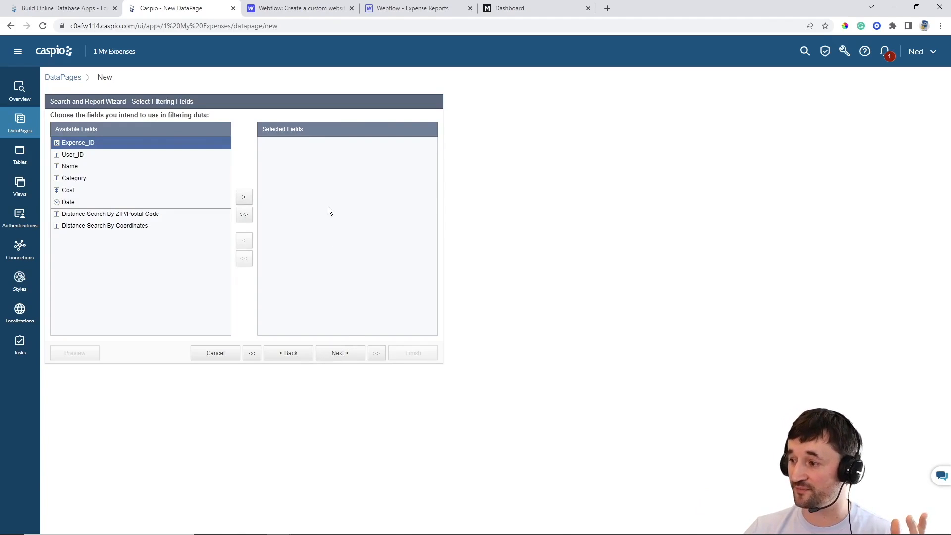
Add Date as a filter field with comparison type Current Month
{"action": "left_click", "coordinate": [120, 202]}
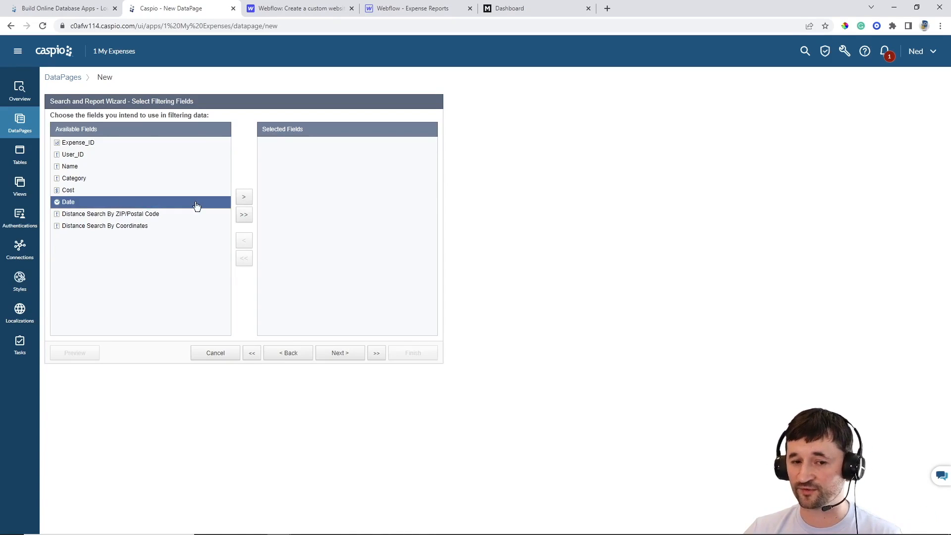
{"action": "left_click", "coordinate": [244, 196]}
{"action": "left_click", "coordinate": [334, 355]}
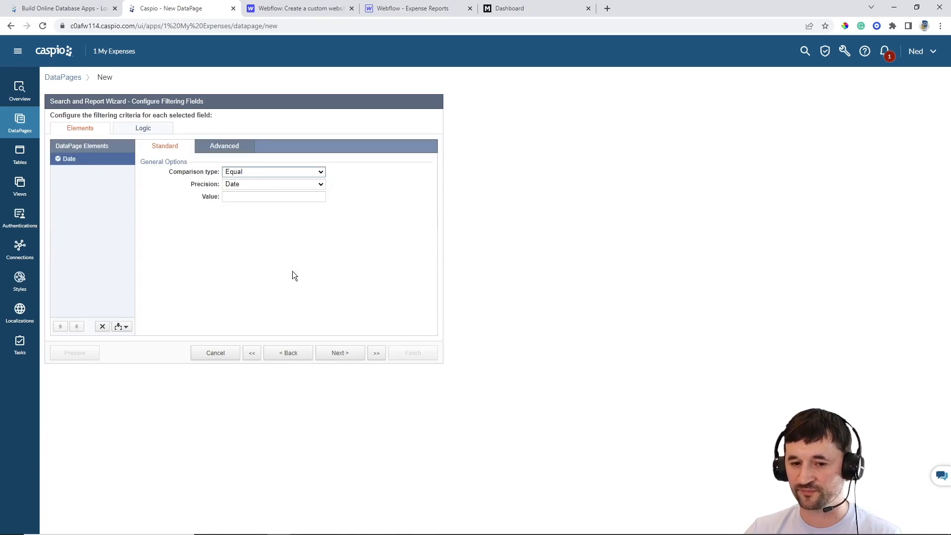
{"action": "left_click", "coordinate": [250, 174]}
{"action": "left_click", "coordinate": [260, 267]}
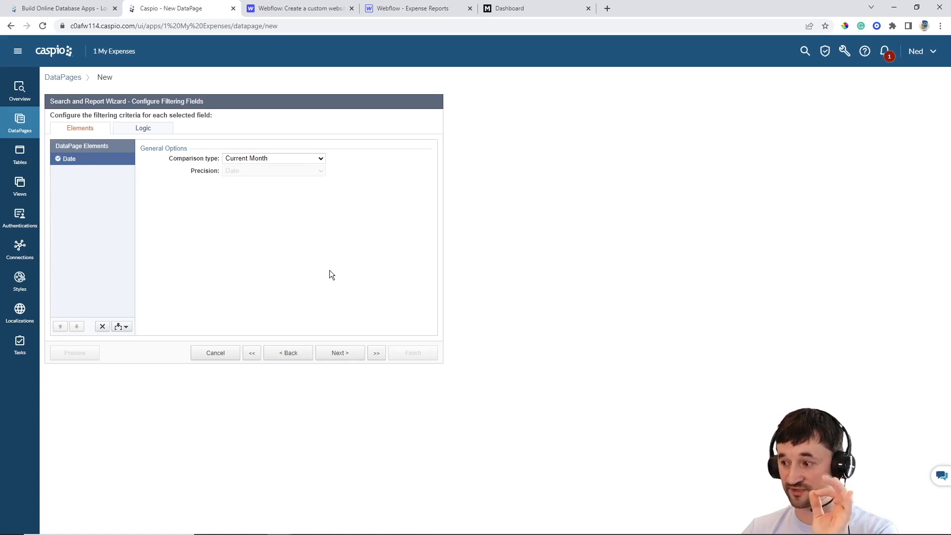
{"action": "left_click", "coordinate": [341, 356]}
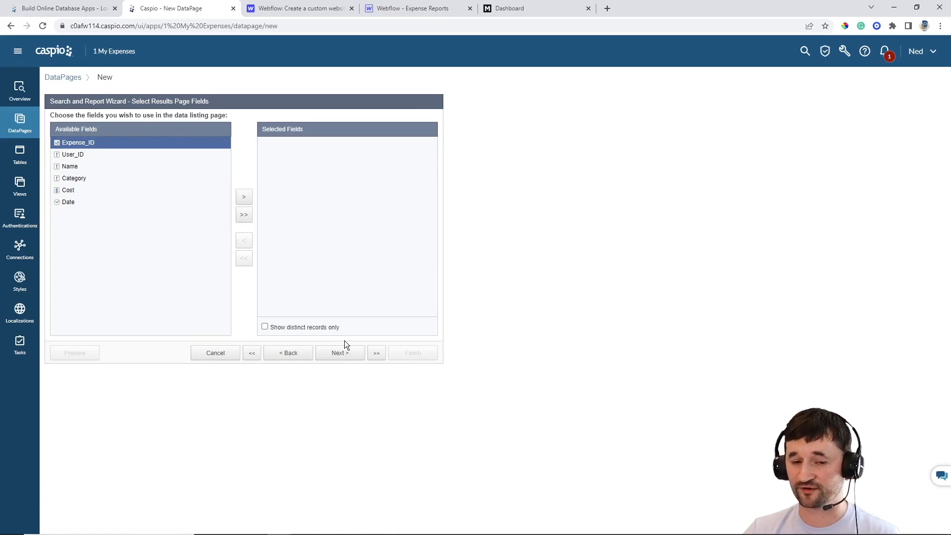
Add Name, Category, Cost and Date as results columns and enable no editing options
{"action": "left_click", "coordinate": [83, 168]}
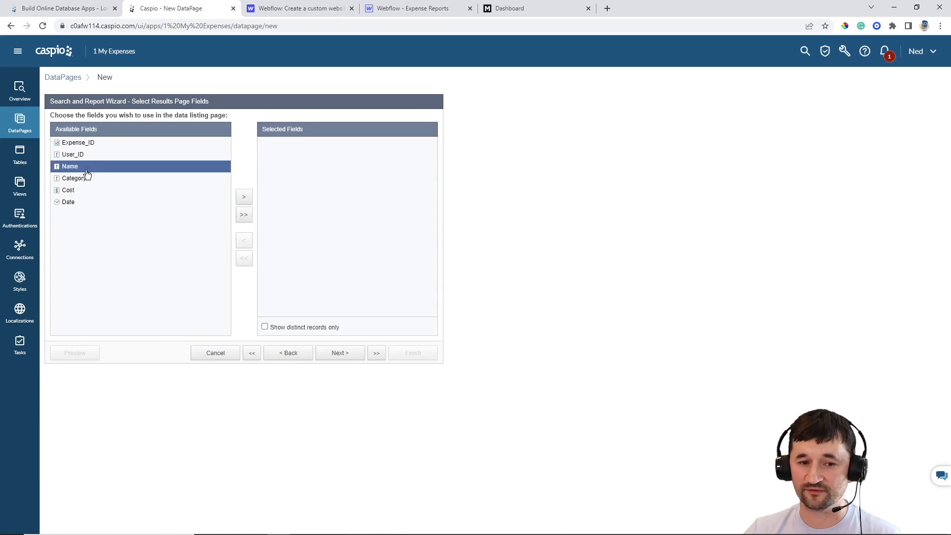
{"action": "left_click", "coordinate": [243, 198]}
{"action": "left_click", "coordinate": [243, 198]}
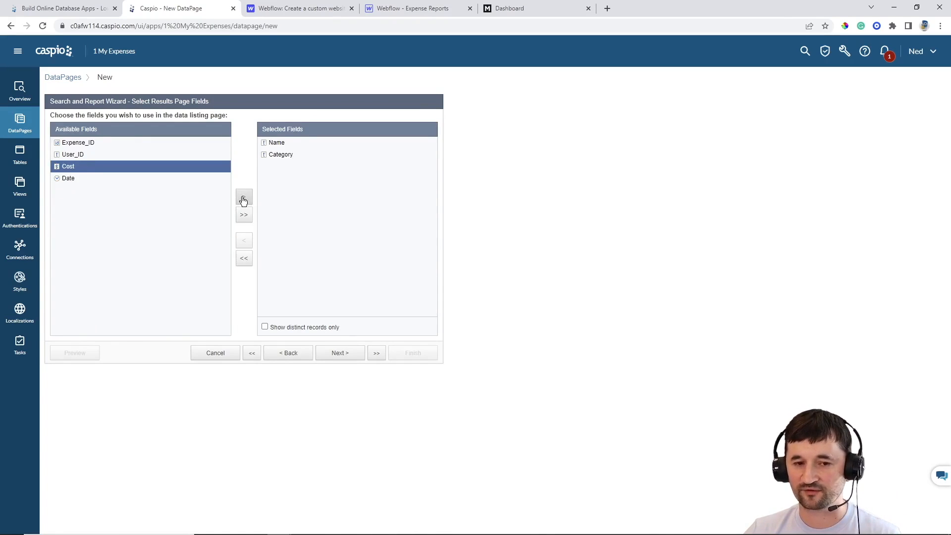
{"action": "left_click", "coordinate": [243, 198]}
{"action": "left_click", "coordinate": [241, 198]}
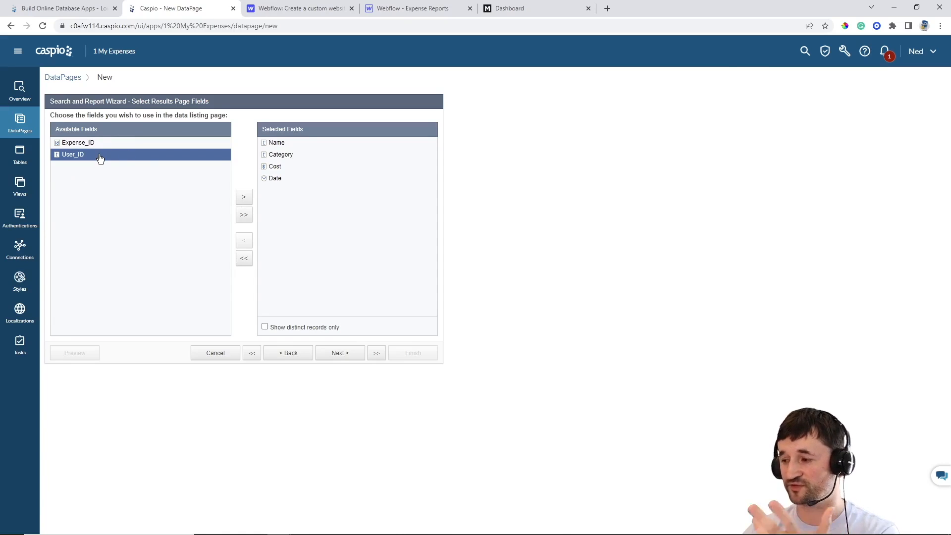
{"action": "left_click", "coordinate": [332, 356]}
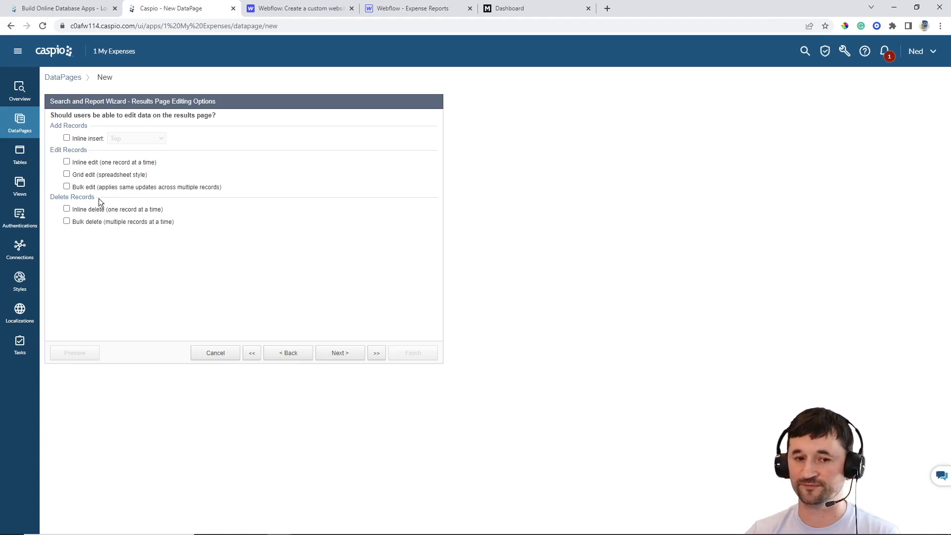
{"action": "left_click", "coordinate": [340, 353]}
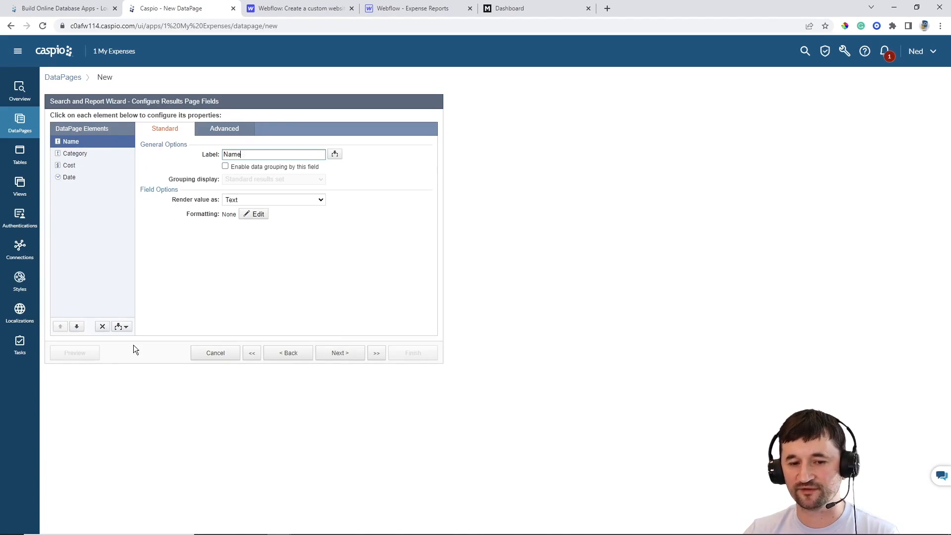
Insert a Totals & Aggregation element summing Cost, keeping Cost formatted as currency
{"action": "left_click", "coordinate": [118, 327]}
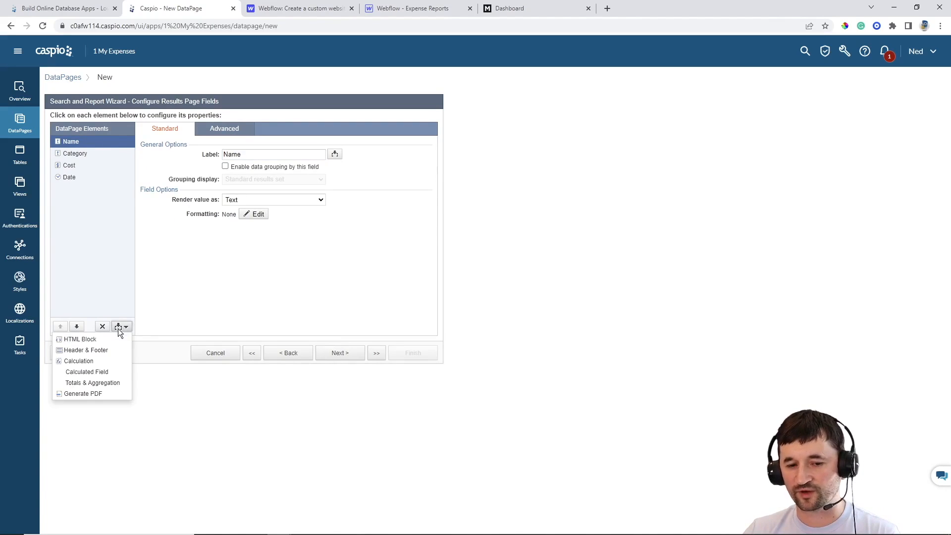
{"action": "left_click", "coordinate": [103, 382]}
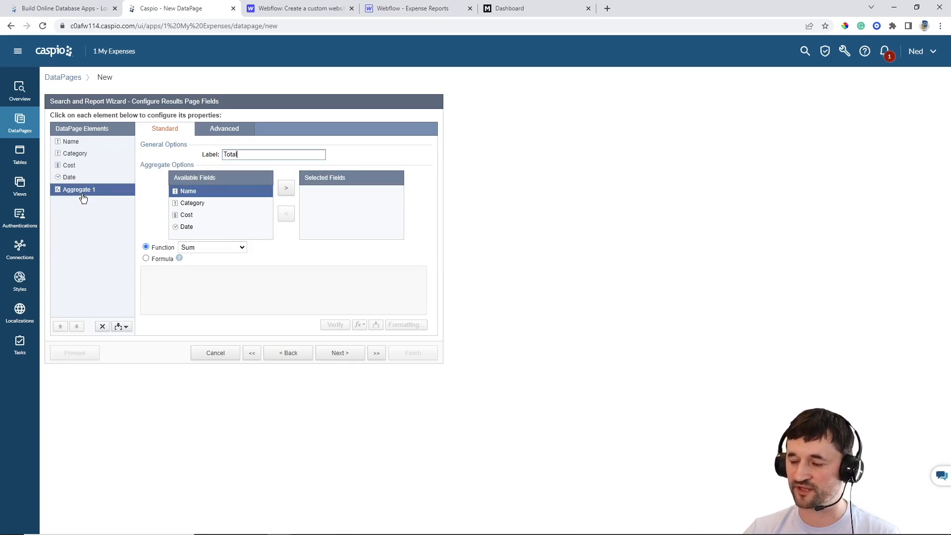
{"action": "left_click", "coordinate": [190, 216]}
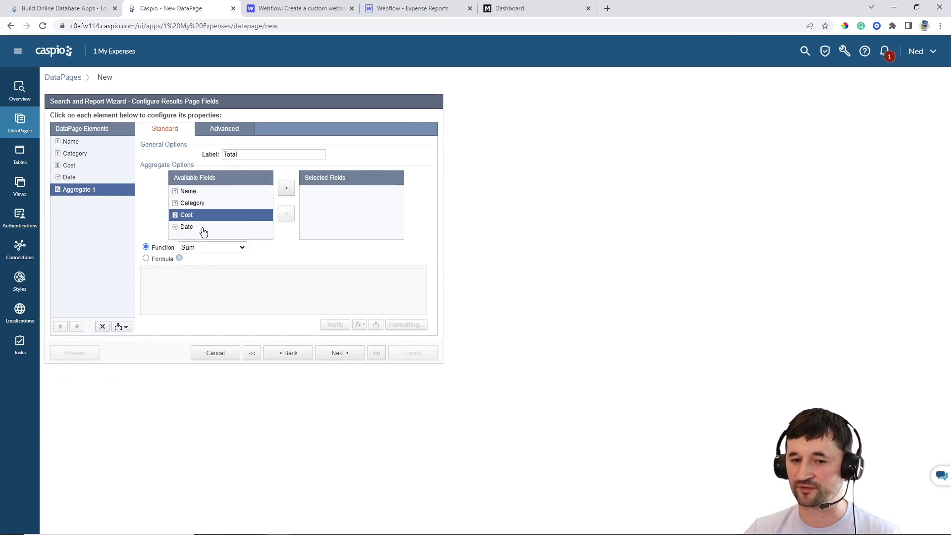
{"action": "left_click", "coordinate": [286, 197]}
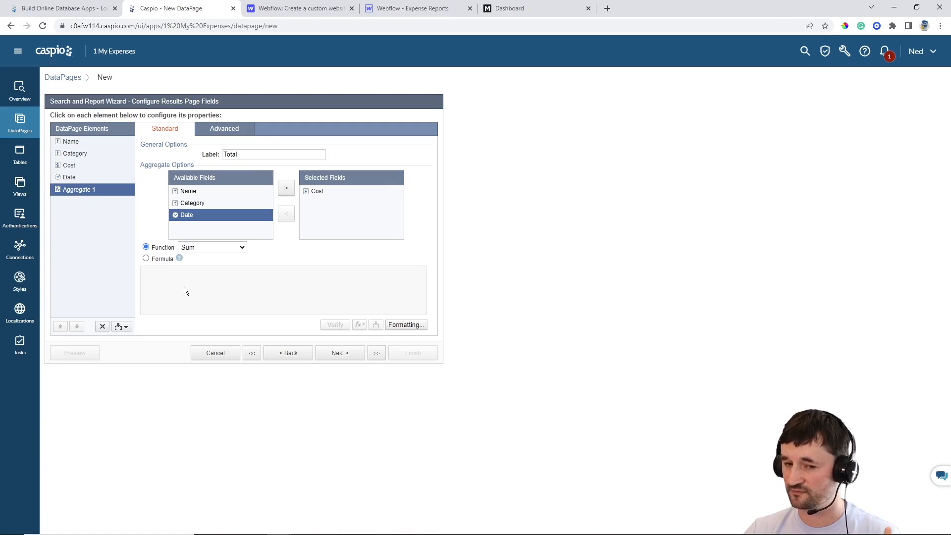
{"action": "left_click", "coordinate": [81, 167]}
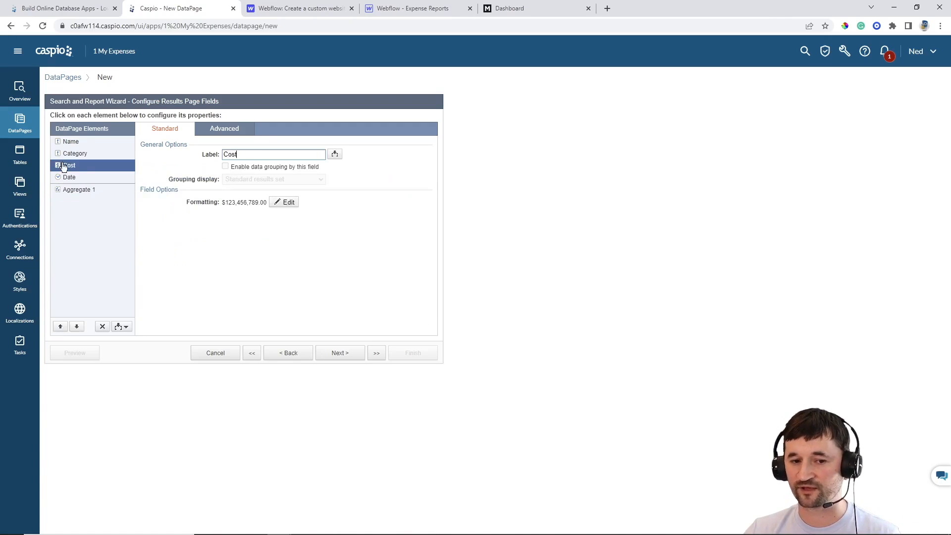
{"action": "left_click", "coordinate": [285, 203]}
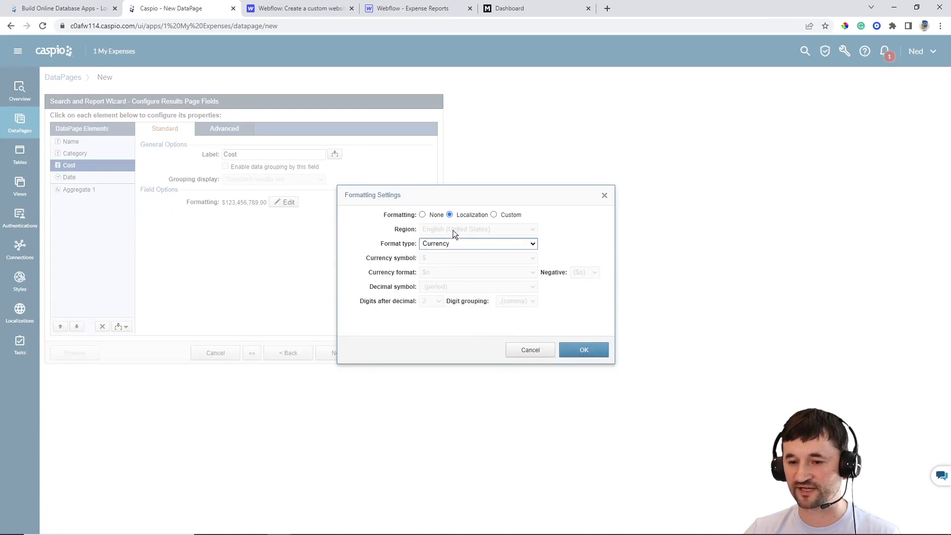
{"action": "left_click", "coordinate": [583, 349]}
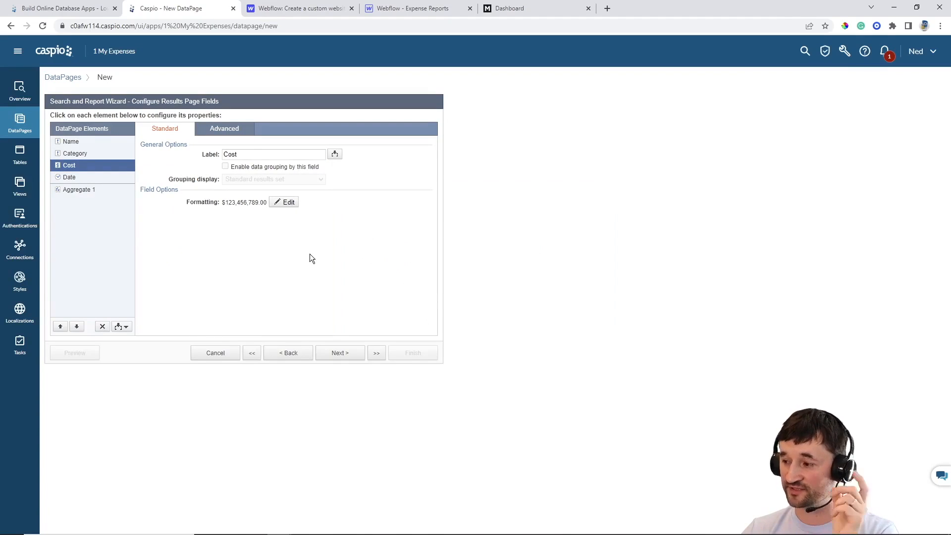
{"action": "left_click", "coordinate": [94, 196]}
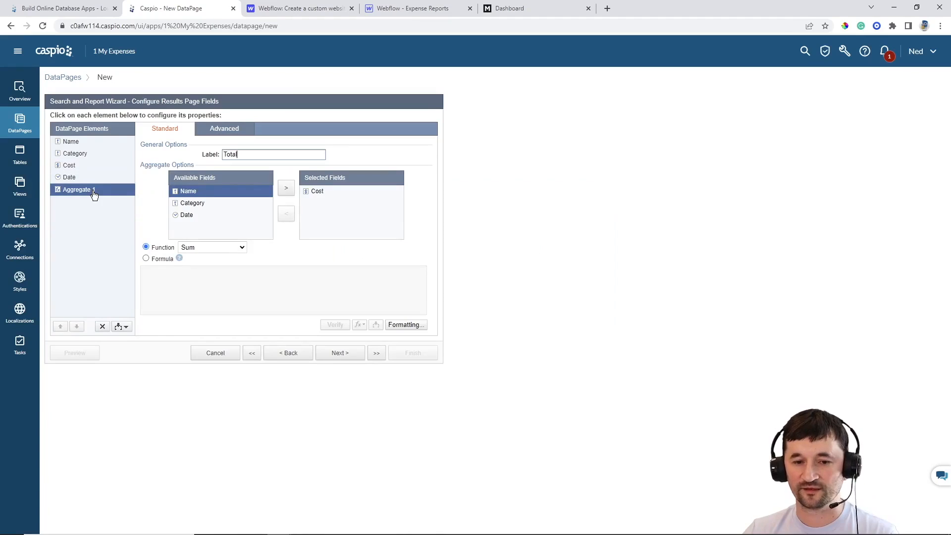
Format the Total as custom currency with 0 decimal places
{"action": "left_click", "coordinate": [403, 325]}
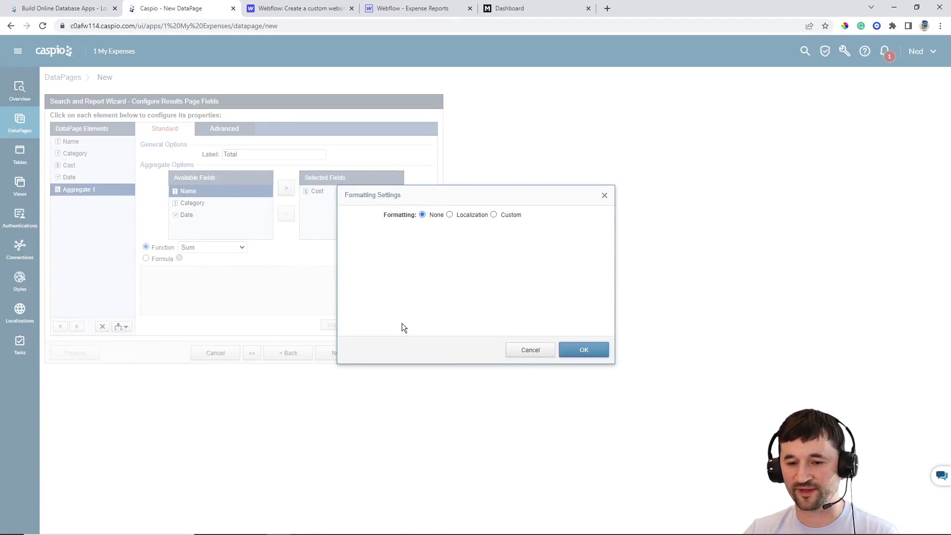
{"action": "left_click", "coordinate": [507, 215]}
{"action": "left_click", "coordinate": [468, 243]}
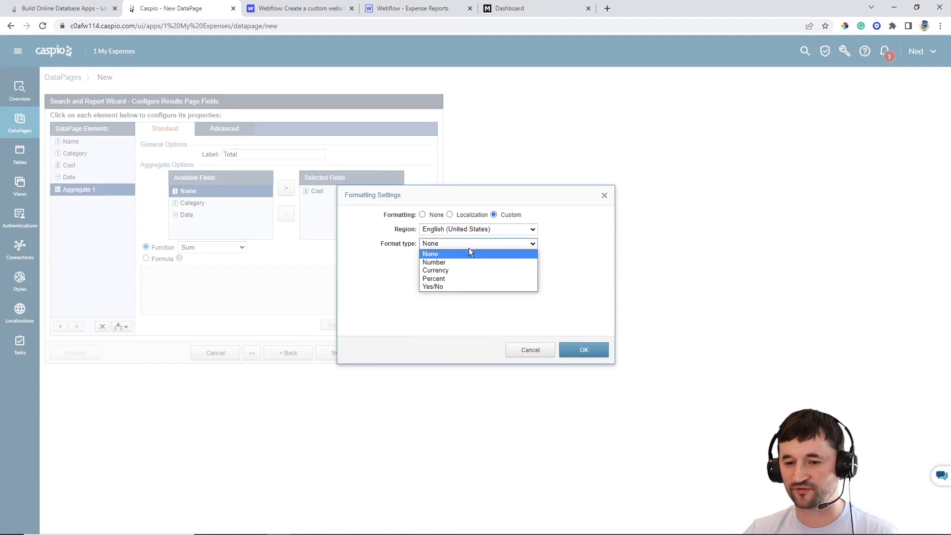
{"action": "left_click", "coordinate": [456, 271]}
{"action": "left_click", "coordinate": [431, 301]}
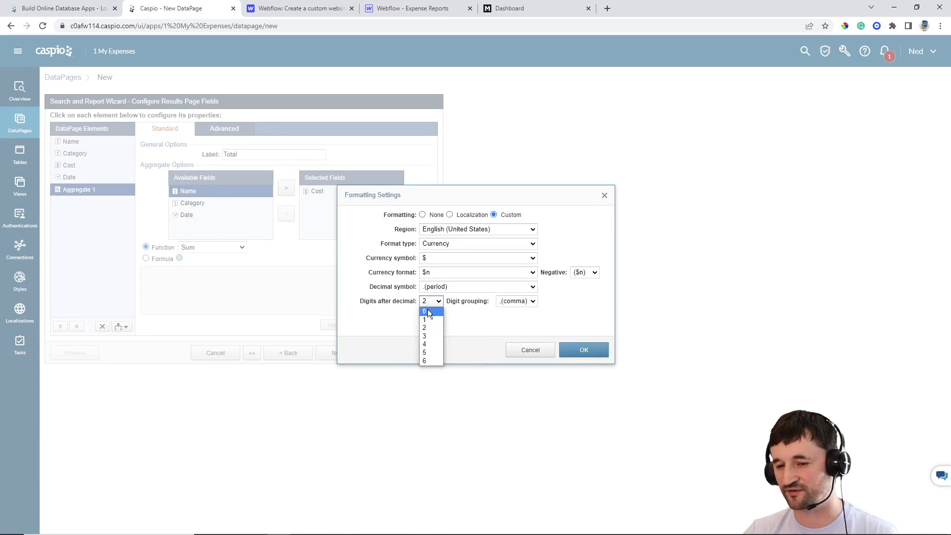
{"action": "left_click", "coordinate": [429, 311]}
{"action": "left_click", "coordinate": [561, 351]}
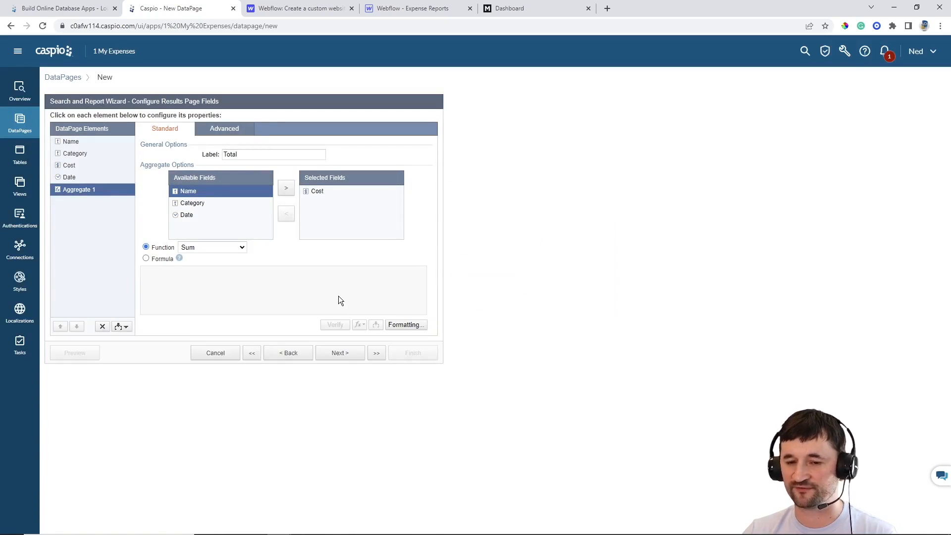
{"action": "left_click", "coordinate": [357, 355]}
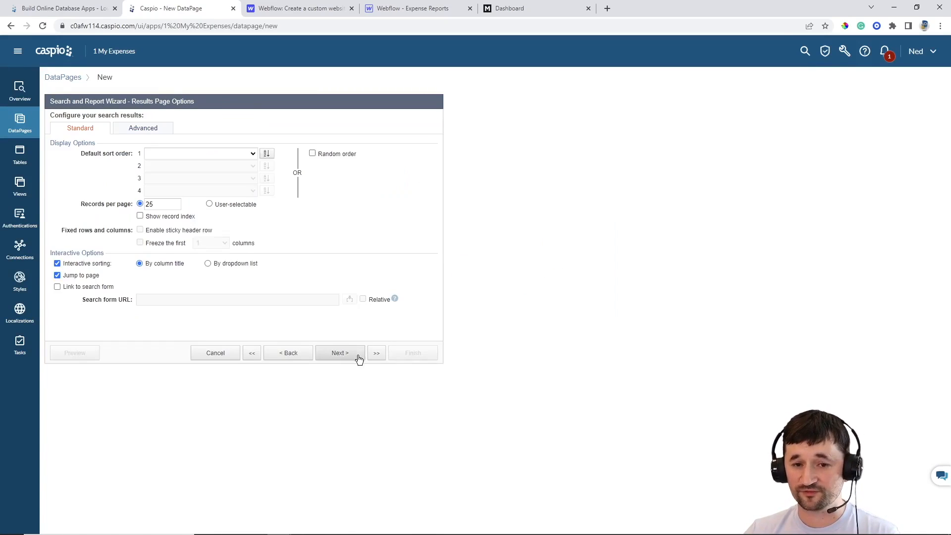
Sort results by Date, showing 7 records per page and 7 records returned in total
{"action": "left_click", "coordinate": [251, 155]}
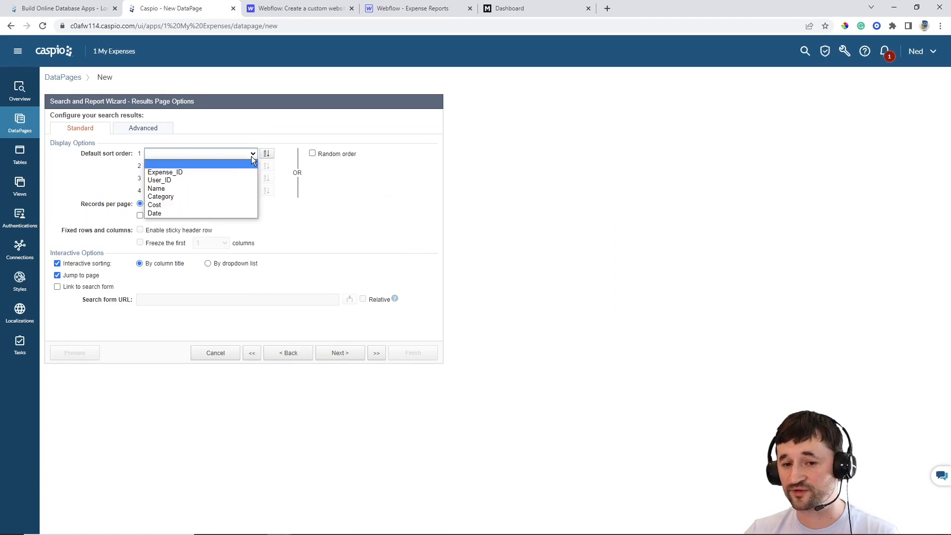
{"action": "left_click", "coordinate": [215, 213]}
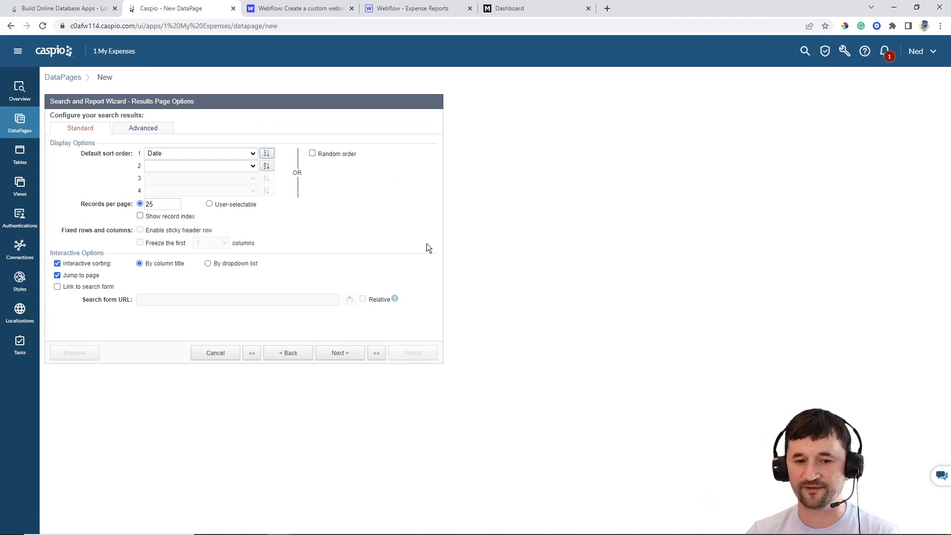
{"action": "left_click_drag", "start_coordinate": [171, 204], "coordinate": [143, 204]}
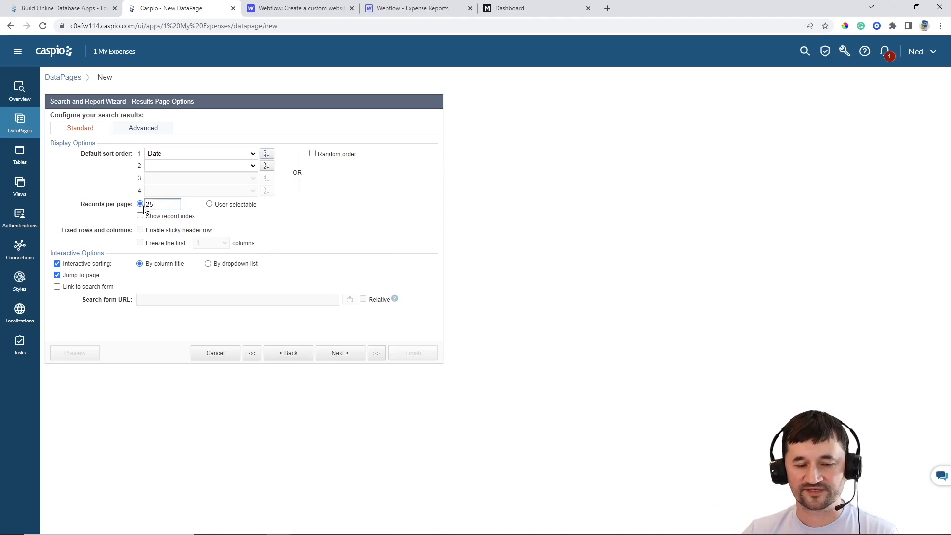
{"action": "key", "text": "BackSpace"}
{"action": "type", "text": "7"}
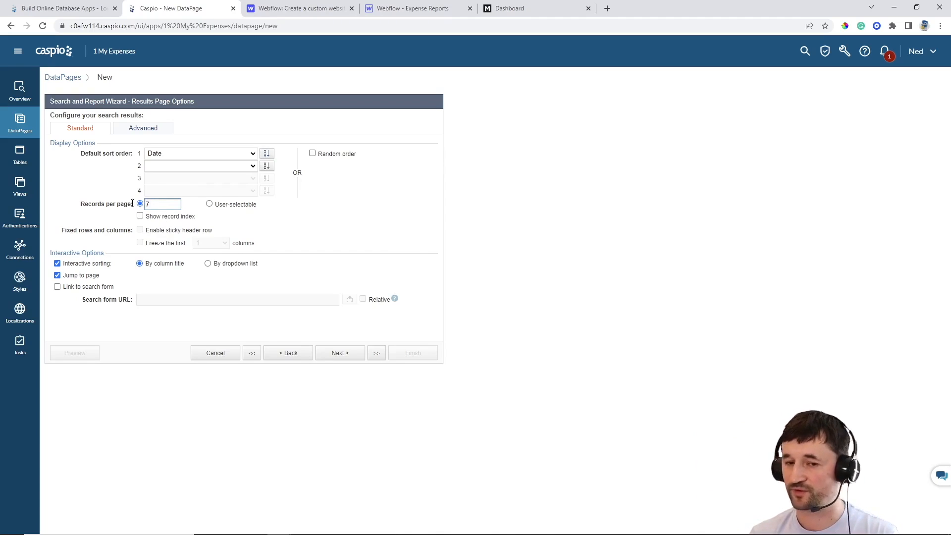
{"action": "left_click", "coordinate": [140, 131]}
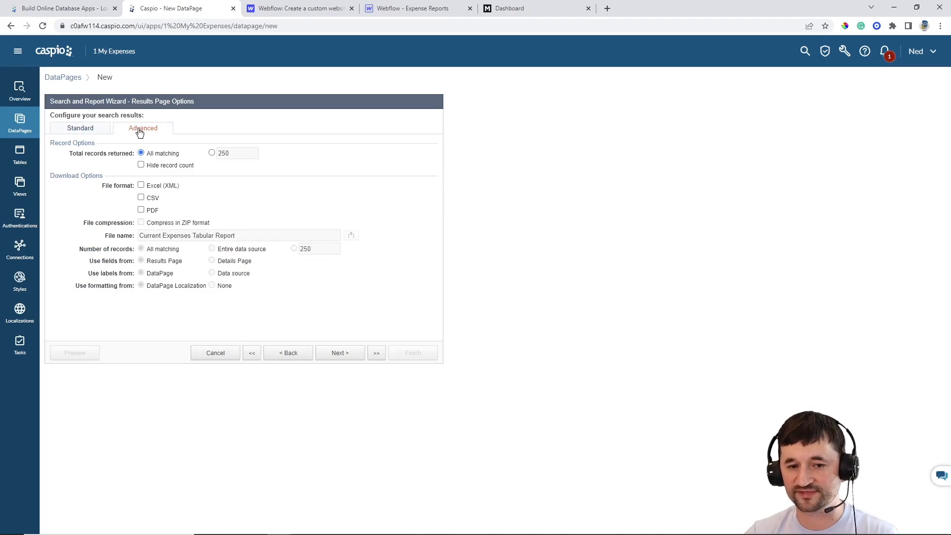
{"action": "left_click", "coordinate": [213, 152]}
{"action": "left_click_drag", "start_coordinate": [237, 153], "coordinate": [192, 151]}
{"action": "type", "text": "7"}
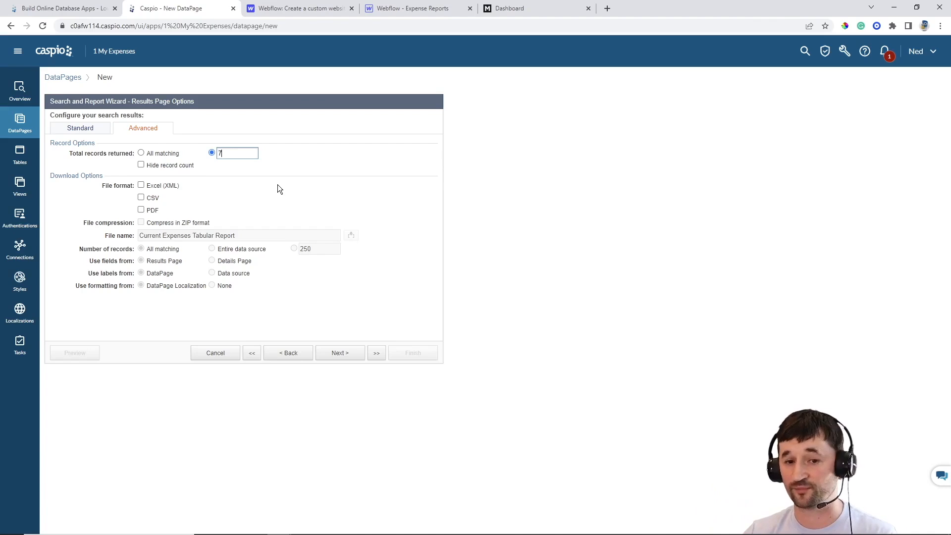
{"action": "left_click", "coordinate": [101, 130]}
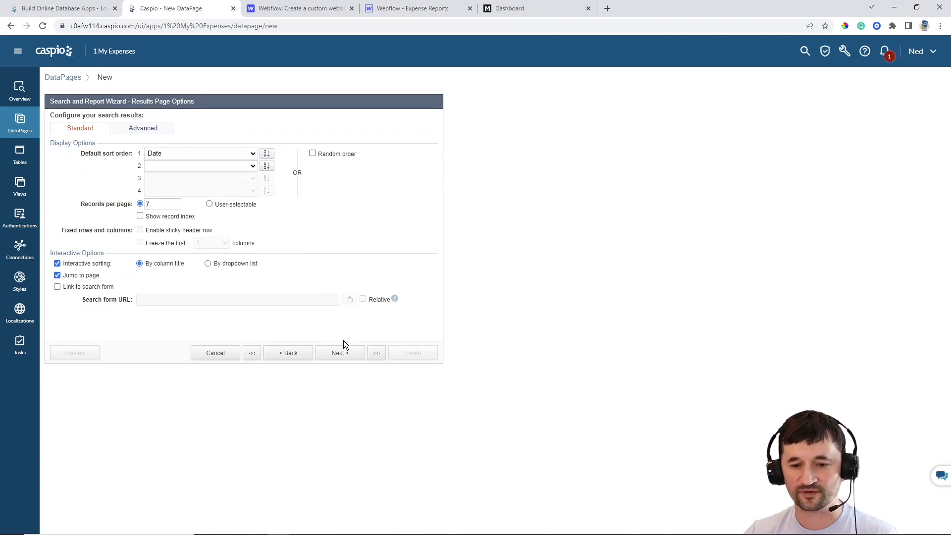
{"action": "left_click", "coordinate": [340, 353]}
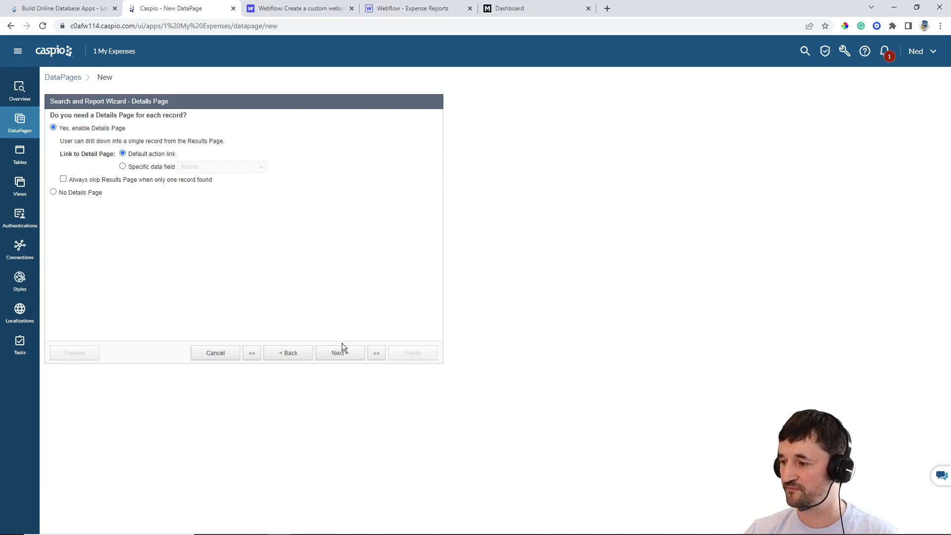
Finish the report with no details page and enable its deployment
{"action": "left_click", "coordinate": [87, 193]}
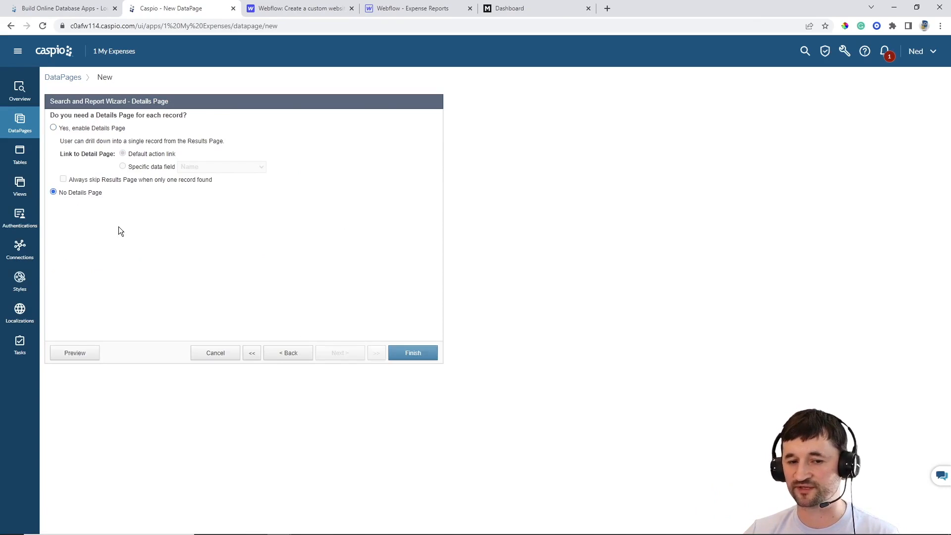
{"action": "left_click", "coordinate": [412, 354]}
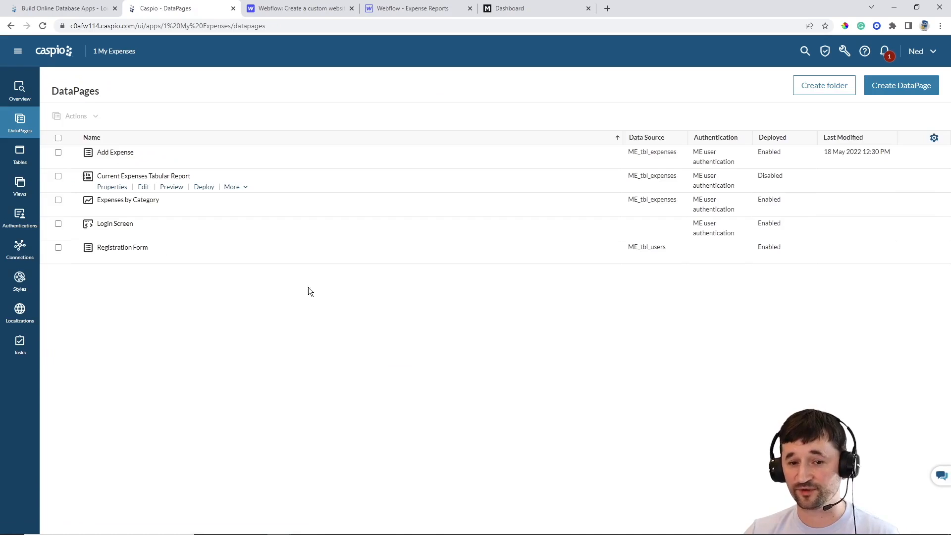
{"action": "left_click", "coordinate": [202, 187]}
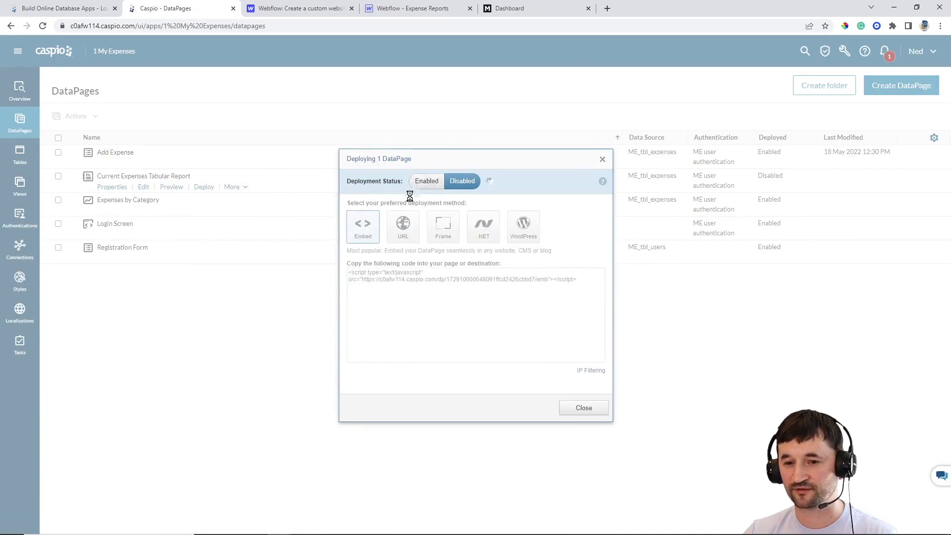
{"action": "left_click", "coordinate": [408, 280]}
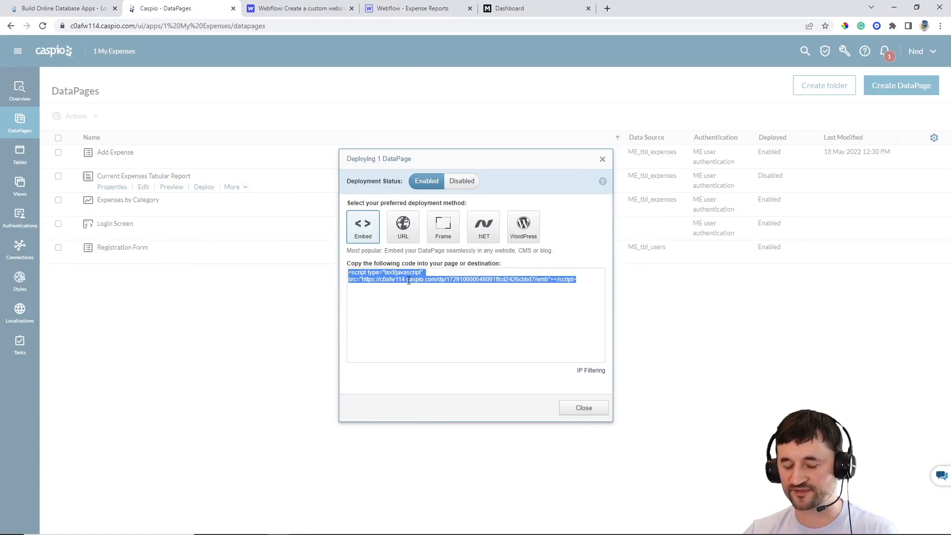
{"action": "left_click", "coordinate": [583, 408]}
{"action": "left_click", "coordinate": [396, 8]}
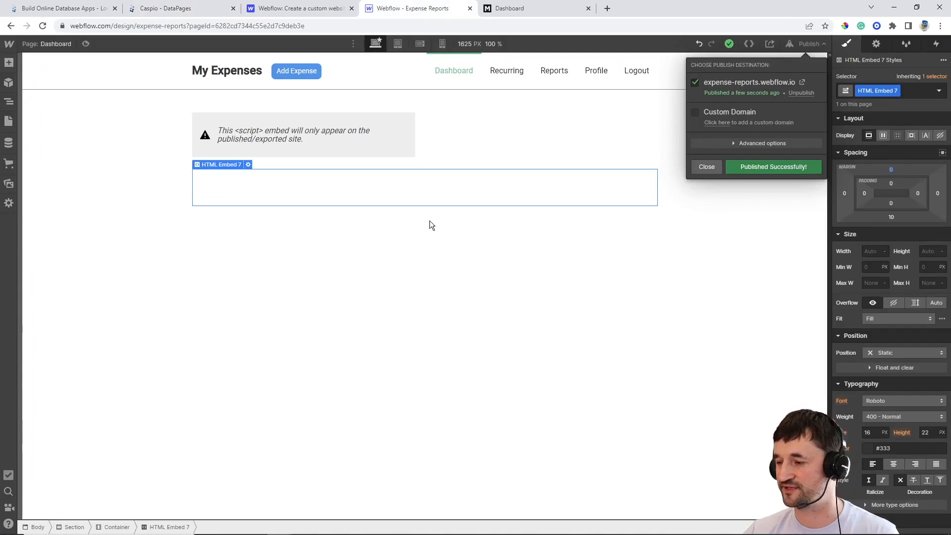
Paste the Caspio report script into HTML Embed 3 in the right column and save it
{"action": "left_click", "coordinate": [514, 127]}
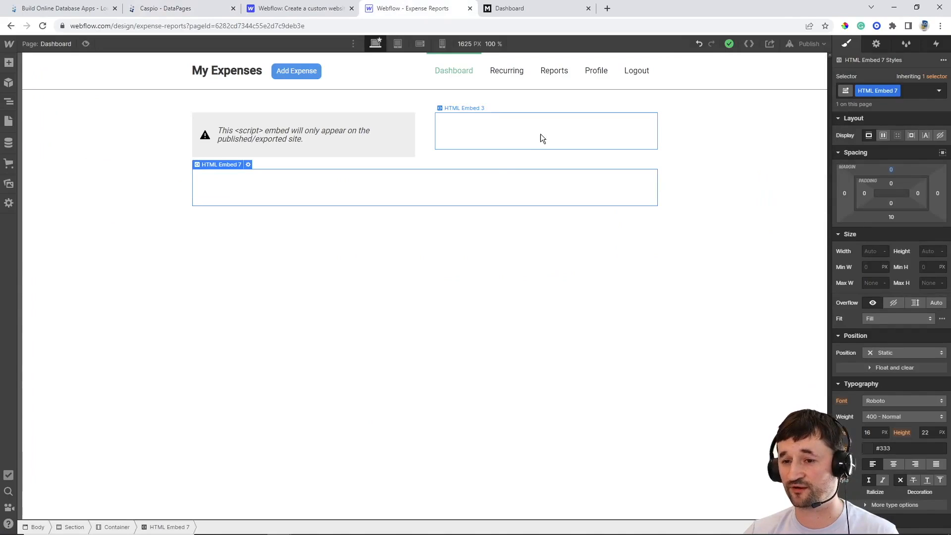
{"action": "left_click", "coordinate": [539, 134]}
{"action": "double_click", "coordinate": [540, 133]}
{"action": "key", "text": "ctrl+v"}
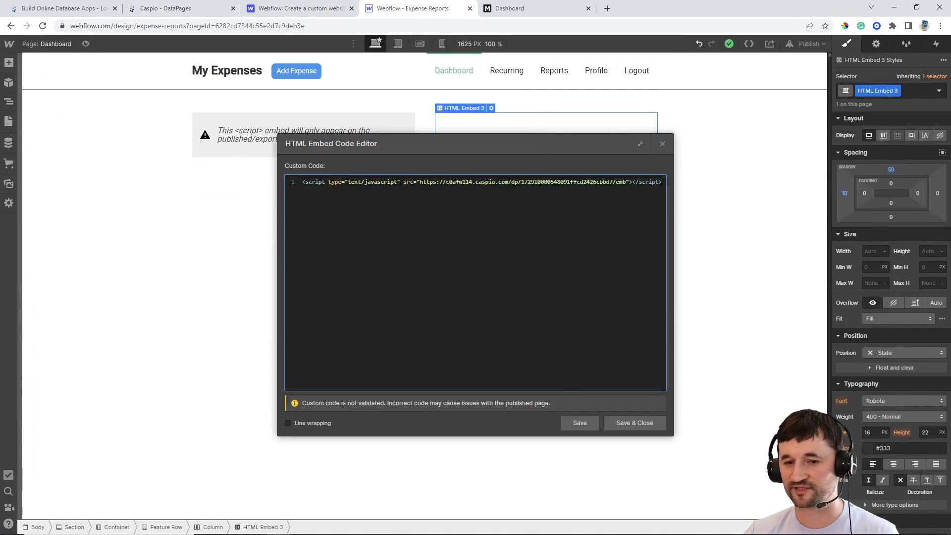
{"action": "left_click", "coordinate": [622, 422]}
Publish the site to its webflow.io domain and reload the live dashboard
{"action": "left_click", "coordinate": [803, 42]}
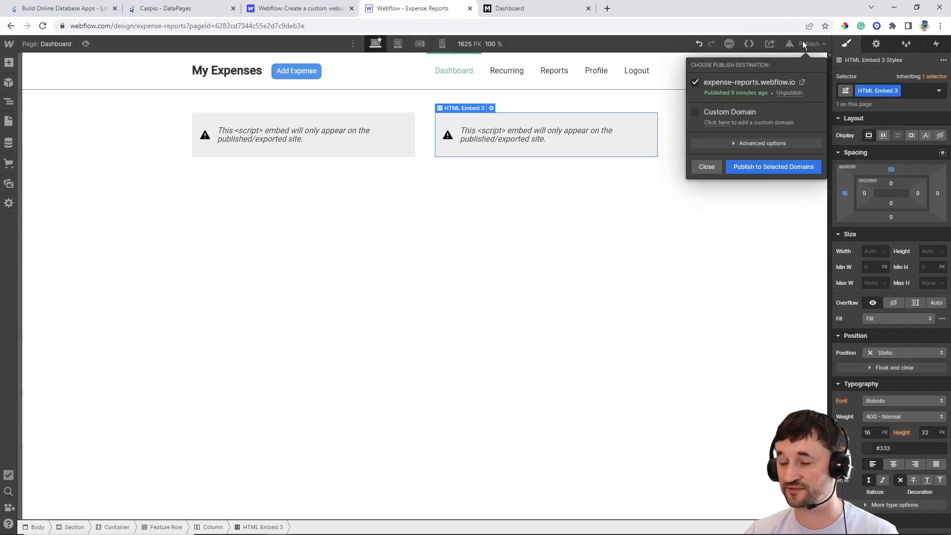
{"action": "left_click", "coordinate": [759, 163]}
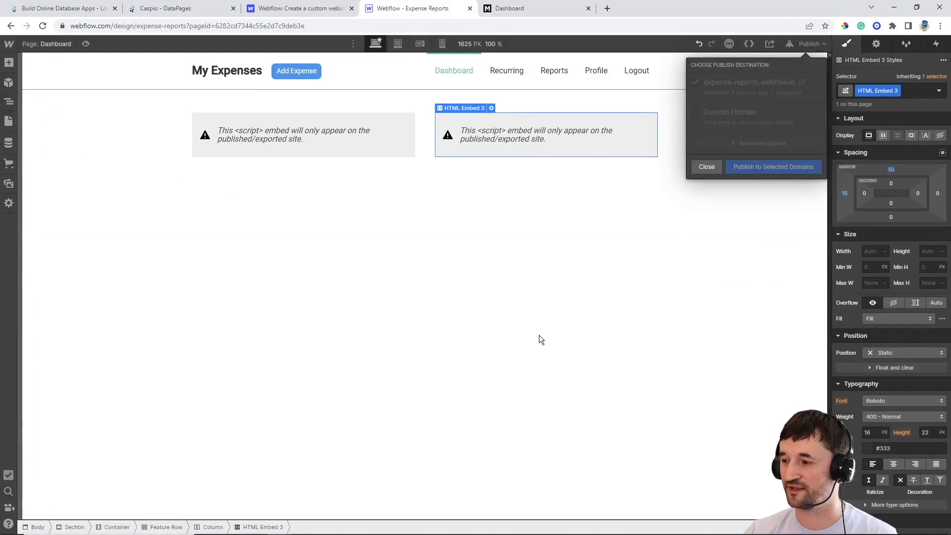
{"action": "left_click", "coordinate": [560, 10]}
{"action": "left_click", "coordinate": [43, 28]}
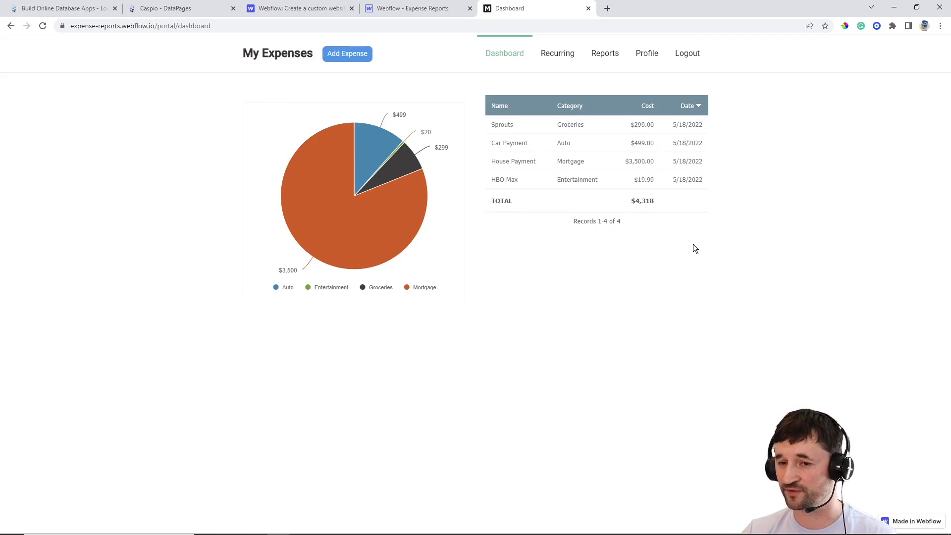
Start a new expense in the Shopping category named 'New Shoes'
{"action": "left_click", "coordinate": [355, 65]}
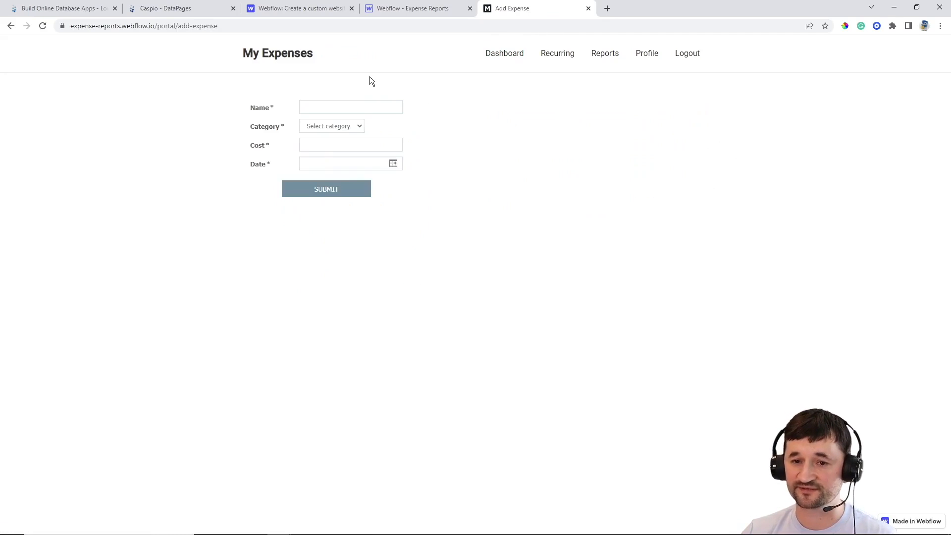
{"action": "left_click", "coordinate": [333, 107]}
{"action": "left_click", "coordinate": [312, 128]}
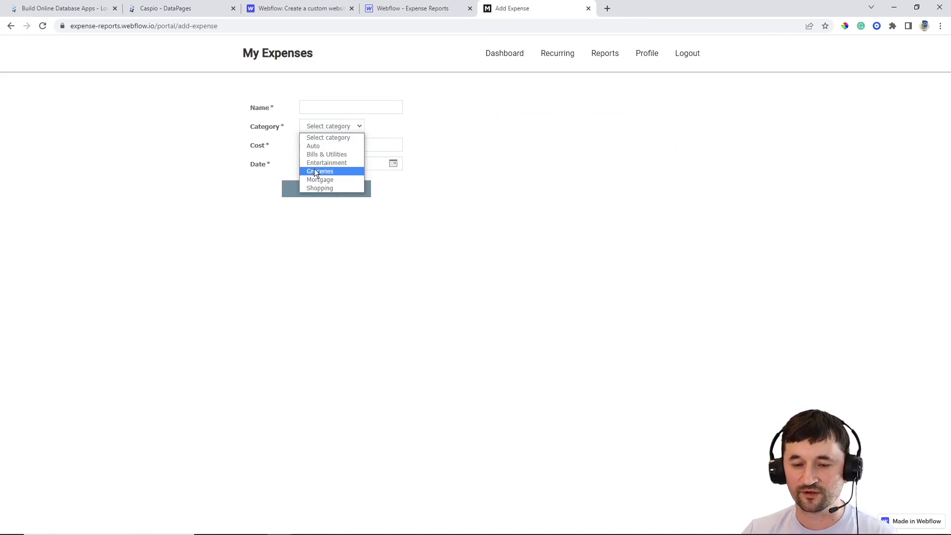
{"action": "left_click", "coordinate": [328, 188]}
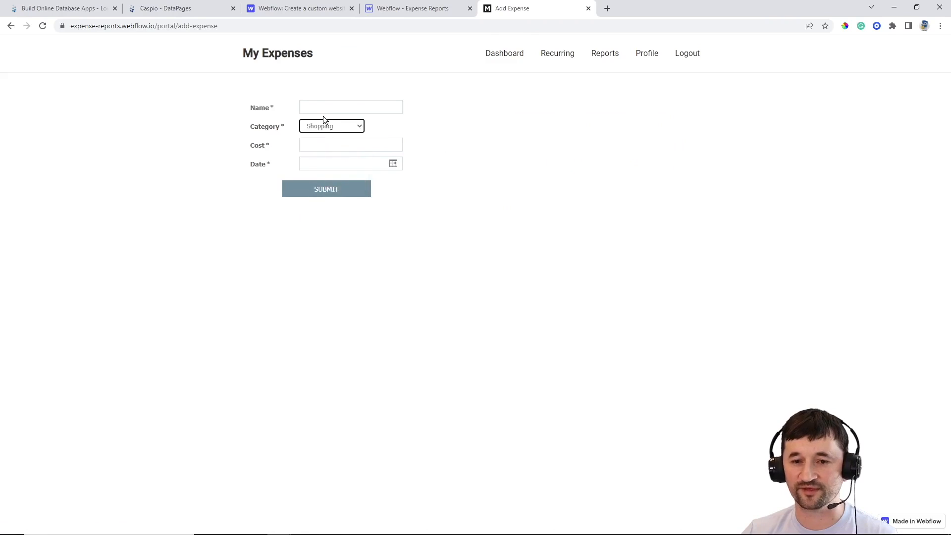
{"action": "left_click", "coordinate": [323, 105]}
{"action": "type", "text": "new Shoes"}
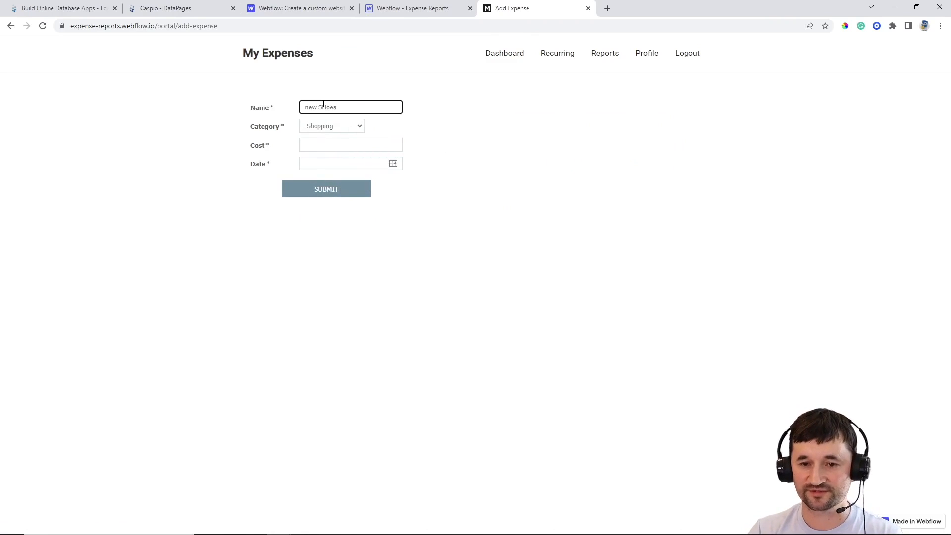
{"action": "key", "text": "BackSpace"}
{"action": "key", "text": "BackSpace"}
{"action": "key", "text": "BackSpace"}
{"action": "key", "text": "BackSpace"}
{"action": "key", "text": "BackSpace"}
{"action": "key", "text": "BackSpace"}
{"action": "key", "text": "BackSpace"}
{"action": "key", "text": "BackSpace"}
{"action": "key", "text": "BackSpace"}
{"action": "type", "text": "New Sh"}
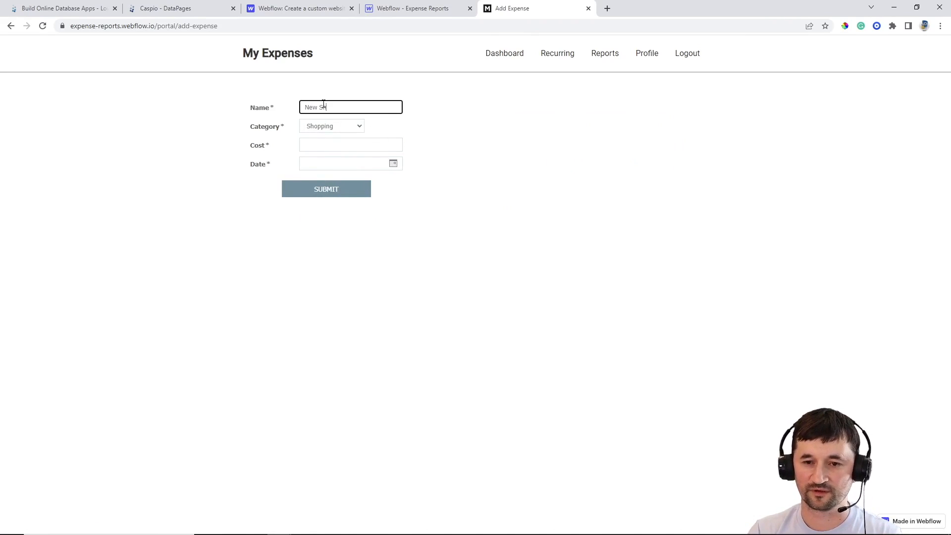
{"action": "type", "text": "oes"}
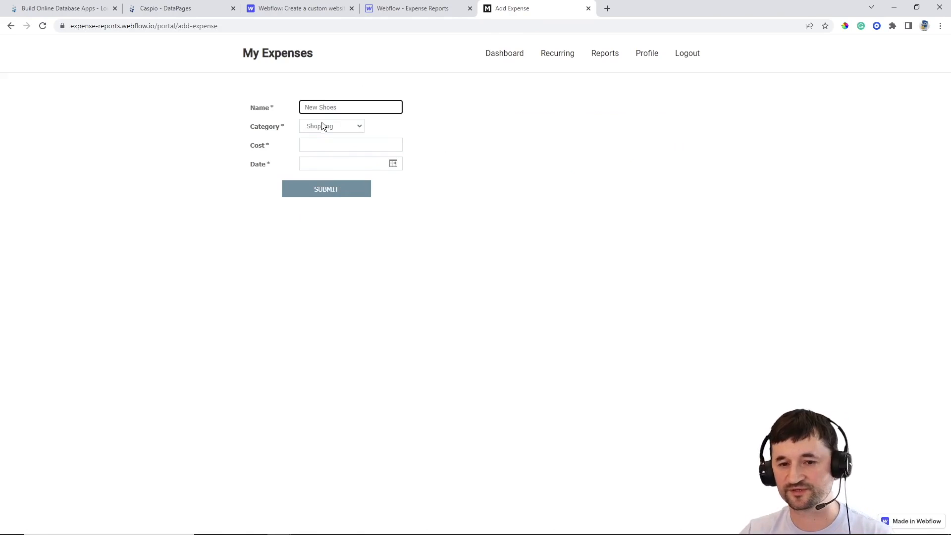
Give the New Shoes expense a cost of 150 and a date of May 17, then submit it
{"action": "left_click", "coordinate": [329, 141]}
{"action": "type", "text": "150"}
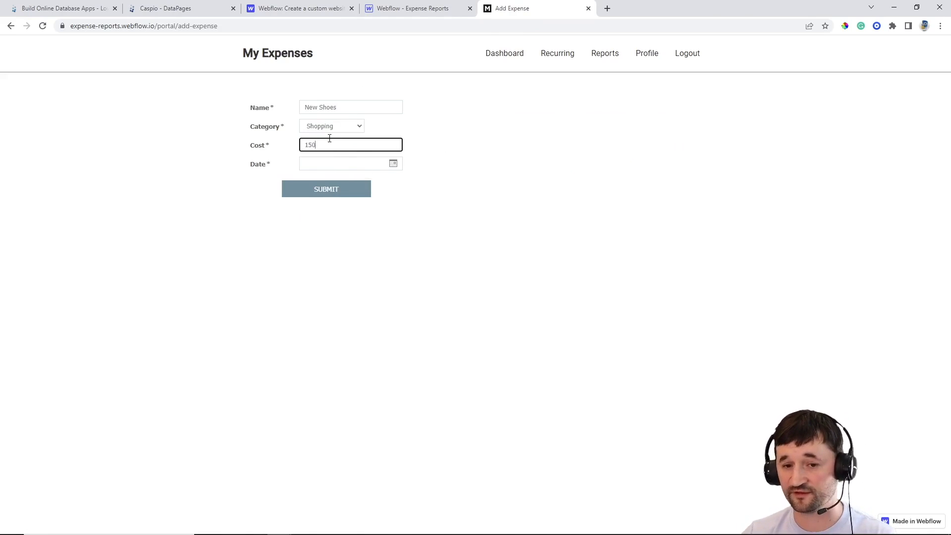
{"action": "left_click", "coordinate": [392, 169]}
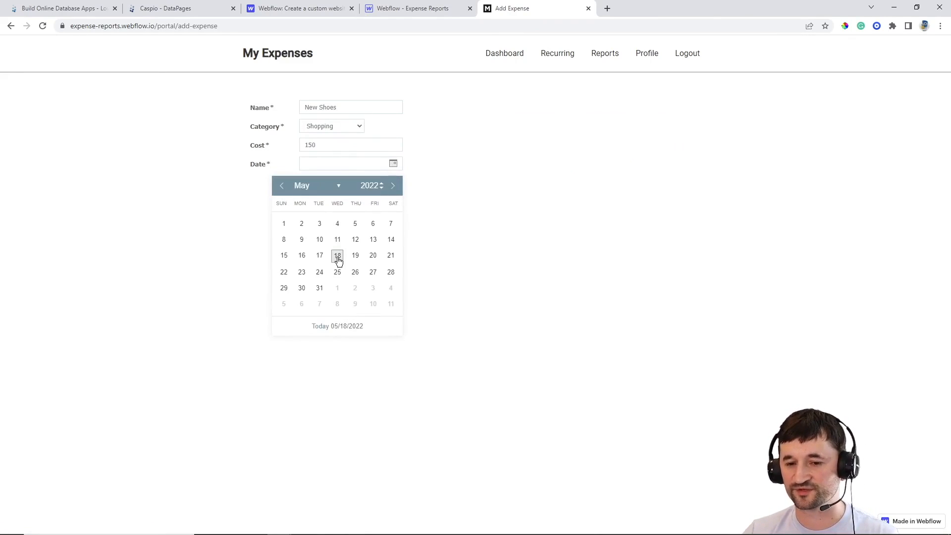
{"action": "left_click", "coordinate": [320, 255]}
{"action": "left_click", "coordinate": [329, 193]}
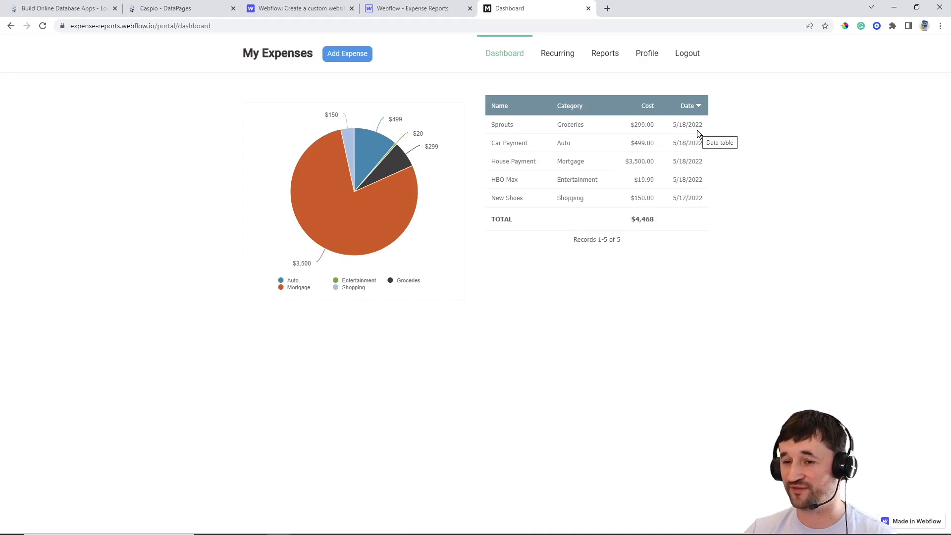
Submit a Bills & Utilities expense named 'PGE' costing 149, dated May 18, 2022
{"action": "left_click", "coordinate": [364, 57]}
{"action": "left_click", "coordinate": [339, 125]}
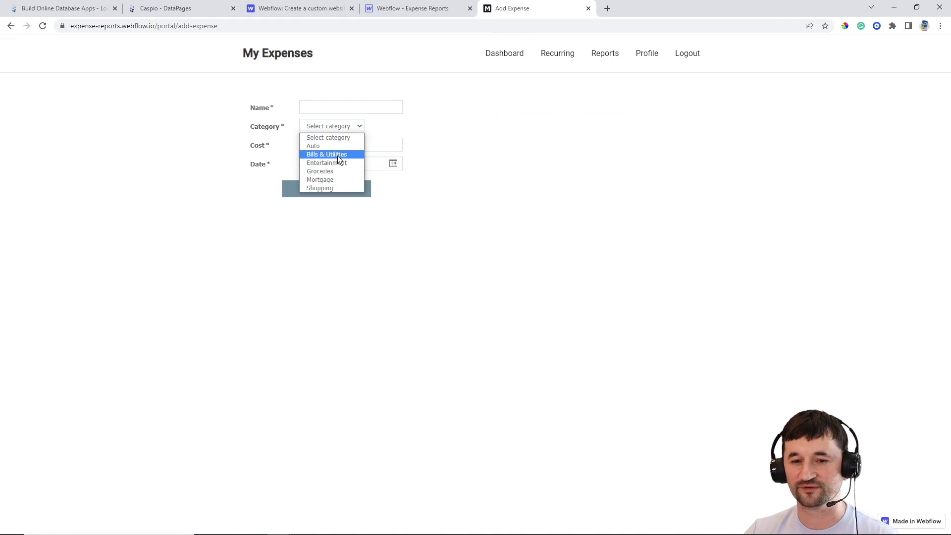
{"action": "left_click", "coordinate": [338, 155]}
{"action": "left_click", "coordinate": [329, 108]}
{"action": "type", "text": "PGE"}
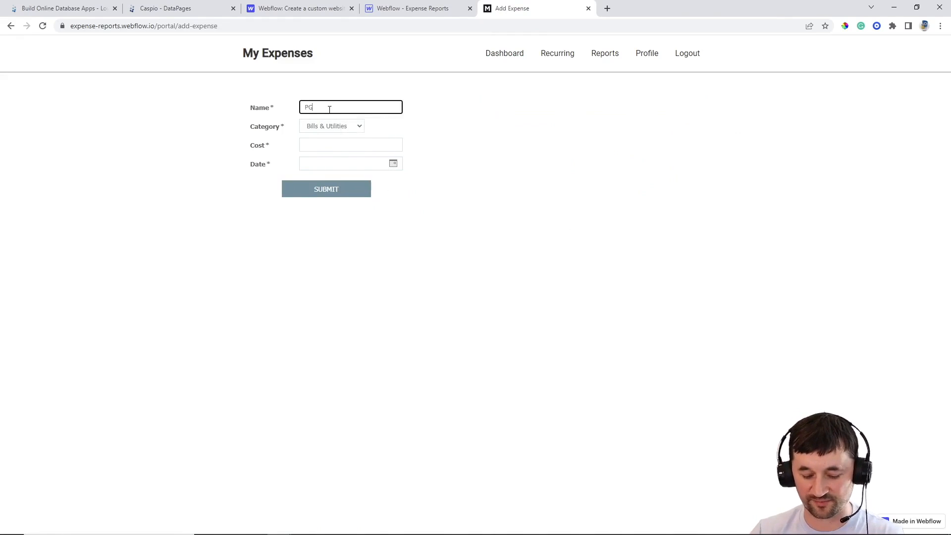
{"action": "left_click", "coordinate": [318, 143]}
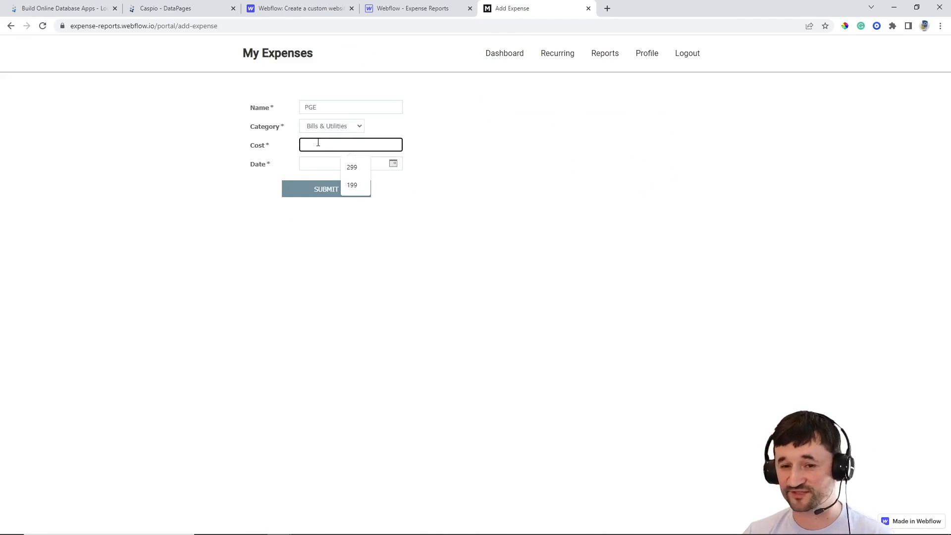
{"action": "type", "text": "149"}
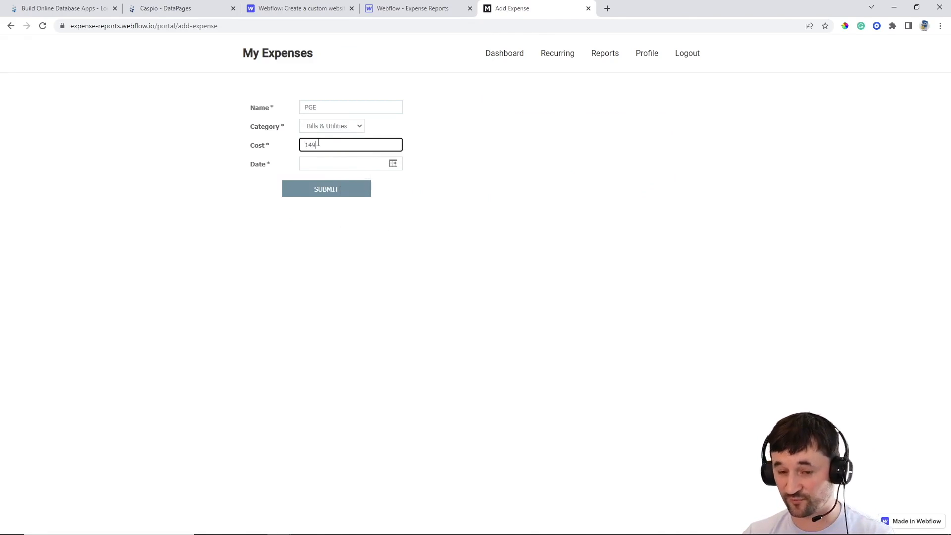
{"action": "left_click", "coordinate": [393, 163]}
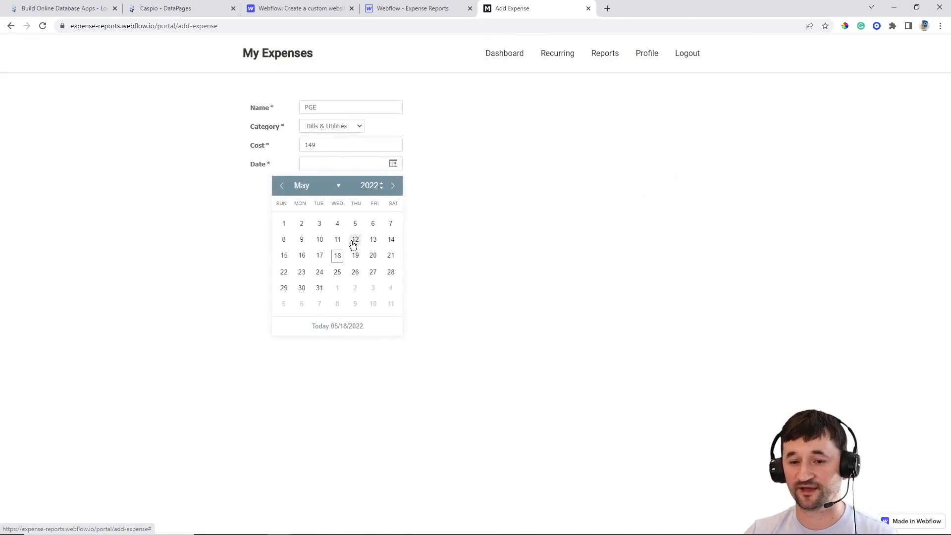
{"action": "left_click", "coordinate": [337, 254]}
{"action": "left_click", "coordinate": [339, 194]}
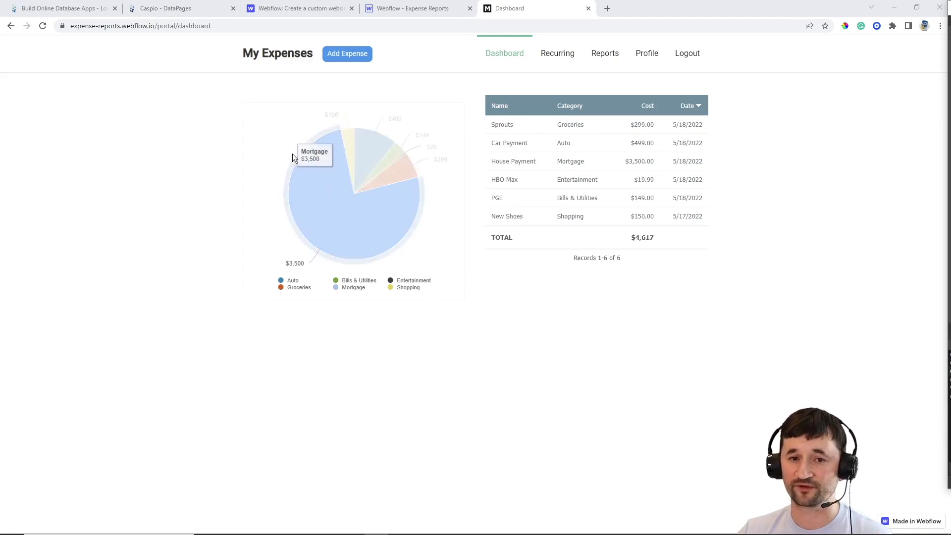
Start a new report DataPage in Caspio using ME_tbl_expenses as its data source
{"action": "left_click", "coordinate": [208, 8]}
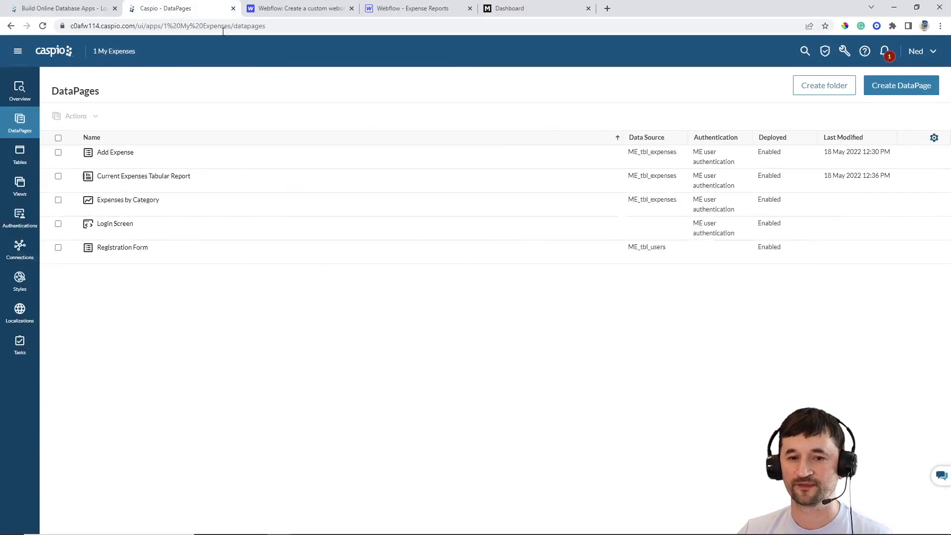
{"action": "left_click", "coordinate": [889, 90]}
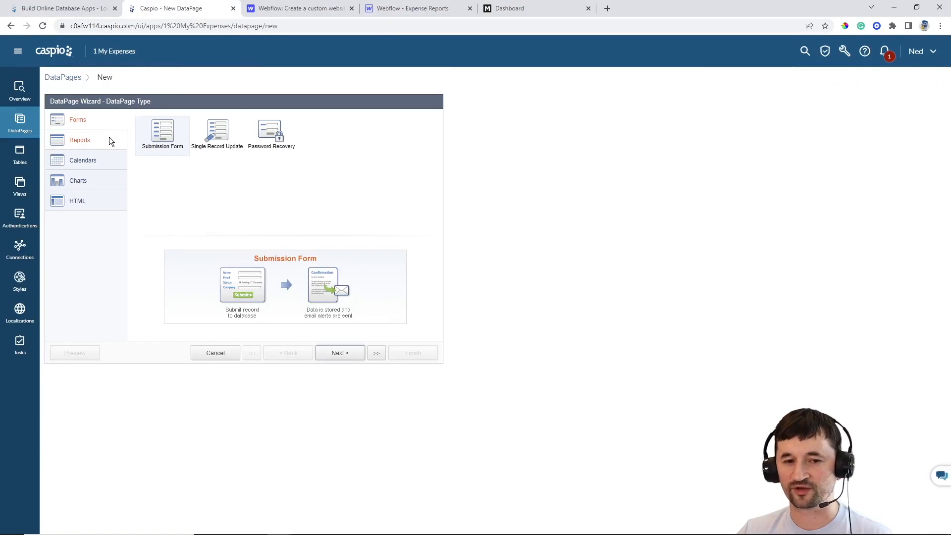
{"action": "left_click", "coordinate": [109, 139]}
{"action": "left_click", "coordinate": [344, 353]}
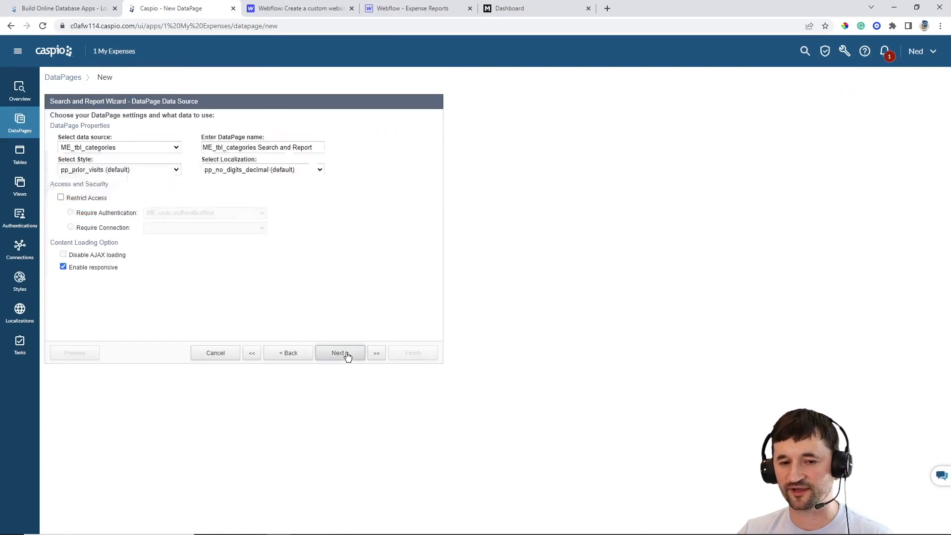
{"action": "left_click", "coordinate": [156, 147]}
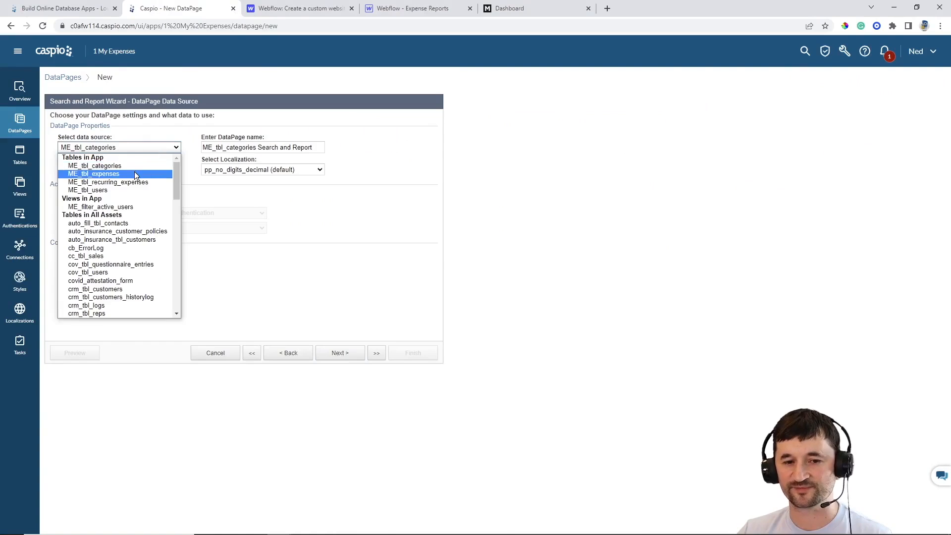
{"action": "left_click", "coordinate": [135, 172]}
Name the report 'Grouped Expenses by Category' with Gray style, English localization and login-restricted access
{"action": "triple_click", "coordinate": [287, 151]}
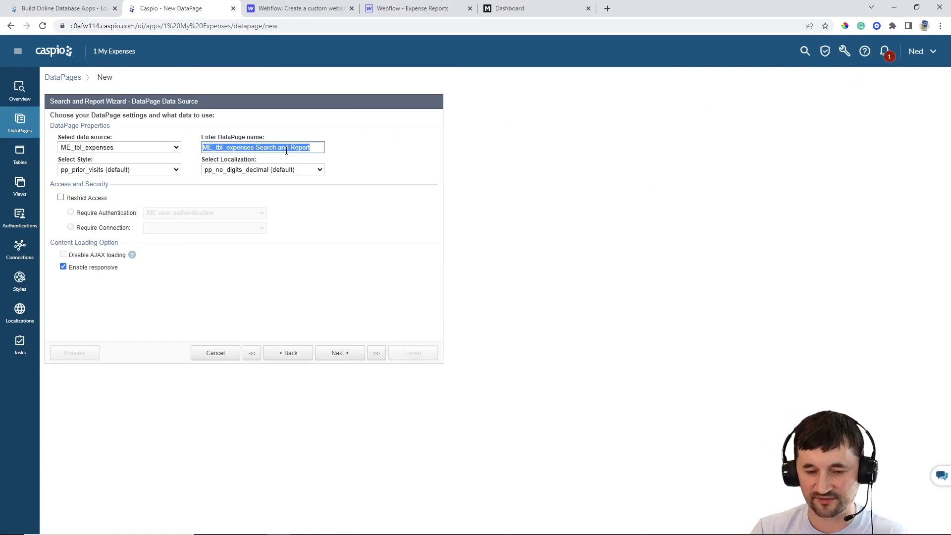
{"action": "type", "text": "Groupe"}
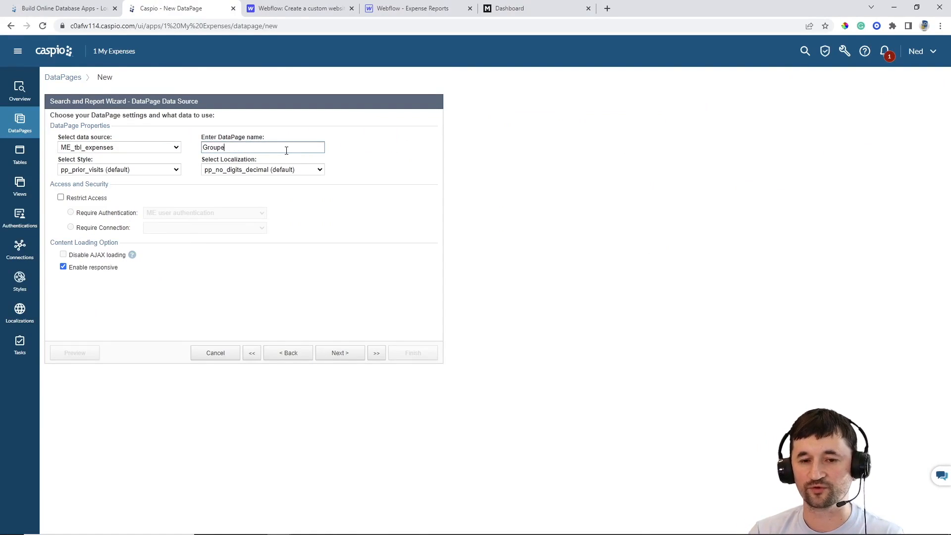
{"action": "type", "text": "d Expenses by Category"}
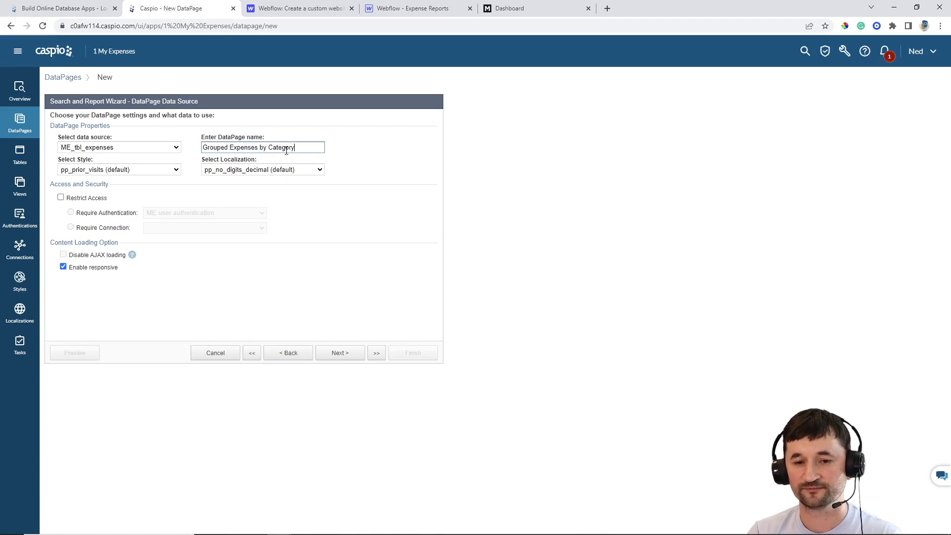
{"action": "left_click", "coordinate": [161, 171]}
{"action": "left_click", "coordinate": [117, 205]}
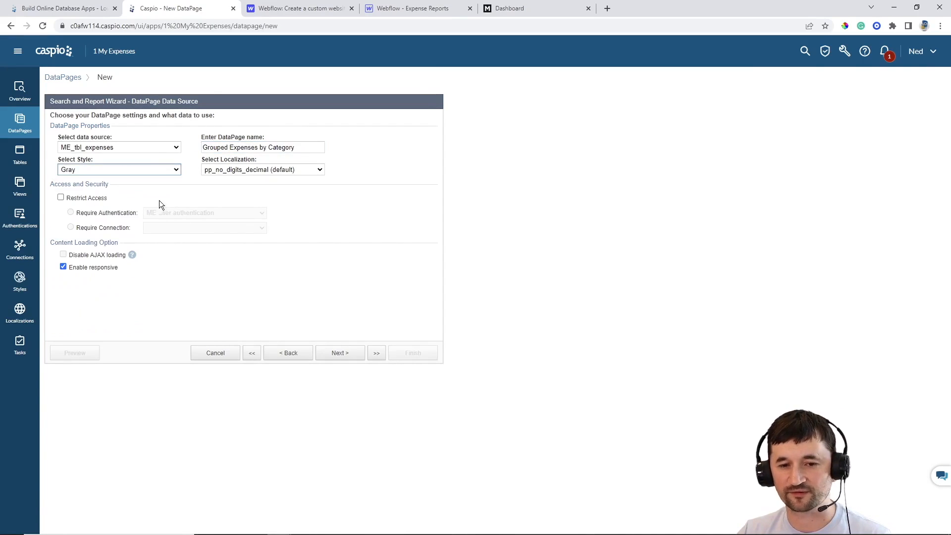
{"action": "left_click", "coordinate": [268, 170]}
{"action": "left_click", "coordinate": [248, 202]}
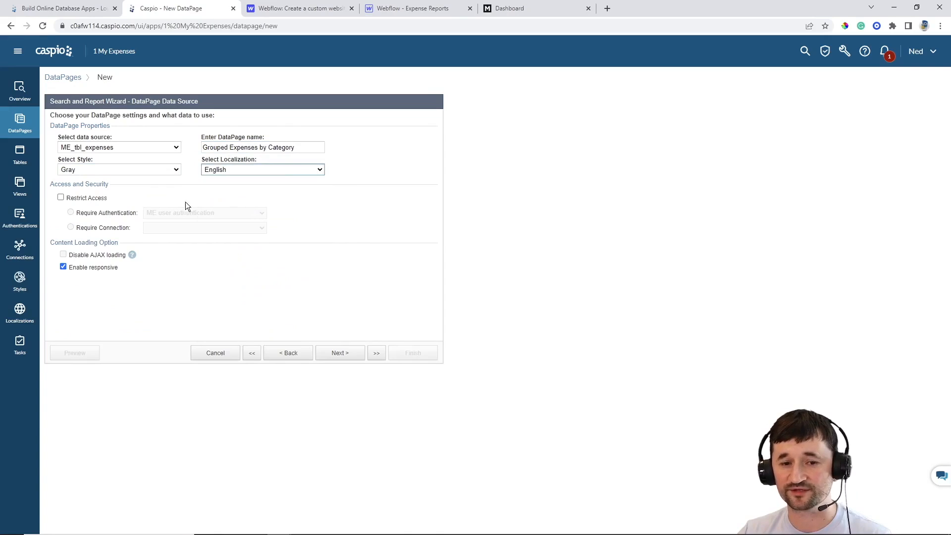
{"action": "left_click", "coordinate": [91, 199]}
{"action": "left_click", "coordinate": [340, 352]}
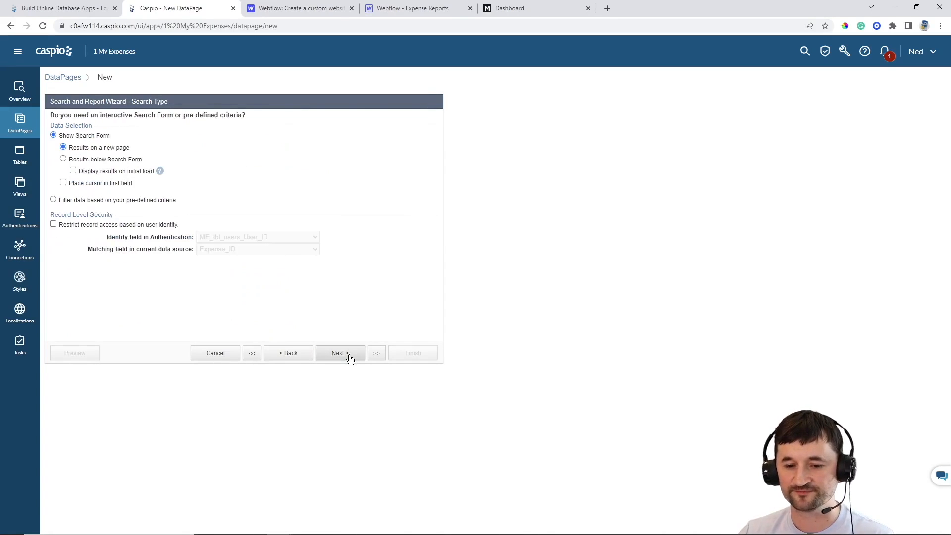
Use pre-defined criteria and restrict records to the logged-in user matched on User_ID
{"action": "left_click", "coordinate": [76, 200]}
{"action": "left_click", "coordinate": [89, 224]}
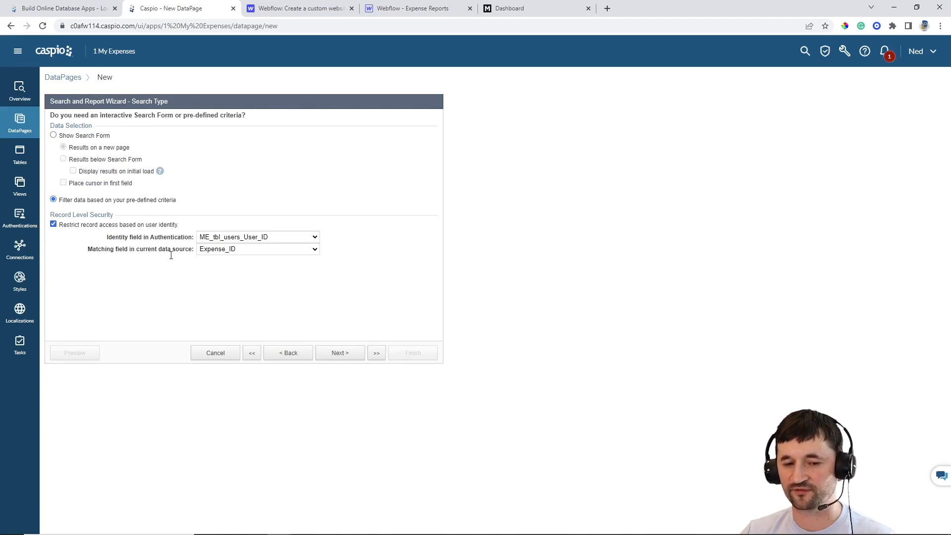
{"action": "left_click", "coordinate": [229, 249]}
{"action": "left_click", "coordinate": [230, 266]}
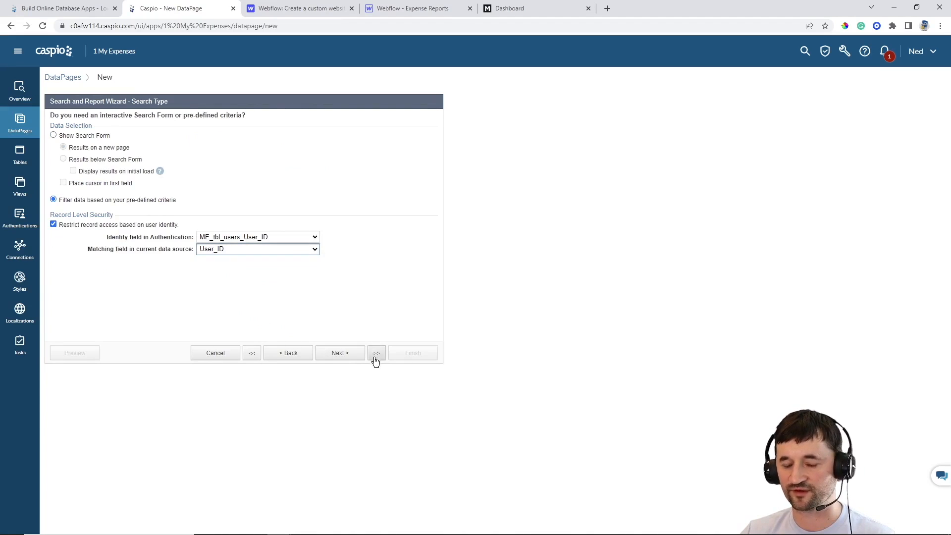
{"action": "left_click", "coordinate": [338, 355]}
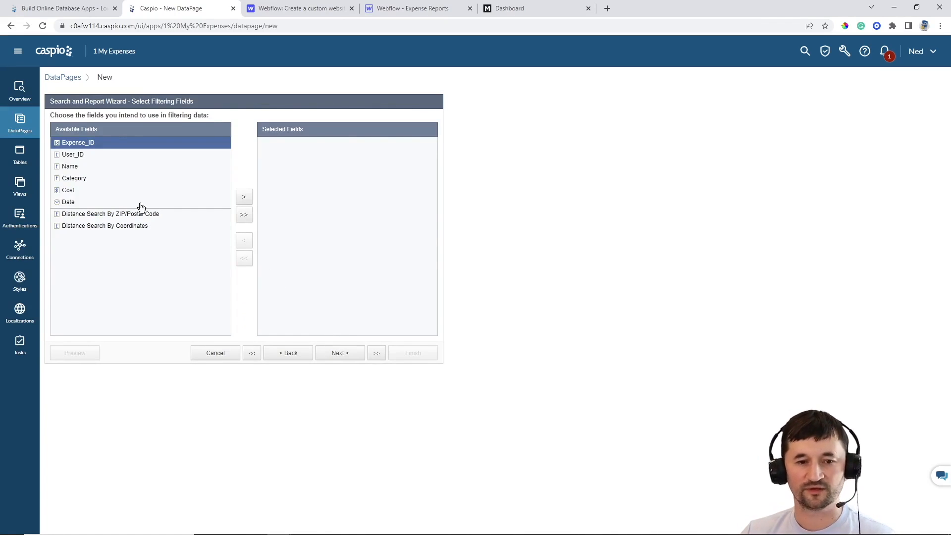
Add a Date filter limited to the current month
{"action": "left_click", "coordinate": [110, 202]}
{"action": "left_click", "coordinate": [244, 197]}
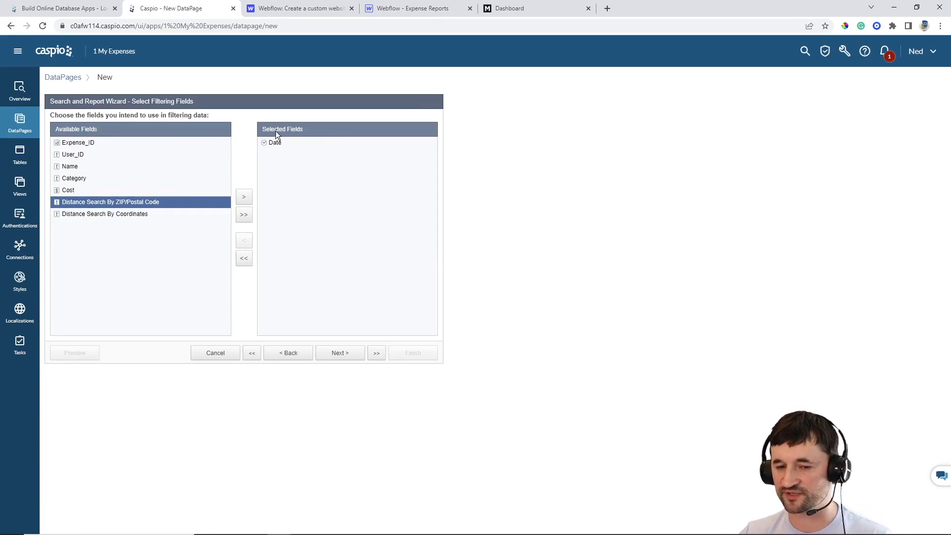
{"action": "left_click", "coordinate": [346, 354]}
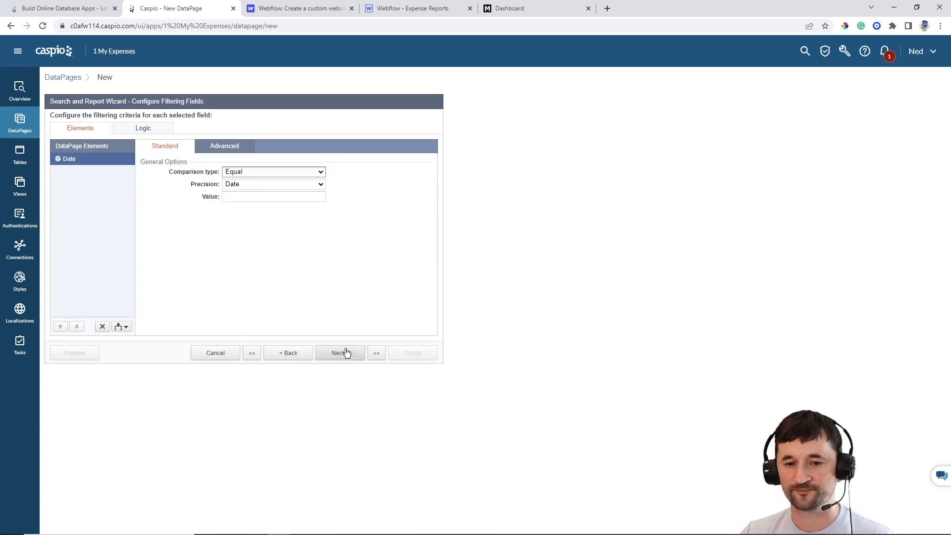
{"action": "left_click", "coordinate": [256, 174]}
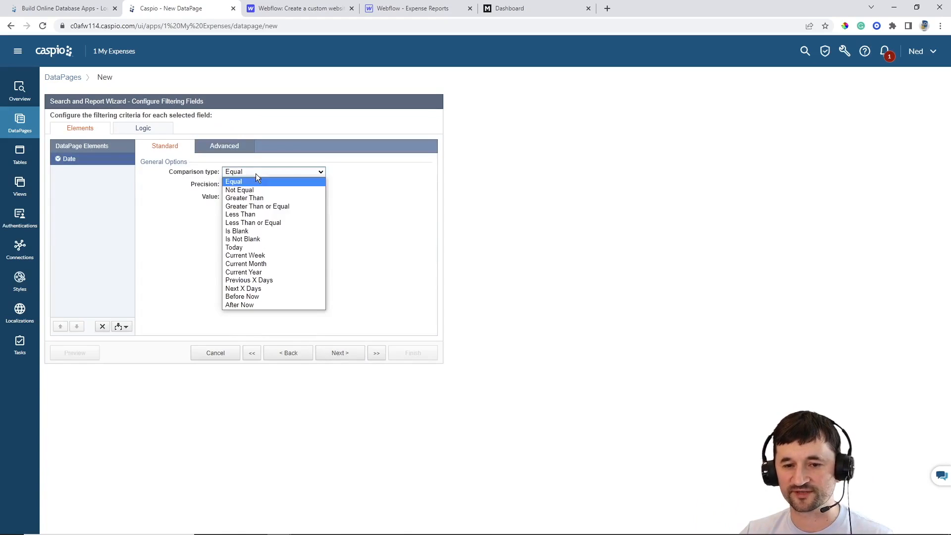
{"action": "left_click", "coordinate": [252, 264]}
{"action": "left_click", "coordinate": [340, 353]}
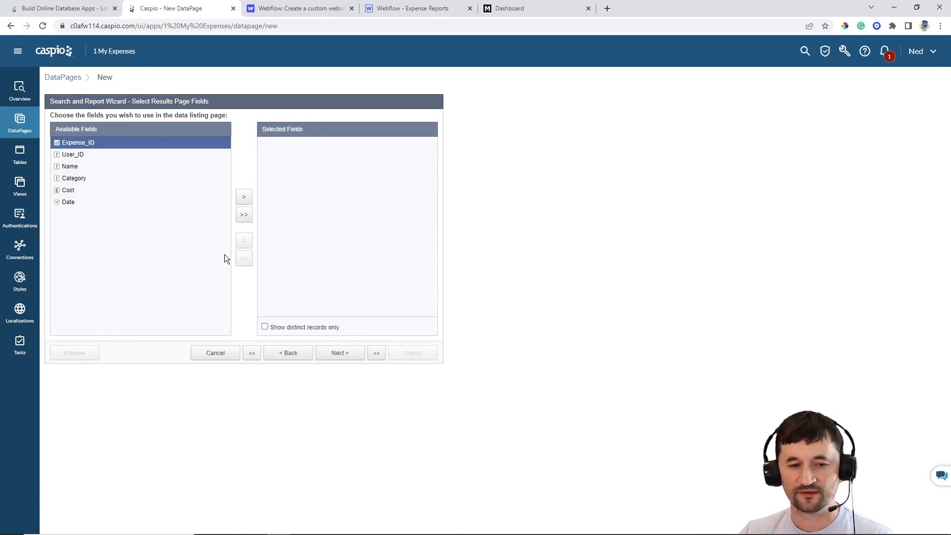
Show Category, Name, Cost and Date as the report's results columns
{"action": "left_click", "coordinate": [74, 178]}
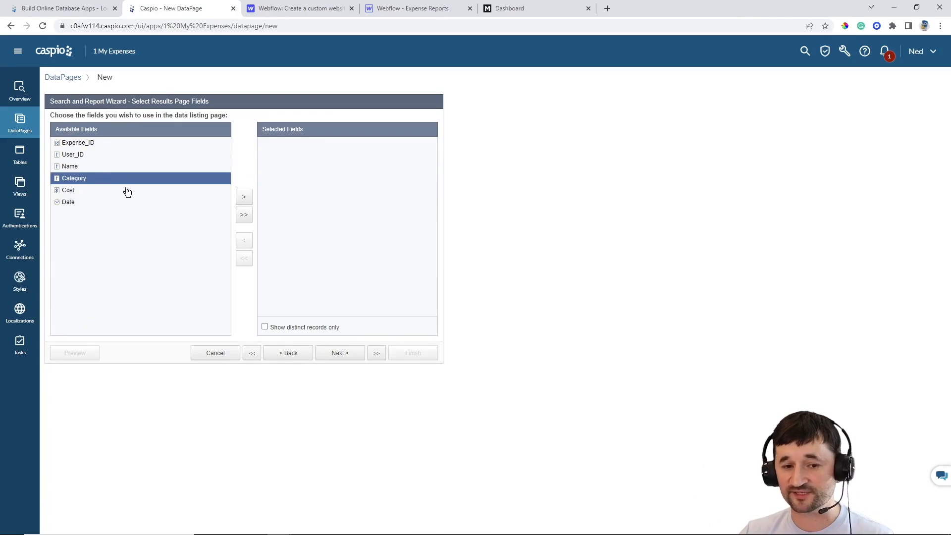
{"action": "left_click", "coordinate": [242, 198]}
{"action": "left_click", "coordinate": [244, 198]}
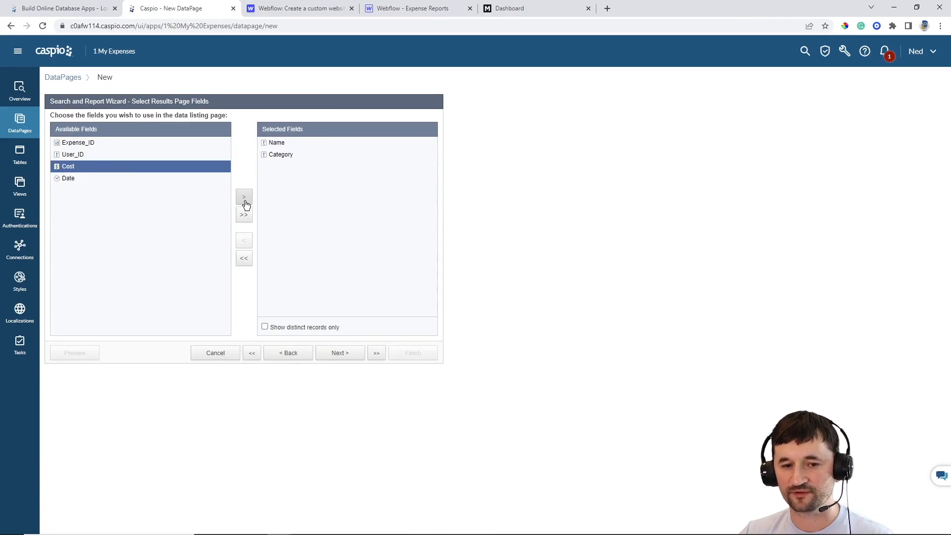
{"action": "left_click", "coordinate": [244, 198]}
{"action": "left_click", "coordinate": [244, 198]}
{"action": "left_click", "coordinate": [344, 353]}
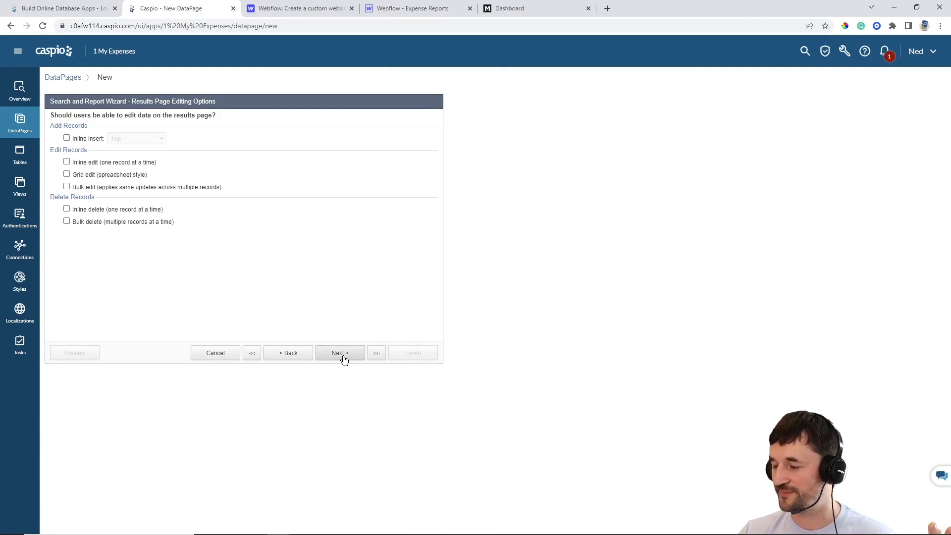
Group the results by Category as collapsible groups that are collapsed by default
{"action": "left_click", "coordinate": [344, 355]}
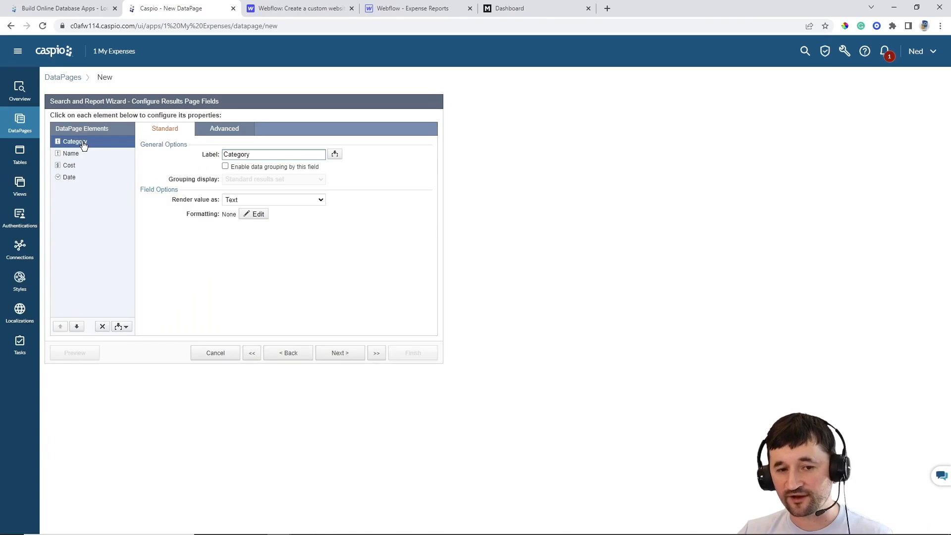
{"action": "left_click", "coordinate": [242, 165]}
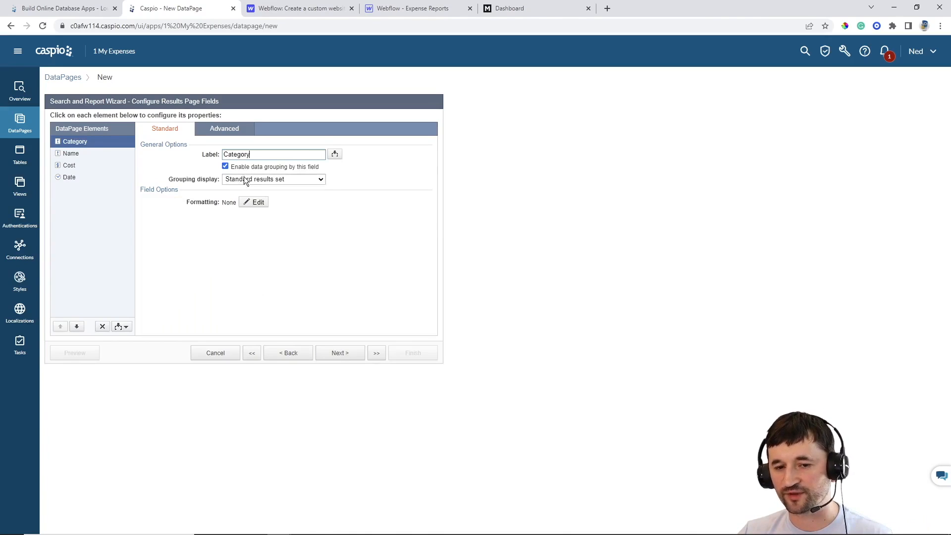
{"action": "left_click", "coordinate": [246, 179]}
{"action": "left_click", "coordinate": [243, 197]}
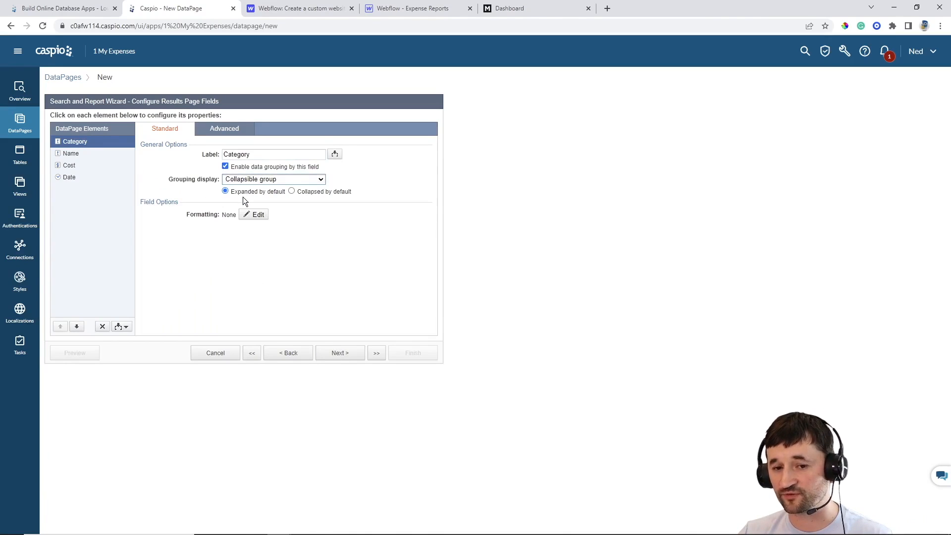
{"action": "left_click", "coordinate": [303, 192]}
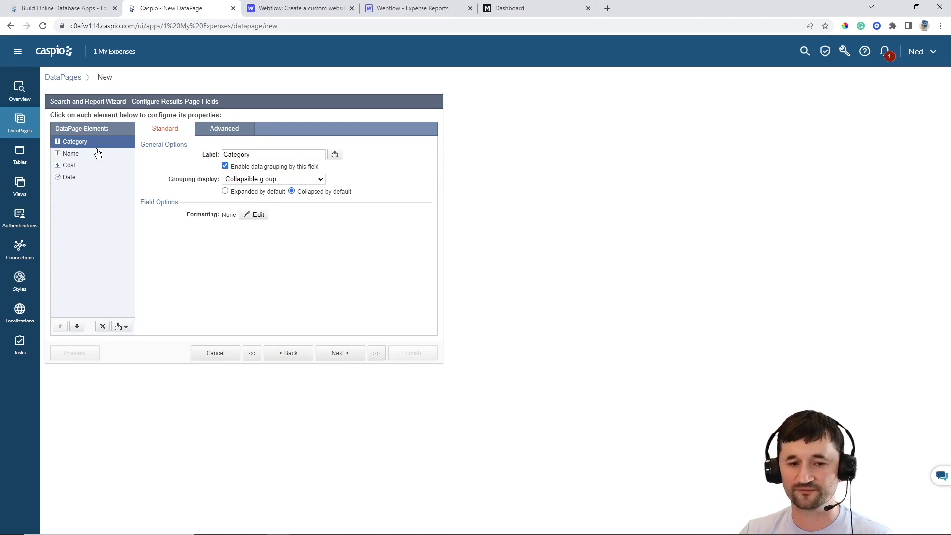
Review the Name, Cost and Date field settings on the results page
{"action": "left_click", "coordinate": [74, 155]}
{"action": "left_click", "coordinate": [68, 168]}
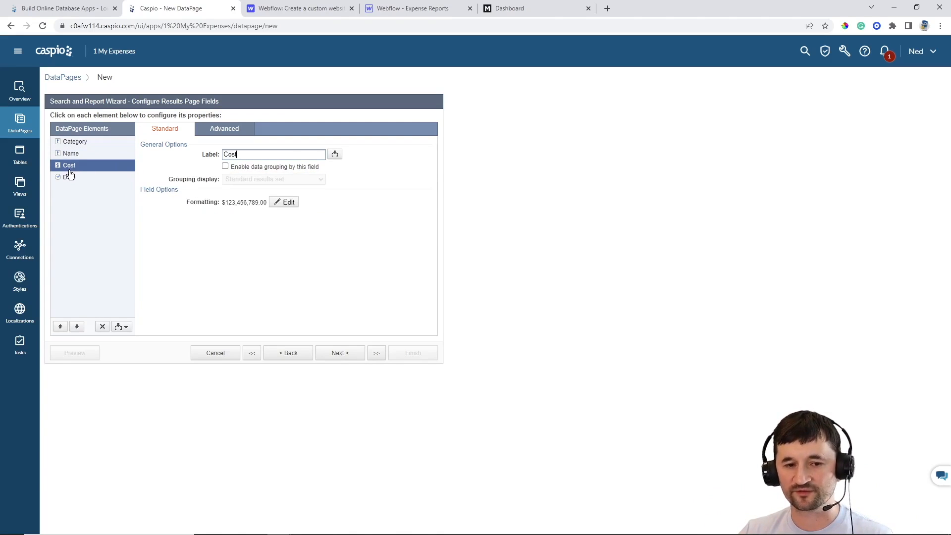
{"action": "left_click", "coordinate": [70, 180]}
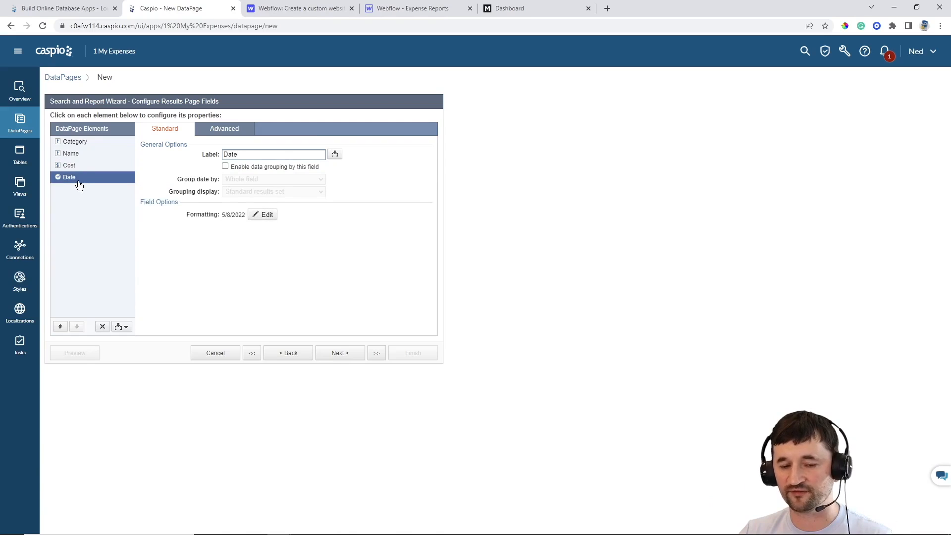
{"action": "left_click", "coordinate": [121, 327]}
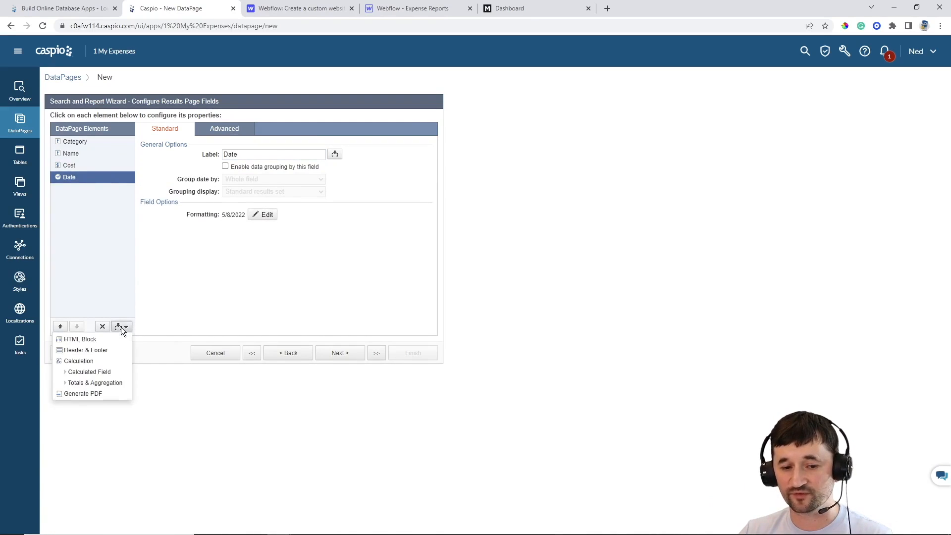
Add a Totals & Aggregation element summing Cost, formatted as currency with 2 decimals
{"action": "left_click", "coordinate": [115, 383]}
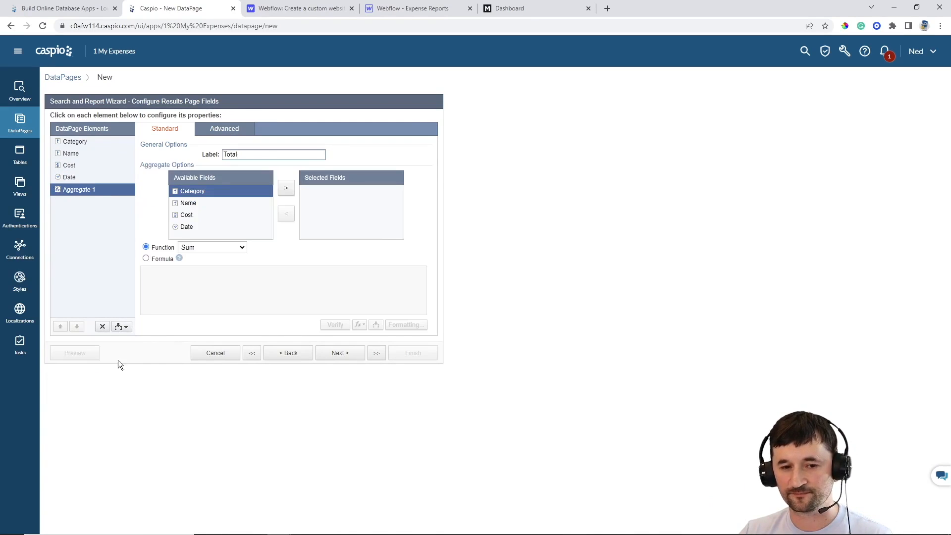
{"action": "left_click", "coordinate": [194, 217]}
{"action": "left_click", "coordinate": [287, 191]}
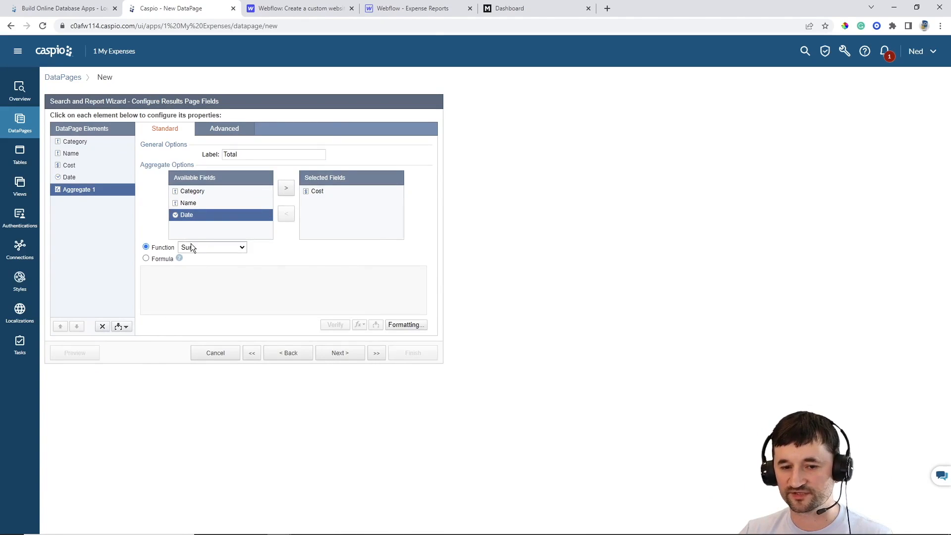
{"action": "left_click", "coordinate": [409, 325]}
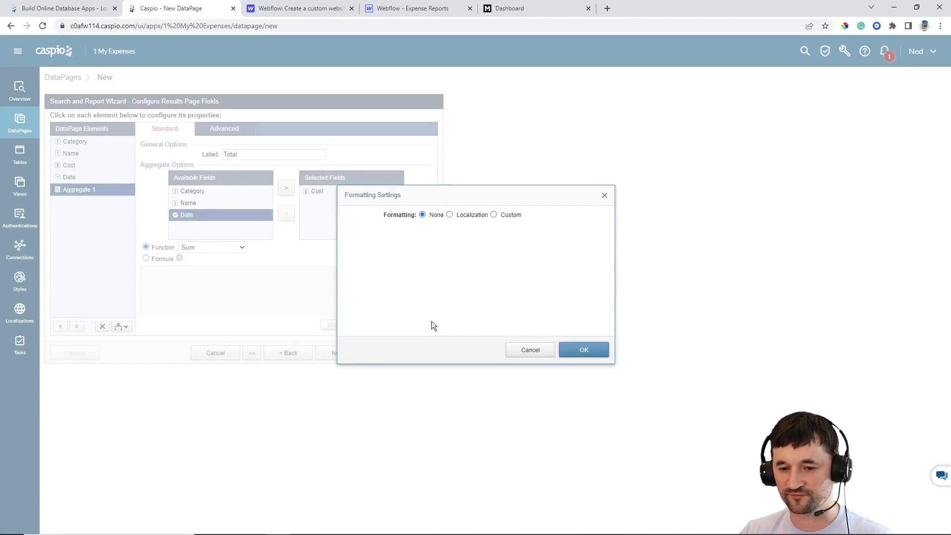
{"action": "left_click", "coordinate": [510, 216]}
{"action": "left_click", "coordinate": [465, 243]}
{"action": "left_click", "coordinate": [448, 271]}
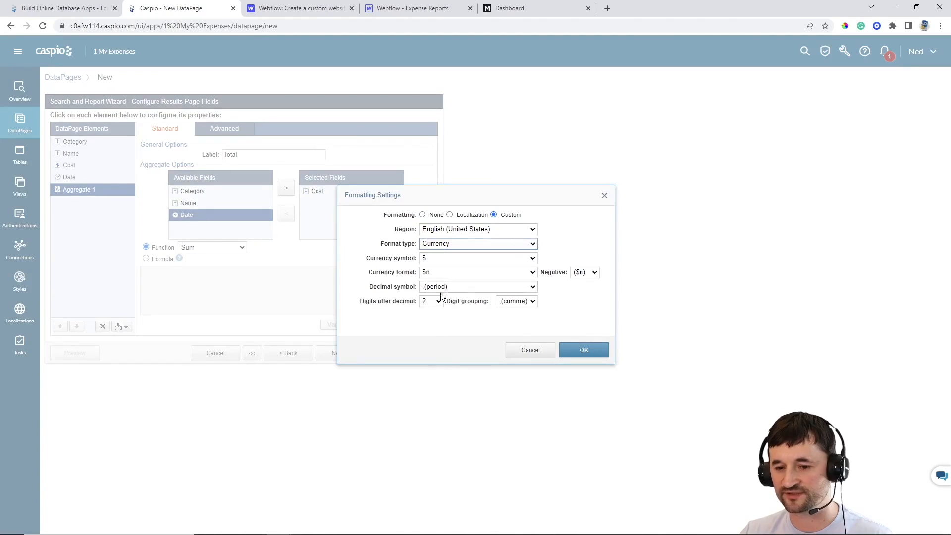
{"action": "left_click", "coordinate": [438, 300]}
{"action": "left_click", "coordinate": [428, 310]}
{"action": "left_click", "coordinate": [581, 352]}
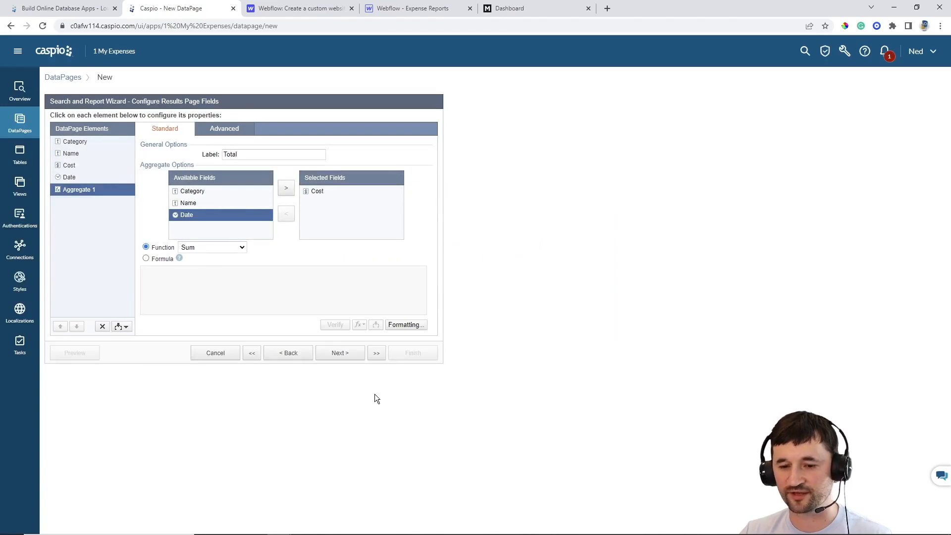
{"action": "left_click", "coordinate": [343, 354]}
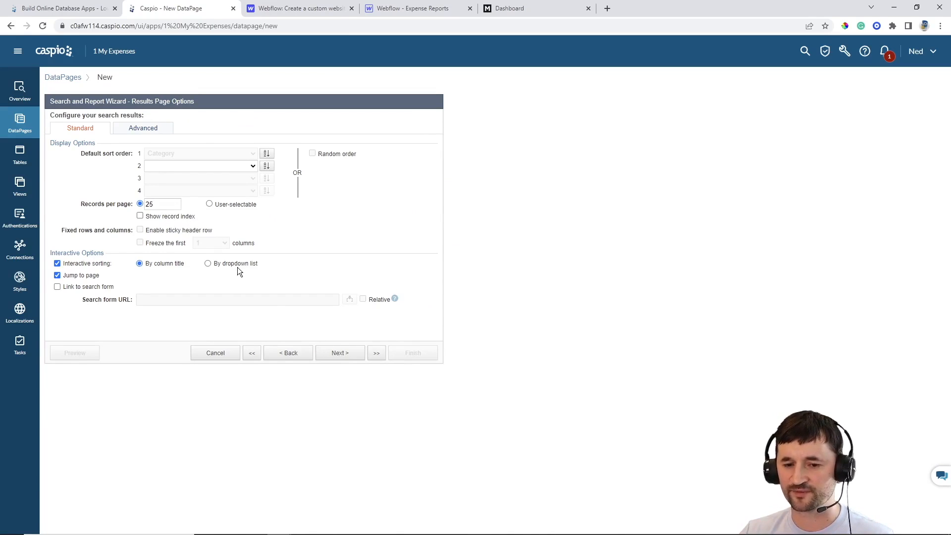
Finish the Grouped Expenses by Category report without a details page
{"action": "left_click", "coordinate": [339, 353]}
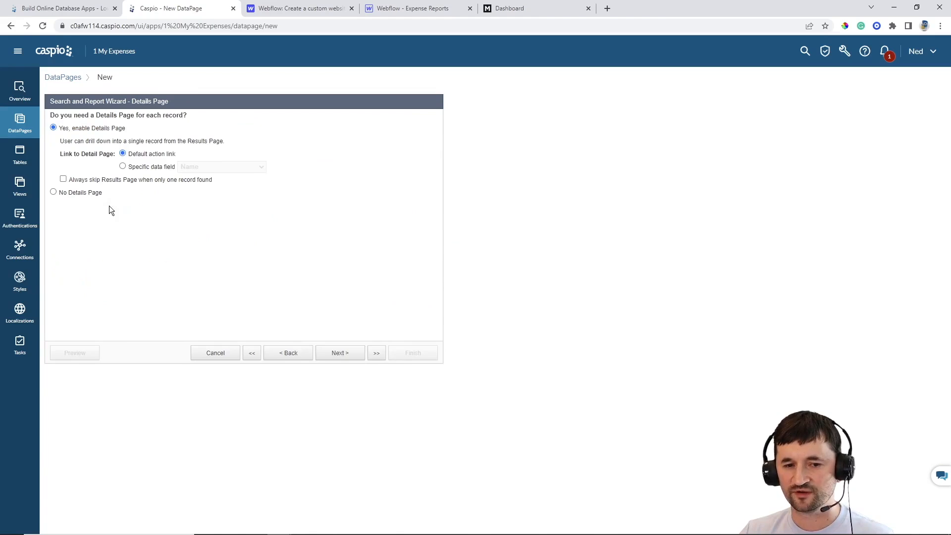
{"action": "left_click", "coordinate": [80, 194]}
{"action": "left_click", "coordinate": [402, 353]}
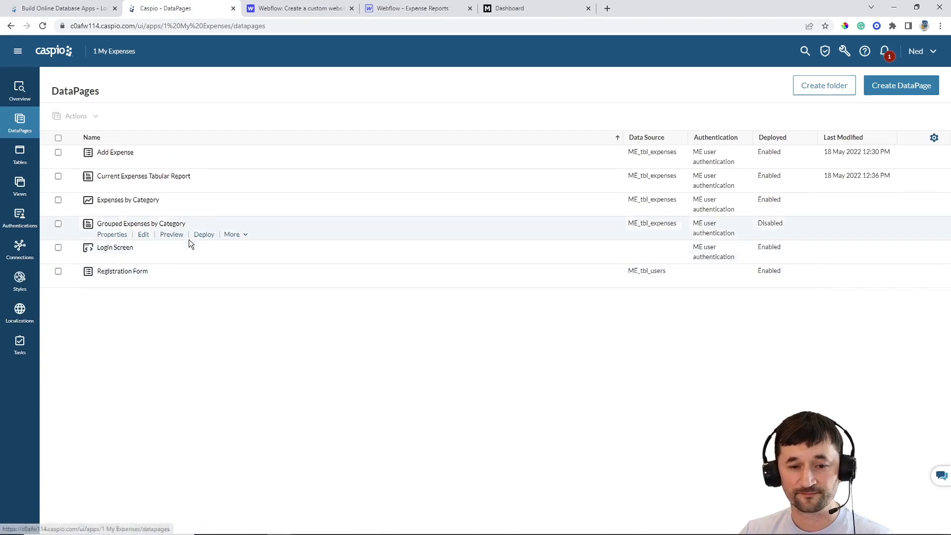
Enable deployment of Grouped Expenses by Category and copy its embed code
{"action": "left_click", "coordinate": [203, 235]}
{"action": "left_click", "coordinate": [426, 181]}
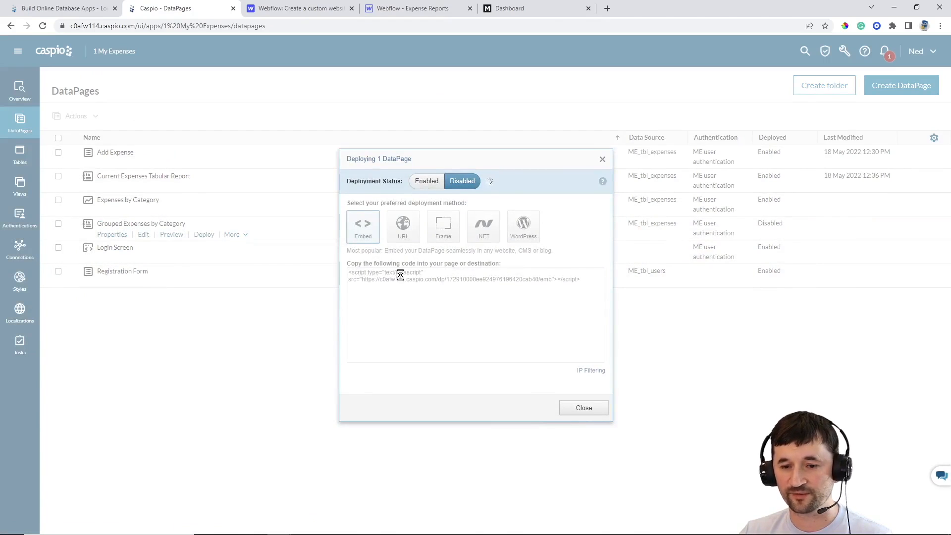
{"action": "left_click", "coordinate": [402, 281]}
{"action": "key", "text": "ctrl+c"}
{"action": "left_click", "coordinate": [571, 406]}
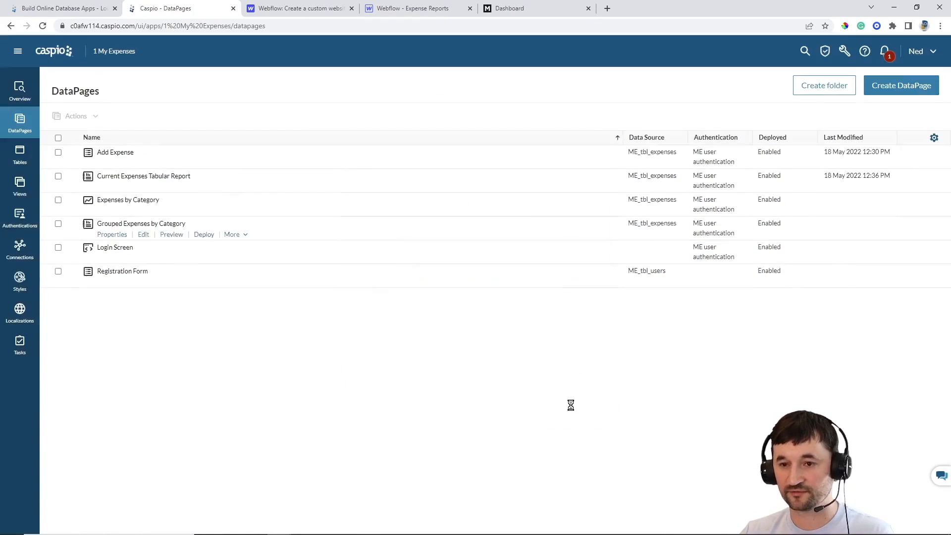
{"action": "left_click", "coordinate": [398, 14]}
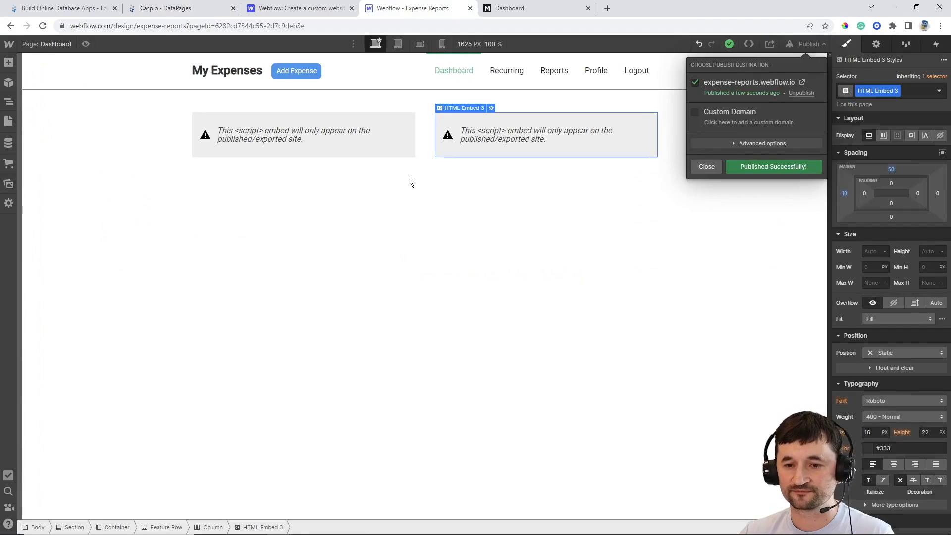
Paste the Caspio report script into the empty HTML embed below the two existing embeds
{"action": "left_click", "coordinate": [707, 179]}
{"action": "left_click", "coordinate": [449, 197]}
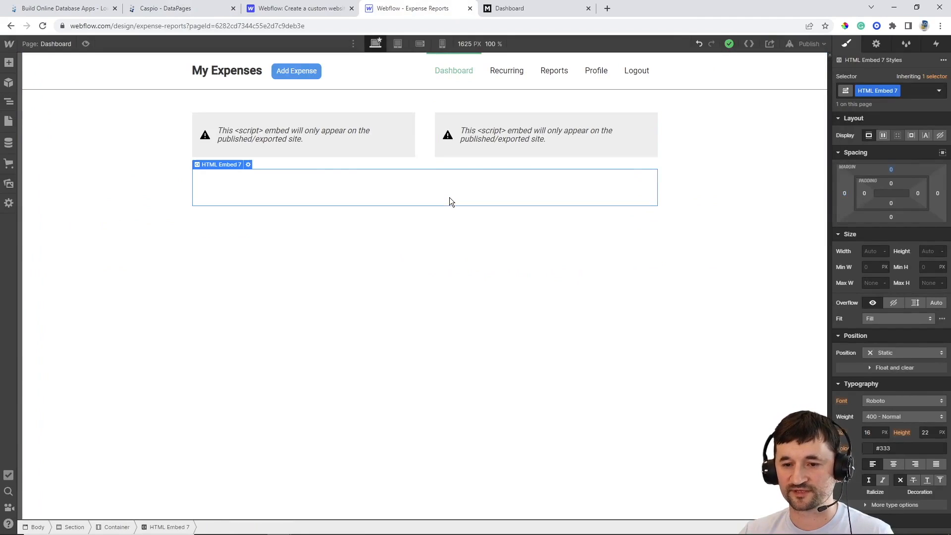
{"action": "double_click", "coordinate": [427, 184]}
{"action": "key", "text": "ctrl+v"}
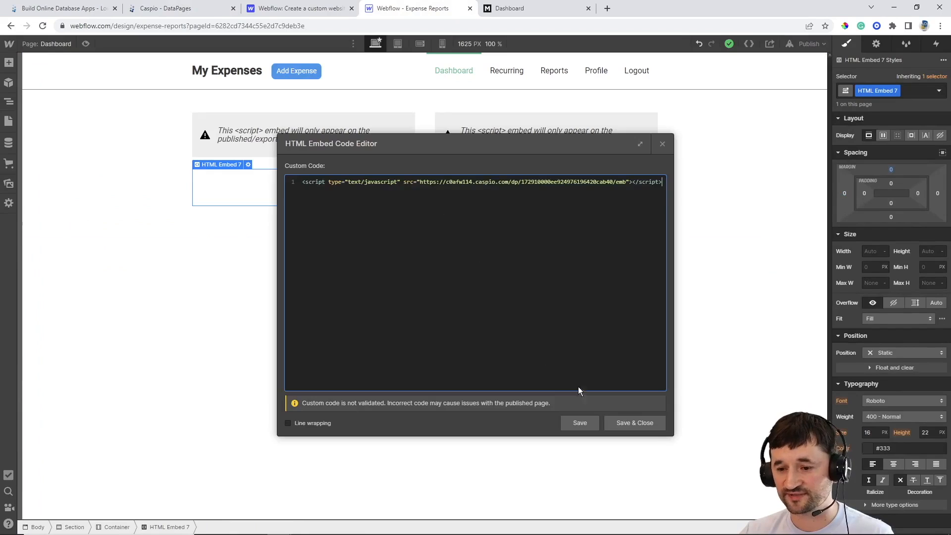
{"action": "left_click", "coordinate": [625, 423]}
Publish the Webflow site to expense-reports.webflow.io
{"action": "left_click", "coordinate": [804, 43]}
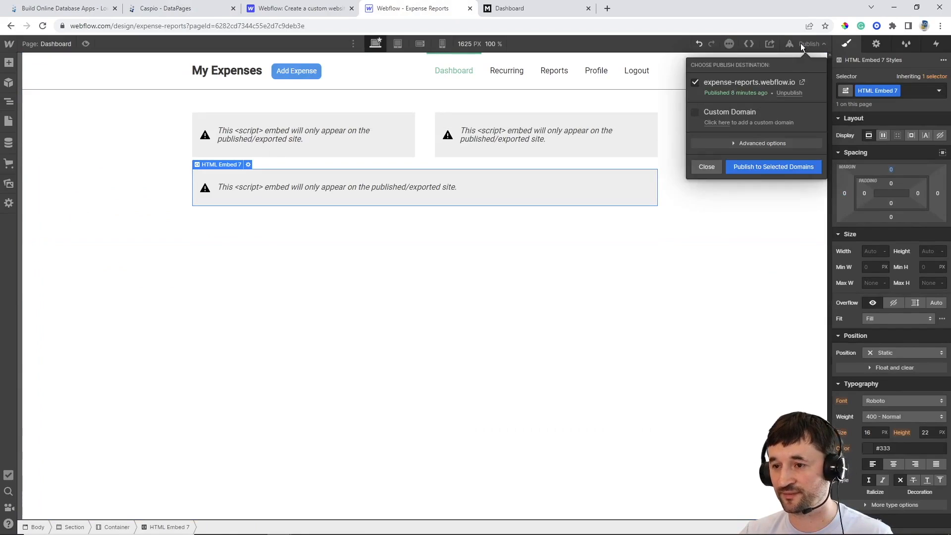
{"action": "left_click", "coordinate": [765, 168]}
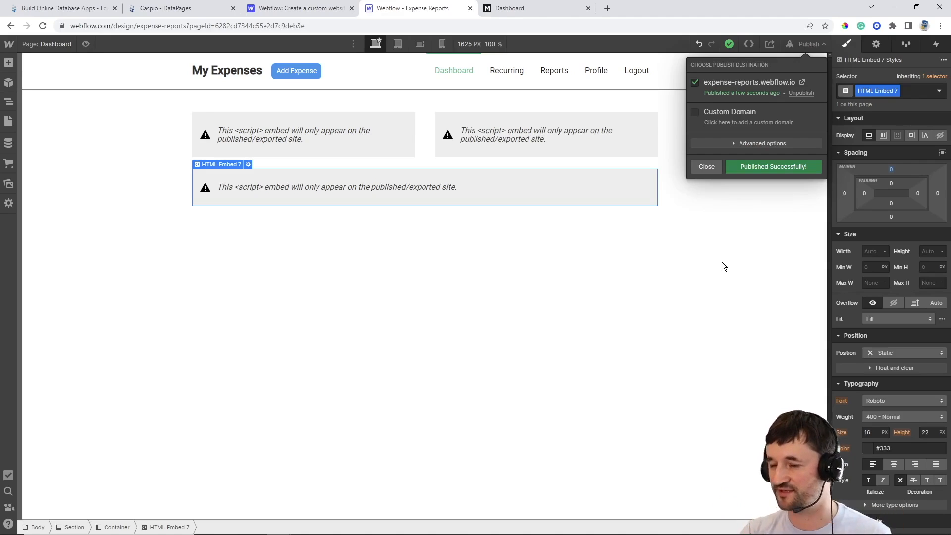
{"action": "left_click", "coordinate": [708, 168]}
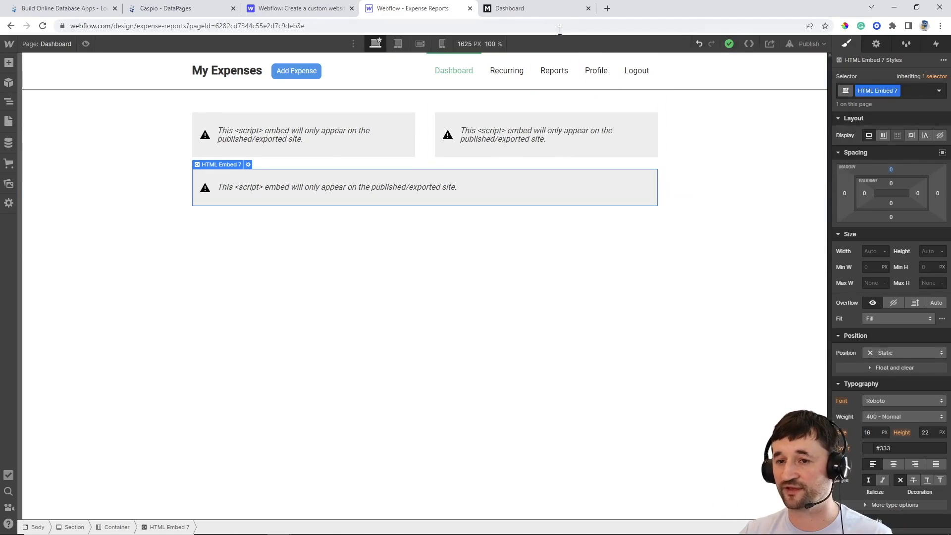
{"action": "left_click", "coordinate": [549, 15]}
Reload the dashboard and expand, then collapse, the Auto, Bills & Utilities, Entertainment and Groceries groups
{"action": "left_click", "coordinate": [45, 27]}
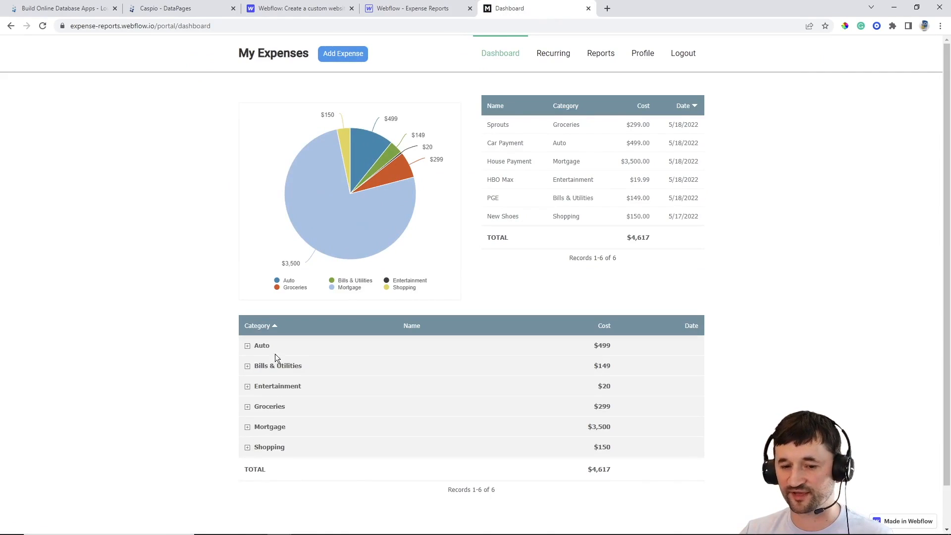
{"action": "left_click", "coordinate": [247, 347]}
{"action": "left_click", "coordinate": [247, 347]}
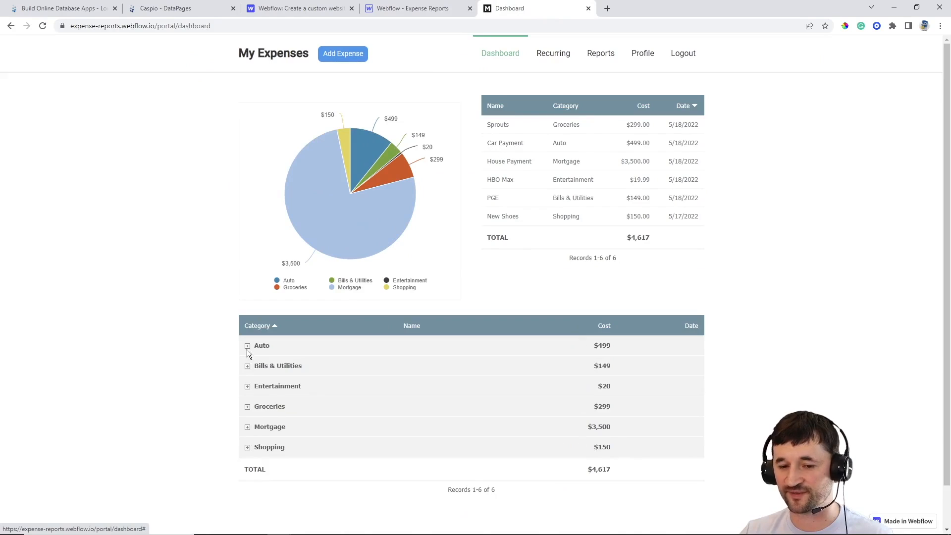
{"action": "left_click", "coordinate": [247, 367]}
{"action": "left_click", "coordinate": [247, 367]}
{"action": "left_click", "coordinate": [247, 387]}
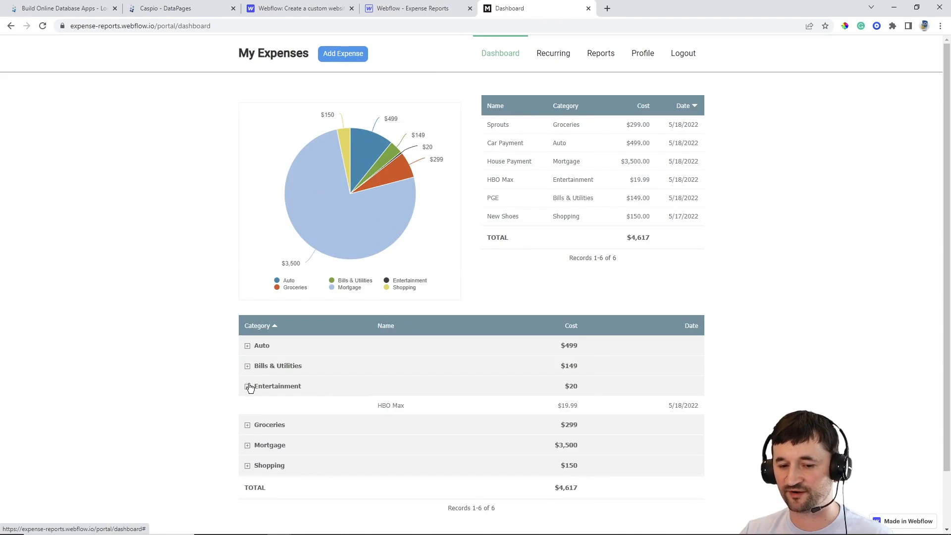
{"action": "left_click", "coordinate": [249, 386]}
{"action": "left_click", "coordinate": [249, 410]}
{"action": "left_click", "coordinate": [248, 410]}
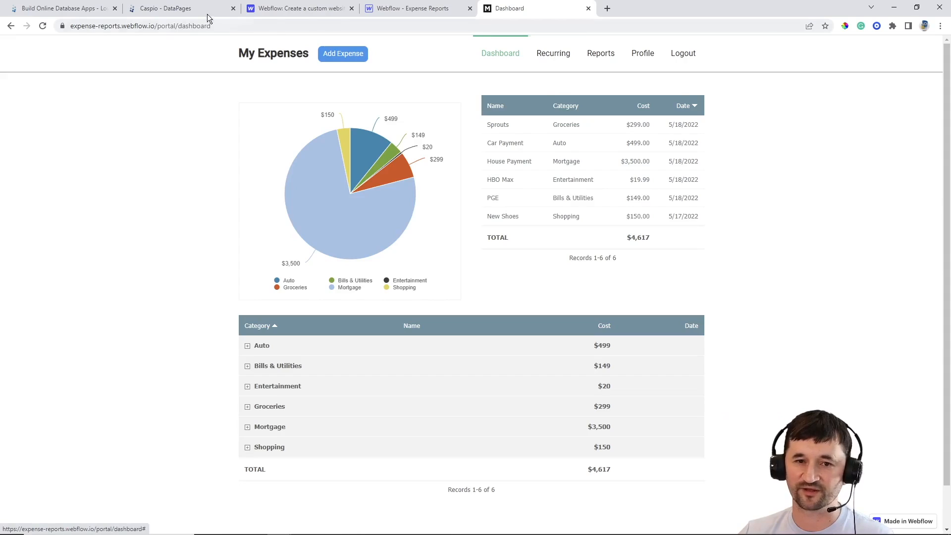
{"action": "left_click", "coordinate": [185, 11]}
Start a new tabular report DataPage on ME_tbl_recurring_expenses
{"action": "left_click", "coordinate": [895, 92]}
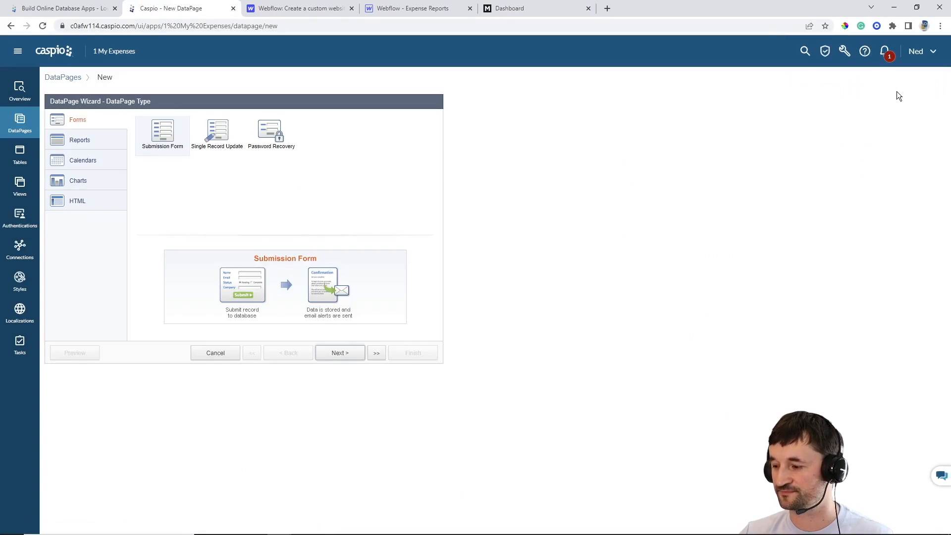
{"action": "left_click", "coordinate": [93, 142]}
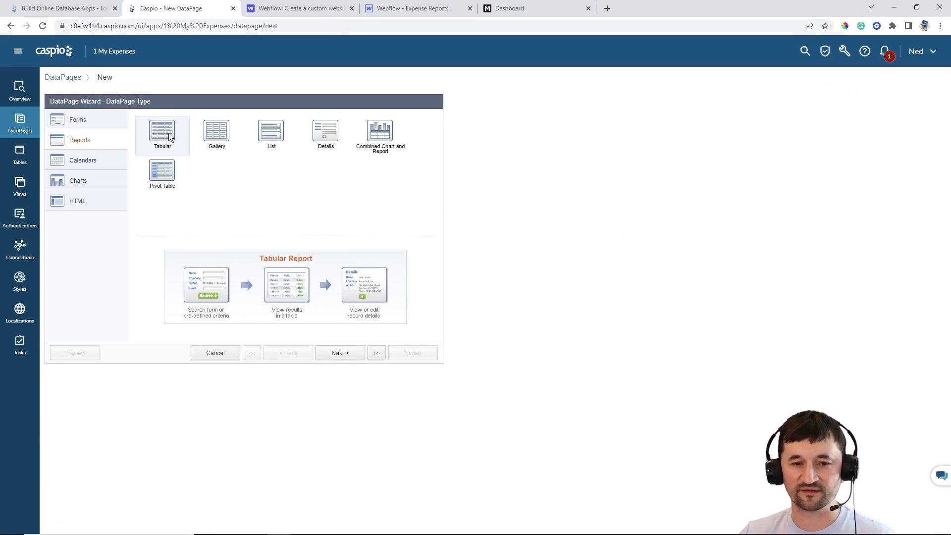
{"action": "left_click", "coordinate": [340, 353]}
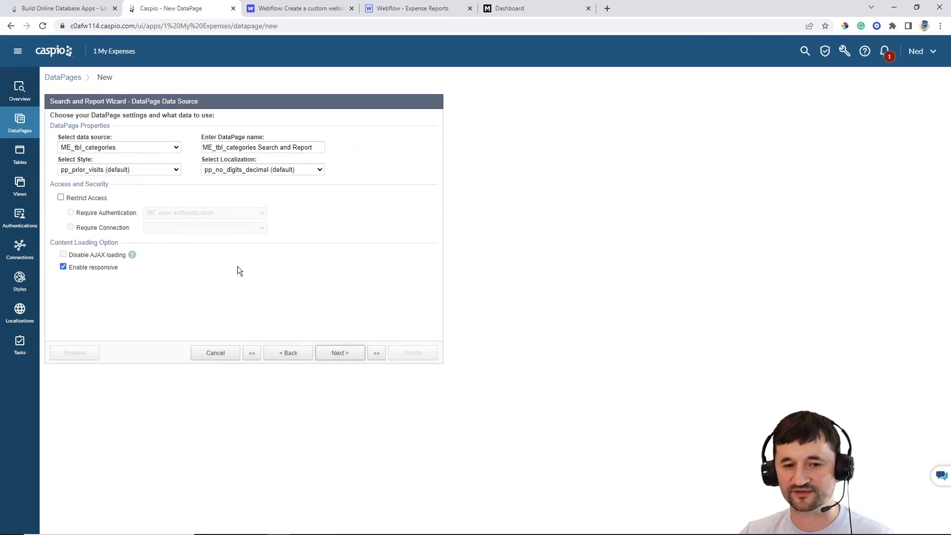
{"action": "left_click", "coordinate": [112, 150]}
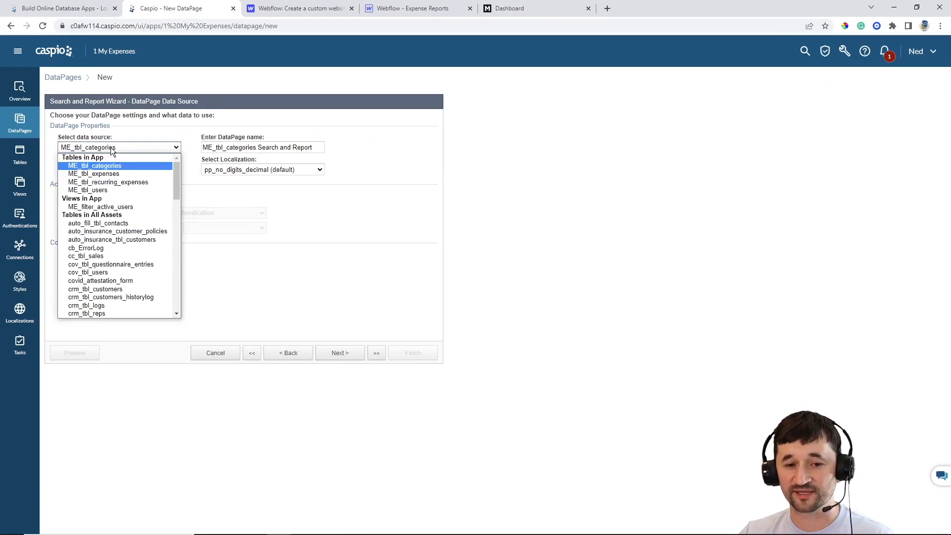
{"action": "left_click", "coordinate": [115, 183]}
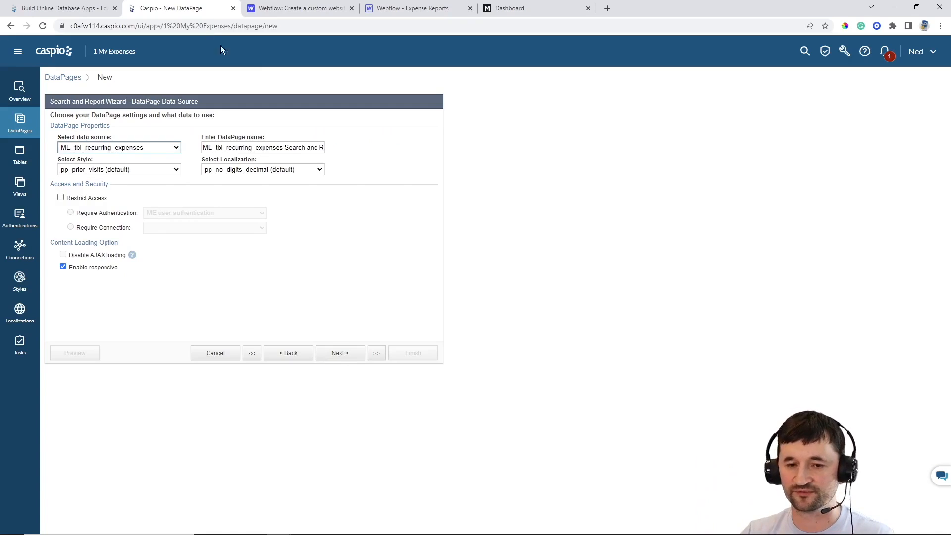
Name the report 'Recurreng Expenses Report' with Gray style, English localization and login-restricted access
{"action": "left_click", "coordinate": [266, 147]}
{"action": "key", "text": "ctrl+a"}
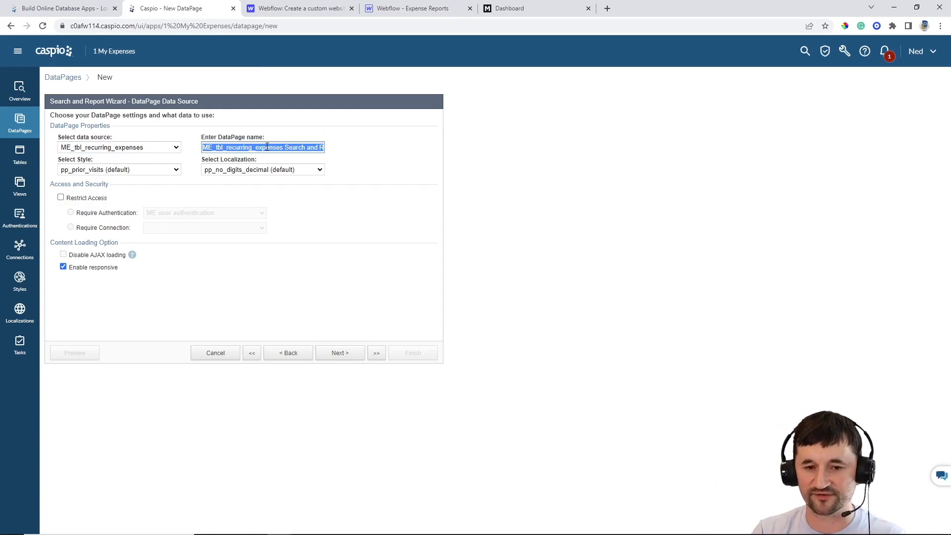
{"action": "type", "text": "Recurreng "}
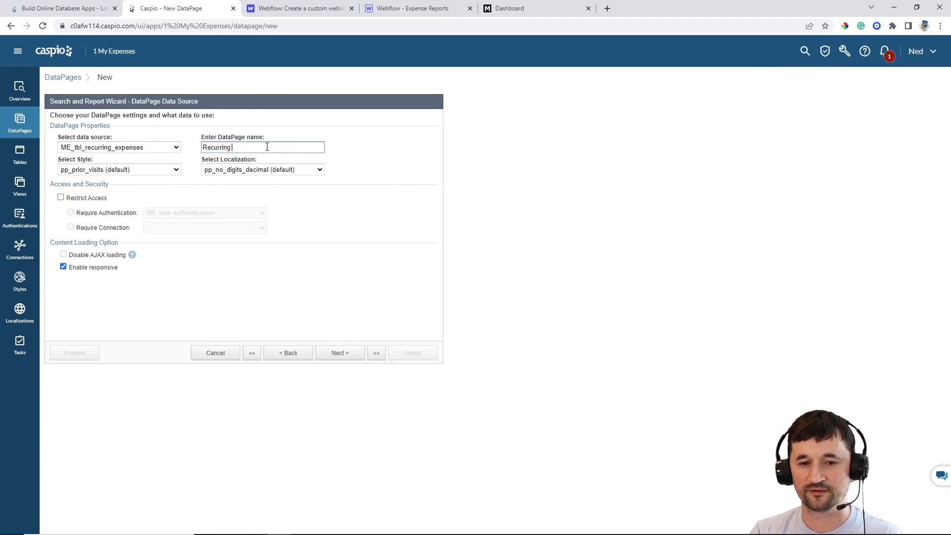
{"action": "type", "text": "Expenses Report"}
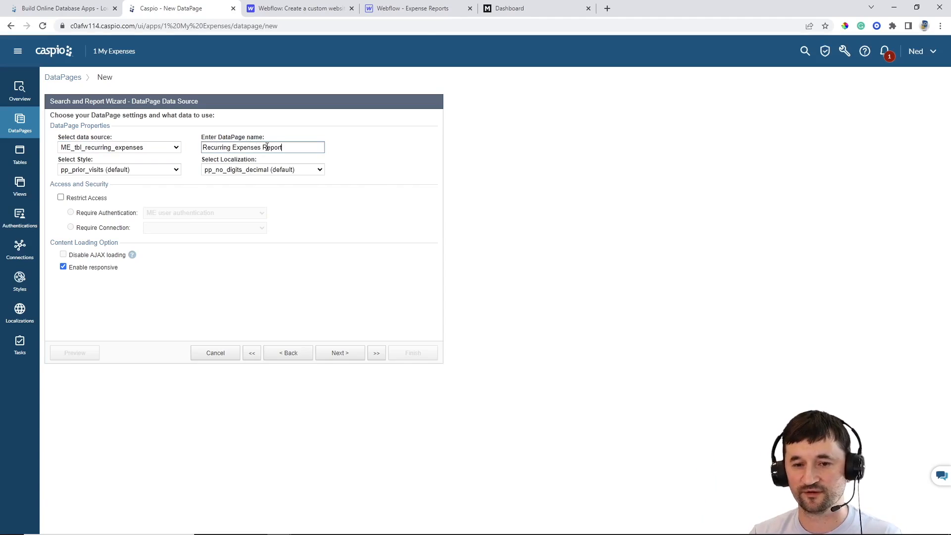
{"action": "left_click", "coordinate": [148, 171]}
{"action": "scroll", "coordinate": [135, 194], "scroll_direction": "up", "scroll_amount": 10}
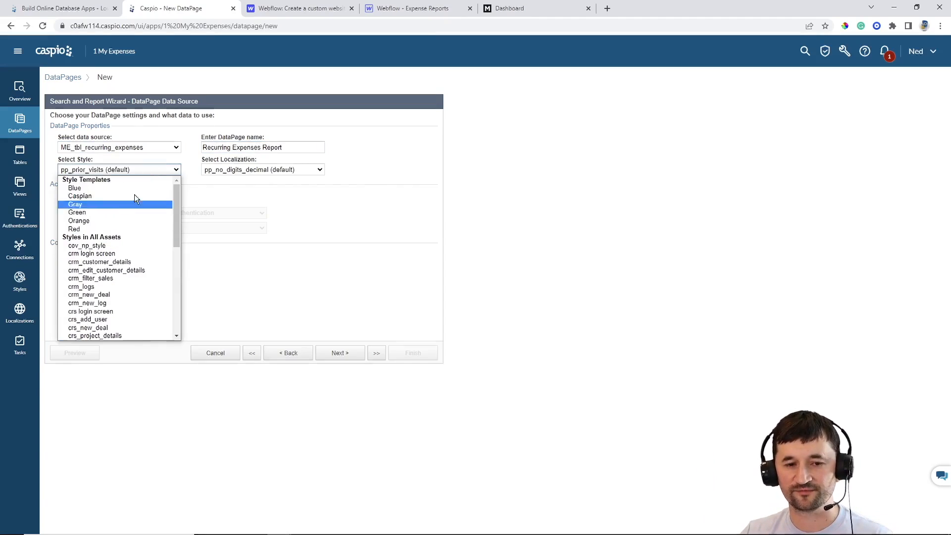
{"action": "left_click", "coordinate": [105, 207]}
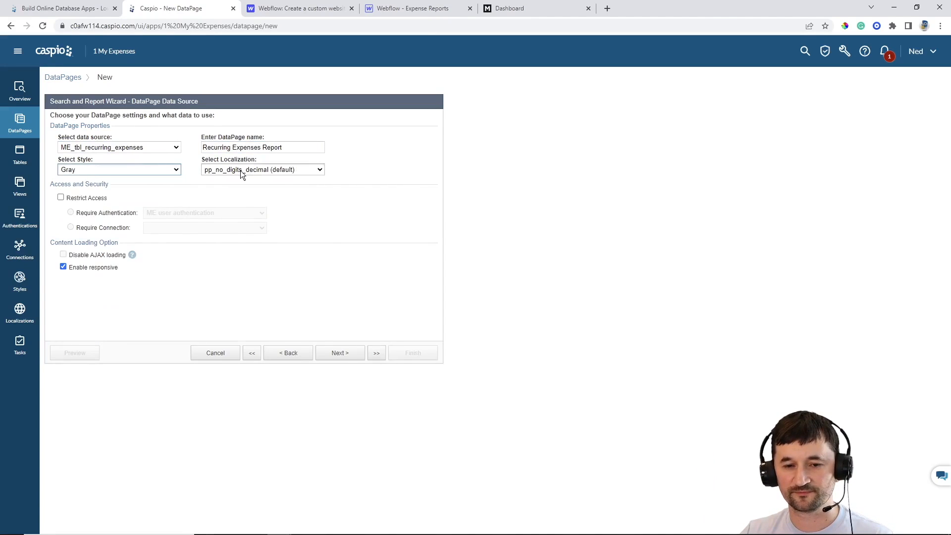
{"action": "left_click", "coordinate": [240, 170]}
{"action": "scroll", "coordinate": [250, 221], "scroll_direction": "up", "scroll_amount": 5}
{"action": "left_click", "coordinate": [249, 207]}
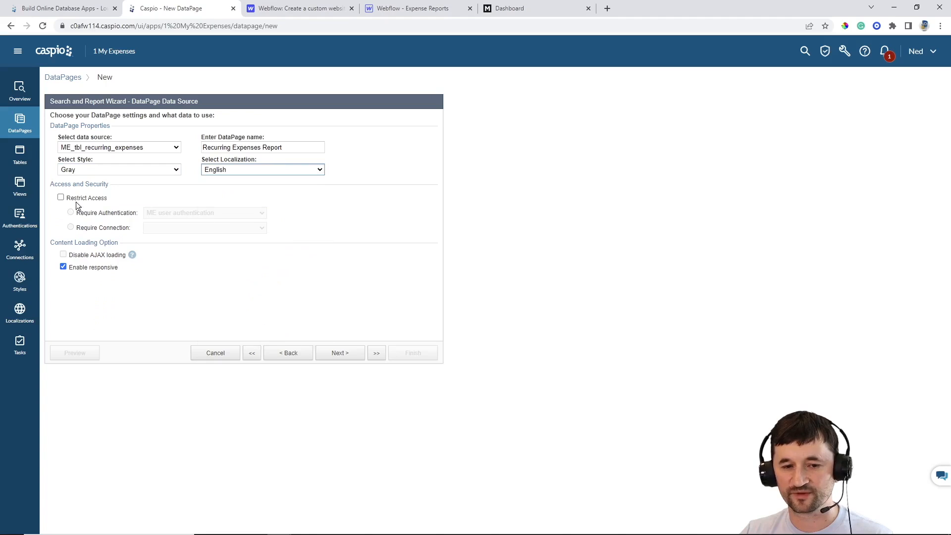
{"action": "left_click", "coordinate": [60, 197]}
{"action": "left_click", "coordinate": [336, 353]}
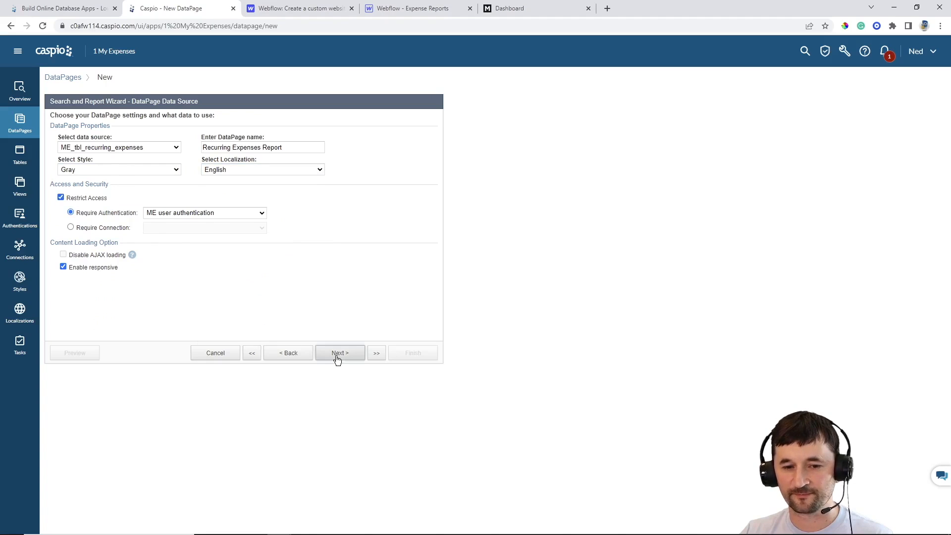
Restrict records to the logged-in user matched on User_ID, using pre-defined criteria
{"action": "left_click", "coordinate": [90, 226]}
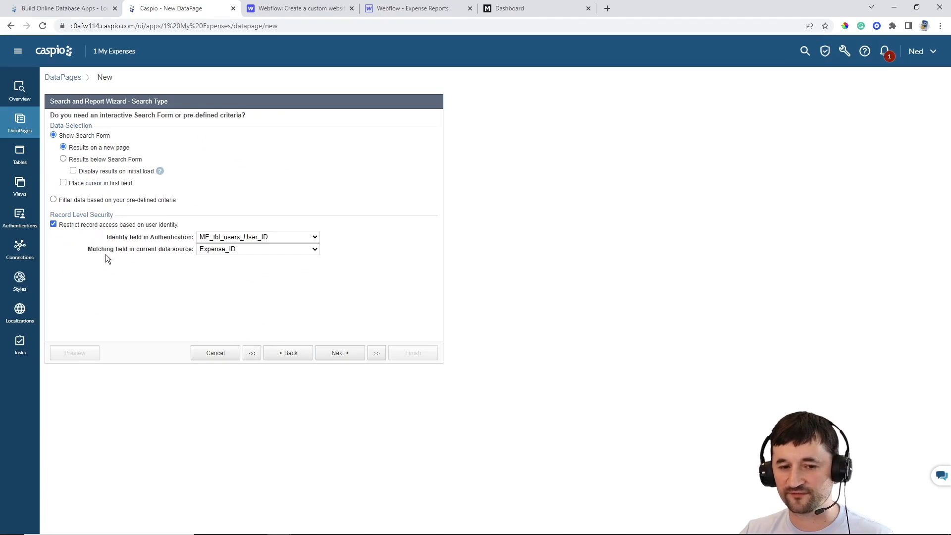
{"action": "left_click", "coordinate": [234, 250]}
{"action": "left_click", "coordinate": [233, 266]}
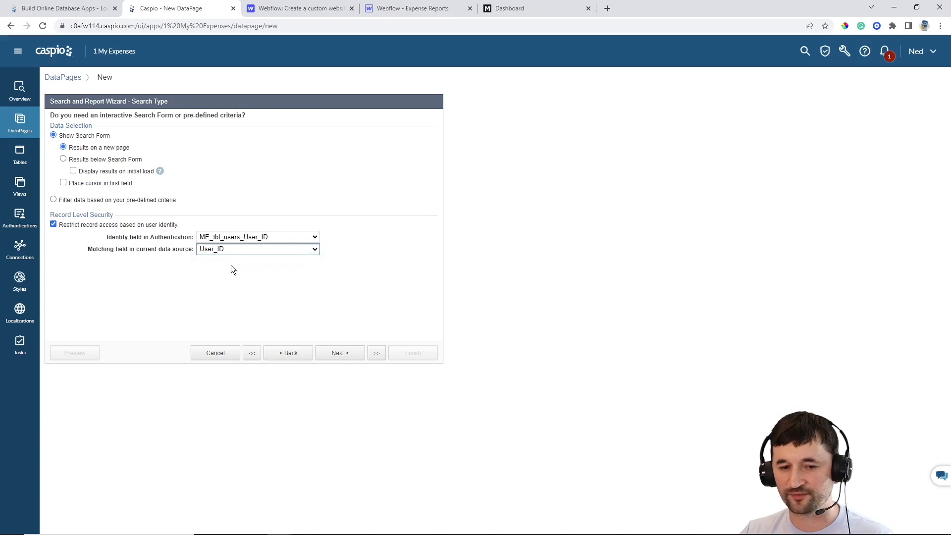
{"action": "left_click", "coordinate": [103, 199]}
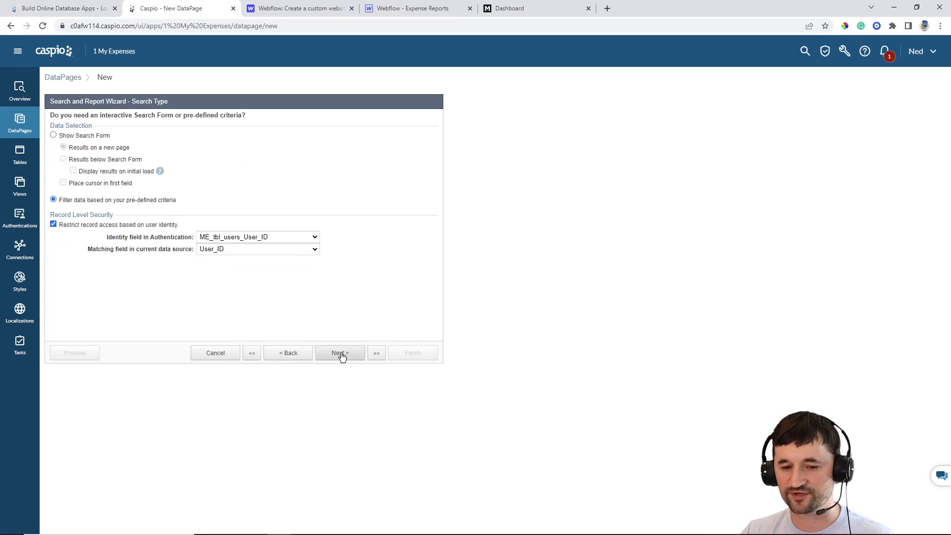
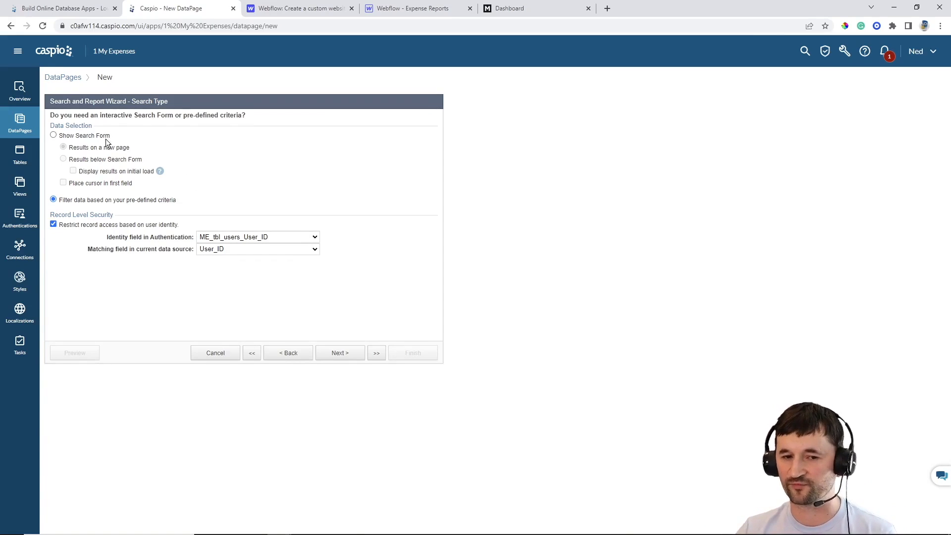
Skip search type and filtering, then add Name, Category, Cost, Recurring and Date as results fields
{"action": "left_click", "coordinate": [343, 355]}
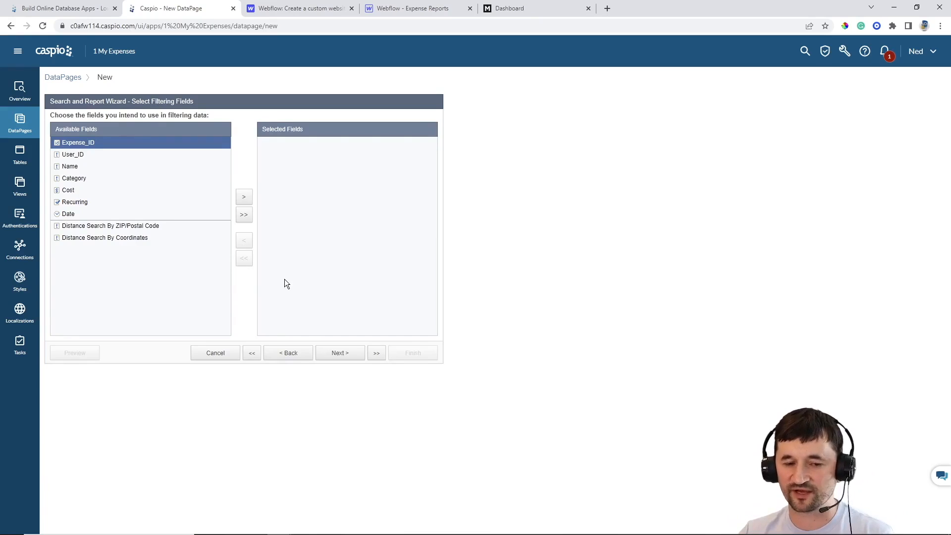
{"action": "left_click", "coordinate": [342, 359]}
{"action": "left_click", "coordinate": [78, 168]}
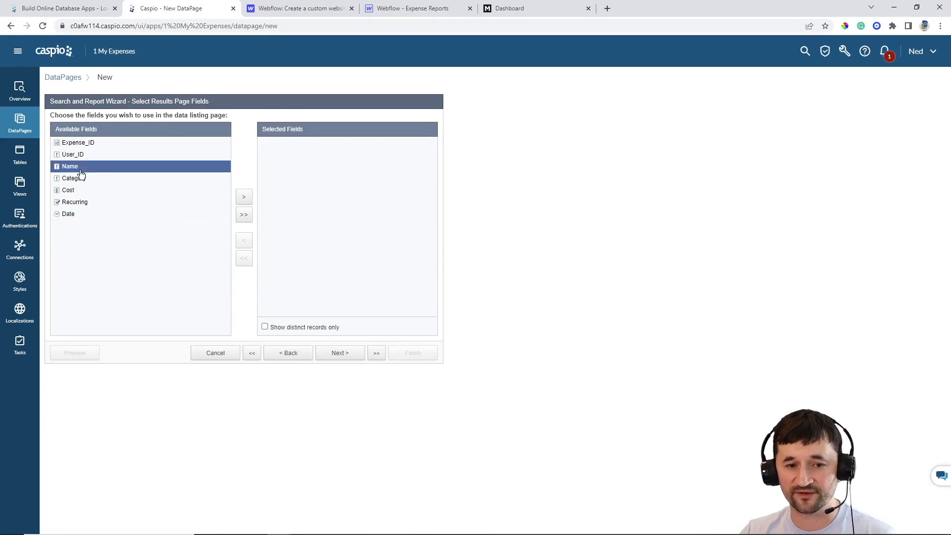
{"action": "left_click", "coordinate": [244, 198]}
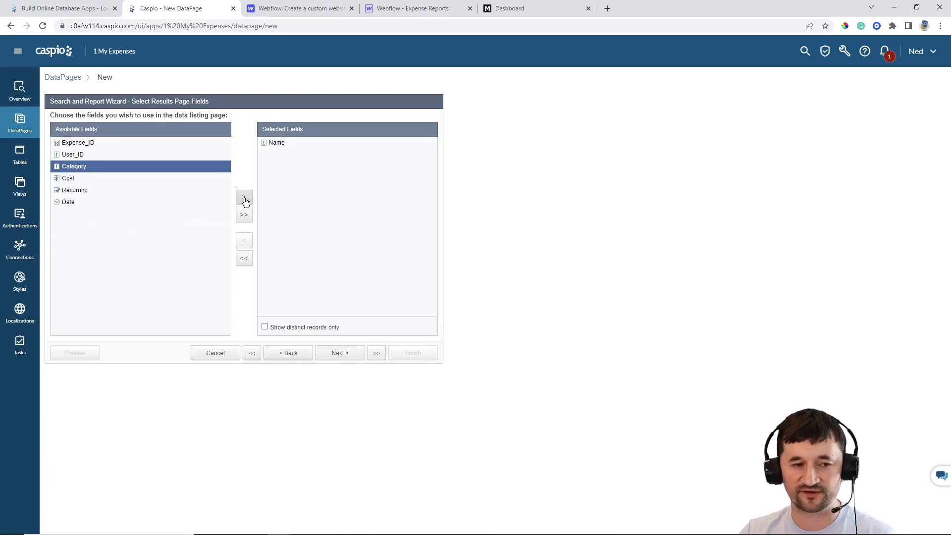
{"action": "left_click", "coordinate": [244, 199]}
{"action": "left_click", "coordinate": [244, 199]}
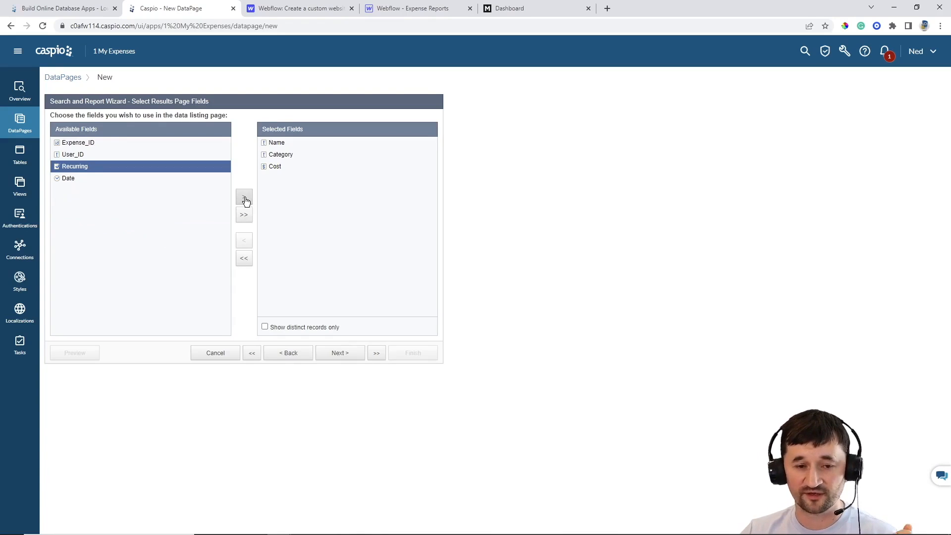
{"action": "left_click", "coordinate": [244, 198]}
{"action": "left_click", "coordinate": [245, 198]}
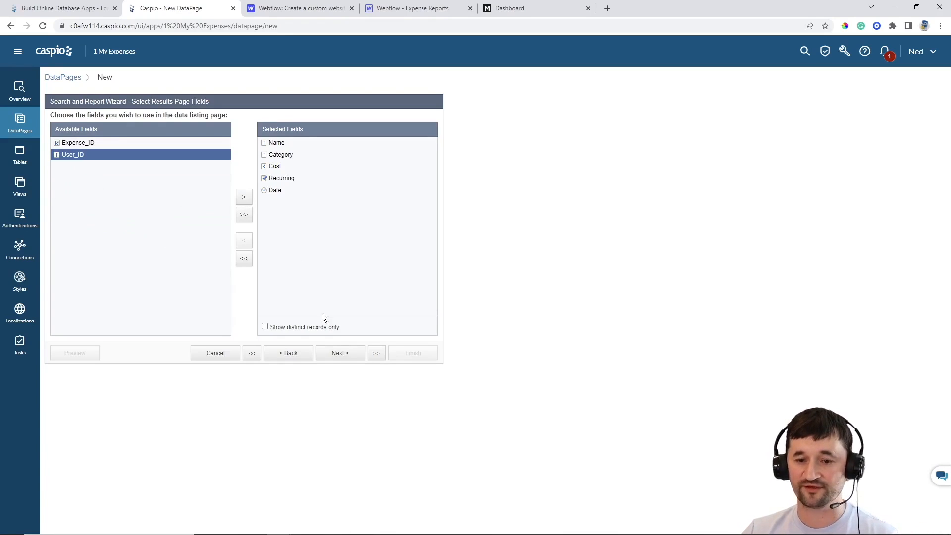
{"action": "left_click", "coordinate": [336, 354]}
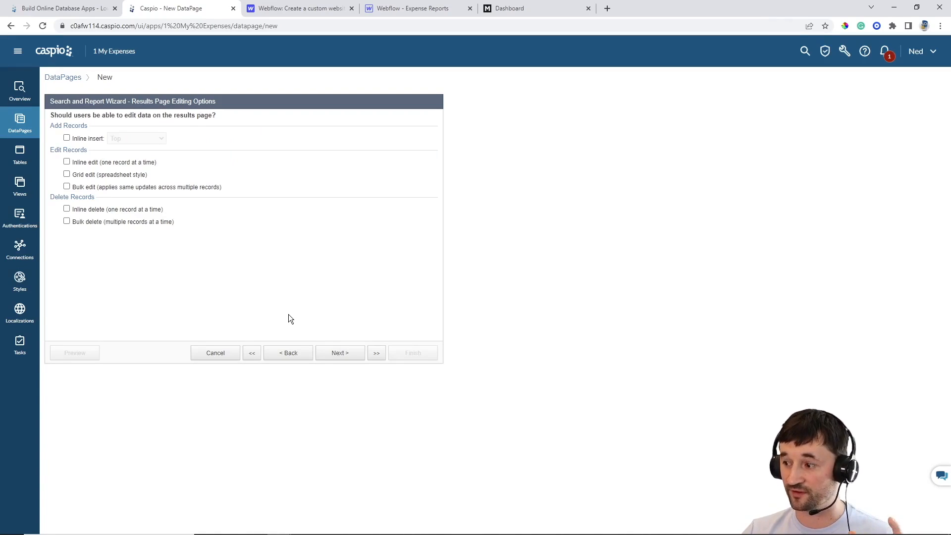
Enable inline edit, inline delete and inline insert at the Top of the results page
{"action": "left_click", "coordinate": [87, 163]}
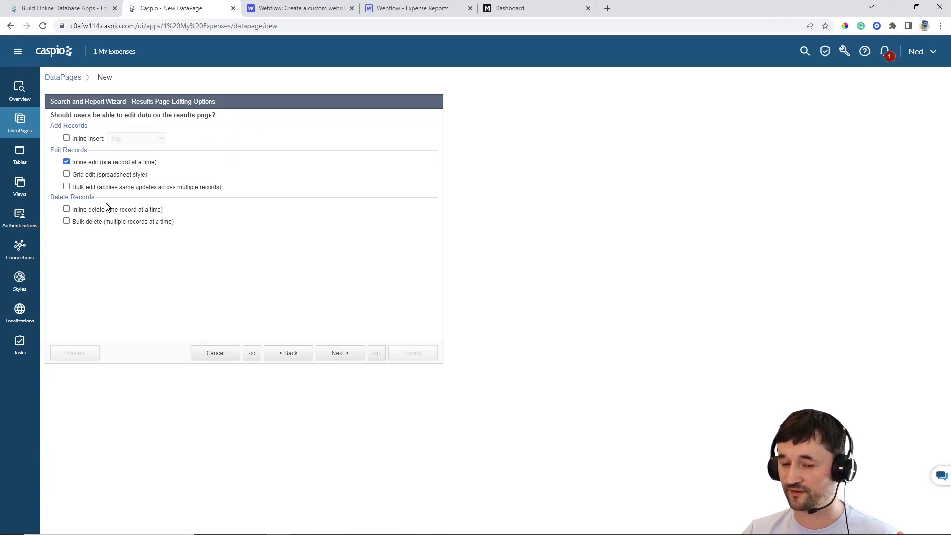
{"action": "left_click", "coordinate": [98, 210]}
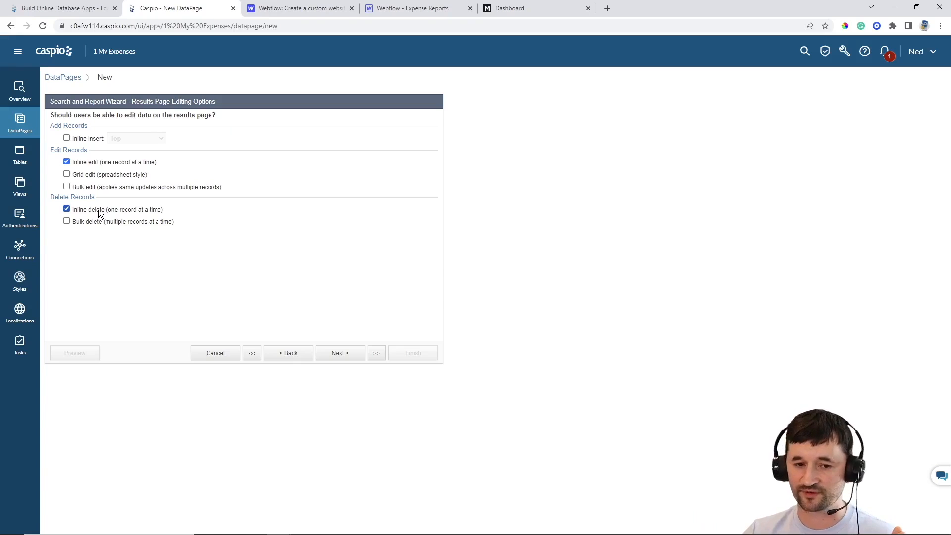
{"action": "left_click", "coordinate": [81, 140]}
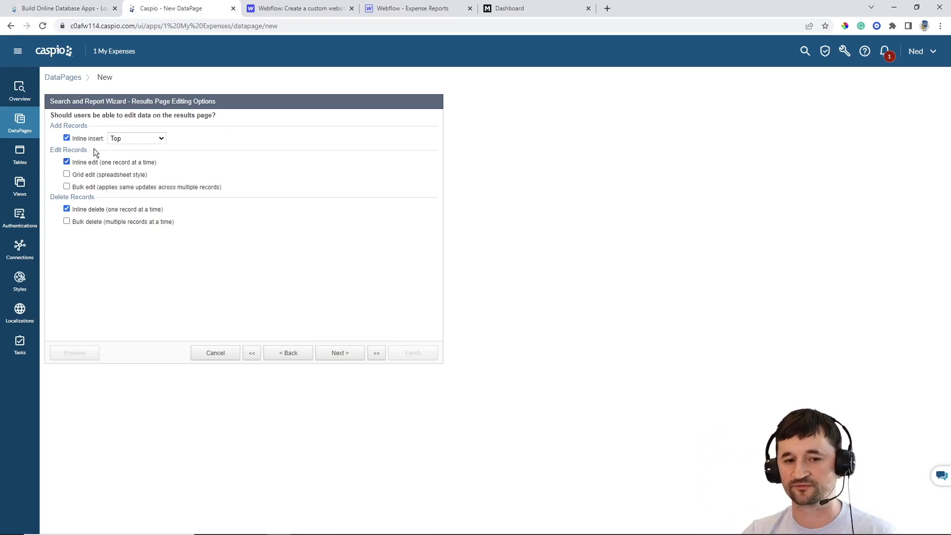
{"action": "left_click", "coordinate": [114, 139]}
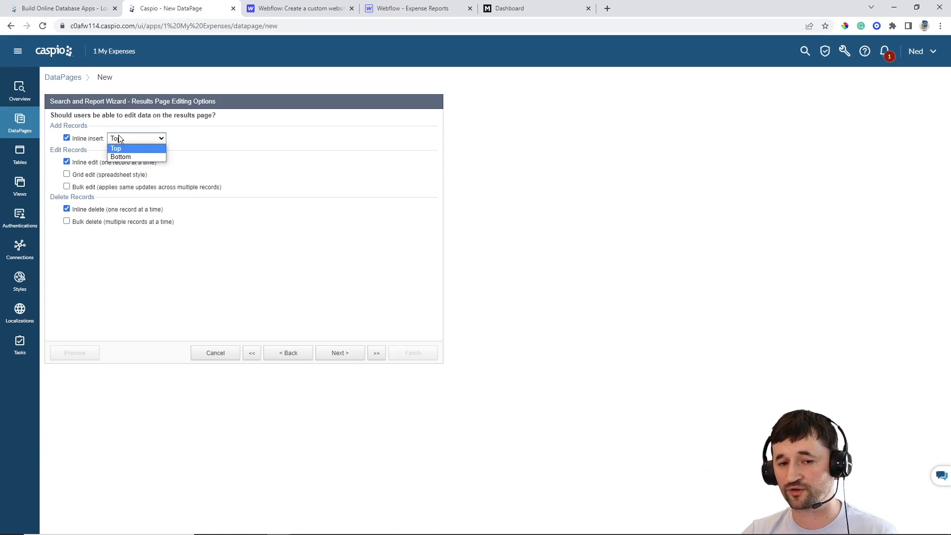
{"action": "left_click", "coordinate": [235, 147]}
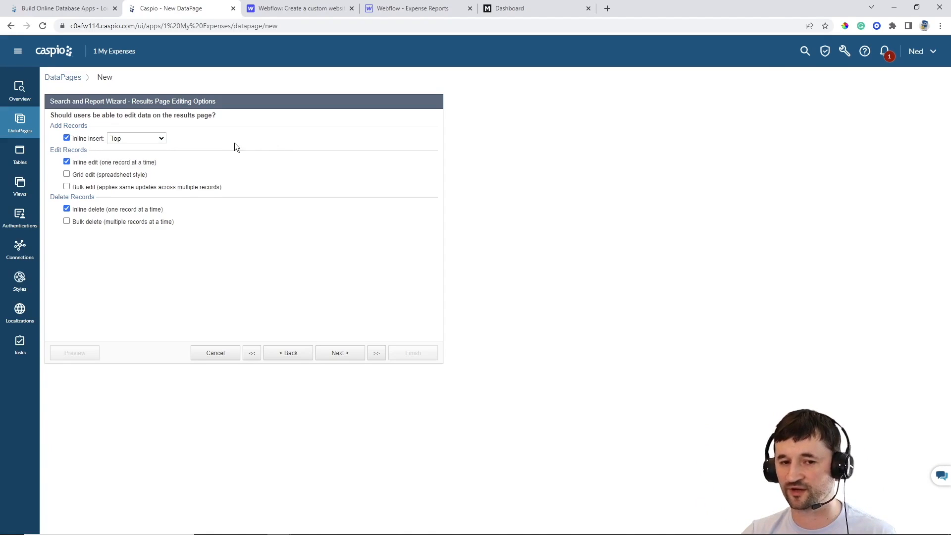
{"action": "left_click", "coordinate": [348, 356]}
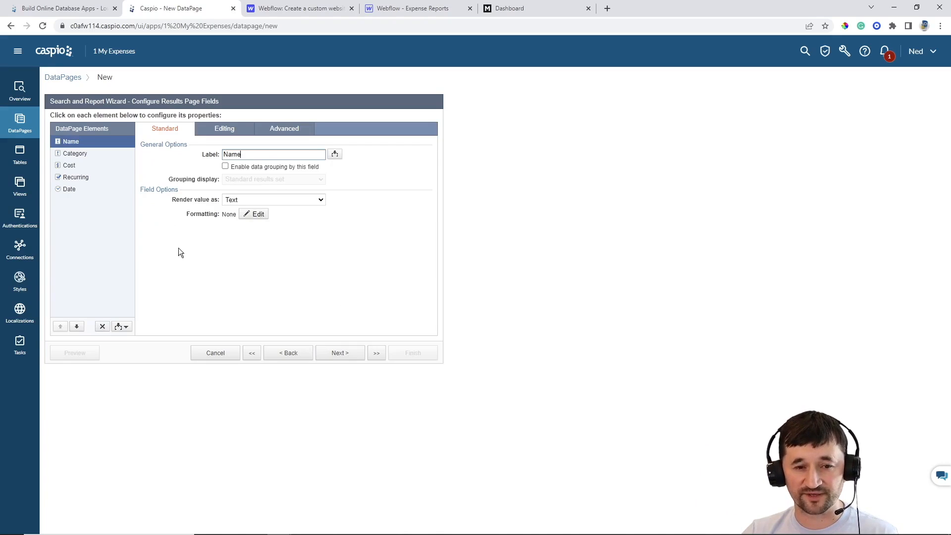
Select the Recurring results field, review its Editing settings, and open its Formatting settings
{"action": "left_click", "coordinate": [77, 179]}
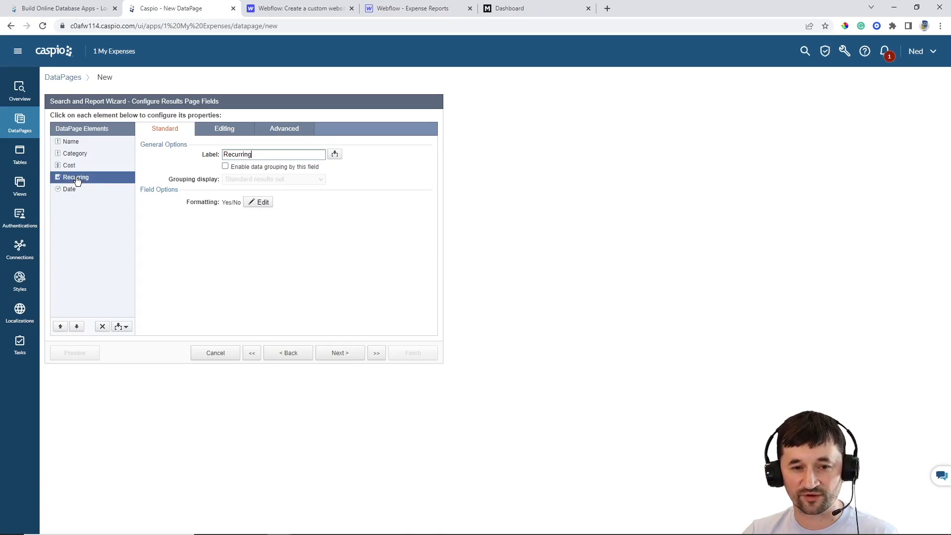
{"action": "left_click", "coordinate": [225, 130]}
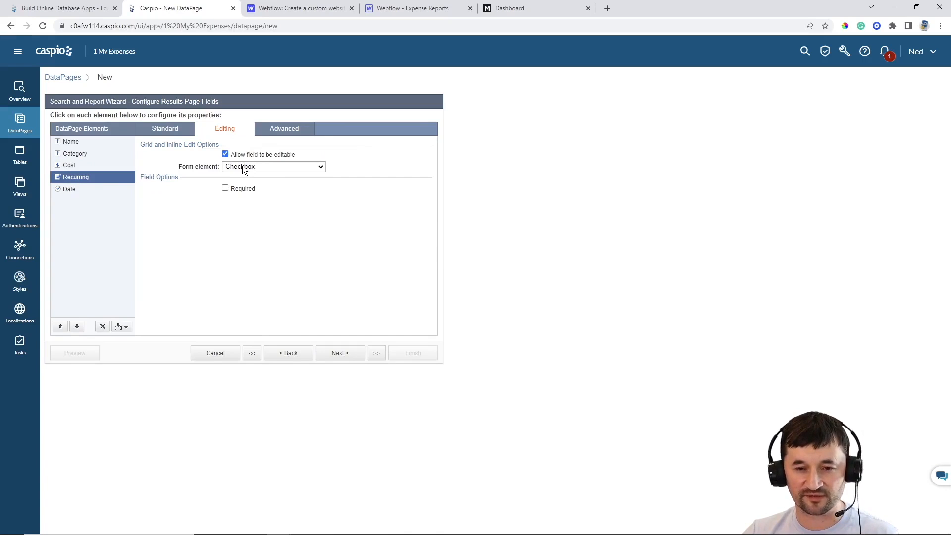
{"action": "left_click", "coordinate": [177, 129]}
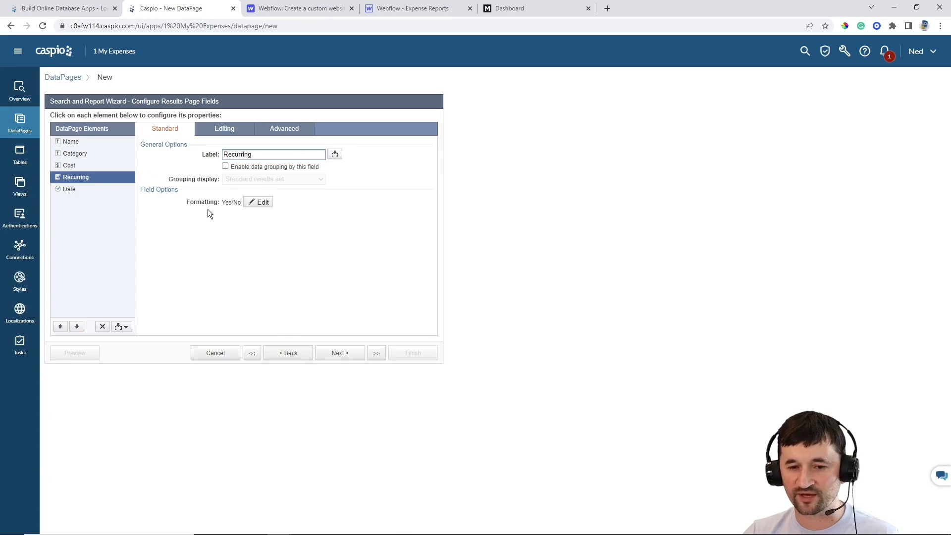
{"action": "left_click", "coordinate": [260, 203]}
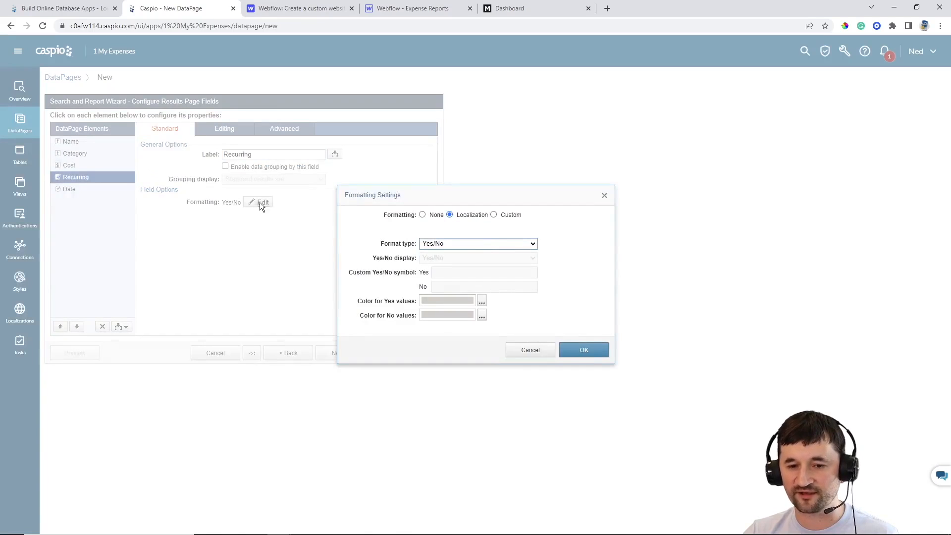
Give Recurring custom formatting that shows Active for Yes and Inactive for No
{"action": "left_click", "coordinate": [510, 217]}
{"action": "left_click", "coordinate": [449, 257]}
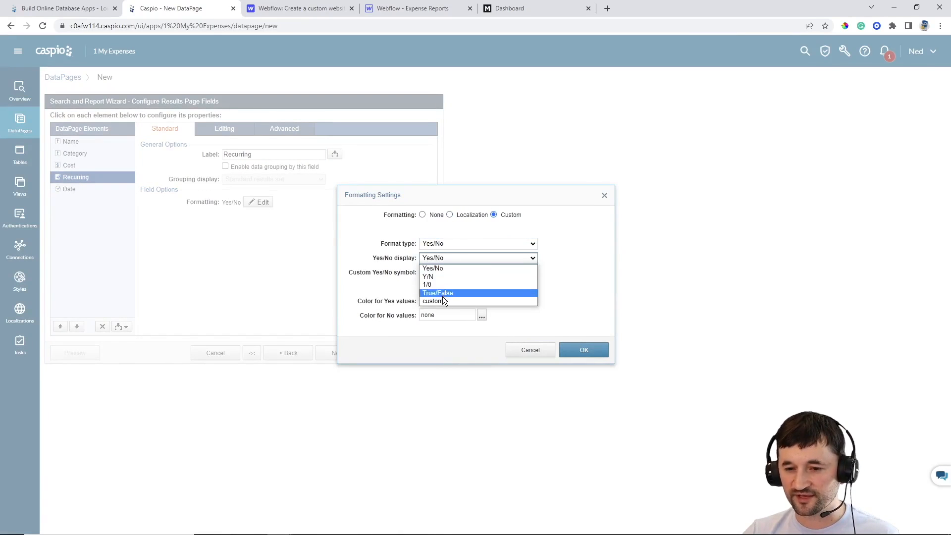
{"action": "left_click", "coordinate": [440, 300]}
{"action": "left_click", "coordinate": [449, 274]}
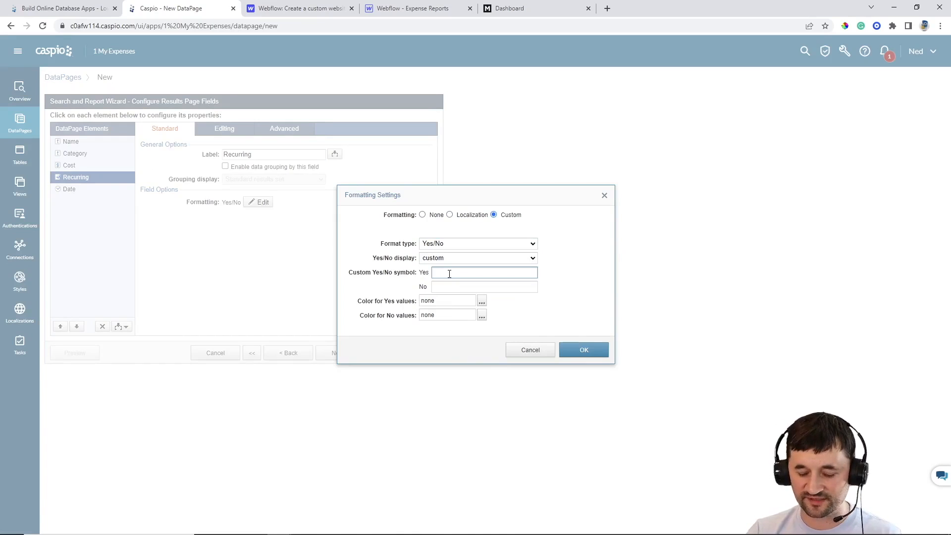
{"action": "key", "text": "Tab"}
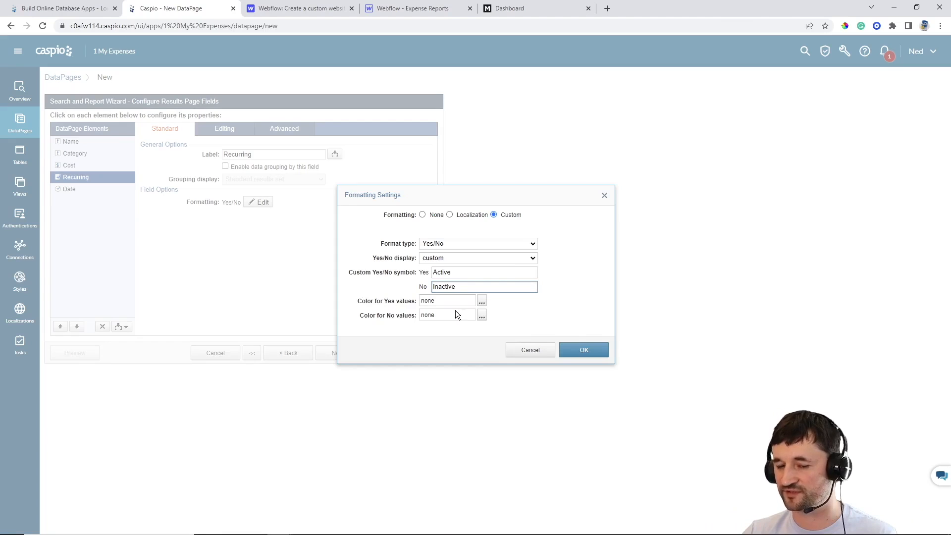
Colour Active values green and Inactive values red, then apply the formatting
{"action": "left_click", "coordinate": [482, 302]}
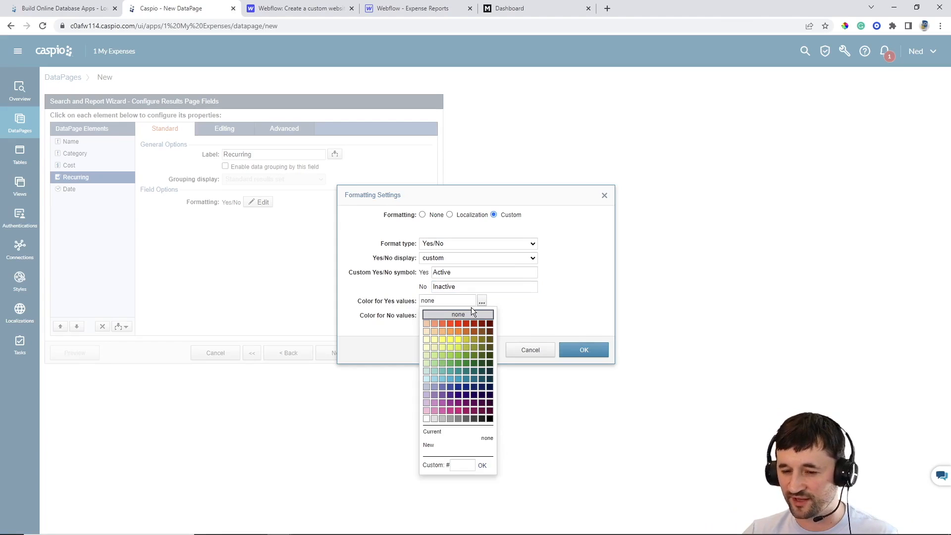
{"action": "left_click", "coordinate": [456, 360]}
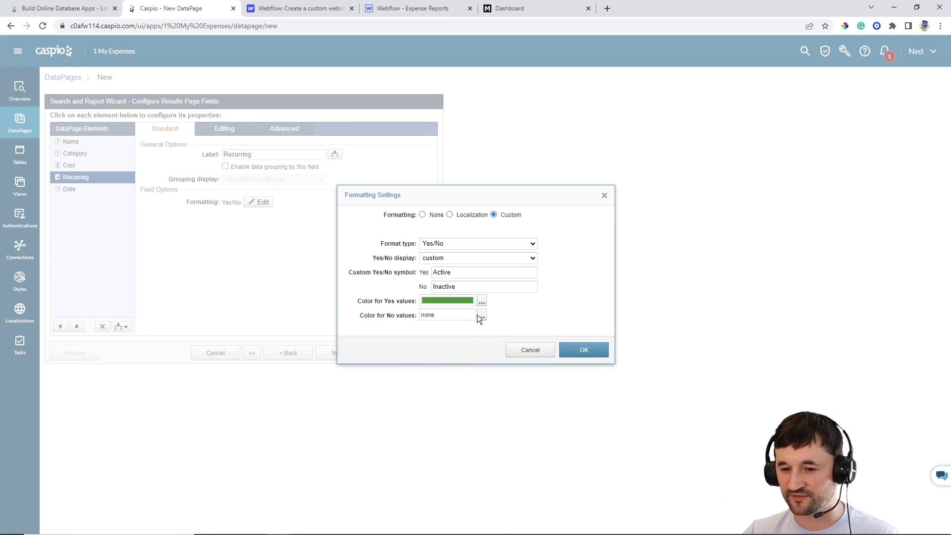
{"action": "left_click", "coordinate": [481, 315]}
{"action": "left_click", "coordinate": [460, 338]}
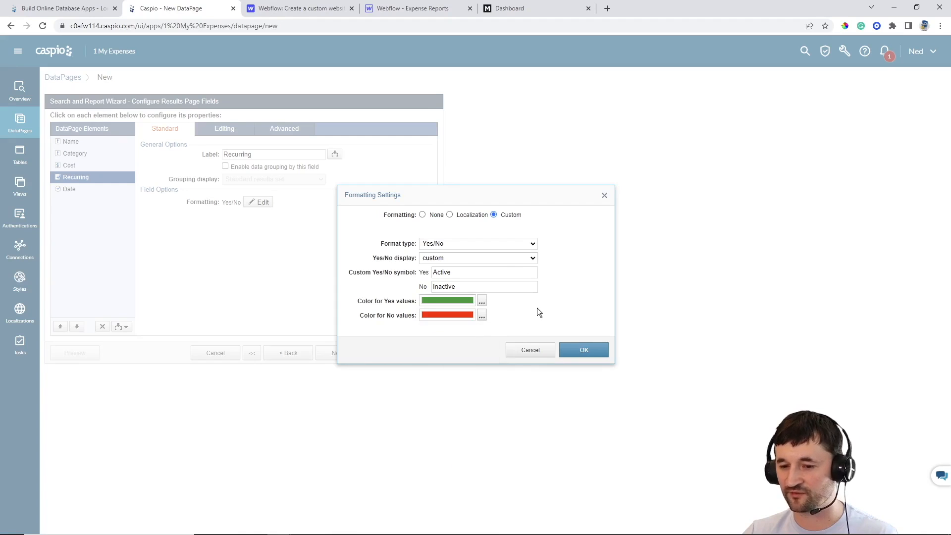
{"action": "left_click", "coordinate": [583, 349]}
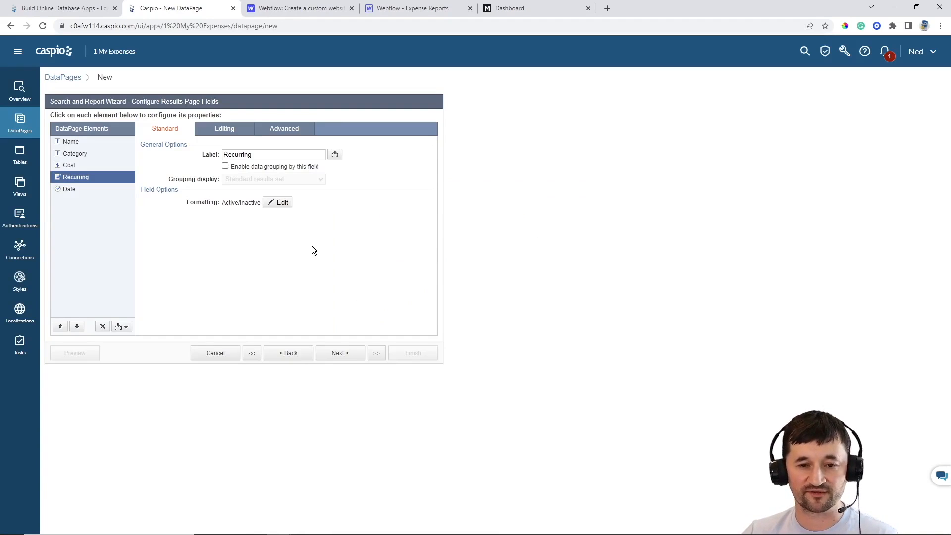
{"action": "left_click", "coordinate": [343, 353]}
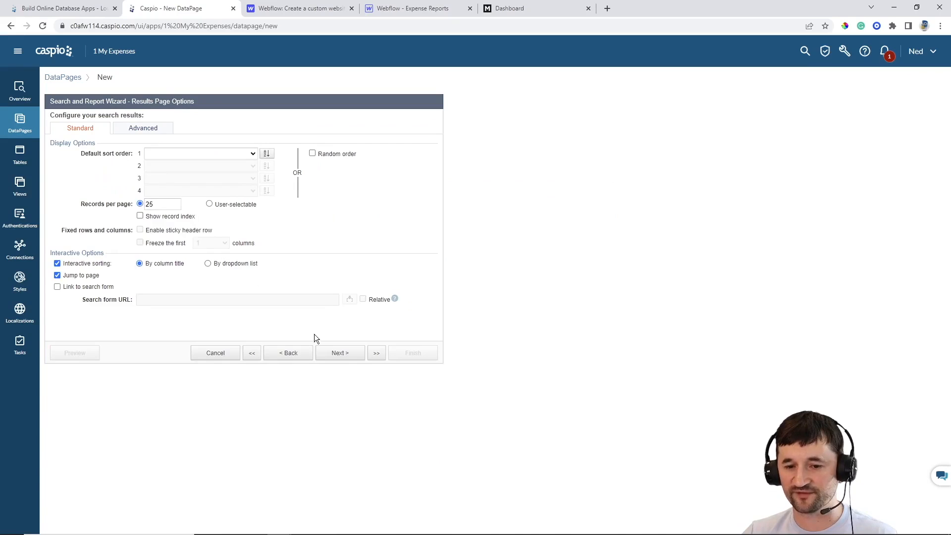
Finish the Recurring Expenses Report with No Details Page
{"action": "left_click", "coordinate": [340, 354]}
{"action": "left_click", "coordinate": [85, 192]}
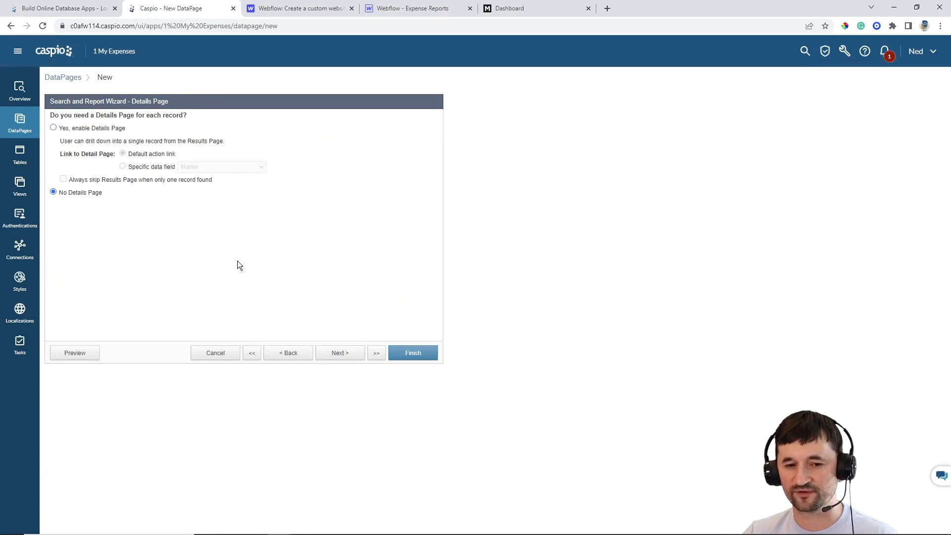
{"action": "left_click", "coordinate": [404, 353]}
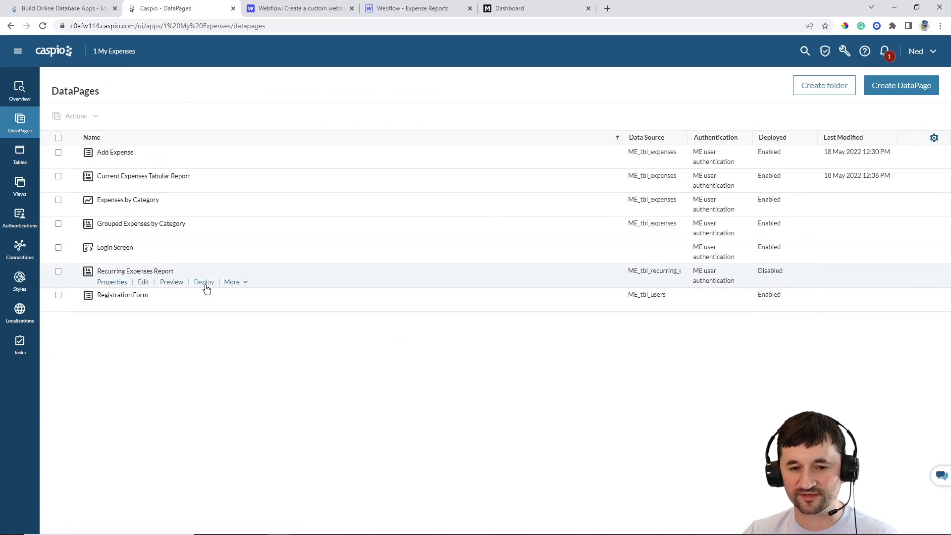
Enable deployment of the Recurring Expenses Report and select its embed code
{"action": "left_click", "coordinate": [205, 284]}
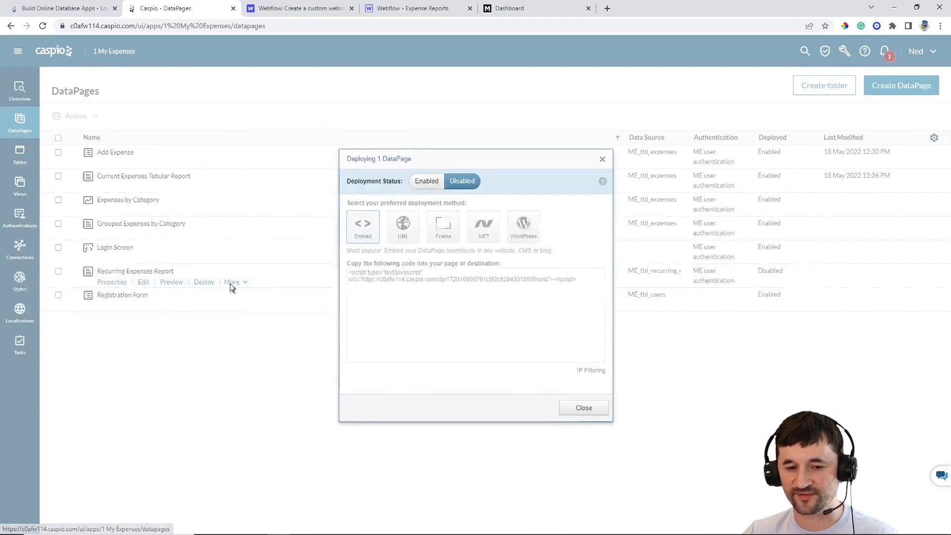
{"action": "left_click", "coordinate": [425, 181]}
{"action": "left_click", "coordinate": [473, 308]}
{"action": "key", "text": "ctrl+c"}
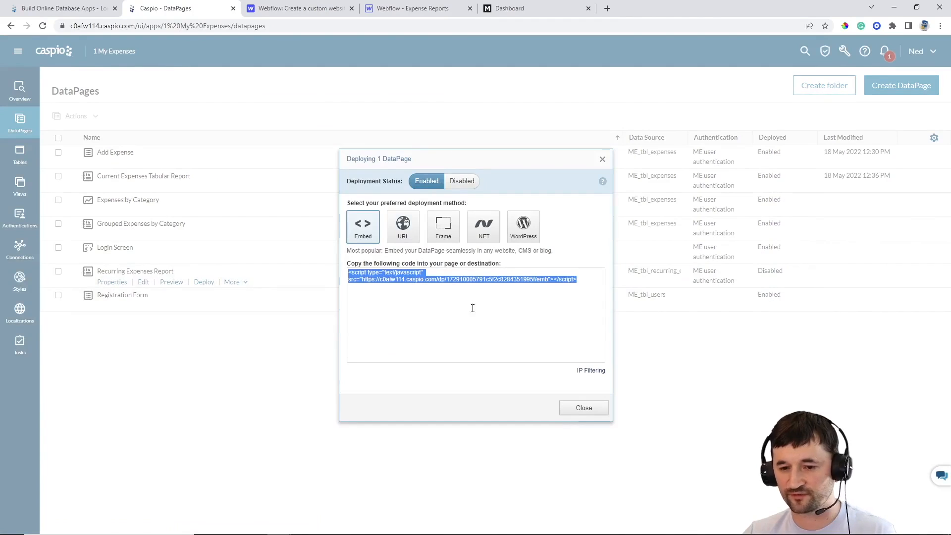
{"action": "left_click", "coordinate": [588, 412]}
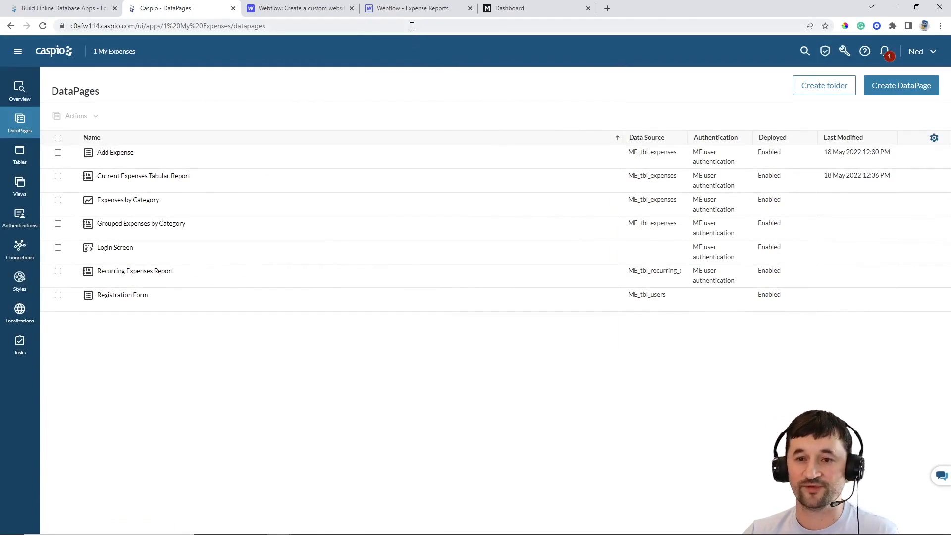
Replace the Webflow Recurring page's HTML Embed code with the new Caspio report script
{"action": "left_click", "coordinate": [412, 9]}
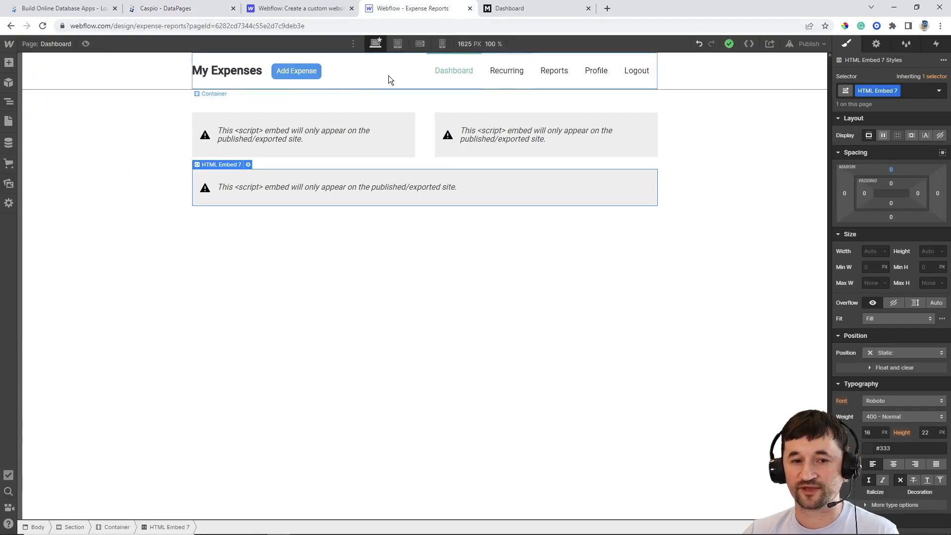
{"action": "left_click", "coordinate": [58, 42]}
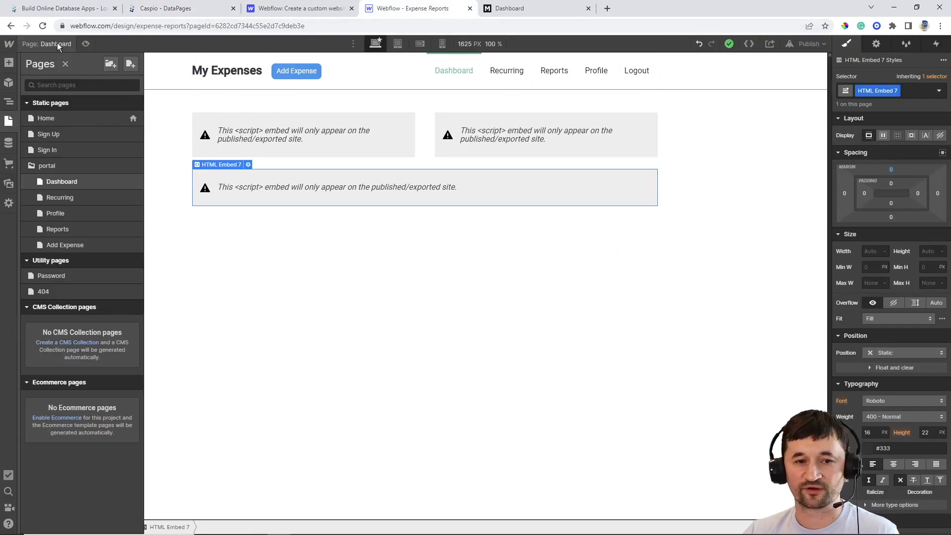
{"action": "left_click", "coordinate": [67, 197]}
{"action": "double_click", "coordinate": [411, 133]}
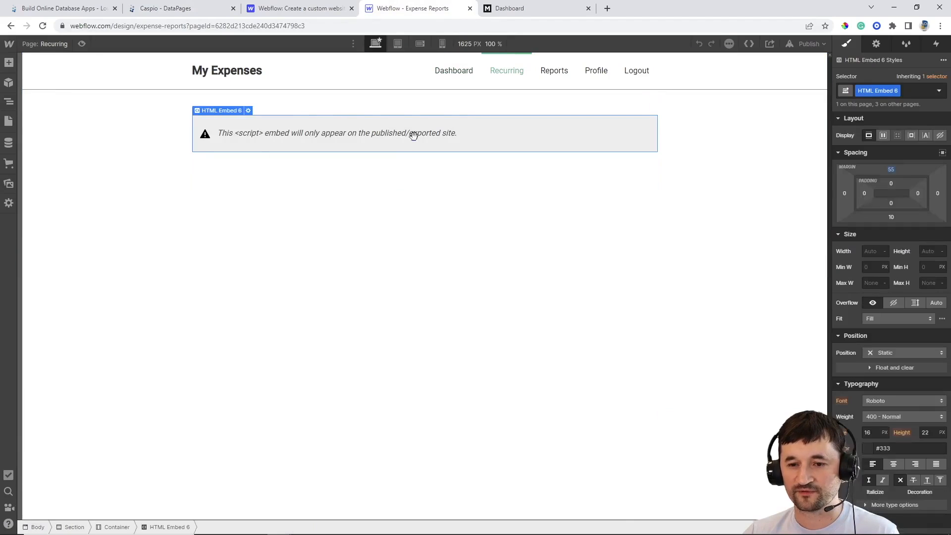
{"action": "key", "text": "ctrl+a"}
{"action": "key", "text": "BackSpace"}
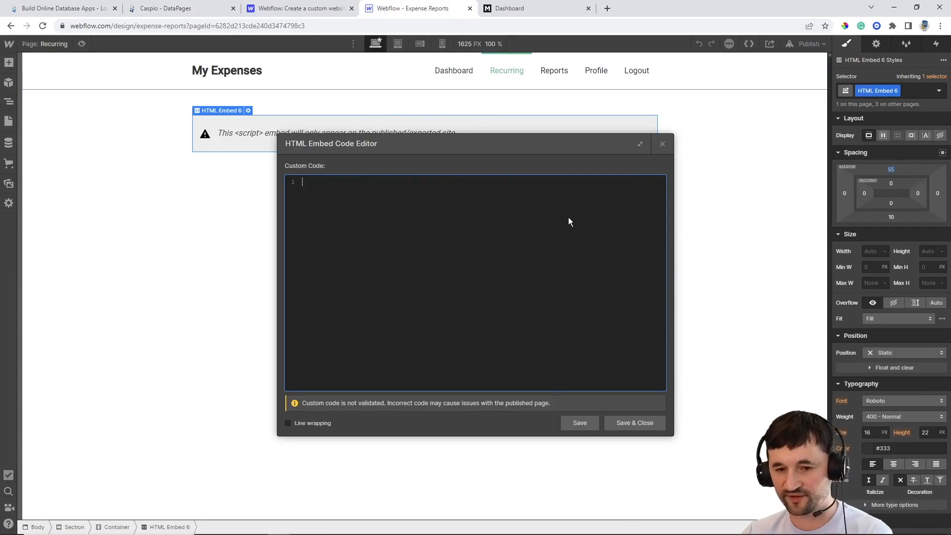
{"action": "key", "text": "ctrl+v"}
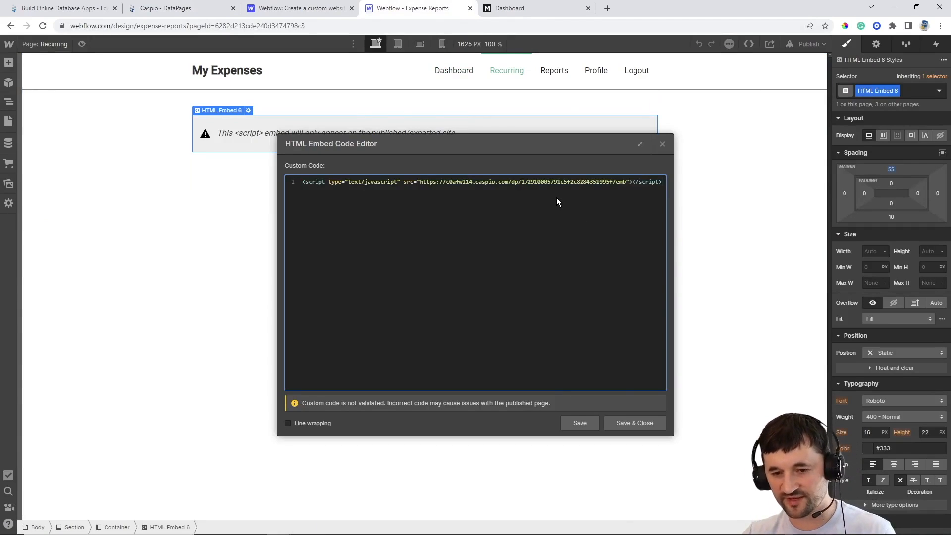
{"action": "left_click", "coordinate": [623, 423]}
Publish the site to its webflow.io domain and try the add row on the live Recurring page
{"action": "left_click", "coordinate": [806, 44]}
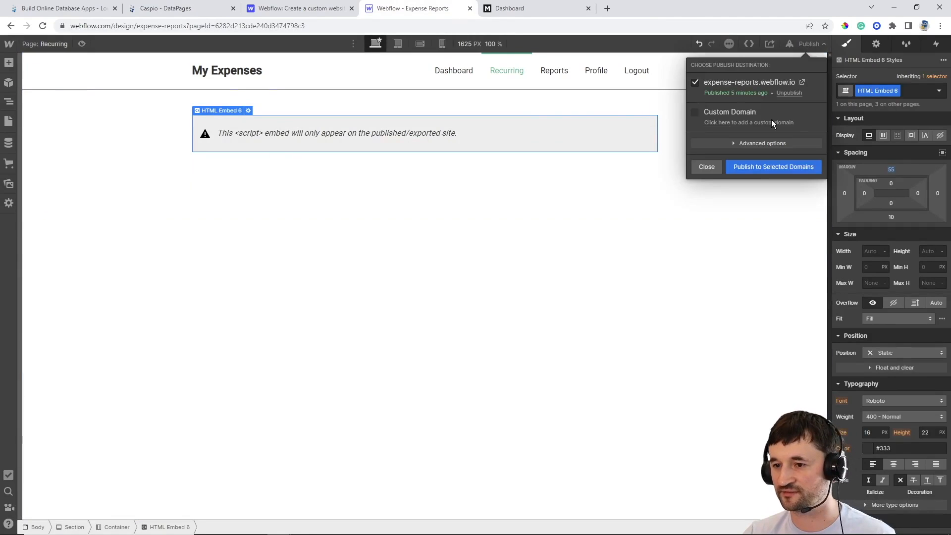
{"action": "left_click", "coordinate": [760, 167]}
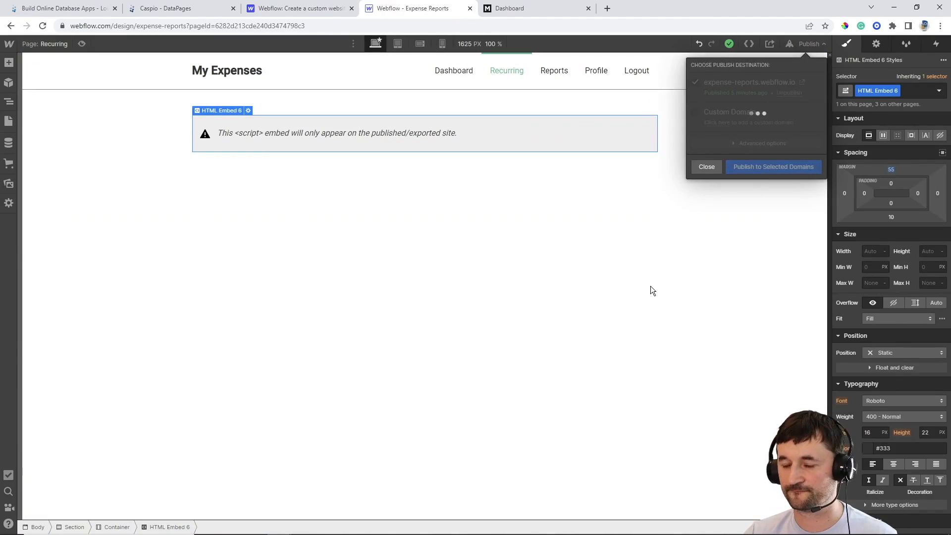
{"action": "left_click", "coordinate": [542, 13]}
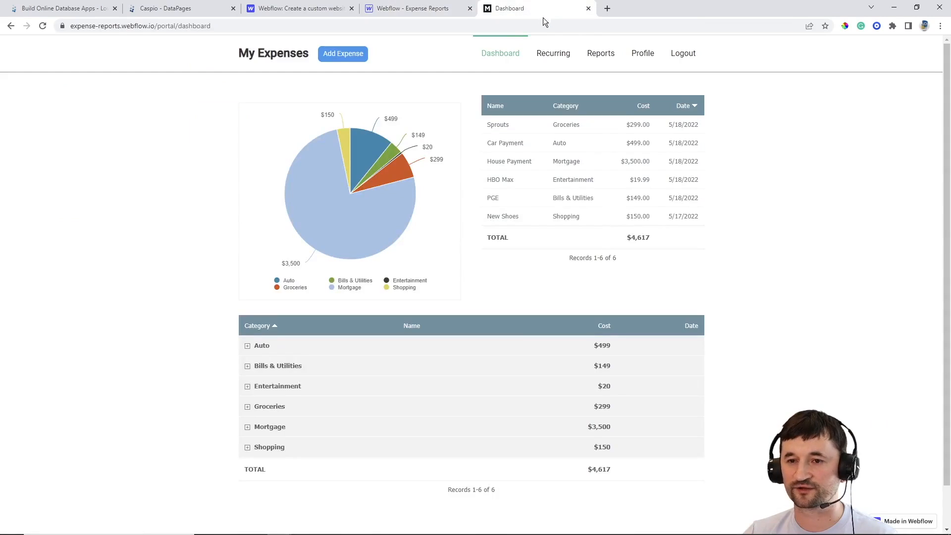
{"action": "left_click", "coordinate": [555, 58]}
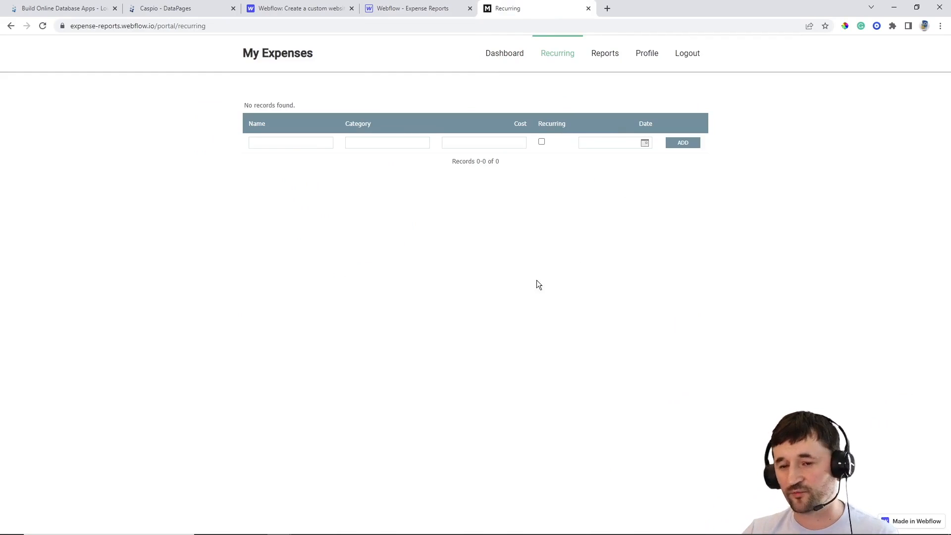
{"action": "left_click", "coordinate": [373, 145]}
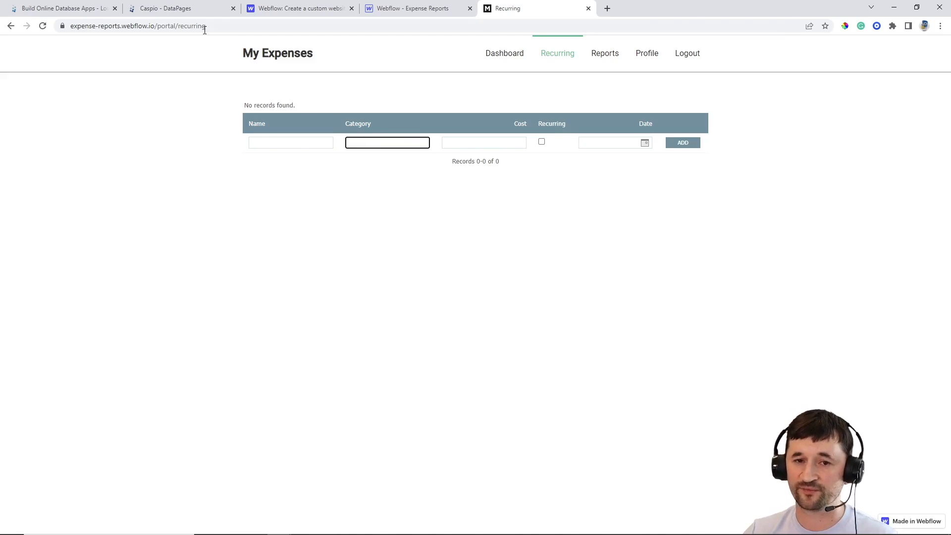
{"action": "left_click", "coordinate": [179, 10]}
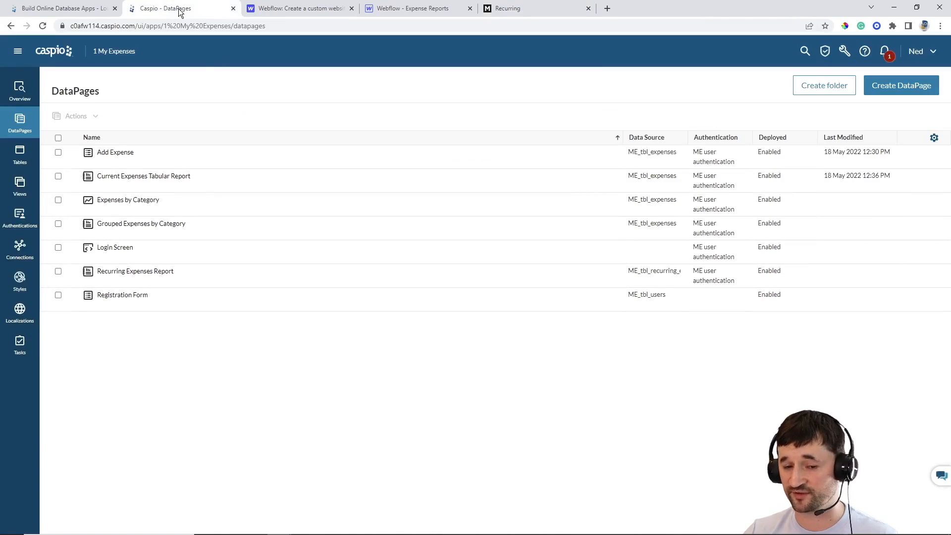
Edit the Recurring Expenses Report and bring up the Category results field's Editing settings
{"action": "left_click", "coordinate": [149, 284]}
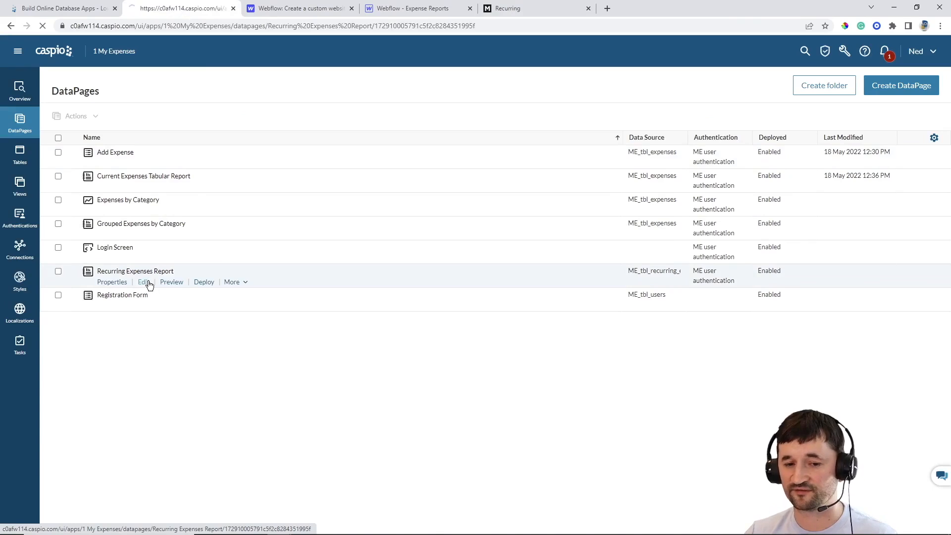
{"action": "left_click", "coordinate": [337, 354]}
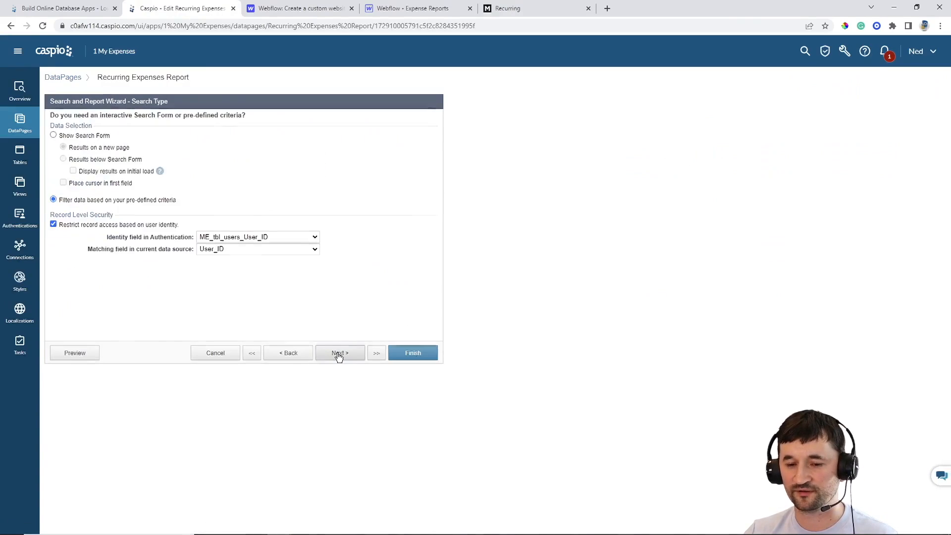
{"action": "left_click", "coordinate": [338, 355]}
{"action": "left_click", "coordinate": [339, 355]}
{"action": "left_click", "coordinate": [338, 355]}
{"action": "left_click", "coordinate": [338, 354]}
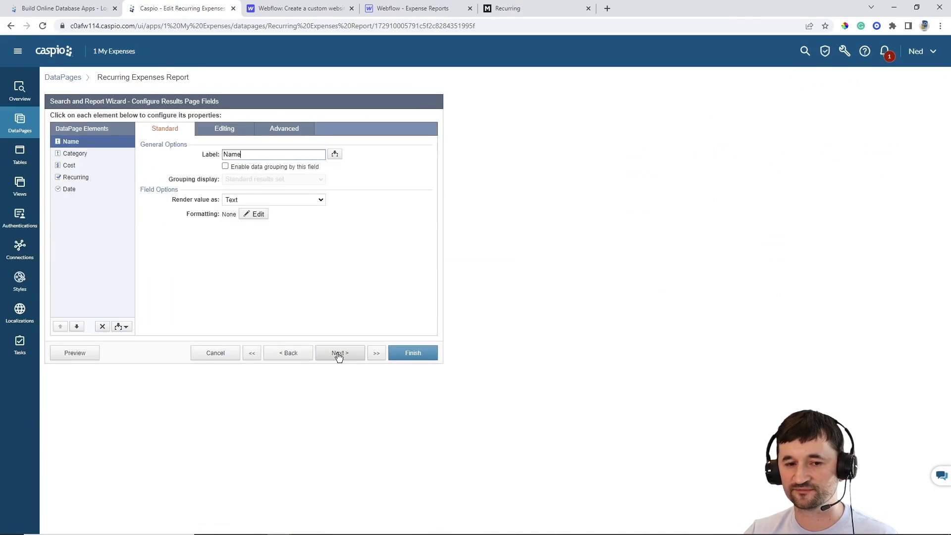
{"action": "left_click", "coordinate": [74, 153]}
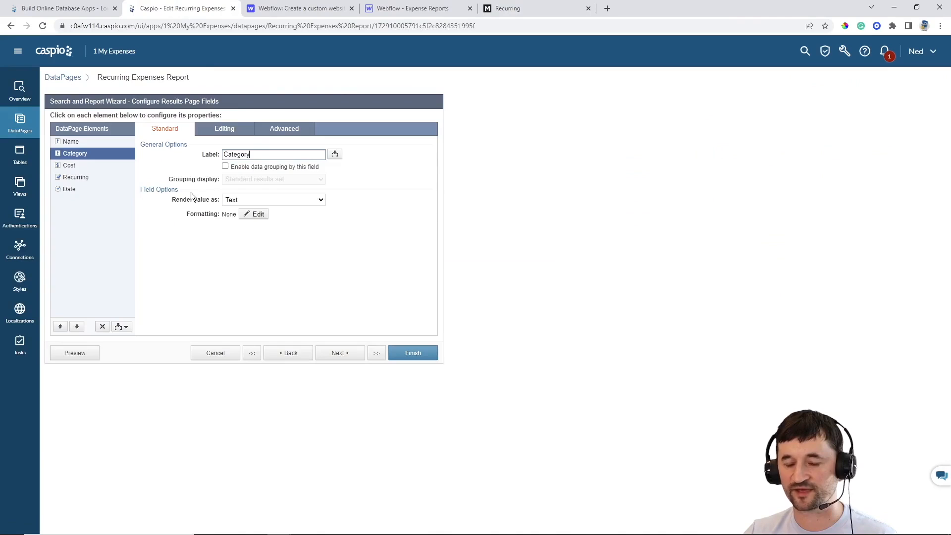
{"action": "left_click", "coordinate": [232, 131]}
Make Category a Dropdown filled from the ME_tbl_categories lookup table and save the DataPage
{"action": "left_click", "coordinate": [253, 168]}
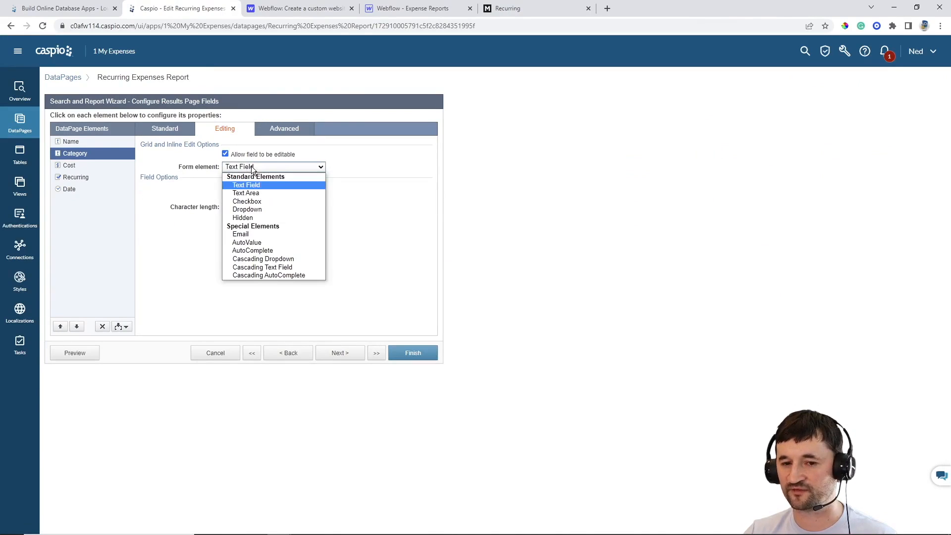
{"action": "left_click", "coordinate": [257, 209]}
{"action": "left_click", "coordinate": [258, 198]}
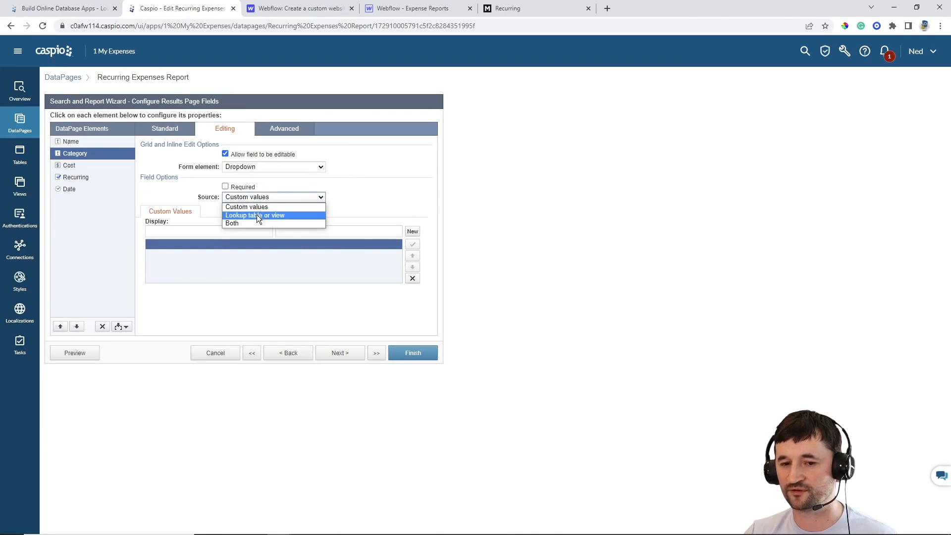
{"action": "left_click", "coordinate": [257, 215]}
{"action": "left_click", "coordinate": [268, 224]}
{"action": "left_click", "coordinate": [267, 242]}
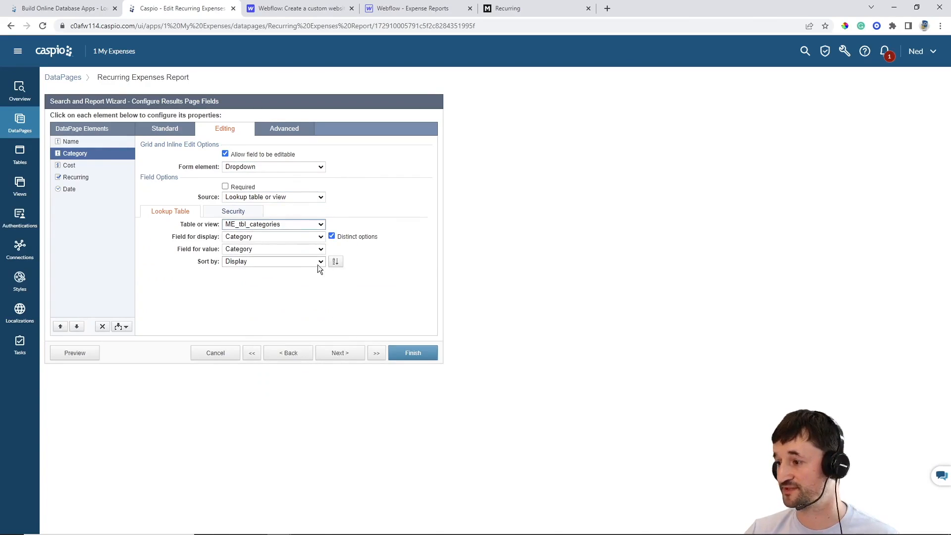
{"action": "left_click", "coordinate": [413, 352]}
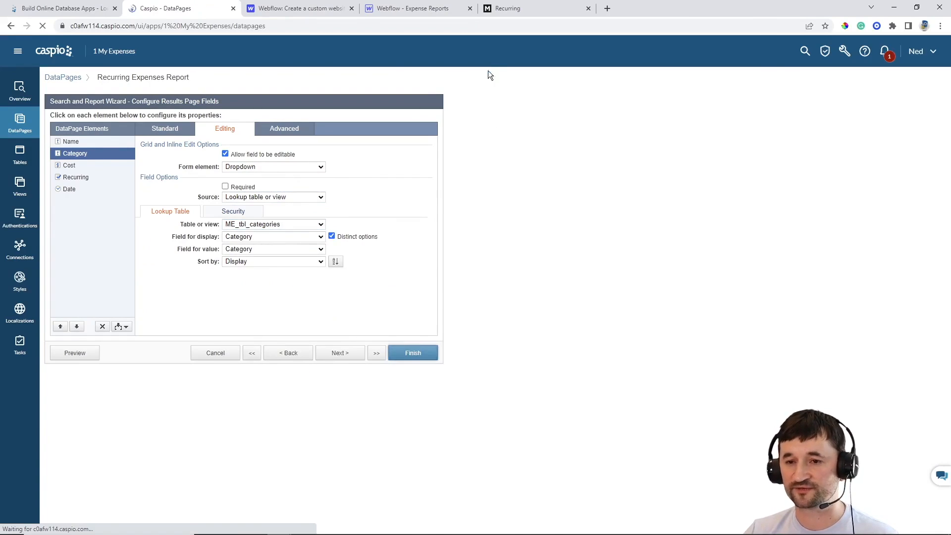
Reload the live Recurring page and check the Category dropdown's options
{"action": "left_click", "coordinate": [518, 14]}
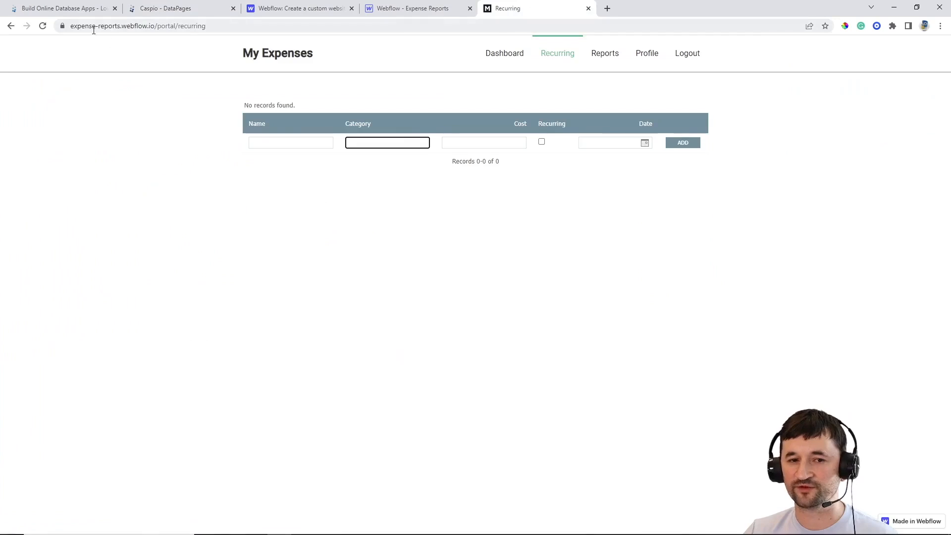
{"action": "left_click", "coordinate": [43, 26]}
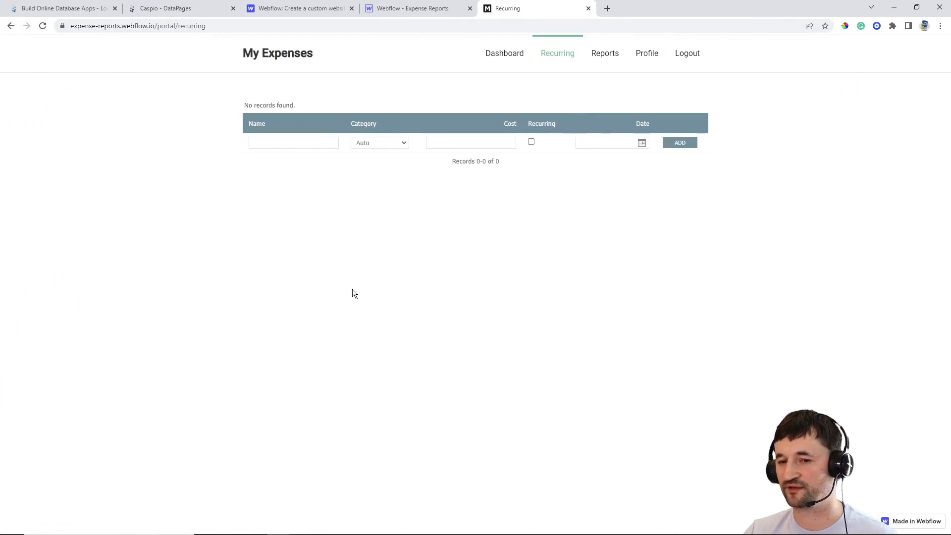
{"action": "left_click", "coordinate": [382, 144]}
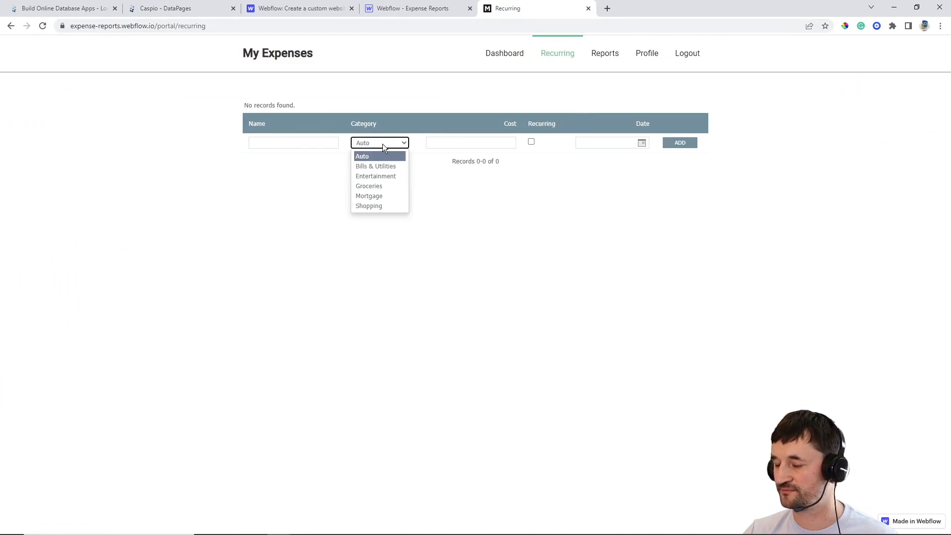
{"action": "left_click", "coordinate": [261, 196]}
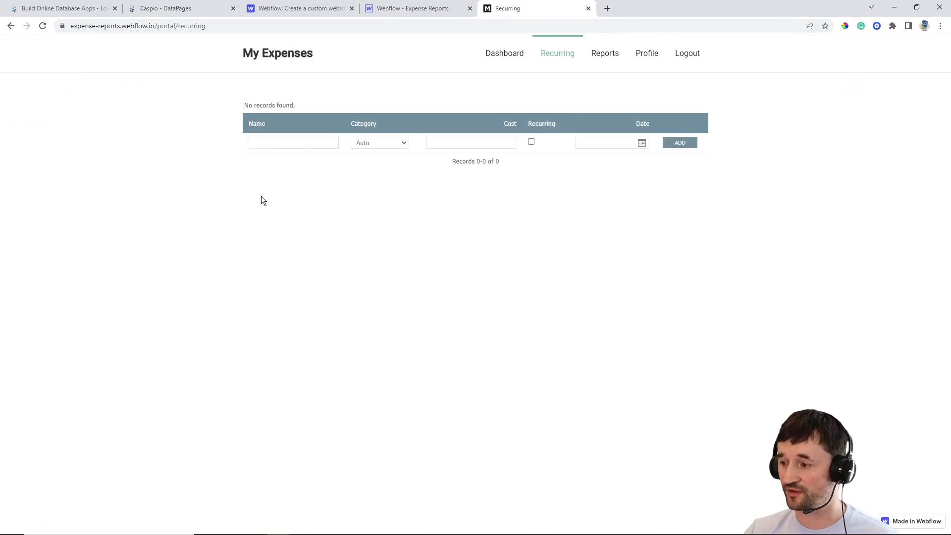
Add Verizon Cell Phone, Bills & Utilities, cost 90, Recurring, dated 05/18/2022
{"action": "left_click", "coordinate": [262, 140]}
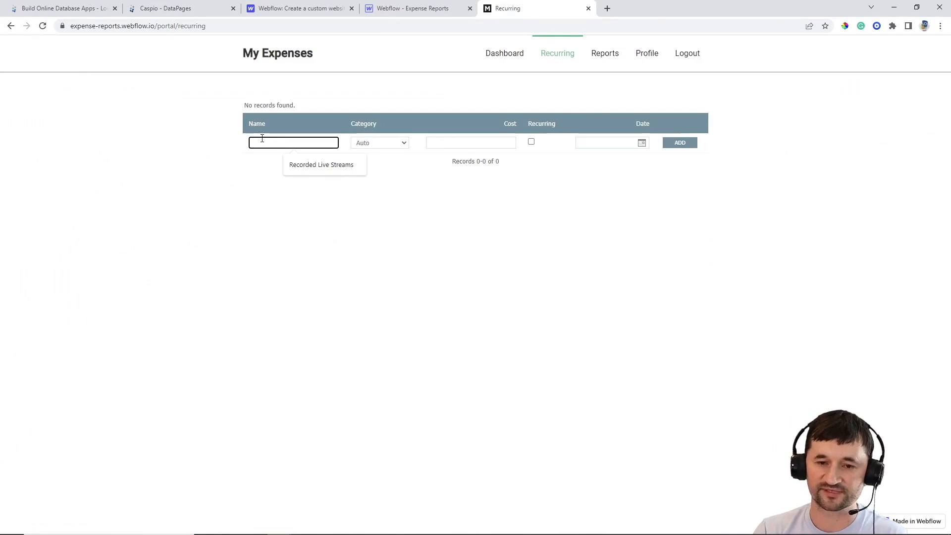
{"action": "type", "text": "Verizon Cell Phone"}
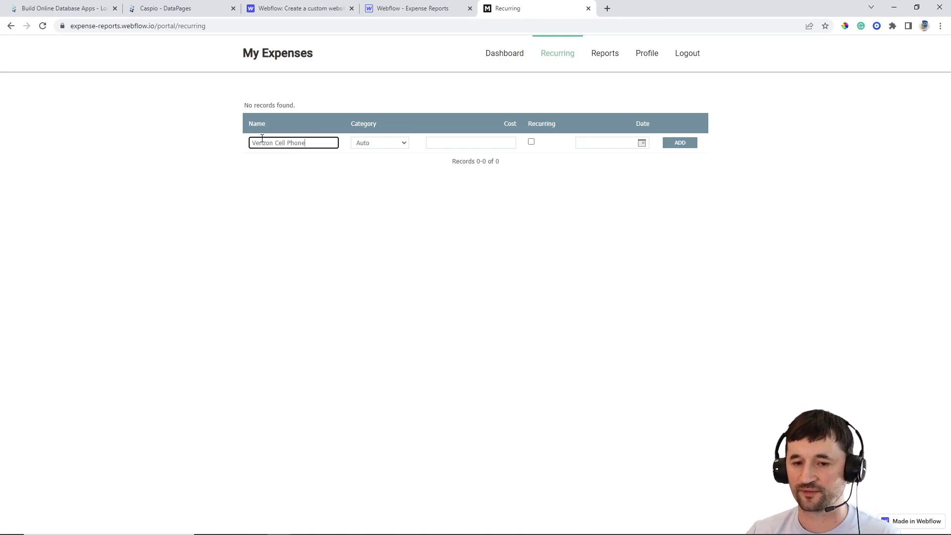
{"action": "left_click", "coordinate": [361, 142]}
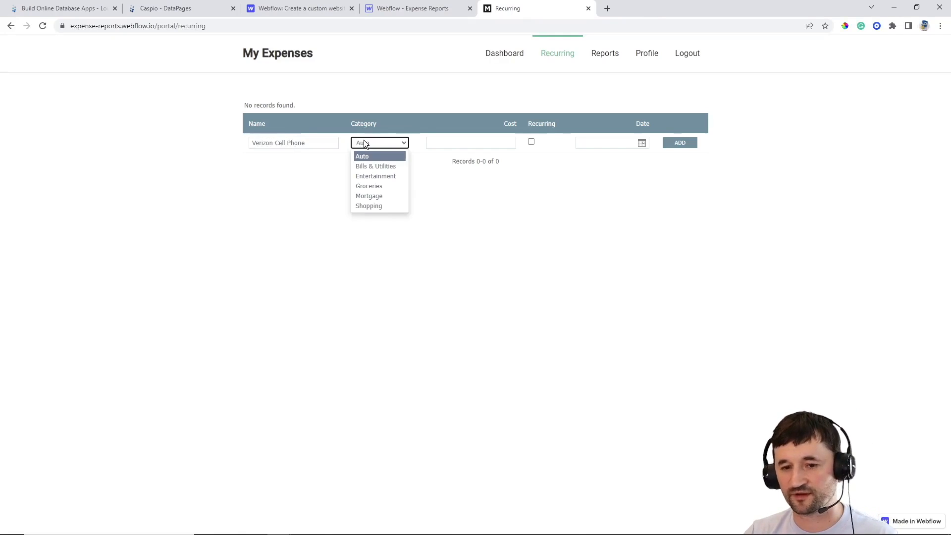
{"action": "left_click", "coordinate": [375, 166]}
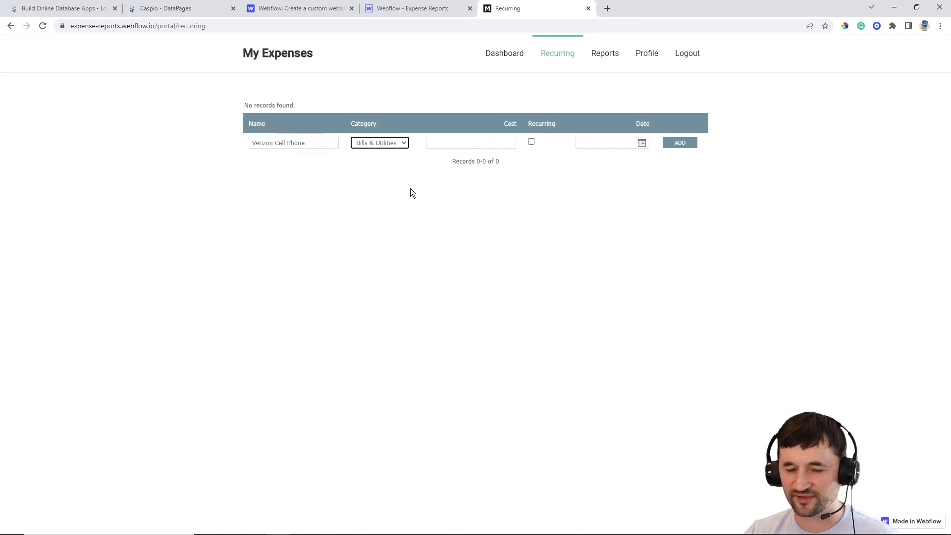
{"action": "left_click", "coordinate": [450, 145]}
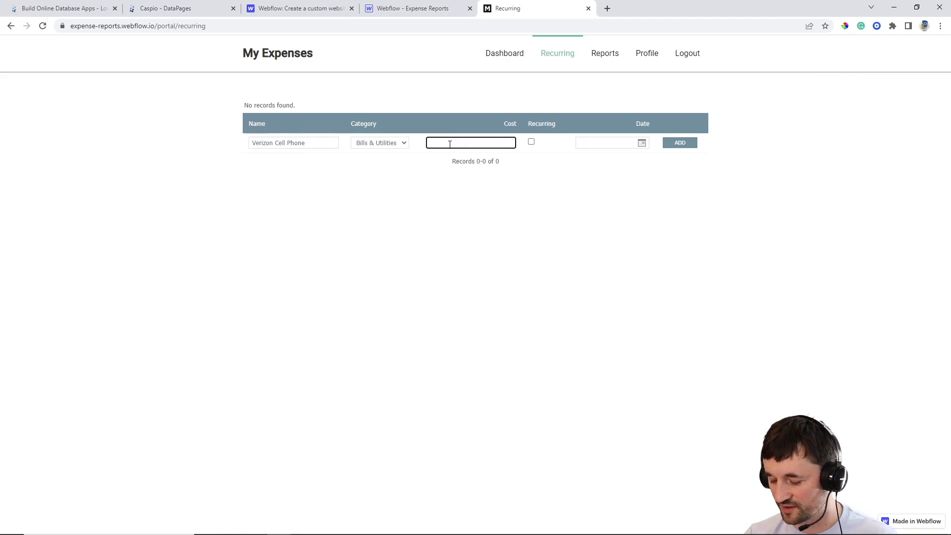
{"action": "left_click", "coordinate": [531, 142]}
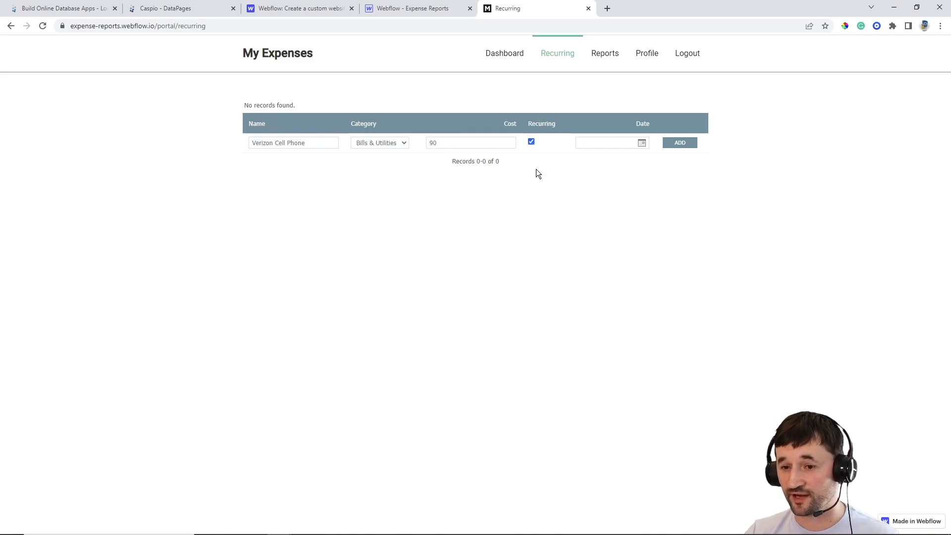
{"action": "left_click", "coordinate": [643, 145]}
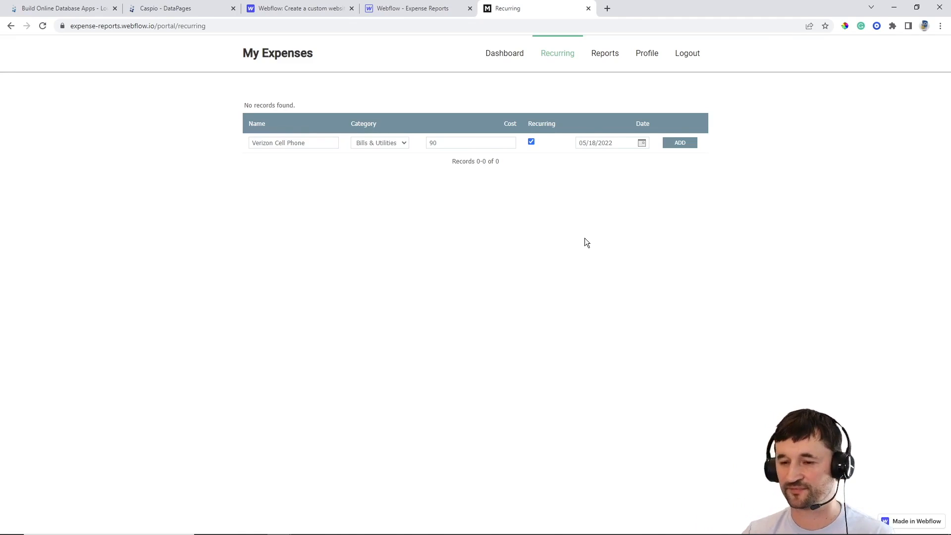
{"action": "left_click", "coordinate": [674, 145]}
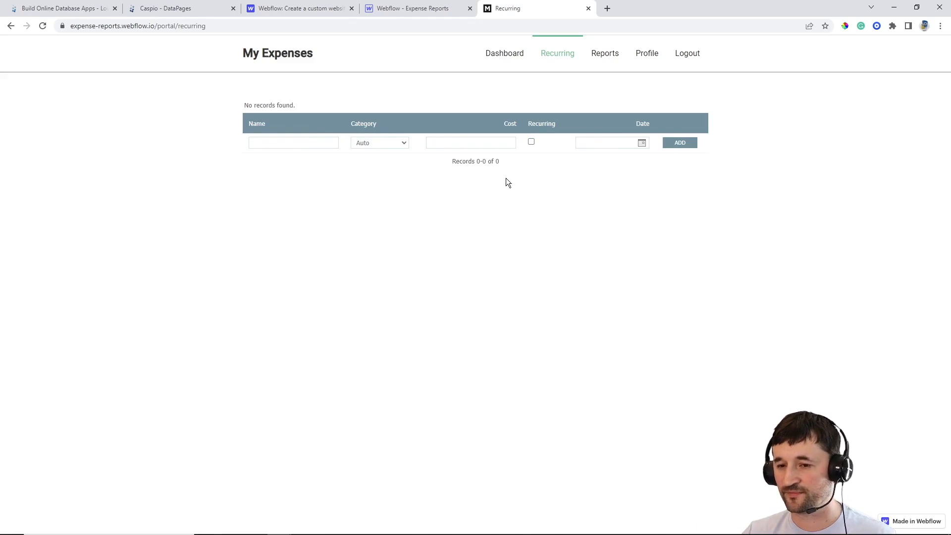
Edit the Recurring Expenses Report again and add User_ID to its results fields
{"action": "left_click", "coordinate": [176, 8]}
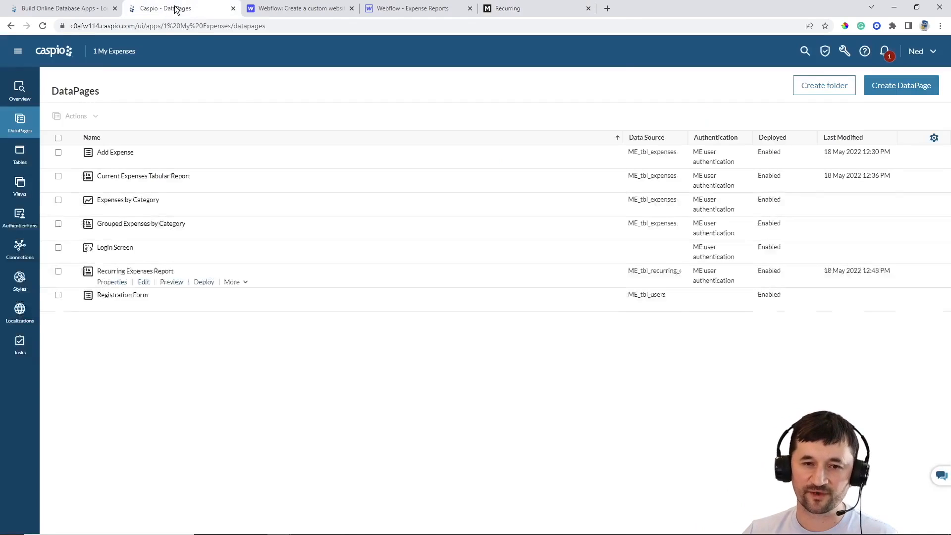
{"action": "left_click", "coordinate": [143, 281]}
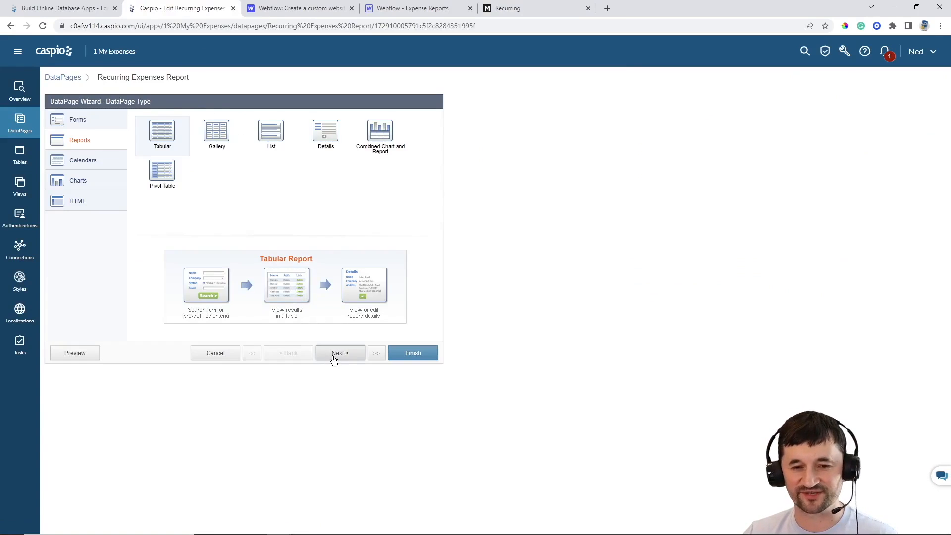
{"action": "left_click", "coordinate": [335, 360]}
{"action": "left_click", "coordinate": [336, 358]}
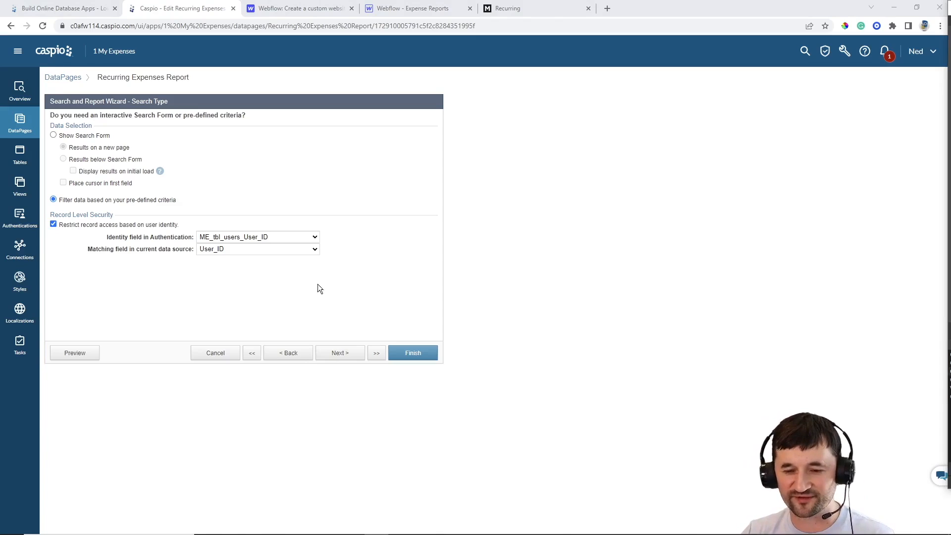
{"action": "left_click", "coordinate": [340, 353]}
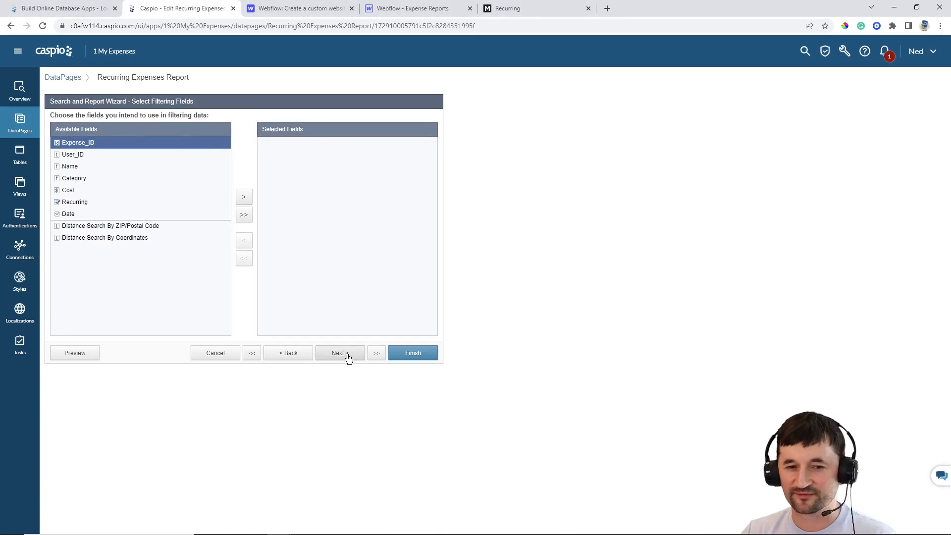
{"action": "left_click", "coordinate": [340, 353]}
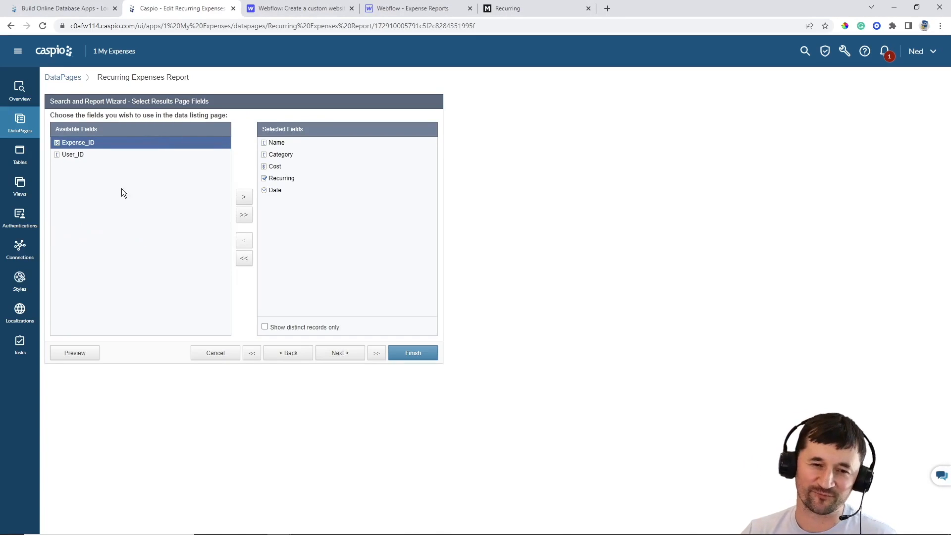
{"action": "left_click", "coordinate": [89, 155]}
{"action": "left_click", "coordinate": [244, 197]}
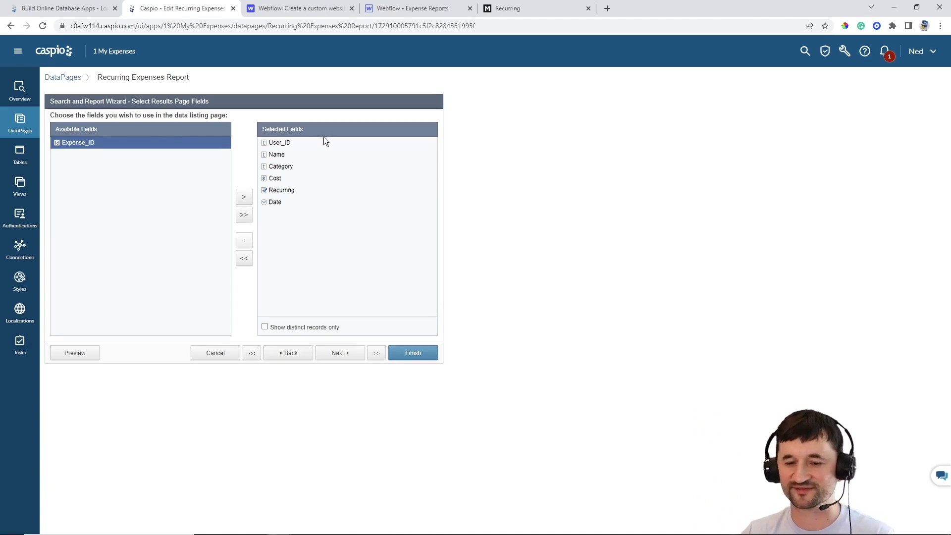
{"action": "left_click", "coordinate": [341, 353]}
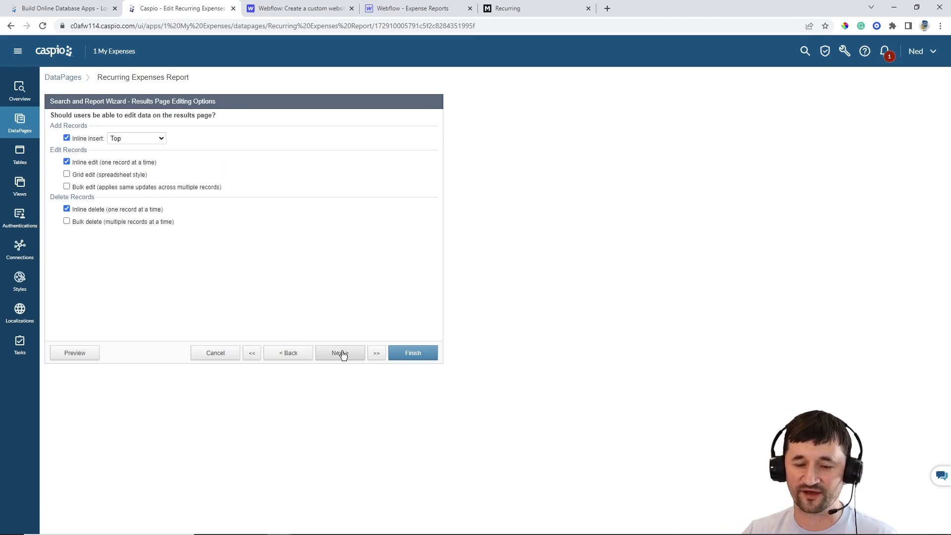
{"action": "left_click", "coordinate": [342, 353]}
Make User_ID a Hidden field filled from the ME_tbl_users_User_ID authentication field, then finish
{"action": "left_click", "coordinate": [78, 204]}
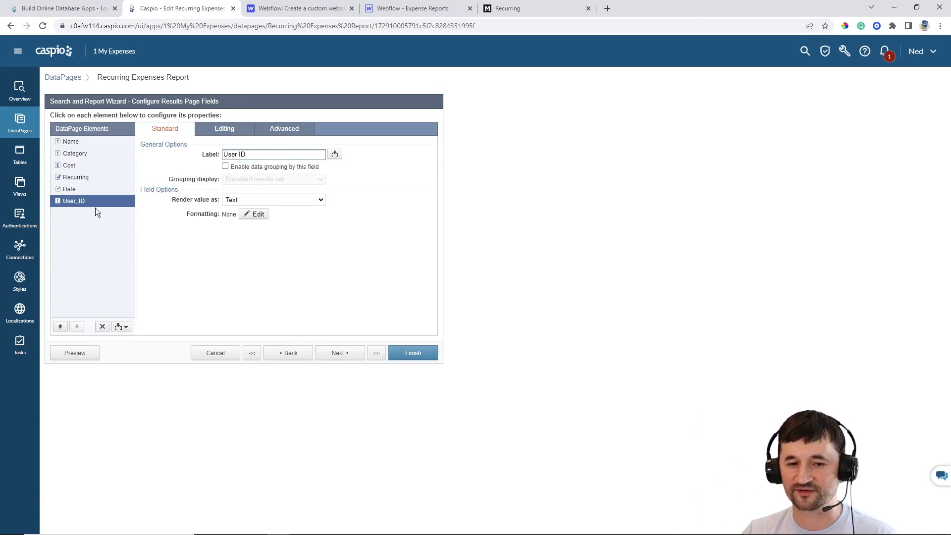
{"action": "left_click", "coordinate": [222, 132]}
{"action": "left_click", "coordinate": [247, 167]}
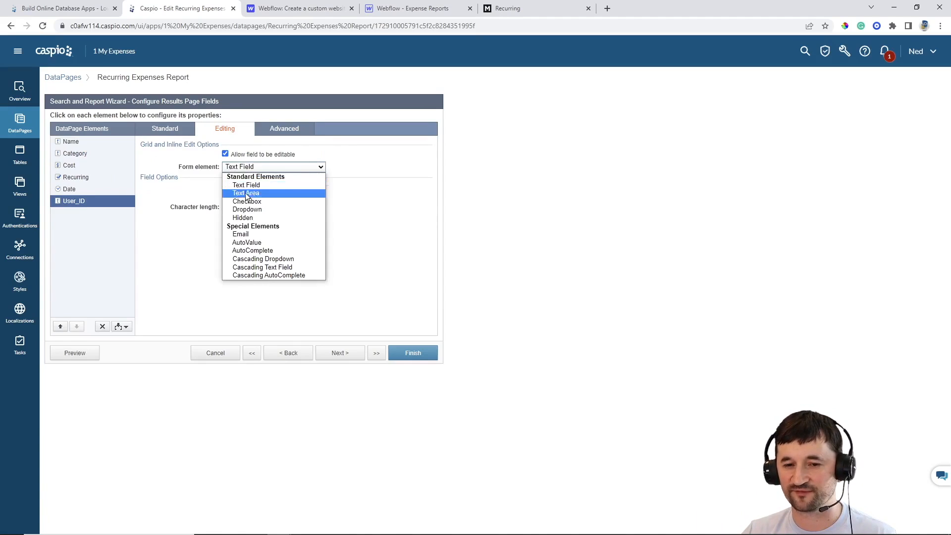
{"action": "left_click", "coordinate": [243, 218]}
{"action": "left_click", "coordinate": [256, 188]}
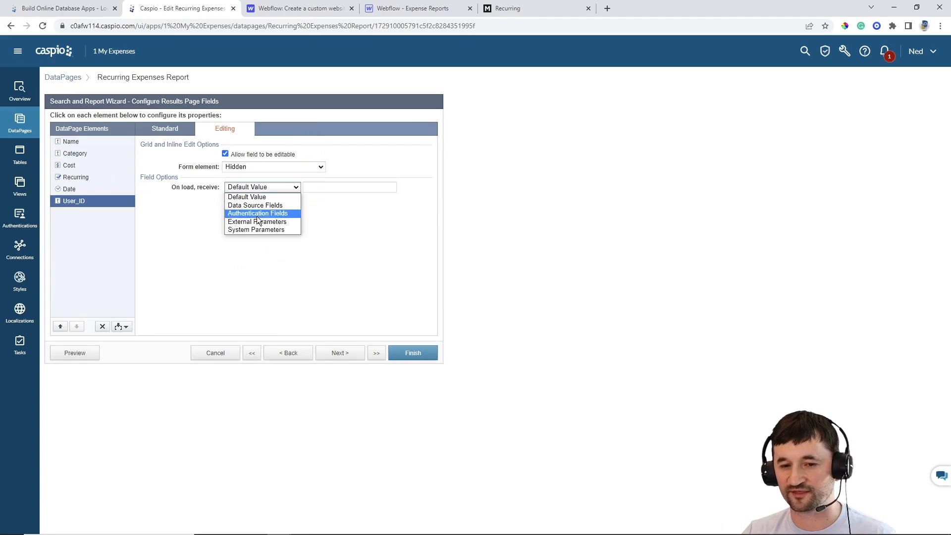
{"action": "left_click", "coordinate": [290, 212]}
{"action": "left_click", "coordinate": [321, 188]}
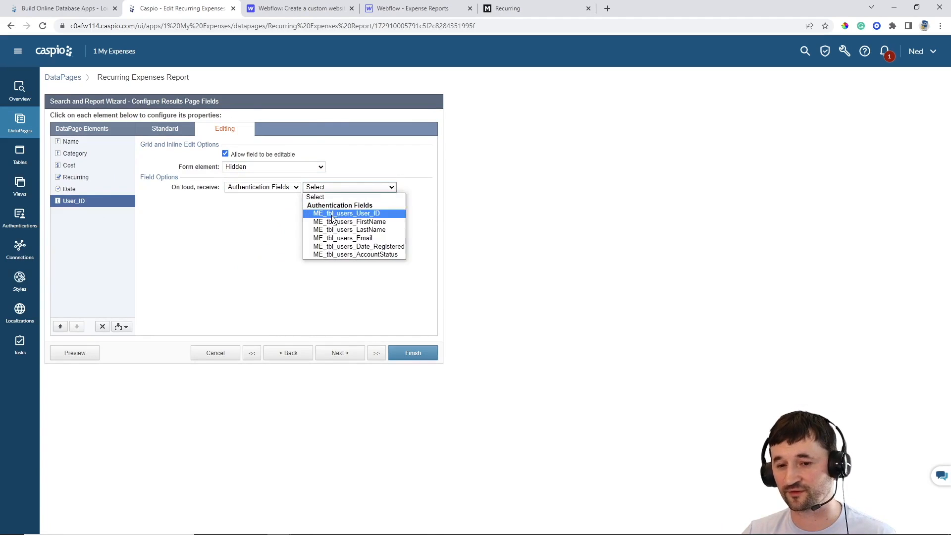
{"action": "left_click", "coordinate": [331, 212]}
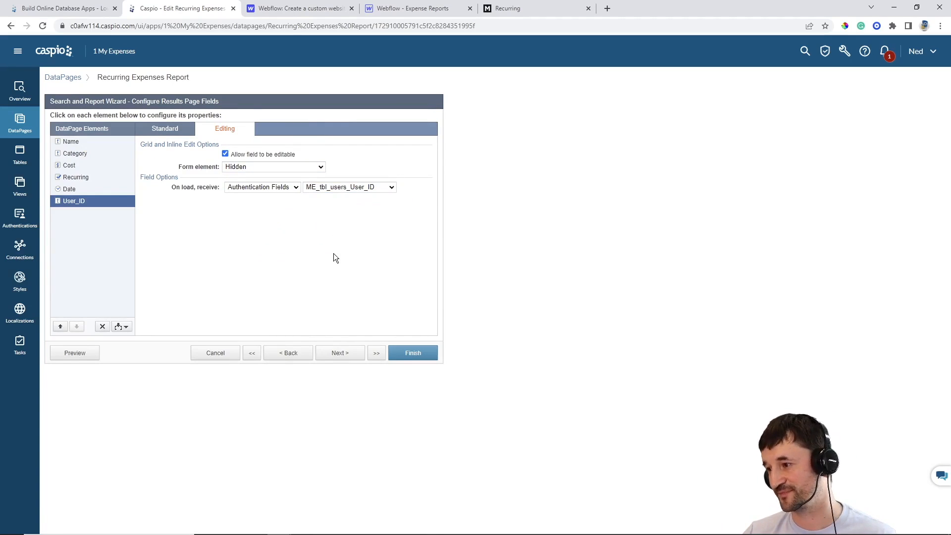
{"action": "left_click", "coordinate": [414, 354]}
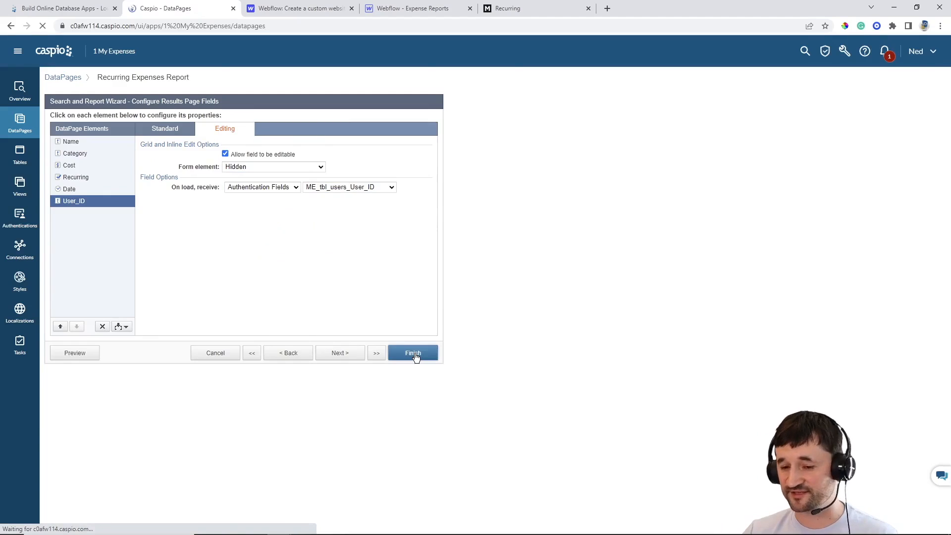
Reload the live Recurring page and enter Gym Membership under Entertainment
{"action": "left_click", "coordinate": [519, 11]}
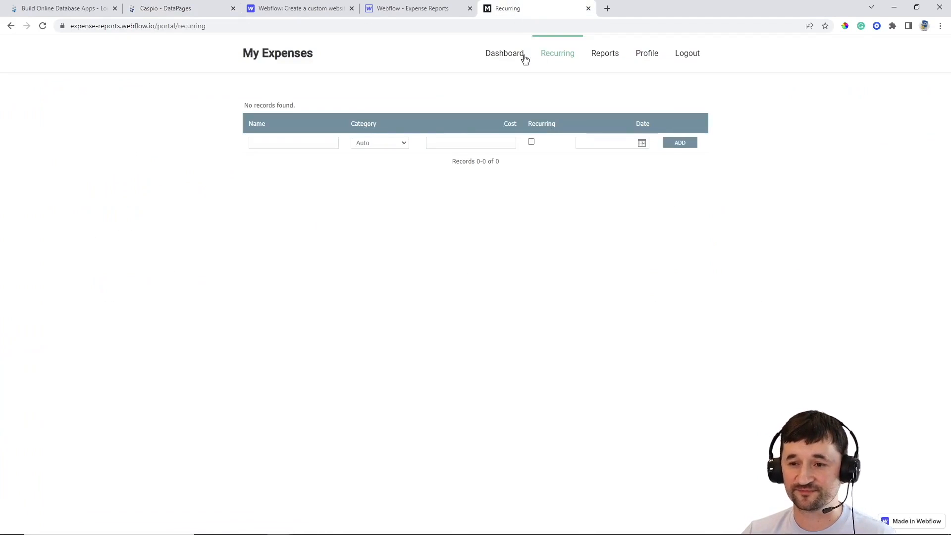
{"action": "left_click", "coordinate": [42, 26]}
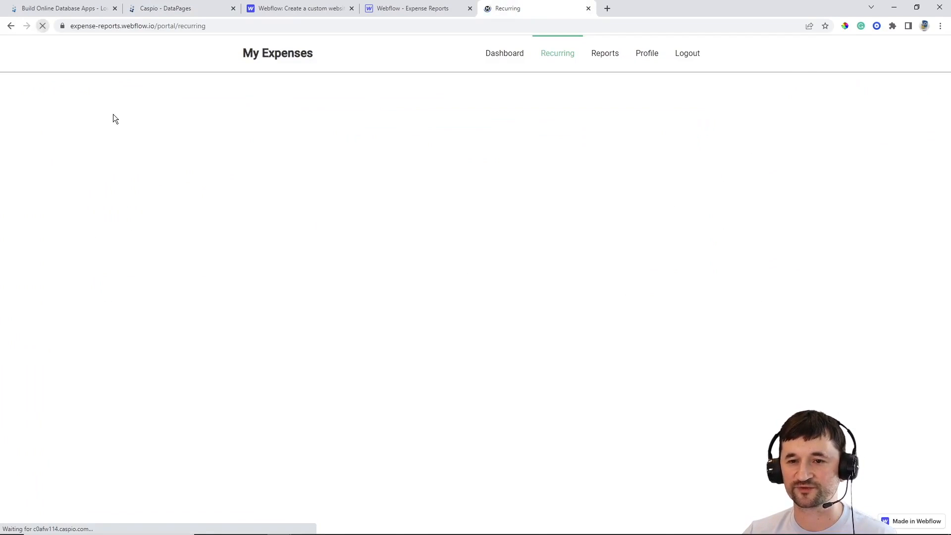
{"action": "left_click", "coordinate": [267, 142]}
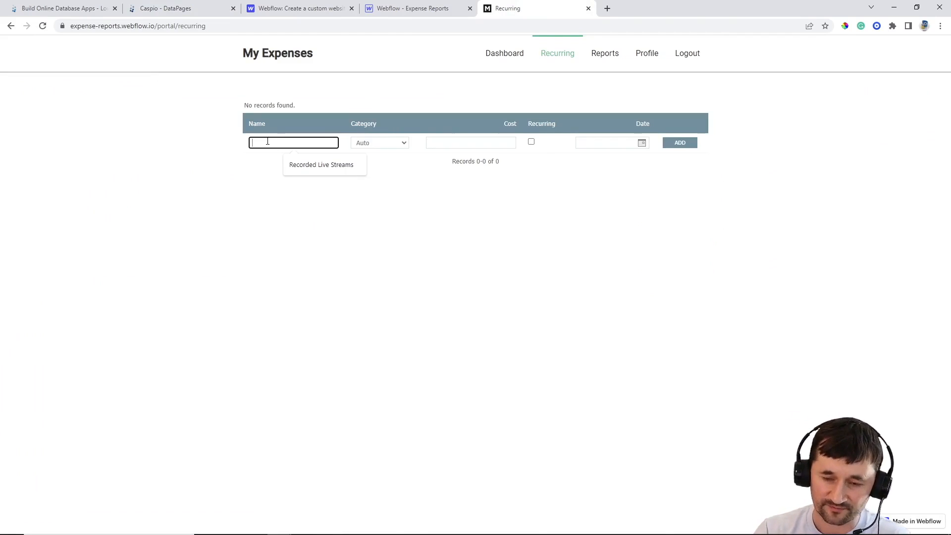
{"action": "type", "text": "Gym Membership"}
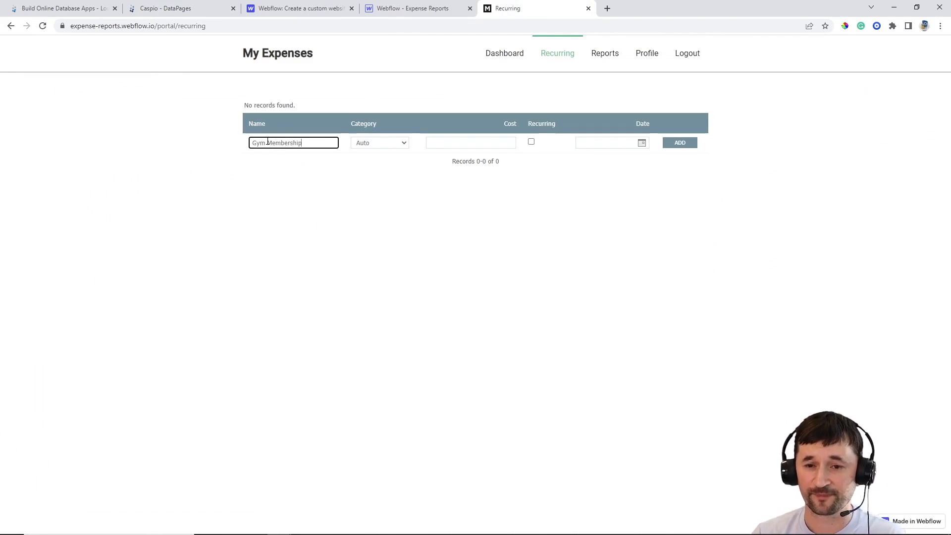
{"action": "left_click", "coordinate": [376, 143]}
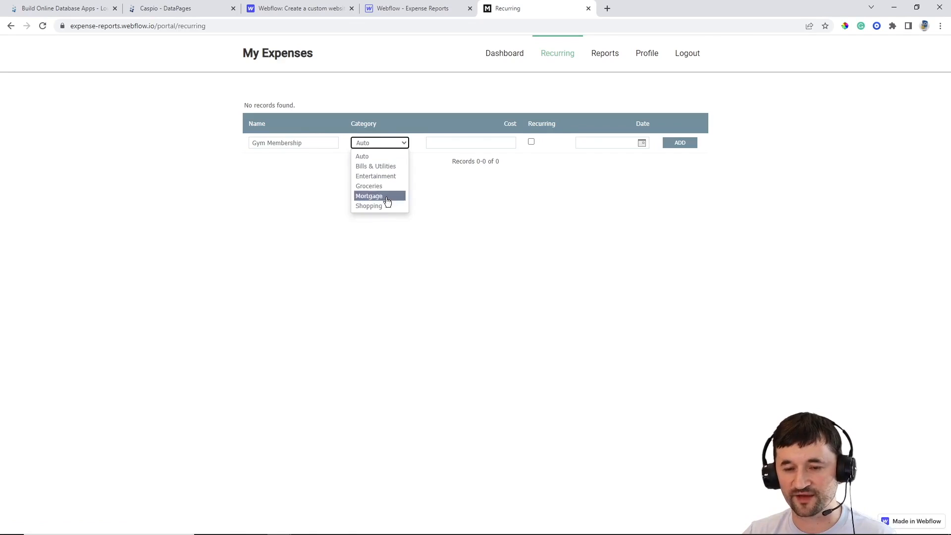
{"action": "left_click", "coordinate": [384, 177]}
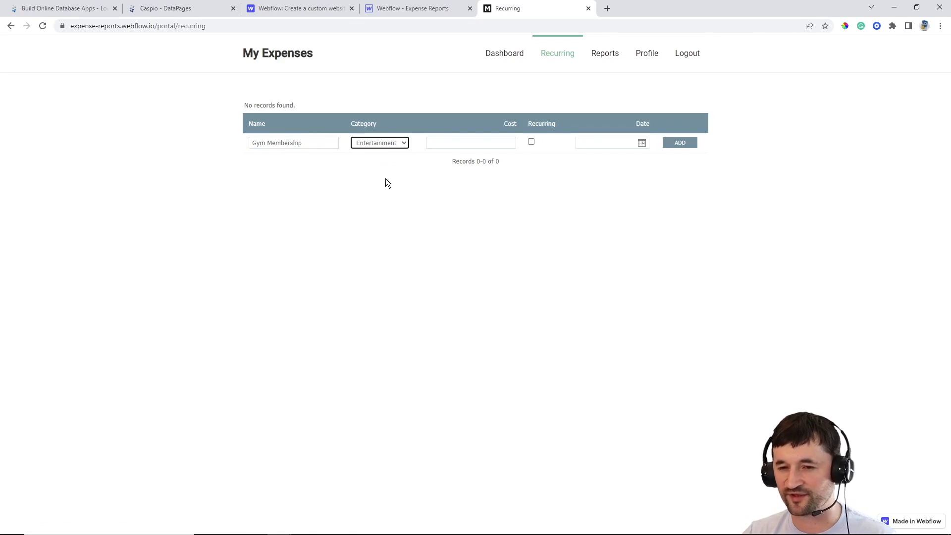
Give it cost 29, mark it Recurring, date it May 18, and add the record
{"action": "left_click", "coordinate": [473, 145]}
{"action": "type", "text": "29"}
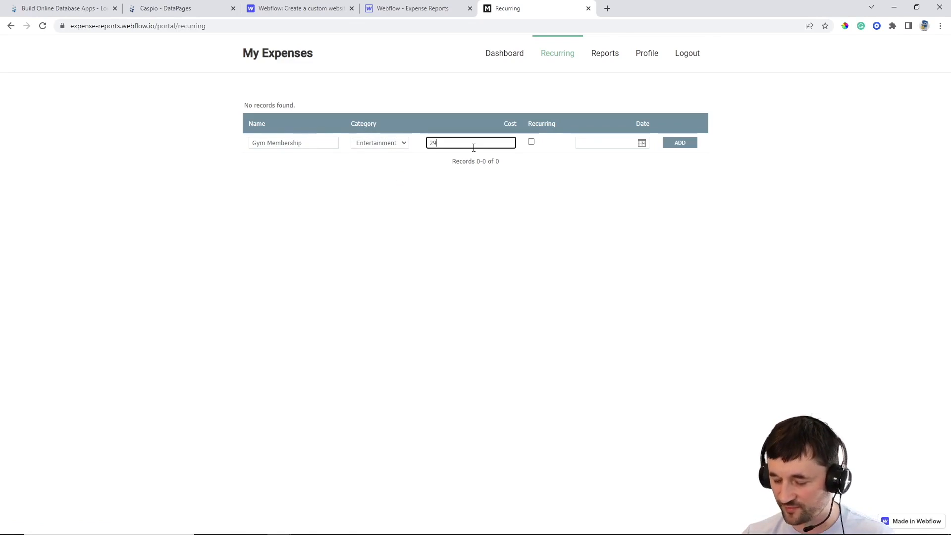
{"action": "left_click", "coordinate": [531, 142]}
{"action": "left_click", "coordinate": [641, 143]}
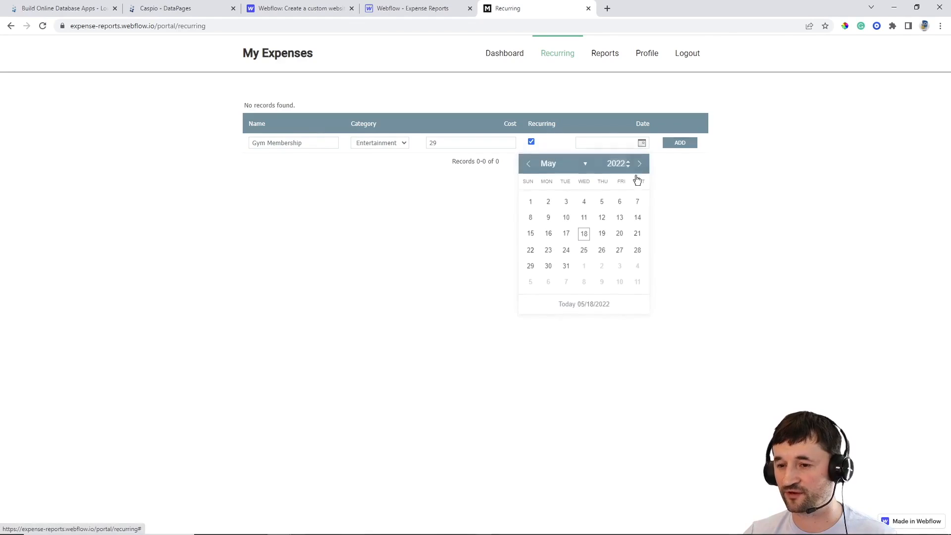
{"action": "left_click", "coordinate": [584, 234]}
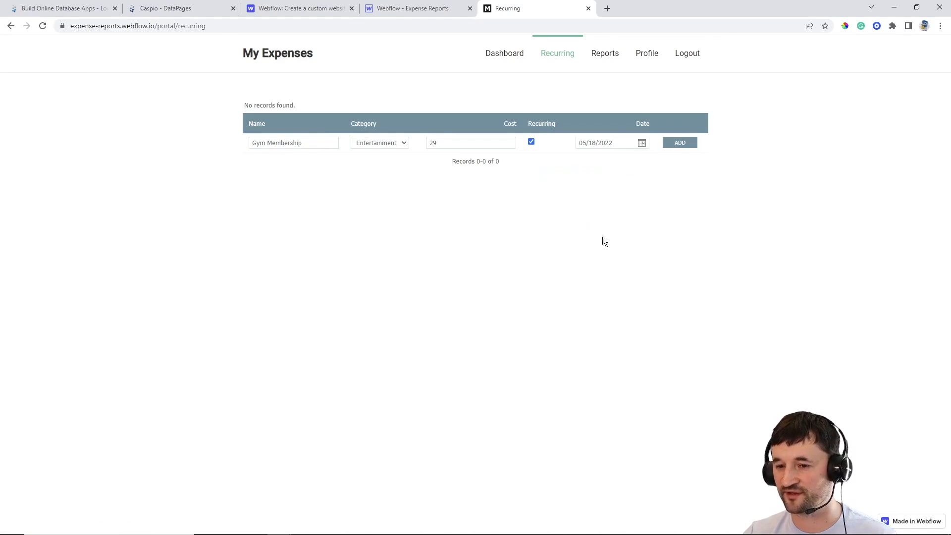
{"action": "left_click", "coordinate": [680, 143]}
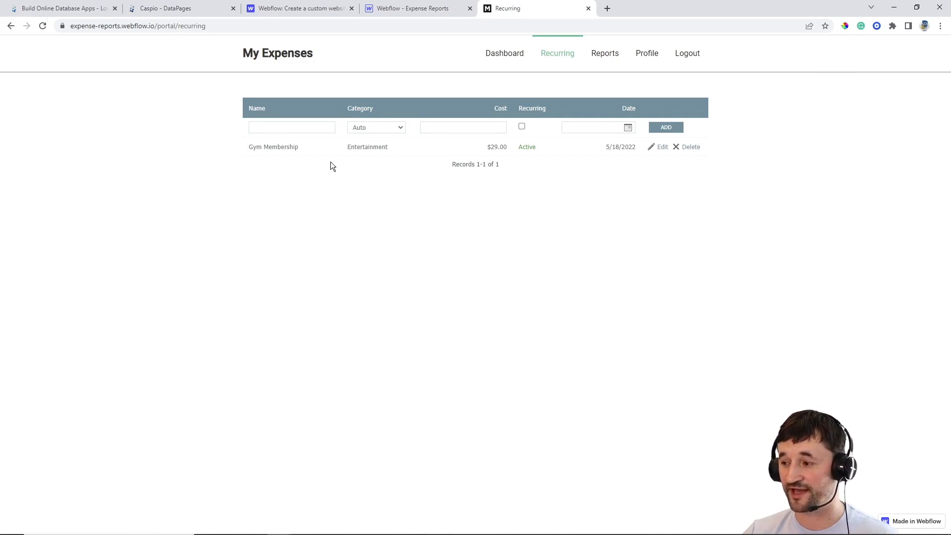
{"action": "left_click", "coordinate": [186, 16]}
In ME_tbl_recurring_expenses, copy the Gym Membership User_ID into the Verizon Cell Phone row
{"action": "left_click", "coordinate": [31, 158]}
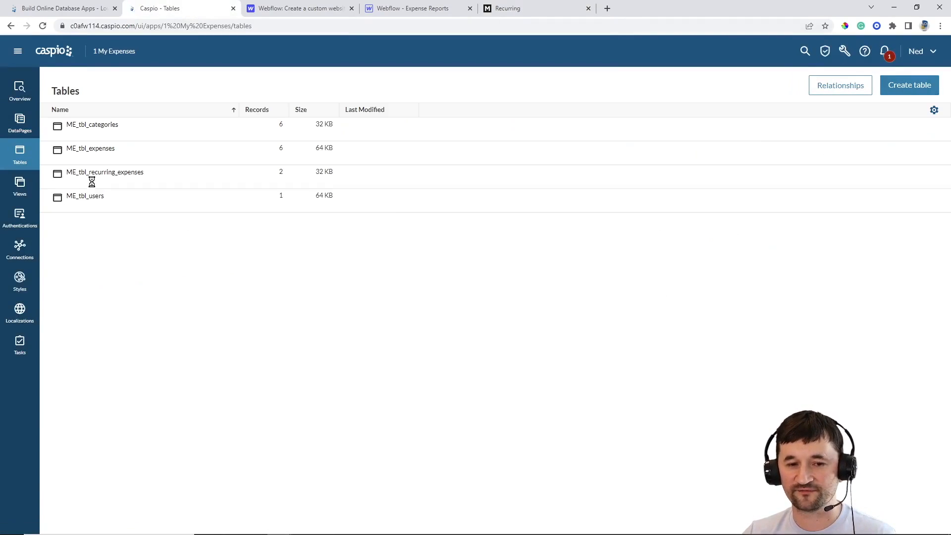
{"action": "left_click", "coordinate": [112, 184]}
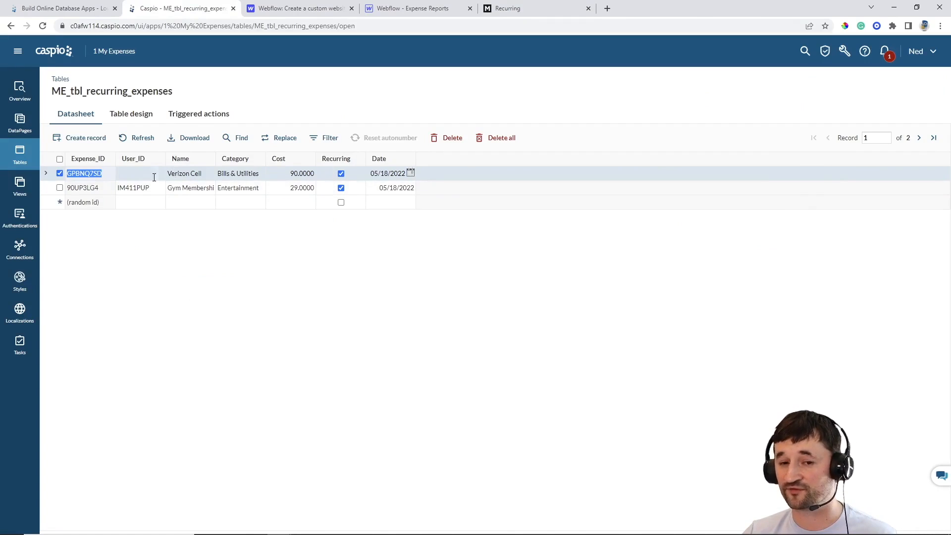
{"action": "left_click", "coordinate": [143, 189]}
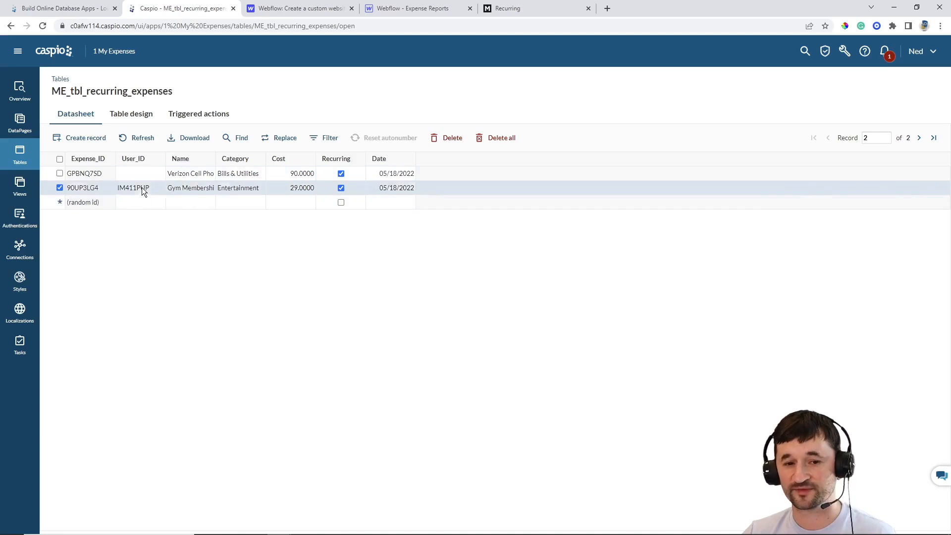
{"action": "double_click", "coordinate": [148, 188]}
{"action": "key", "text": "ctrl+c"}
{"action": "left_click", "coordinate": [150, 175]}
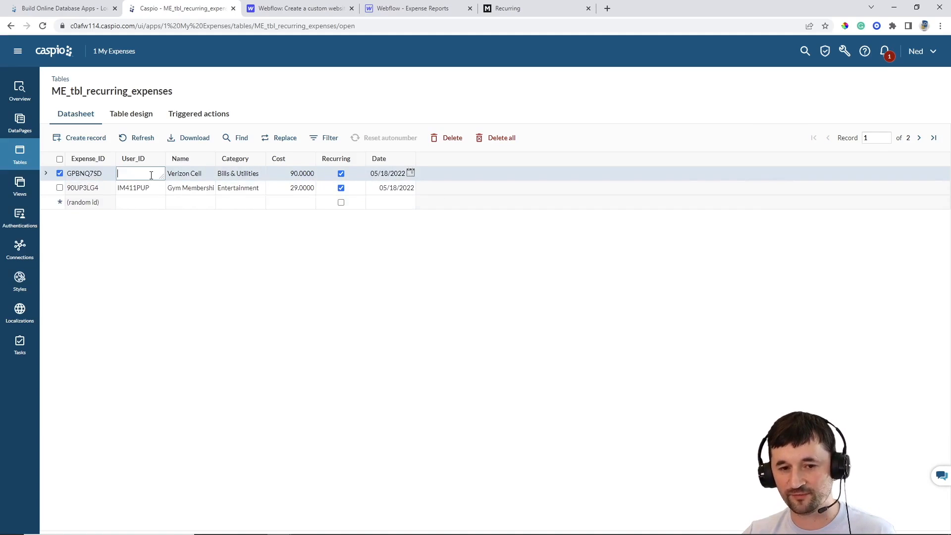
{"action": "key", "text": "ctrl+v"}
{"action": "left_click", "coordinate": [141, 202]}
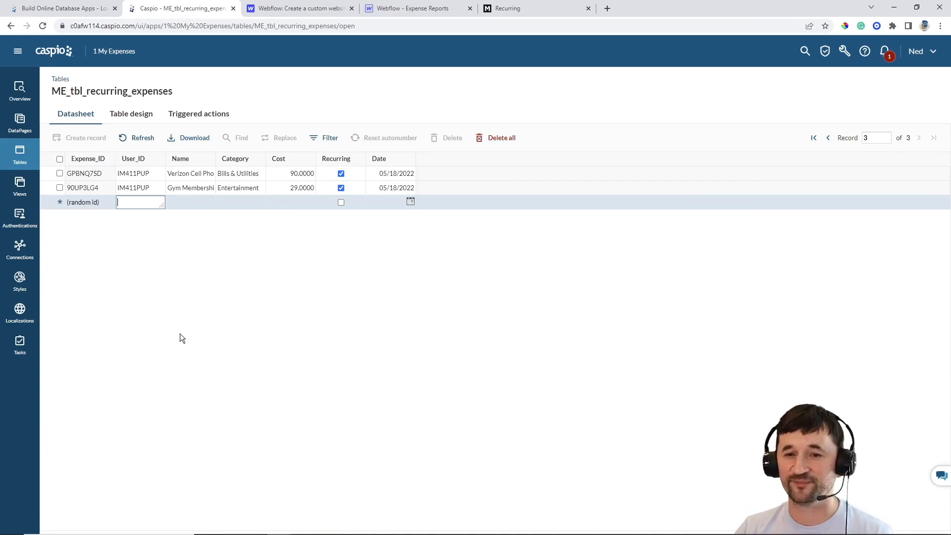
{"action": "left_click", "coordinate": [524, 12]}
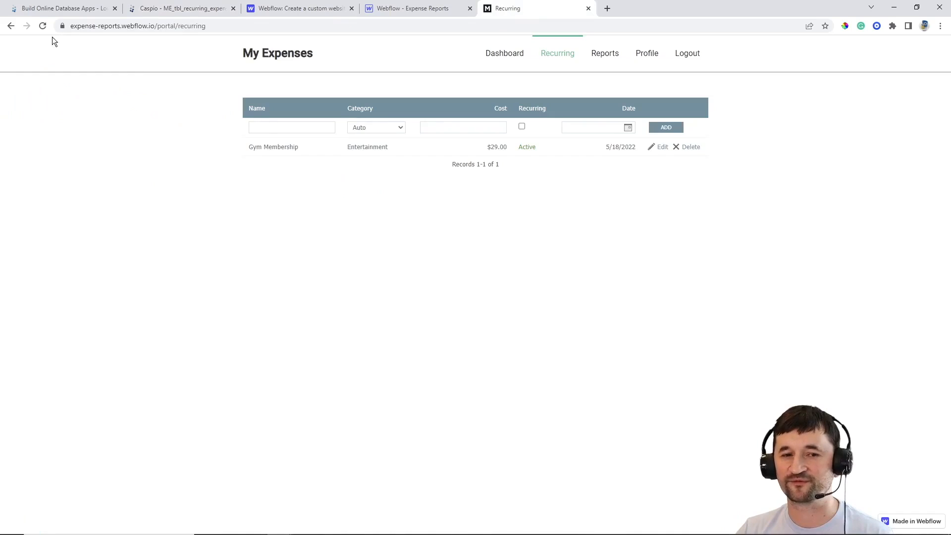
Reload the Recurring page to list Verizon Cell Phone, view the Dashboard, then return to Caspio
{"action": "left_click", "coordinate": [43, 26]}
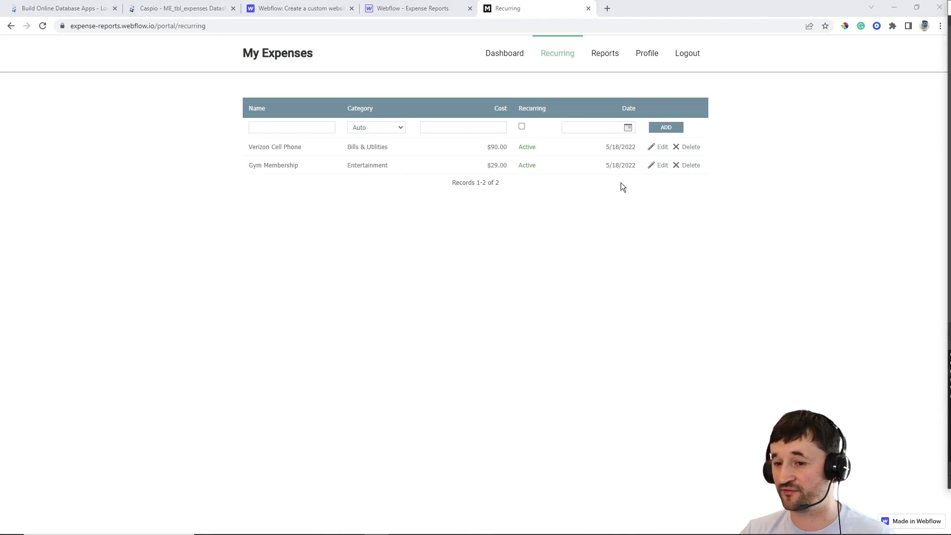
{"action": "left_click", "coordinate": [501, 52]}
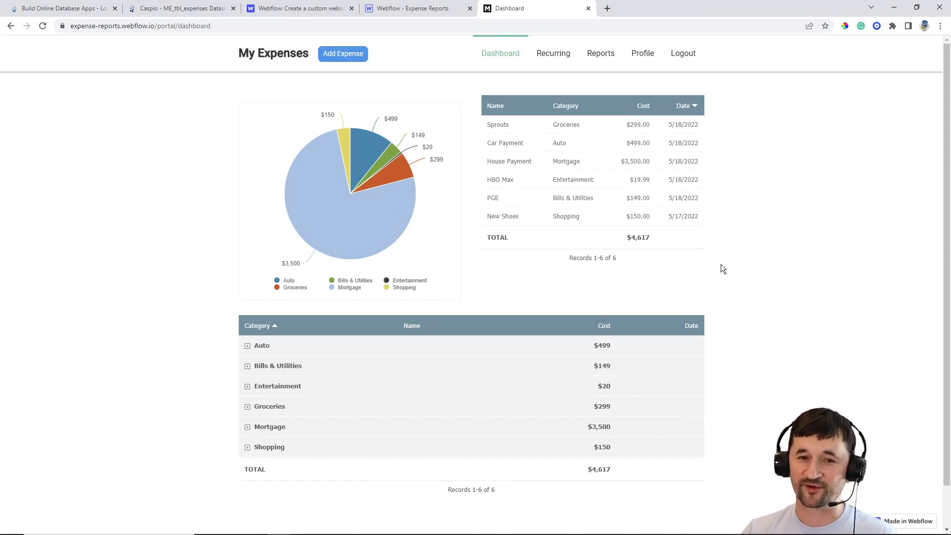
{"action": "left_click", "coordinate": [198, 11]}
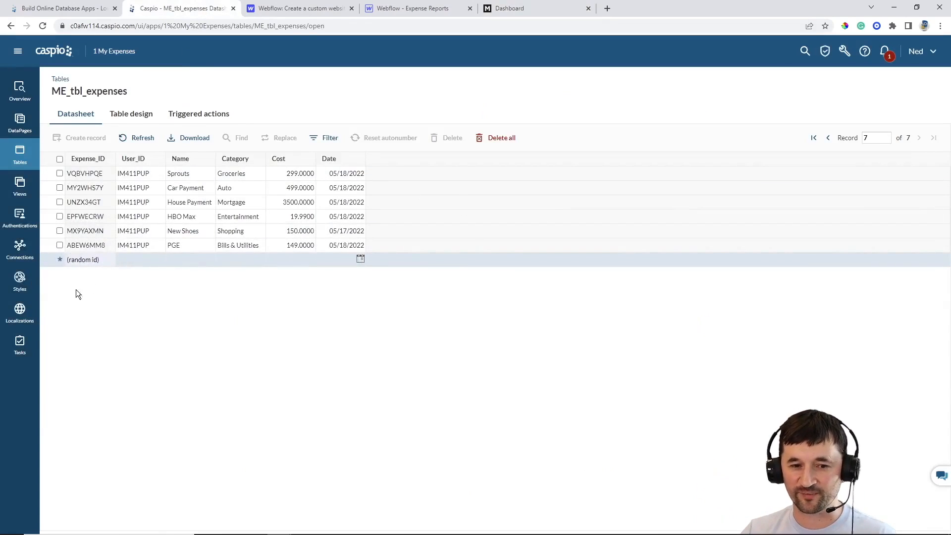
Check the expenses and recurring expenses datasheets, then bring up the Tasks list
{"action": "left_click", "coordinate": [18, 157]}
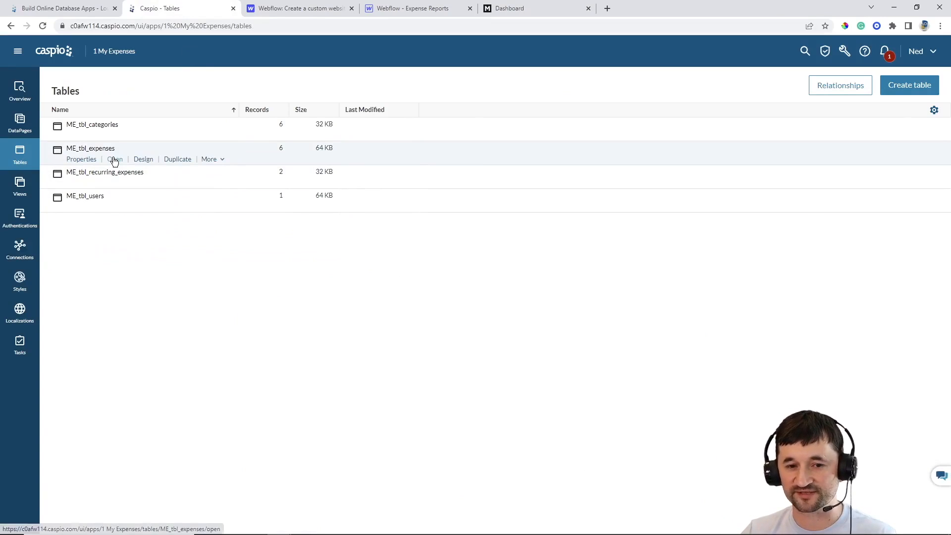
{"action": "left_click", "coordinate": [114, 159]}
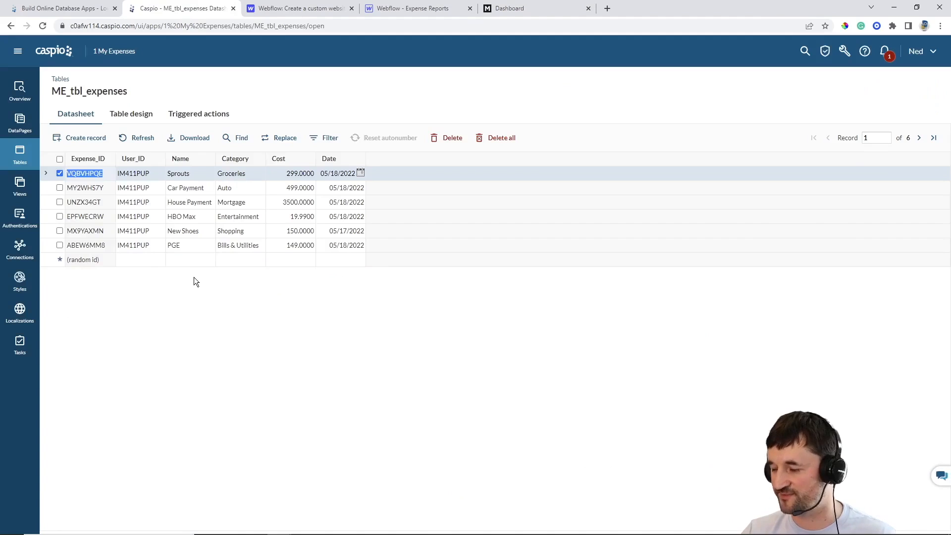
{"action": "left_click", "coordinate": [20, 155]}
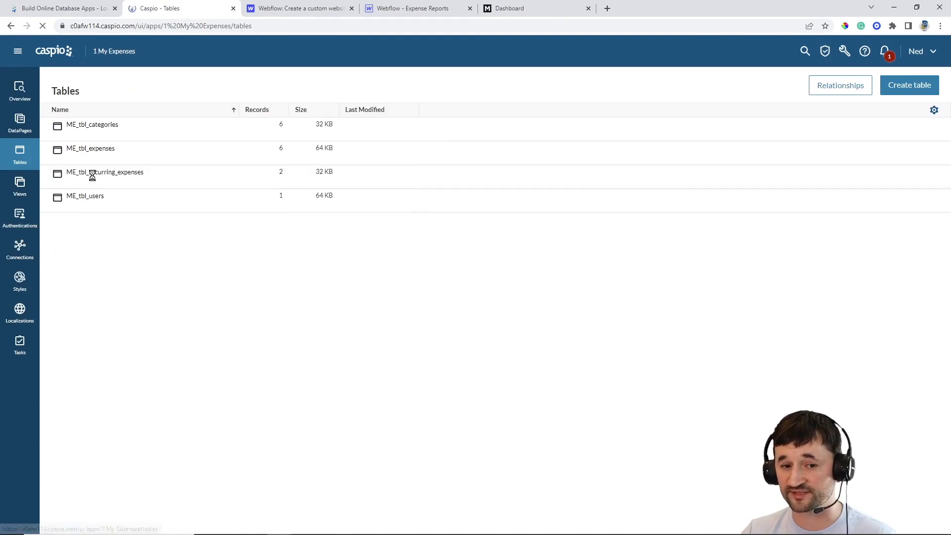
{"action": "left_click", "coordinate": [115, 184]}
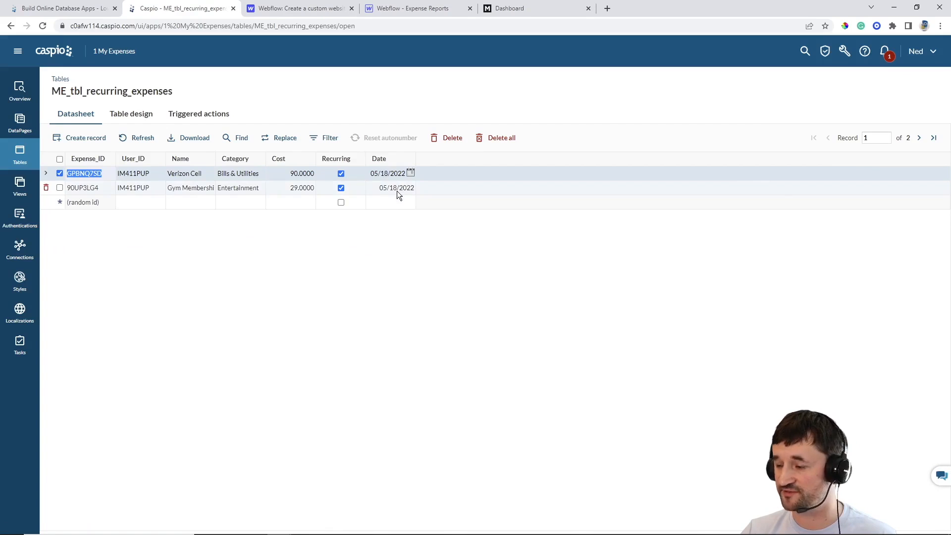
{"action": "left_click", "coordinate": [22, 346]}
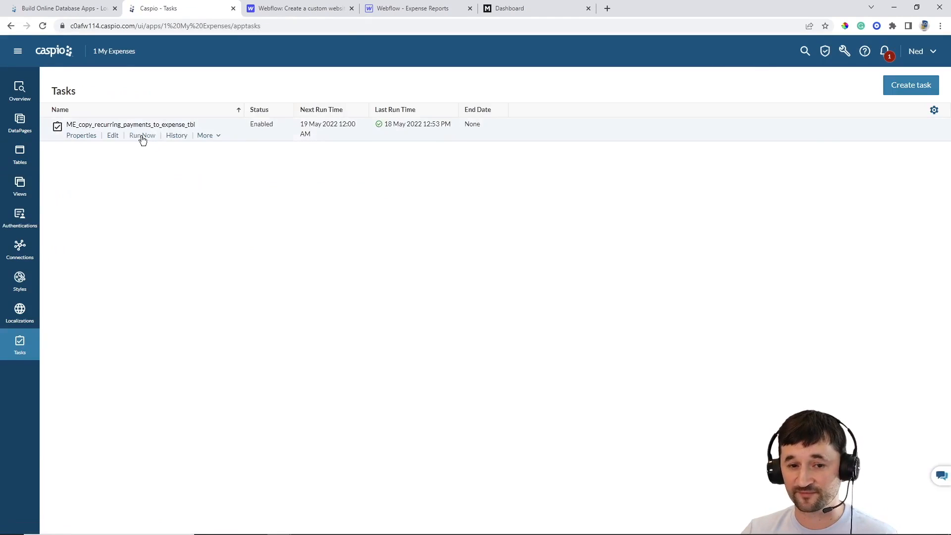
Review the ME_copy_recurring_payments_to_expense_tbl task and run it immediately
{"action": "left_click", "coordinate": [112, 135]}
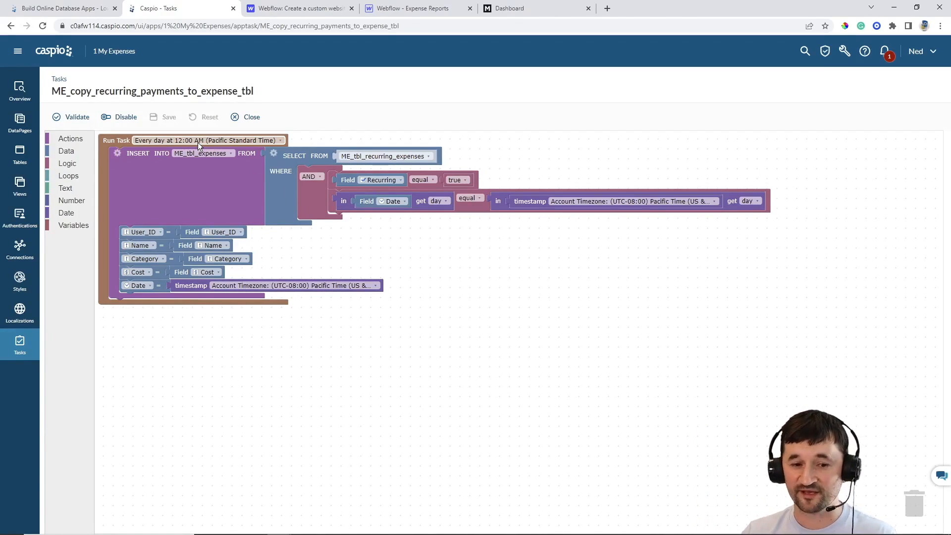
{"action": "left_click", "coordinate": [19, 348]}
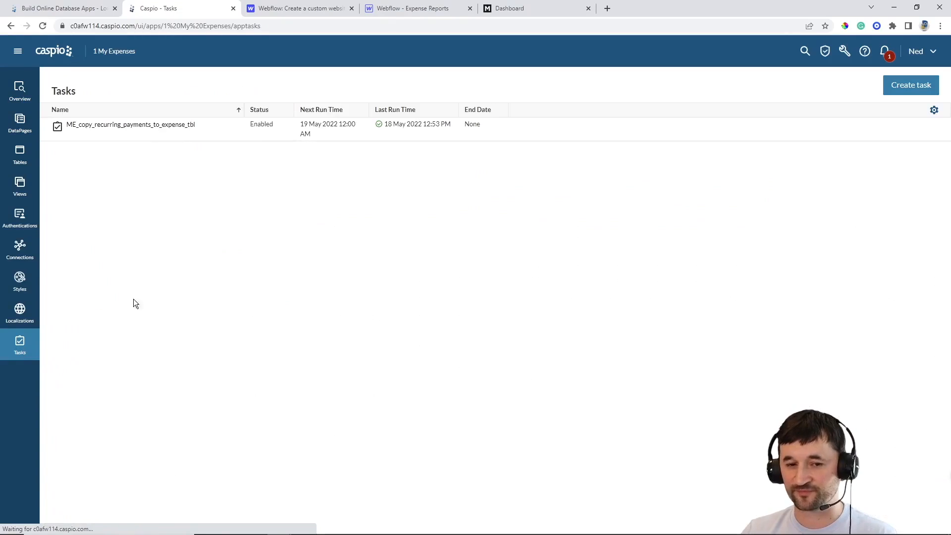
{"action": "mouse_move", "coordinate": [132, 140]}
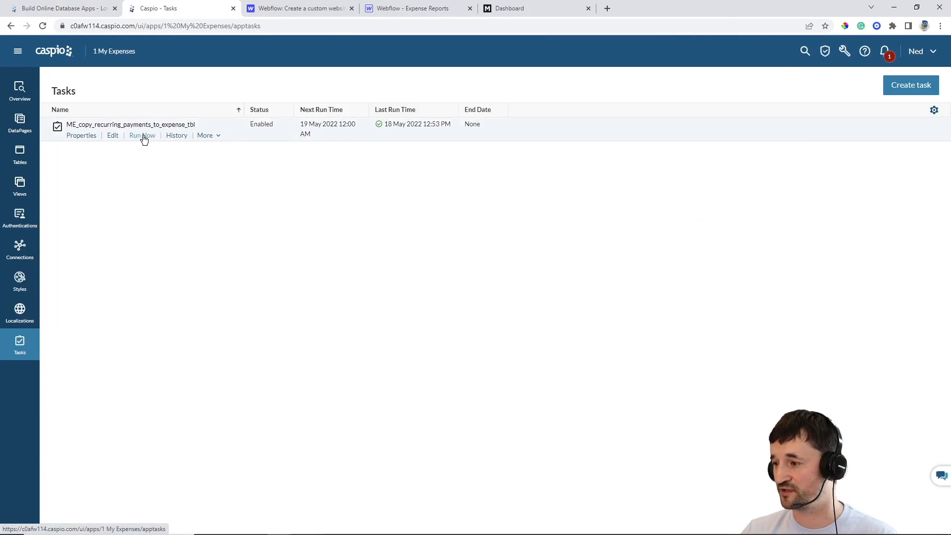
{"action": "left_click", "coordinate": [142, 136]}
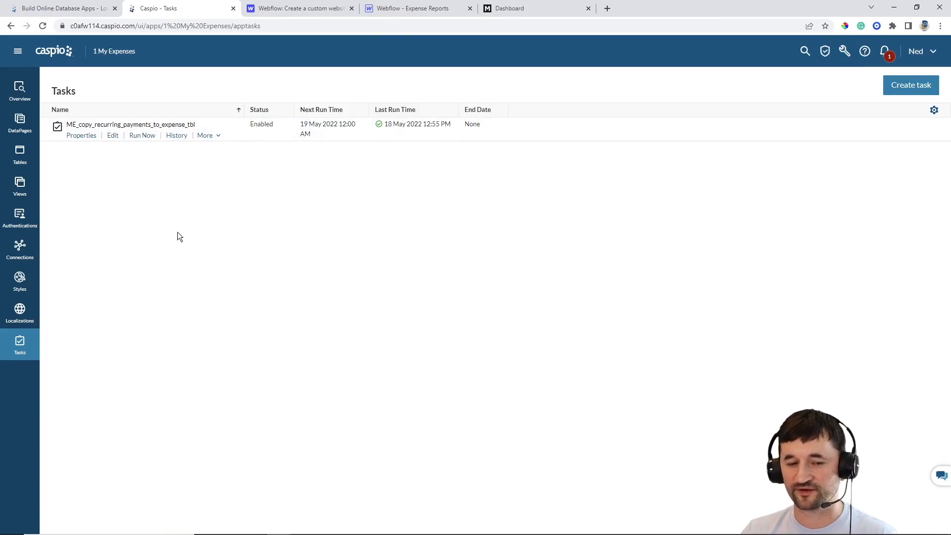
Reload the Webflow Dashboard to show Verizon Cell Phone and Gym Membership, totalling $4,736
{"action": "left_click", "coordinate": [21, 155]}
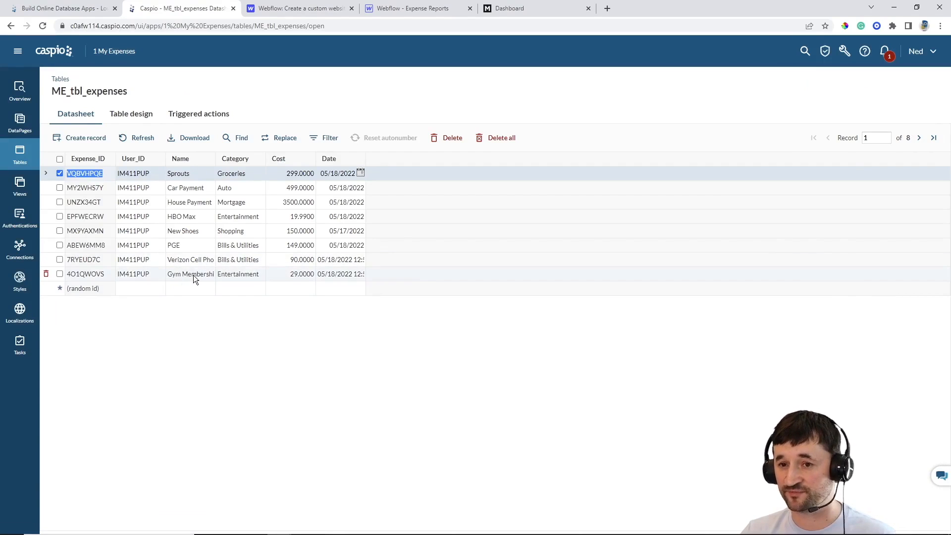
{"action": "left_click", "coordinate": [515, 7]}
{"action": "key", "text": "F5"}
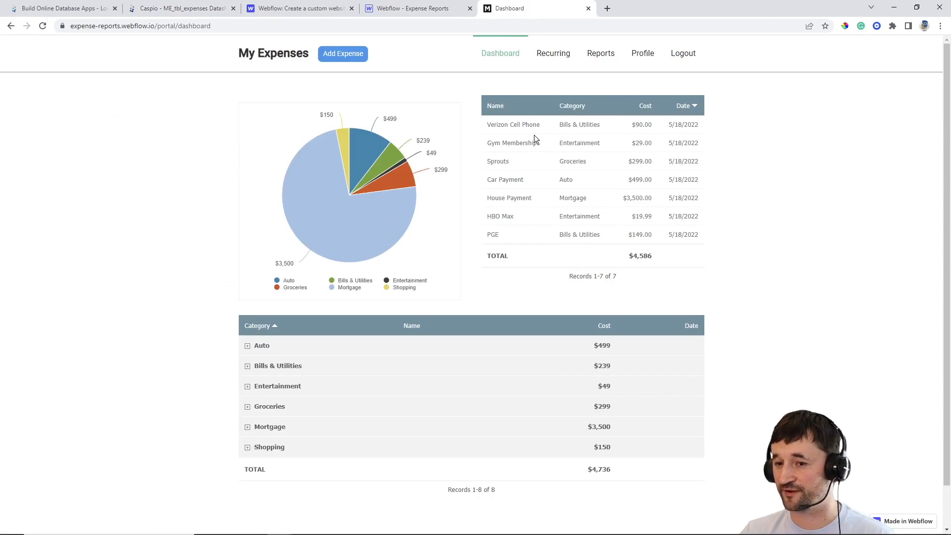
{"action": "mouse_move", "coordinate": [392, 169]}
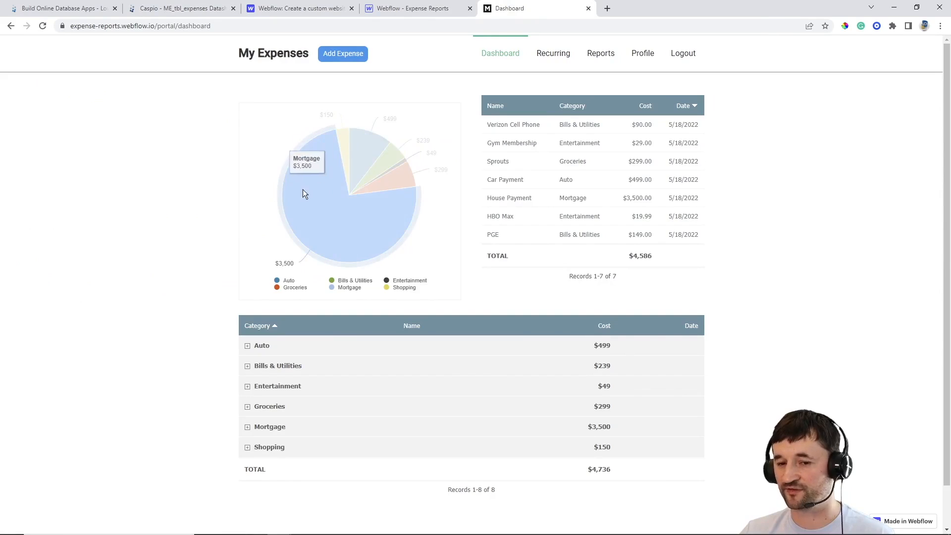
{"action": "left_click", "coordinate": [247, 387]}
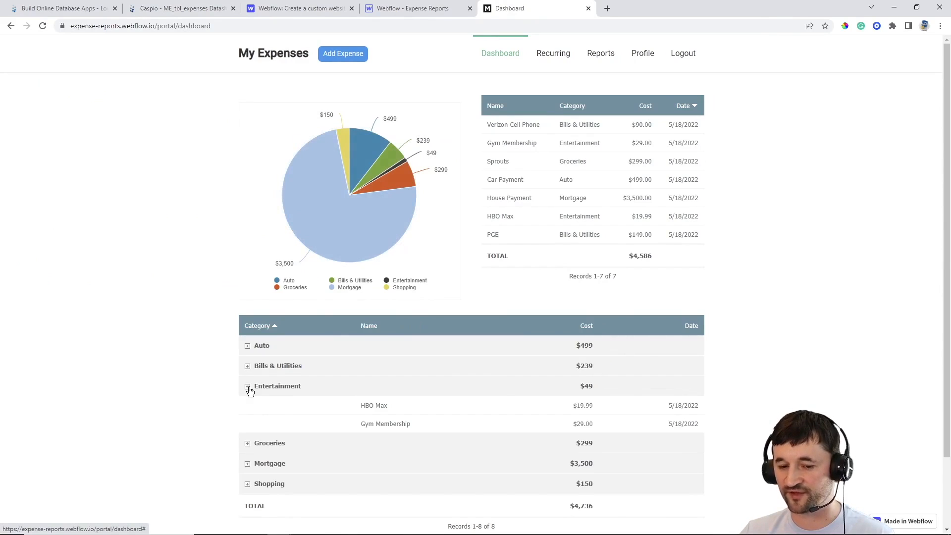
{"action": "left_click", "coordinate": [247, 387]}
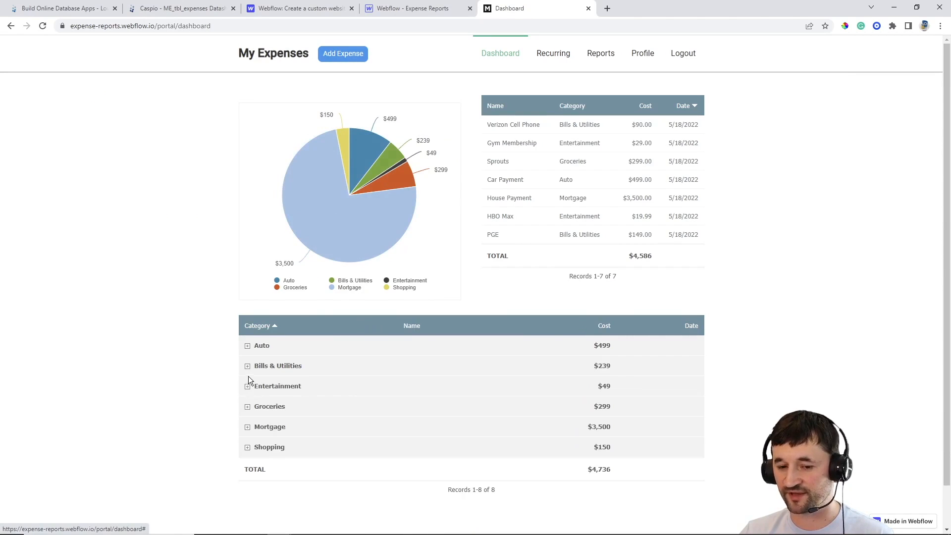
{"action": "left_click", "coordinate": [247, 366]}
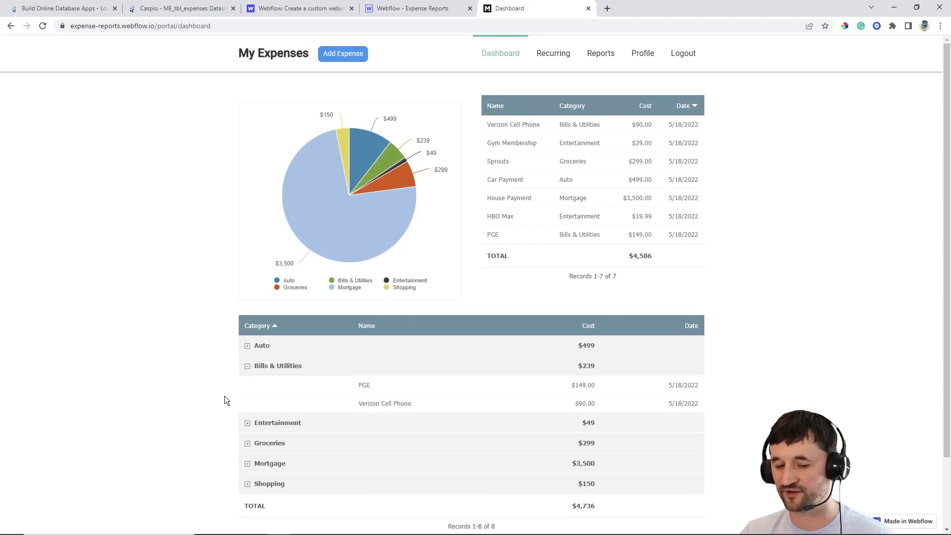
{"action": "left_click", "coordinate": [248, 366]}
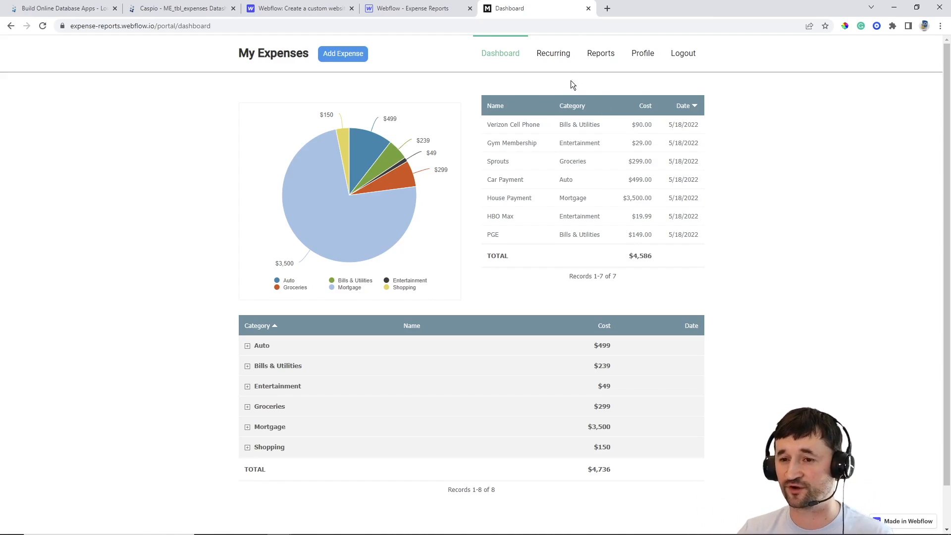
{"action": "left_click", "coordinate": [555, 53]}
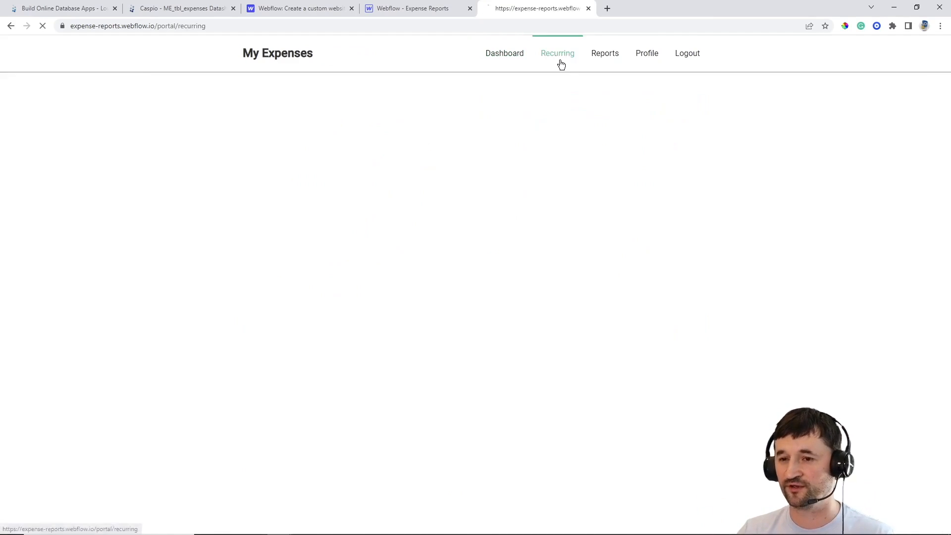
{"action": "left_click", "coordinate": [523, 56]}
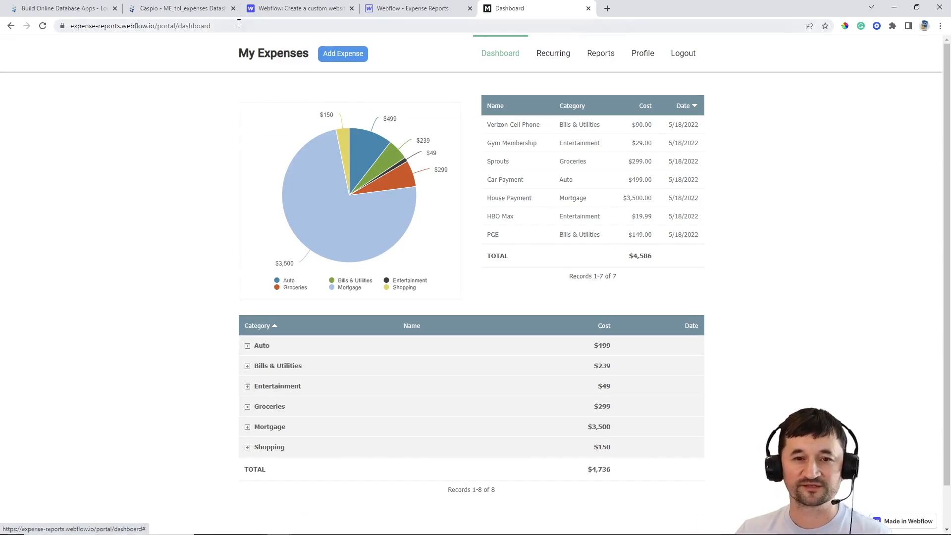
{"action": "left_click", "coordinate": [206, 11]}
Start a new Combined Chart and Report DataPage
{"action": "left_click", "coordinate": [20, 121]}
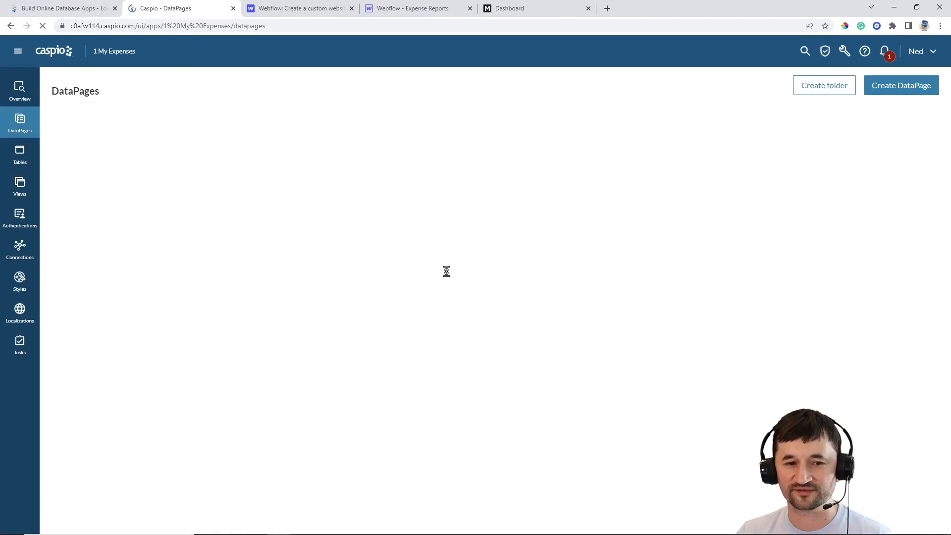
{"action": "left_click", "coordinate": [897, 95]}
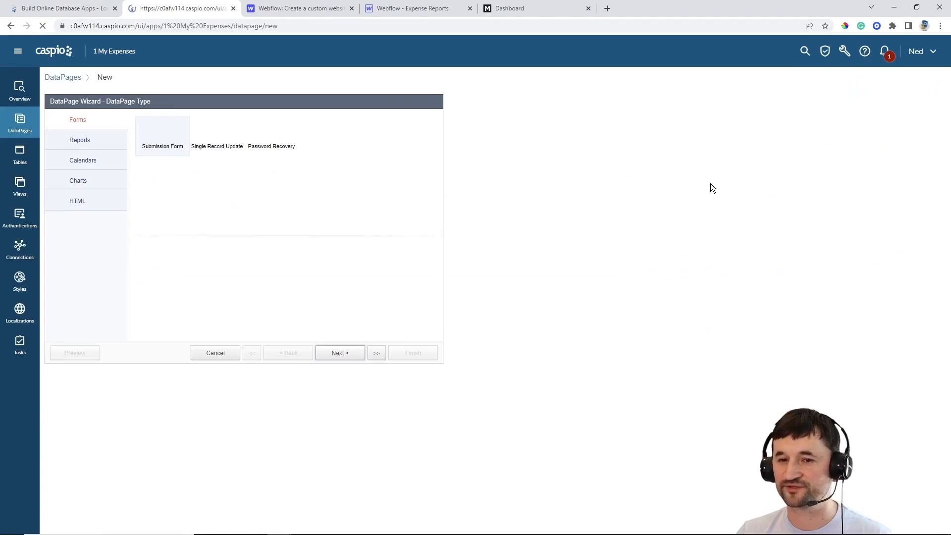
{"action": "left_click", "coordinate": [100, 141]}
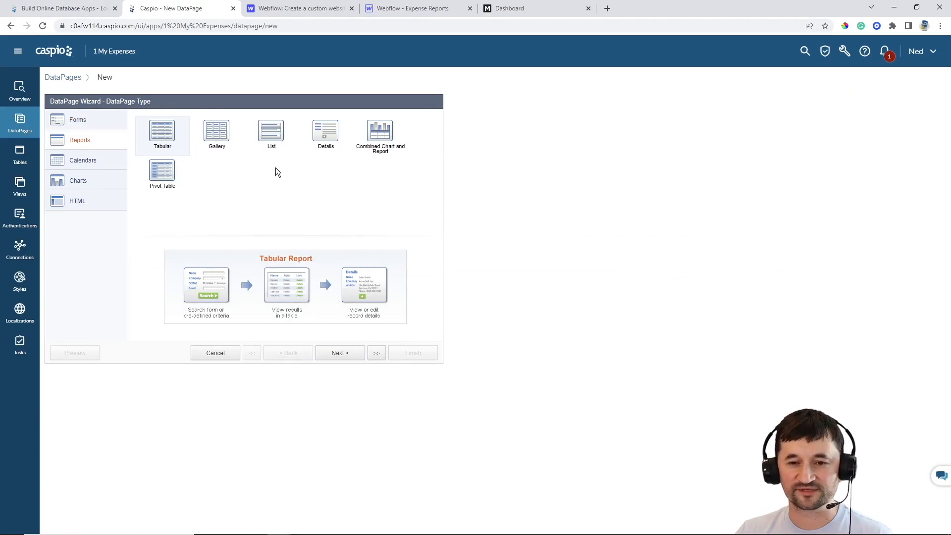
{"action": "left_click", "coordinate": [377, 141]}
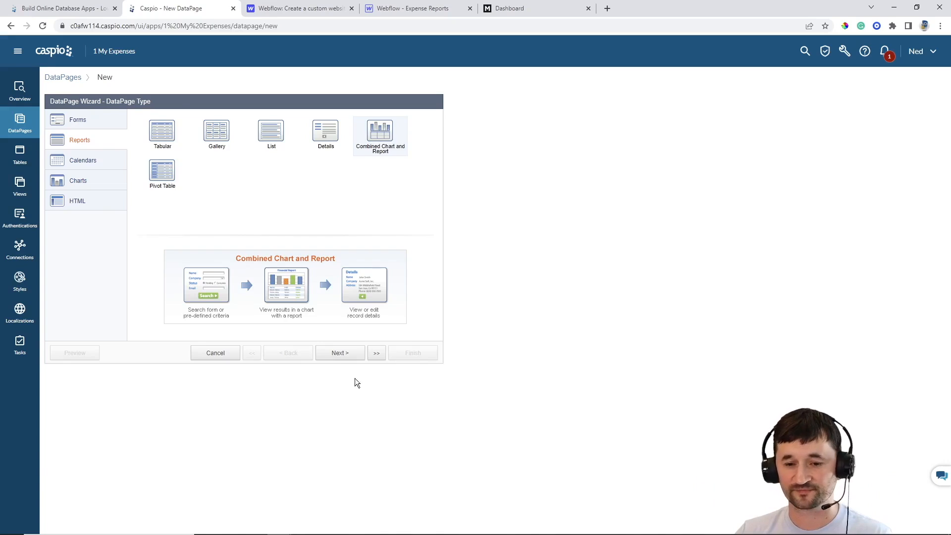
{"action": "left_click", "coordinate": [340, 353]}
Name it 'Filter Expenses' on ME_tbl_expenses with Gray style, English, and ME user authentication
{"action": "left_click", "coordinate": [135, 151]}
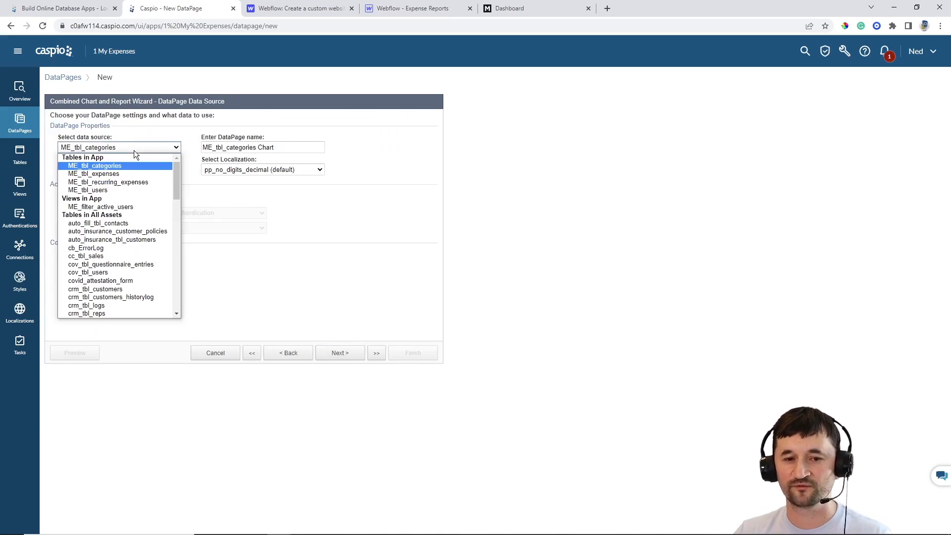
{"action": "left_click", "coordinate": [124, 174]}
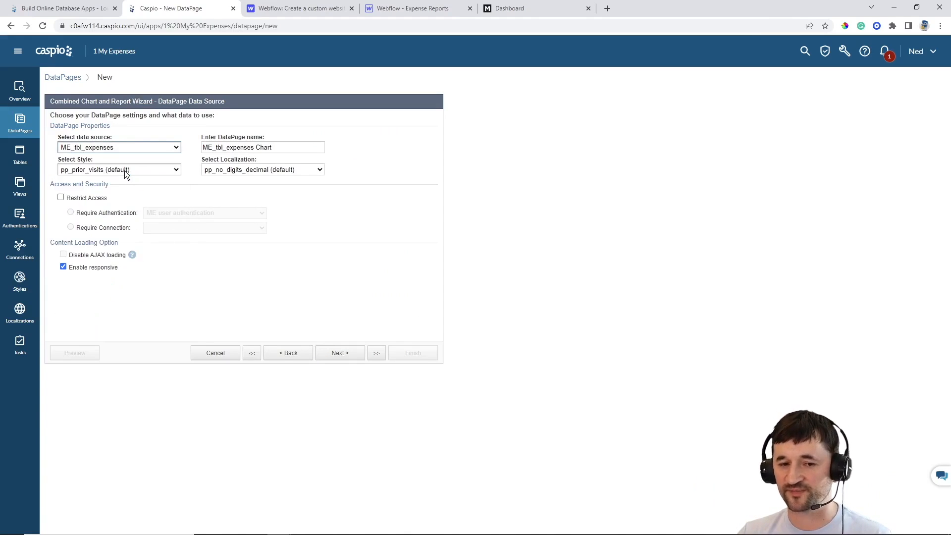
{"action": "left_click_drag", "start_coordinate": [276, 149], "coordinate": [109, 150]}
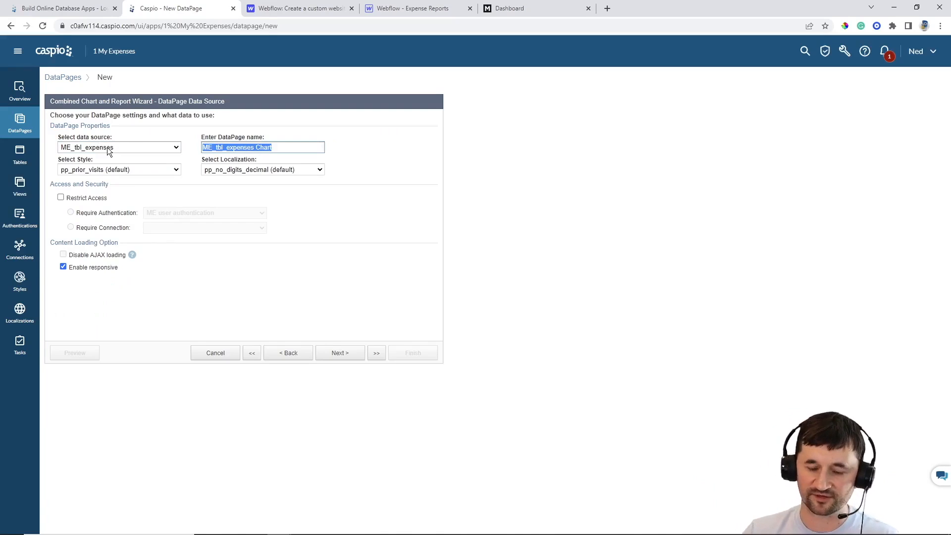
{"action": "type", "text": "Filter "}
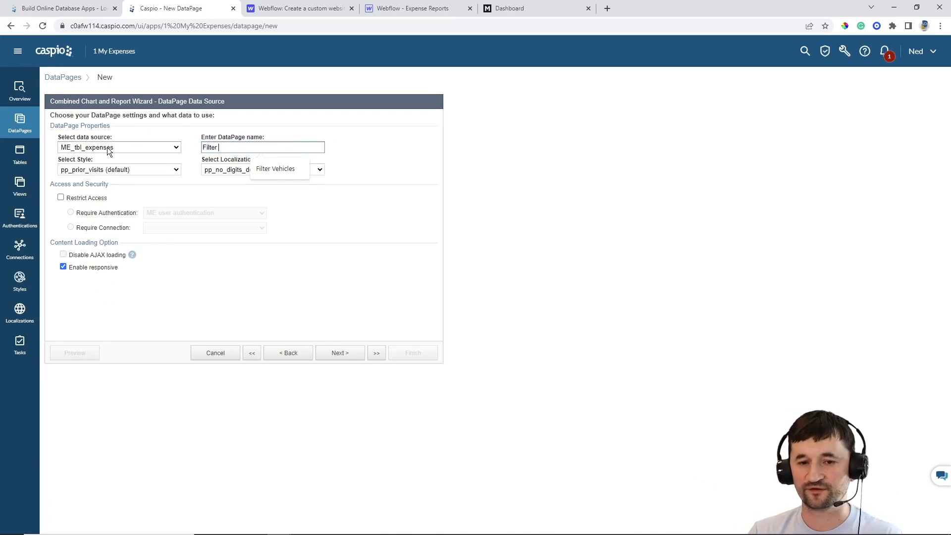
{"action": "type", "text": "Expenses"}
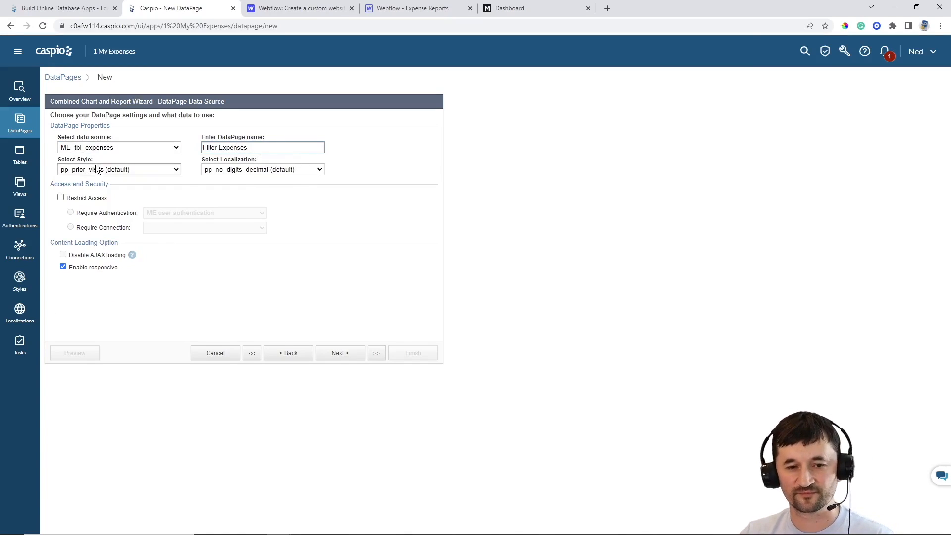
{"action": "left_click", "coordinate": [104, 169]}
{"action": "scroll", "coordinate": [132, 222], "scroll_direction": "up", "scroll_amount": 10}
{"action": "left_click", "coordinate": [103, 204]}
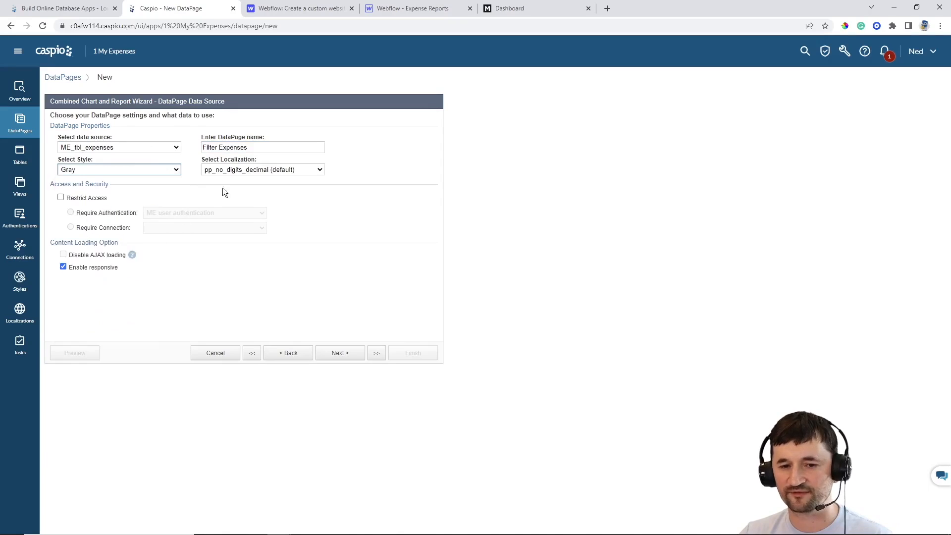
{"action": "left_click", "coordinate": [244, 170]}
{"action": "scroll", "coordinate": [263, 238], "scroll_direction": "up", "scroll_amount": 3}
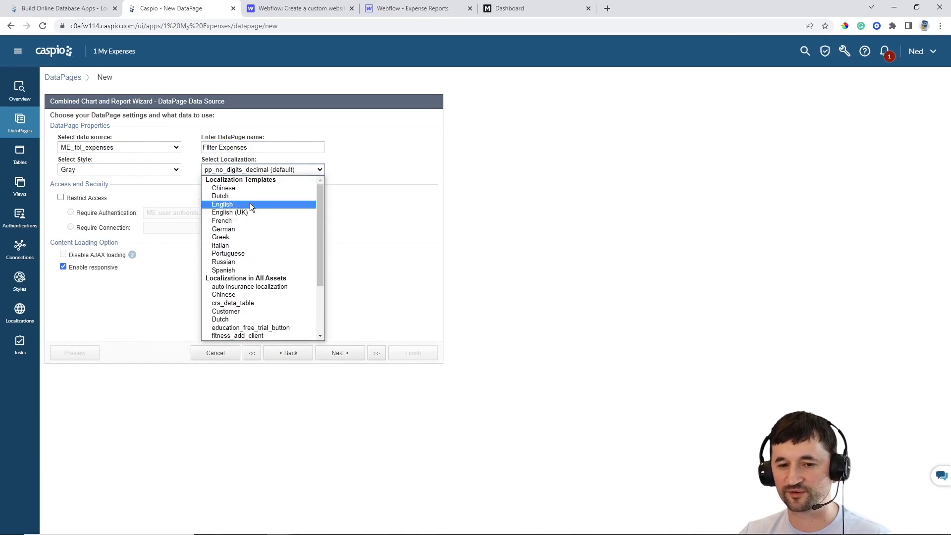
{"action": "left_click", "coordinate": [249, 203]}
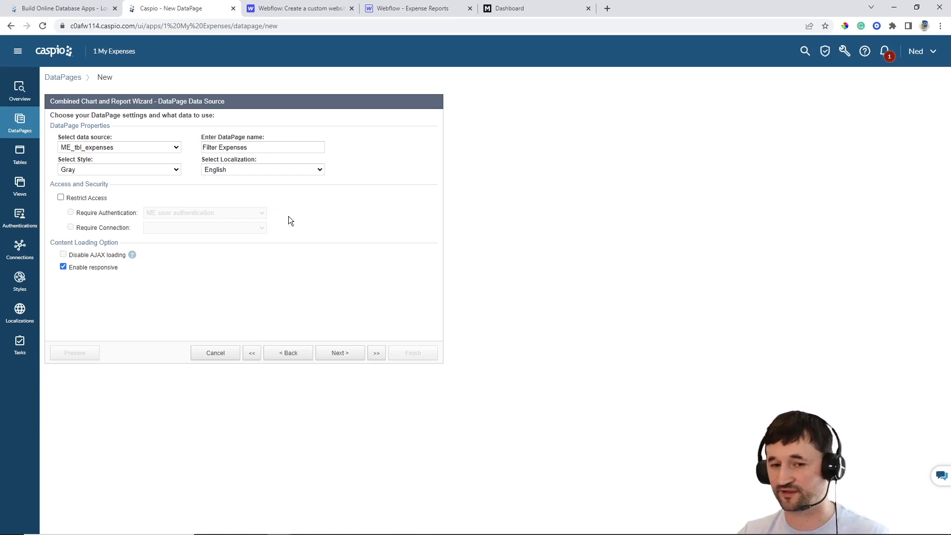
{"action": "left_click", "coordinate": [61, 198]}
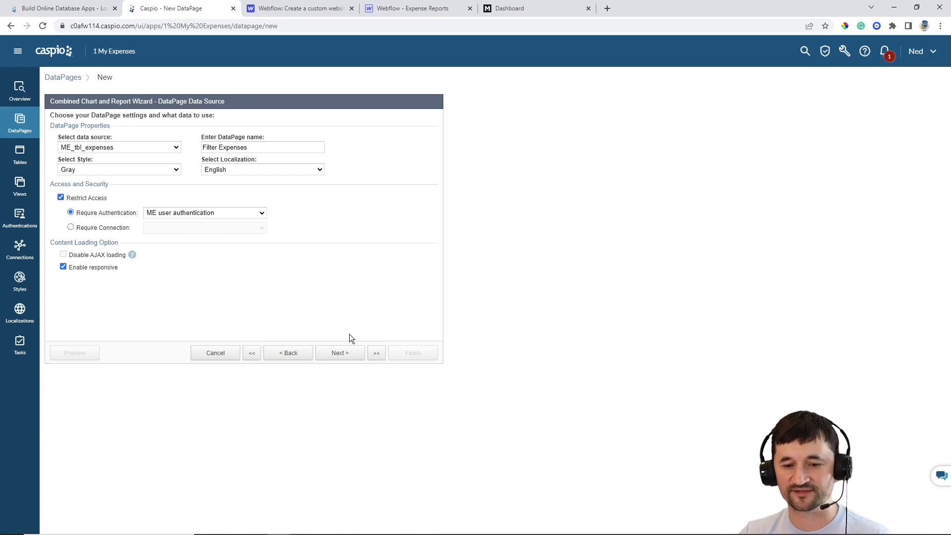
{"action": "left_click", "coordinate": [321, 352]}
Restrict records to the signed-in user by User_ID and show results below the search on load
{"action": "left_click", "coordinate": [97, 224]}
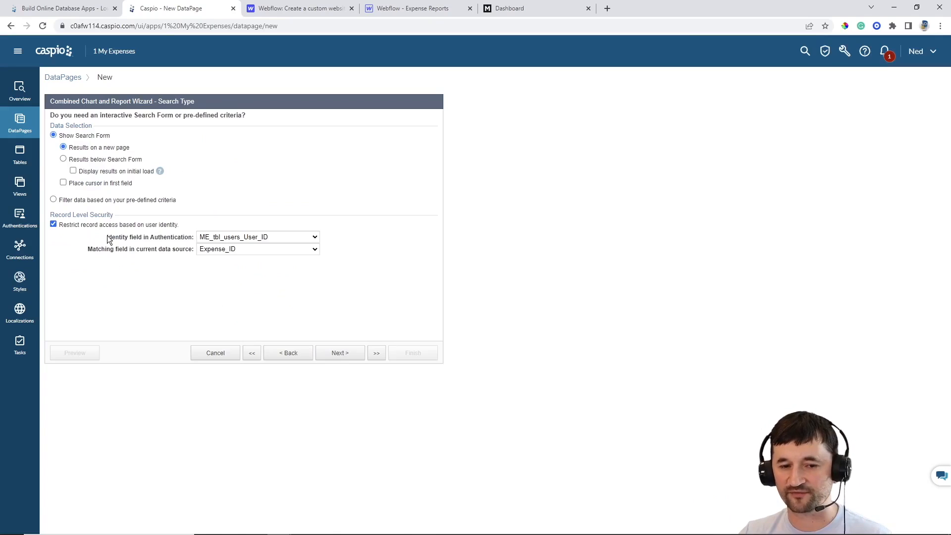
{"action": "left_click", "coordinate": [221, 250]}
{"action": "left_click", "coordinate": [223, 268]}
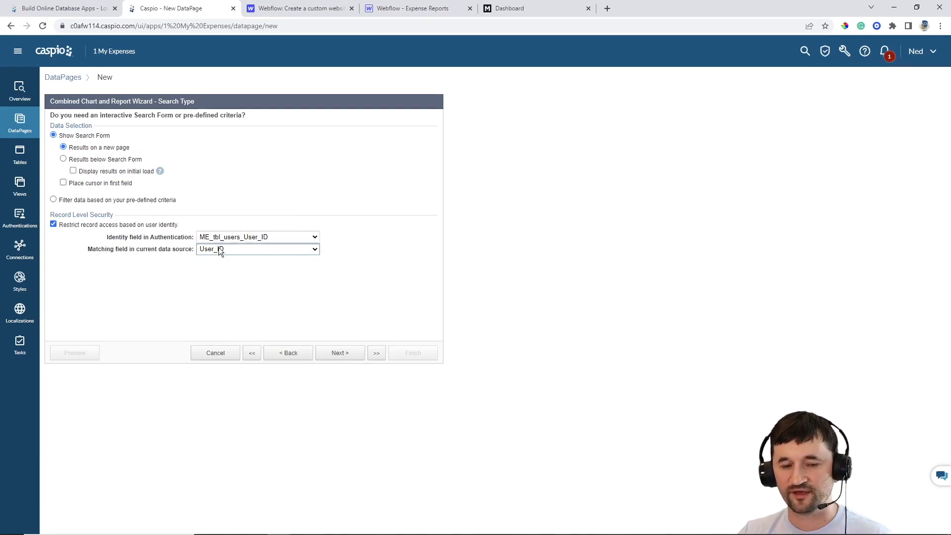
{"action": "left_click", "coordinate": [99, 162]}
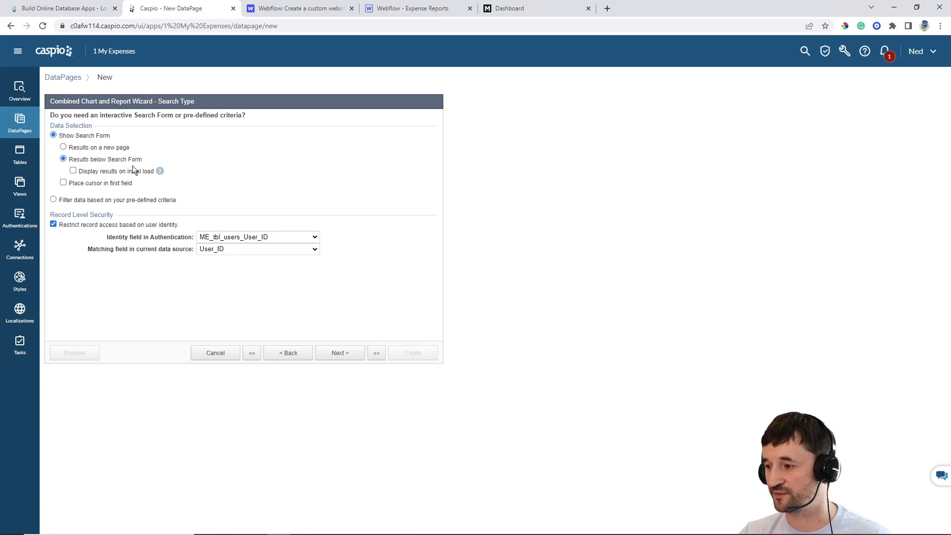
{"action": "left_click", "coordinate": [106, 172]}
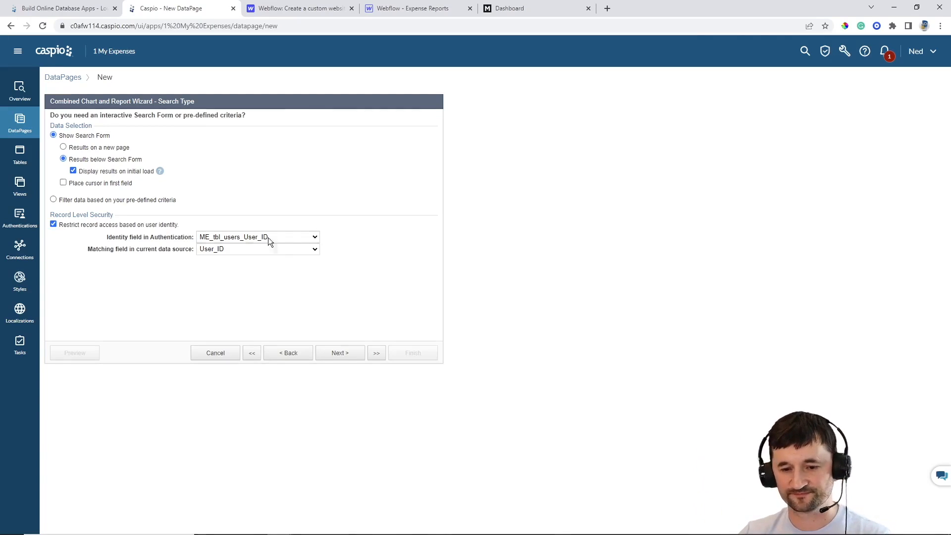
{"action": "left_click", "coordinate": [341, 352]}
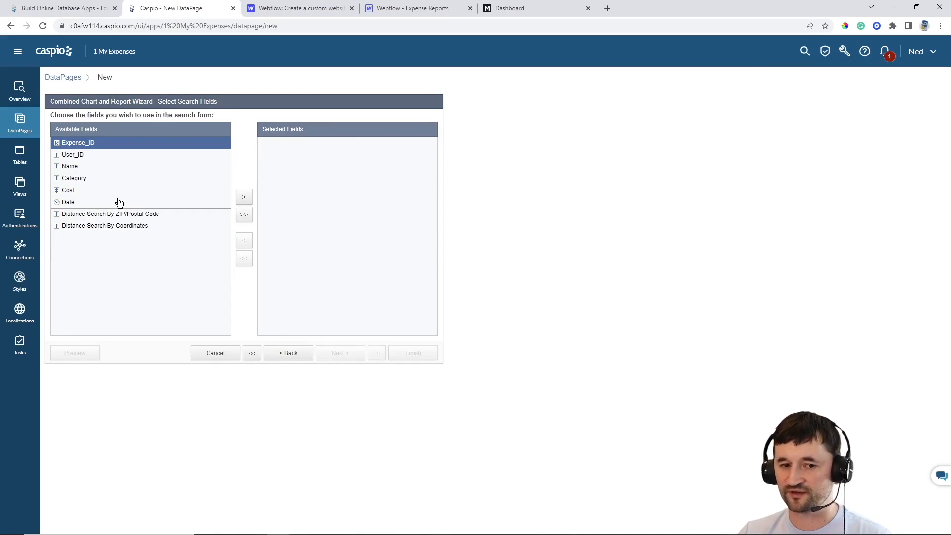
Add Date as the only search field
{"action": "left_click", "coordinate": [96, 203]}
{"action": "left_click", "coordinate": [243, 197]}
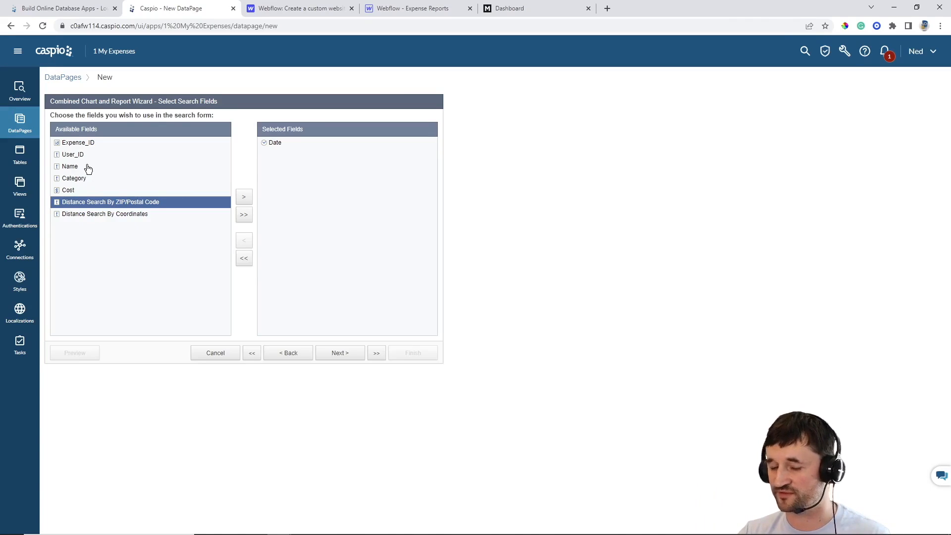
{"action": "left_click", "coordinate": [332, 356]}
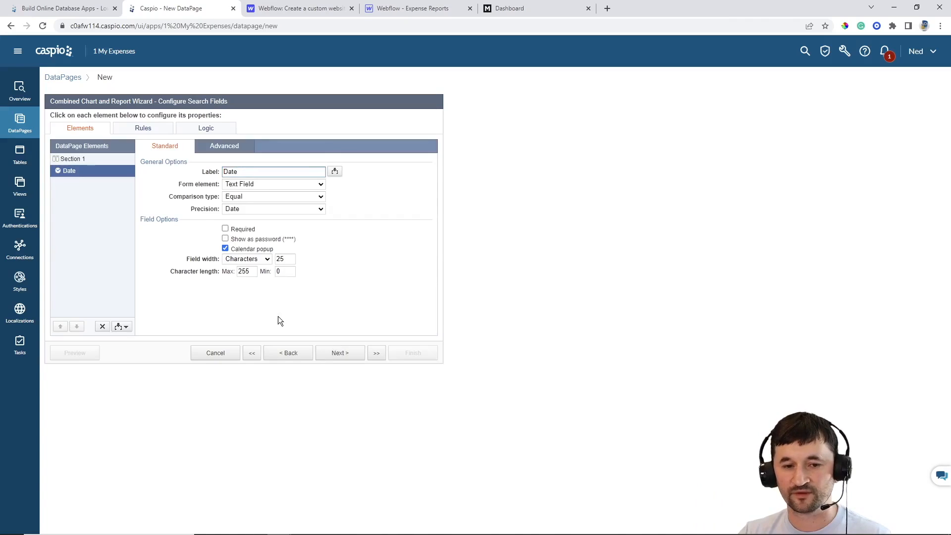
Add a second Date criterion and make the first 'Date (from)' with Greater Than or Equal
{"action": "left_click", "coordinate": [127, 328]}
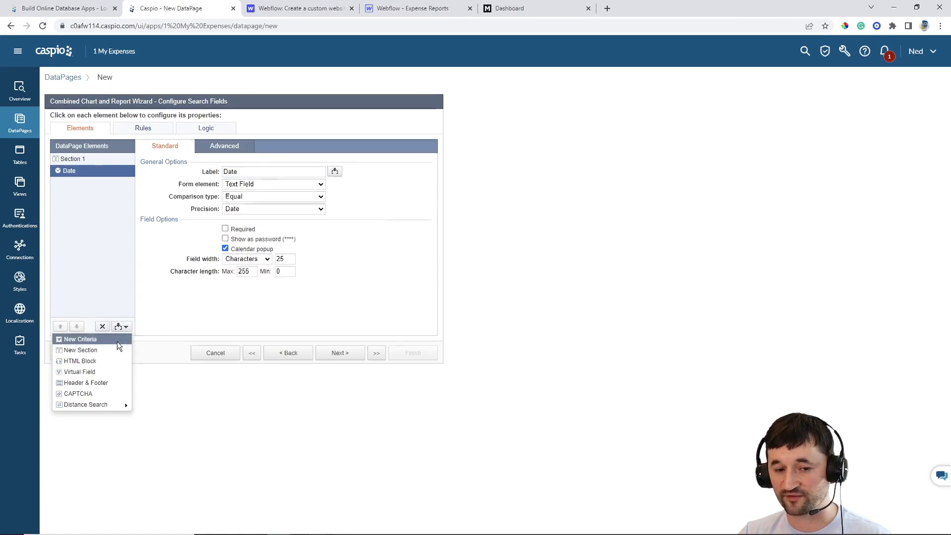
{"action": "left_click", "coordinate": [117, 341]}
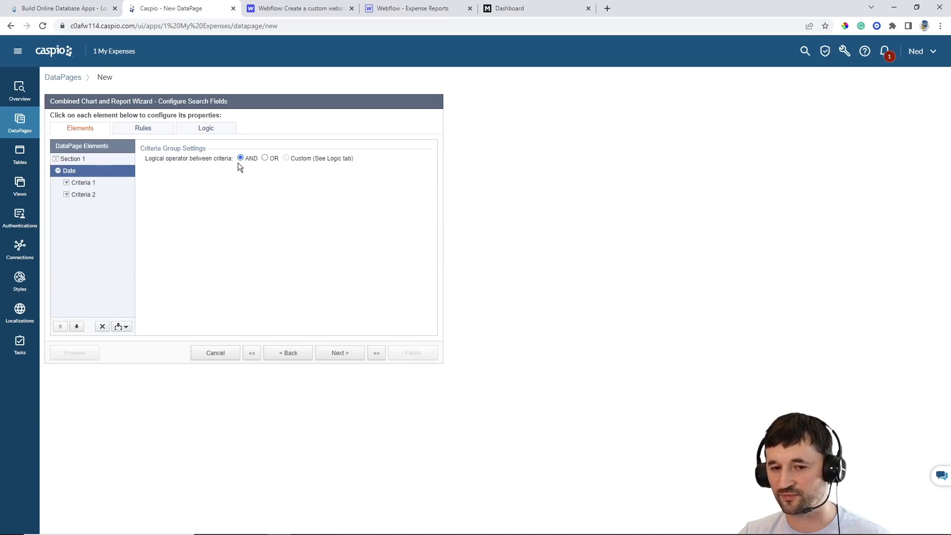
{"action": "left_click", "coordinate": [93, 184]}
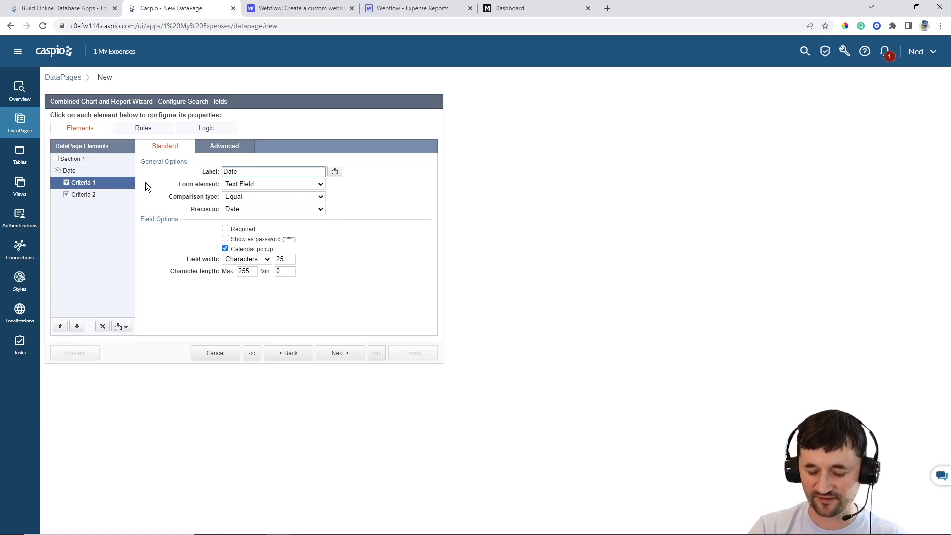
{"action": "type", "text": "()from"}
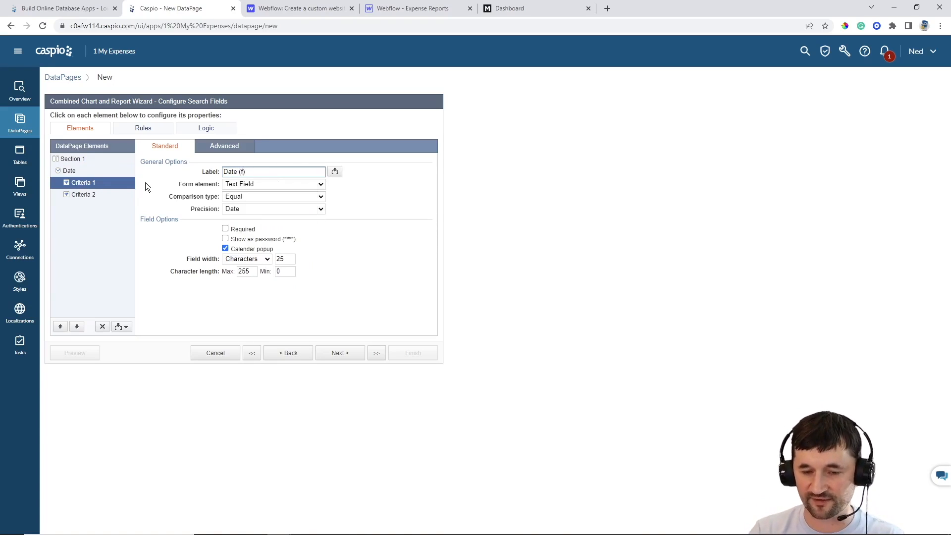
{"action": "left_click", "coordinate": [238, 198]}
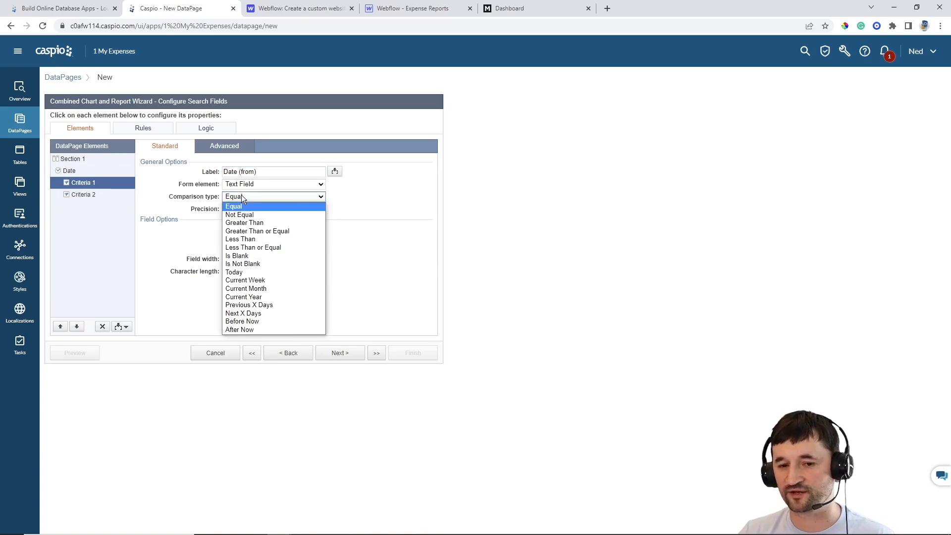
{"action": "left_click", "coordinate": [246, 229]}
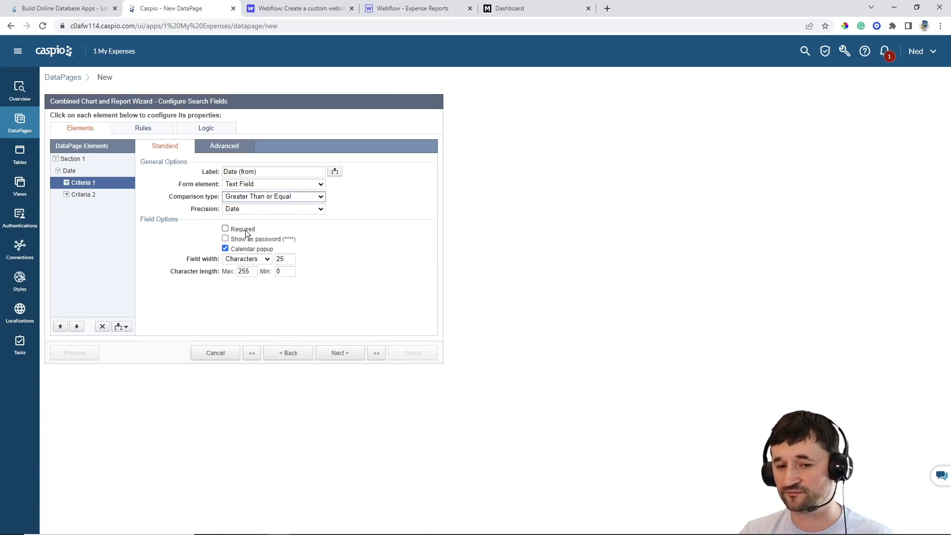
Label the second criterion 'Date (to)' with a Less Than or Equal comparison
{"action": "left_click", "coordinate": [83, 195]}
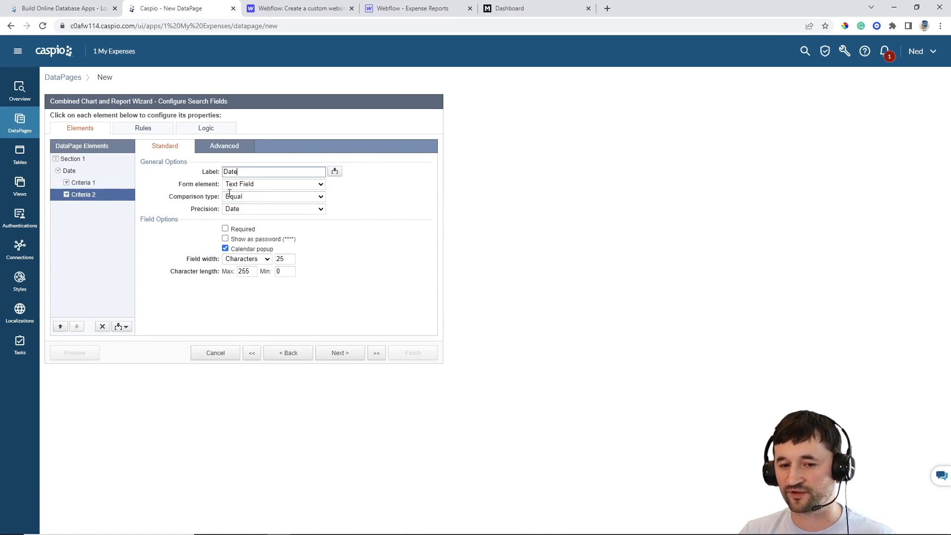
{"action": "left_click", "coordinate": [275, 174]}
{"action": "type", "text": "(to)"}
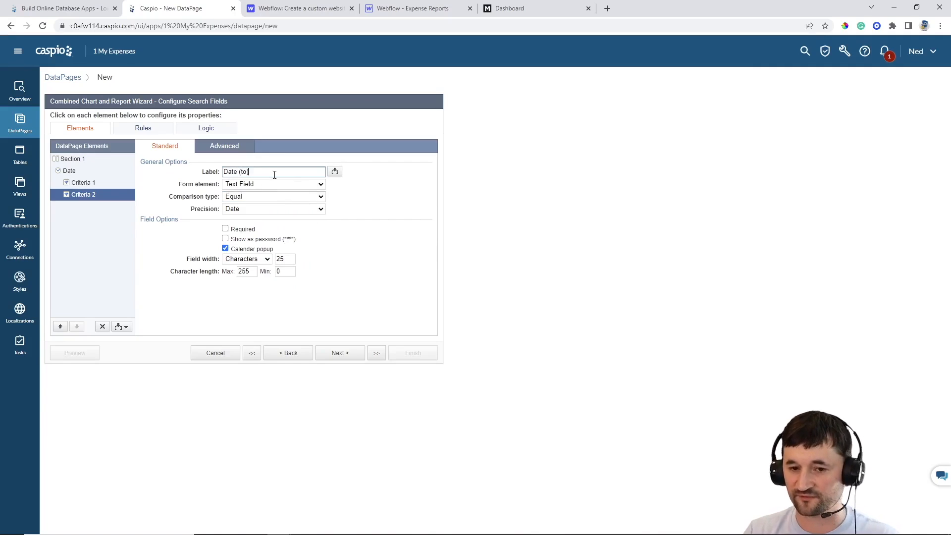
{"action": "left_click", "coordinate": [255, 196]}
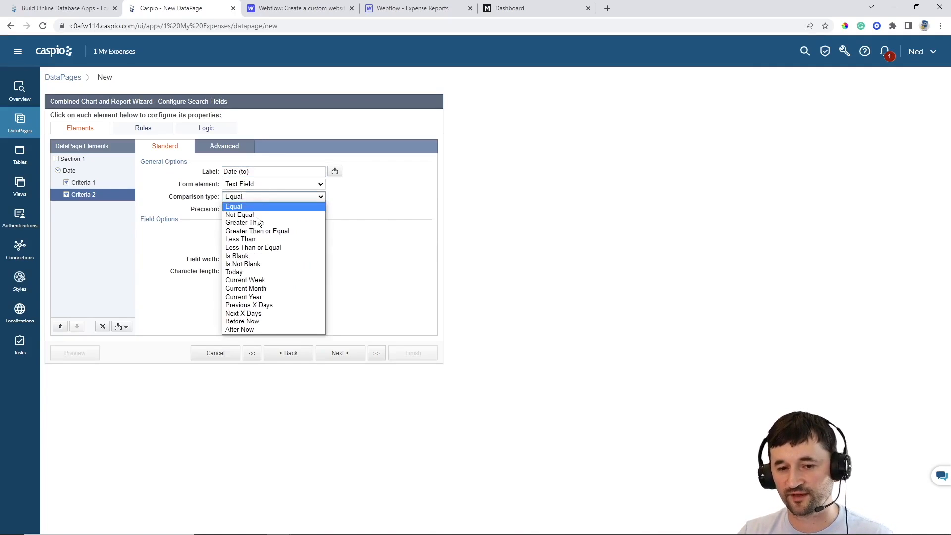
{"action": "left_click", "coordinate": [280, 256]}
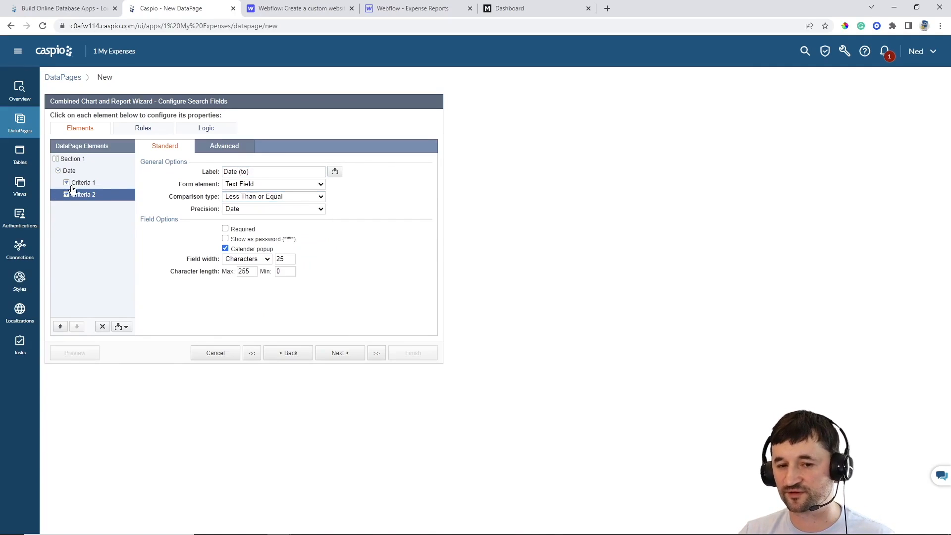
{"action": "left_click", "coordinate": [74, 184]}
{"action": "left_click", "coordinate": [86, 195]}
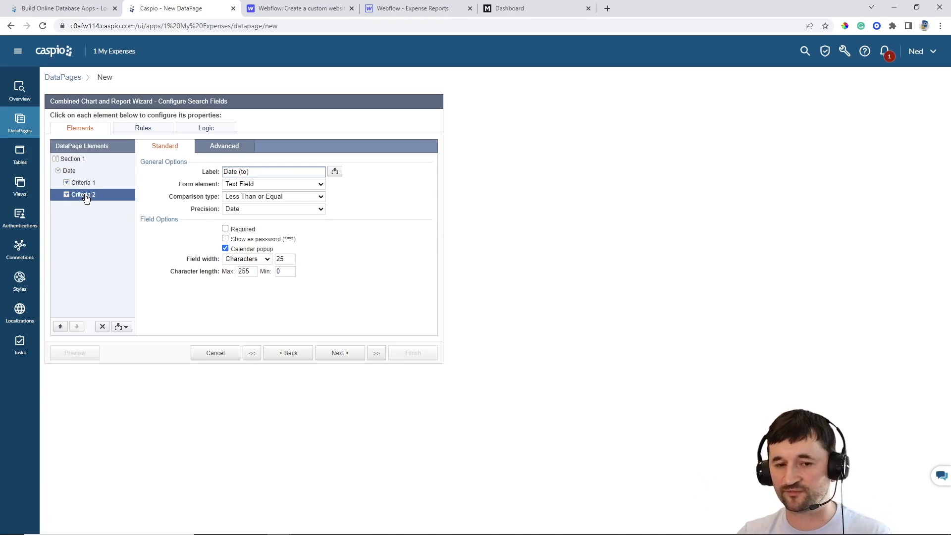
Set the second Date criterion's label position to Top
{"action": "left_click", "coordinate": [91, 187]}
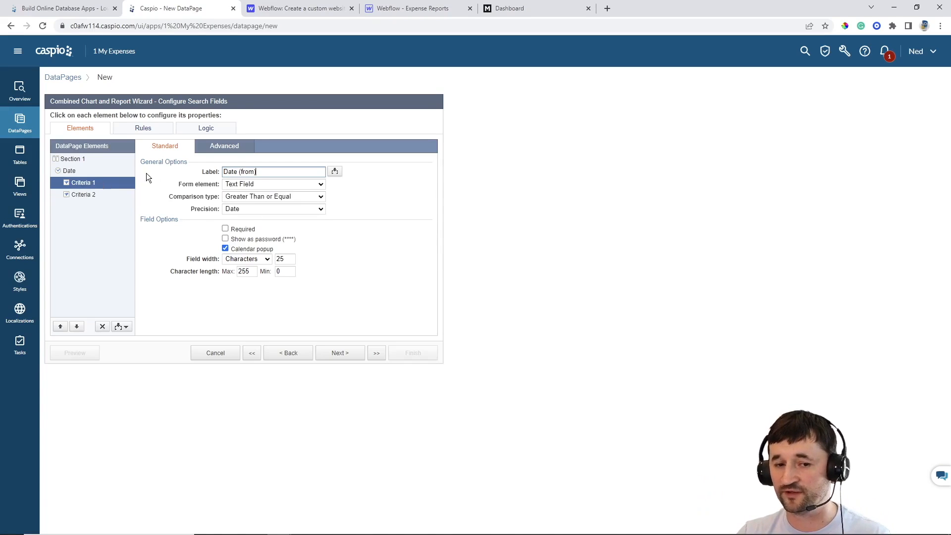
{"action": "left_click", "coordinate": [233, 146]}
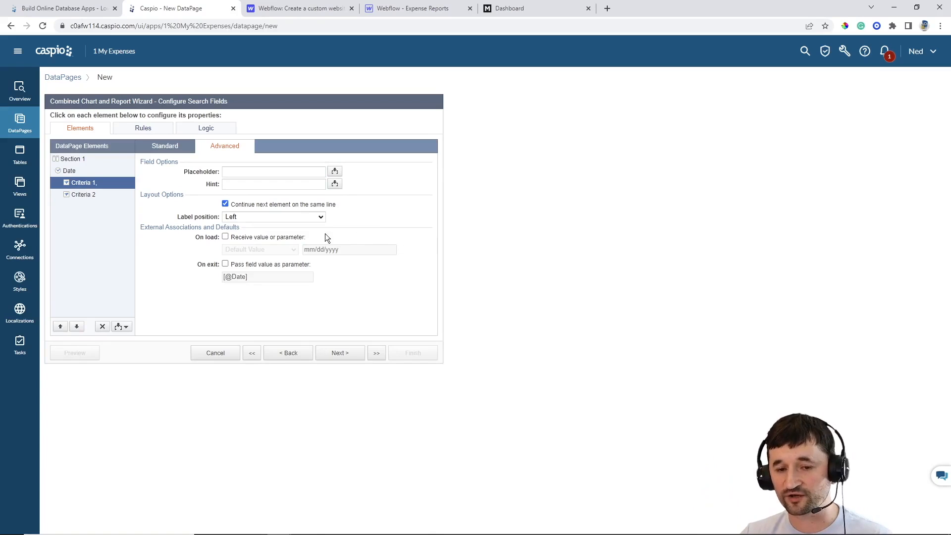
{"action": "left_click", "coordinate": [254, 219]}
{"action": "left_click", "coordinate": [248, 228]}
{"action": "left_click", "coordinate": [83, 194]}
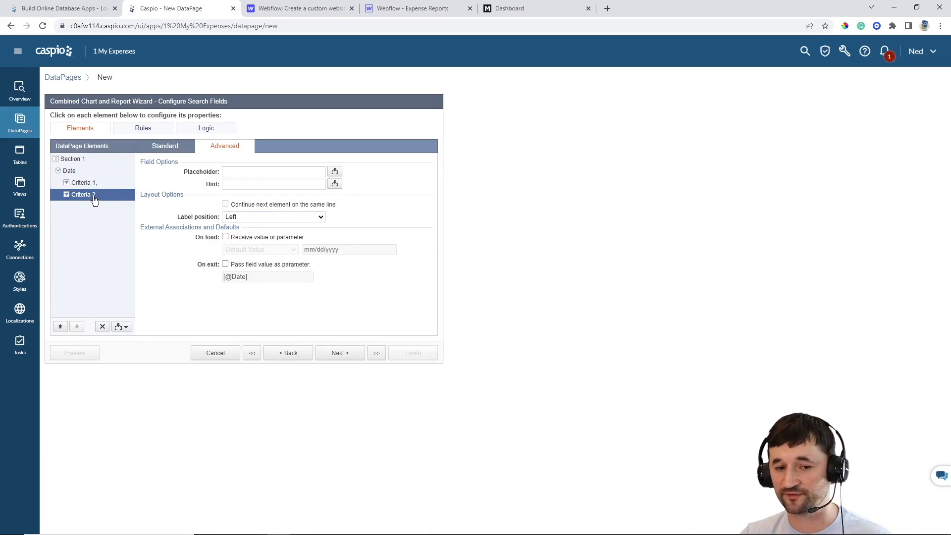
{"action": "left_click", "coordinate": [233, 219]}
{"action": "left_click", "coordinate": [236, 227]}
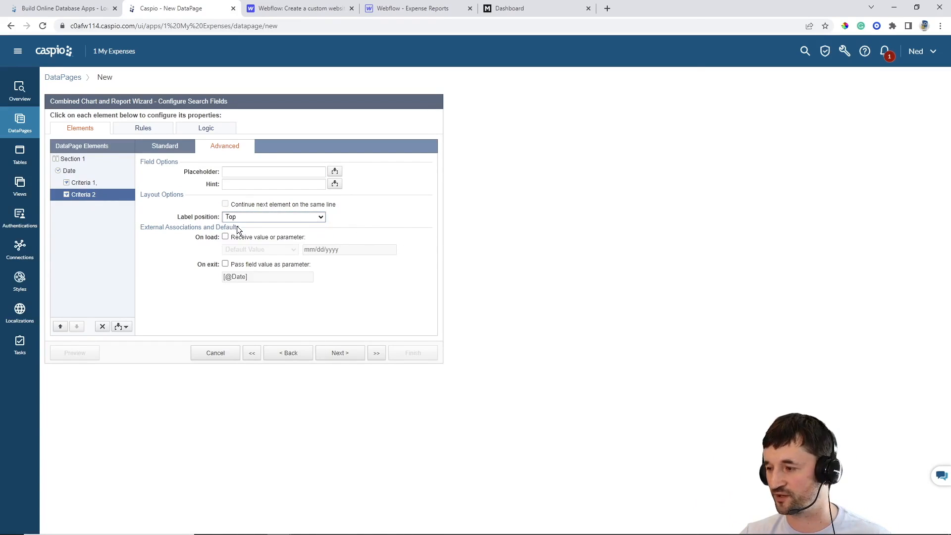
{"action": "left_click", "coordinate": [351, 357]}
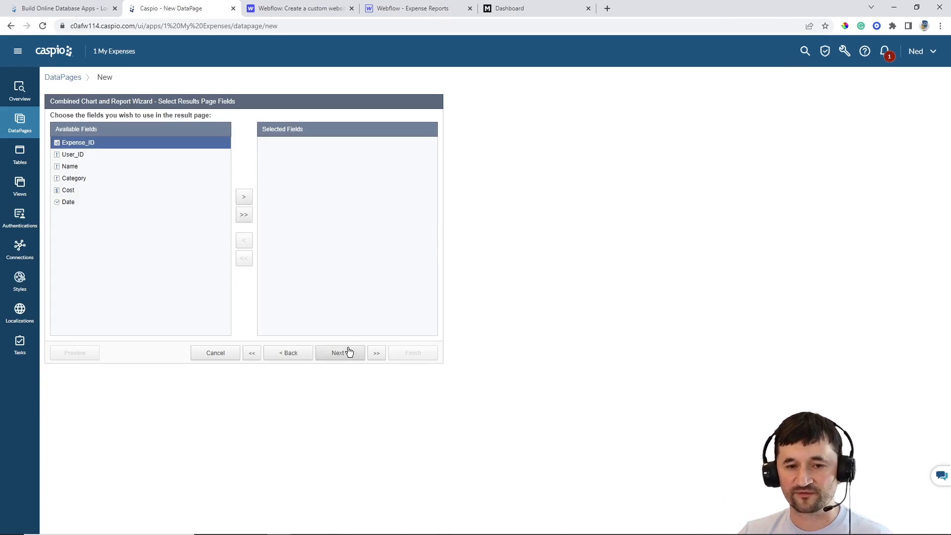
Add Category, Name, Cost and Date as results page fields
{"action": "left_click", "coordinate": [75, 179]}
{"action": "left_click", "coordinate": [245, 199]}
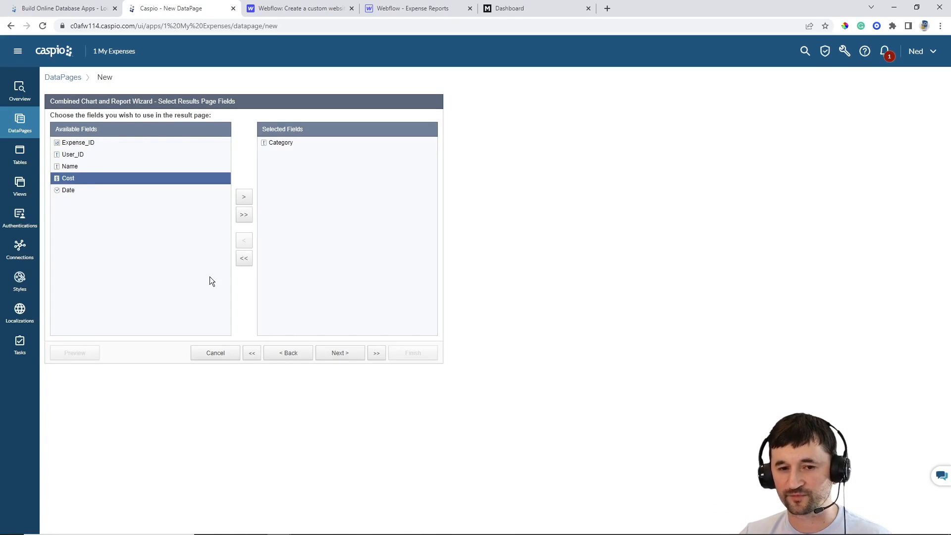
{"action": "left_click", "coordinate": [99, 166]}
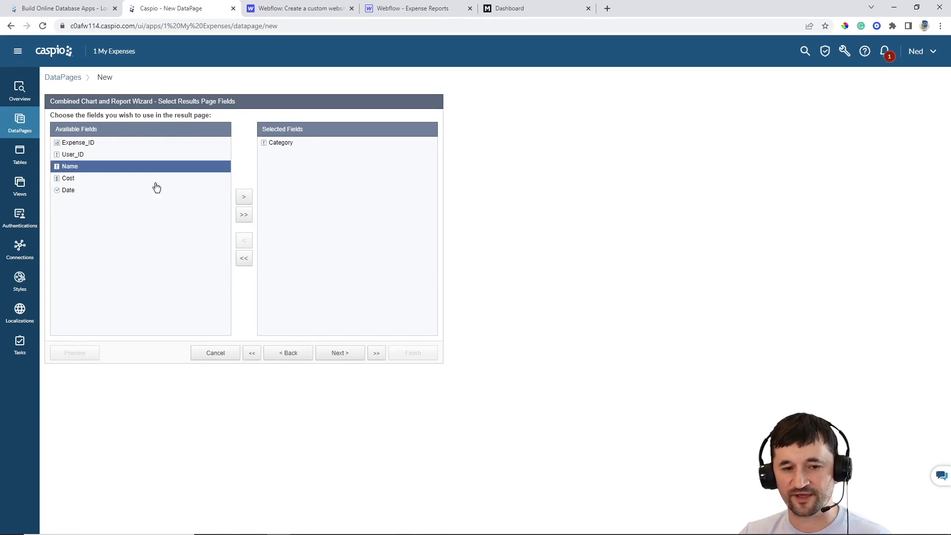
{"action": "left_click", "coordinate": [244, 198]}
{"action": "left_click", "coordinate": [244, 198]}
{"action": "left_click", "coordinate": [244, 198]}
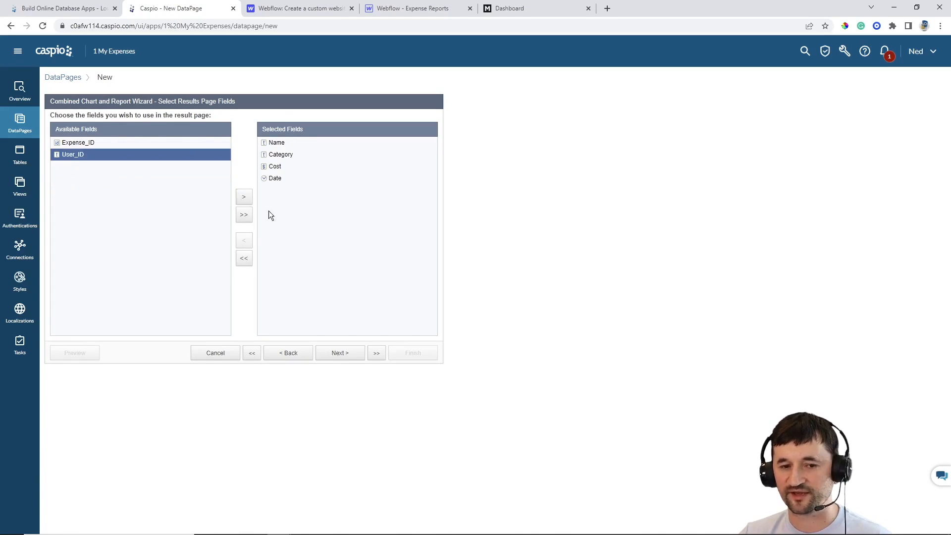
{"action": "left_click", "coordinate": [343, 357]}
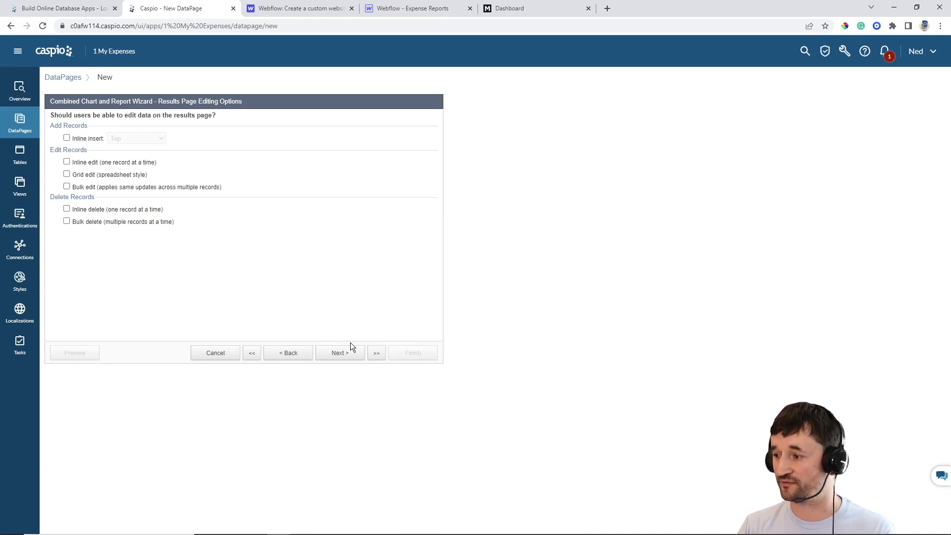
Enable Inline edit and Inline delete for the results page
{"action": "left_click", "coordinate": [85, 163]}
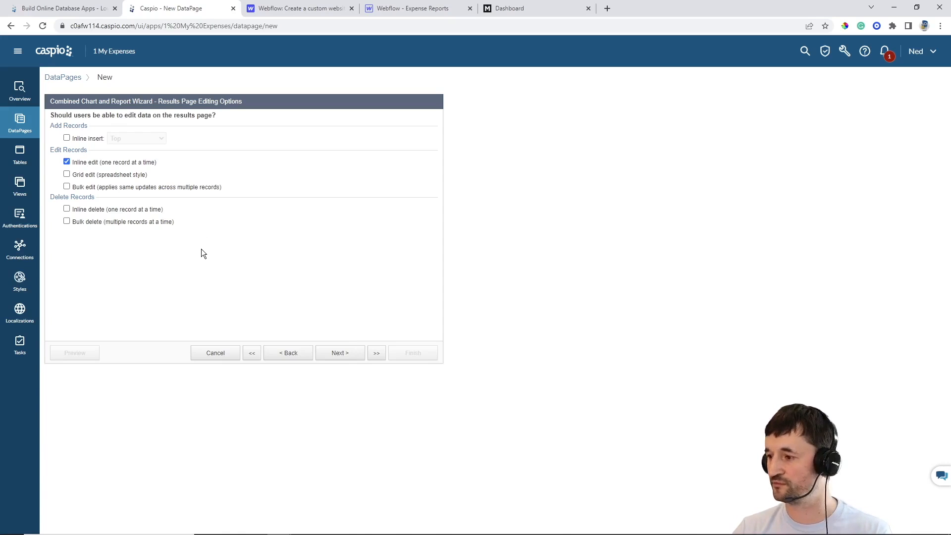
{"action": "left_click", "coordinate": [108, 210]}
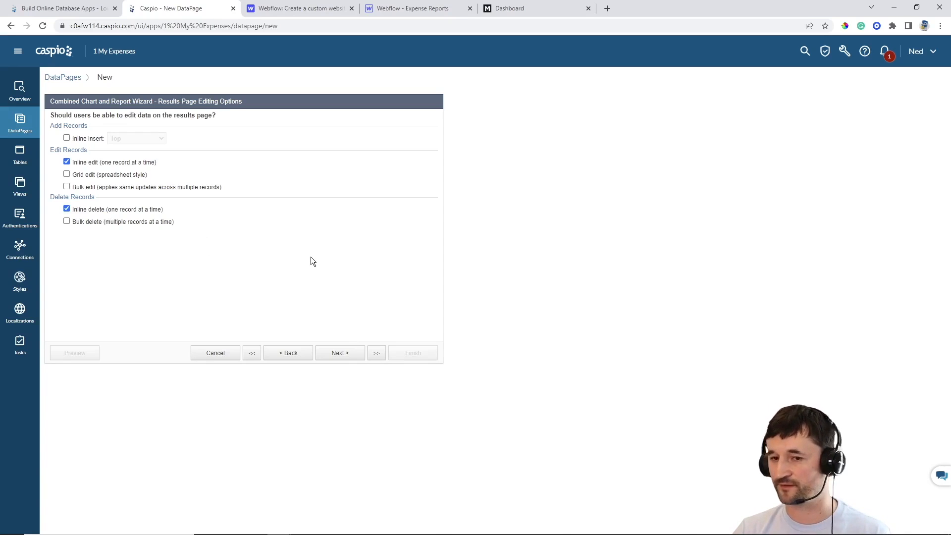
{"action": "left_click", "coordinate": [344, 357]}
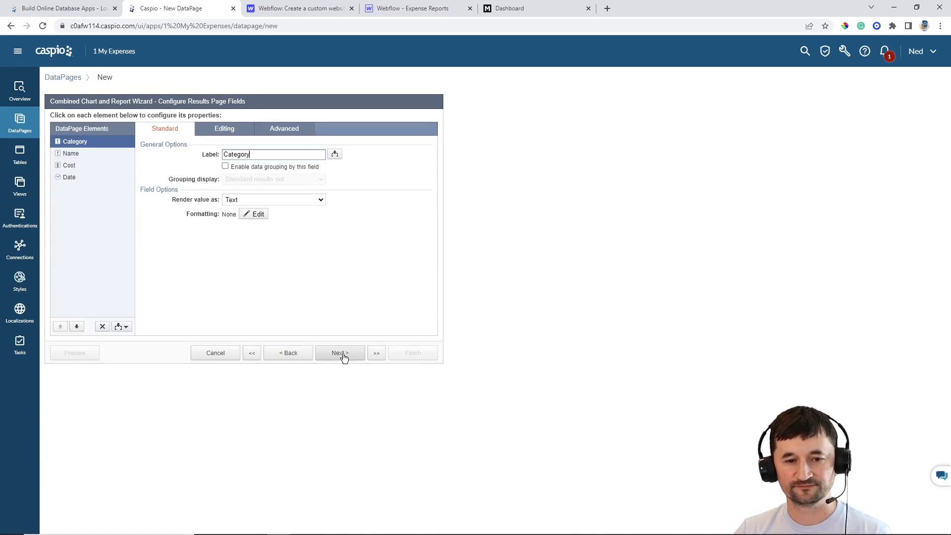
{"action": "left_click", "coordinate": [308, 353]}
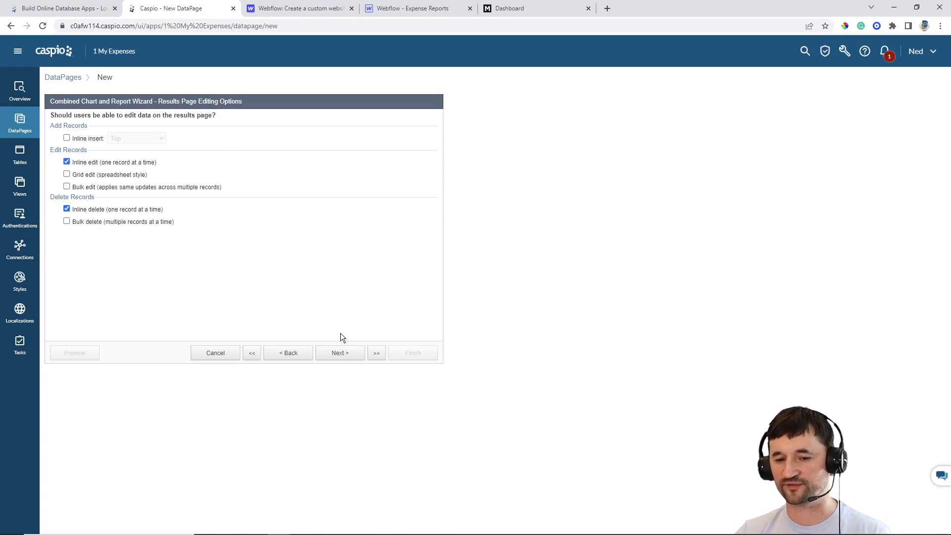
{"action": "left_click", "coordinate": [340, 353]}
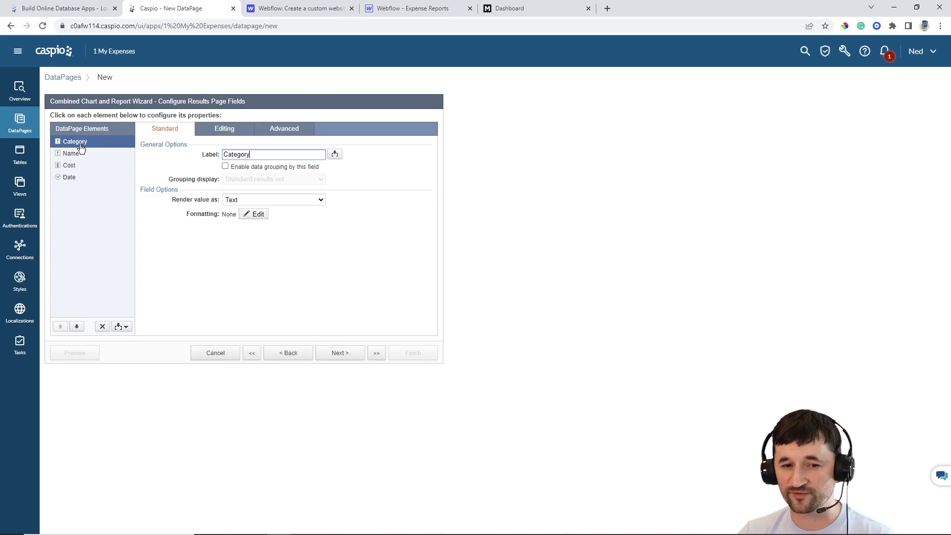
Move Date to the top and group results by Date rolled up by Month, collapsed by default
{"action": "left_click", "coordinate": [238, 166]}
{"action": "left_click", "coordinate": [238, 166]}
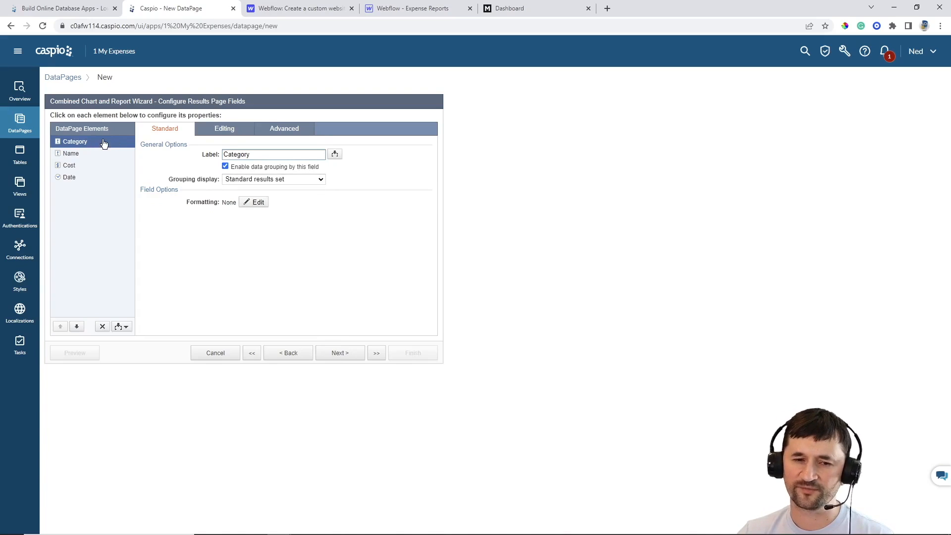
{"action": "left_click", "coordinate": [241, 168]}
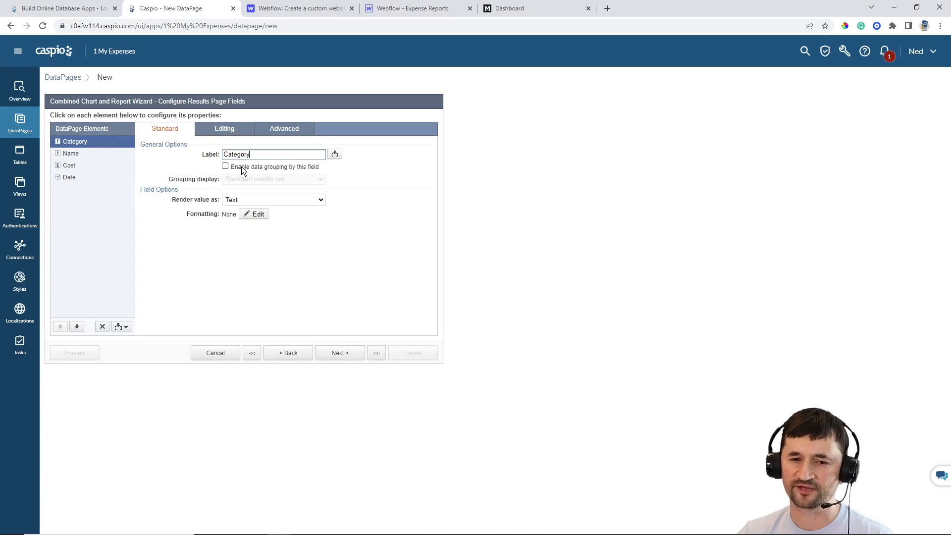
{"action": "left_click", "coordinate": [73, 179]}
{"action": "left_click", "coordinate": [58, 327]}
{"action": "left_click", "coordinate": [58, 328]}
{"action": "left_click", "coordinate": [58, 328]}
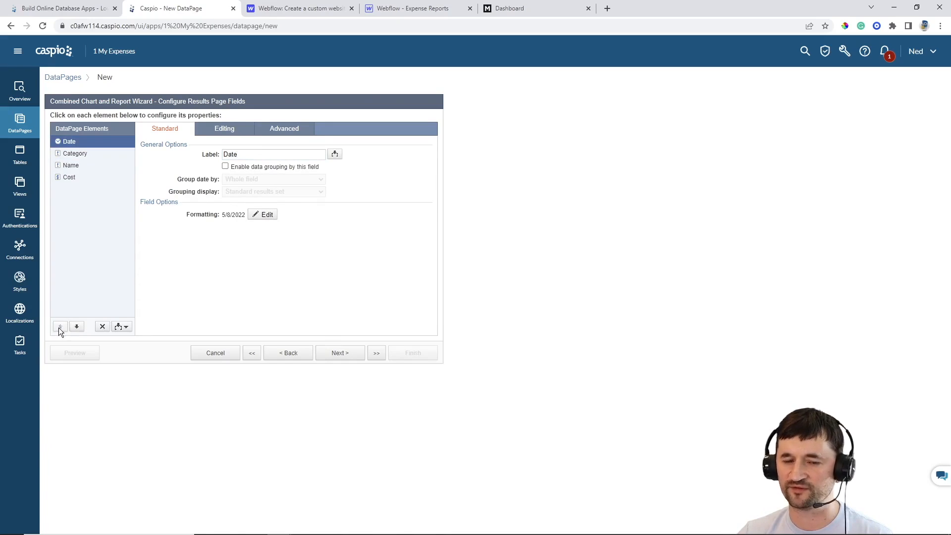
{"action": "left_click", "coordinate": [242, 167]}
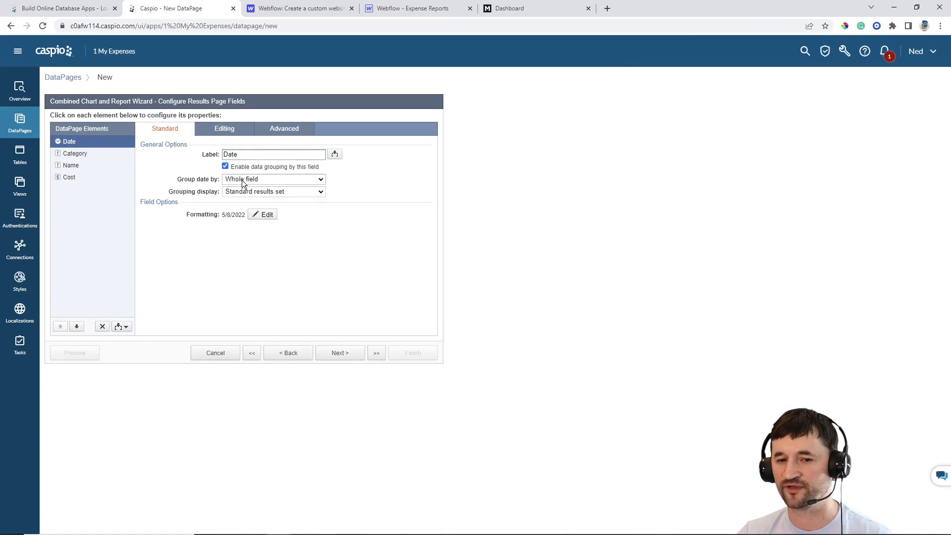
{"action": "left_click", "coordinate": [243, 179]}
{"action": "left_click", "coordinate": [242, 196]}
{"action": "left_click", "coordinate": [244, 192]}
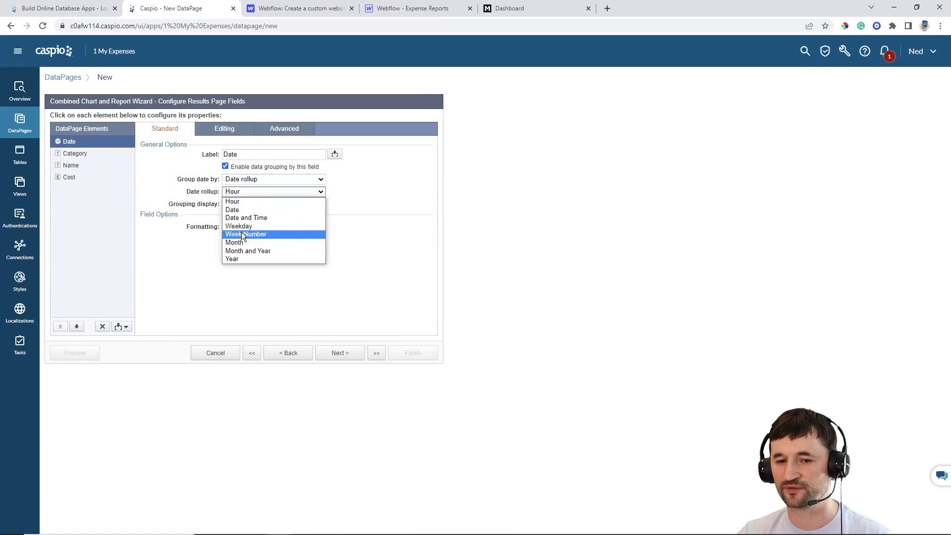
{"action": "left_click", "coordinate": [241, 233]}
{"action": "left_click", "coordinate": [262, 204]}
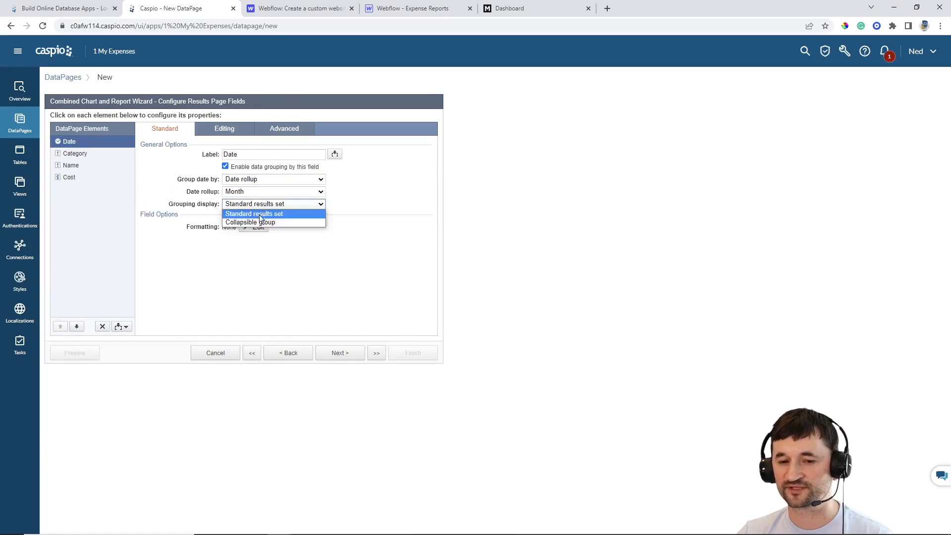
{"action": "left_click", "coordinate": [257, 223]}
{"action": "left_click", "coordinate": [292, 216]}
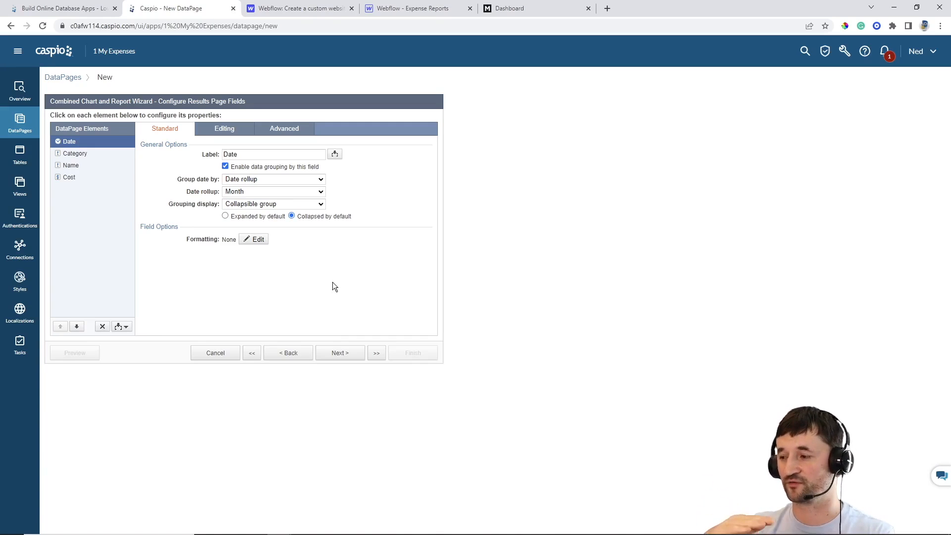
Move Name above Category in the results fields
{"action": "left_click", "coordinate": [71, 165]}
{"action": "left_click", "coordinate": [60, 326]}
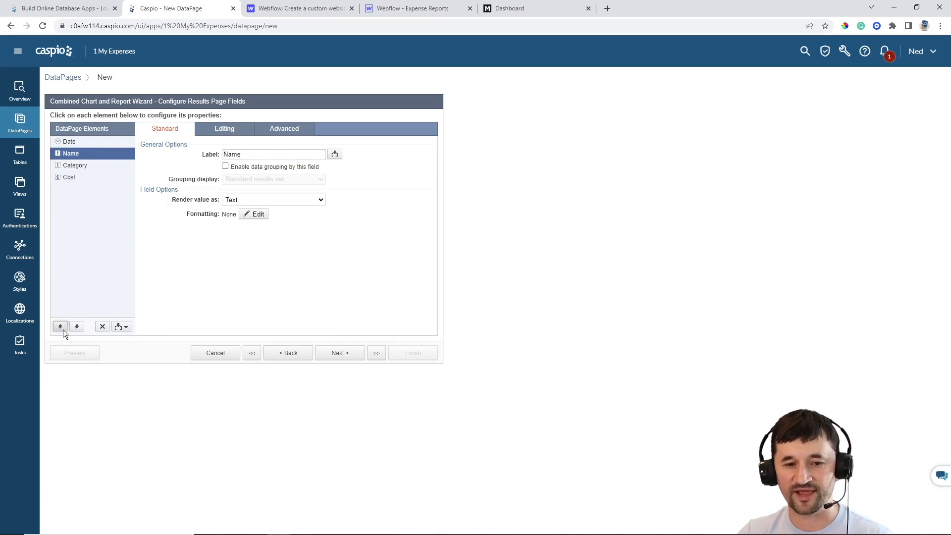
{"action": "left_click", "coordinate": [83, 167]}
{"action": "left_click", "coordinate": [82, 178]}
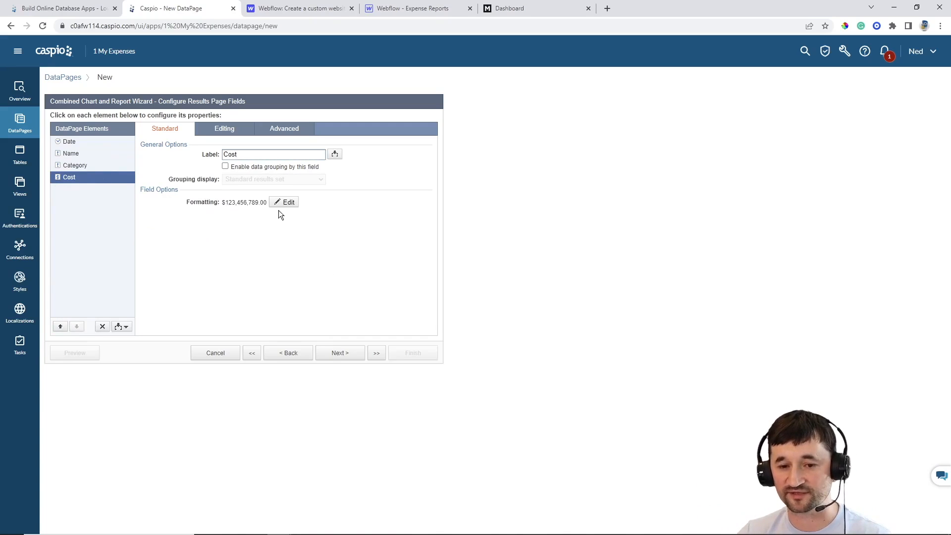
Add a Totals & Aggregation summing Cost, formatted as Currency with 0 decimals
{"action": "left_click", "coordinate": [125, 328]}
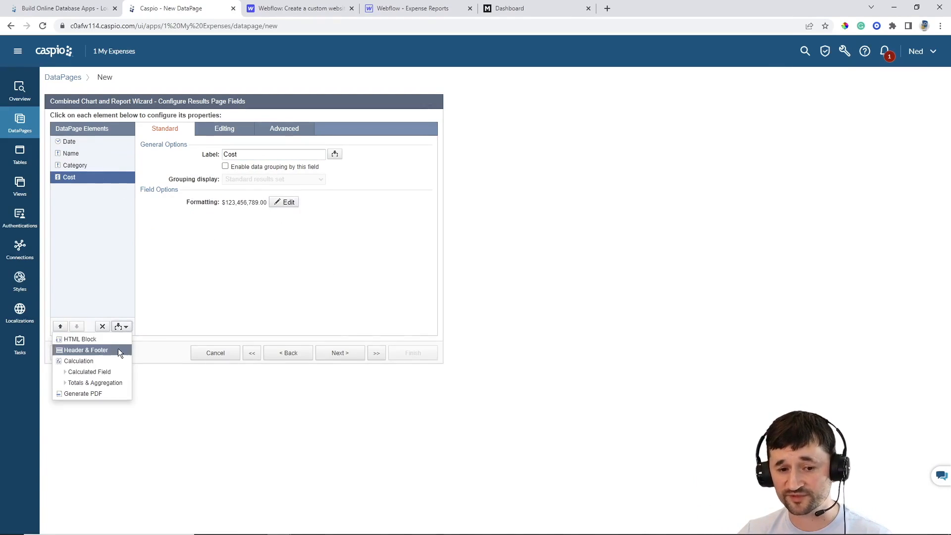
{"action": "left_click", "coordinate": [110, 381]}
{"action": "left_click", "coordinate": [186, 227]}
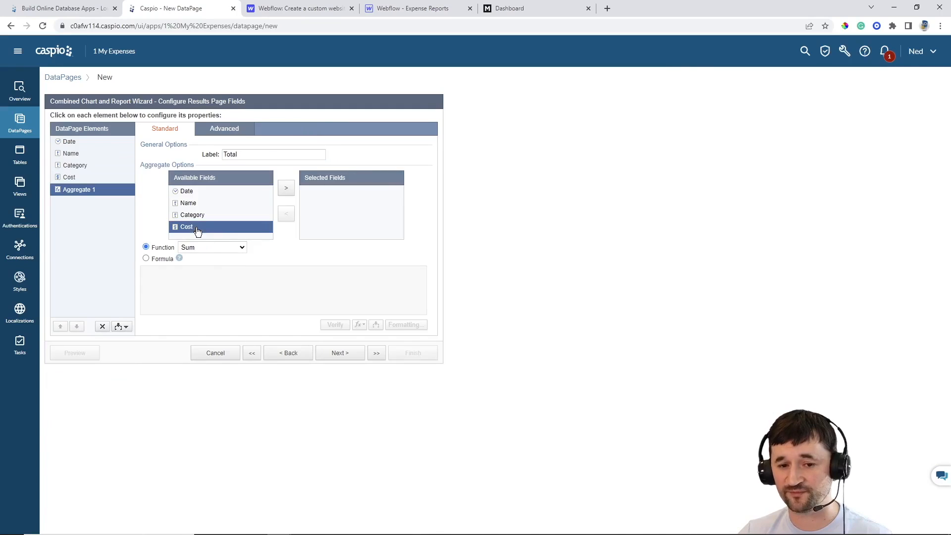
{"action": "left_click", "coordinate": [285, 187]}
{"action": "mouse_move", "coordinate": [178, 258]}
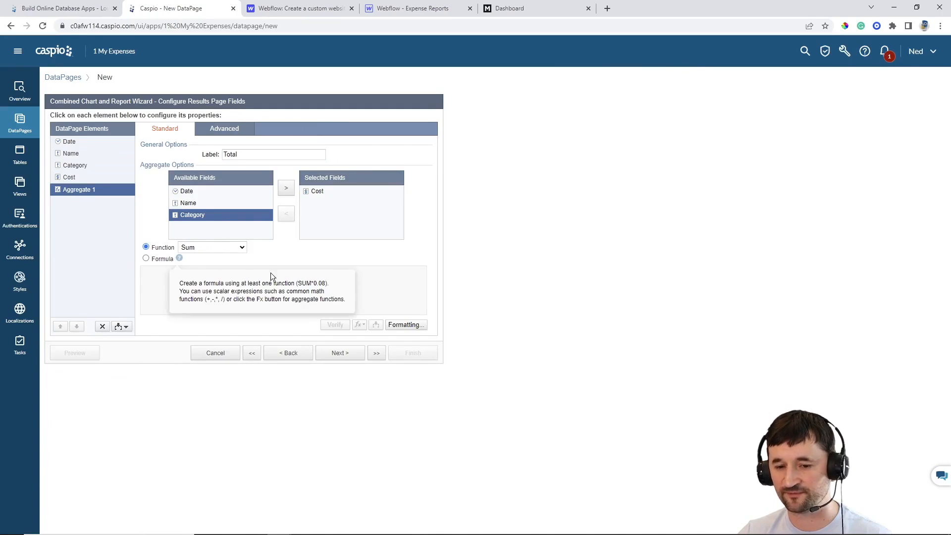
{"action": "left_click", "coordinate": [400, 324]}
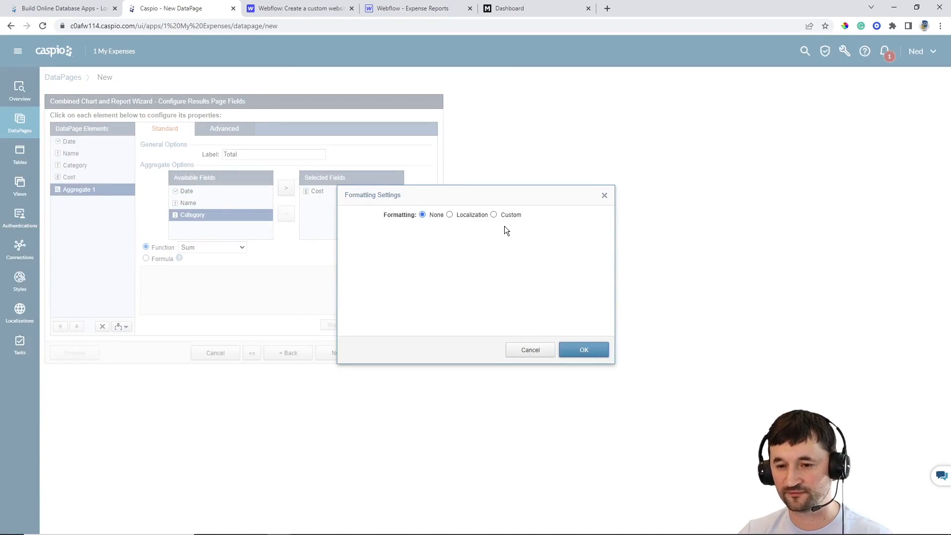
{"action": "left_click", "coordinate": [494, 215]}
{"action": "left_click", "coordinate": [431, 243]}
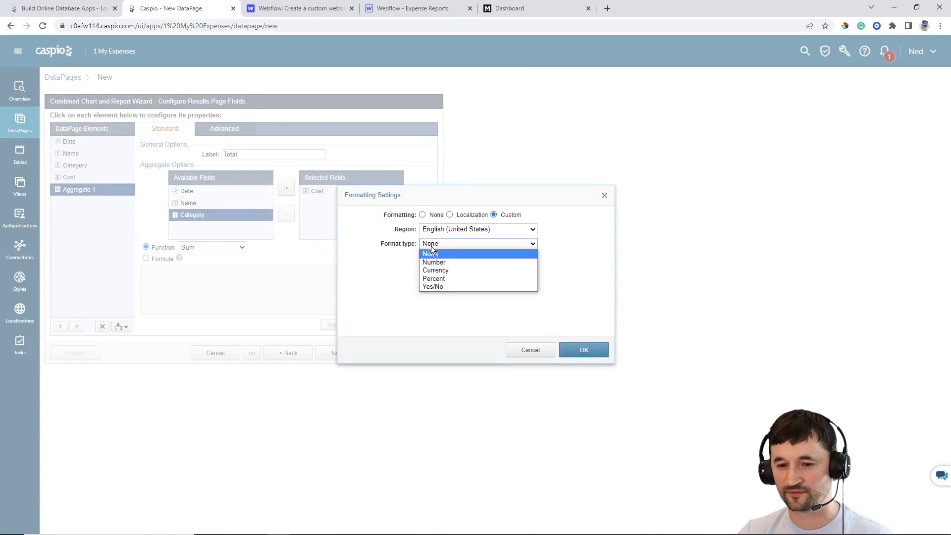
{"action": "left_click", "coordinate": [443, 270]}
{"action": "left_click", "coordinate": [431, 301]}
{"action": "left_click", "coordinate": [433, 311]}
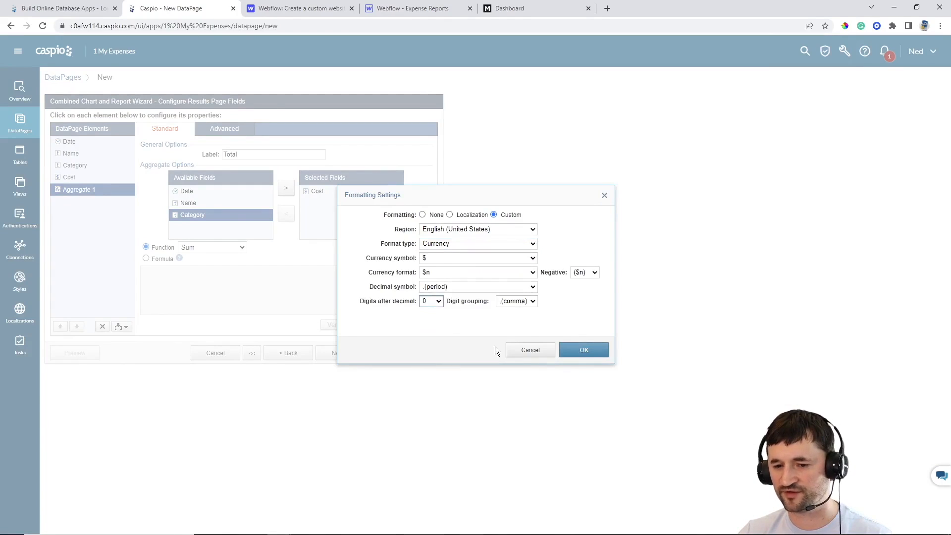
{"action": "left_click", "coordinate": [584, 350]}
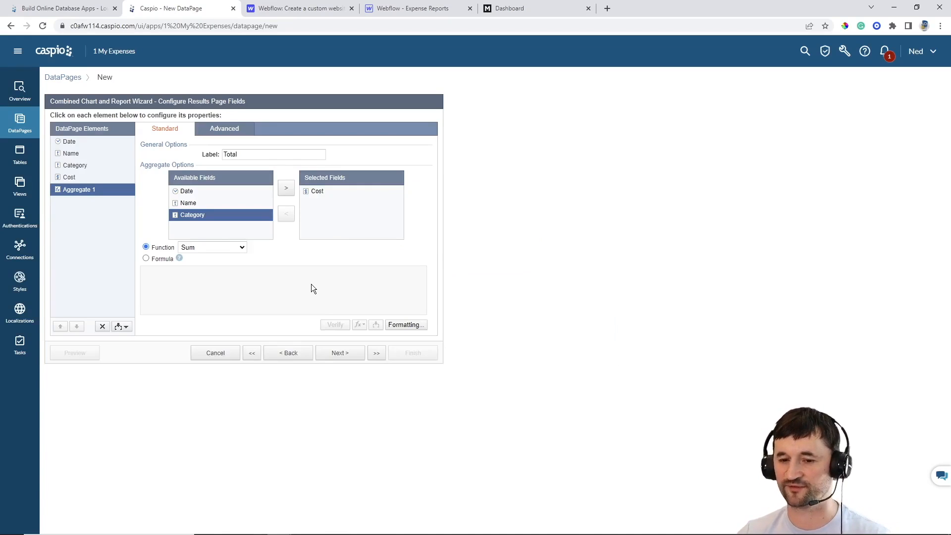
{"action": "left_click", "coordinate": [340, 353]}
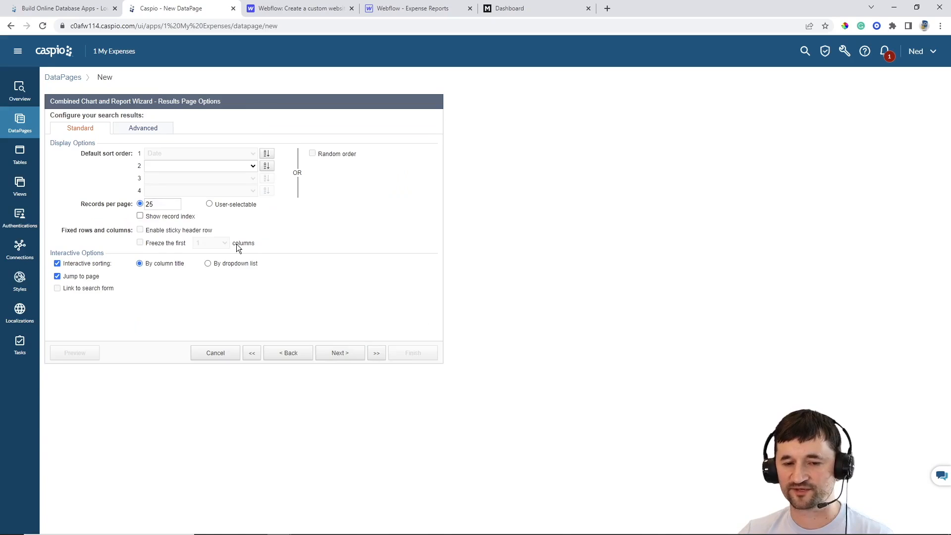
Select the 3D Column chart type for the Filter Expenses report
{"action": "left_click", "coordinate": [334, 354]}
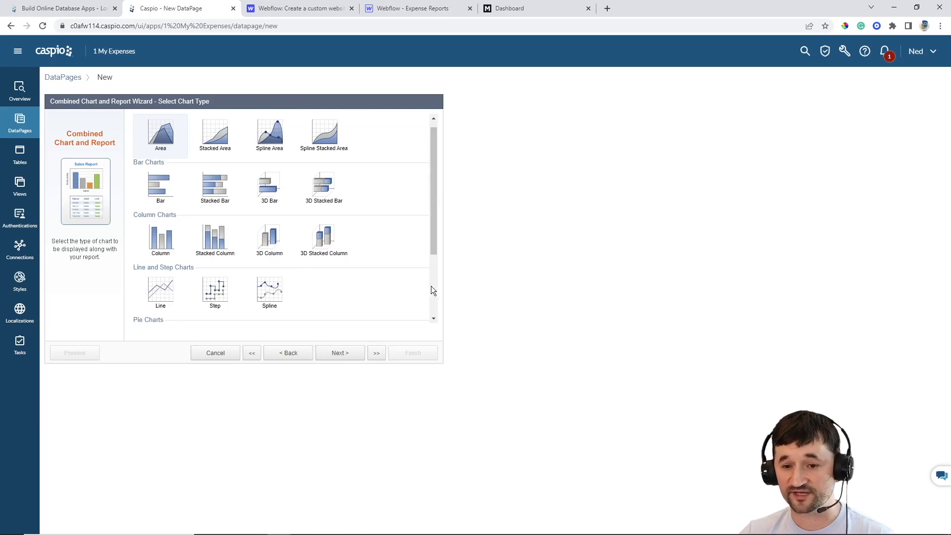
{"action": "left_click", "coordinate": [276, 240]}
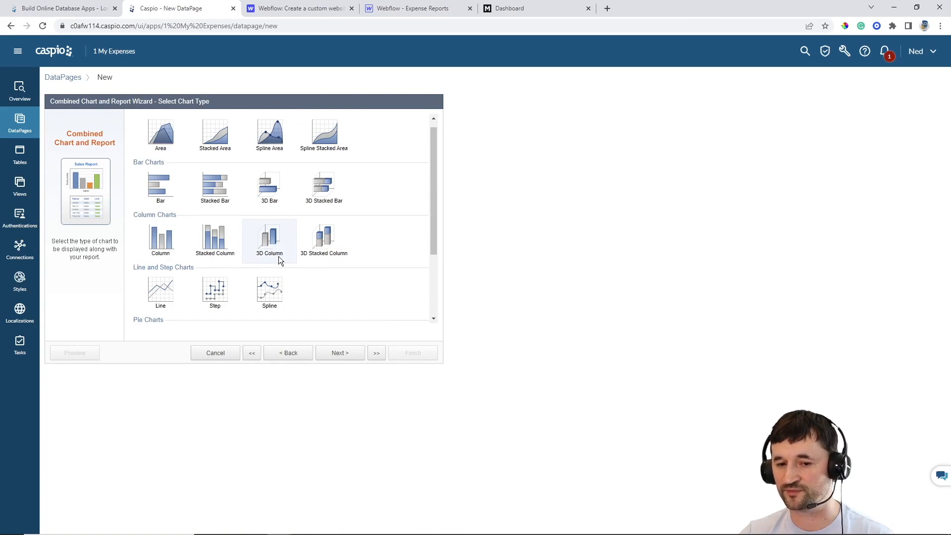
{"action": "left_click", "coordinate": [342, 354]}
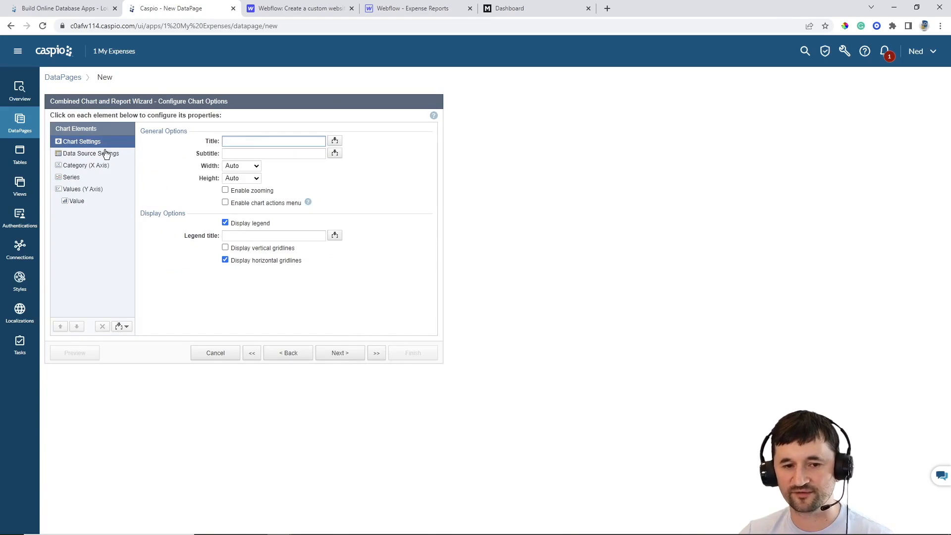
Set the chart's X axis category to Date, rolled up by Month
{"action": "left_click", "coordinate": [82, 153]}
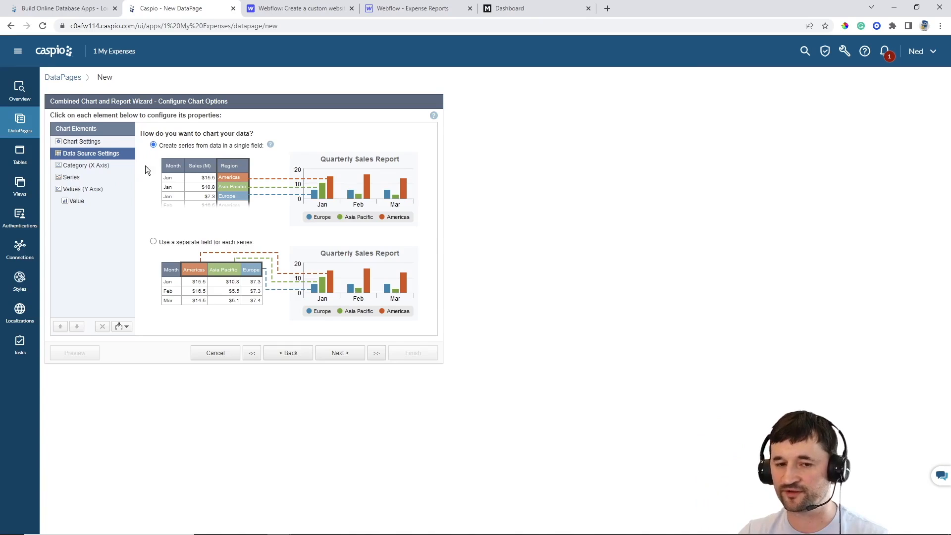
{"action": "left_click", "coordinate": [77, 169]}
{"action": "left_click", "coordinate": [241, 155]}
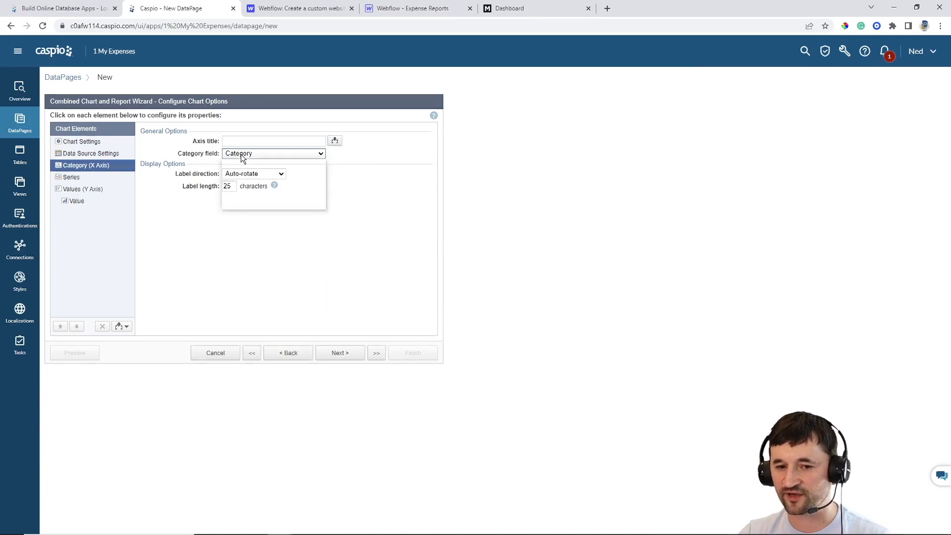
{"action": "left_click", "coordinate": [239, 205]}
{"action": "left_click", "coordinate": [251, 165]}
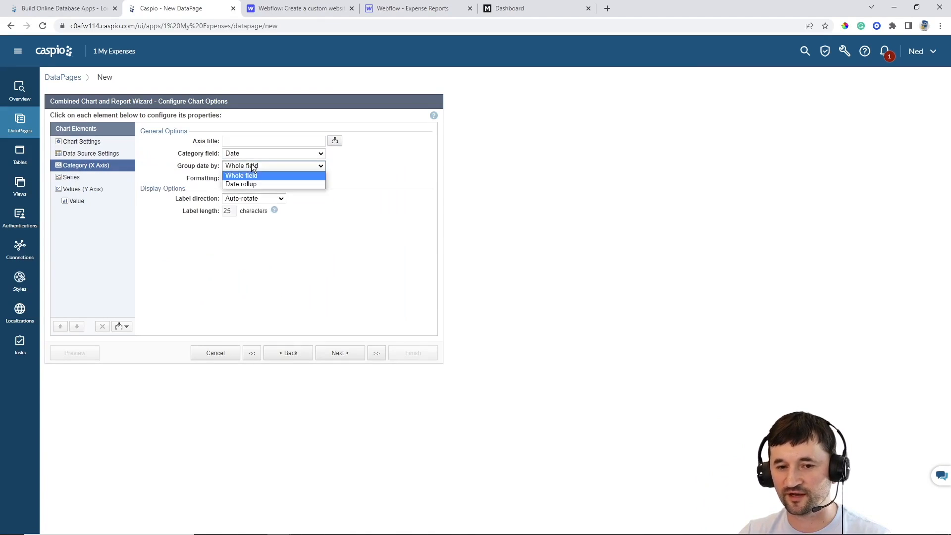
{"action": "left_click", "coordinate": [246, 183]}
{"action": "left_click", "coordinate": [245, 177]}
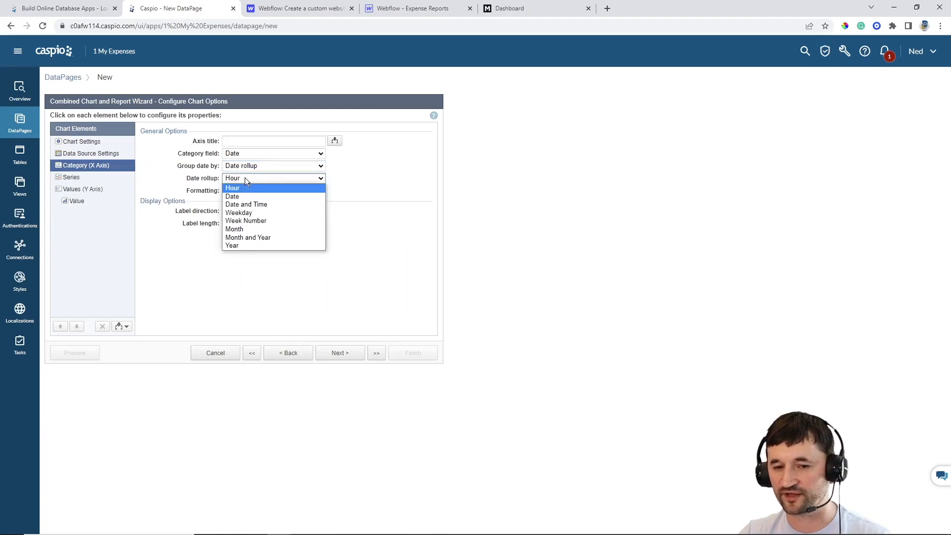
{"action": "left_click", "coordinate": [242, 230]}
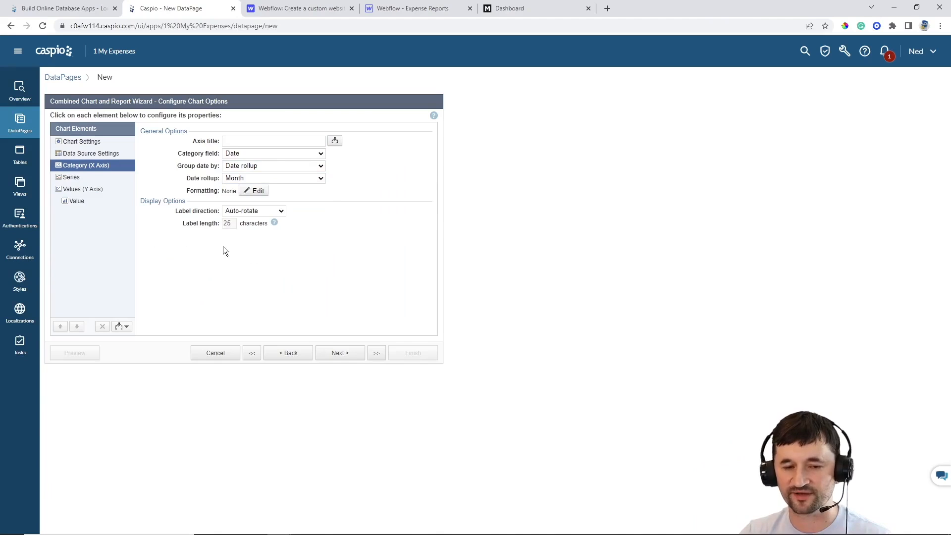
Split the chart series by Category and chart the Sum of Cost as the value
{"action": "left_click", "coordinate": [81, 179]}
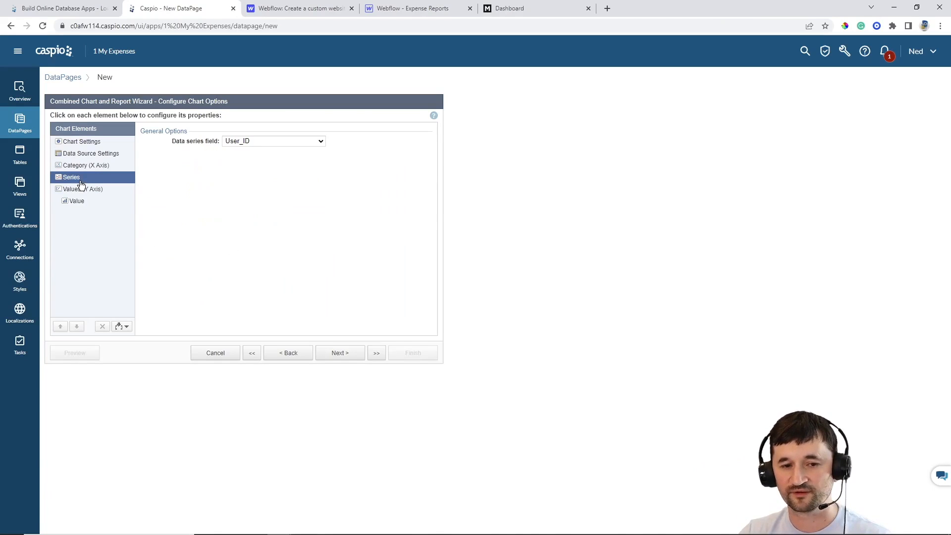
{"action": "left_click", "coordinate": [260, 142]}
{"action": "left_click", "coordinate": [258, 168]}
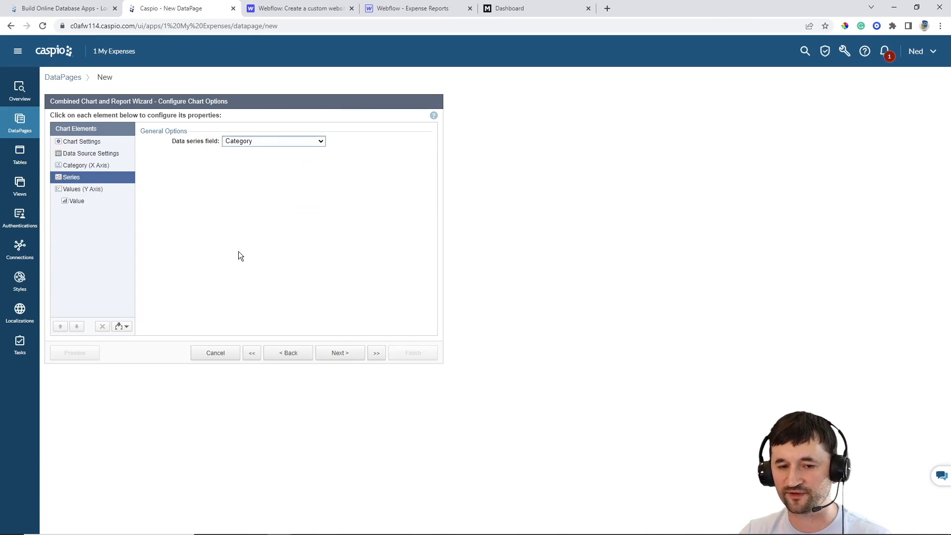
{"action": "left_click", "coordinate": [78, 201]}
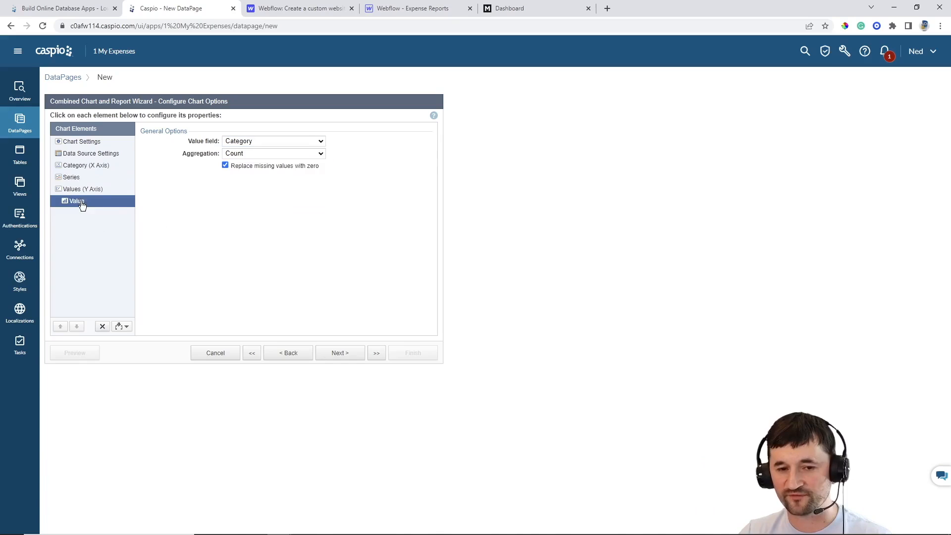
{"action": "left_click", "coordinate": [247, 142]}
{"action": "left_click", "coordinate": [242, 176]}
{"action": "left_click", "coordinate": [244, 153]}
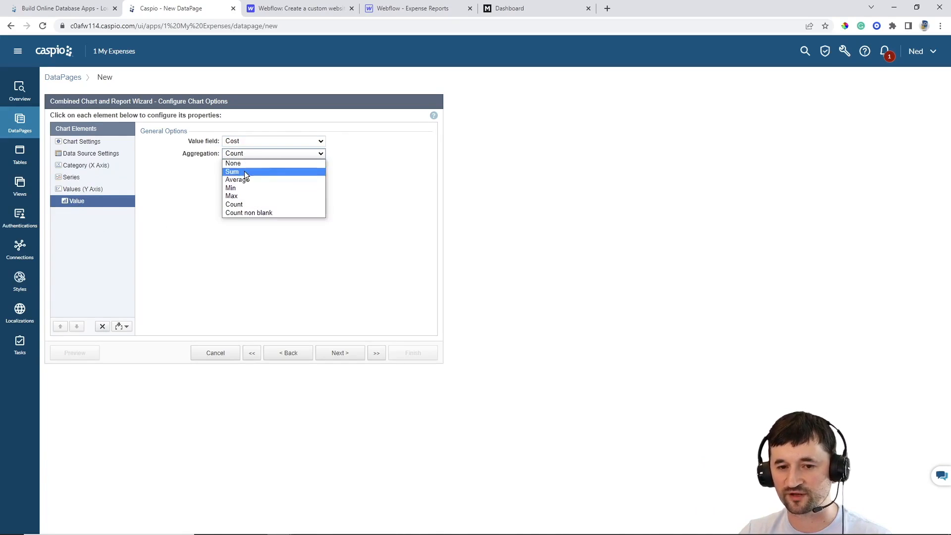
{"action": "left_click", "coordinate": [245, 172]}
Format the Y axis values as currency with no decimal digits
{"action": "left_click", "coordinate": [92, 194]}
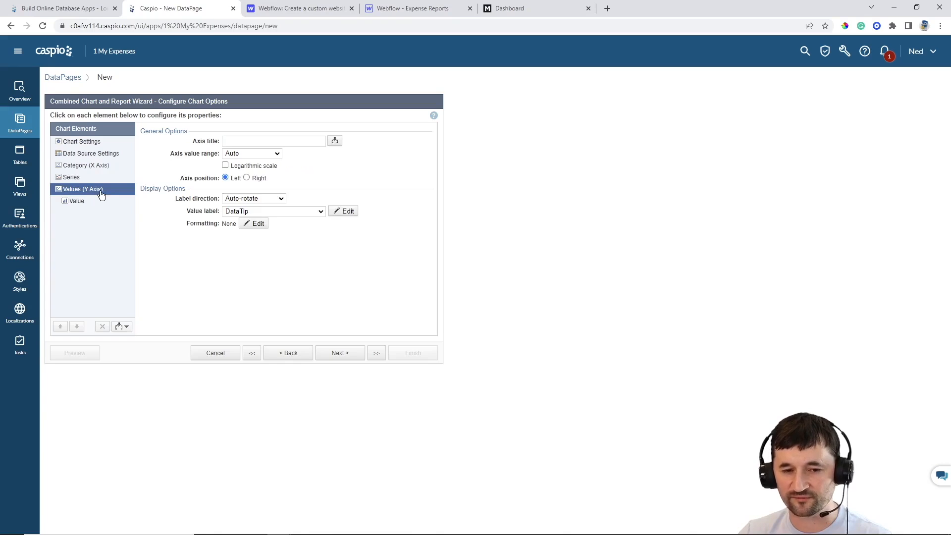
{"action": "left_click", "coordinate": [252, 224]}
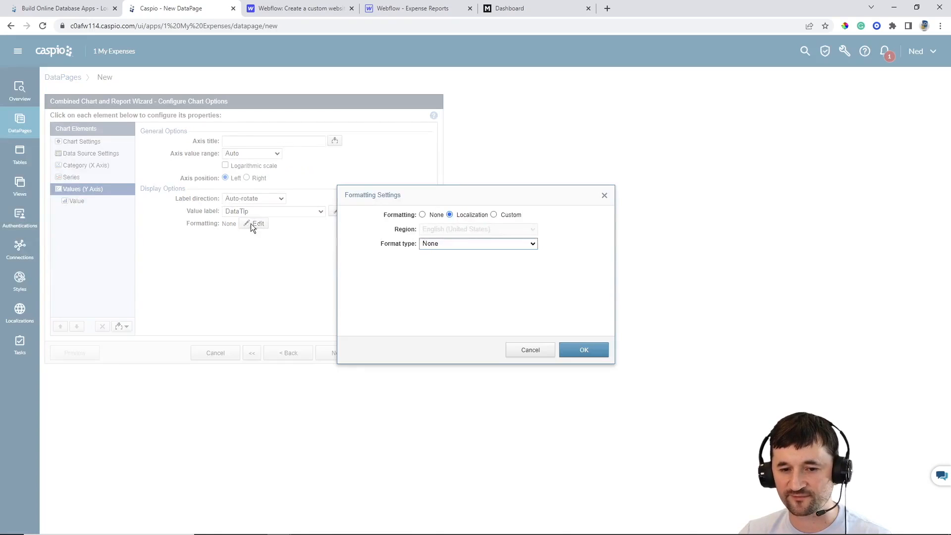
{"action": "left_click", "coordinate": [510, 216]}
{"action": "left_click", "coordinate": [470, 244]}
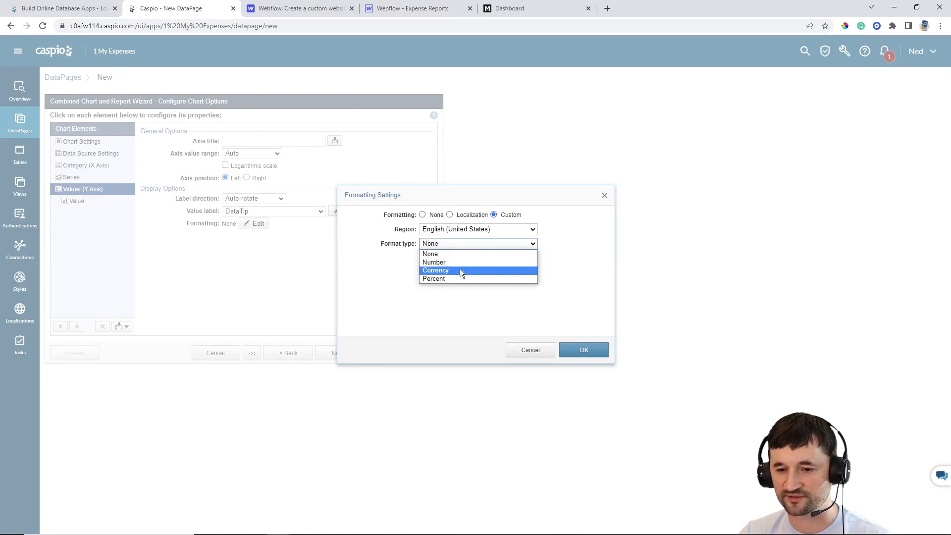
{"action": "left_click", "coordinate": [458, 270]}
{"action": "left_click", "coordinate": [430, 301]}
{"action": "left_click", "coordinate": [429, 312]}
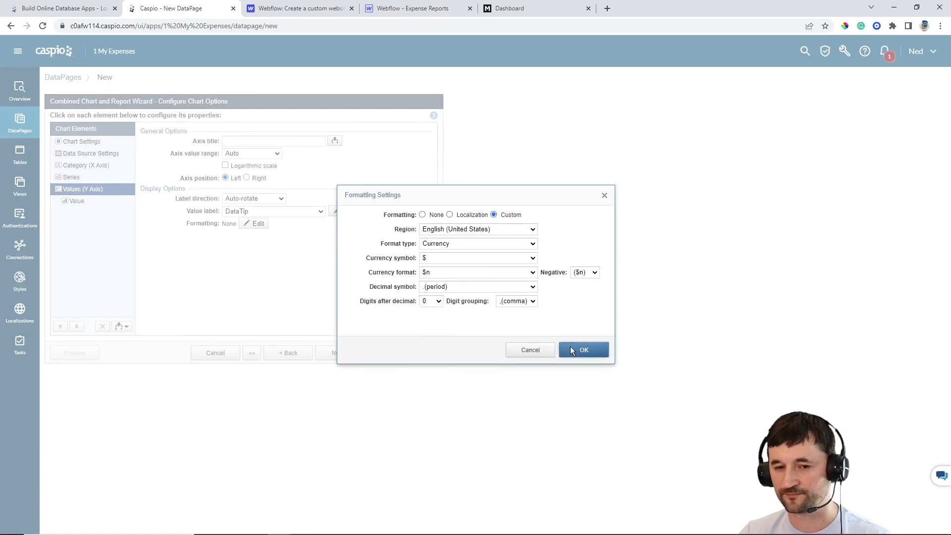
{"action": "left_click", "coordinate": [580, 349]}
Finish the Filter Expenses chart DataPage without a details page
{"action": "left_click", "coordinate": [340, 352]}
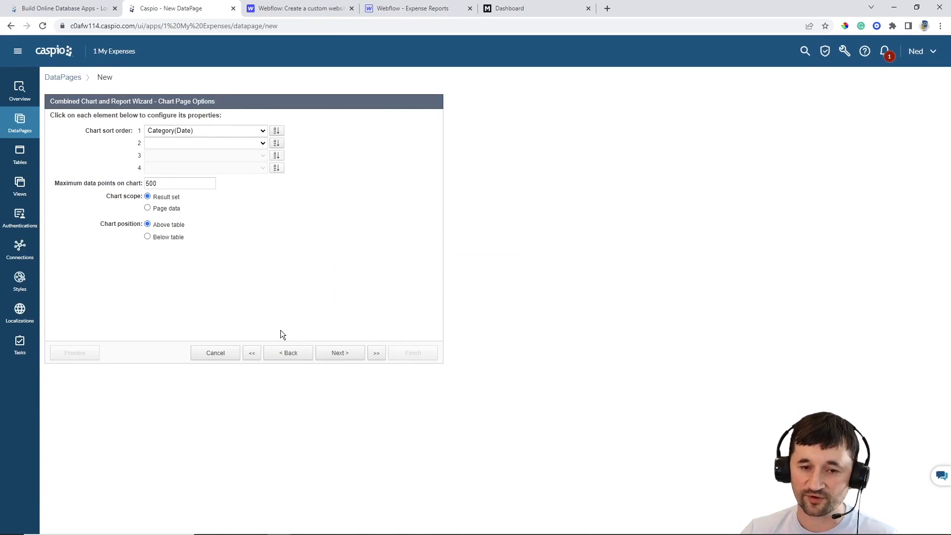
{"action": "left_click", "coordinate": [340, 352]}
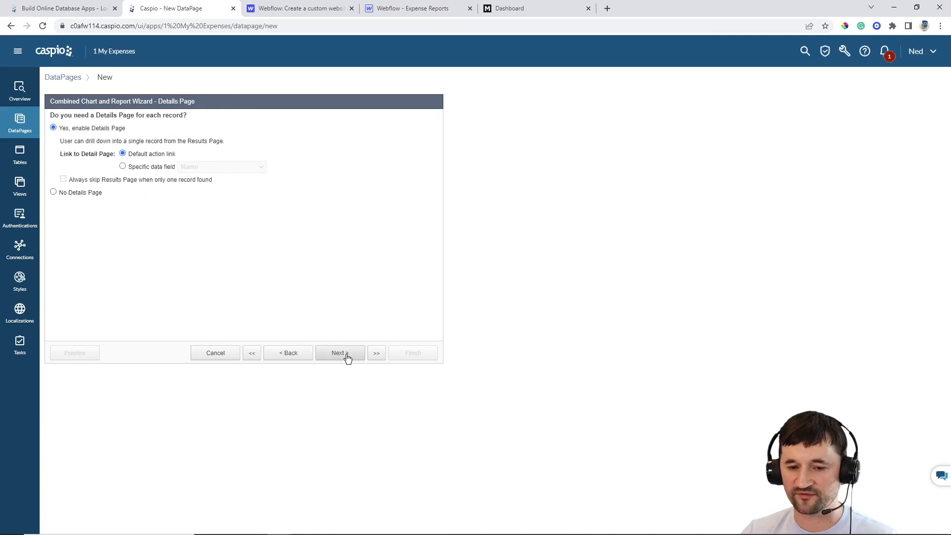
{"action": "left_click", "coordinate": [78, 194]}
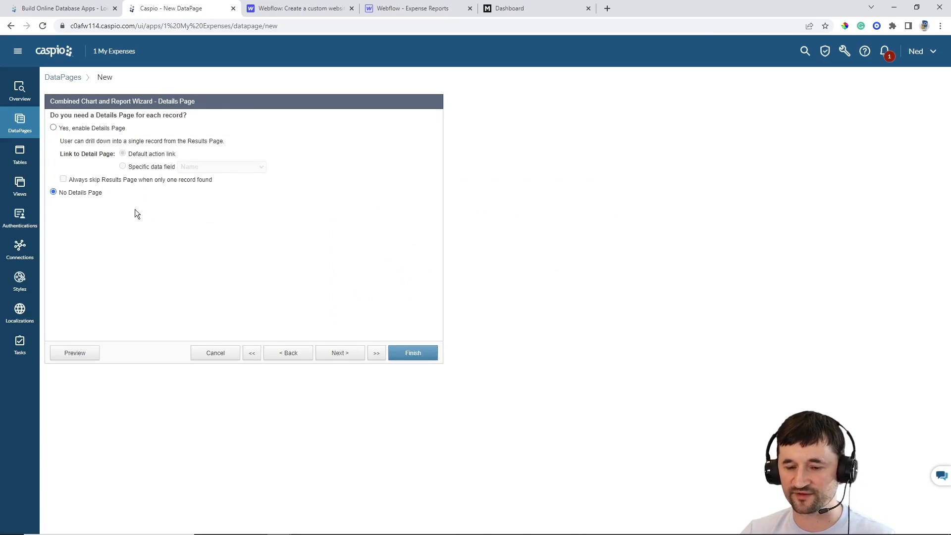
{"action": "left_click", "coordinate": [401, 351]}
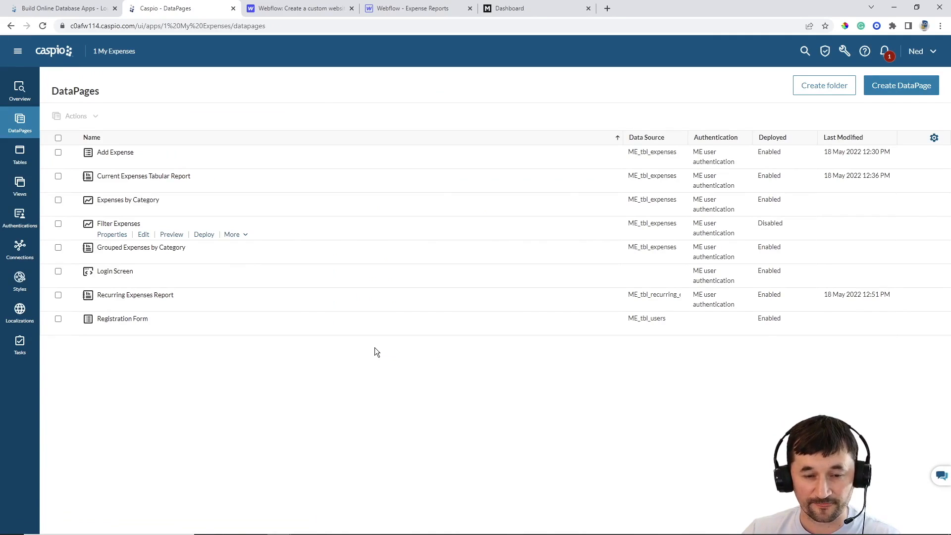
Enable deployment of Filter Expenses and copy its embed code
{"action": "left_click", "coordinate": [203, 236]}
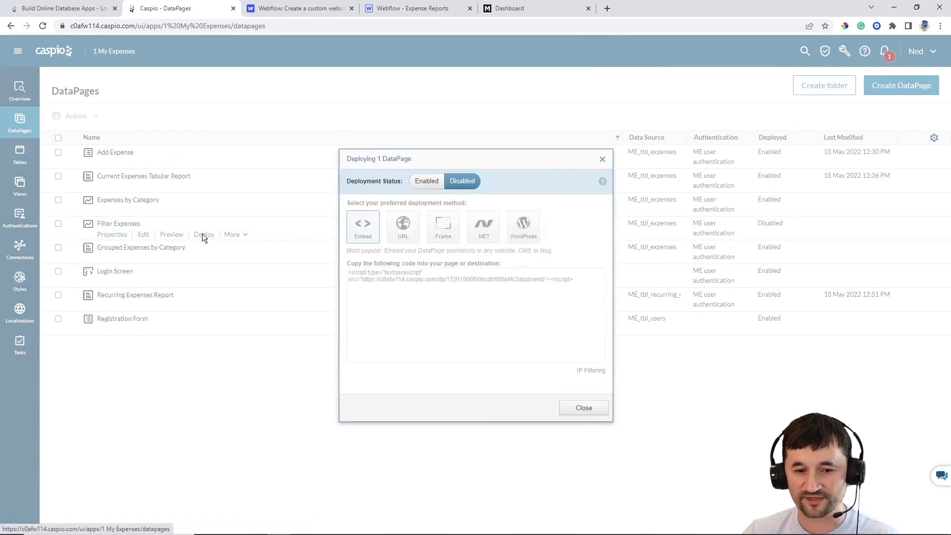
{"action": "left_click", "coordinate": [420, 181]}
{"action": "left_click", "coordinate": [397, 277]}
{"action": "key", "text": "ctrl+c"}
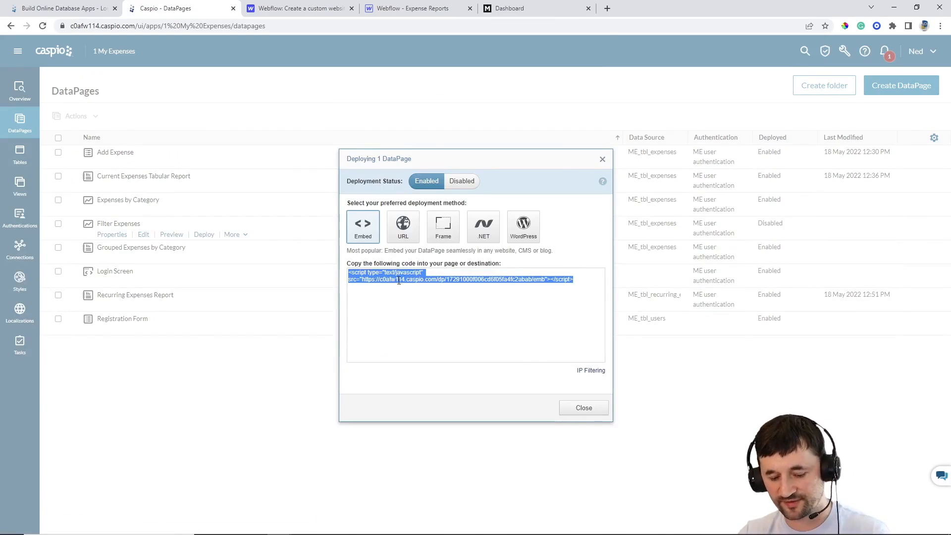
{"action": "left_click", "coordinate": [584, 408]}
Open the HTML Embed code editor on the Webflow Reports page
{"action": "left_click", "coordinate": [409, 8]}
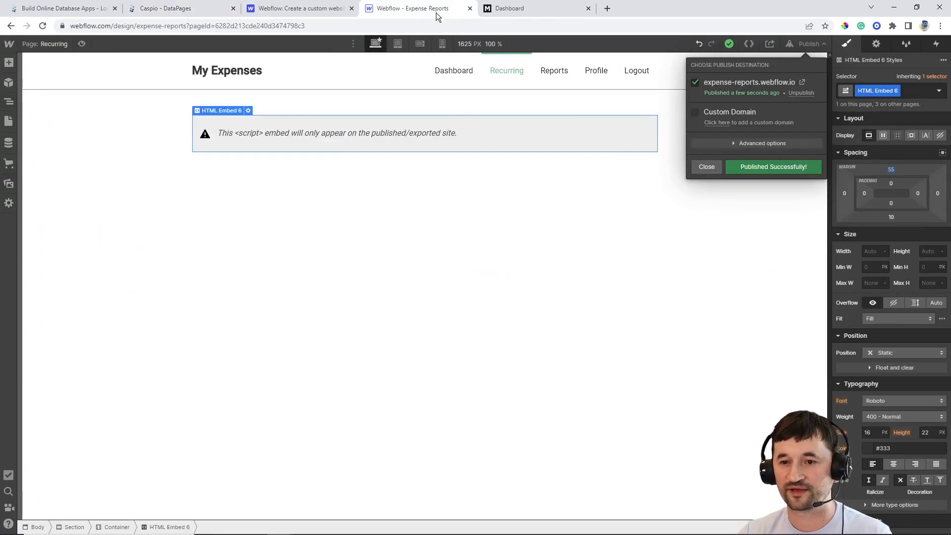
{"action": "left_click", "coordinate": [706, 167]}
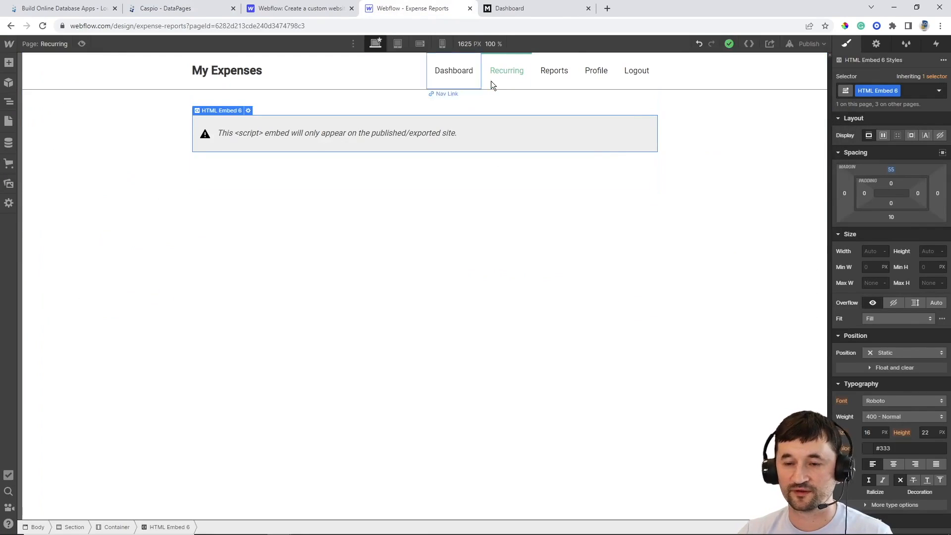
{"action": "key", "text": "p"}
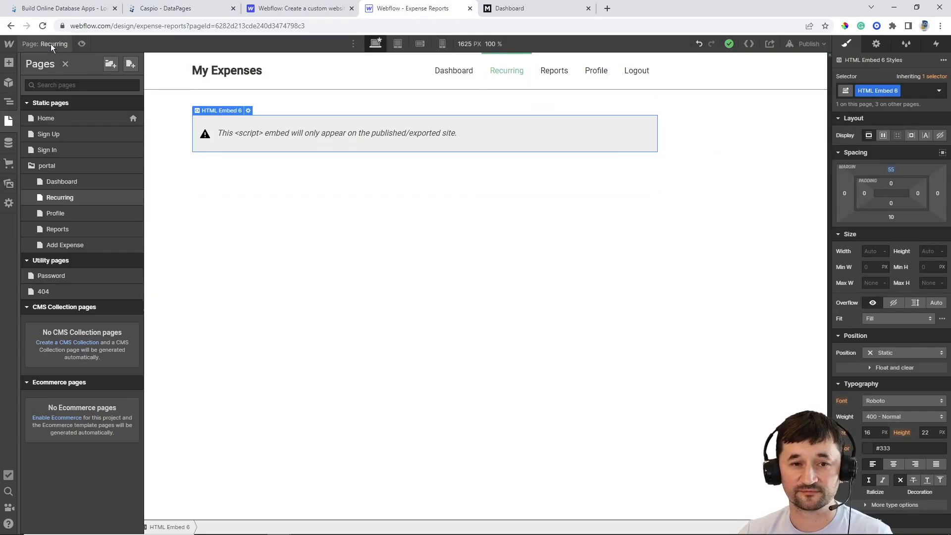
{"action": "left_click", "coordinate": [68, 228]}
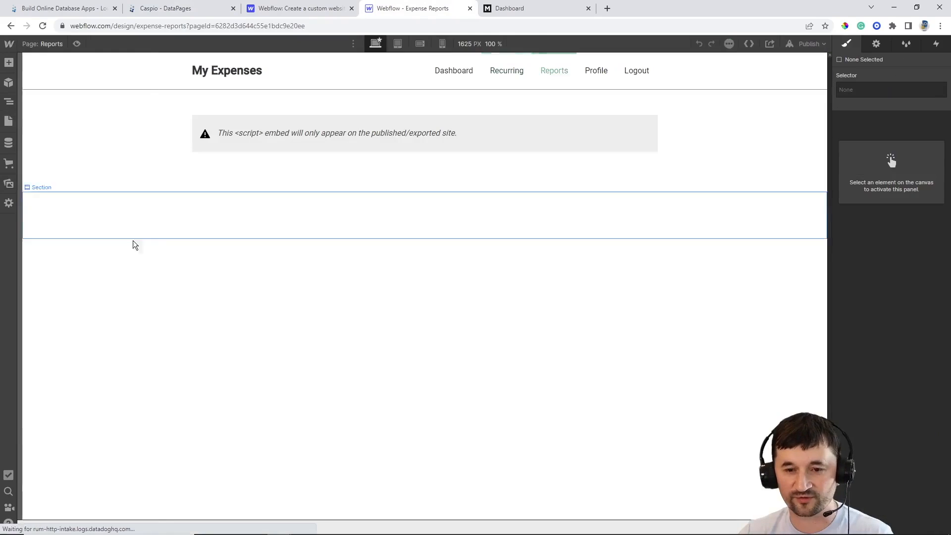
{"action": "double_click", "coordinate": [396, 130]}
{"action": "left_click", "coordinate": [397, 129]}
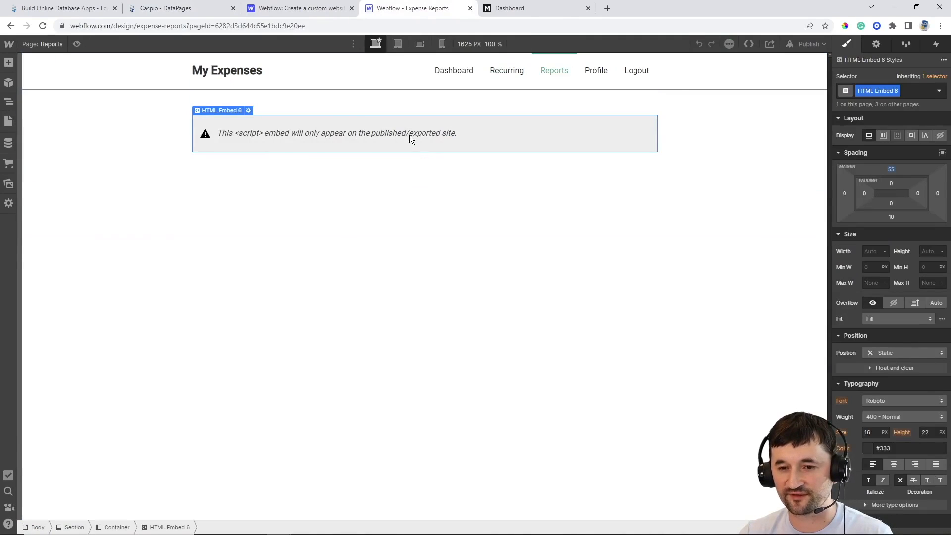
{"action": "double_click", "coordinate": [409, 135]}
Replace the old embed code with the copied Caspio script, save, and publish the site
{"action": "left_click", "coordinate": [635, 203]}
{"action": "key", "text": "ctrl+a"}
{"action": "key", "text": "ctrl+v"}
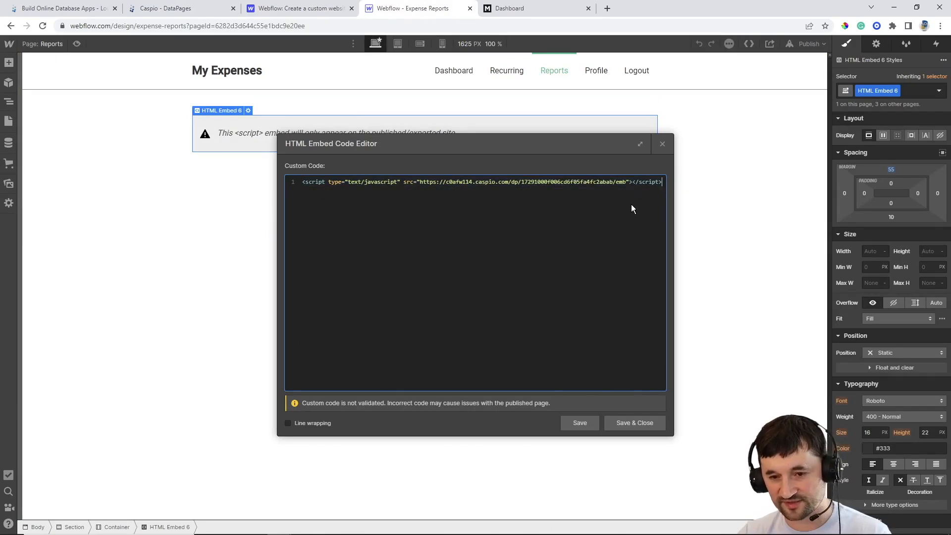
{"action": "left_click", "coordinate": [632, 418]}
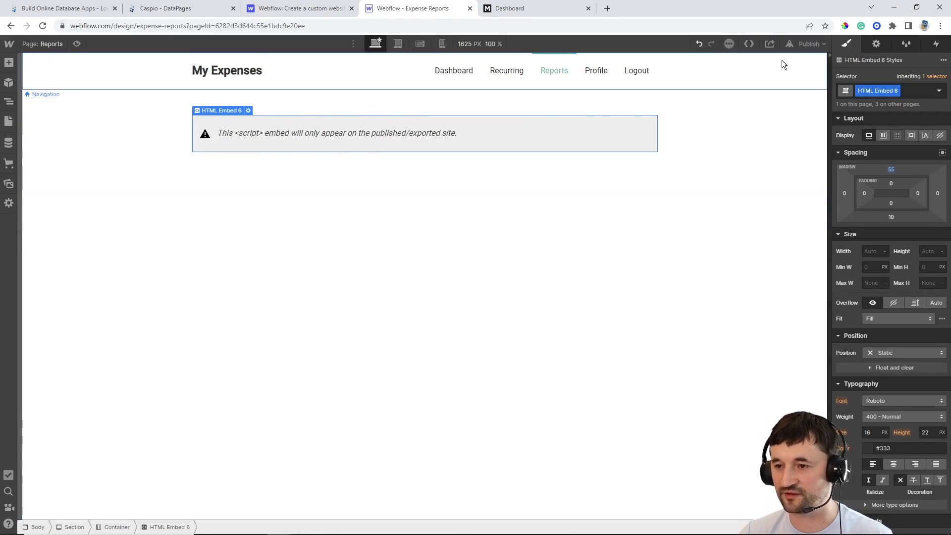
{"action": "left_click", "coordinate": [800, 42]}
{"action": "left_click", "coordinate": [762, 166]}
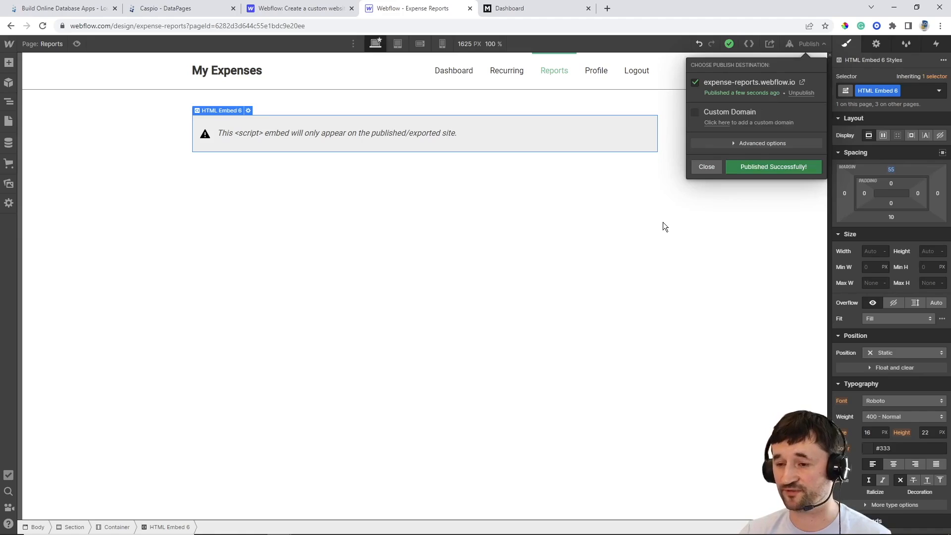
View the live Reports page's date filters and monthly expense chart, then return to Caspio
{"action": "left_click", "coordinate": [558, 10]}
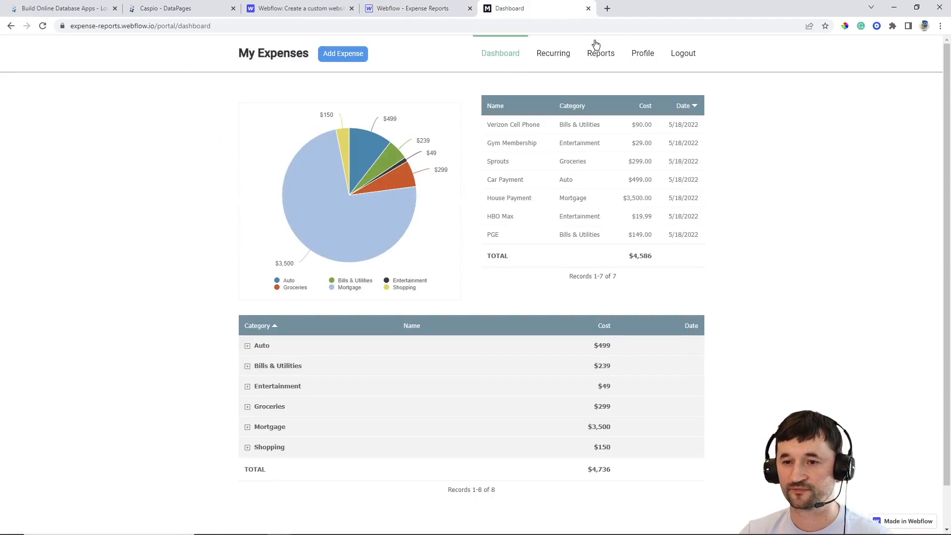
{"action": "left_click", "coordinate": [604, 56]}
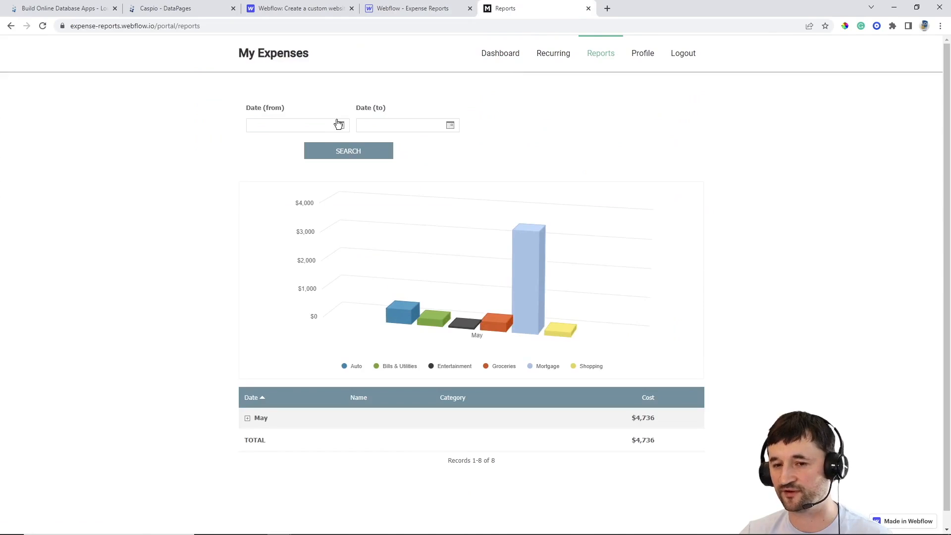
{"action": "mouse_move", "coordinate": [401, 307]}
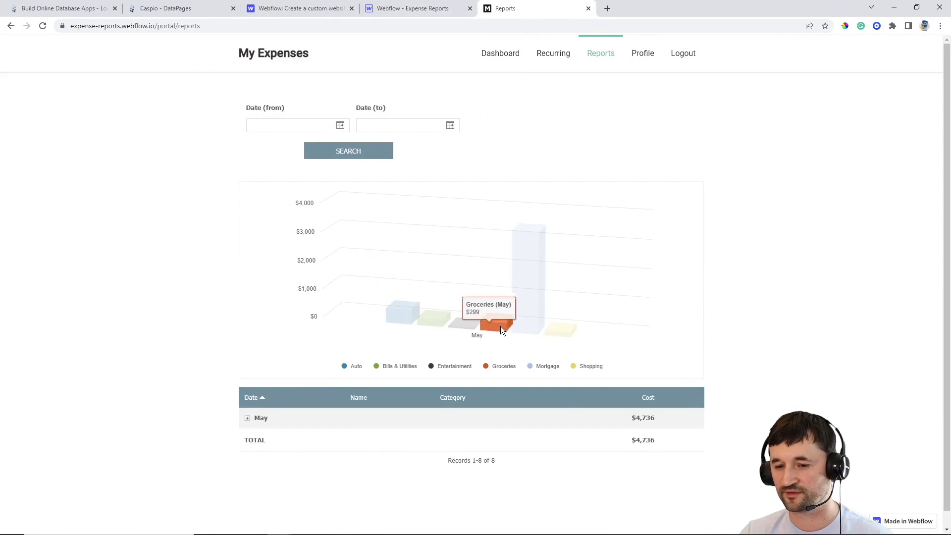
{"action": "mouse_move", "coordinate": [529, 316]}
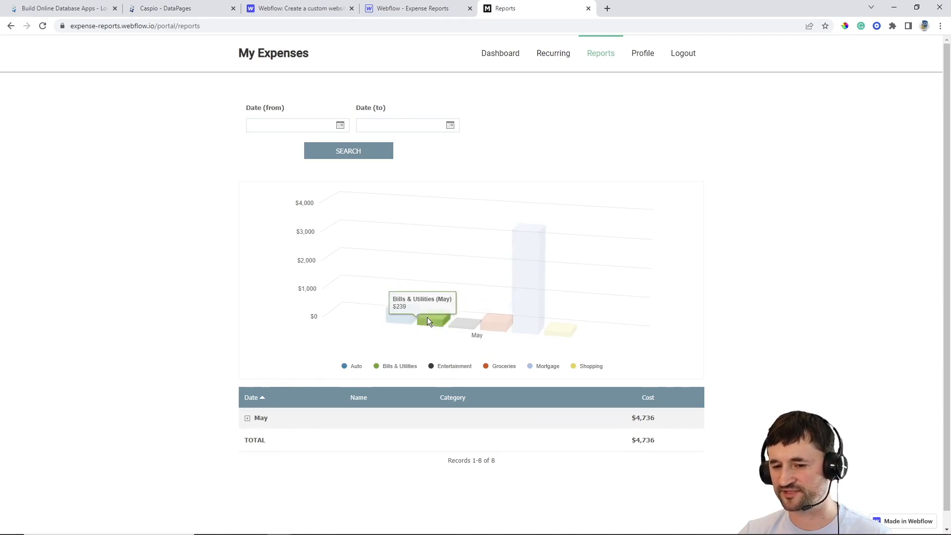
{"action": "left_click", "coordinate": [171, 9]}
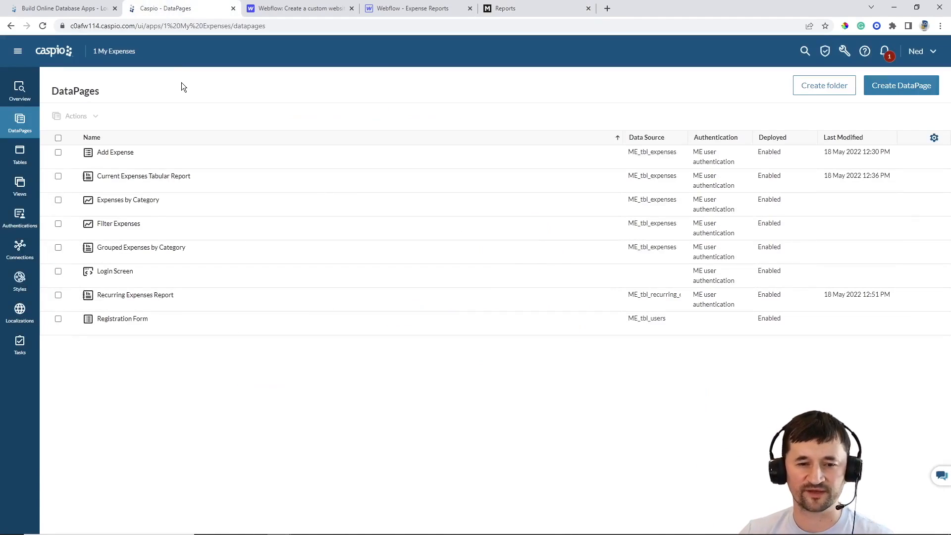
Edit Filter Expenses and switch its chart type to 3D Stacked Column
{"action": "mouse_move", "coordinate": [170, 172]}
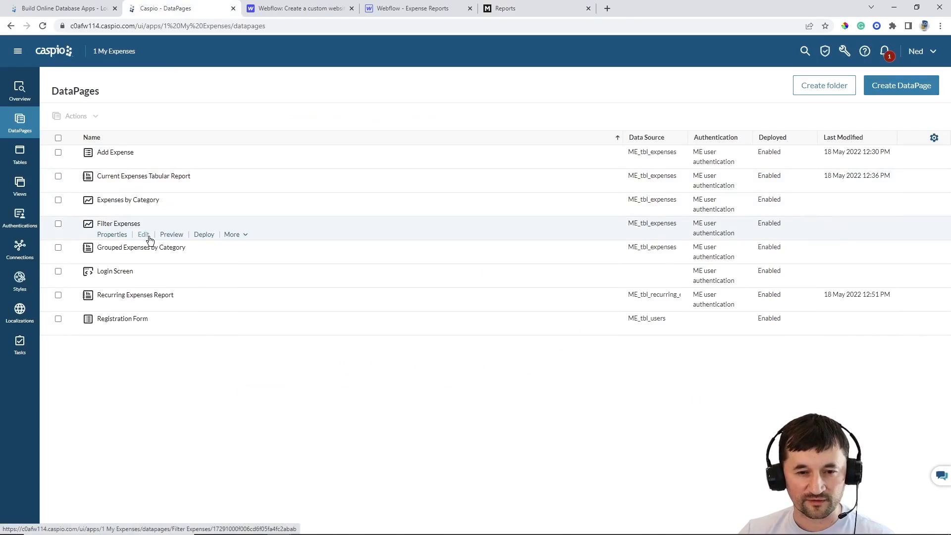
{"action": "left_click", "coordinate": [146, 235]}
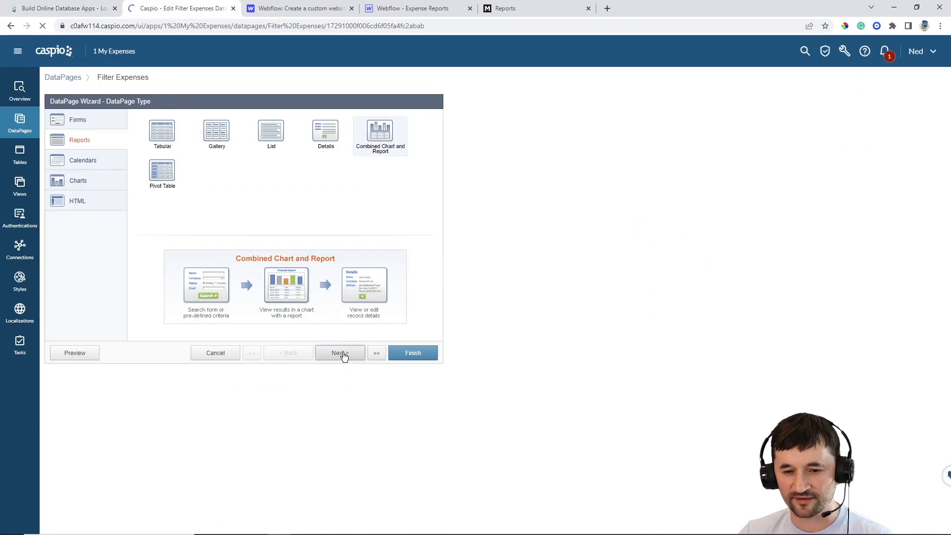
{"action": "left_click", "coordinate": [344, 354]}
{"action": "left_click", "coordinate": [344, 355]}
{"action": "left_click", "coordinate": [345, 355]}
{"action": "left_click", "coordinate": [345, 355]}
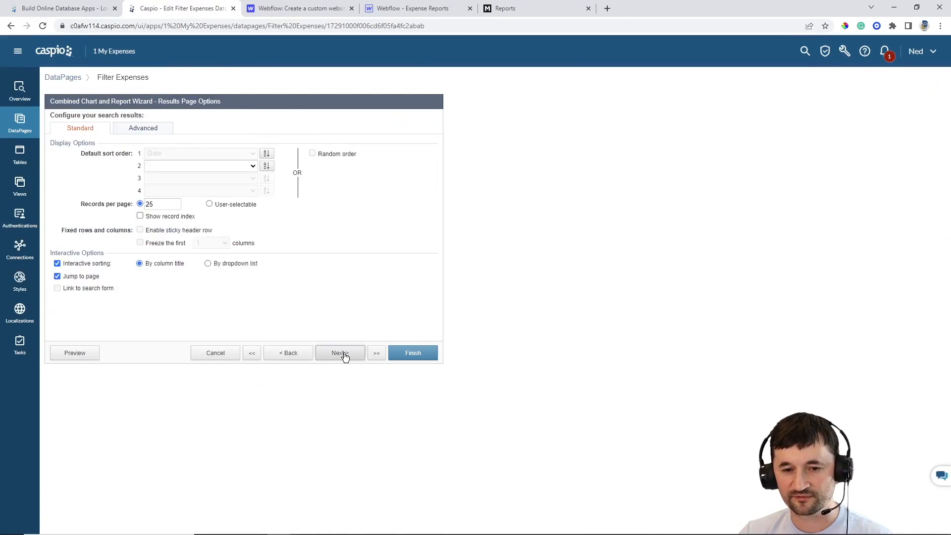
{"action": "left_click", "coordinate": [344, 355]}
{"action": "left_click", "coordinate": [323, 137]}
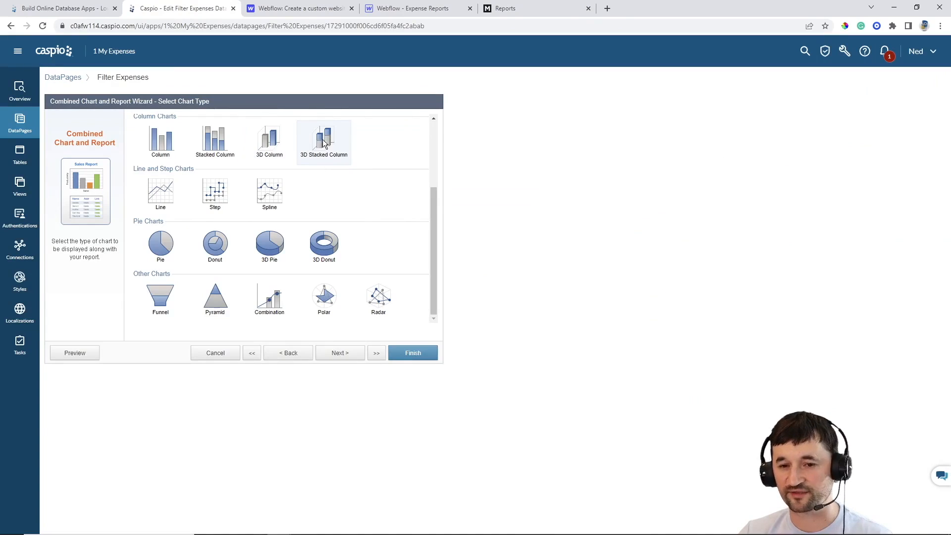
{"action": "left_click", "coordinate": [340, 354]}
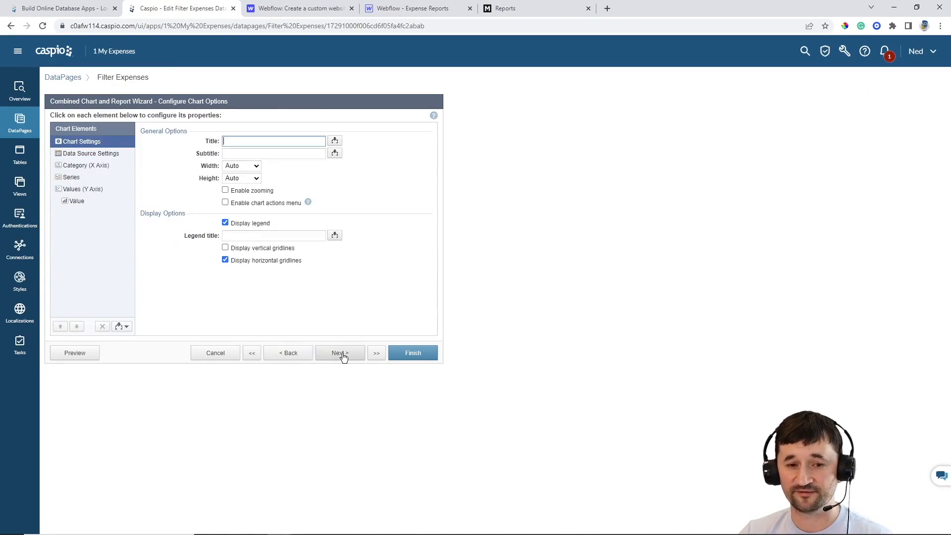
Review the data source, category, series and Cost value settings, then save the DataPage
{"action": "left_click", "coordinate": [96, 158]}
{"action": "left_click", "coordinate": [95, 170]}
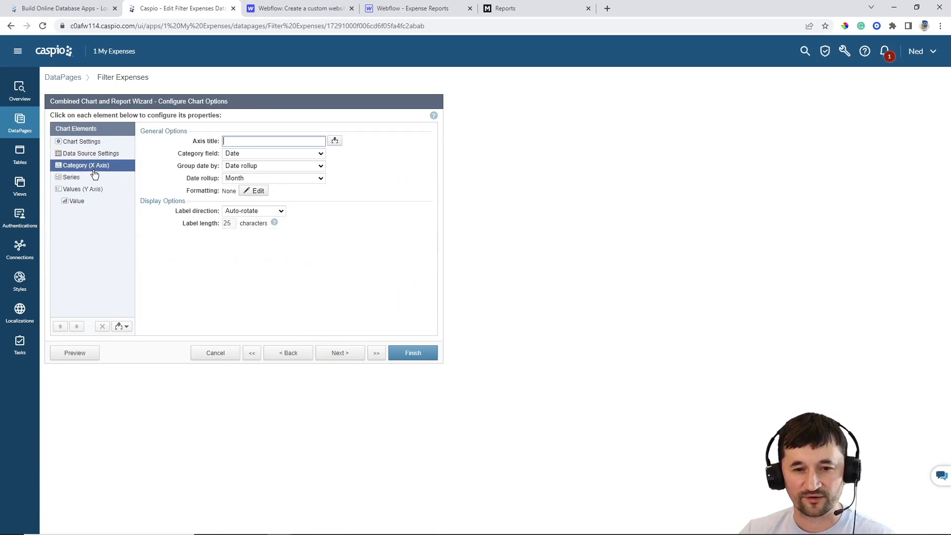
{"action": "left_click", "coordinate": [87, 179]}
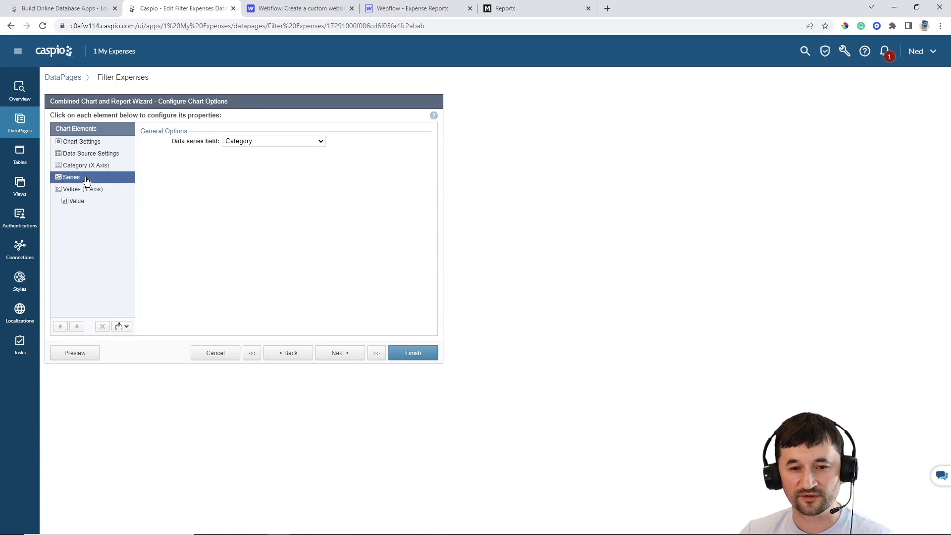
{"action": "left_click", "coordinate": [87, 191]}
{"action": "left_click", "coordinate": [75, 202]}
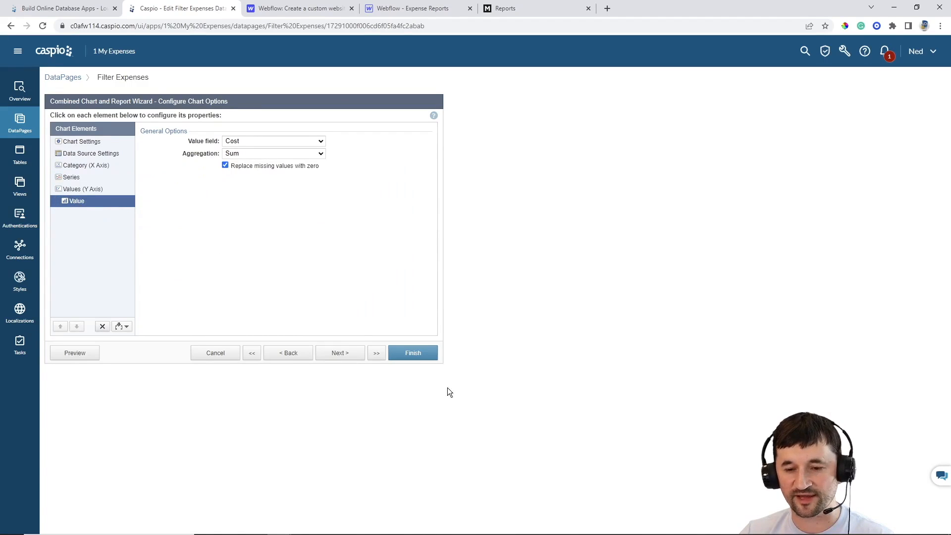
{"action": "left_click", "coordinate": [426, 362]}
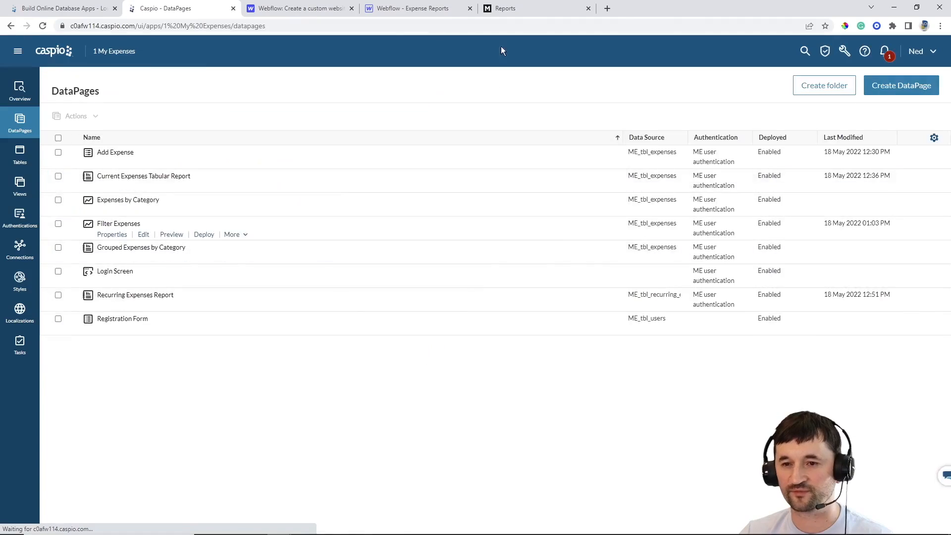
Reload the live Reports page and inspect May's 3D stacked column segments by category
{"action": "left_click", "coordinate": [518, 9]}
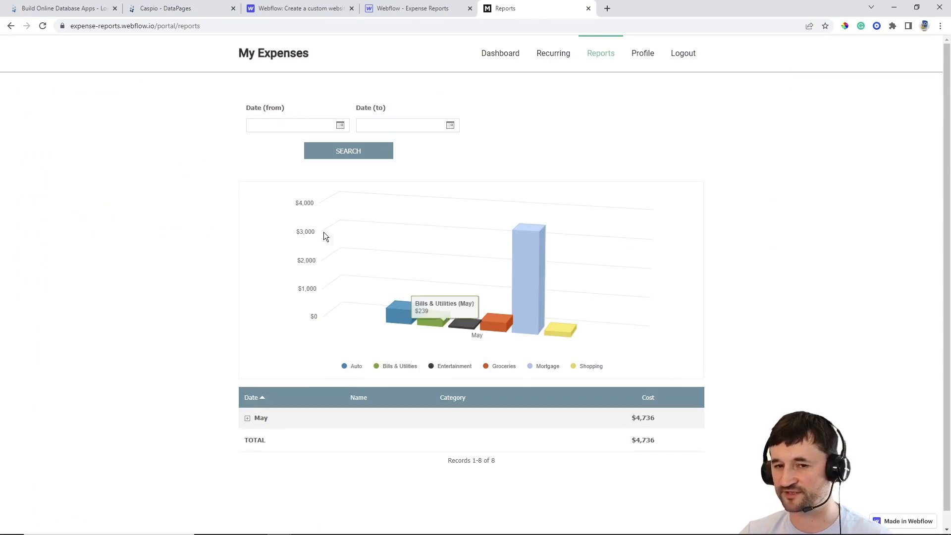
{"action": "left_click", "coordinate": [42, 26]}
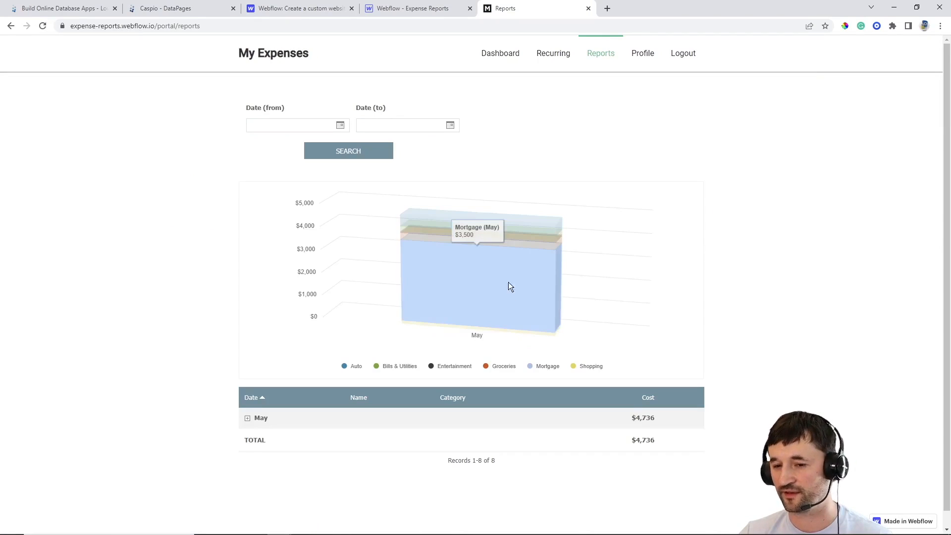
{"action": "mouse_move", "coordinate": [507, 222]}
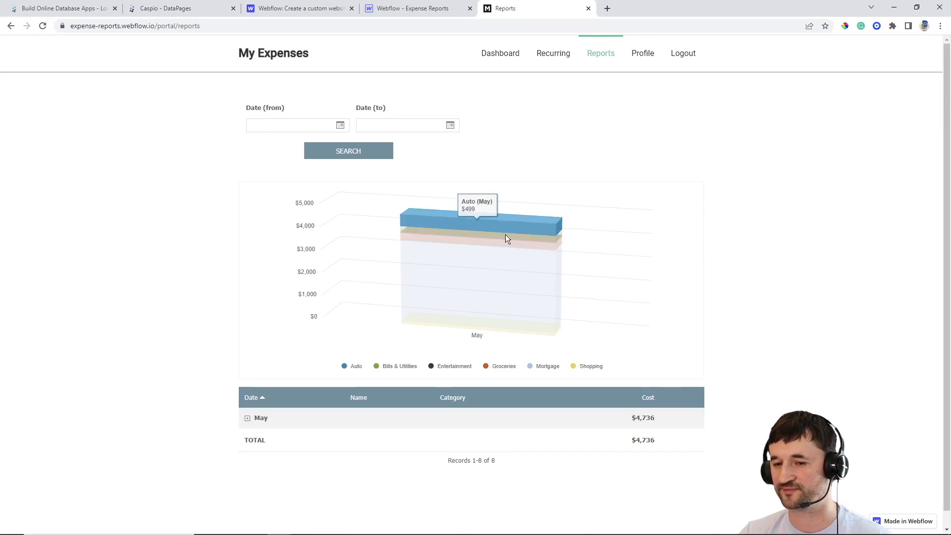
{"action": "mouse_move", "coordinate": [504, 253]}
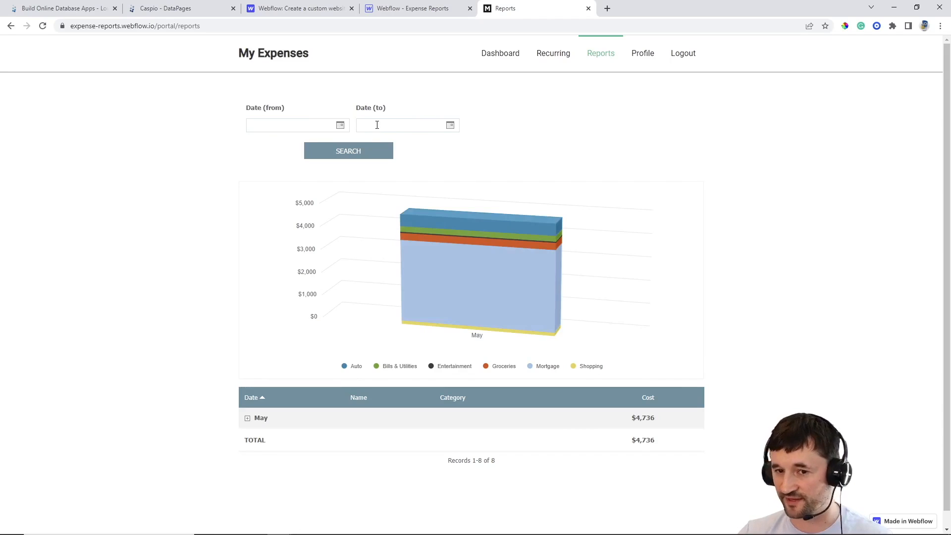
Filter the report from 04/01/2022 to 04/30/2022 and search, returning no records
{"action": "left_click", "coordinate": [339, 128]}
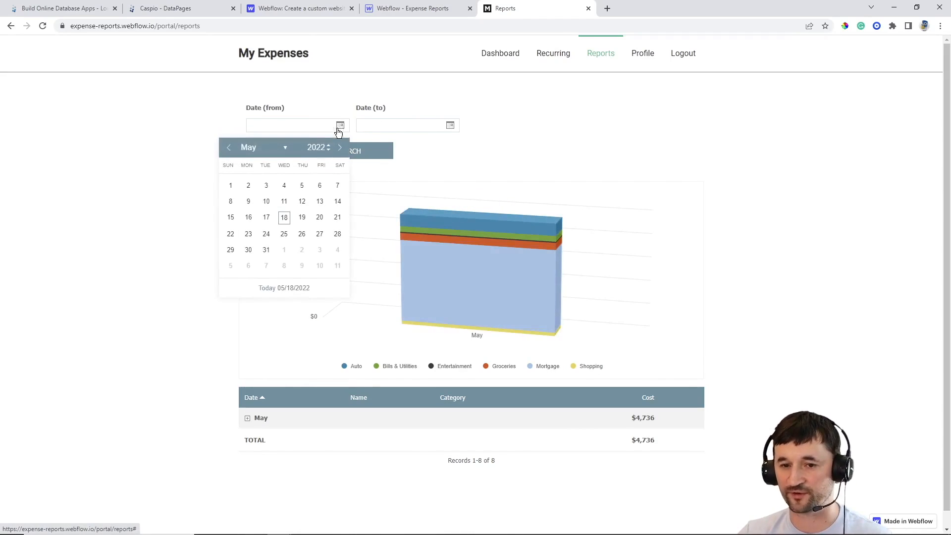
{"action": "left_click", "coordinate": [262, 148]}
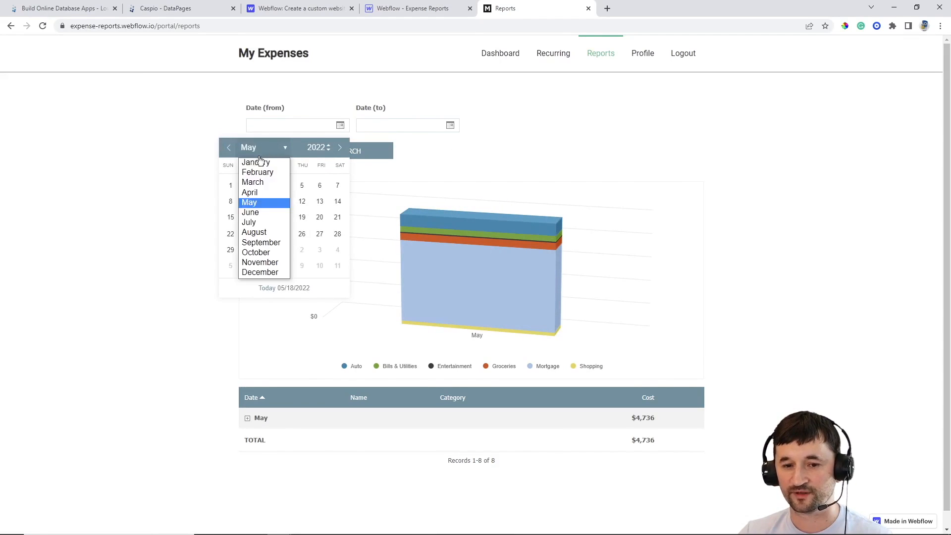
{"action": "left_click", "coordinate": [257, 191]}
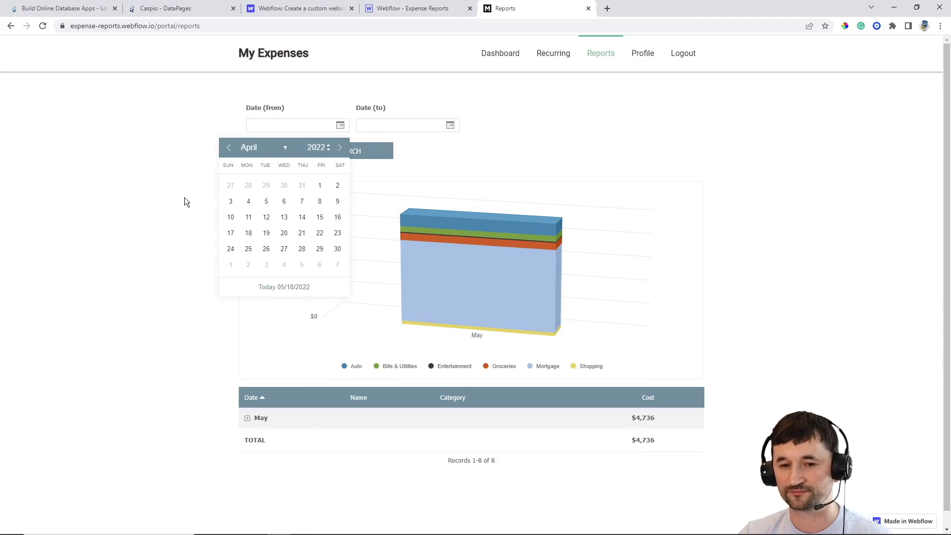
{"action": "left_click", "coordinate": [319, 186]}
{"action": "left_click", "coordinate": [451, 126]}
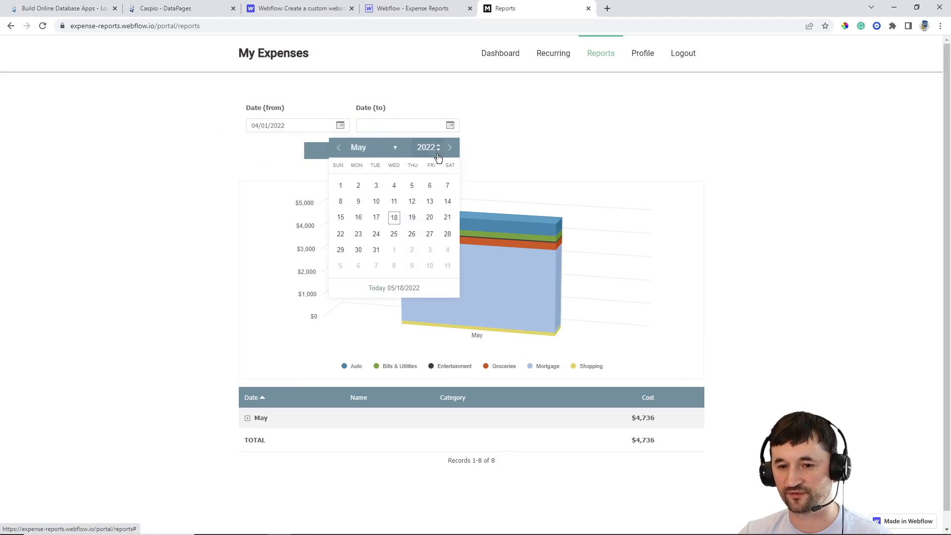
{"action": "left_click", "coordinate": [392, 152]}
{"action": "left_click", "coordinate": [369, 197]}
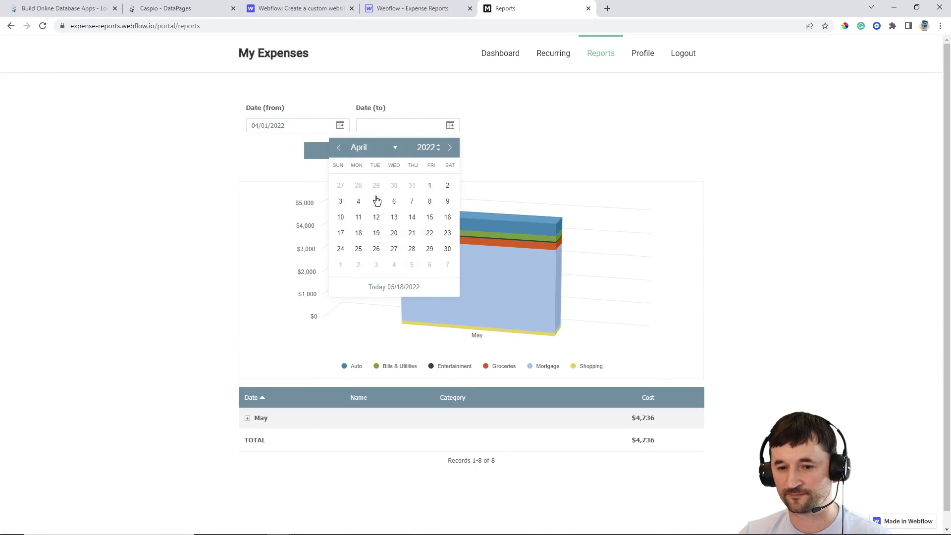
{"action": "left_click", "coordinate": [447, 249]}
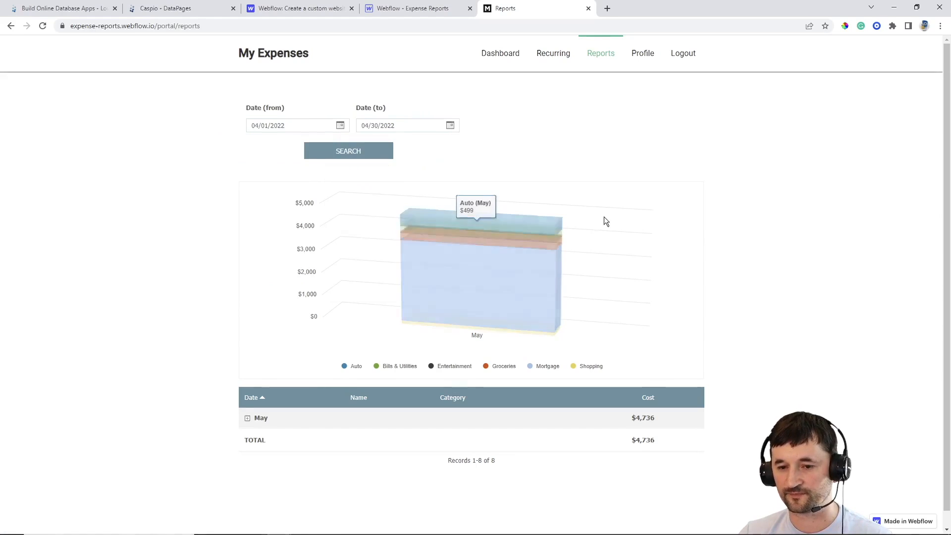
{"action": "left_click", "coordinate": [361, 153]}
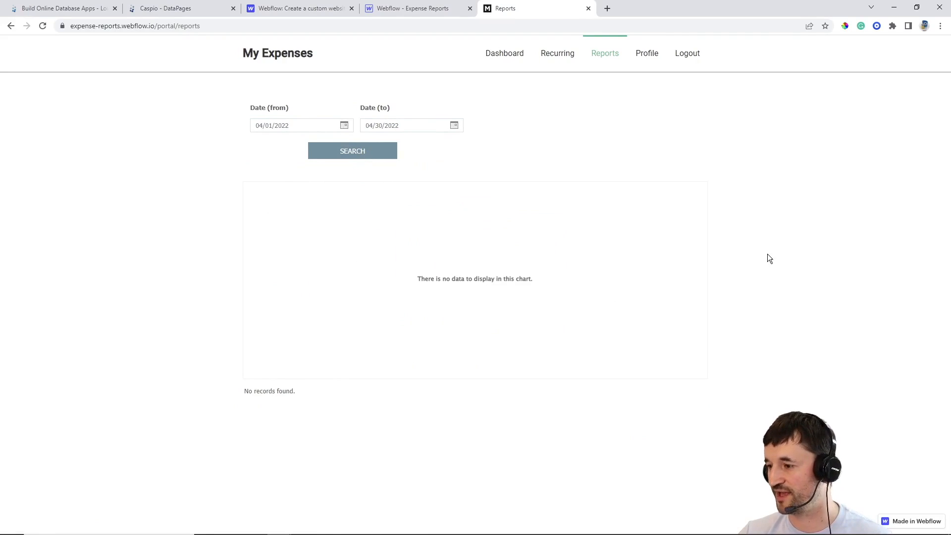
Clear both date filters and rerun the search to bring back May's $4,736 total
{"action": "triple_click", "coordinate": [308, 125]}
{"action": "key", "text": "BackSpace"}
{"action": "triple_click", "coordinate": [411, 125]}
{"action": "key", "text": "BackSpace"}
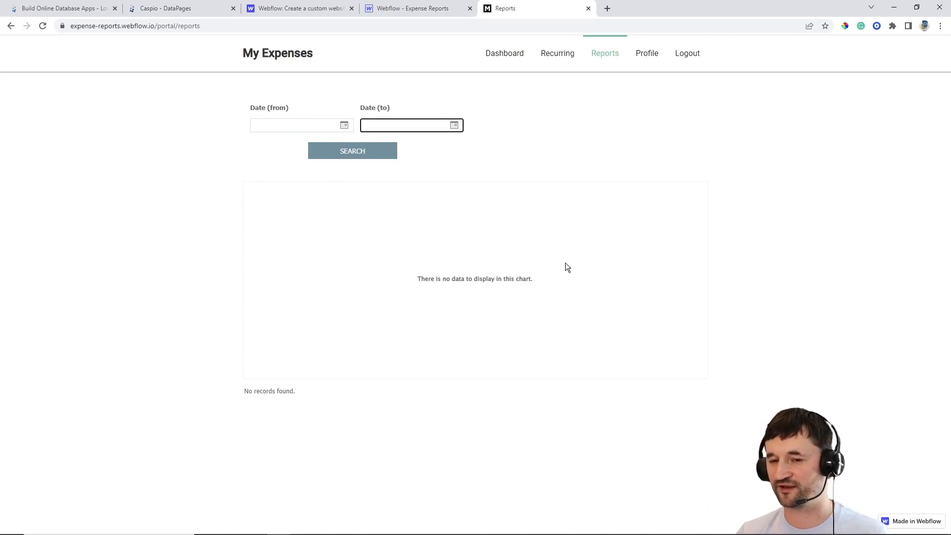
{"action": "left_click", "coordinate": [371, 153]}
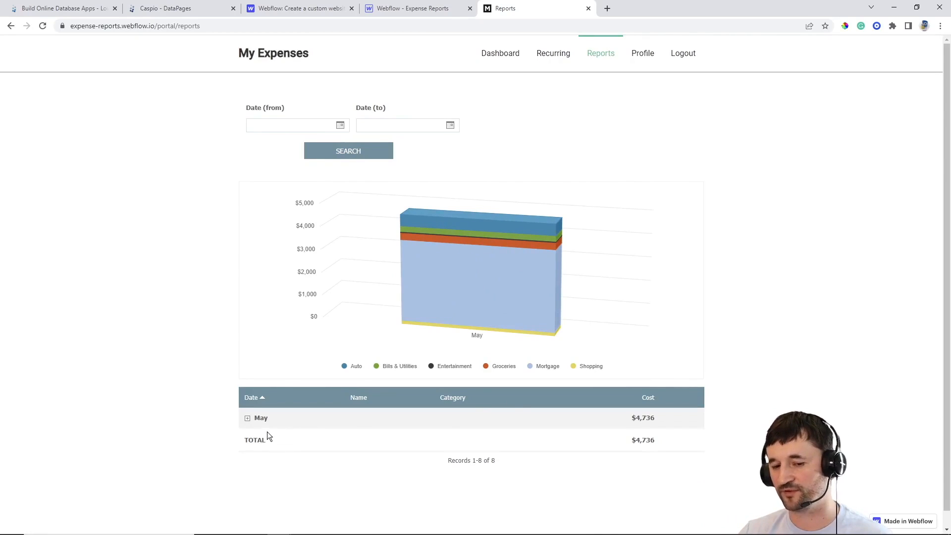
Expand the May group to view its eight expenses, then collapse it
{"action": "left_click", "coordinate": [248, 419]}
{"action": "scroll", "coordinate": [218, 483], "scroll_direction": "down", "scroll_amount": 2}
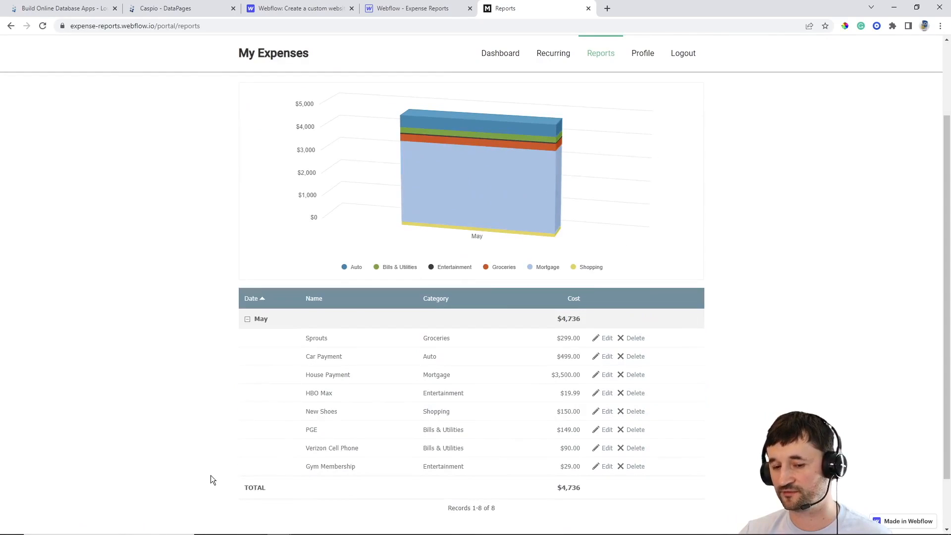
{"action": "left_click", "coordinate": [247, 321]}
{"action": "scroll", "coordinate": [854, 233], "scroll_direction": "up", "scroll_amount": 1}
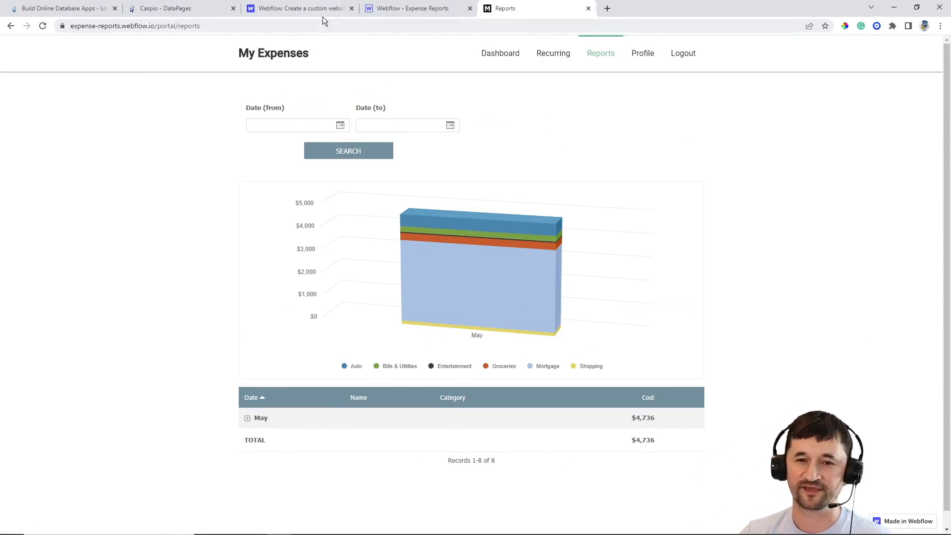
Delete the old Caspio script from the Profile page's HTML Embed 6, then go back to Caspio
{"action": "left_click", "coordinate": [399, 10]}
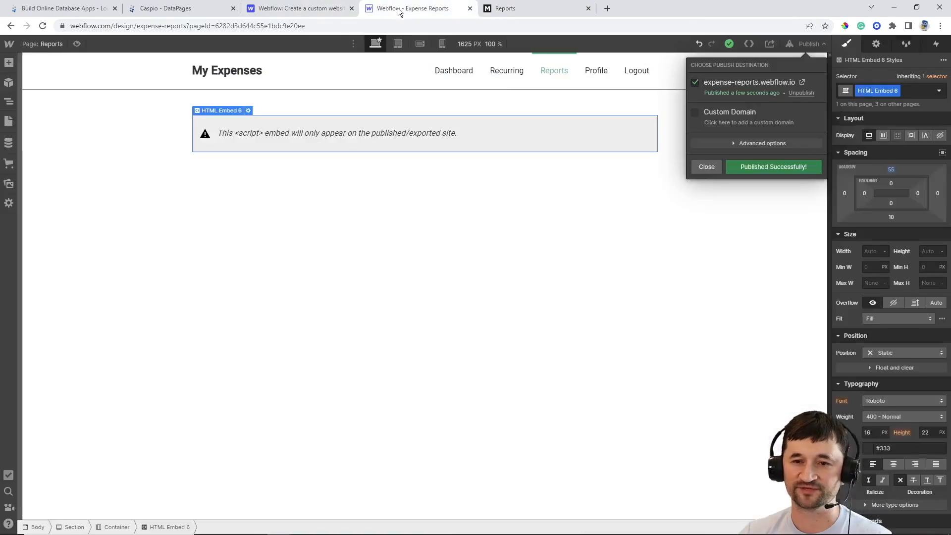
{"action": "left_click", "coordinate": [53, 43]}
{"action": "left_click", "coordinate": [52, 42]}
{"action": "left_click", "coordinate": [58, 212]}
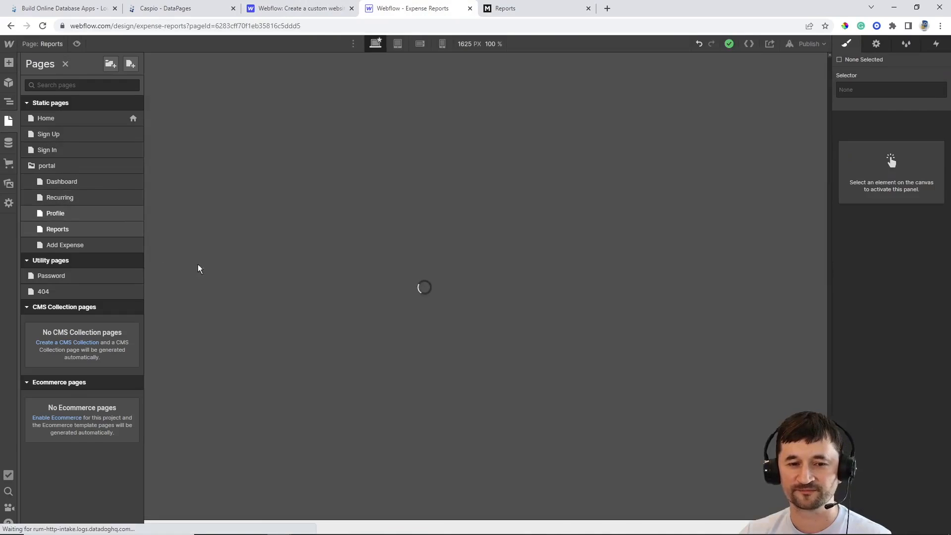
{"action": "double_click", "coordinate": [452, 133]}
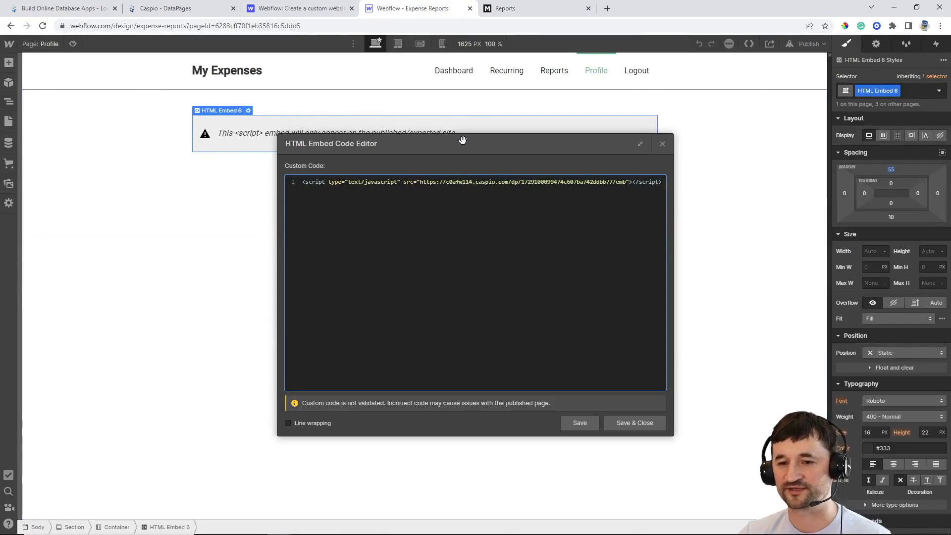
{"action": "key", "text": "ctrl+a"}
{"action": "key", "text": "BackSpace"}
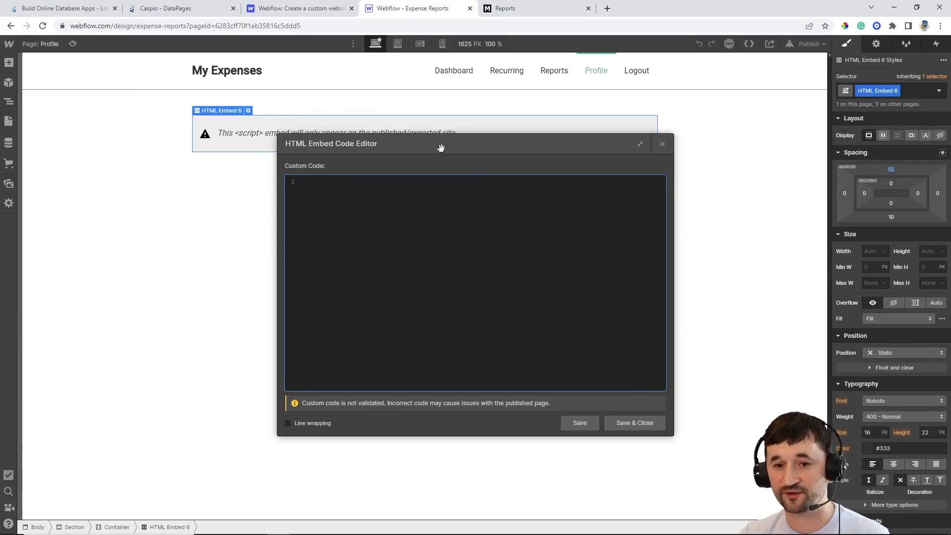
{"action": "left_click", "coordinate": [184, 10]}
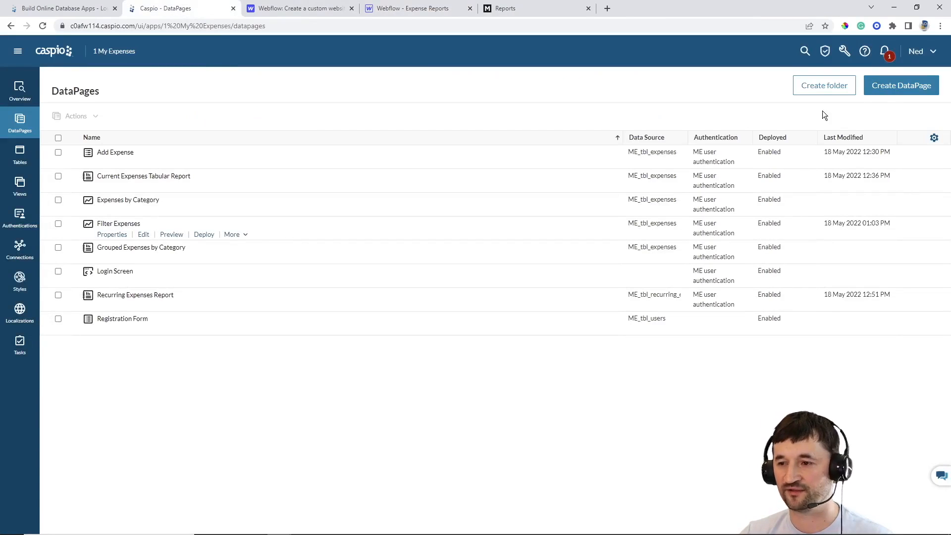
Start a Single Record Update DataPage on ME_tbl_users named 'Update Form'
{"action": "left_click", "coordinate": [882, 90]}
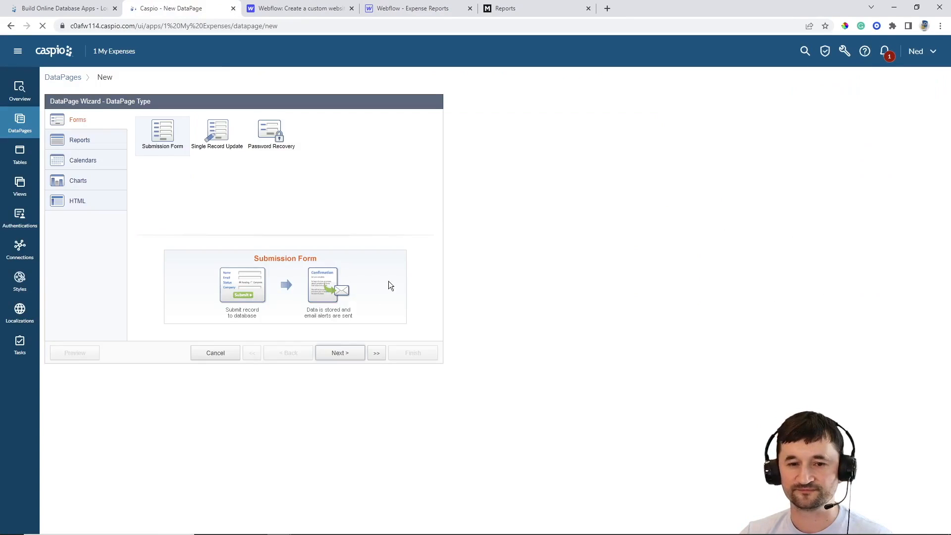
{"action": "left_click", "coordinate": [221, 136]}
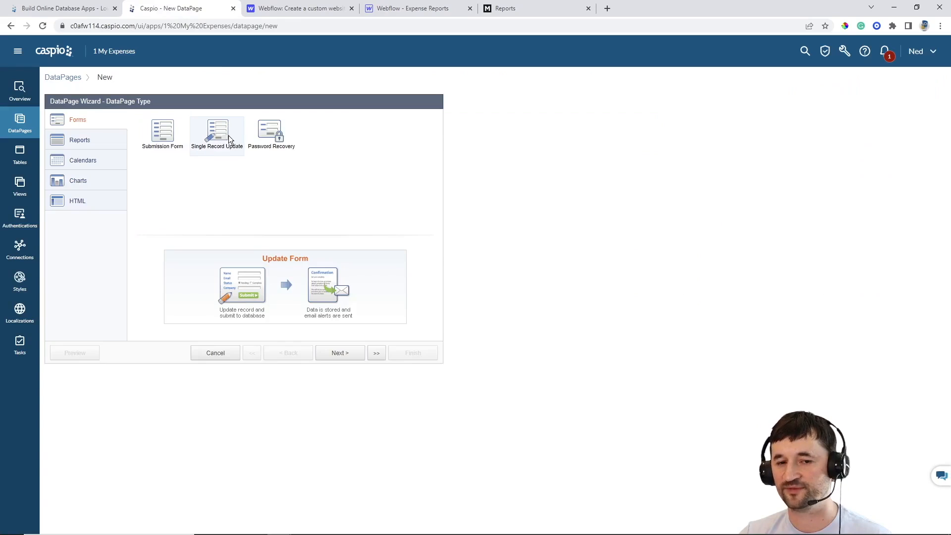
{"action": "left_click", "coordinate": [341, 353]}
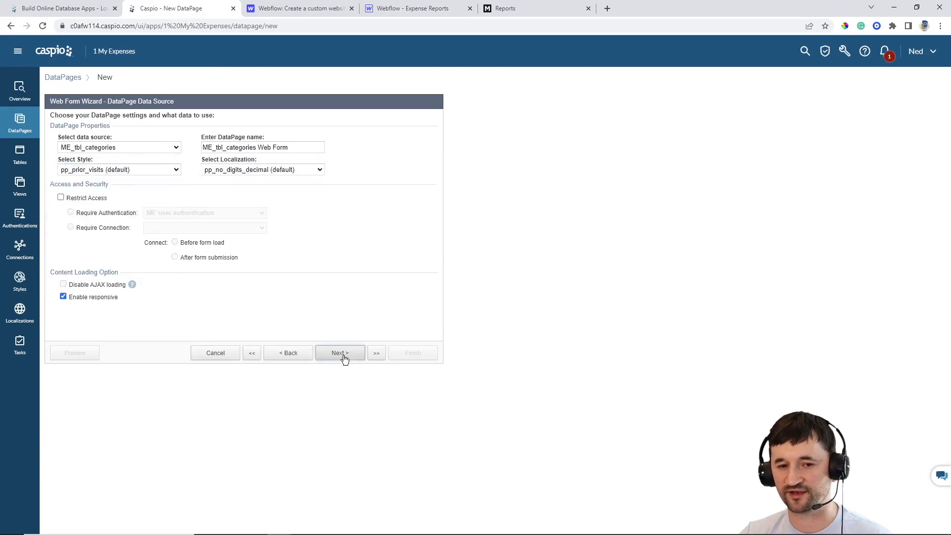
{"action": "left_click", "coordinate": [127, 146]}
{"action": "left_click", "coordinate": [117, 191]}
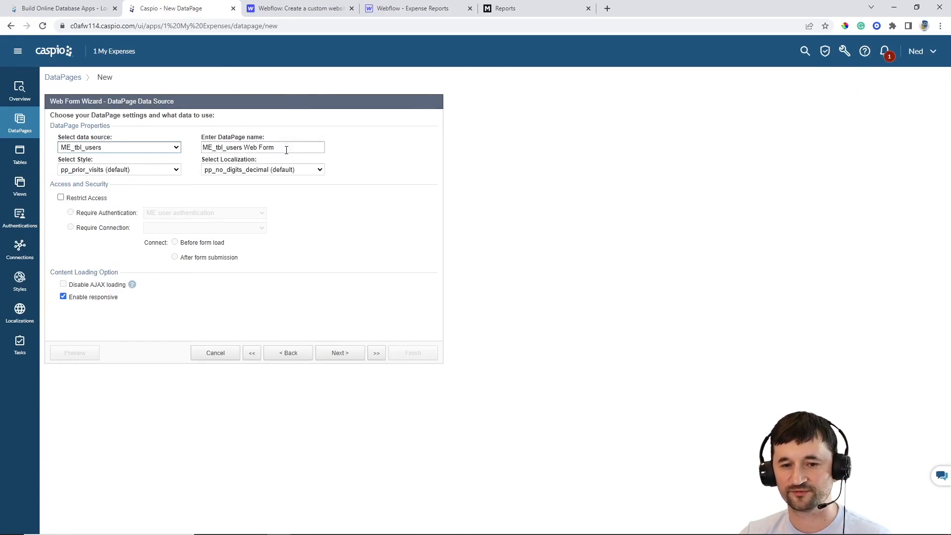
{"action": "key", "text": "Tab"}
{"action": "type", "text": "Update Fo"}
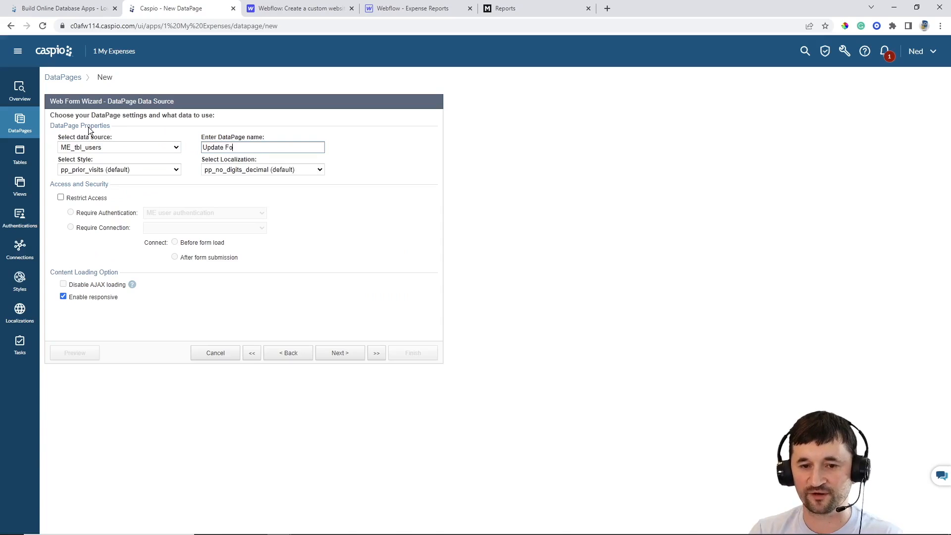
{"action": "type", "text": "rm"}
Apply the Gray style and English localization, and restrict access to ME user authentication
{"action": "left_click", "coordinate": [101, 169]}
{"action": "scroll", "coordinate": [119, 220], "scroll_direction": "up", "scroll_amount": 5}
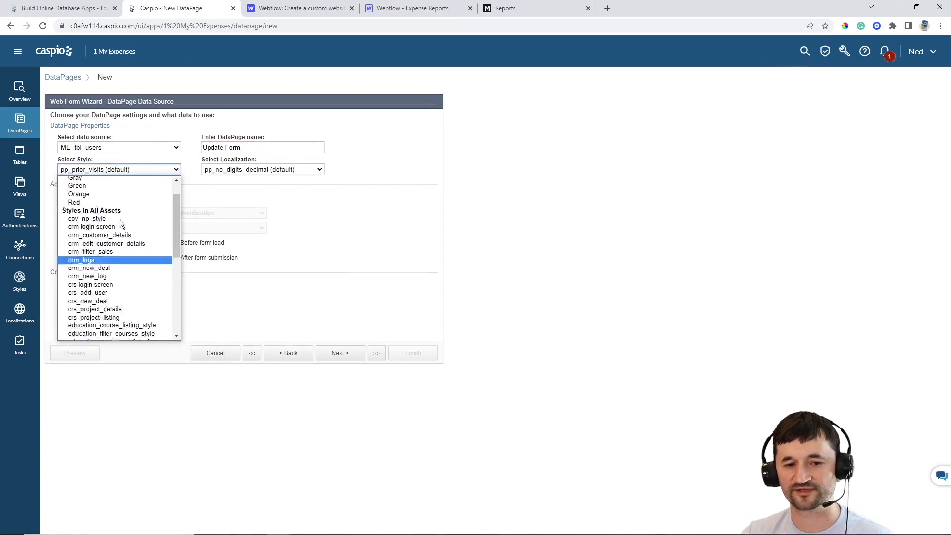
{"action": "scroll", "coordinate": [120, 219], "scroll_direction": "up", "scroll_amount": 2}
{"action": "left_click", "coordinate": [85, 203]}
{"action": "left_click", "coordinate": [260, 170]}
{"action": "scroll", "coordinate": [260, 235], "scroll_direction": "up", "scroll_amount": 5}
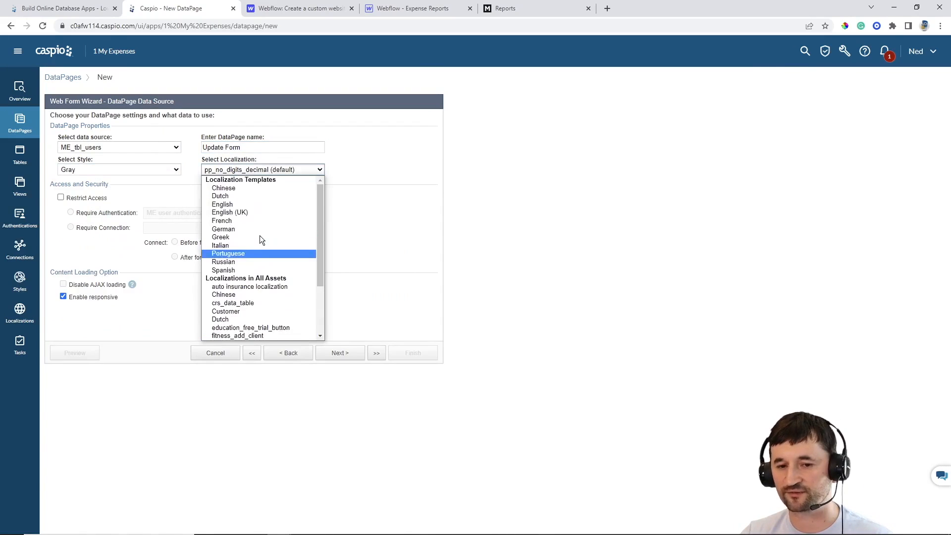
{"action": "left_click", "coordinate": [245, 206]}
{"action": "left_click", "coordinate": [86, 198]}
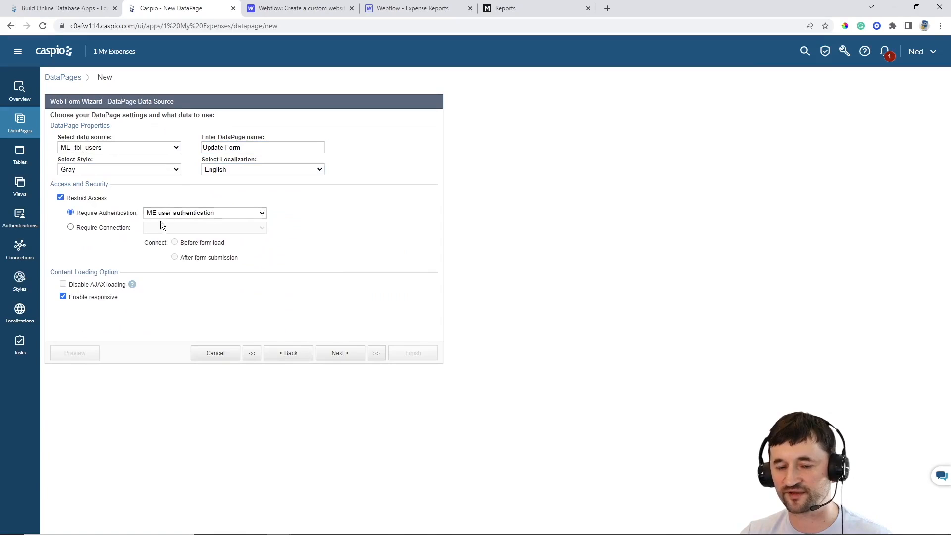
{"action": "left_click", "coordinate": [340, 354]}
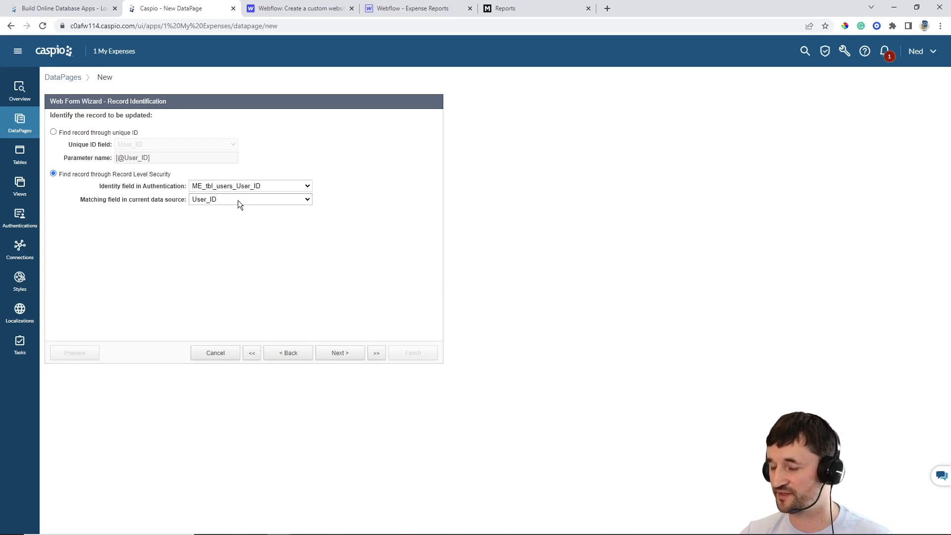
Add FirstName, LastName, Email, Password and Date_Registered to the form's selected fields
{"action": "left_click", "coordinate": [340, 352]}
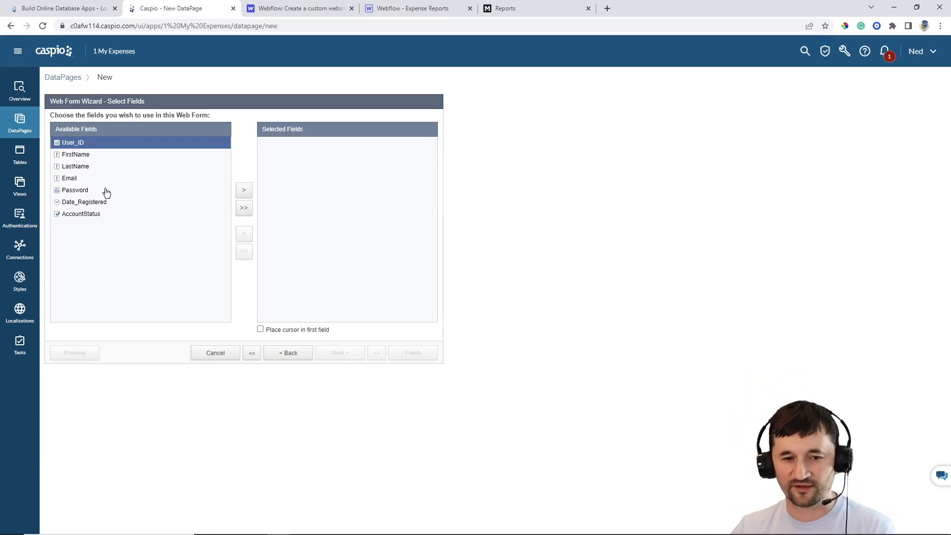
{"action": "left_click", "coordinate": [71, 155]}
{"action": "left_click", "coordinate": [245, 192]}
{"action": "left_click", "coordinate": [244, 191]}
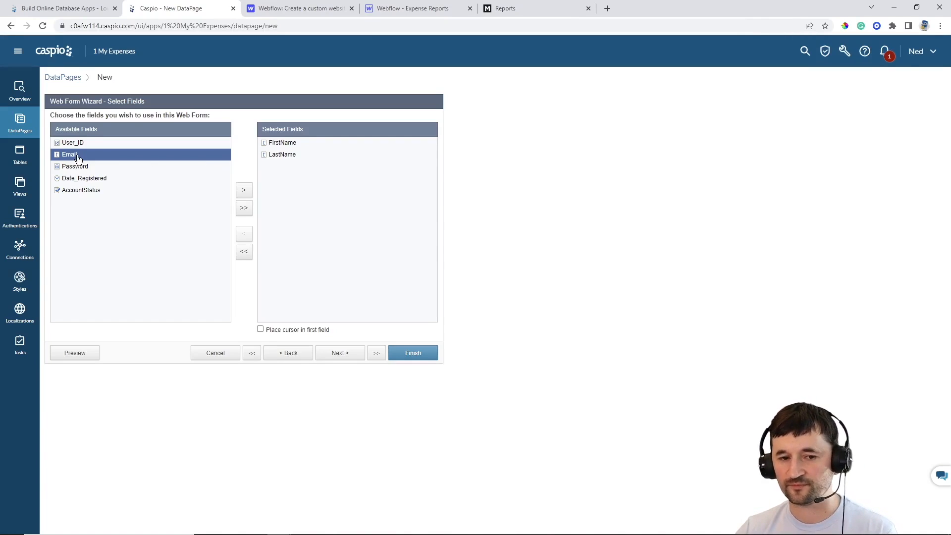
{"action": "left_click", "coordinate": [243, 191]}
{"action": "left_click", "coordinate": [244, 193]}
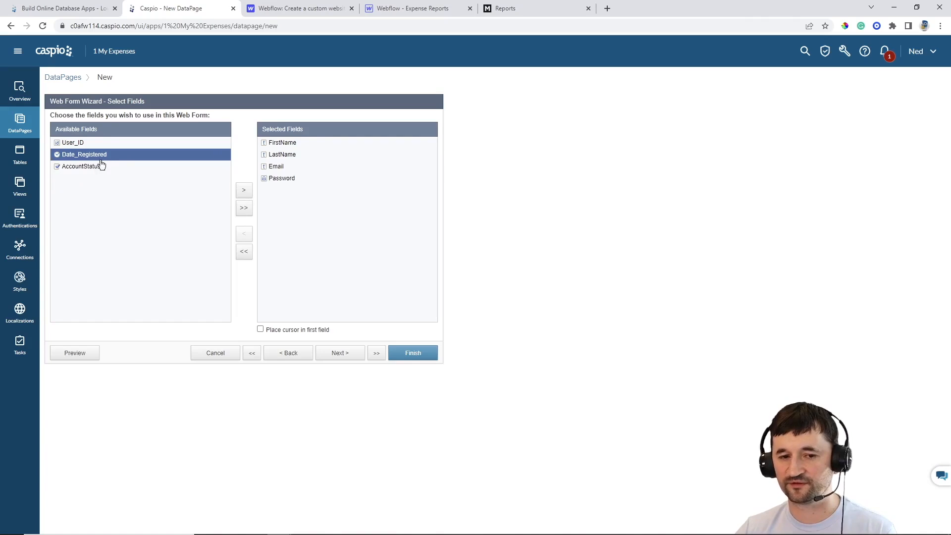
{"action": "left_click", "coordinate": [244, 191]}
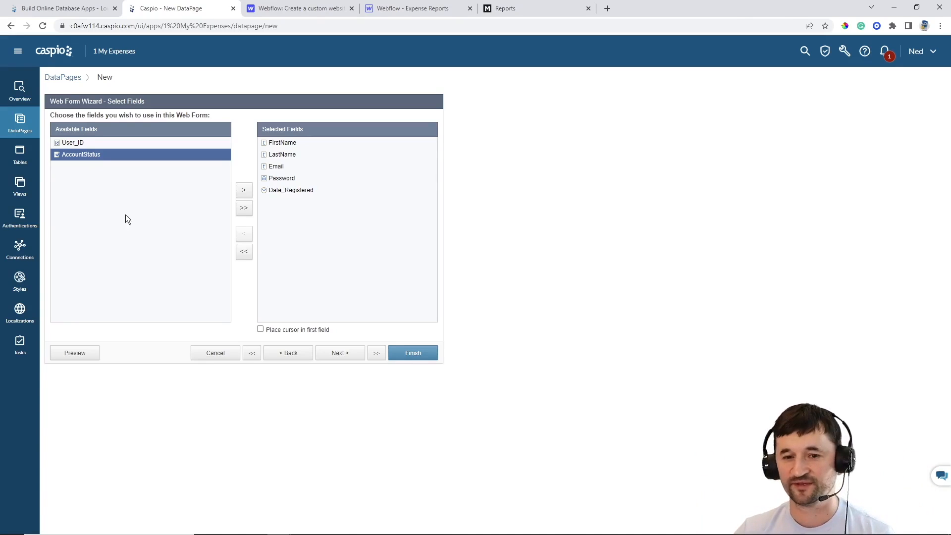
Relabel the FirstName and LastName fields as 'First Name' and 'Last Name'
{"action": "left_click", "coordinate": [341, 353]}
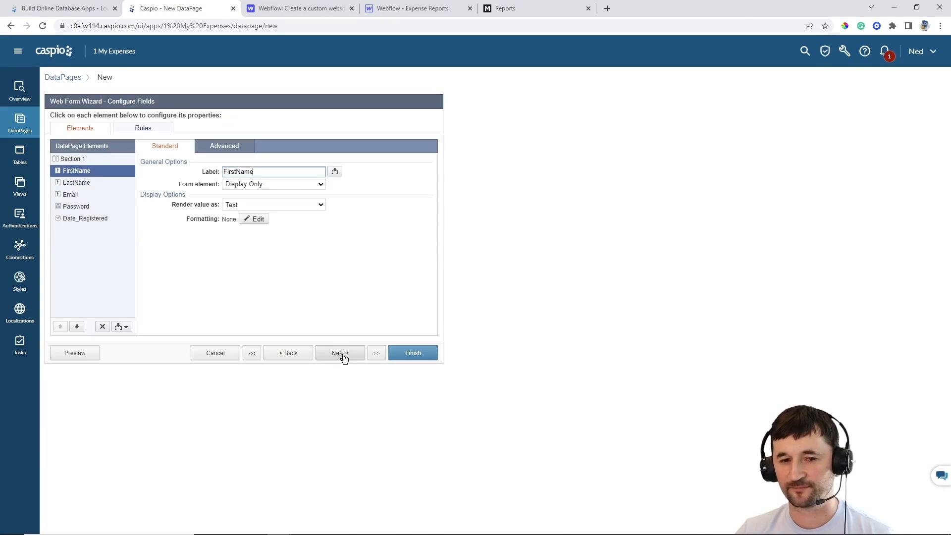
{"action": "left_click", "coordinate": [238, 172]}
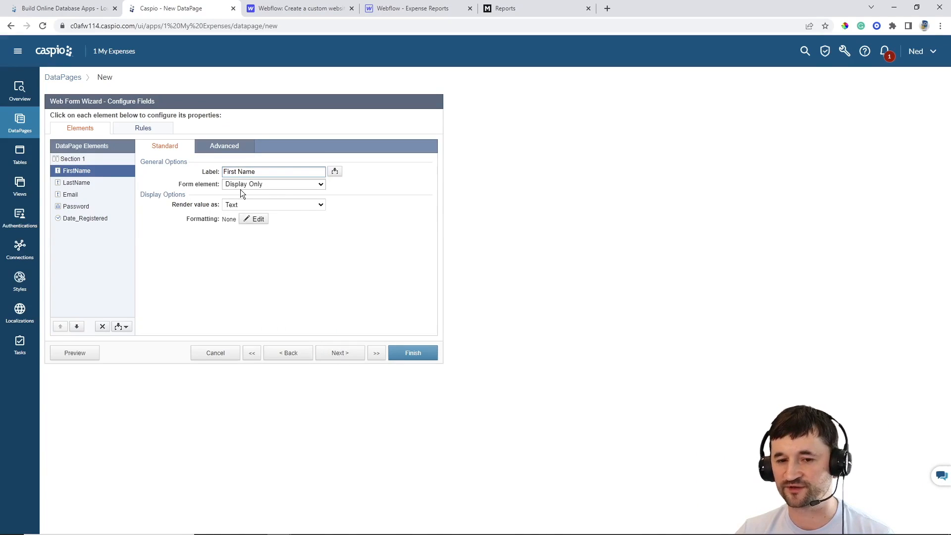
{"action": "left_click", "coordinate": [94, 182]}
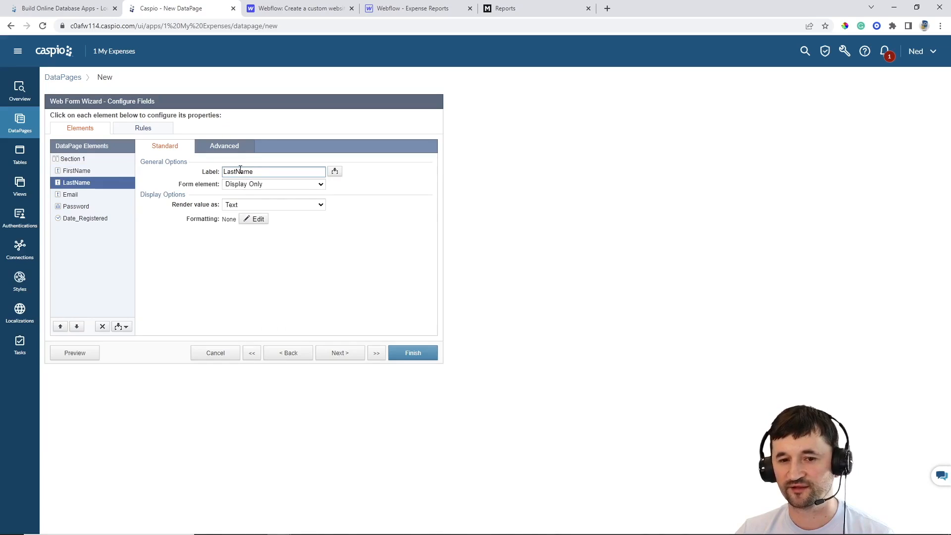
{"action": "left_click", "coordinate": [238, 172]}
{"action": "left_click", "coordinate": [92, 195]}
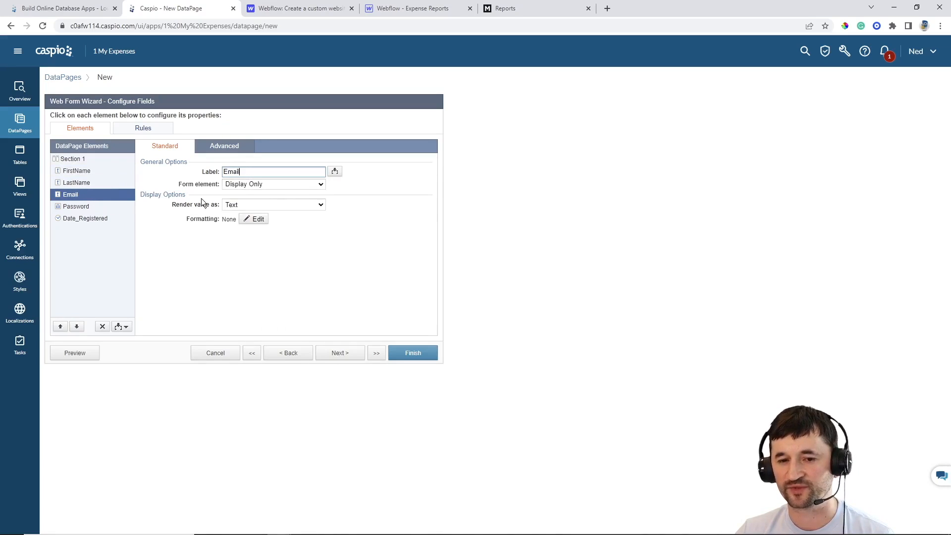
Keep the Email field as display only after trying an editable text field
{"action": "left_click", "coordinate": [243, 186]}
{"action": "left_click", "coordinate": [251, 206]}
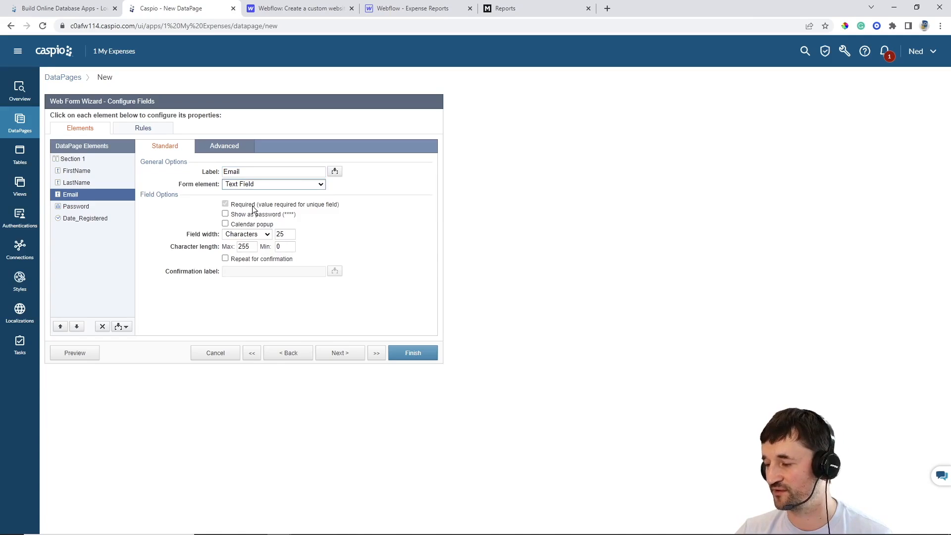
{"action": "left_click", "coordinate": [247, 184]}
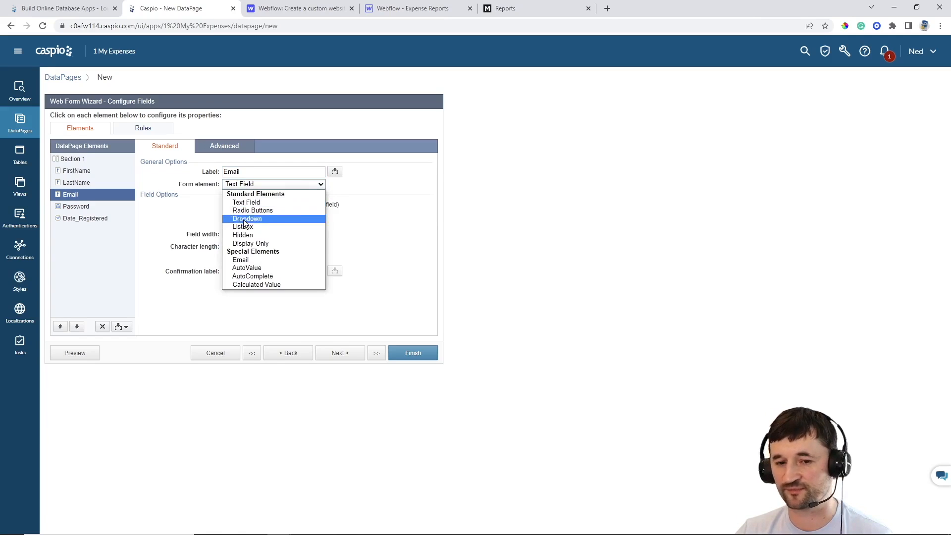
{"action": "left_click", "coordinate": [250, 243]}
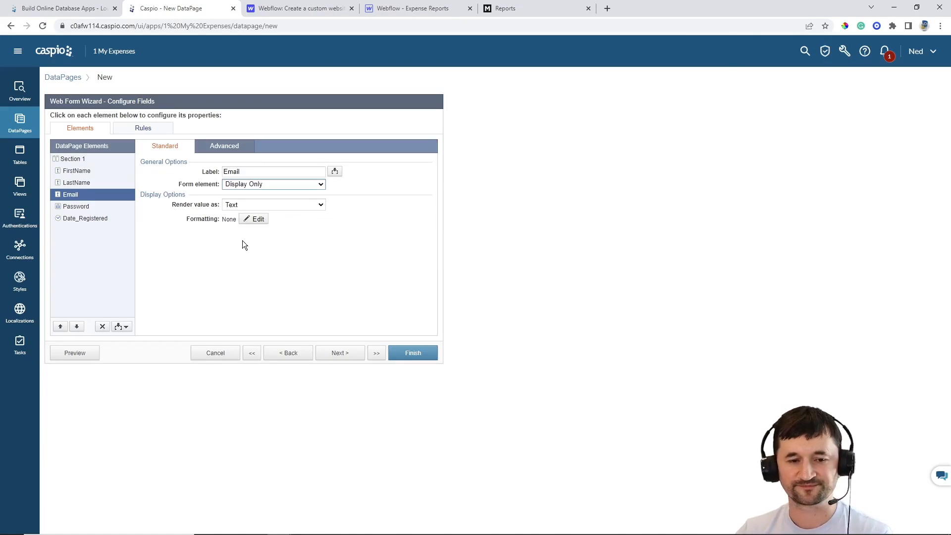
Move Date_Registered to the top of the form and finish the Update Form
{"action": "left_click", "coordinate": [91, 208]}
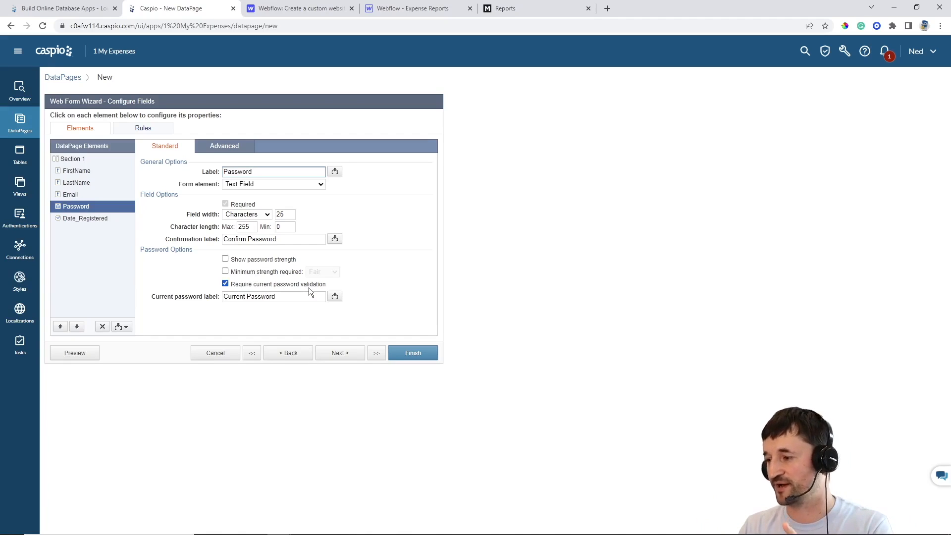
{"action": "left_click", "coordinate": [94, 218]}
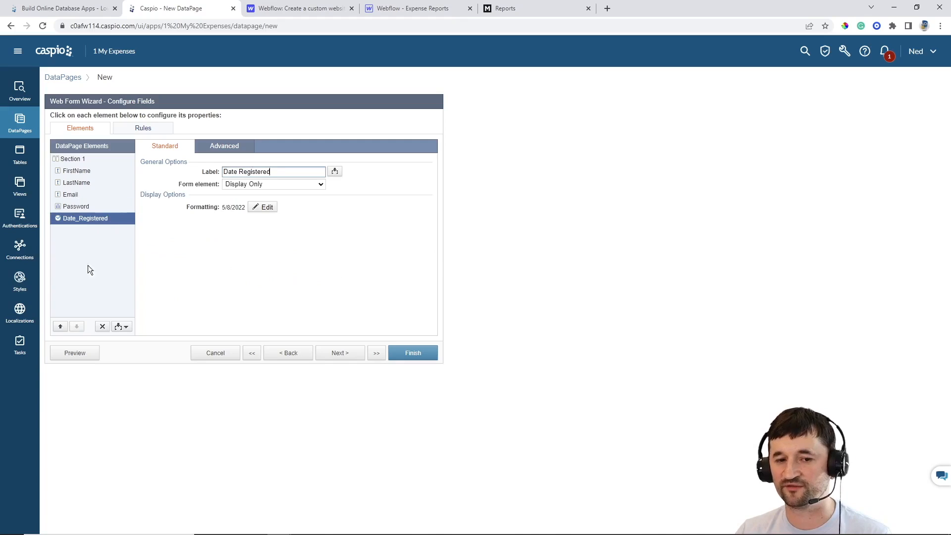
{"action": "left_click", "coordinate": [60, 326]}
{"action": "left_click", "coordinate": [60, 326]}
{"action": "left_click", "coordinate": [60, 327]}
{"action": "left_click", "coordinate": [60, 326]}
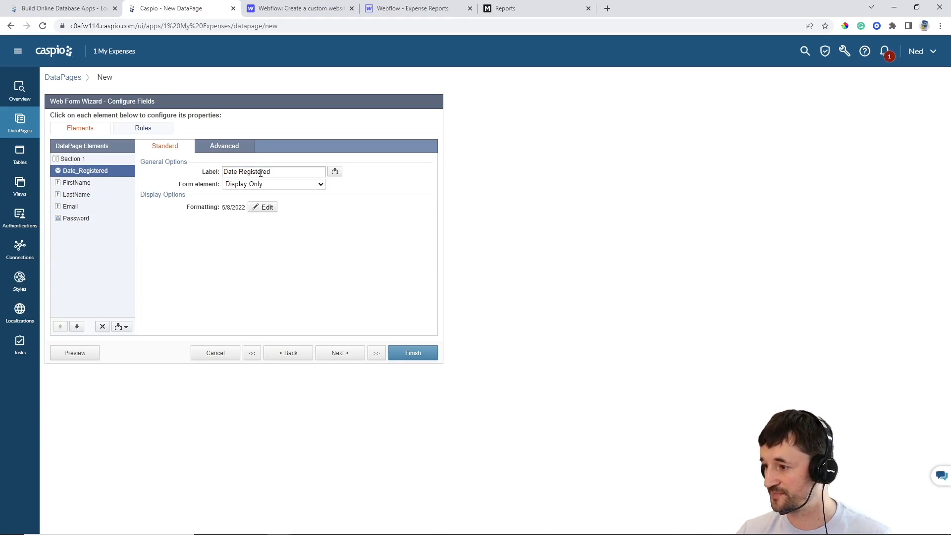
{"action": "left_click", "coordinate": [399, 352]}
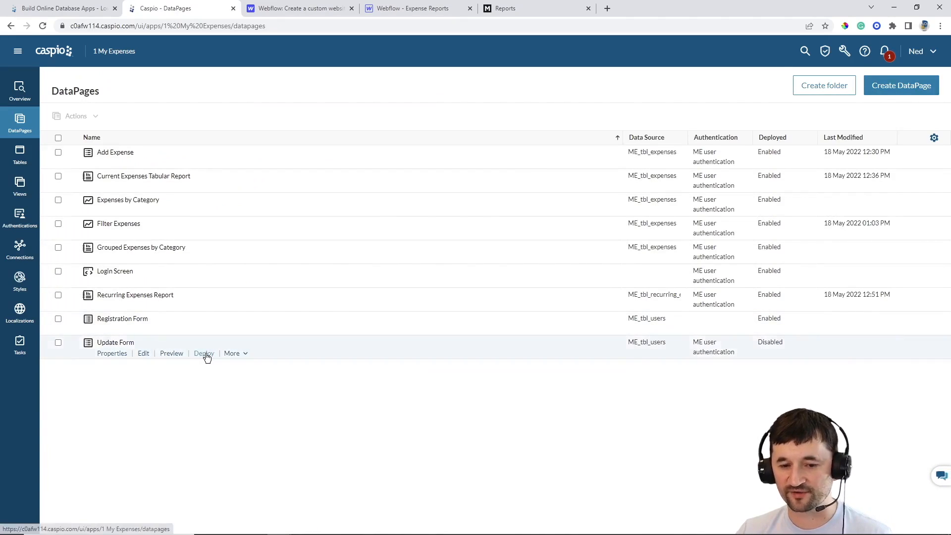
Enable deployment of the Update Form and copy its embed code
{"action": "left_click", "coordinate": [204, 353]}
{"action": "left_click", "coordinate": [426, 181]}
{"action": "left_click", "coordinate": [400, 281]}
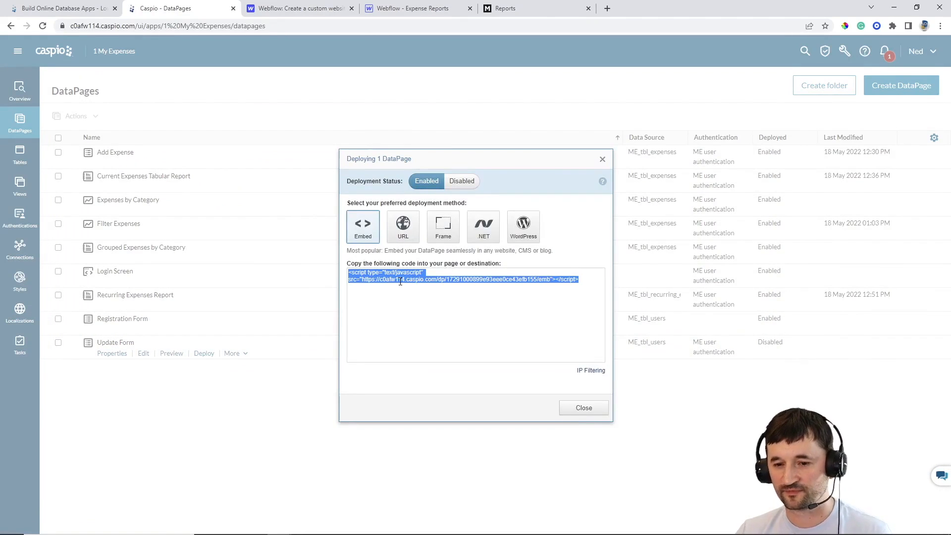
{"action": "left_click", "coordinate": [570, 409]}
Paste the Caspio update-form script into the Profile page's HTML embed, save it, and publish the site to its domain
{"action": "left_click", "coordinate": [400, 9]}
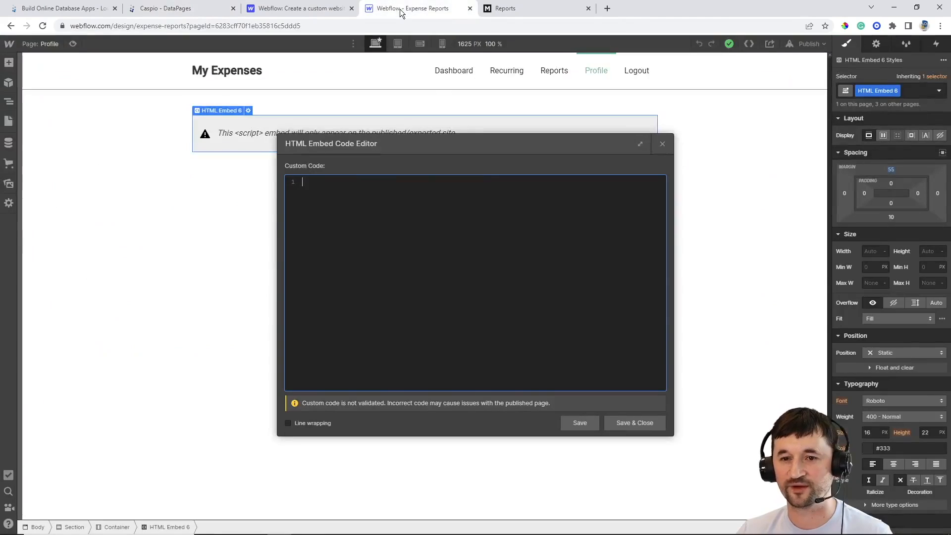
{"action": "key", "text": "ctrl+v"}
{"action": "left_click", "coordinate": [626, 421]}
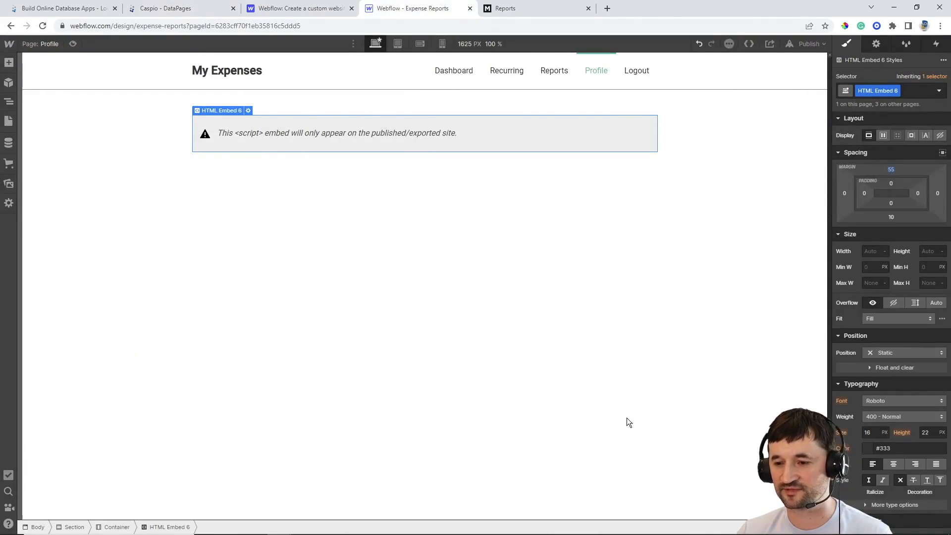
{"action": "left_click", "coordinate": [802, 44]}
{"action": "left_click", "coordinate": [762, 169]}
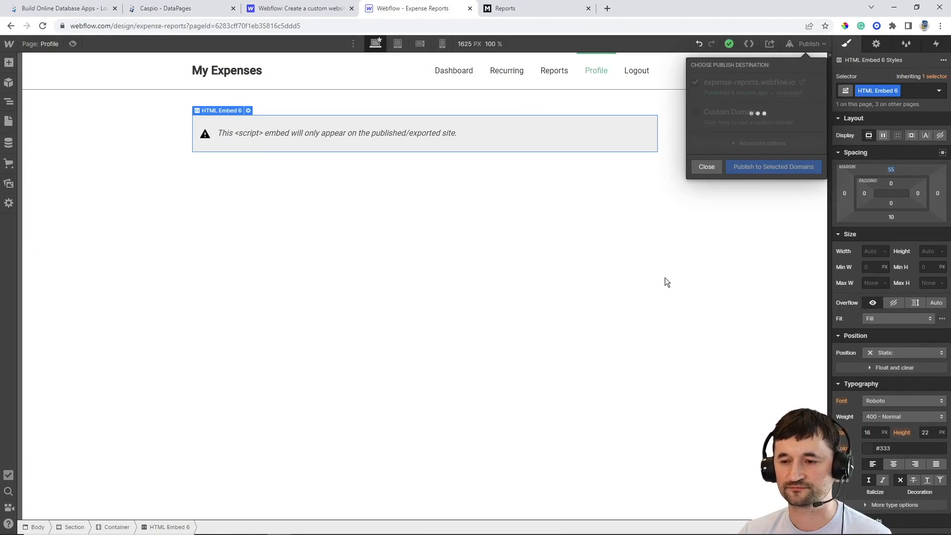
Confirm the update form displays on the live site's Profile page, then return to Caspio's DataPages list
{"action": "left_click", "coordinate": [550, 15]}
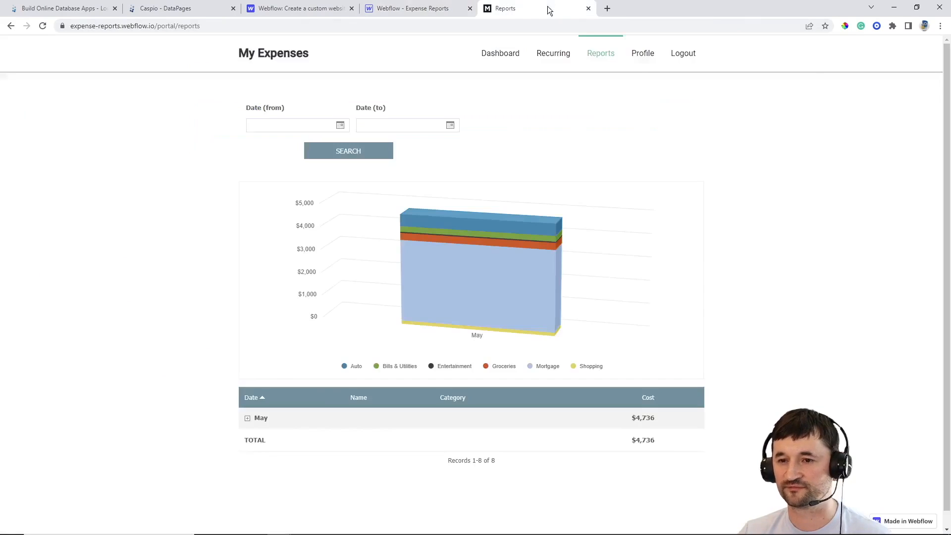
{"action": "left_click", "coordinate": [643, 54]}
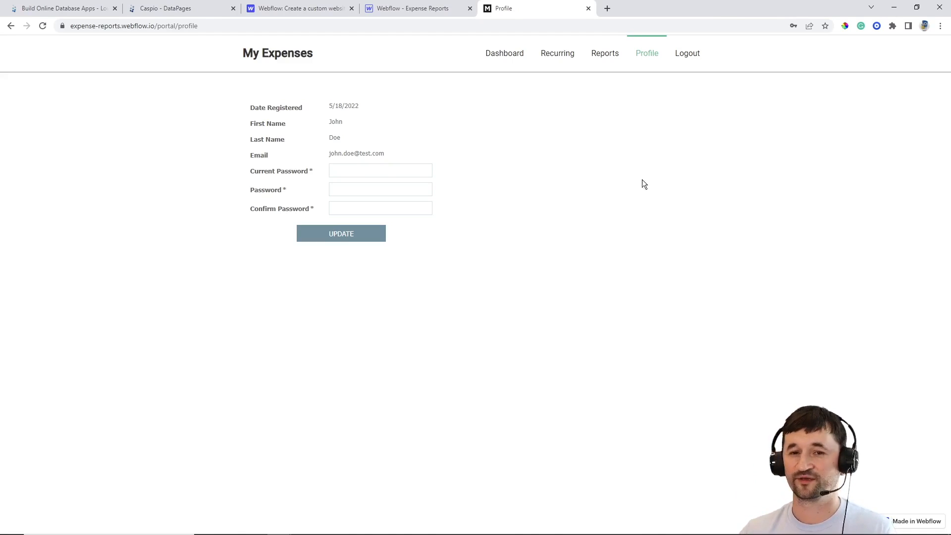
{"action": "left_click", "coordinate": [190, 14]}
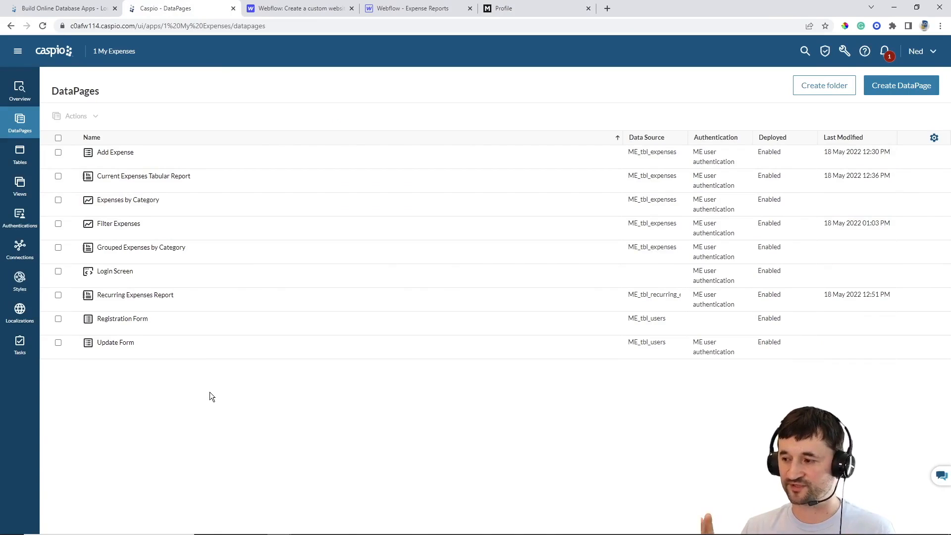
Create a triggered action on ME_tbl_expenses with a SEND EMAIL block on the insert trigger
{"action": "left_click", "coordinate": [21, 157]}
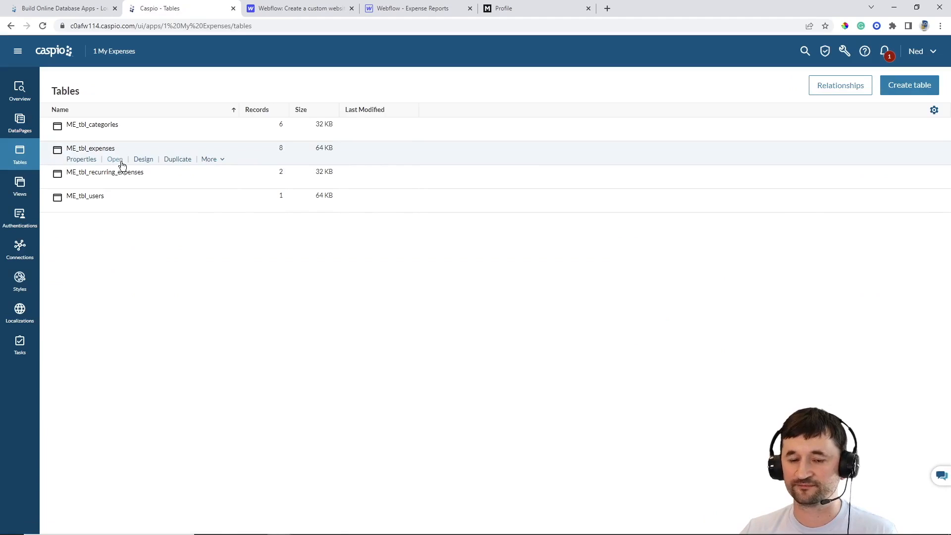
{"action": "left_click", "coordinate": [220, 160]}
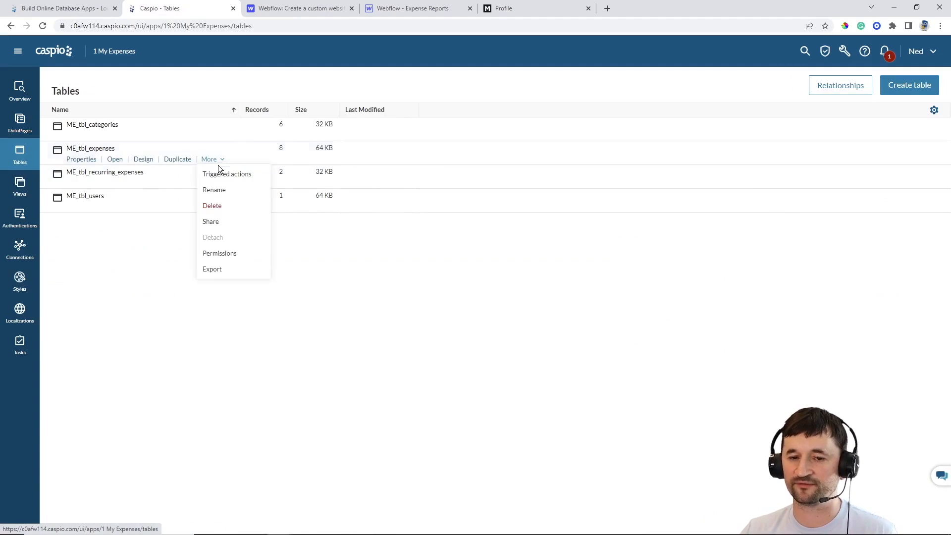
{"action": "left_click", "coordinate": [226, 174]}
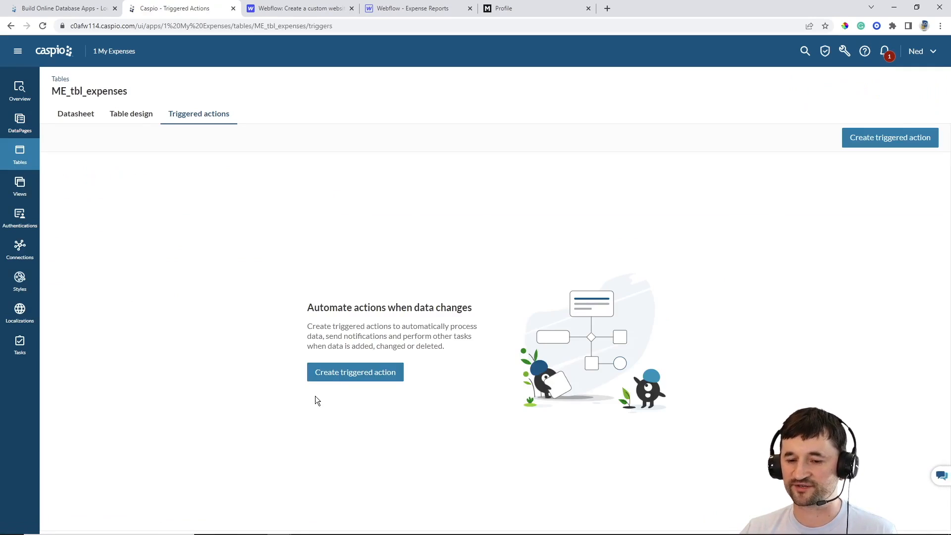
{"action": "left_click", "coordinate": [340, 375]}
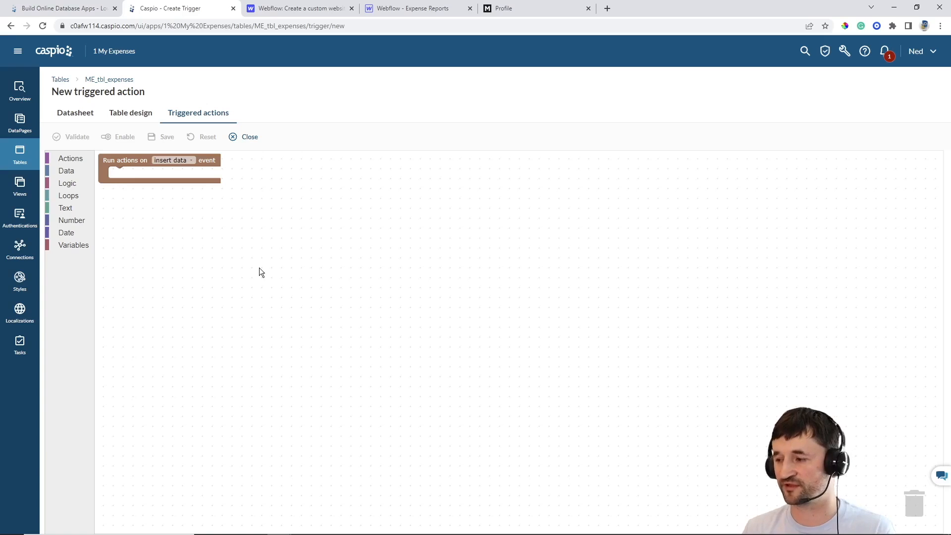
{"action": "left_click", "coordinate": [70, 158]}
{"action": "left_click_drag", "start_coordinate": [131, 356], "coordinate": [143, 215]}
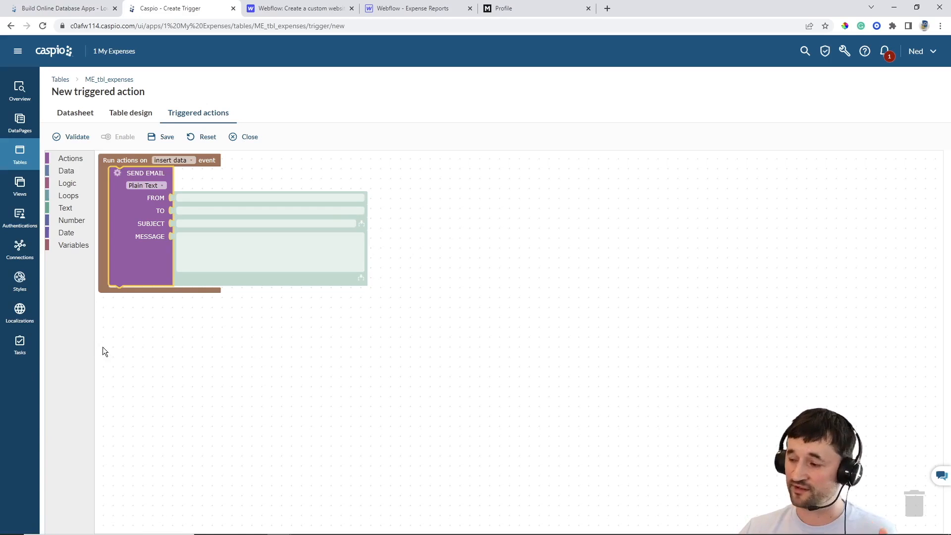
{"action": "left_click", "coordinate": [20, 132]}
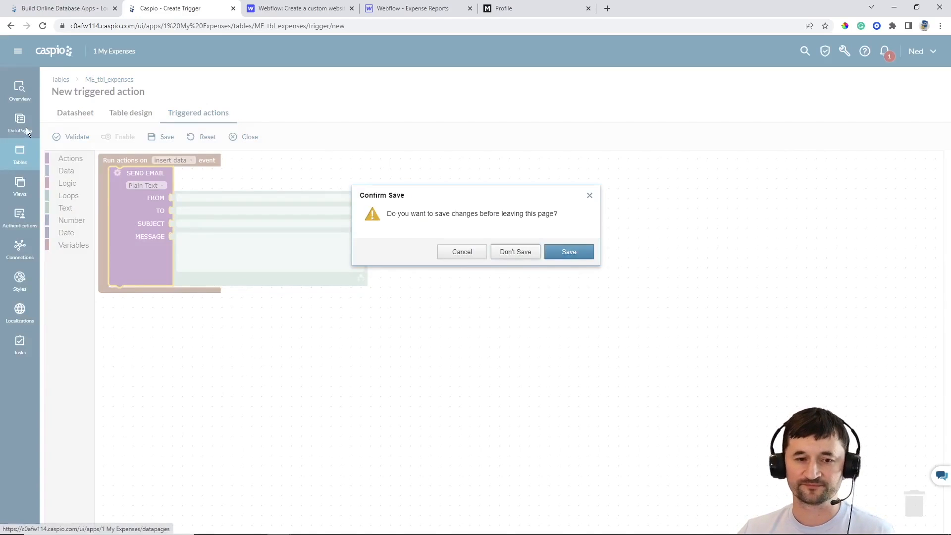
Discard the trigger draft and open the Add Expense DataPage at its Configure Fields step
{"action": "left_click", "coordinate": [532, 254]}
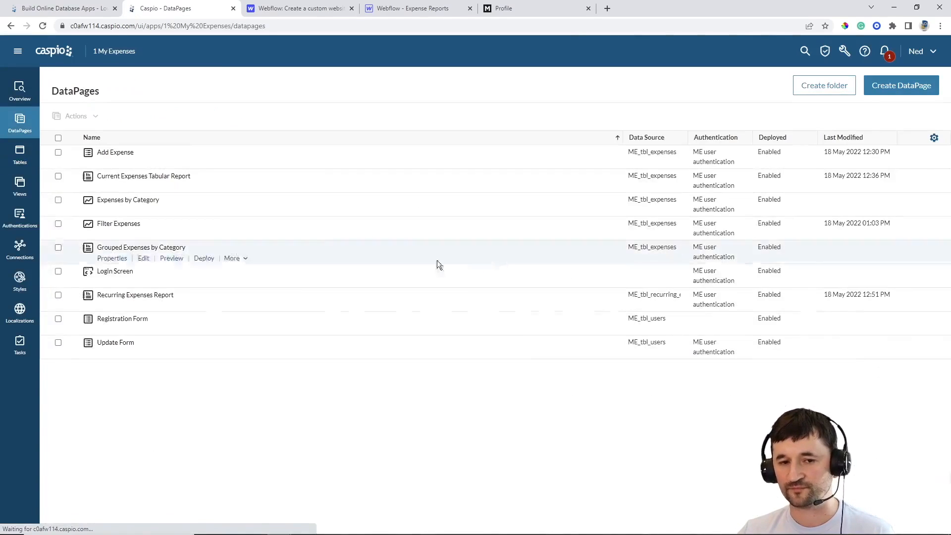
{"action": "left_click", "coordinate": [151, 167]}
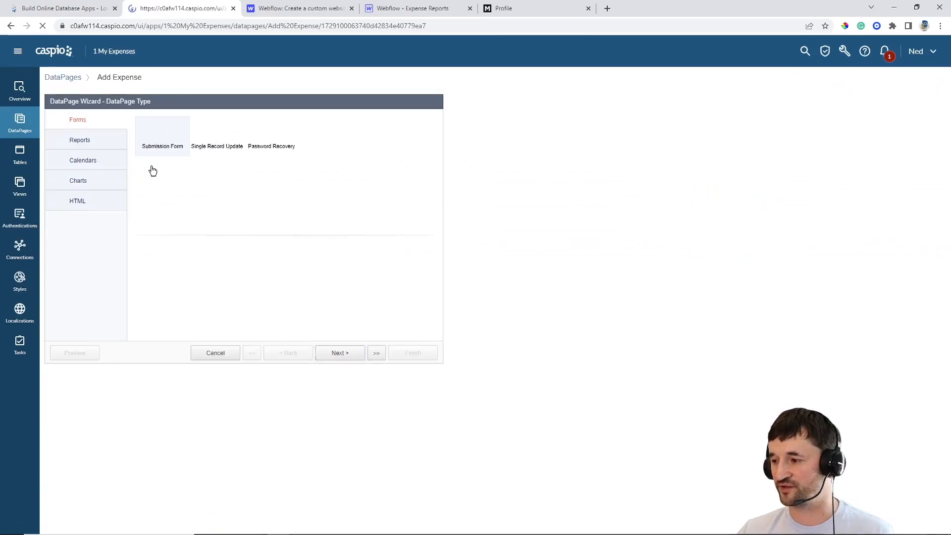
{"action": "left_click", "coordinate": [338, 353]}
{"action": "left_click", "coordinate": [338, 354]}
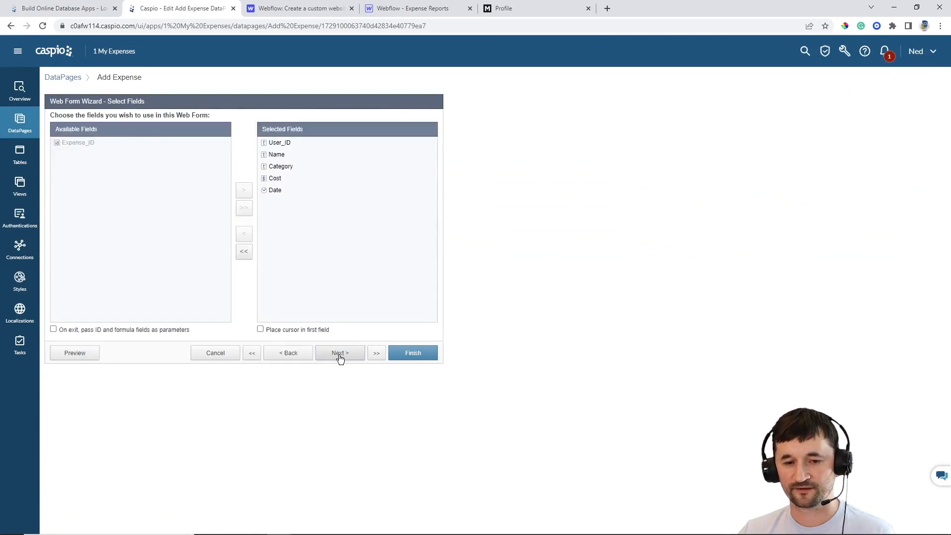
{"action": "left_click", "coordinate": [338, 354]}
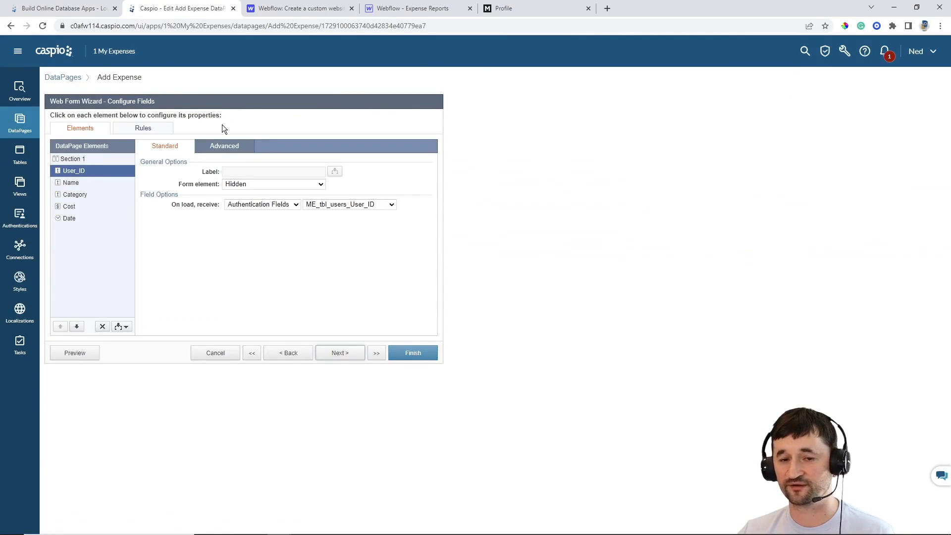
Add Header & Footer sections to the Add Expense form and open the footer
{"action": "left_click", "coordinate": [122, 327]}
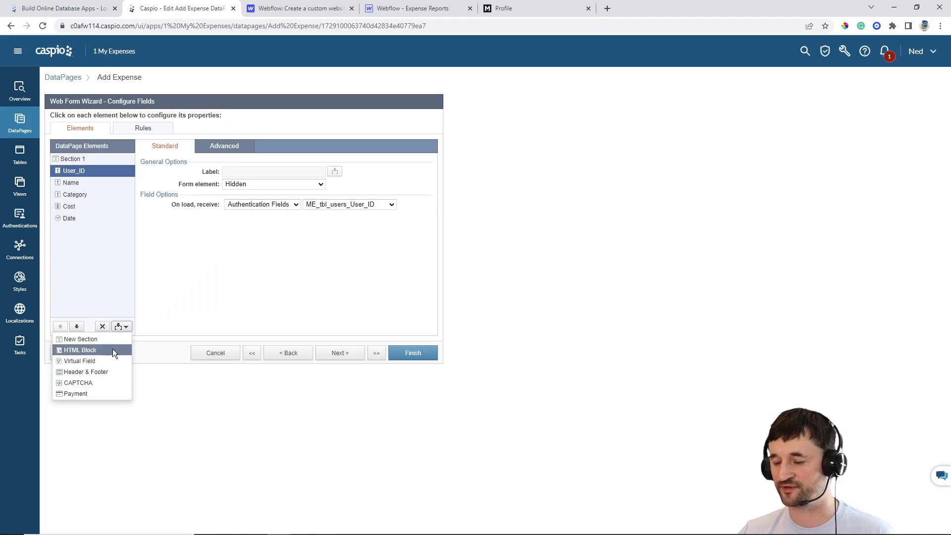
{"action": "left_click", "coordinate": [106, 372]}
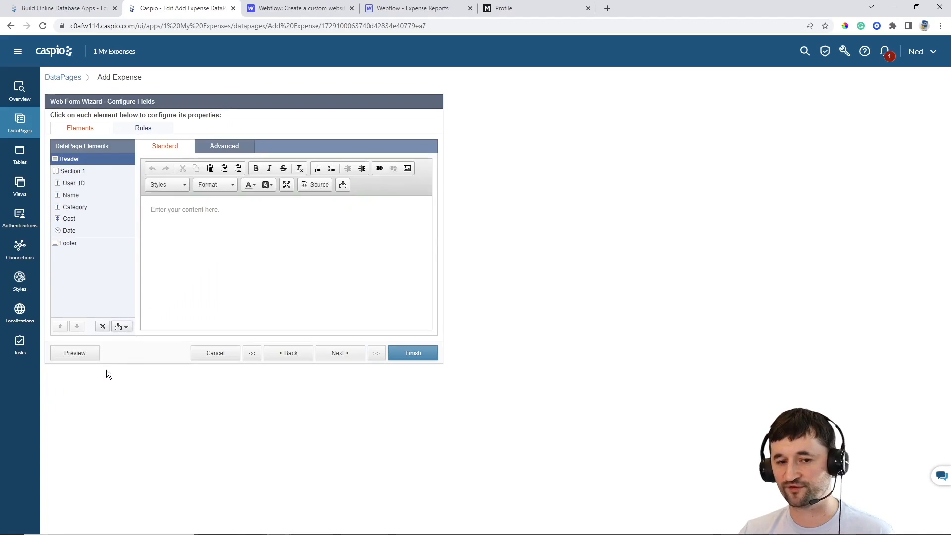
{"action": "left_click", "coordinate": [70, 244]}
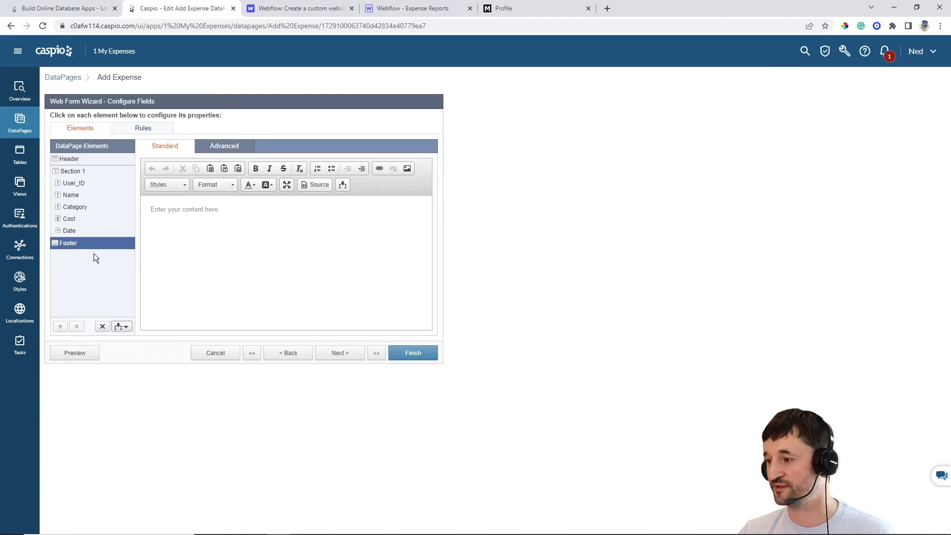
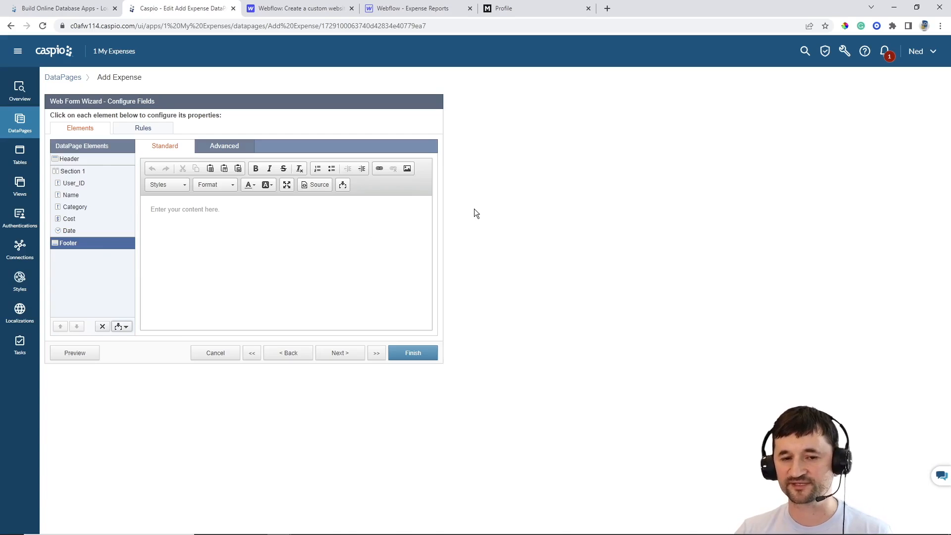
Cancel the Add Expense wizard without saving and return to the DataPages list
{"action": "left_click", "coordinate": [232, 356]}
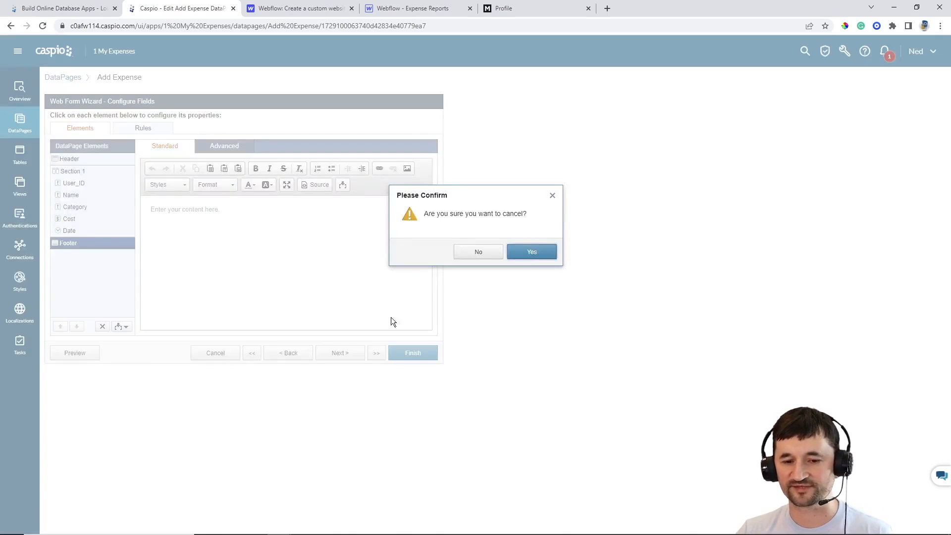
{"action": "left_click", "coordinate": [551, 251]}
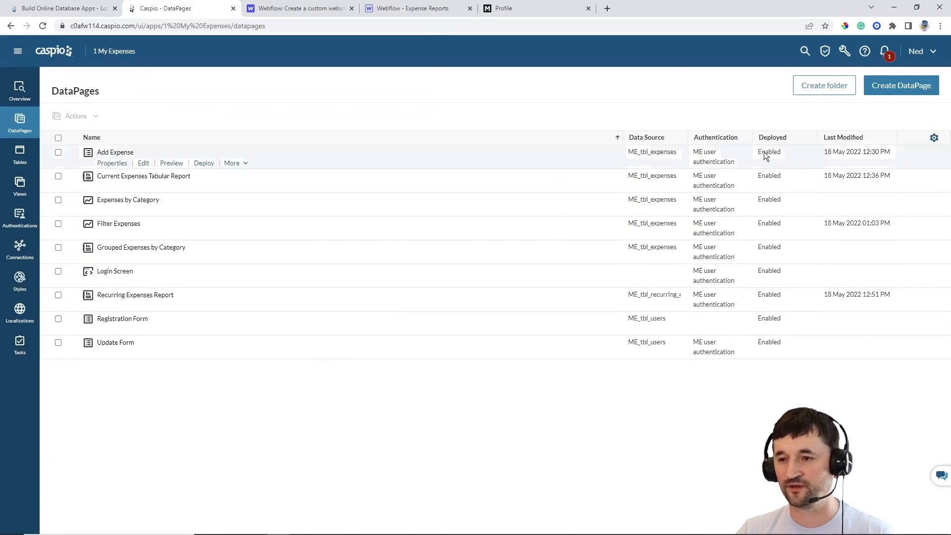
Open Access permissions to list account users, then view the My Expenses Profile page
{"action": "left_click", "coordinate": [825, 55]}
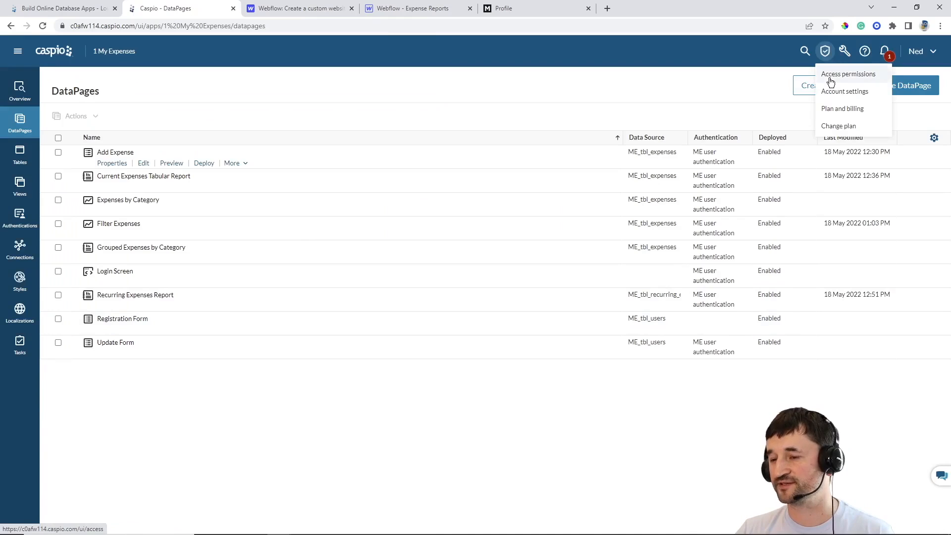
{"action": "left_click", "coordinate": [829, 75]}
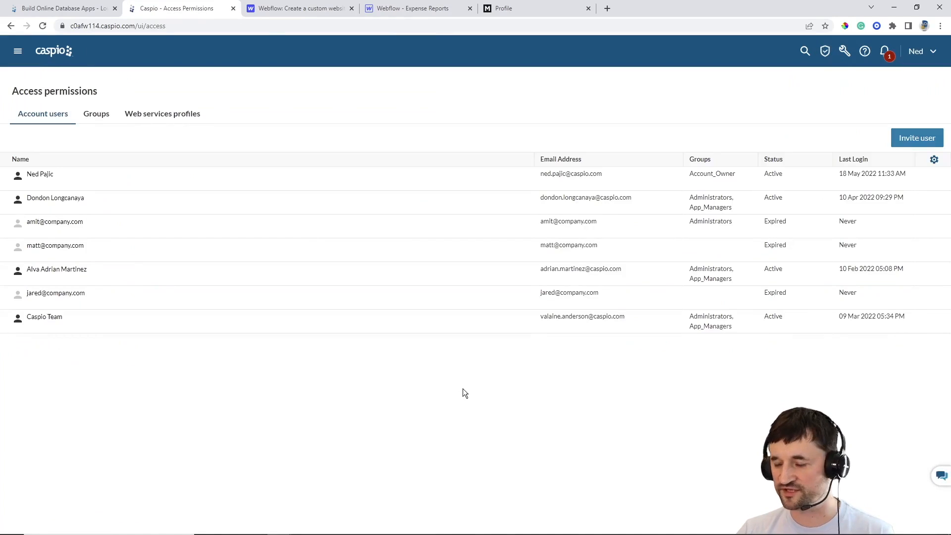
{"action": "left_click", "coordinate": [507, 11]}
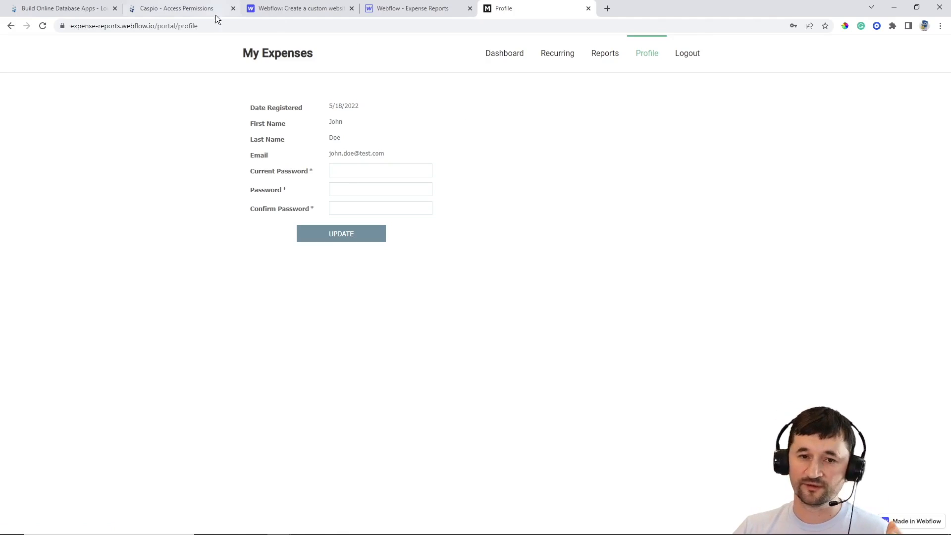
Return to Caspio's Access permissions page listing seven account users
{"action": "left_click", "coordinate": [196, 10]}
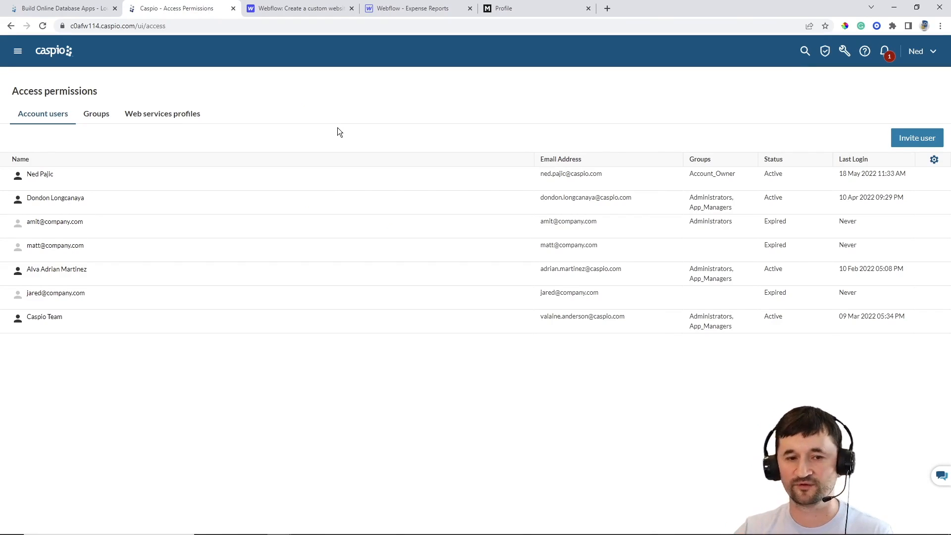
Invite a new user by e-mail into the Everyone group, leaving them Pending
{"action": "left_click", "coordinate": [904, 141]}
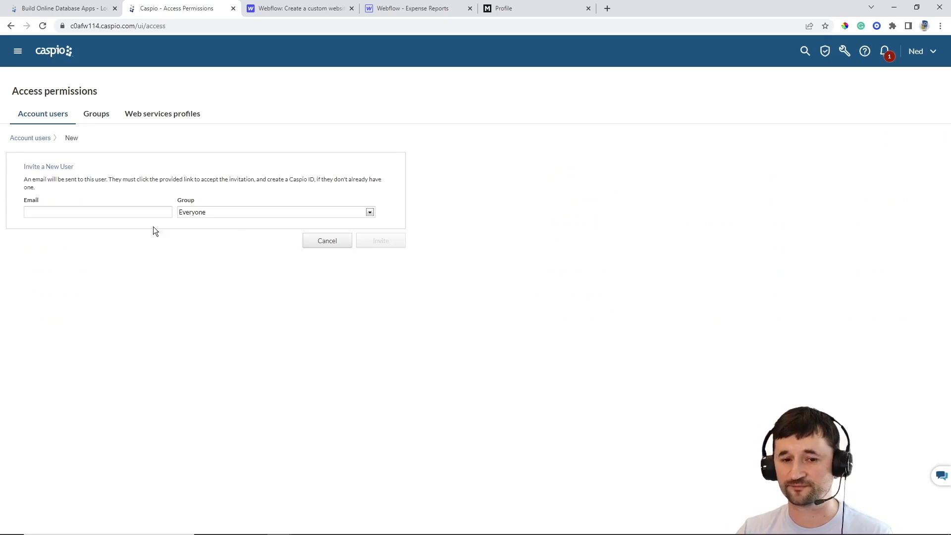
{"action": "left_click", "coordinate": [114, 211]}
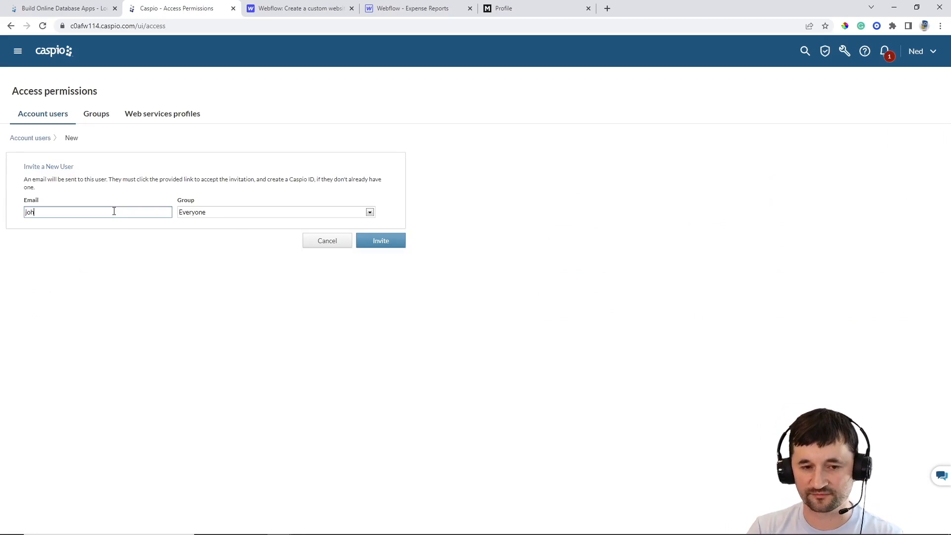
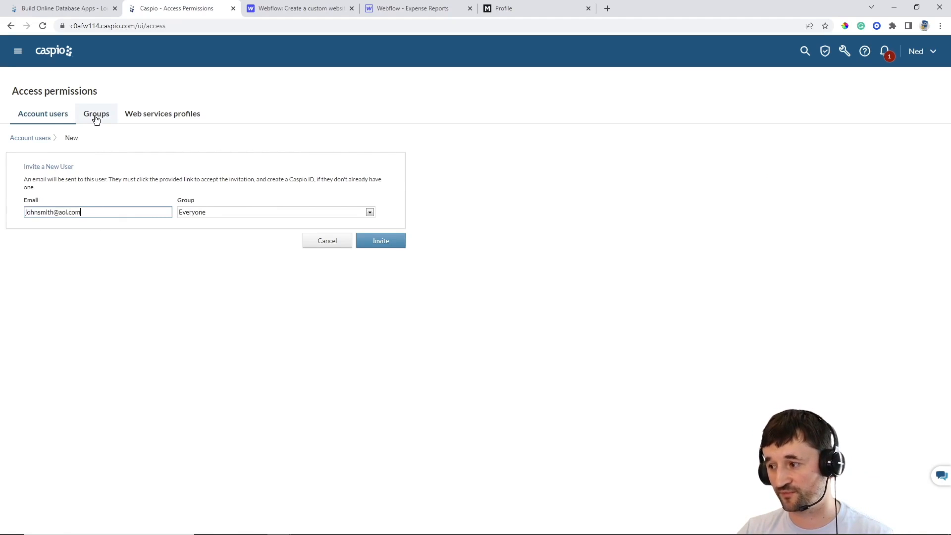
{"action": "left_click", "coordinate": [216, 212]}
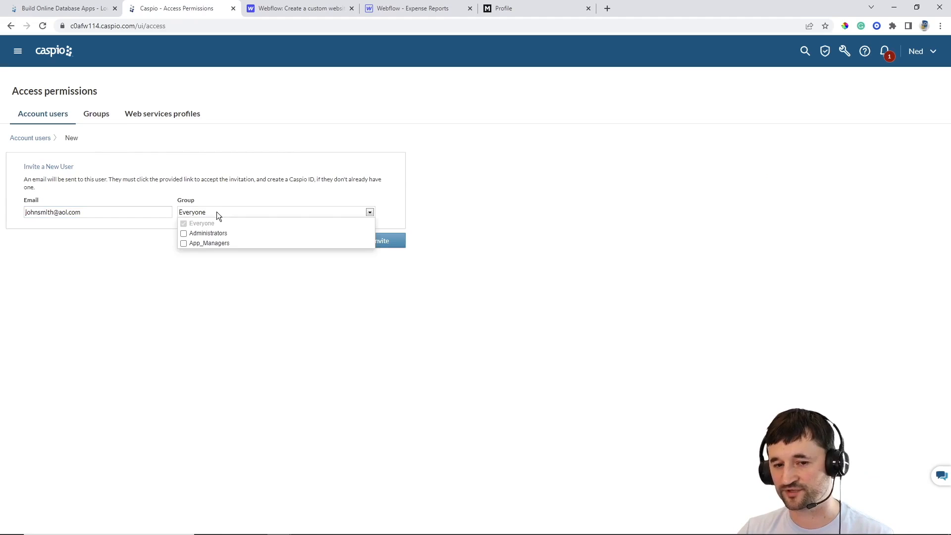
{"action": "left_click", "coordinate": [124, 276]}
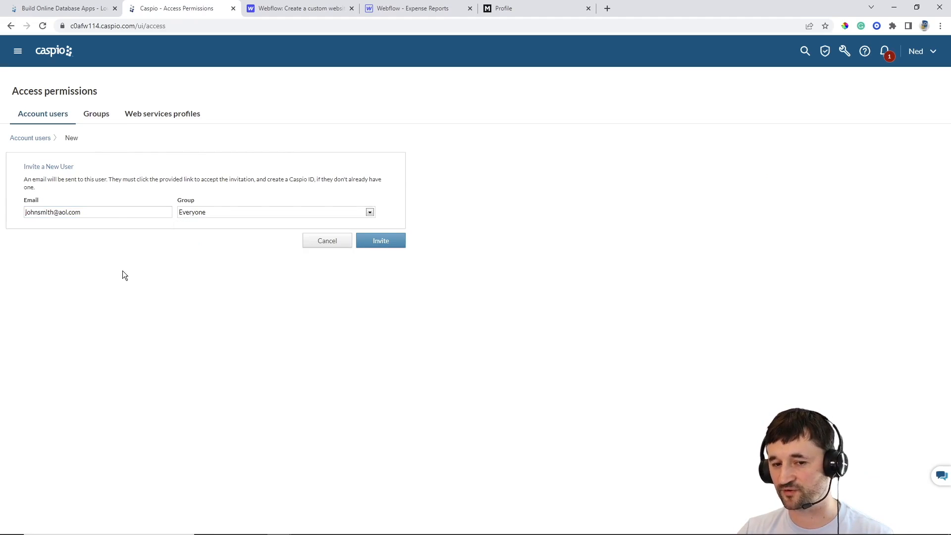
{"action": "left_click", "coordinate": [378, 242]}
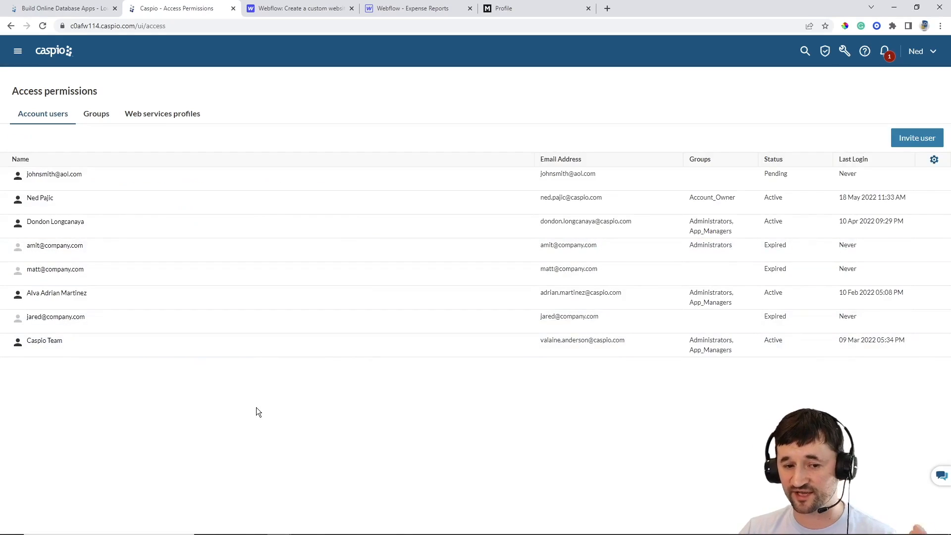
{"action": "mouse_move", "coordinate": [77, 181]}
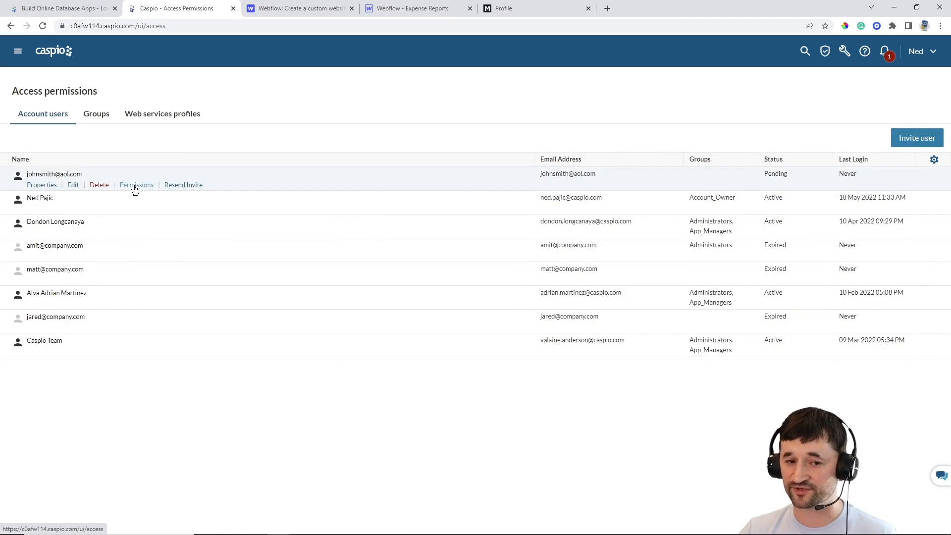
Grant the invited user Full Control over the 1 My Expenses app
{"action": "left_click", "coordinate": [135, 186]}
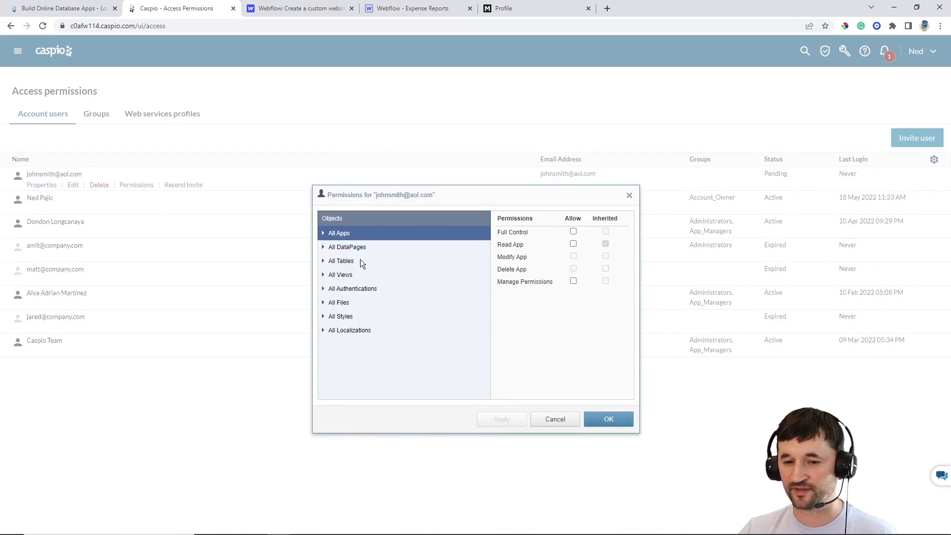
{"action": "left_click", "coordinate": [324, 234]}
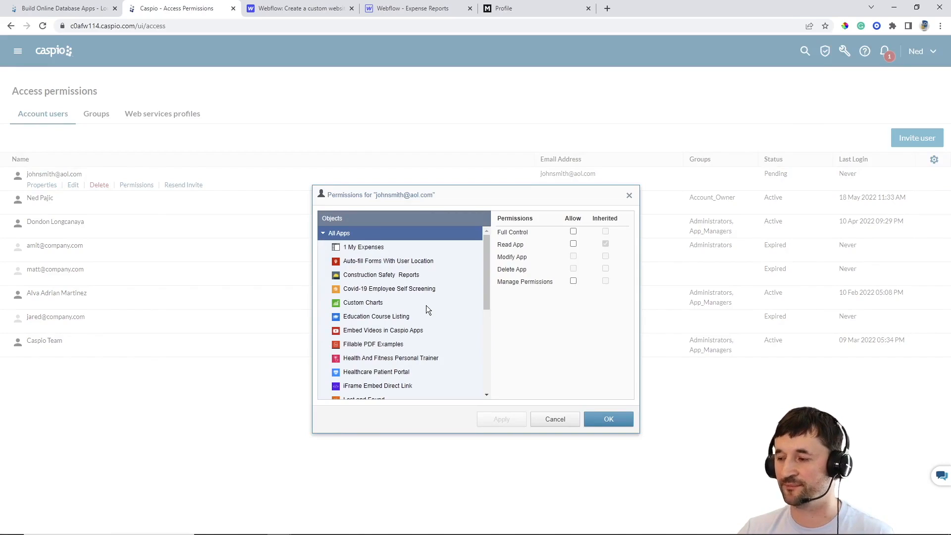
{"action": "left_click", "coordinate": [359, 250]}
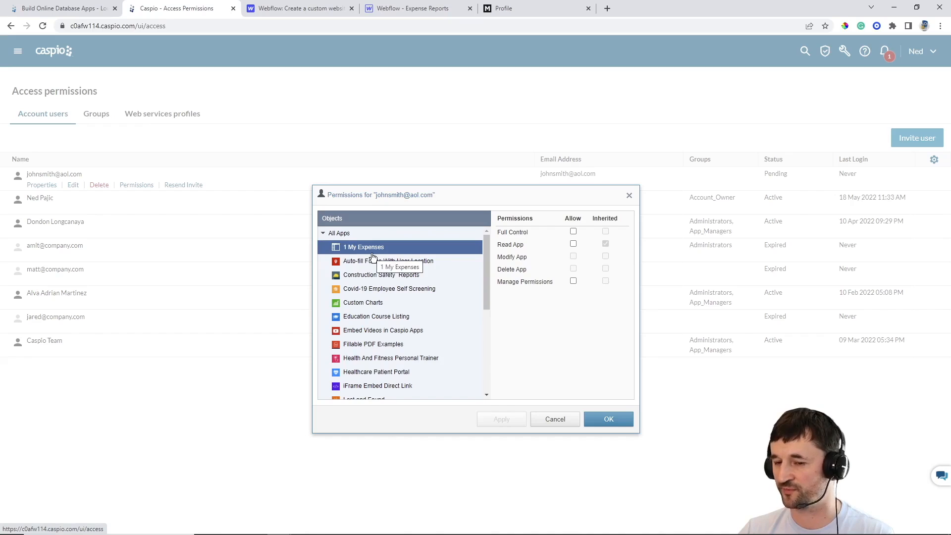
{"action": "left_click", "coordinate": [573, 232]}
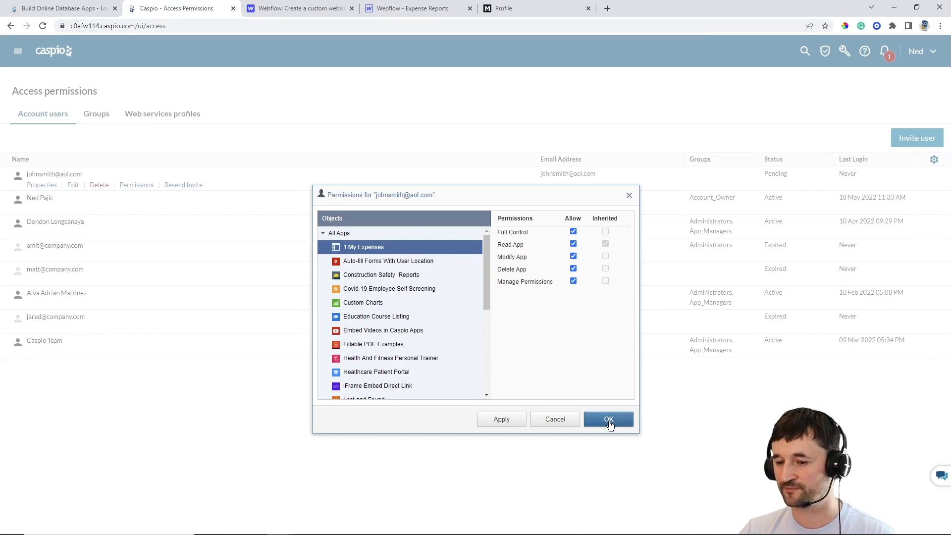
Review the user's DataPage and table permissions, including the cb_ErrorLog table
{"action": "left_click", "coordinate": [324, 234]}
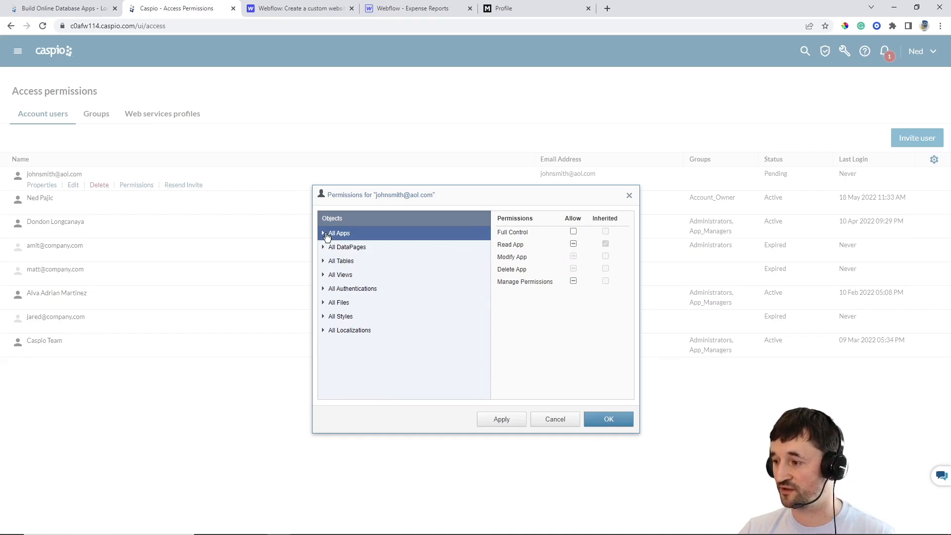
{"action": "left_click", "coordinate": [323, 248]}
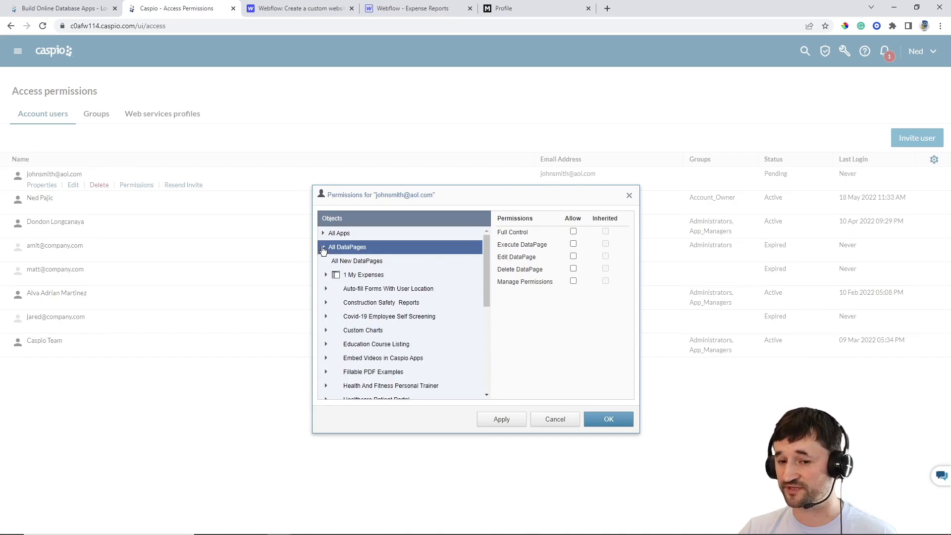
{"action": "left_click", "coordinate": [323, 247]}
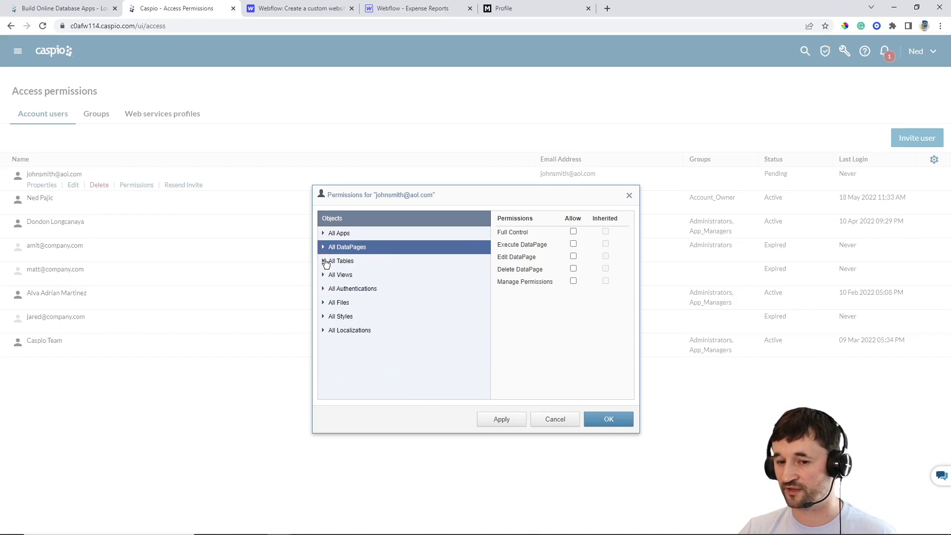
{"action": "left_click", "coordinate": [323, 261]}
{"action": "left_click", "coordinate": [365, 317]}
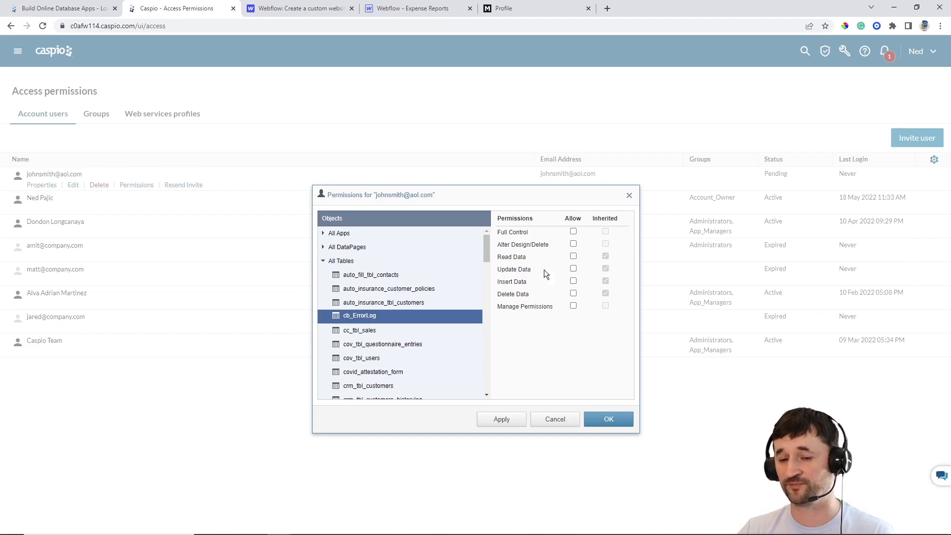
{"action": "left_click", "coordinate": [323, 261]}
Recheck the 1 My Expenses permissions, save them, and go to the Applications list
{"action": "left_click", "coordinate": [323, 233]}
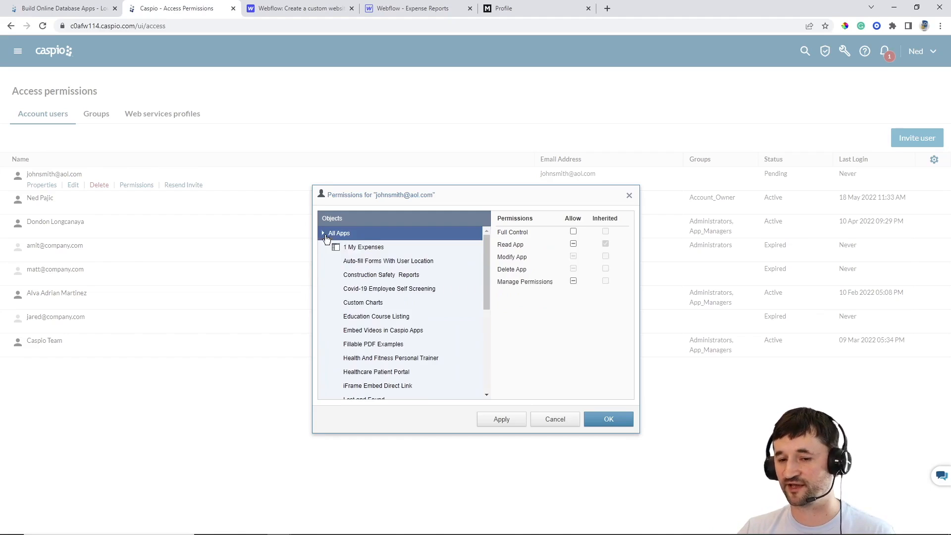
{"action": "left_click", "coordinate": [356, 247]}
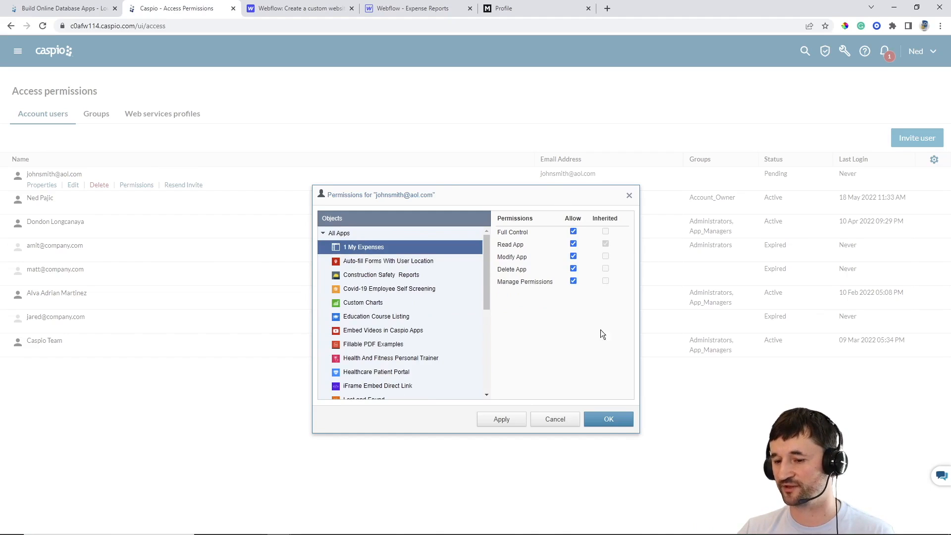
{"action": "left_click", "coordinate": [609, 418]}
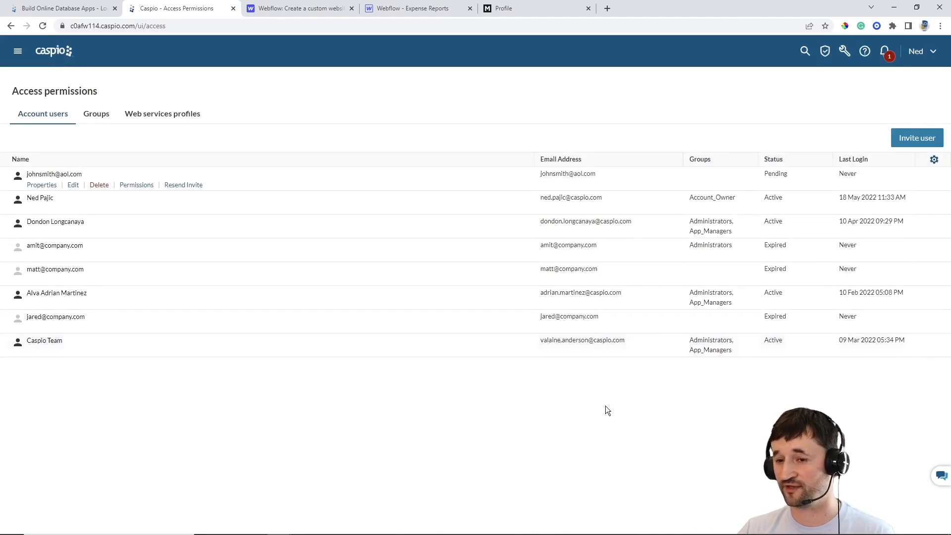
{"action": "left_click", "coordinate": [54, 51]}
{"action": "mouse_move", "coordinate": [189, 123]}
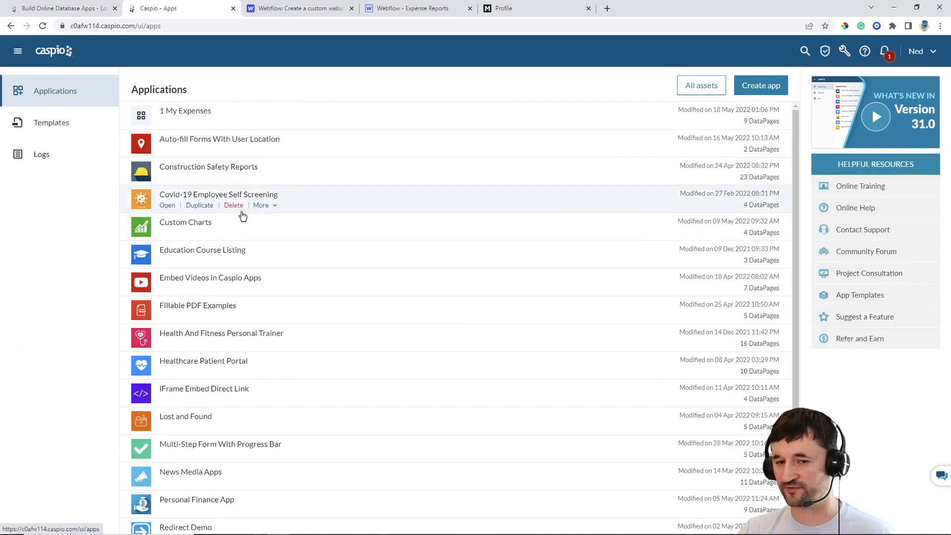
{"action": "mouse_move", "coordinate": [241, 364]}
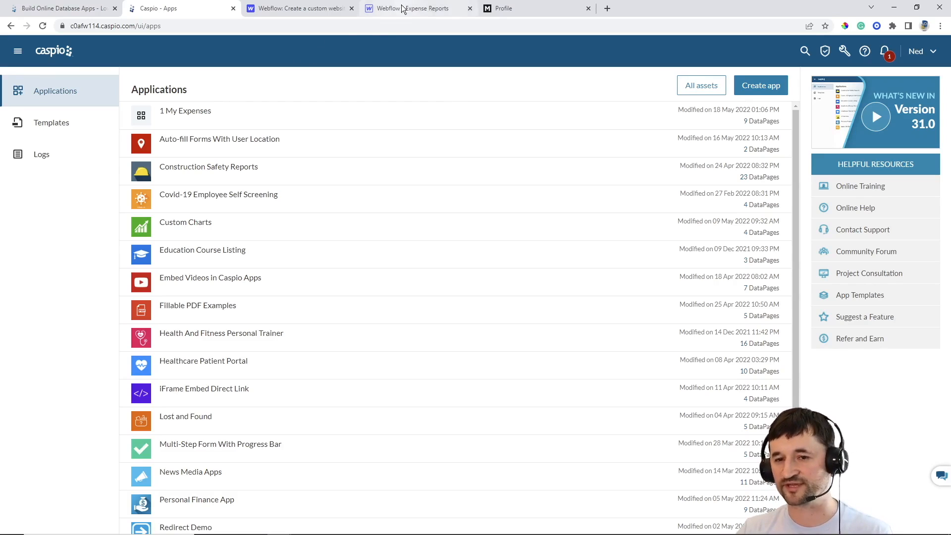
After the published Profile page, open the bookmarked Caspio Demo - My Finances app
{"action": "left_click", "coordinate": [498, 9]}
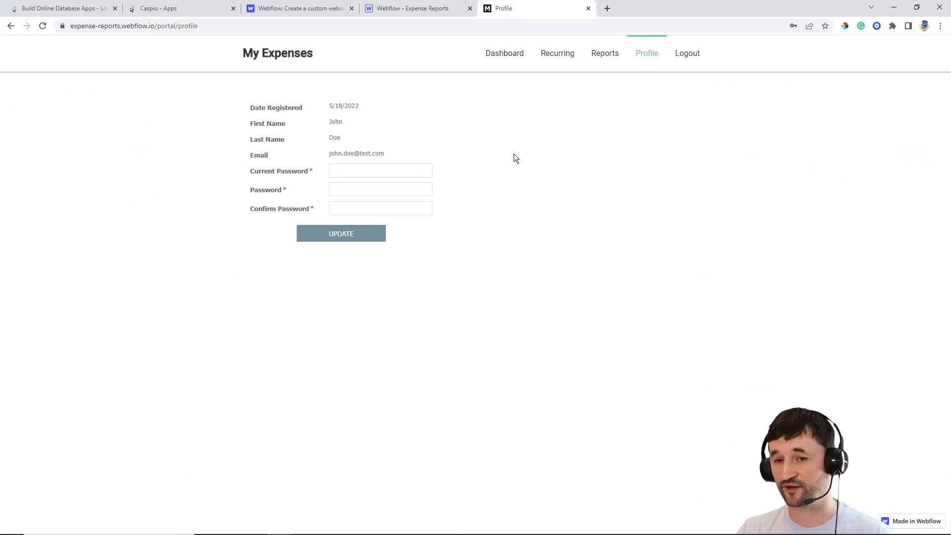
{"action": "left_click", "coordinate": [939, 26]}
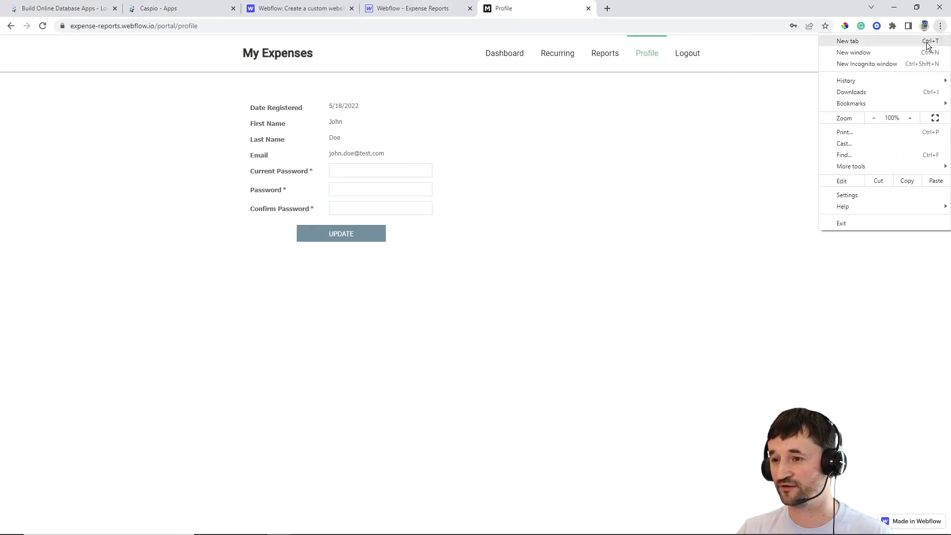
{"action": "mouse_move", "coordinate": [854, 101]}
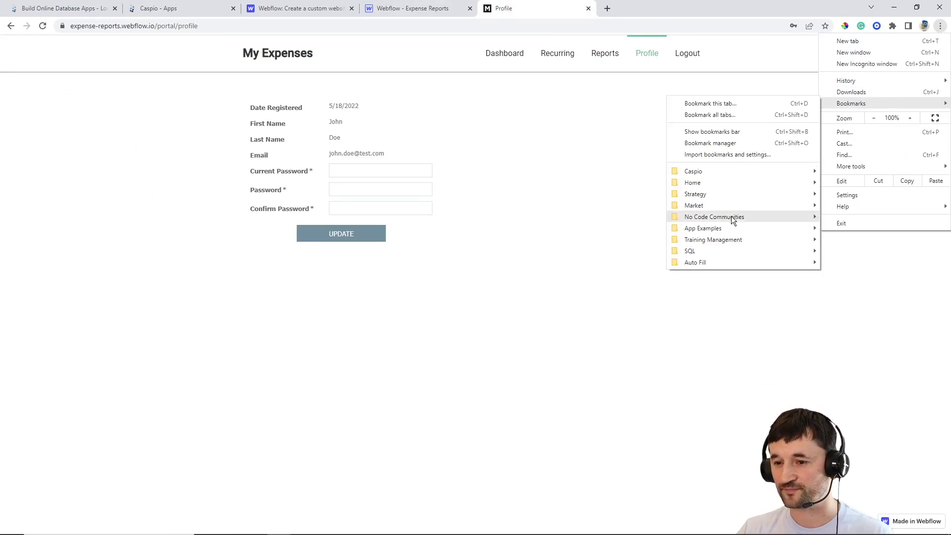
{"action": "mouse_move", "coordinate": [726, 231]}
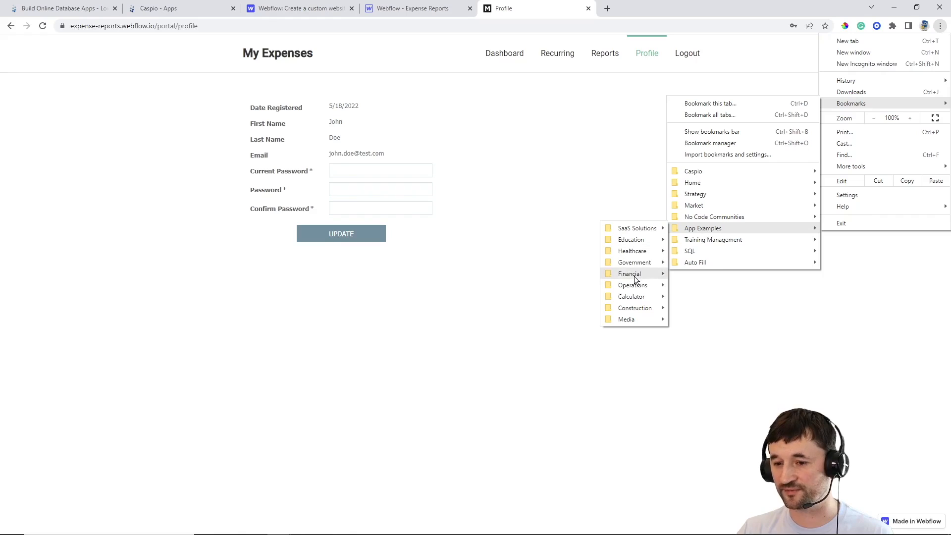
{"action": "mouse_move", "coordinate": [634, 275]}
{"action": "left_click", "coordinate": [550, 285]}
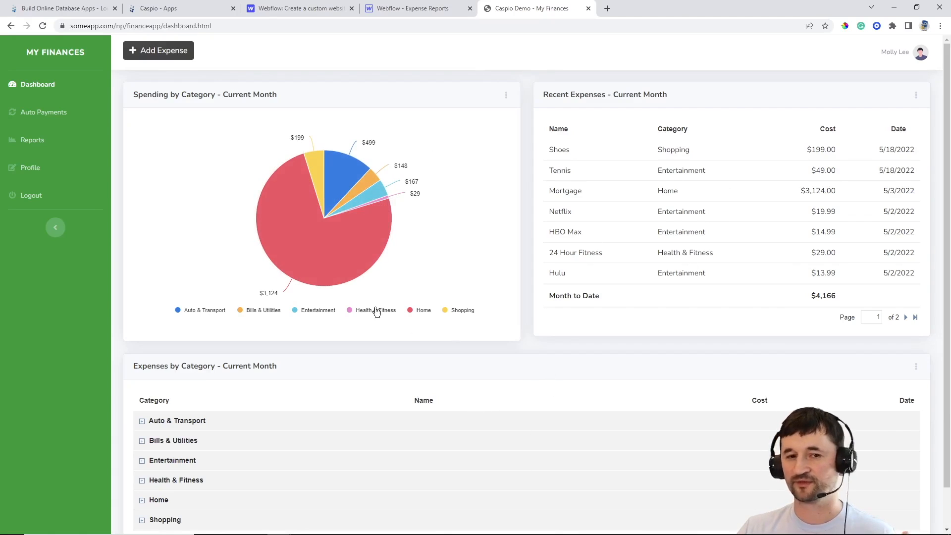
Compare the demo's Add Expense form with the published site's Dashboard and Add Expense pages
{"action": "left_click", "coordinate": [151, 54]}
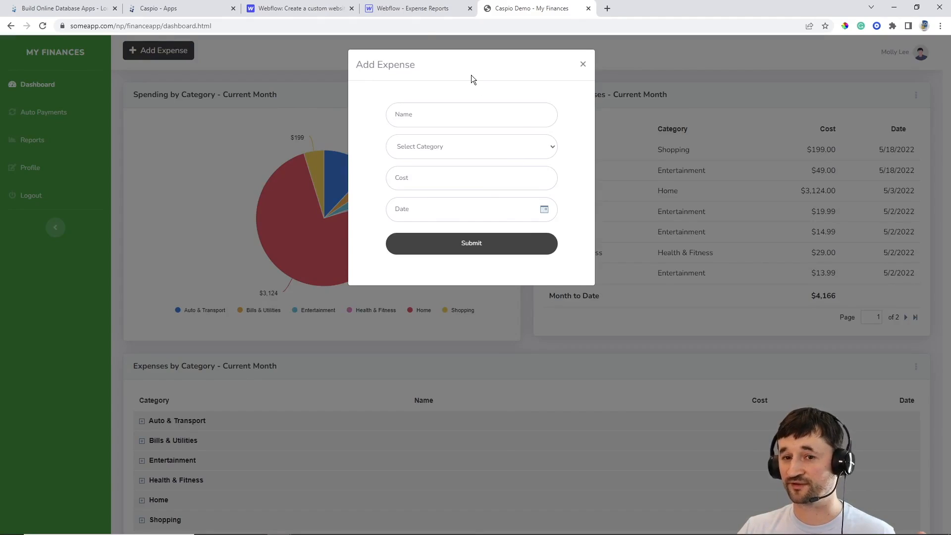
{"action": "left_click", "coordinate": [418, 13]}
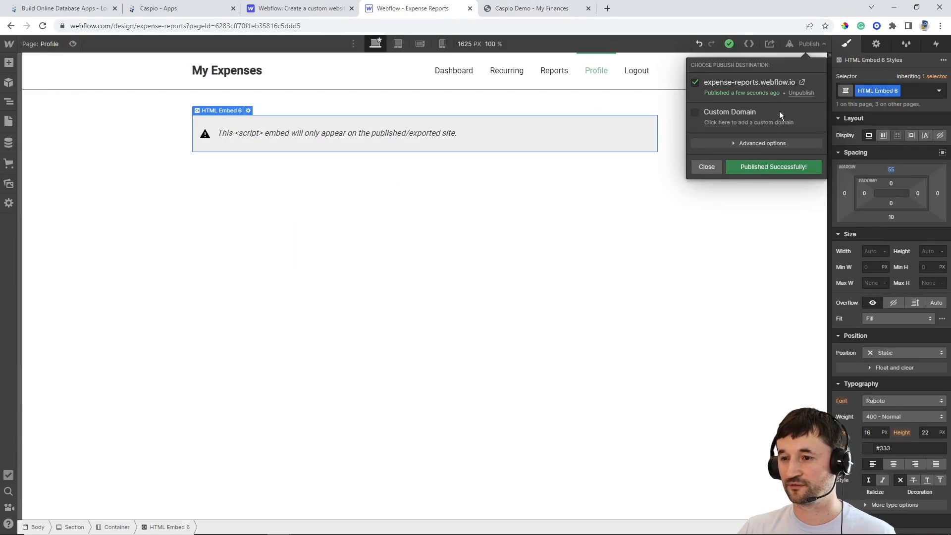
{"action": "left_click", "coordinate": [802, 82]}
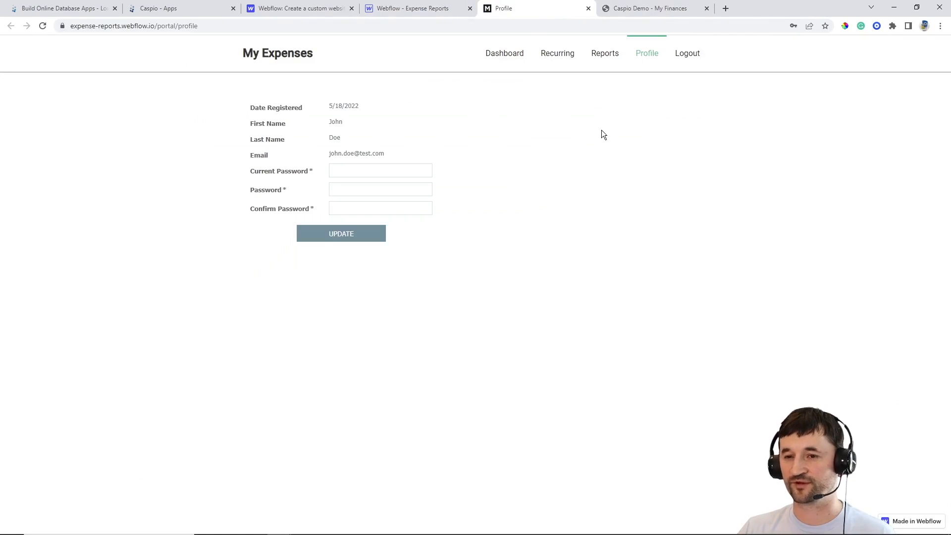
{"action": "left_click", "coordinate": [504, 55]}
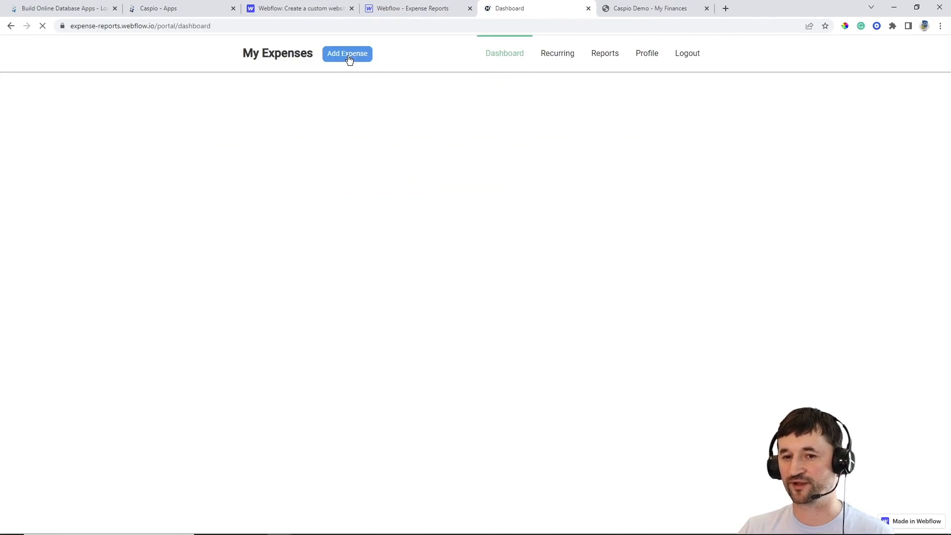
{"action": "left_click", "coordinate": [348, 55]}
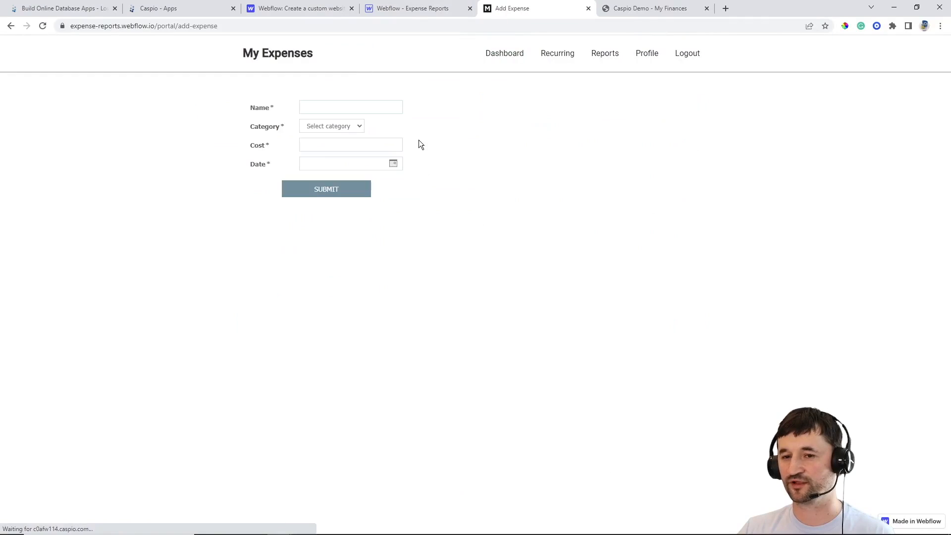
Back in the demo, close, reopen and close its Add Expense form again
{"action": "left_click", "coordinate": [637, 11]}
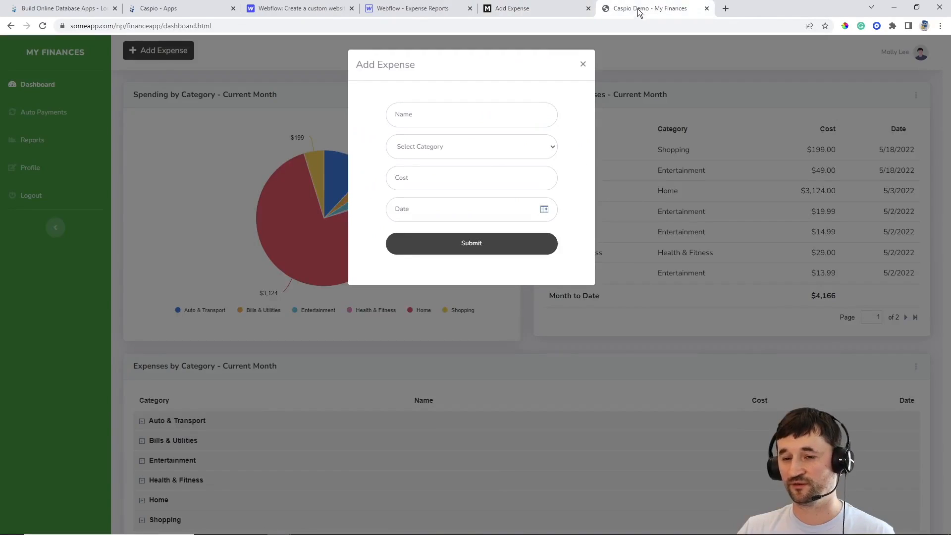
{"action": "left_click", "coordinate": [582, 64]}
{"action": "left_click", "coordinate": [187, 55]}
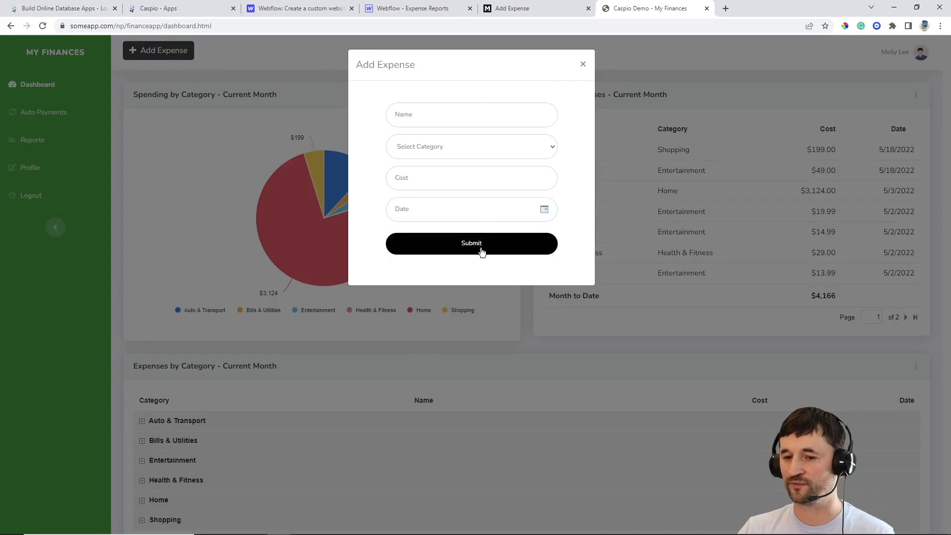
{"action": "left_click", "coordinate": [583, 64]}
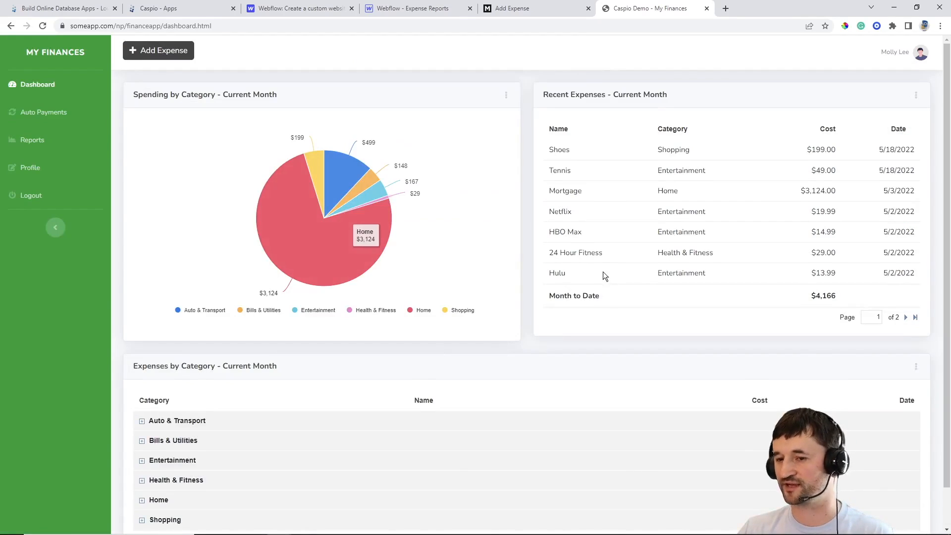
Tour the demo's Auto Payments, Monthly Expenses, Profile and Dashboard pages, then return to Caspio applications
{"action": "left_click", "coordinate": [55, 118]}
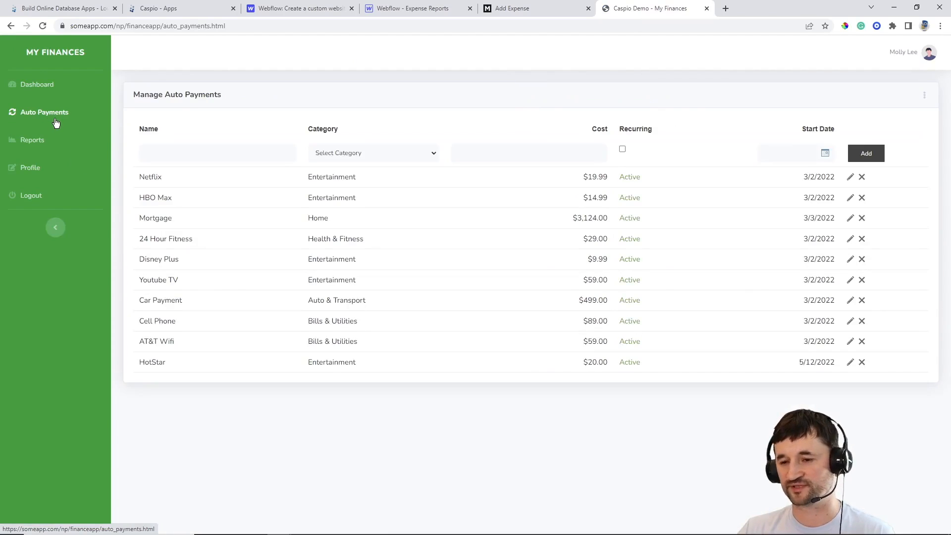
{"action": "left_click", "coordinate": [37, 140]}
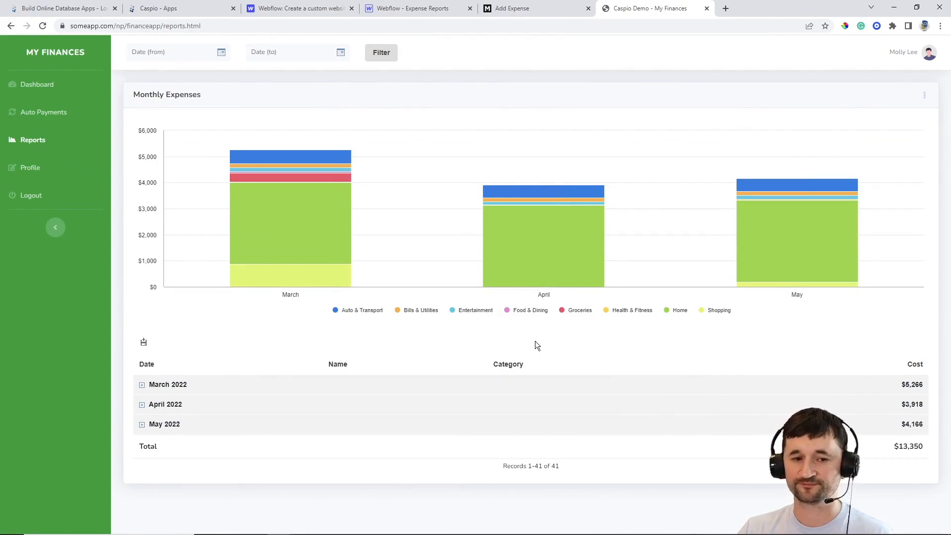
{"action": "left_click", "coordinate": [49, 174]}
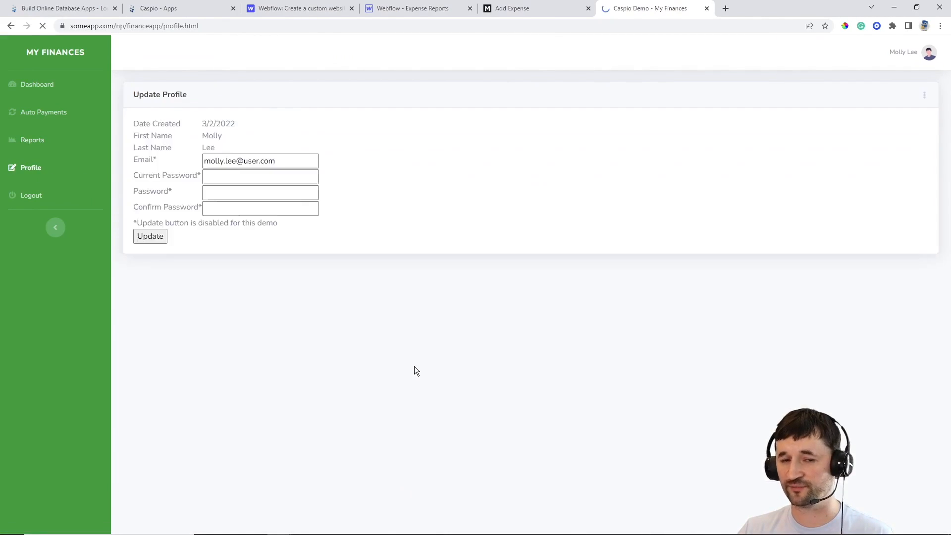
{"action": "left_click", "coordinate": [55, 91]}
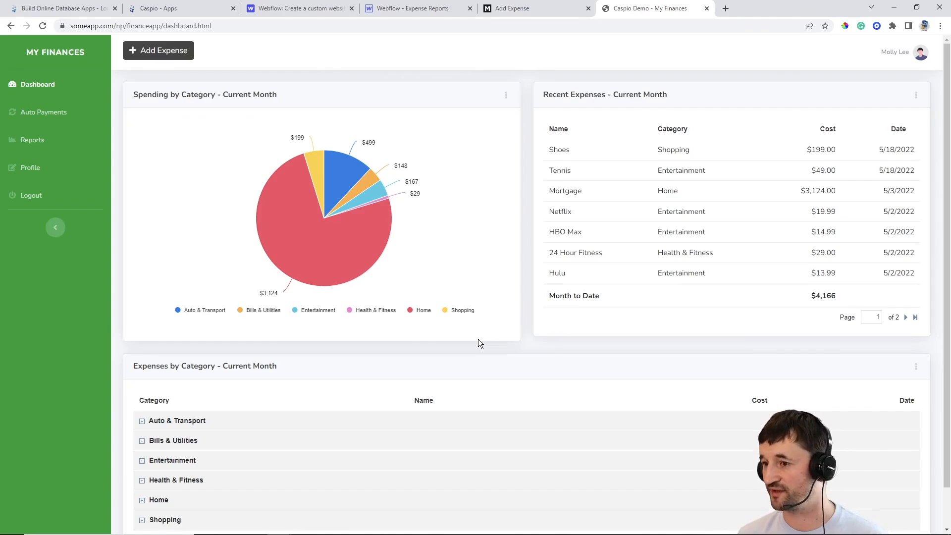
{"action": "left_click", "coordinate": [531, 12]}
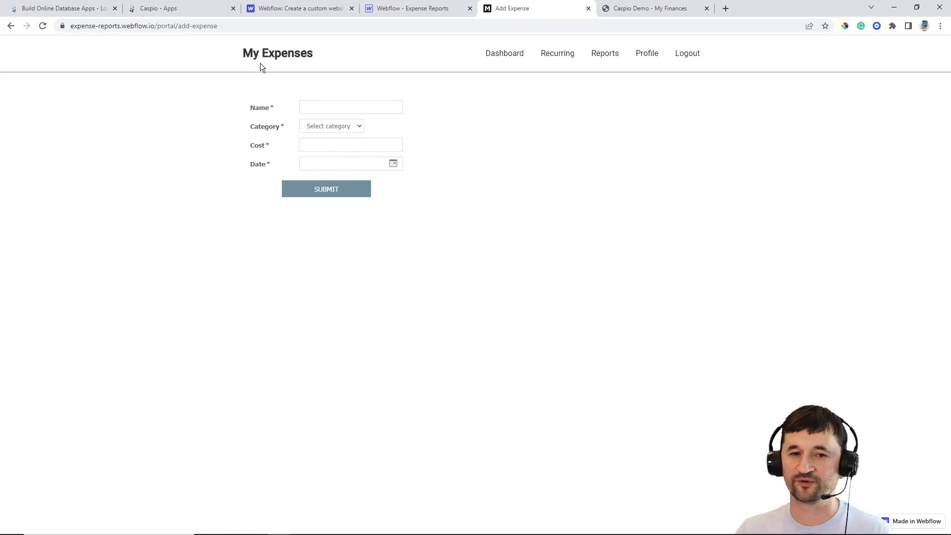
{"action": "left_click", "coordinate": [182, 10]}
Open 1 My Expenses to see its four tables, then switch to the caspio.com homepage
{"action": "left_click", "coordinate": [168, 124]}
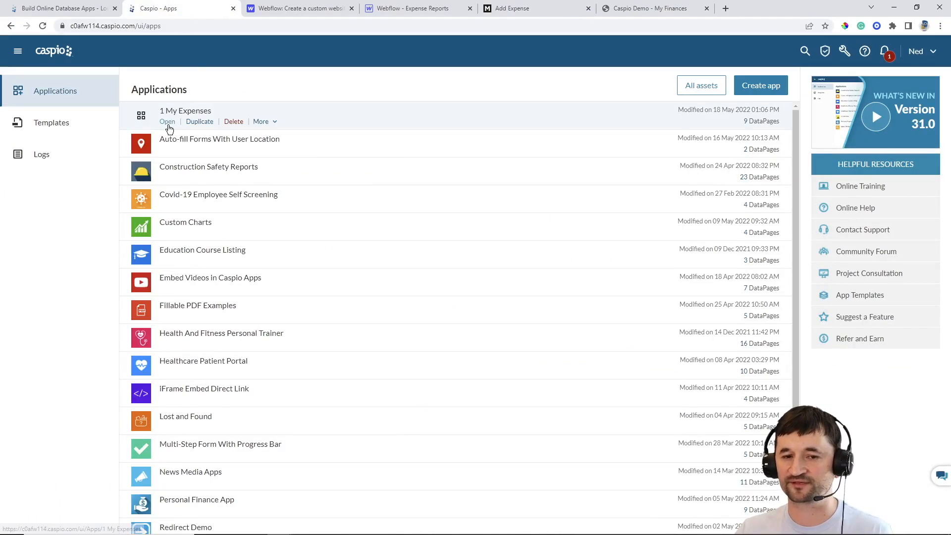
{"action": "left_click", "coordinate": [19, 154]}
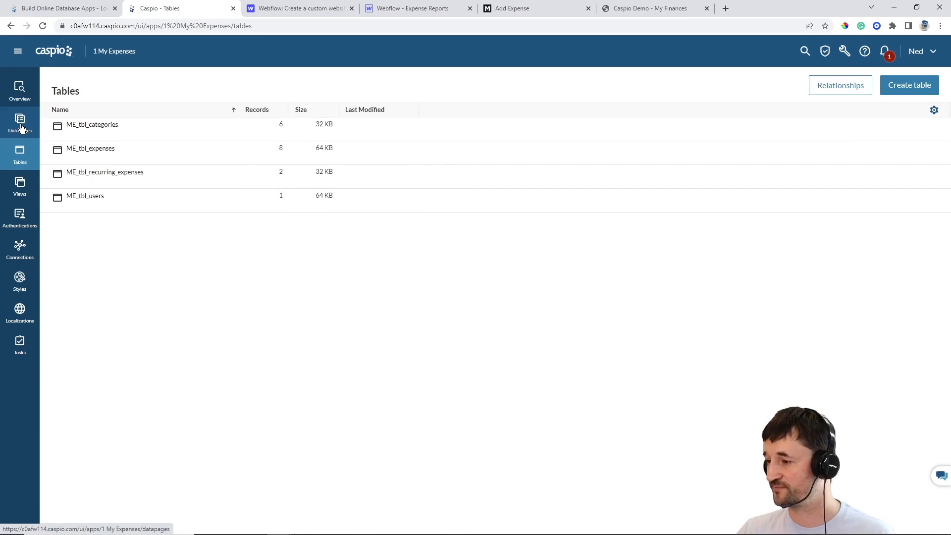
{"action": "left_click", "coordinate": [509, 10]}
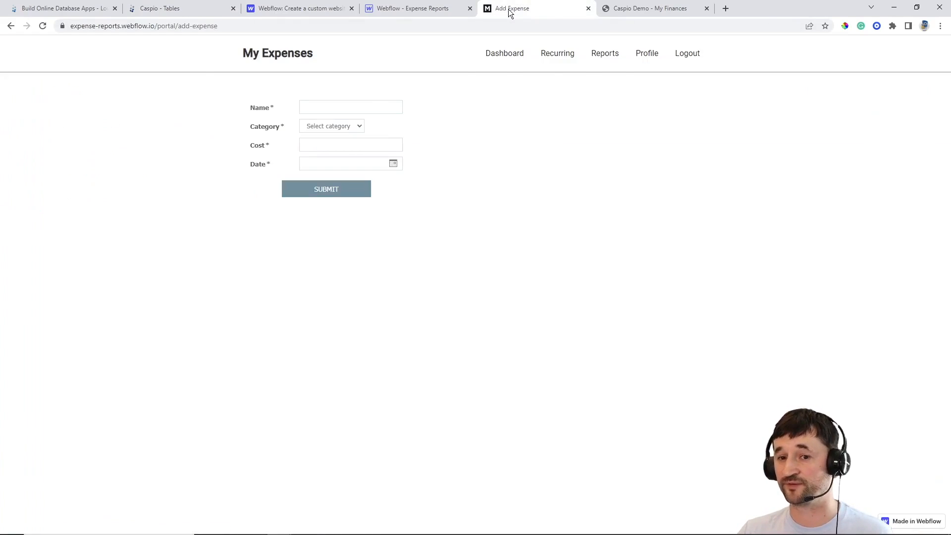
{"action": "left_click", "coordinate": [432, 9]}
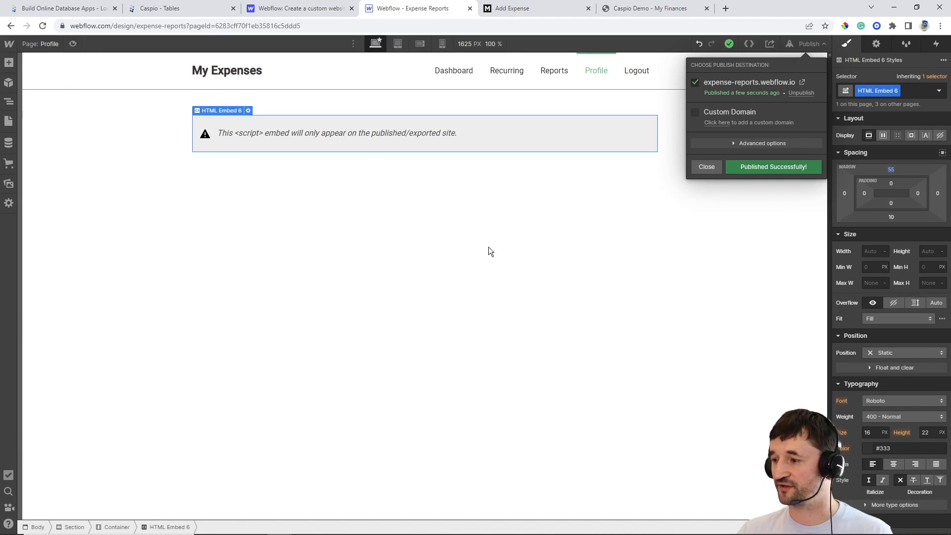
{"action": "left_click", "coordinate": [86, 10]}
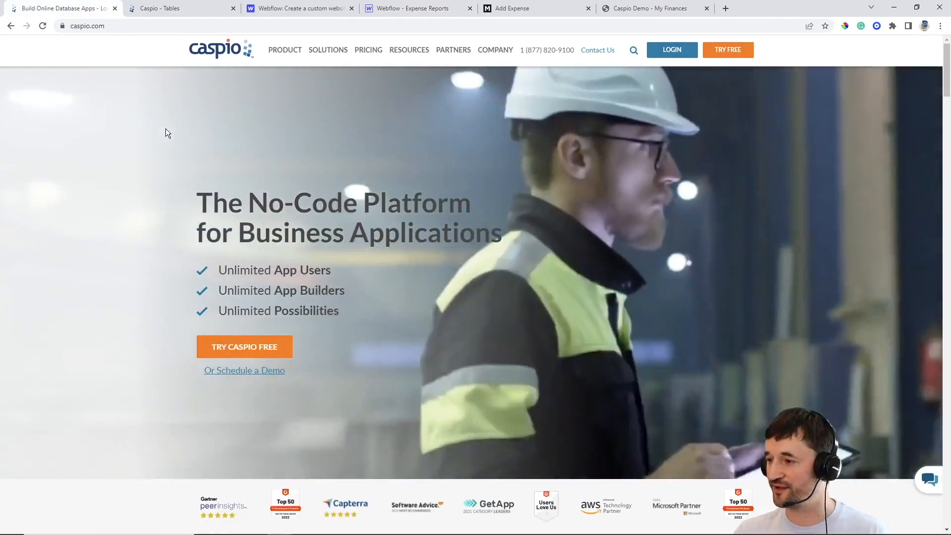